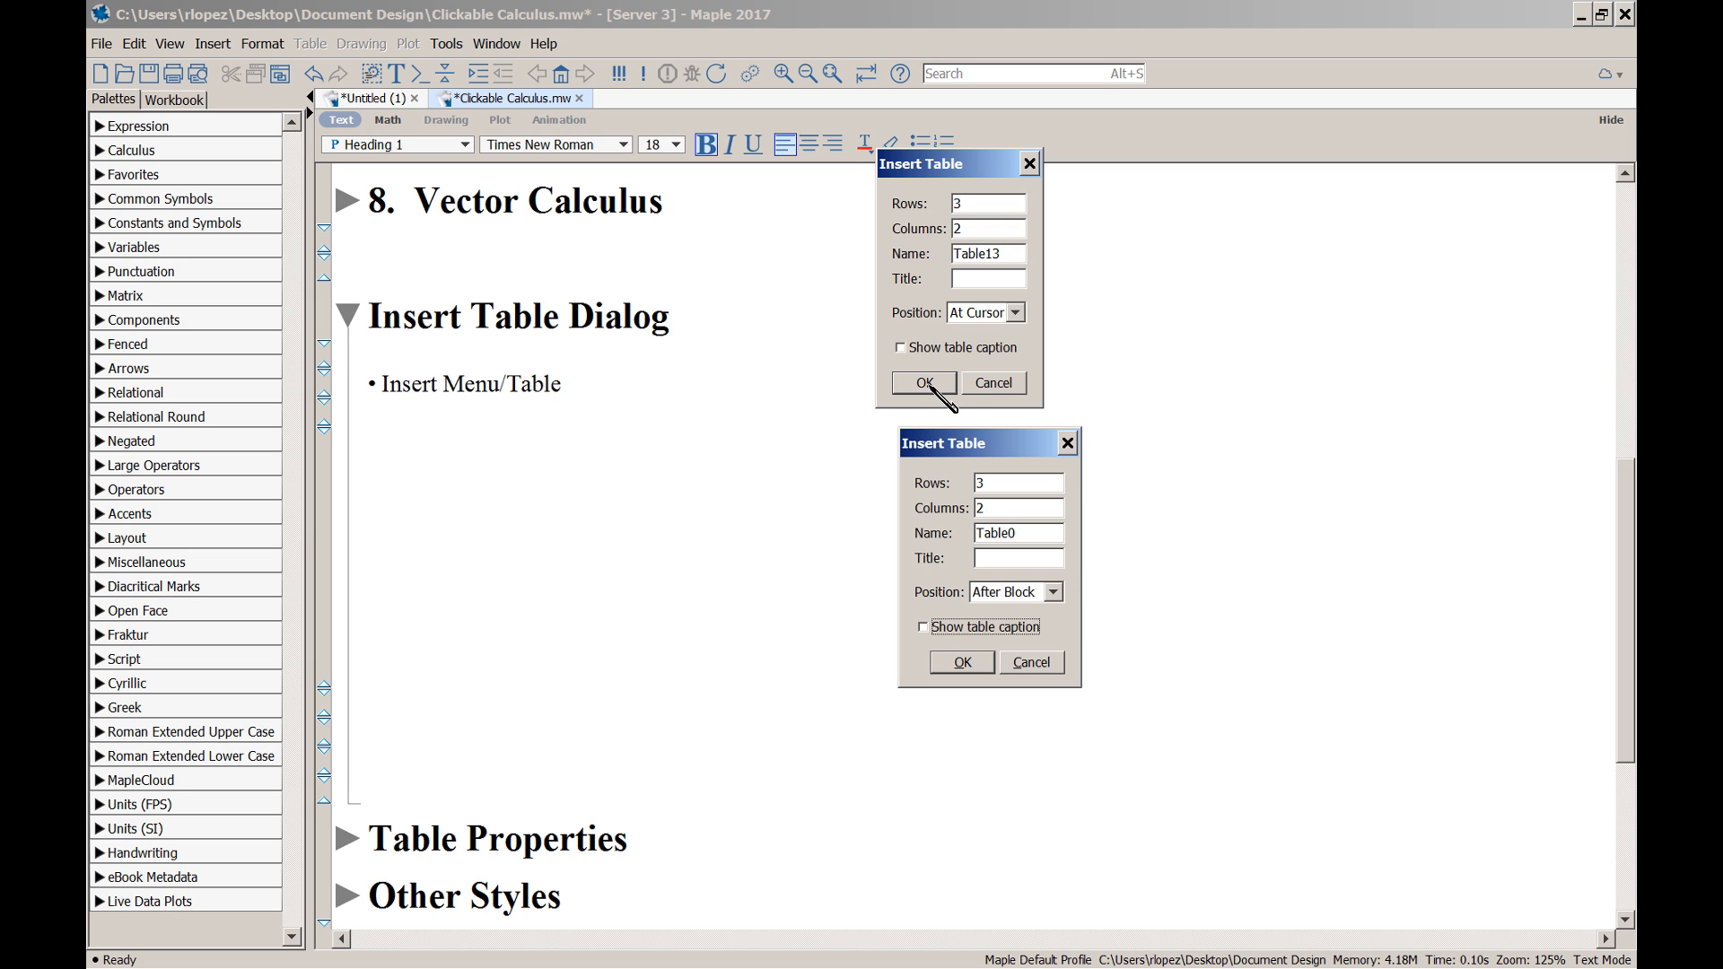
# Dismiss the open dialog, switch to 2-D Math mode, and insert a 3-row, 2-column table
pyautogui.click(993, 382)
pyautogui.press('F5')
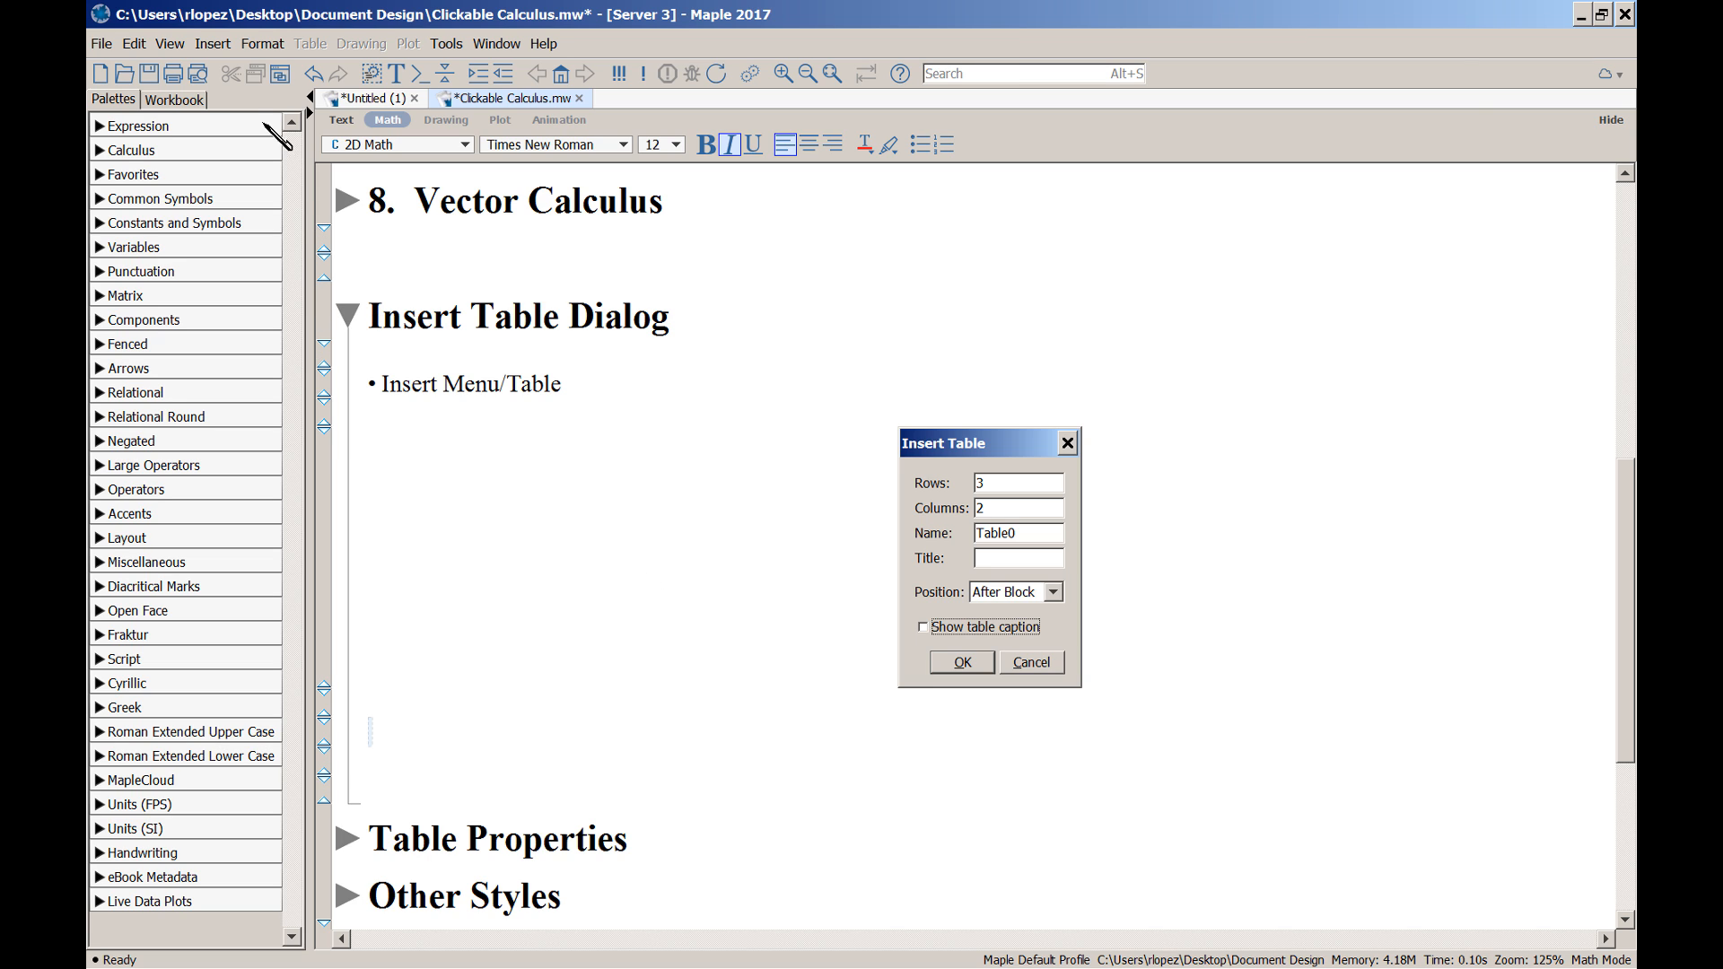
pyautogui.click(213, 45)
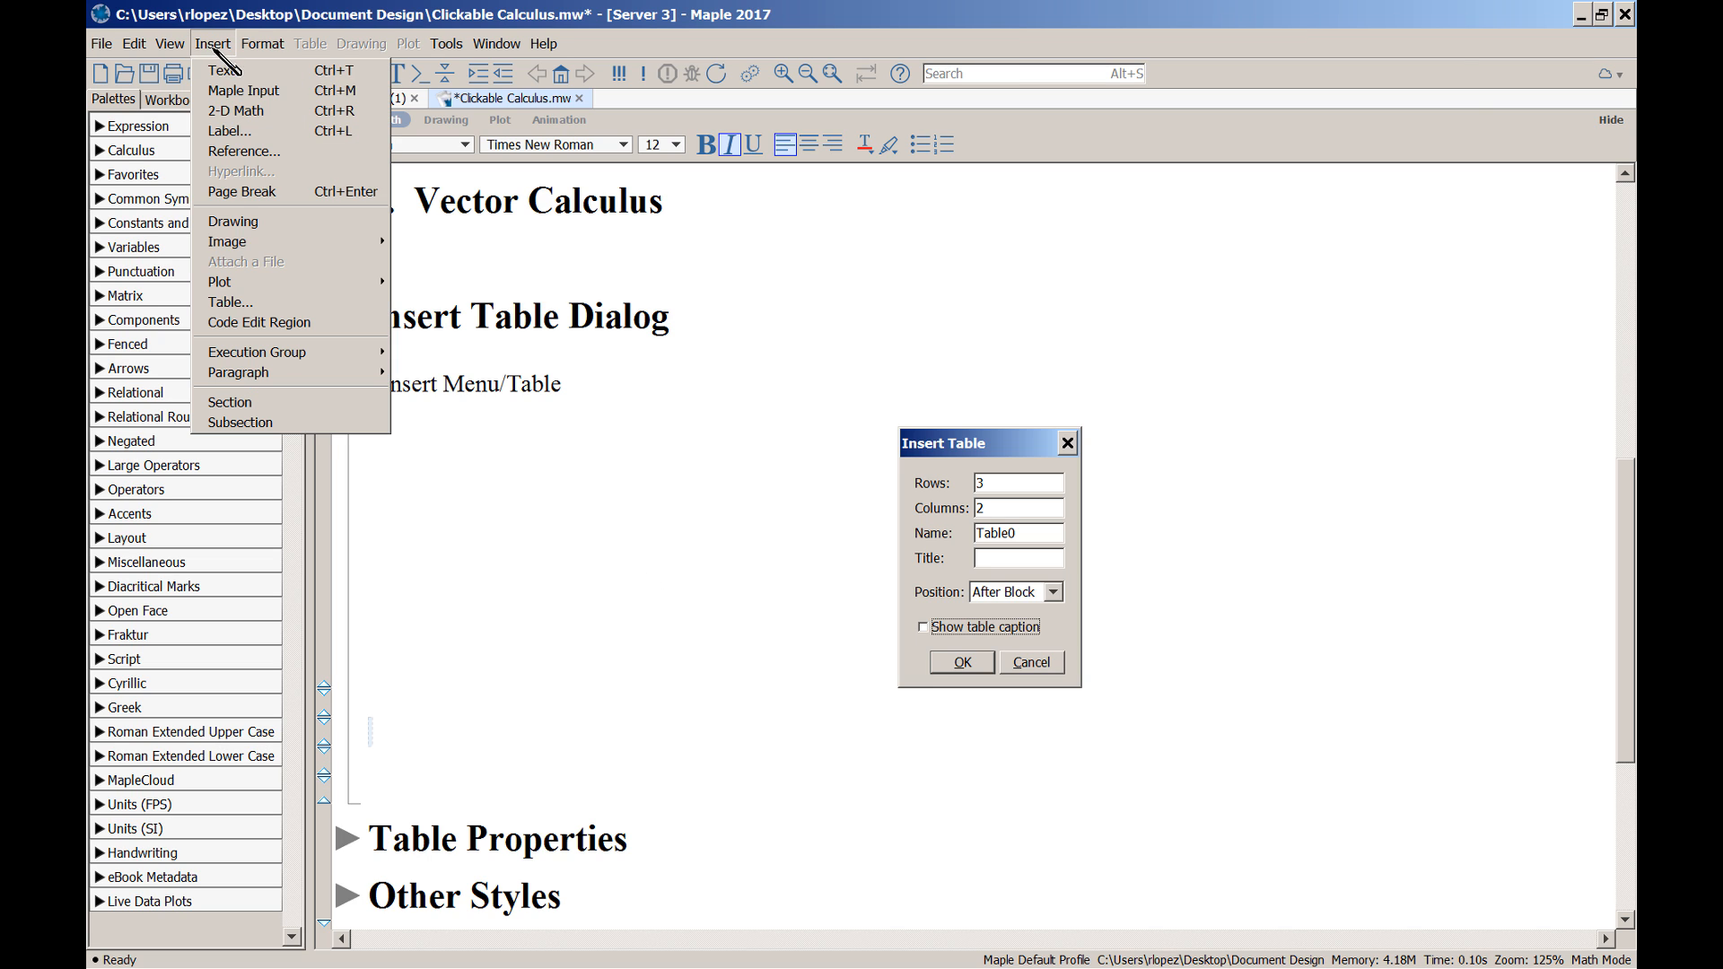
pyautogui.click(269, 304)
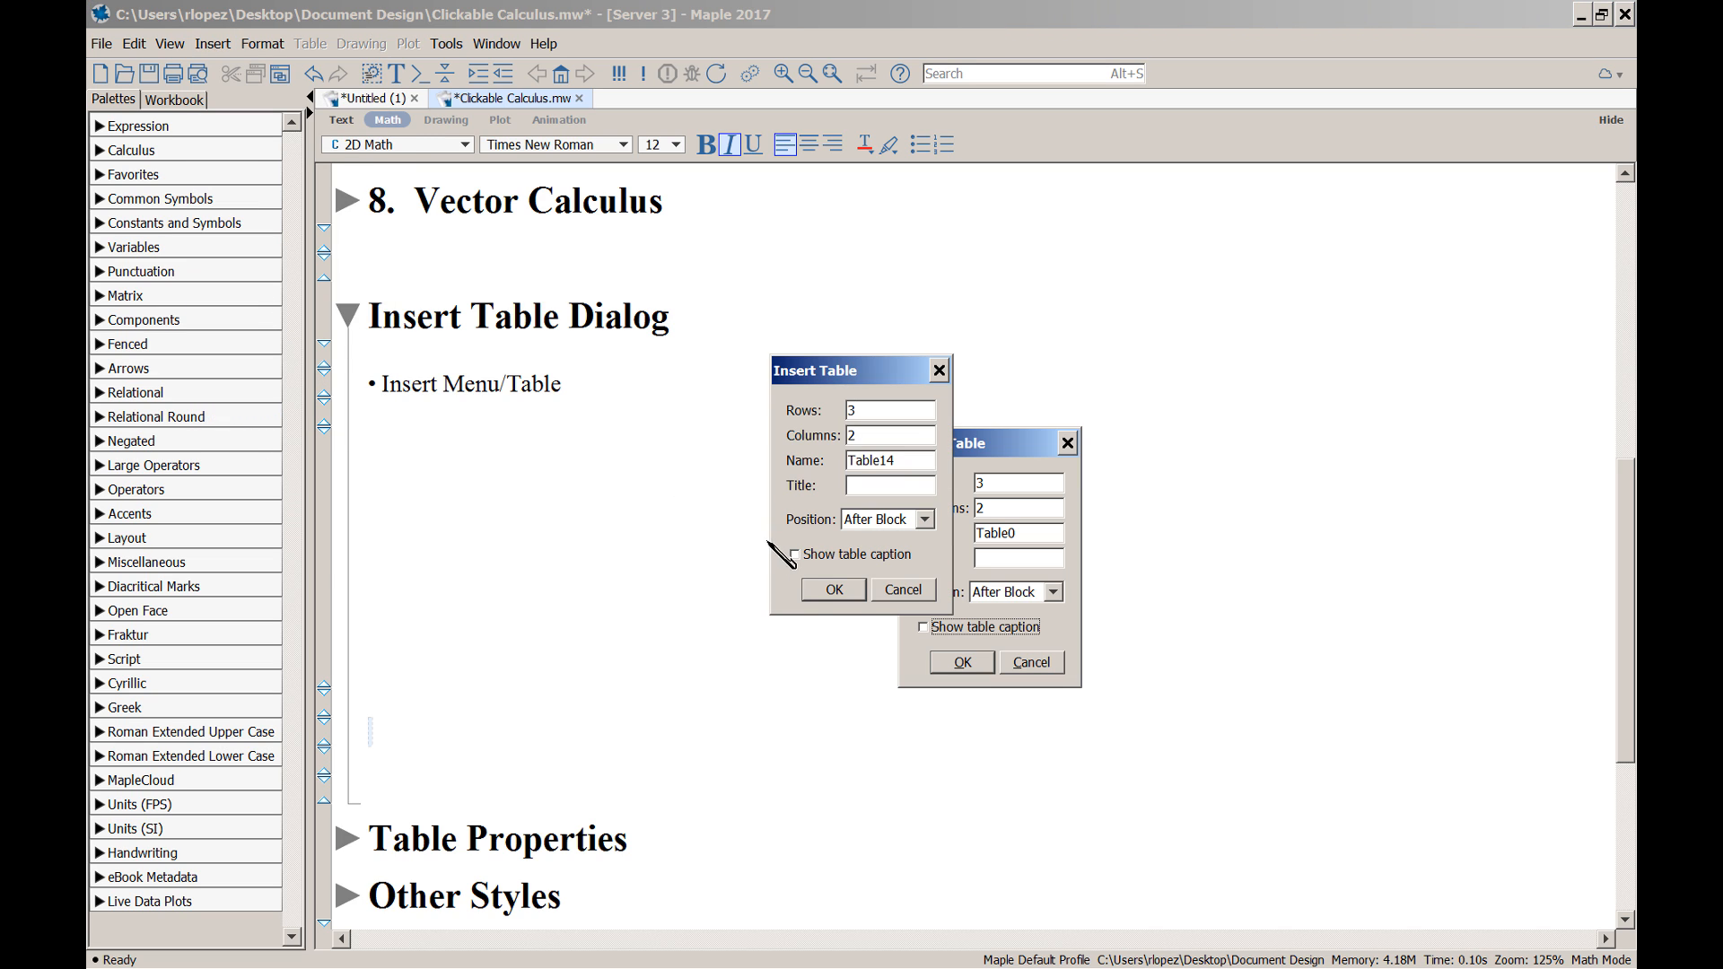
pyautogui.click(844, 590)
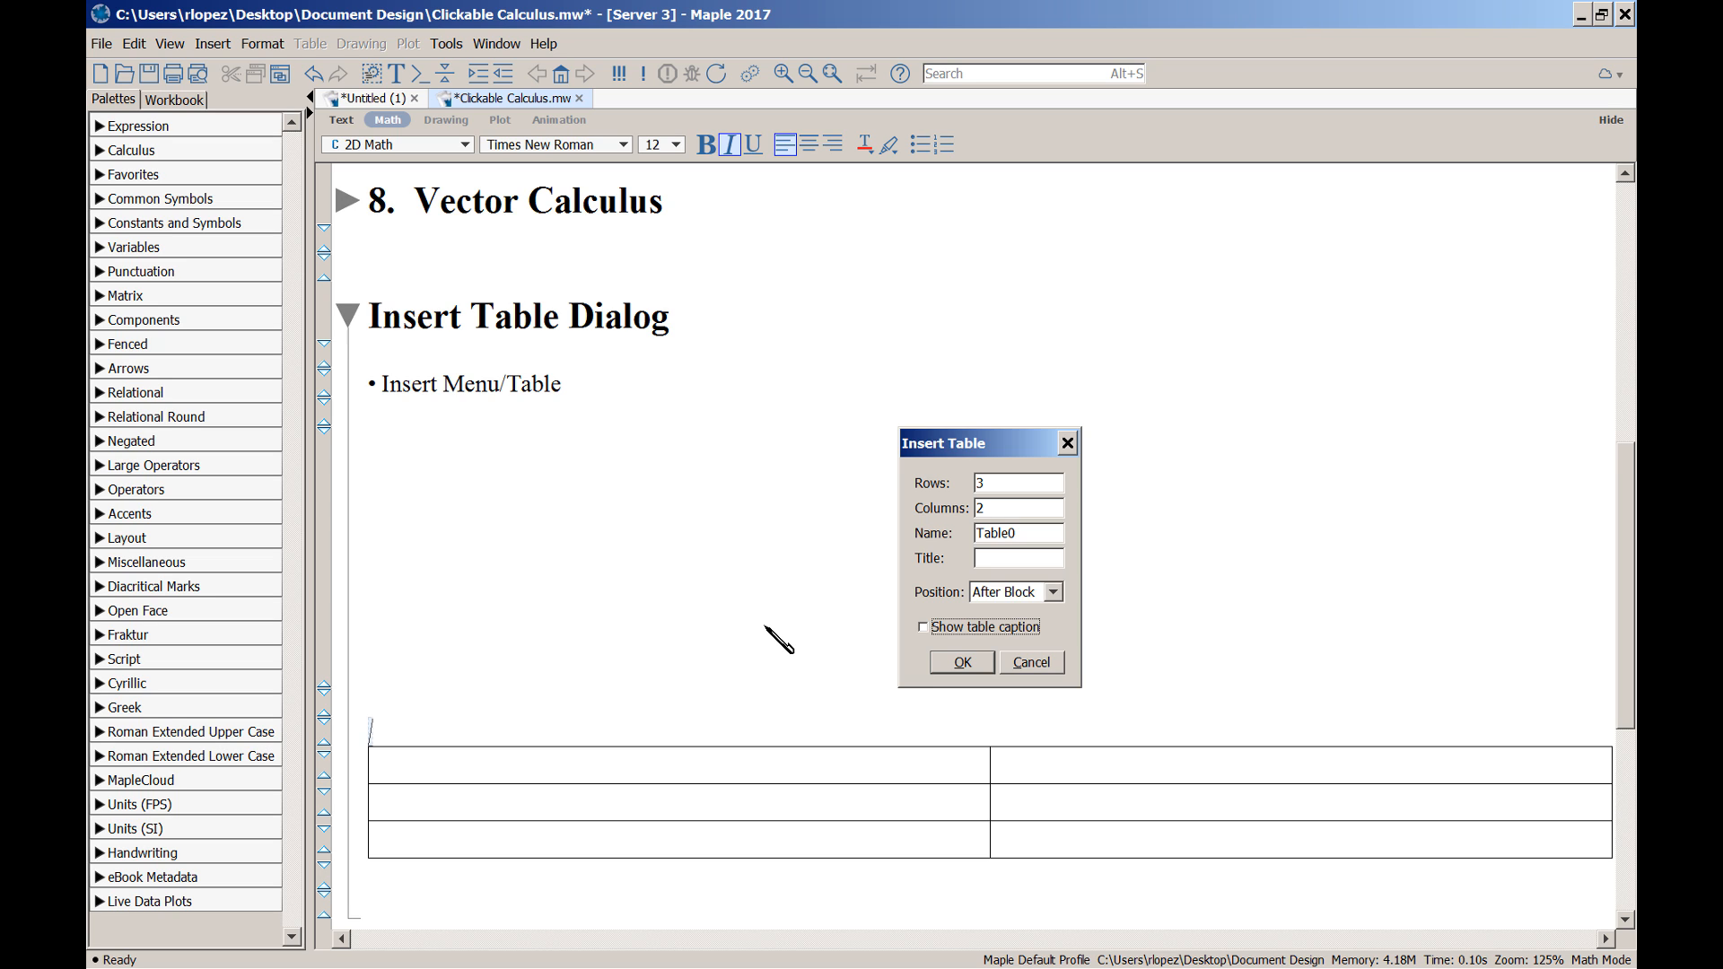
# Undo the table and insert a trial 3-by-2 table with its caption shown
pyautogui.hotkey('ctrl', 'z')
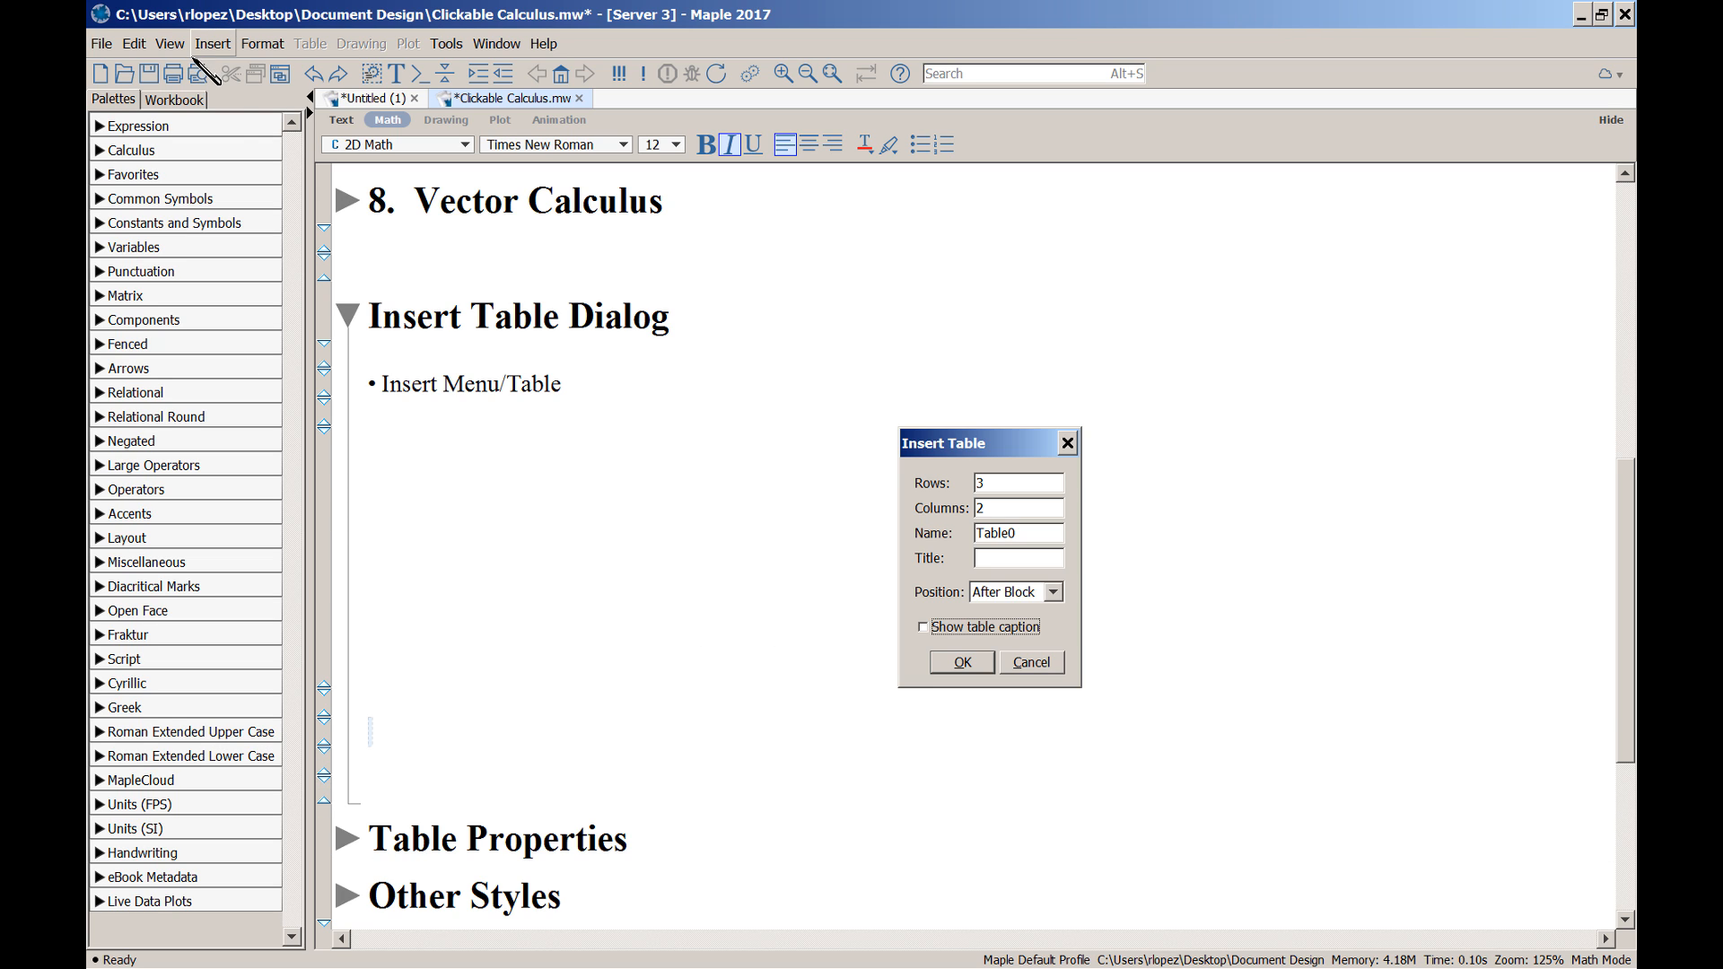
pyautogui.hotkey('alt', 'i')
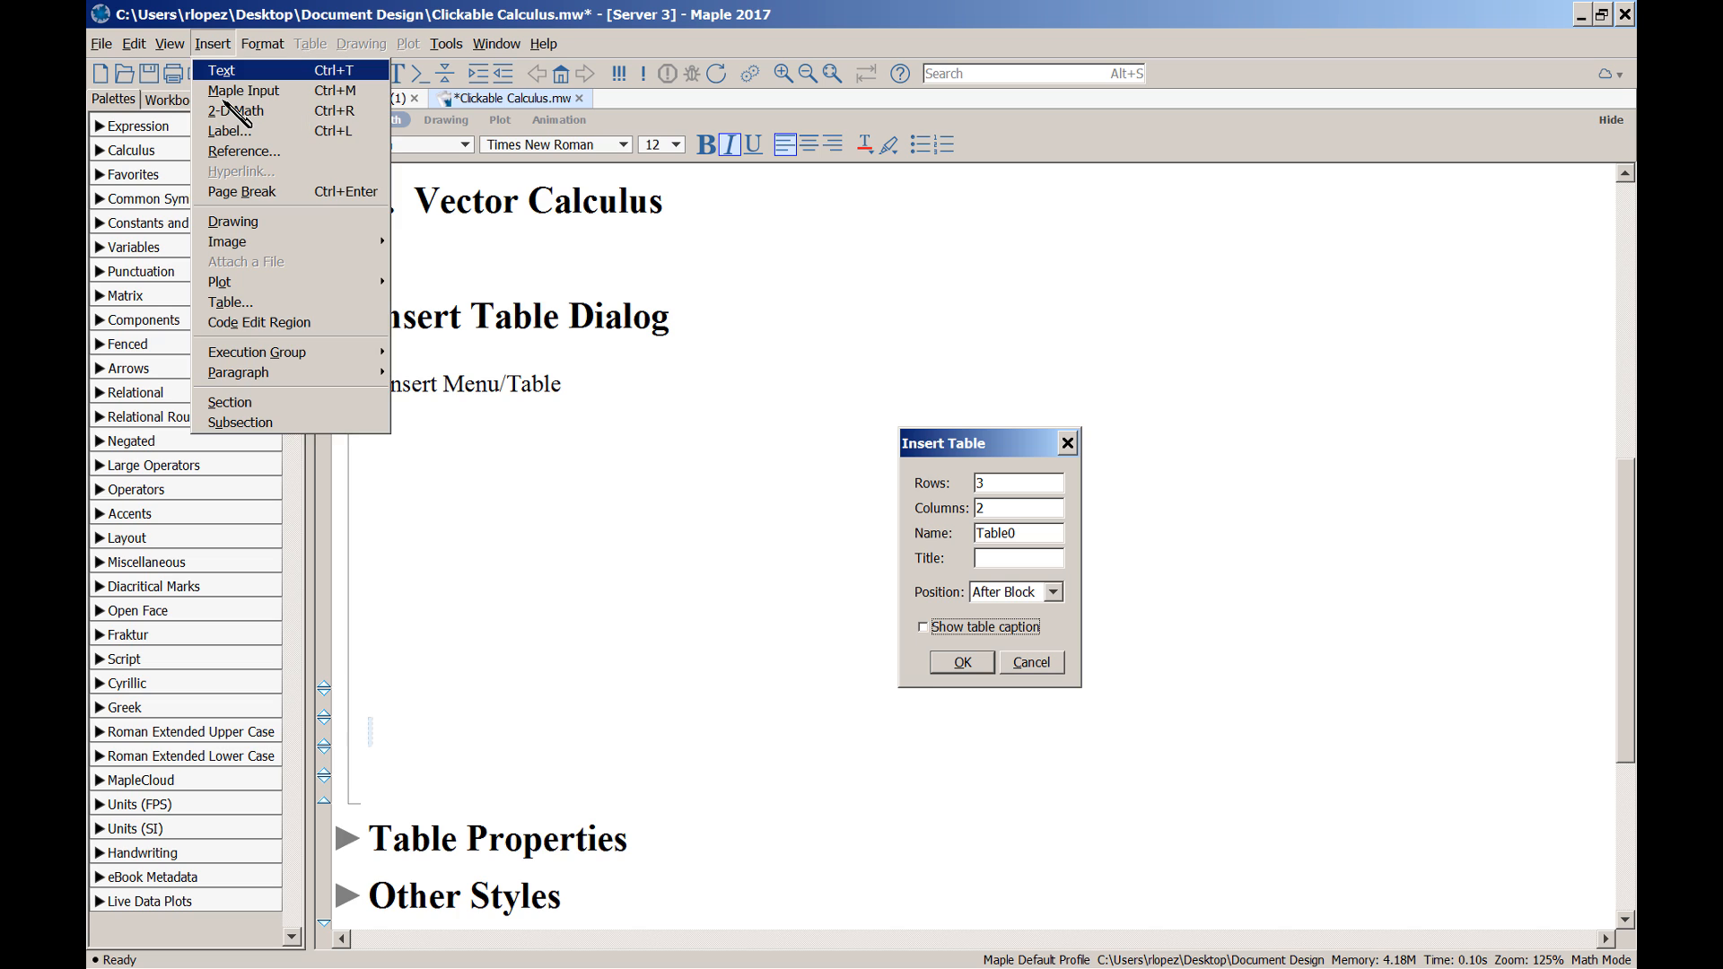
pyautogui.press('a')
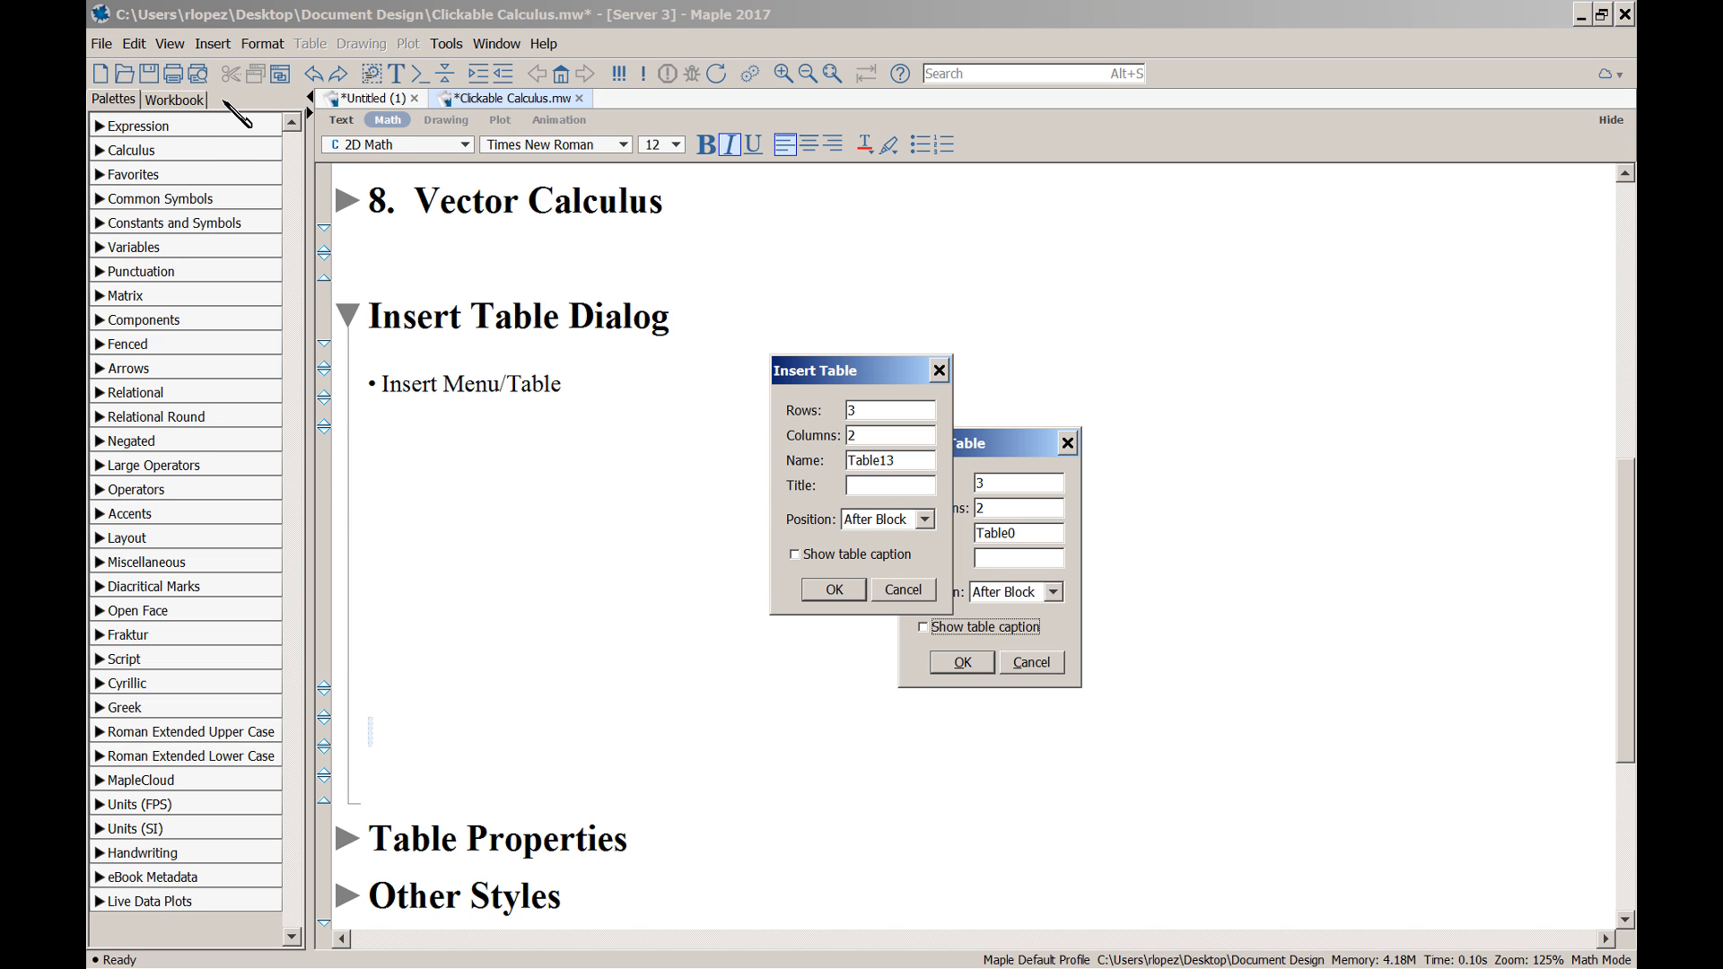
pyautogui.click(795, 554)
pyautogui.click(834, 590)
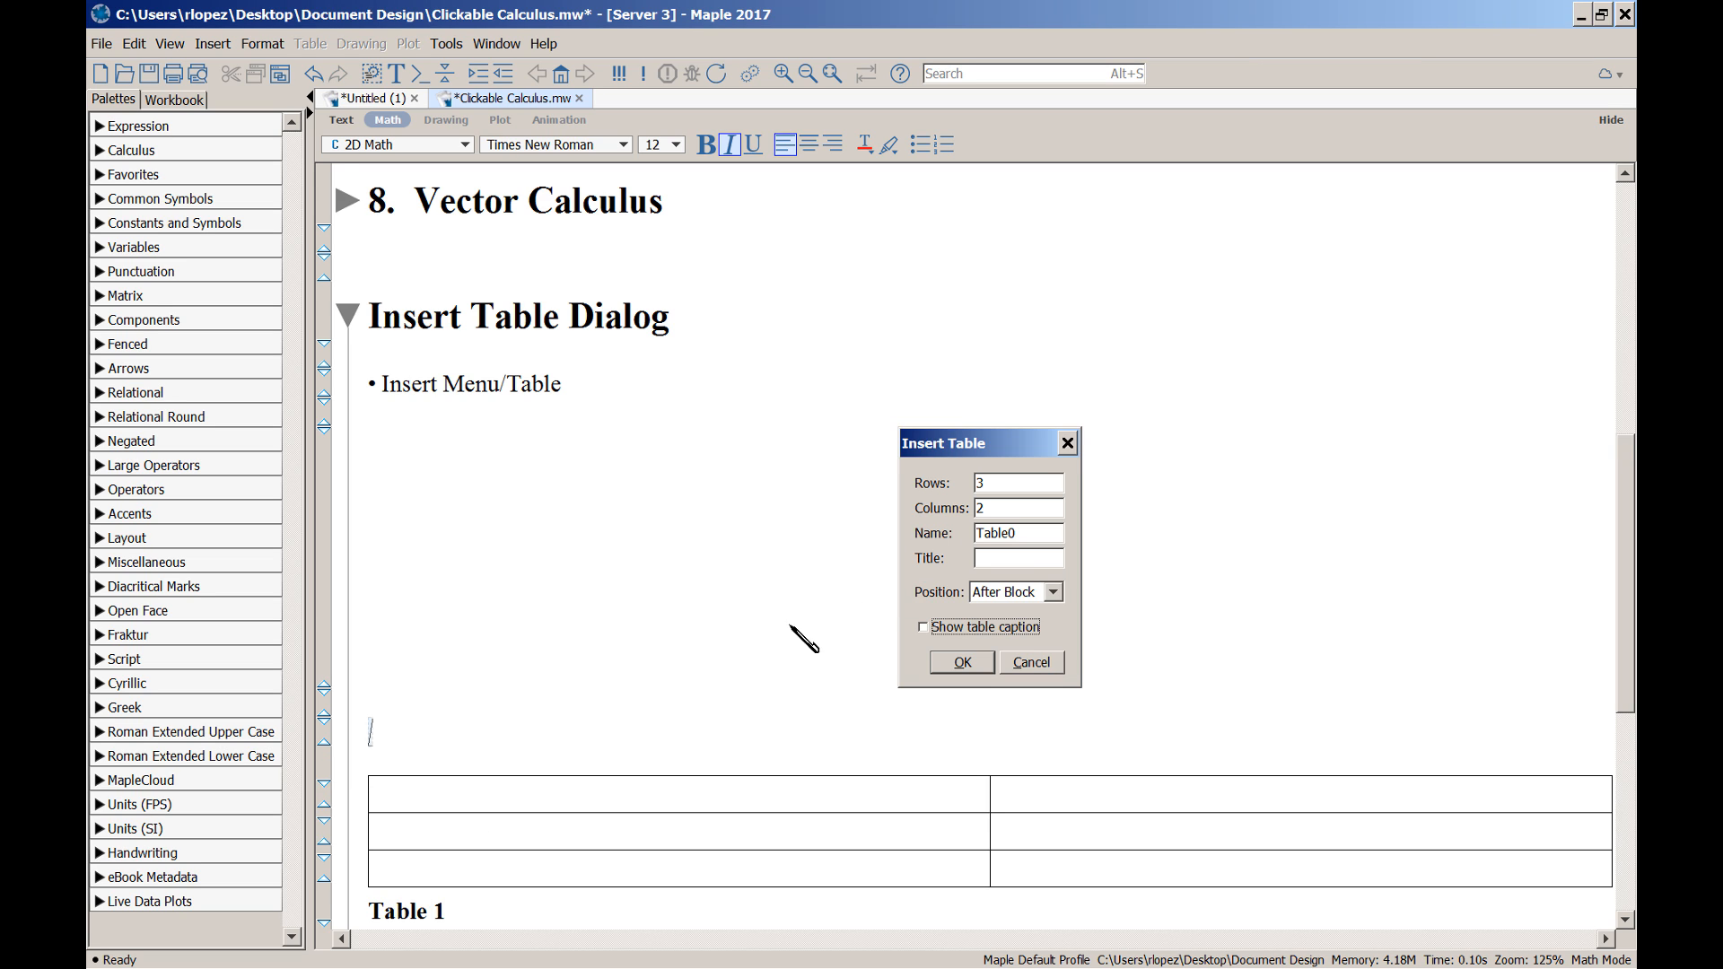
pyautogui.scroll(-2, 754, 644)
pyautogui.scroll(-2, 753, 645)
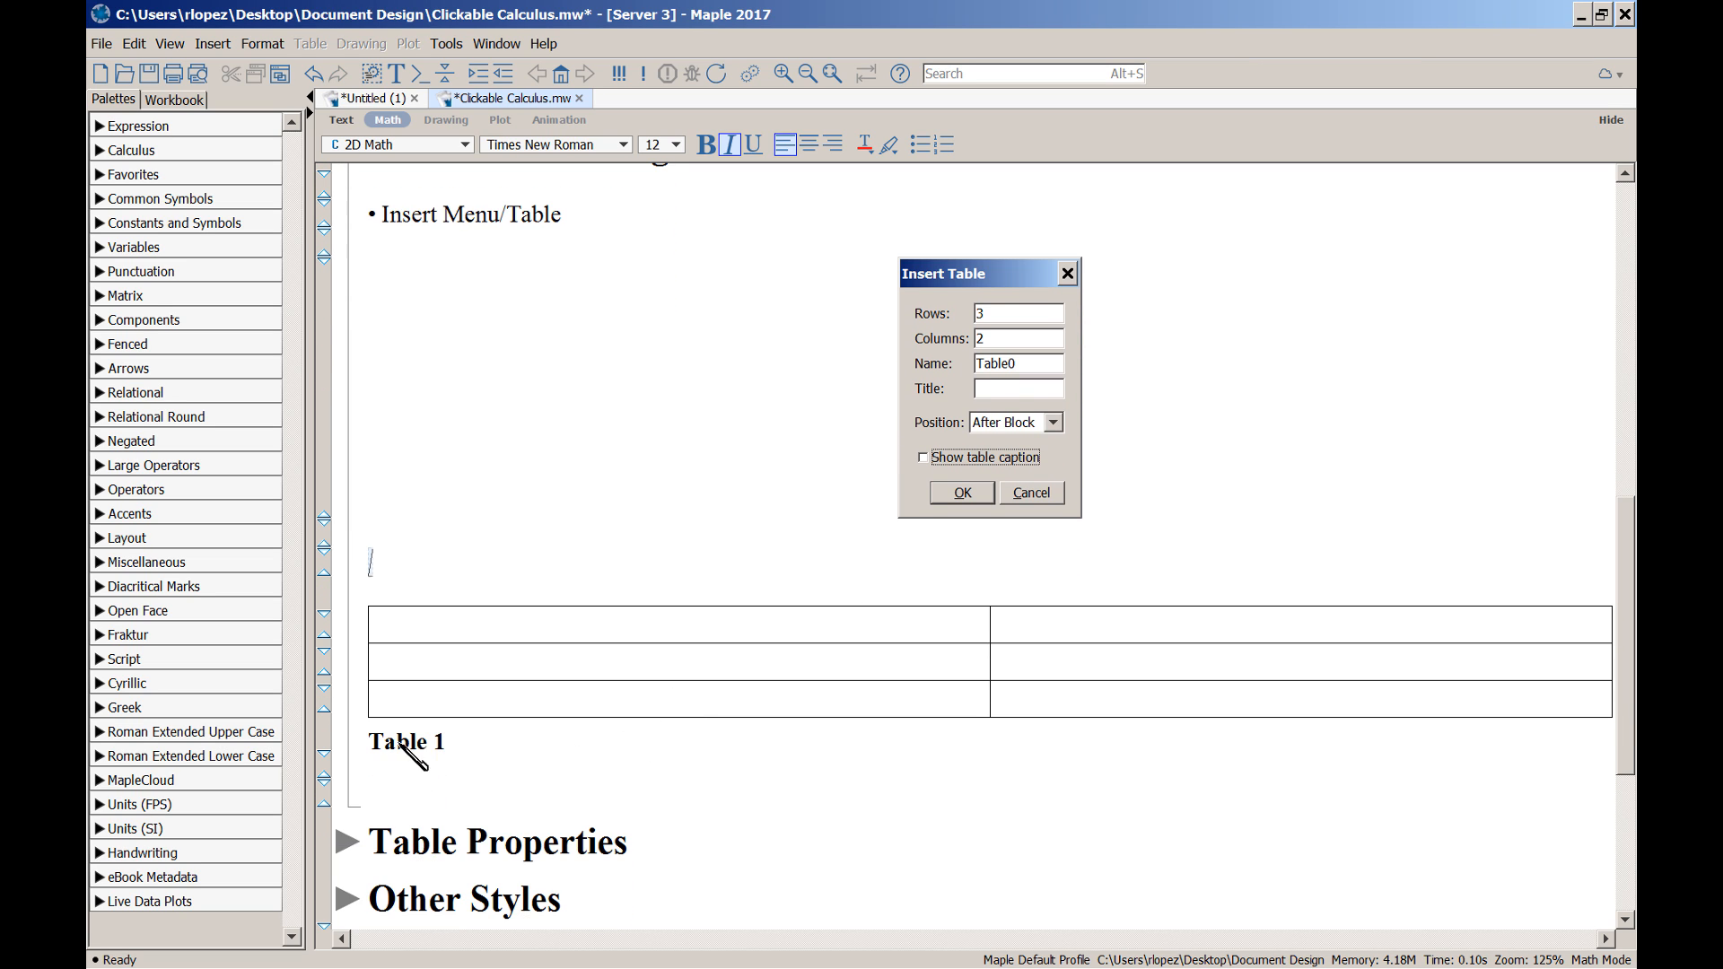
pyautogui.click(454, 746)
# Undo the captioned table and reinsert a 3-by-2 table without a caption
pyautogui.hotkey('ctrl', 'z')
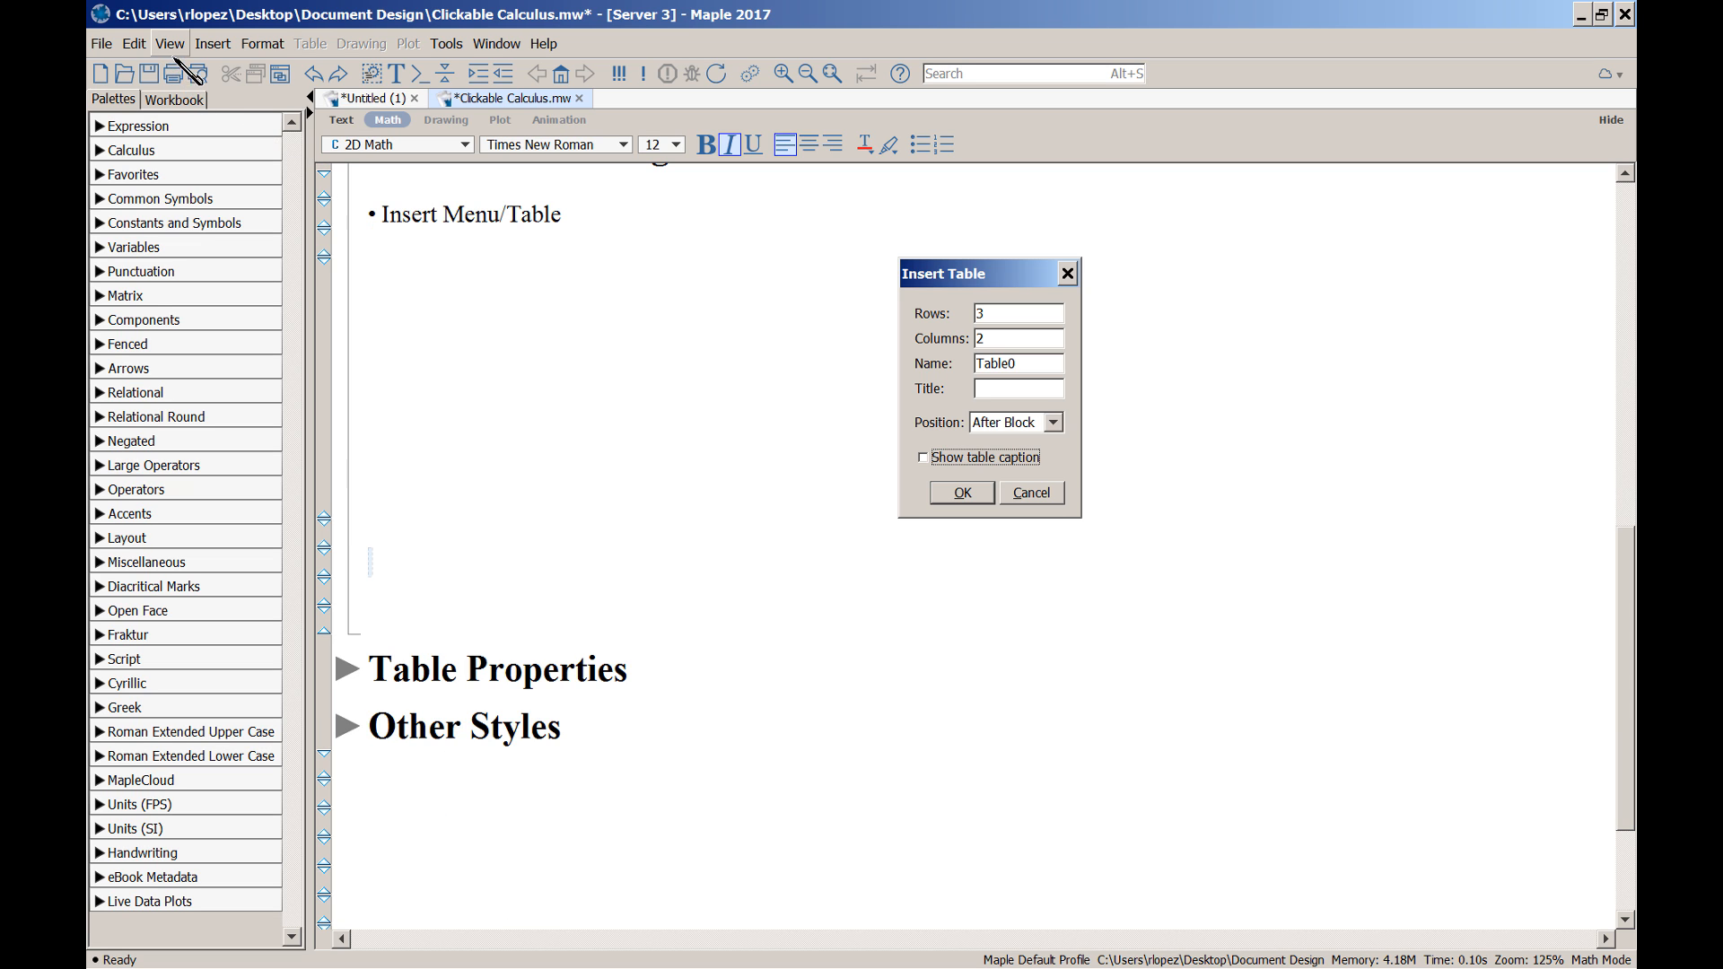
pyautogui.click(170, 43)
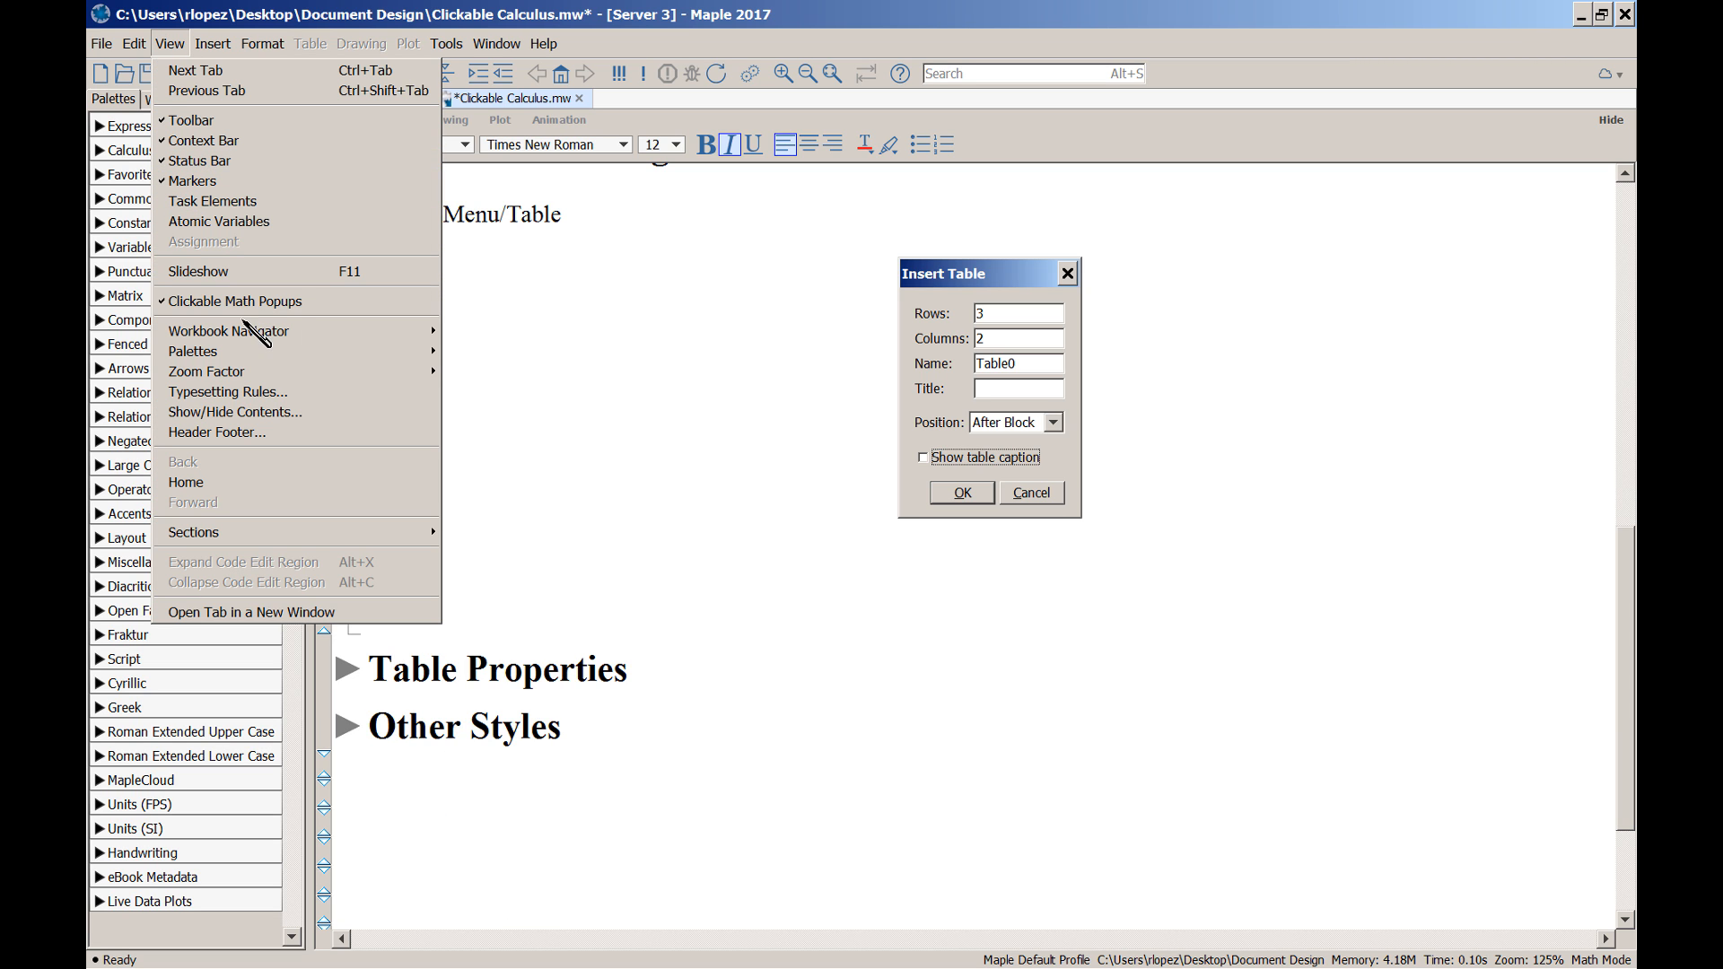
pyautogui.moveTo(215, 47)
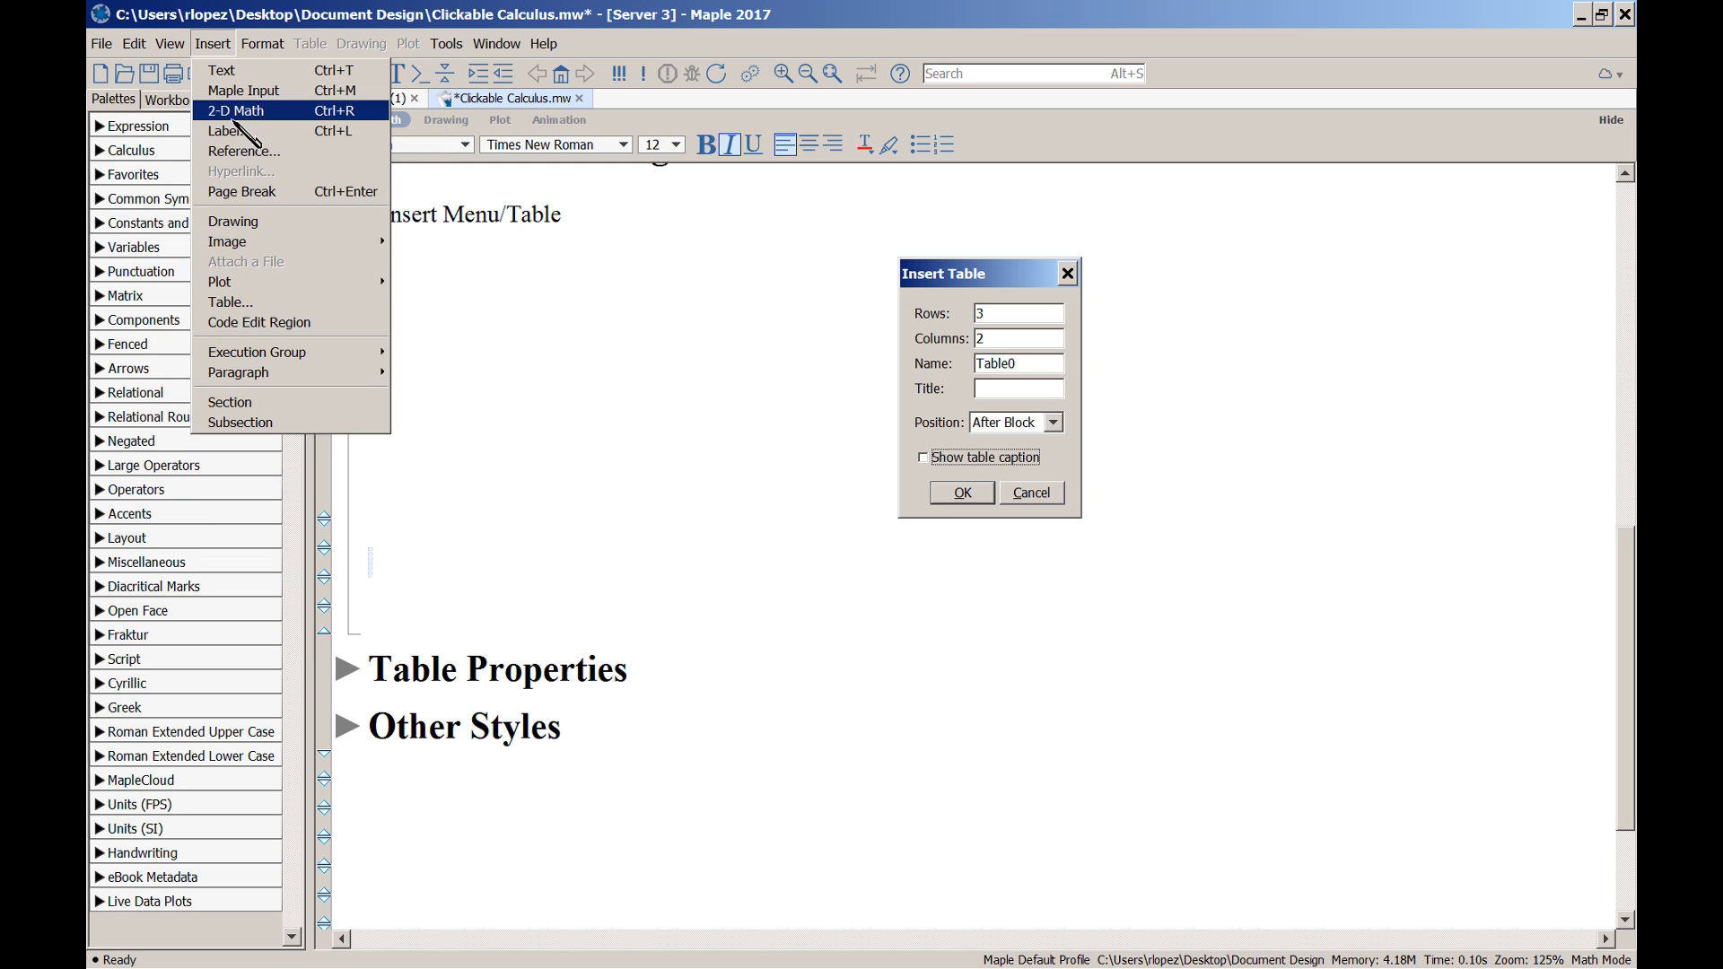
pyautogui.click(252, 302)
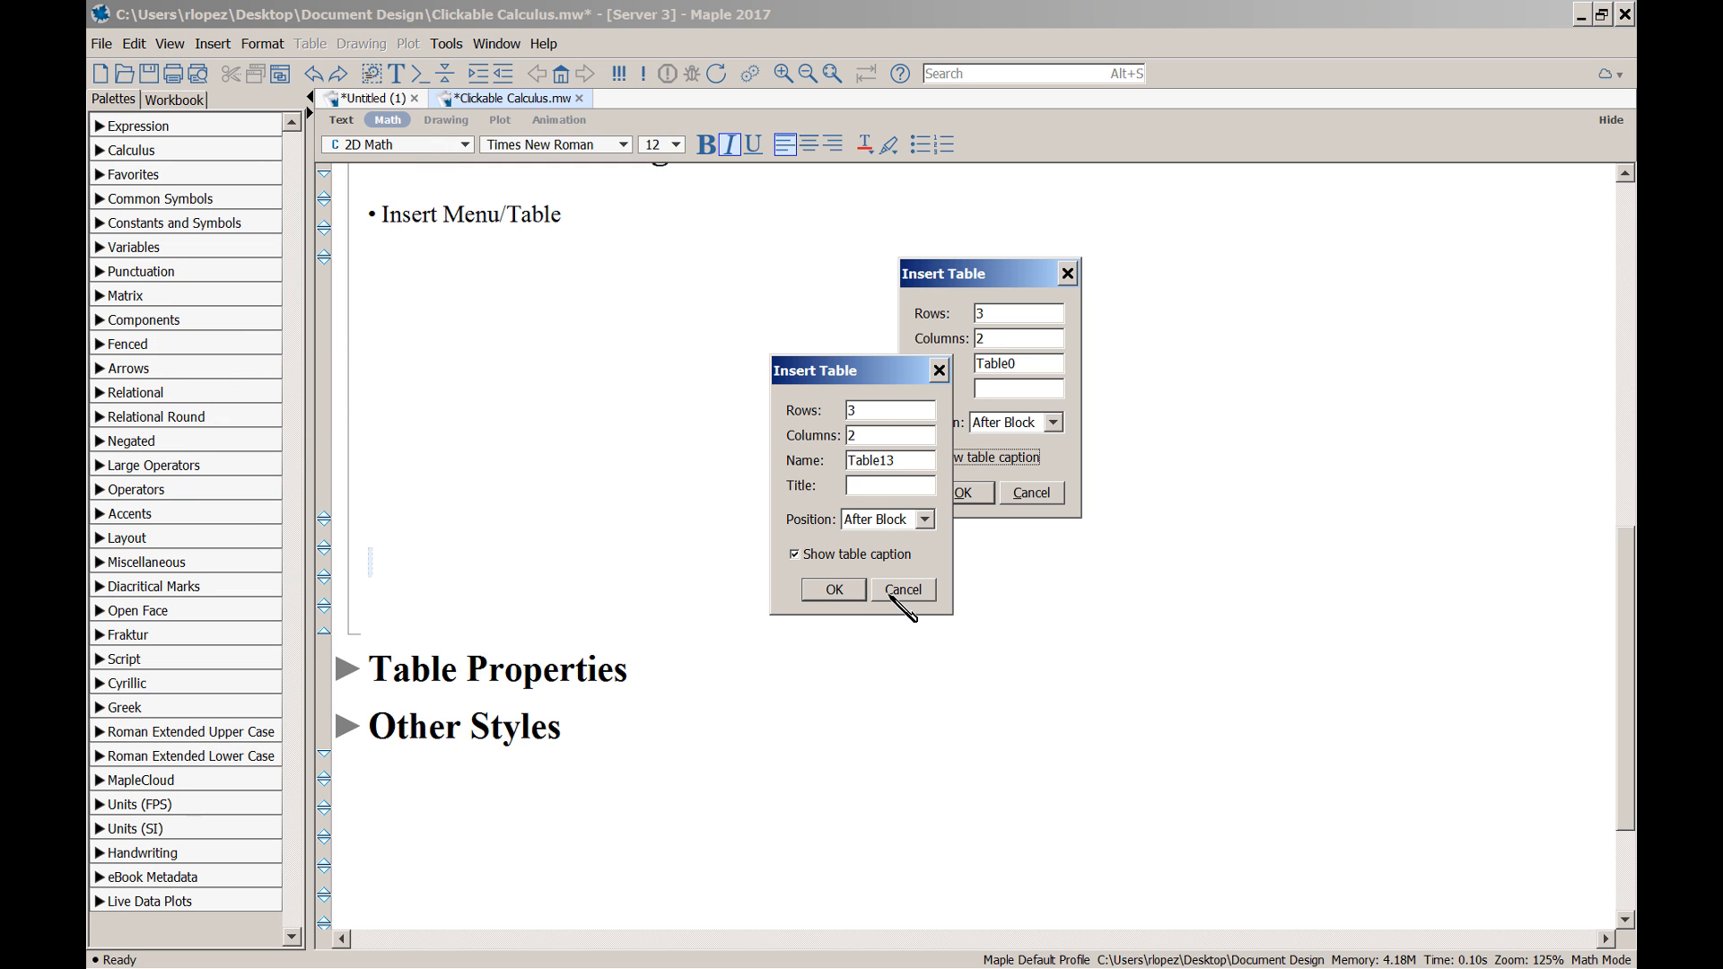
pyautogui.click(795, 555)
pyautogui.click(848, 592)
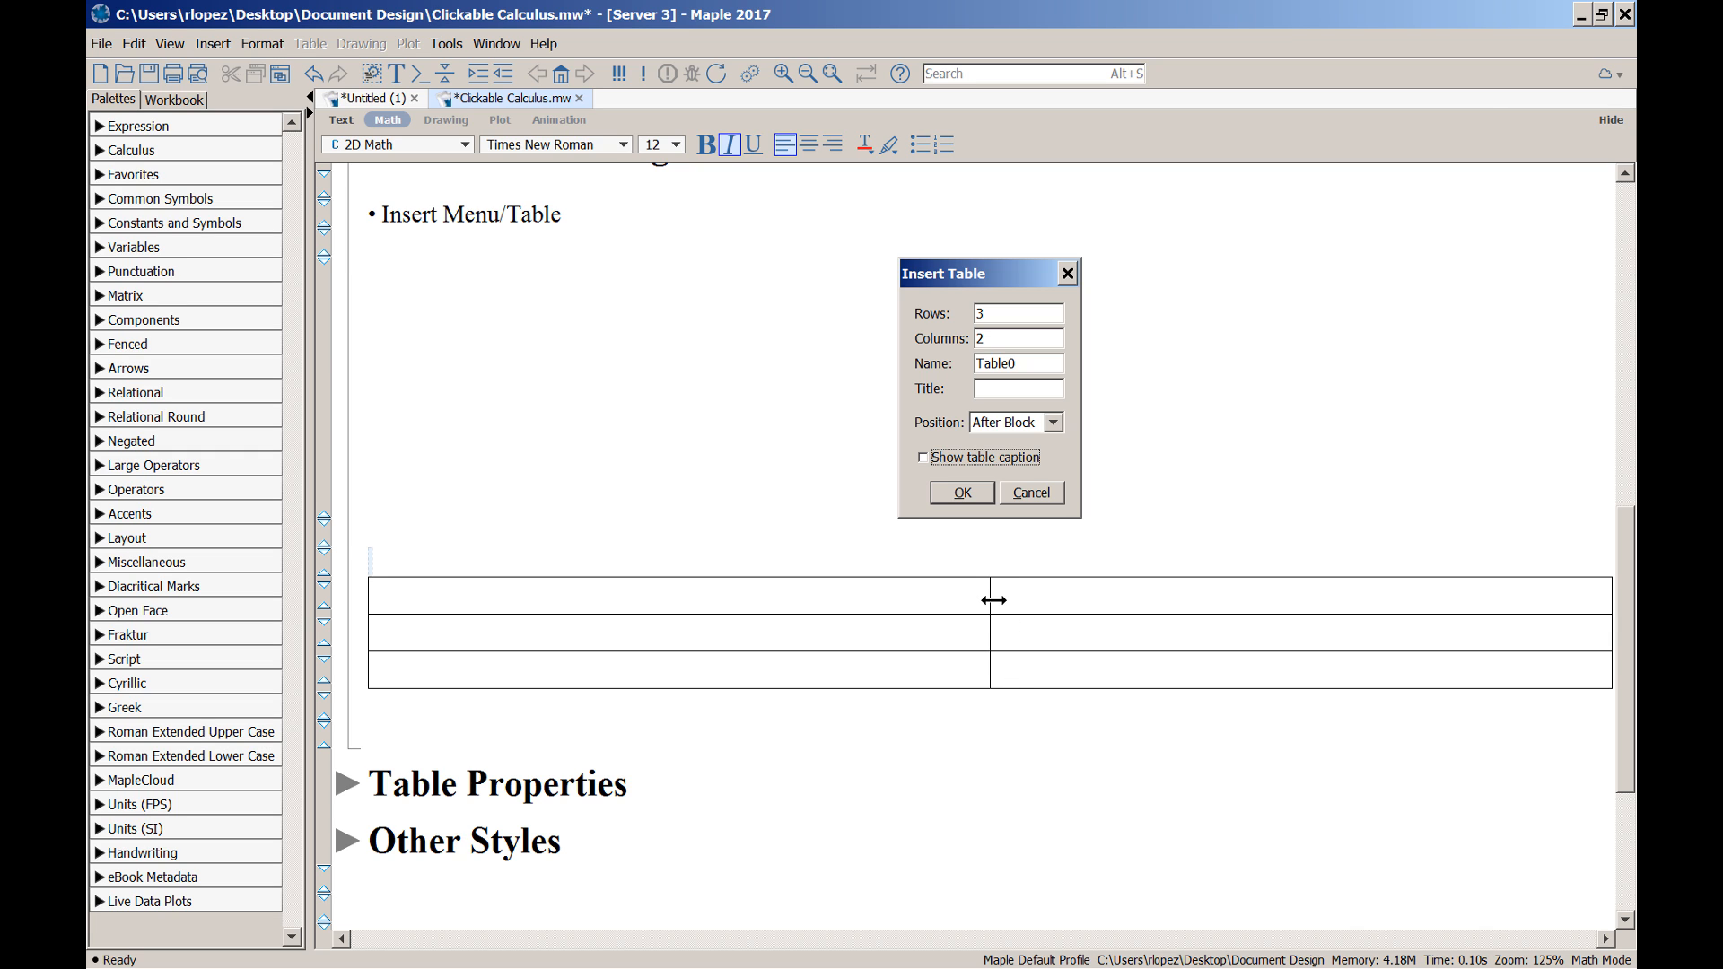
# Adjust the column divider, then drag the right border to shrink the table to about two-thirds width
pyautogui.moveTo(994, 599); pyautogui.dragTo(908, 593)
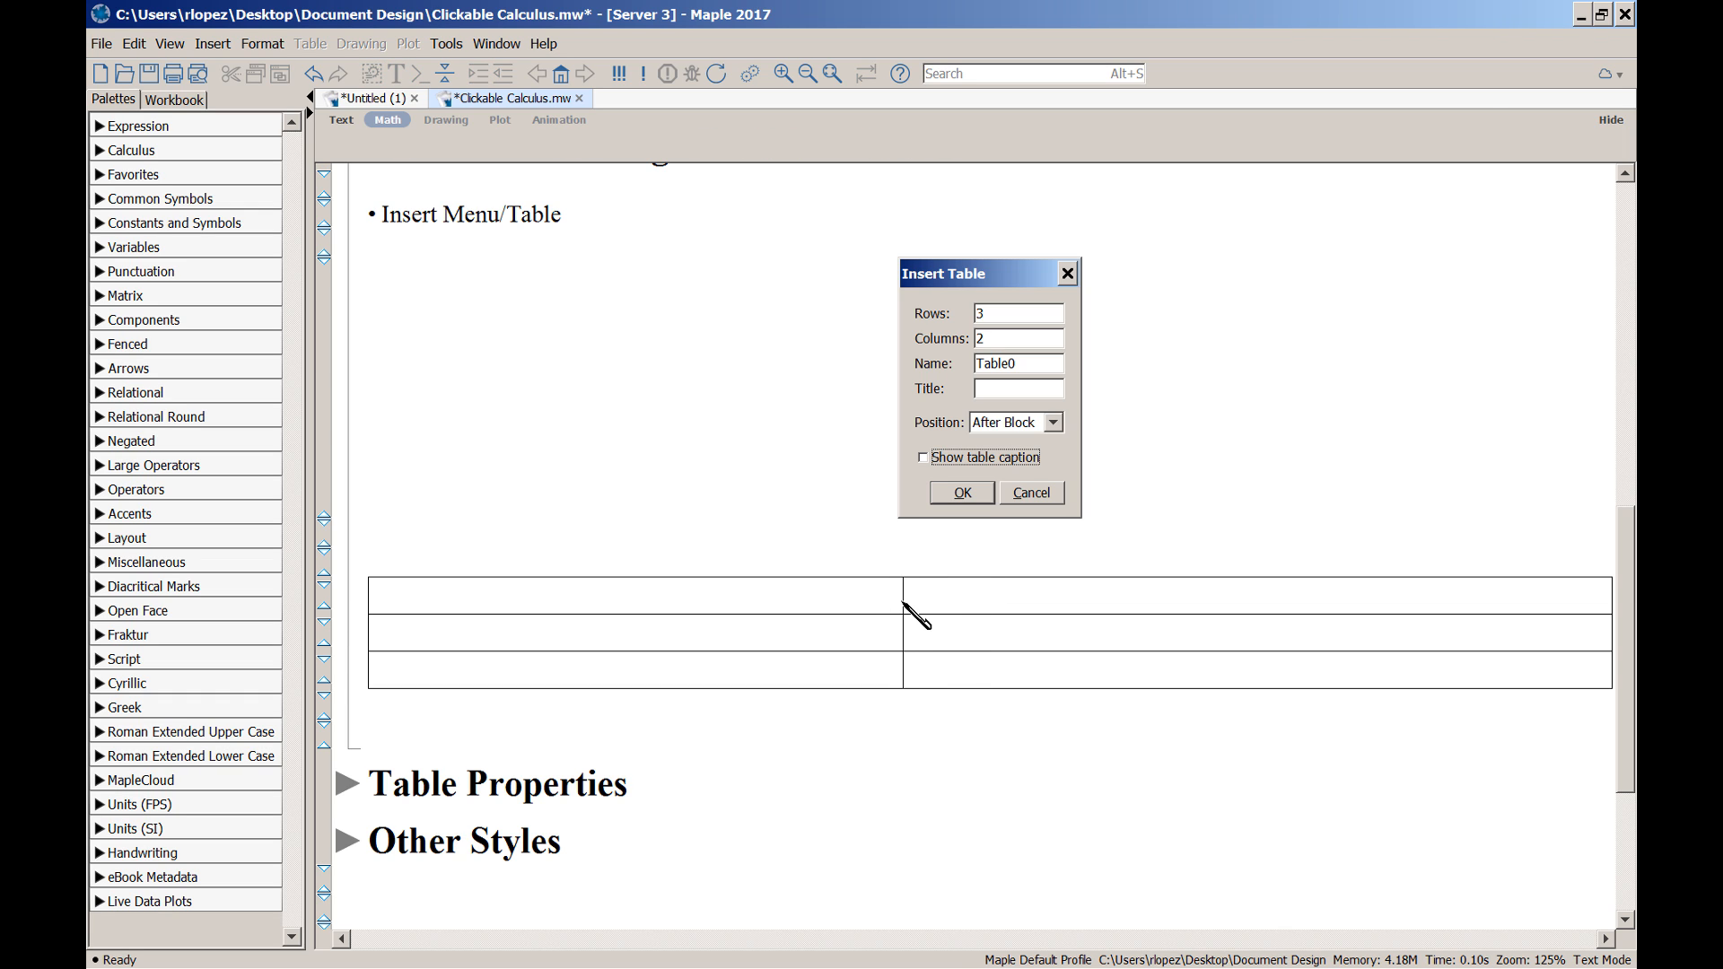
pyautogui.moveTo(902, 598); pyautogui.dragTo(938, 601)
pyautogui.click(937, 600)
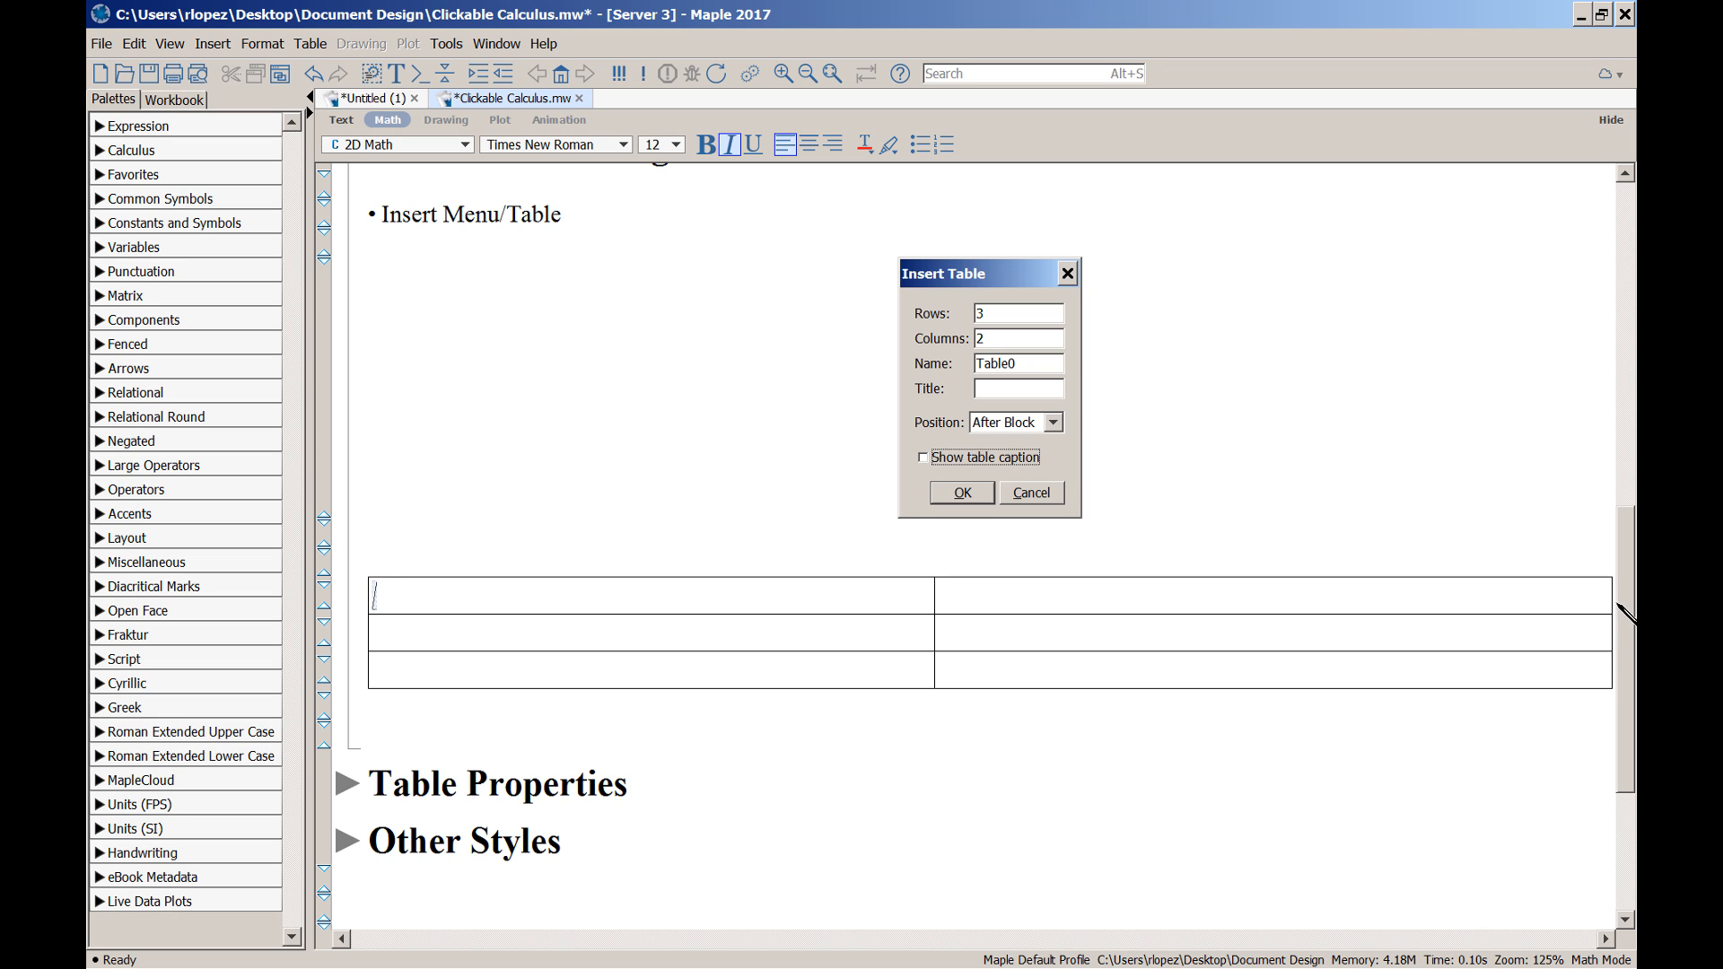
pyautogui.moveTo(1611, 596); pyautogui.dragTo(1183, 598)
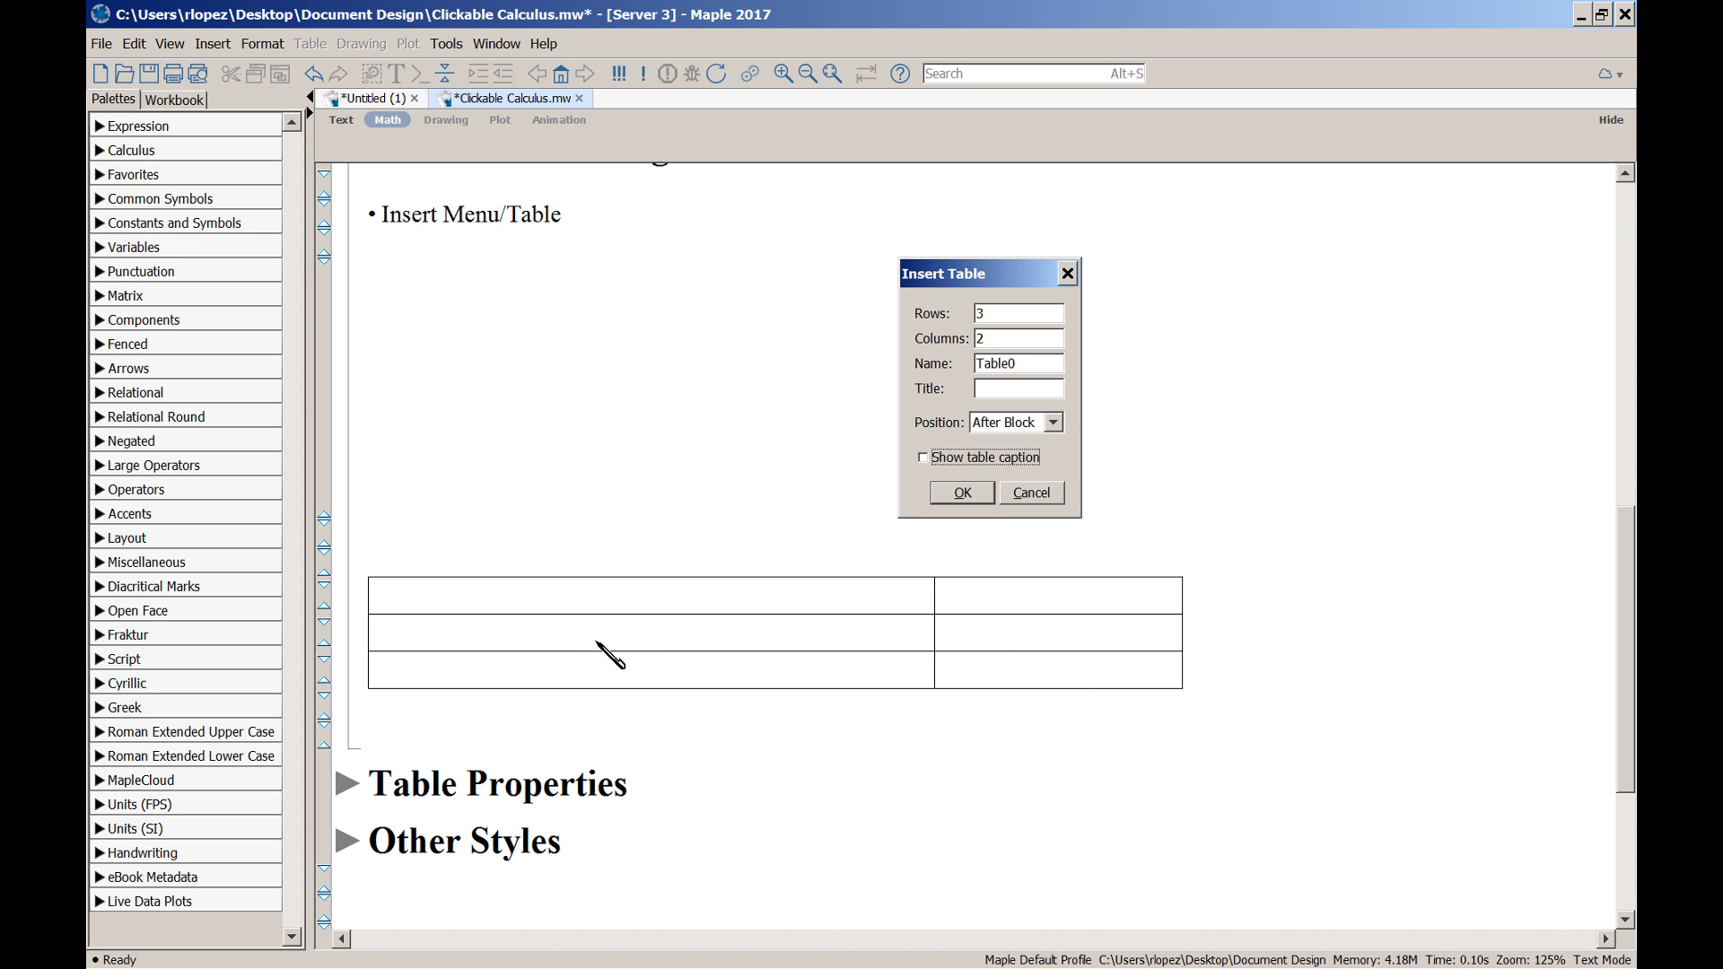
pyautogui.click(772, 636)
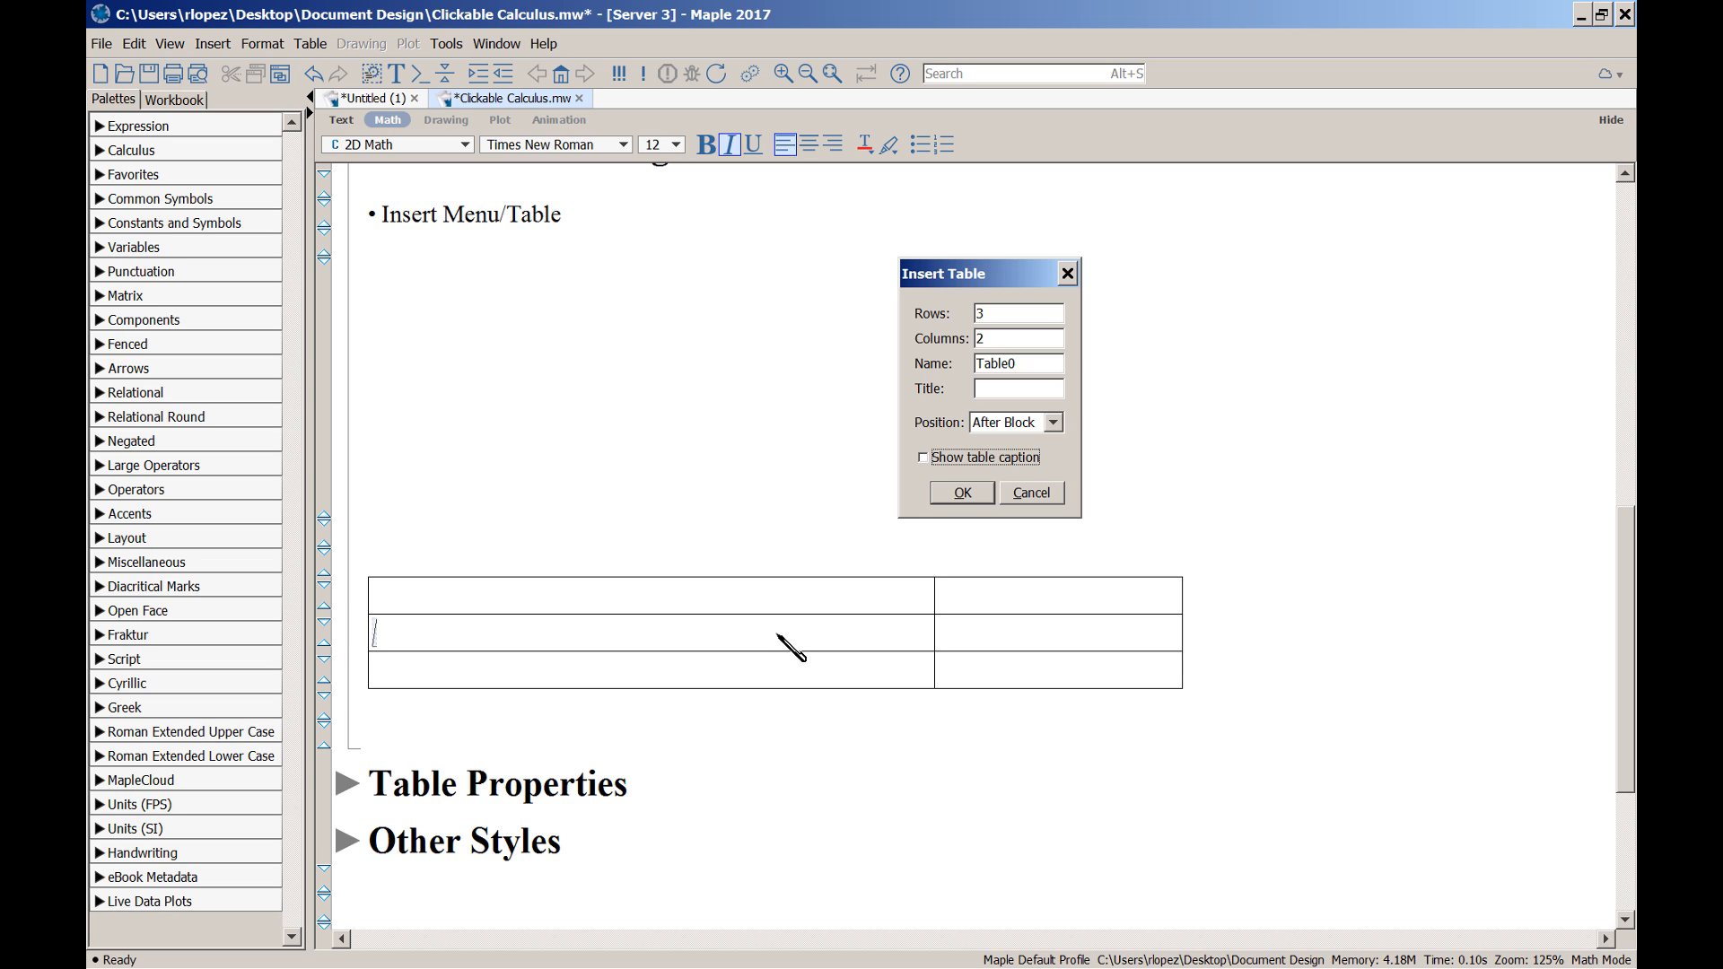
# Center the table on the page with Table > Alignment > Table > Center
pyautogui.click(311, 45)
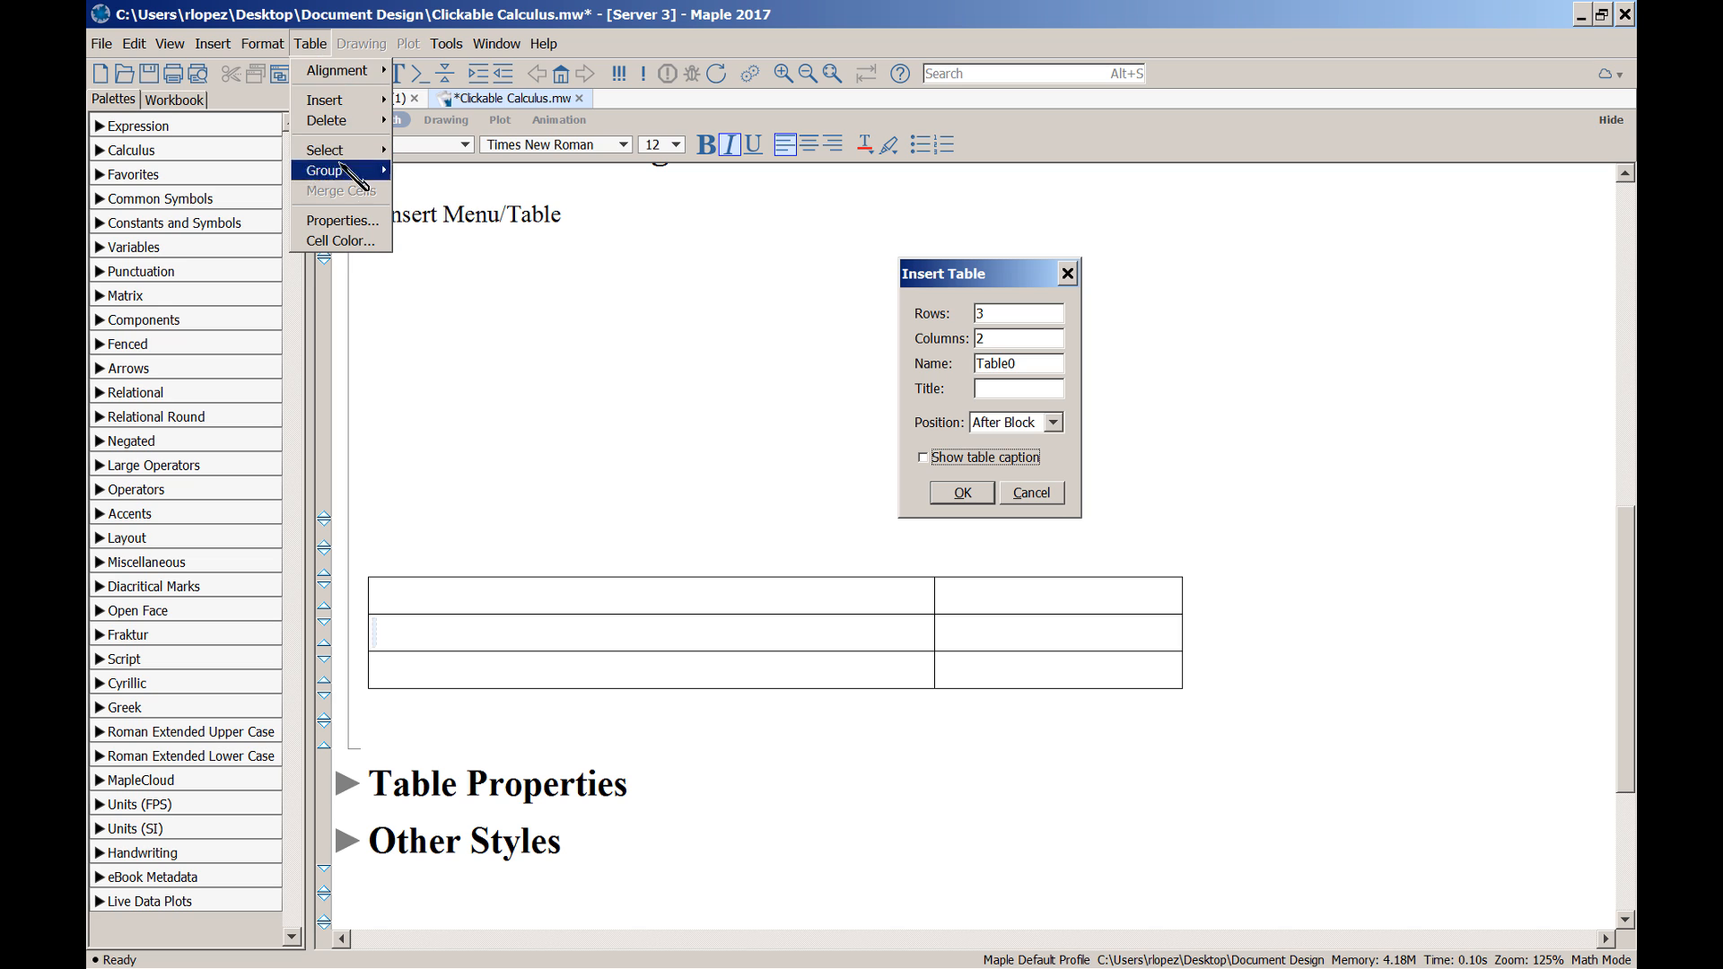
pyautogui.moveTo(345, 71)
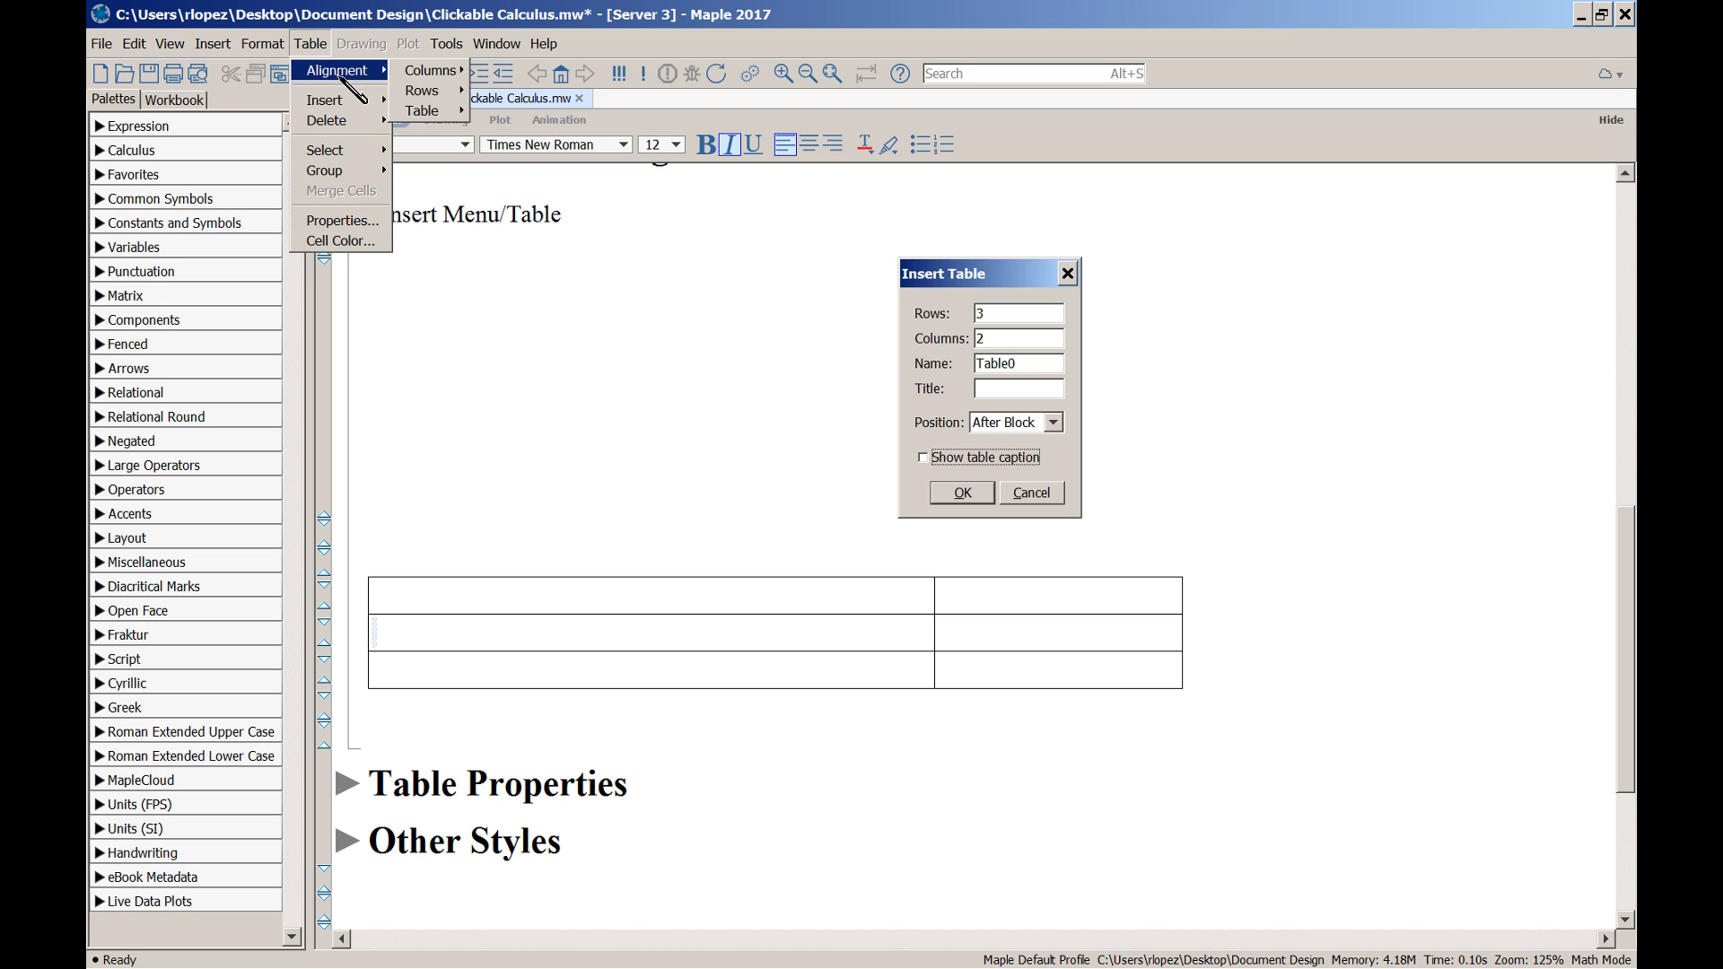
pyautogui.moveTo(341, 173)
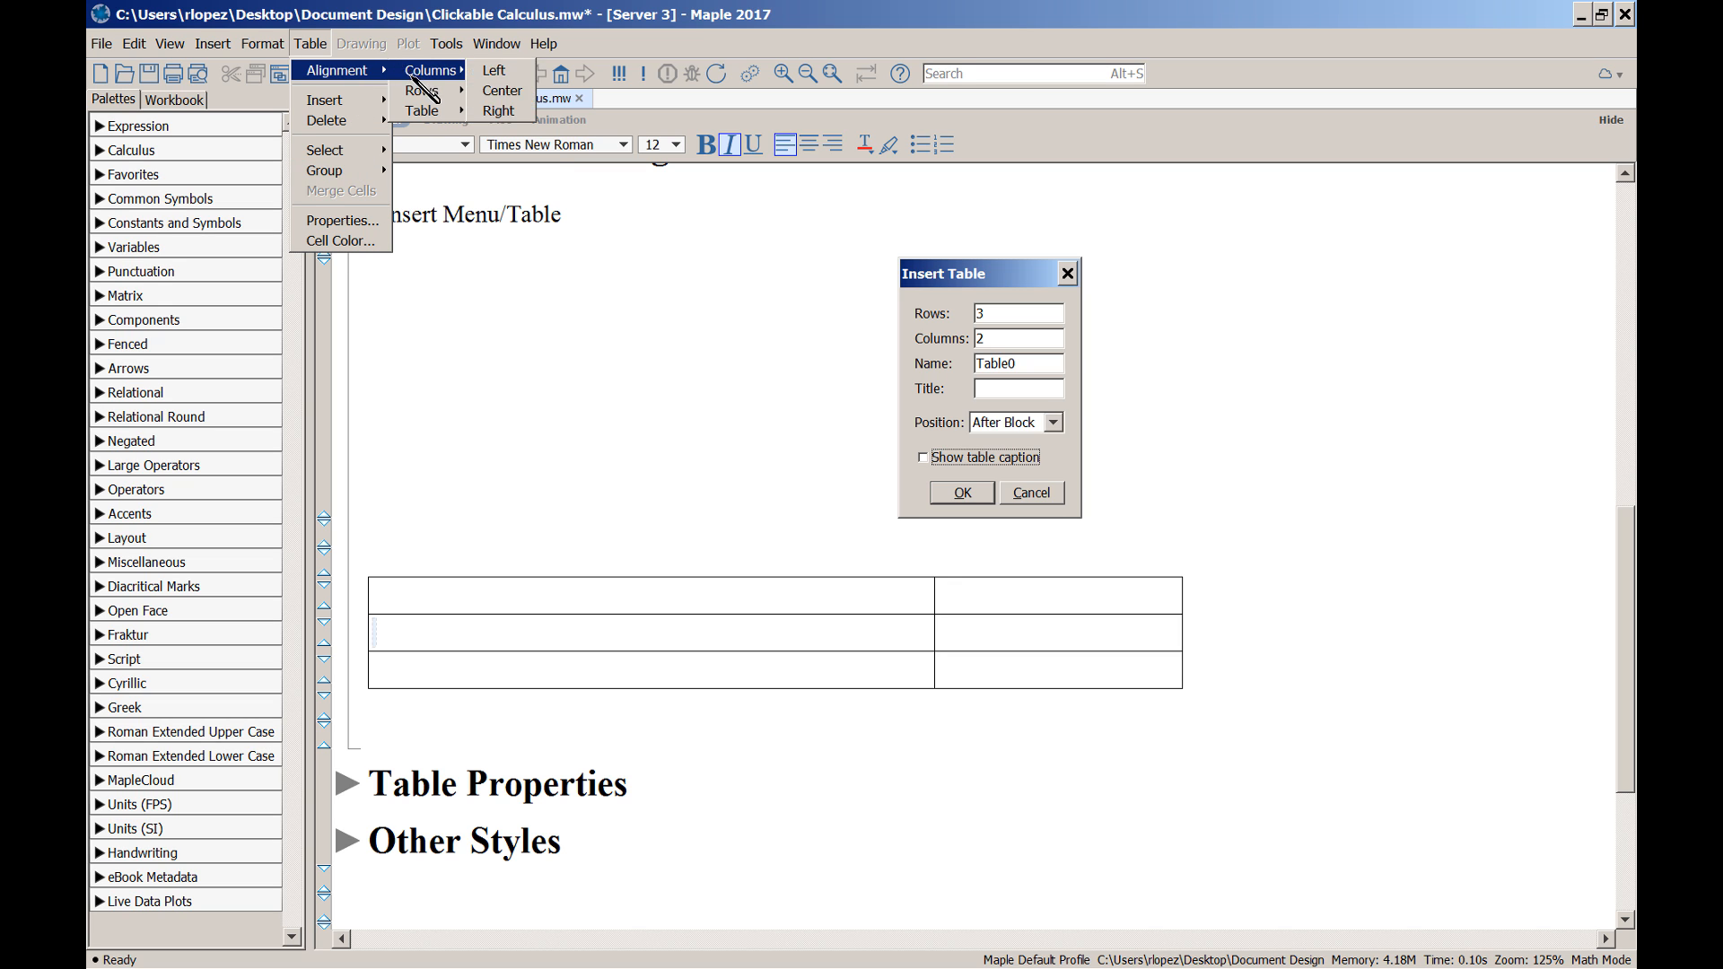
pyautogui.moveTo(427, 109)
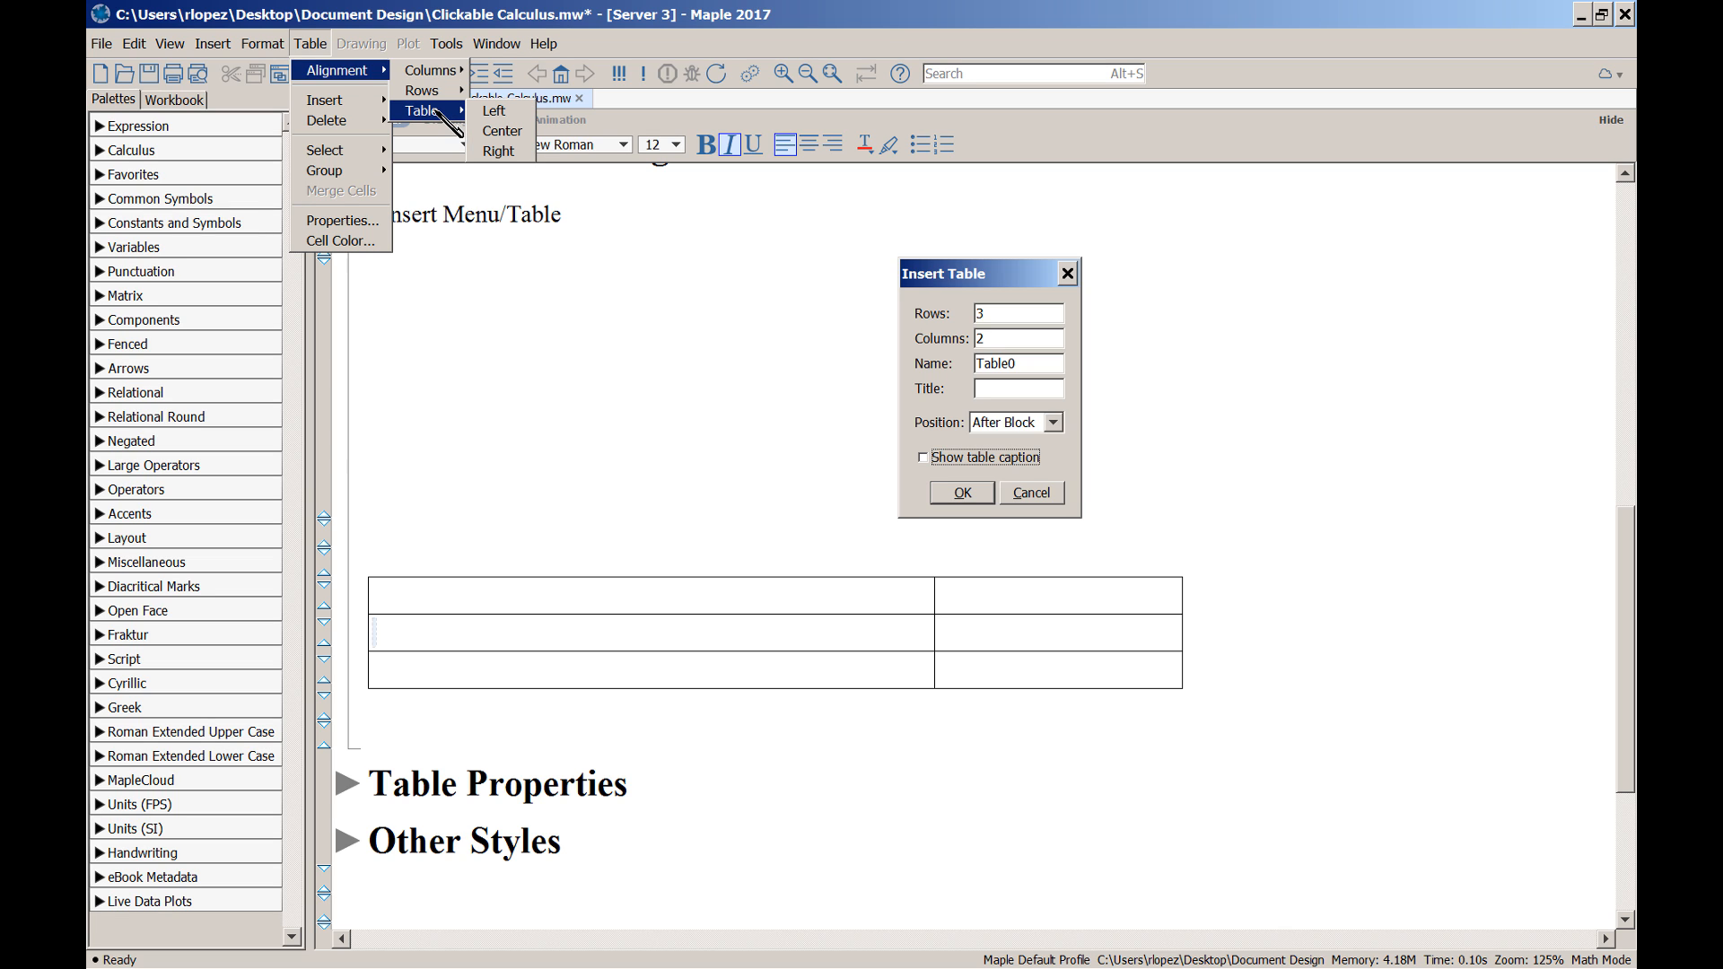
pyautogui.click(502, 131)
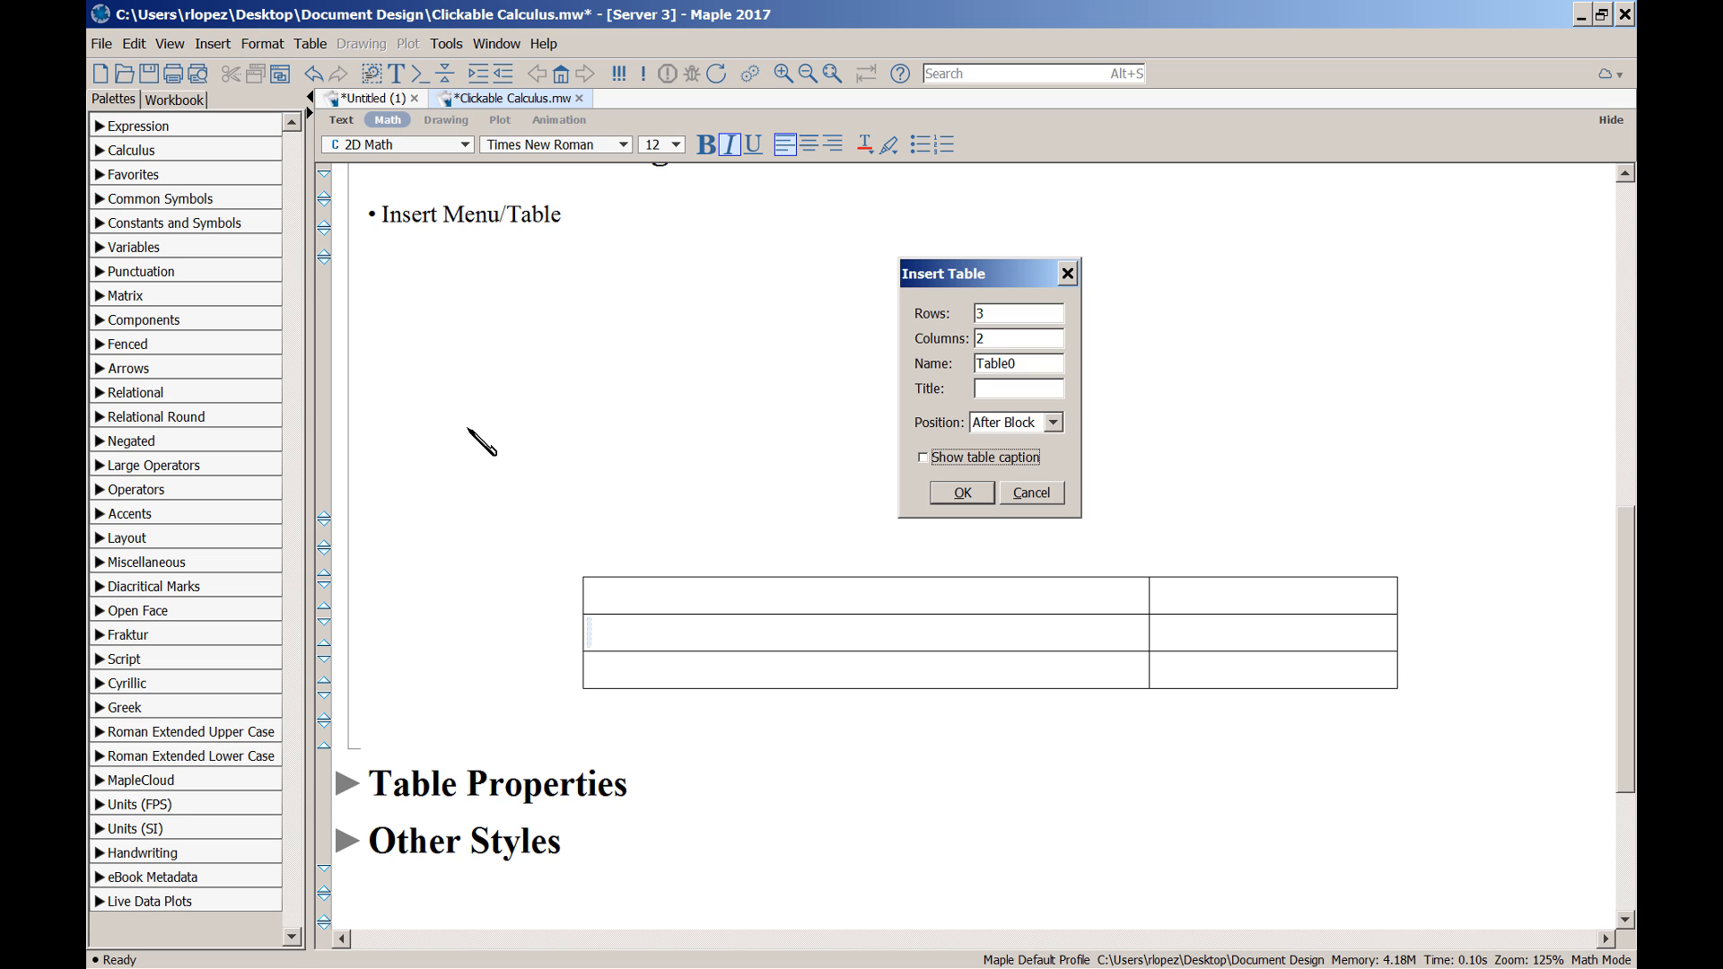
pyautogui.click(311, 45)
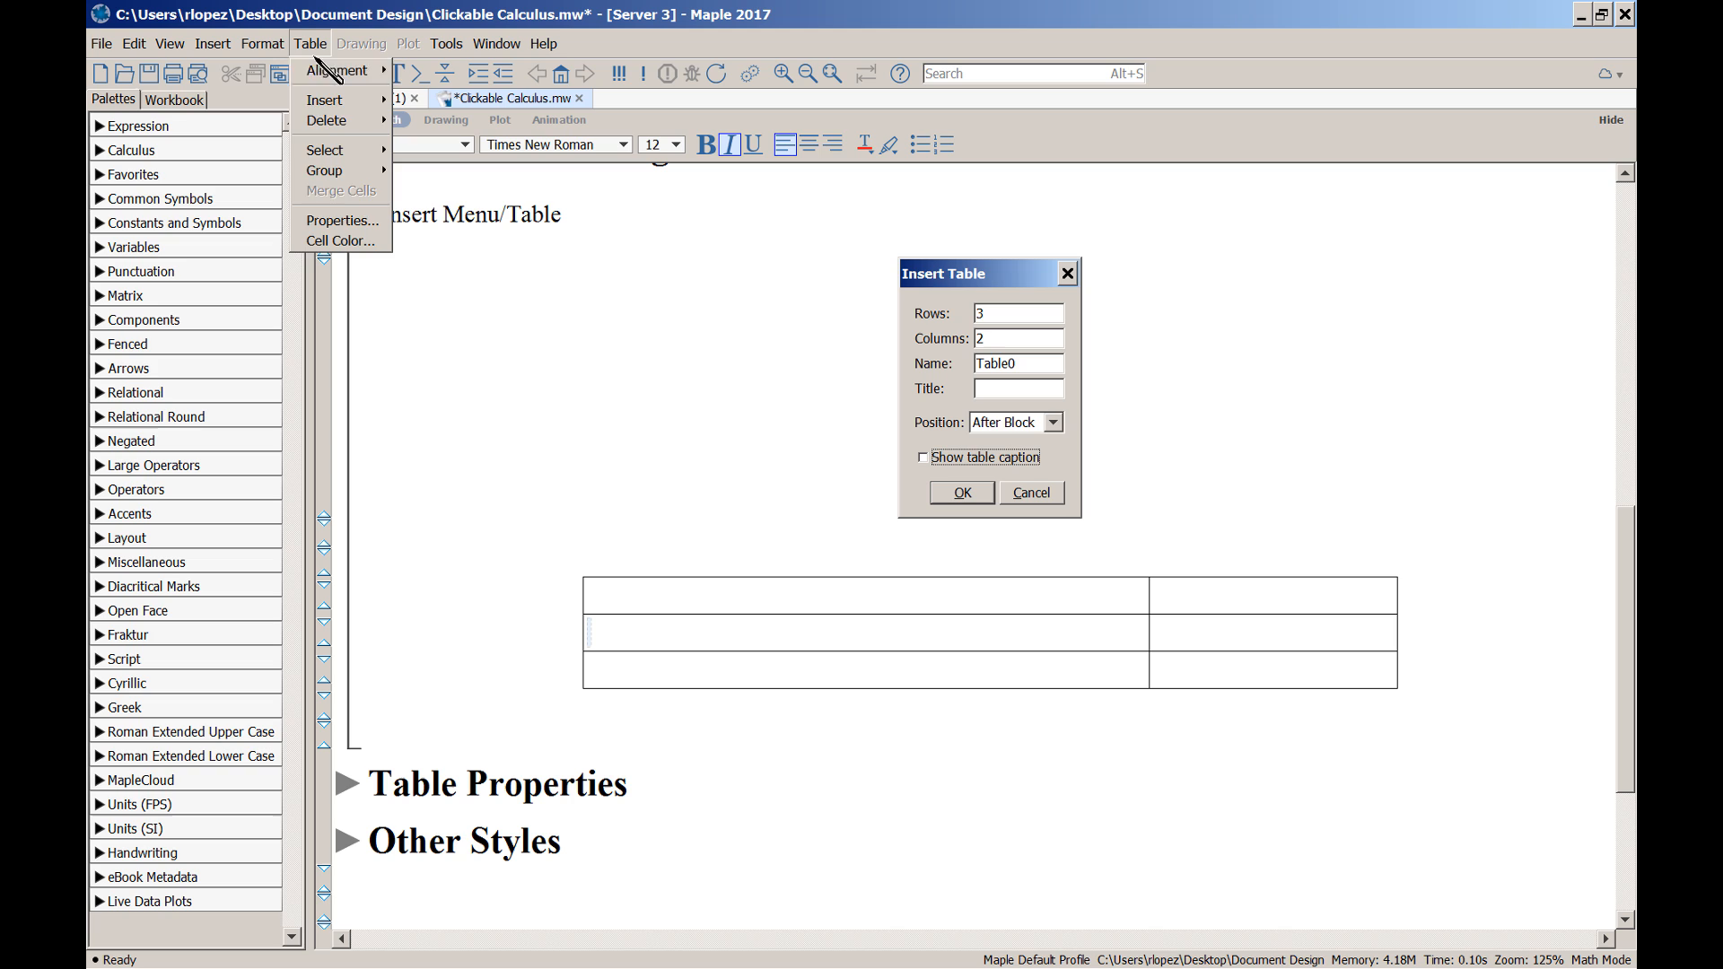
# In Table Properties, keep fixed percentage of page width and change the width from 65.5% to 100%
pyautogui.click(342, 220)
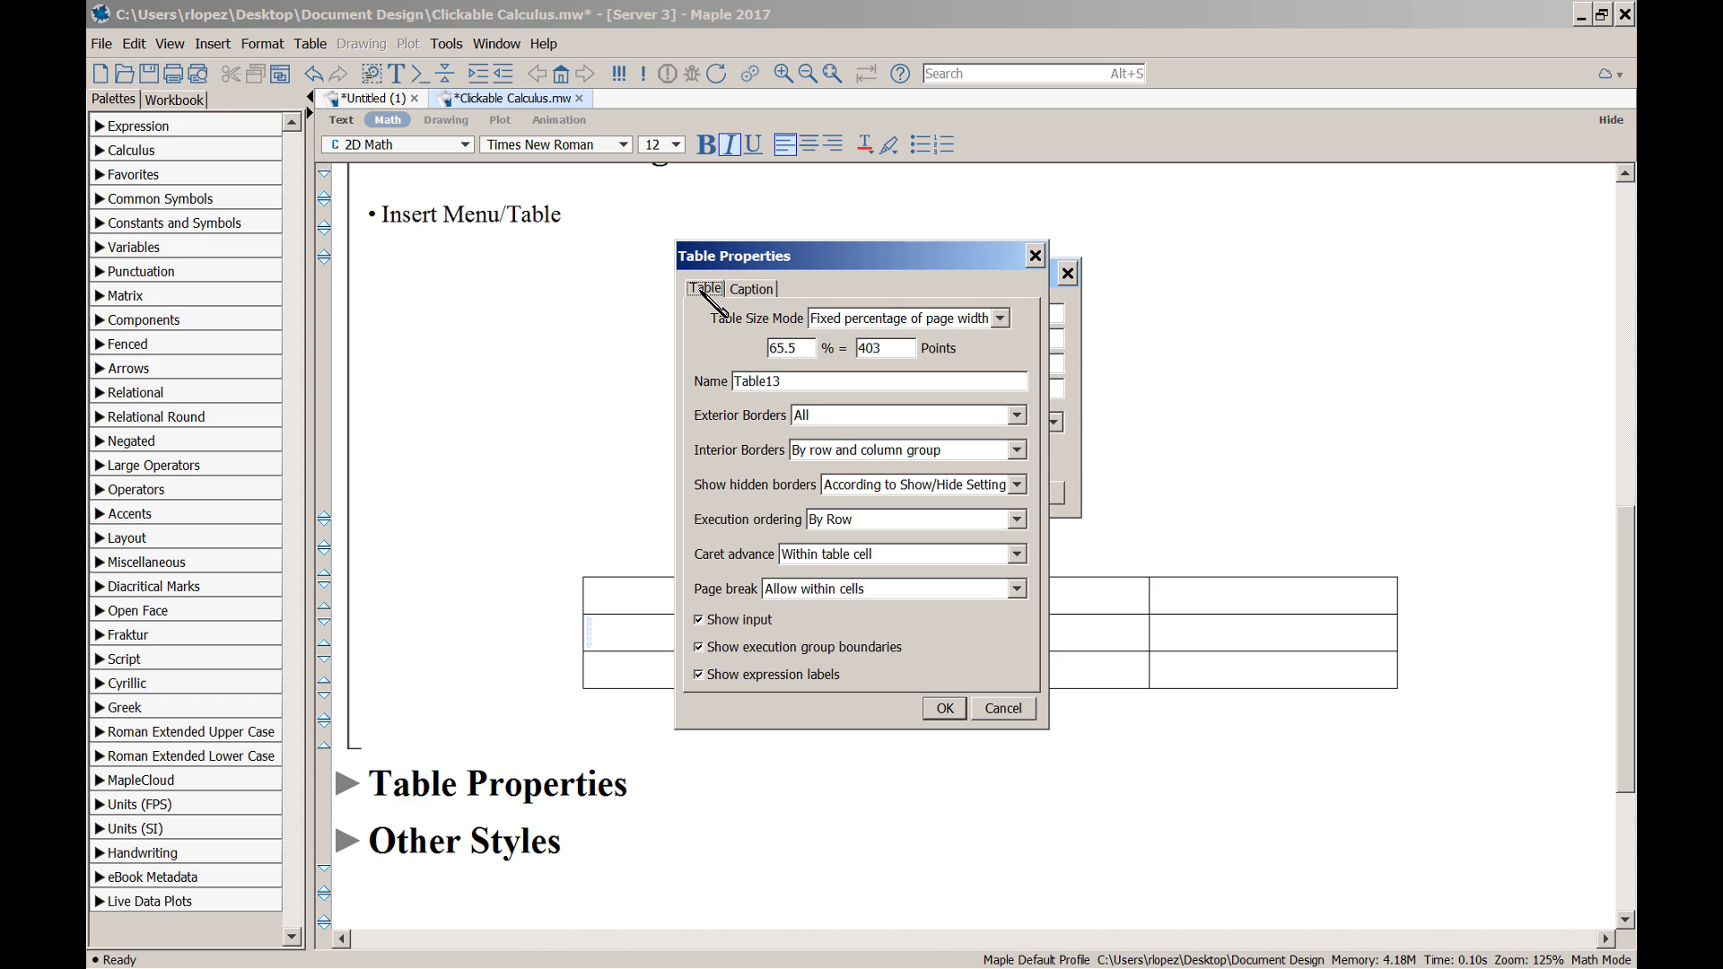
pyautogui.click(749, 289)
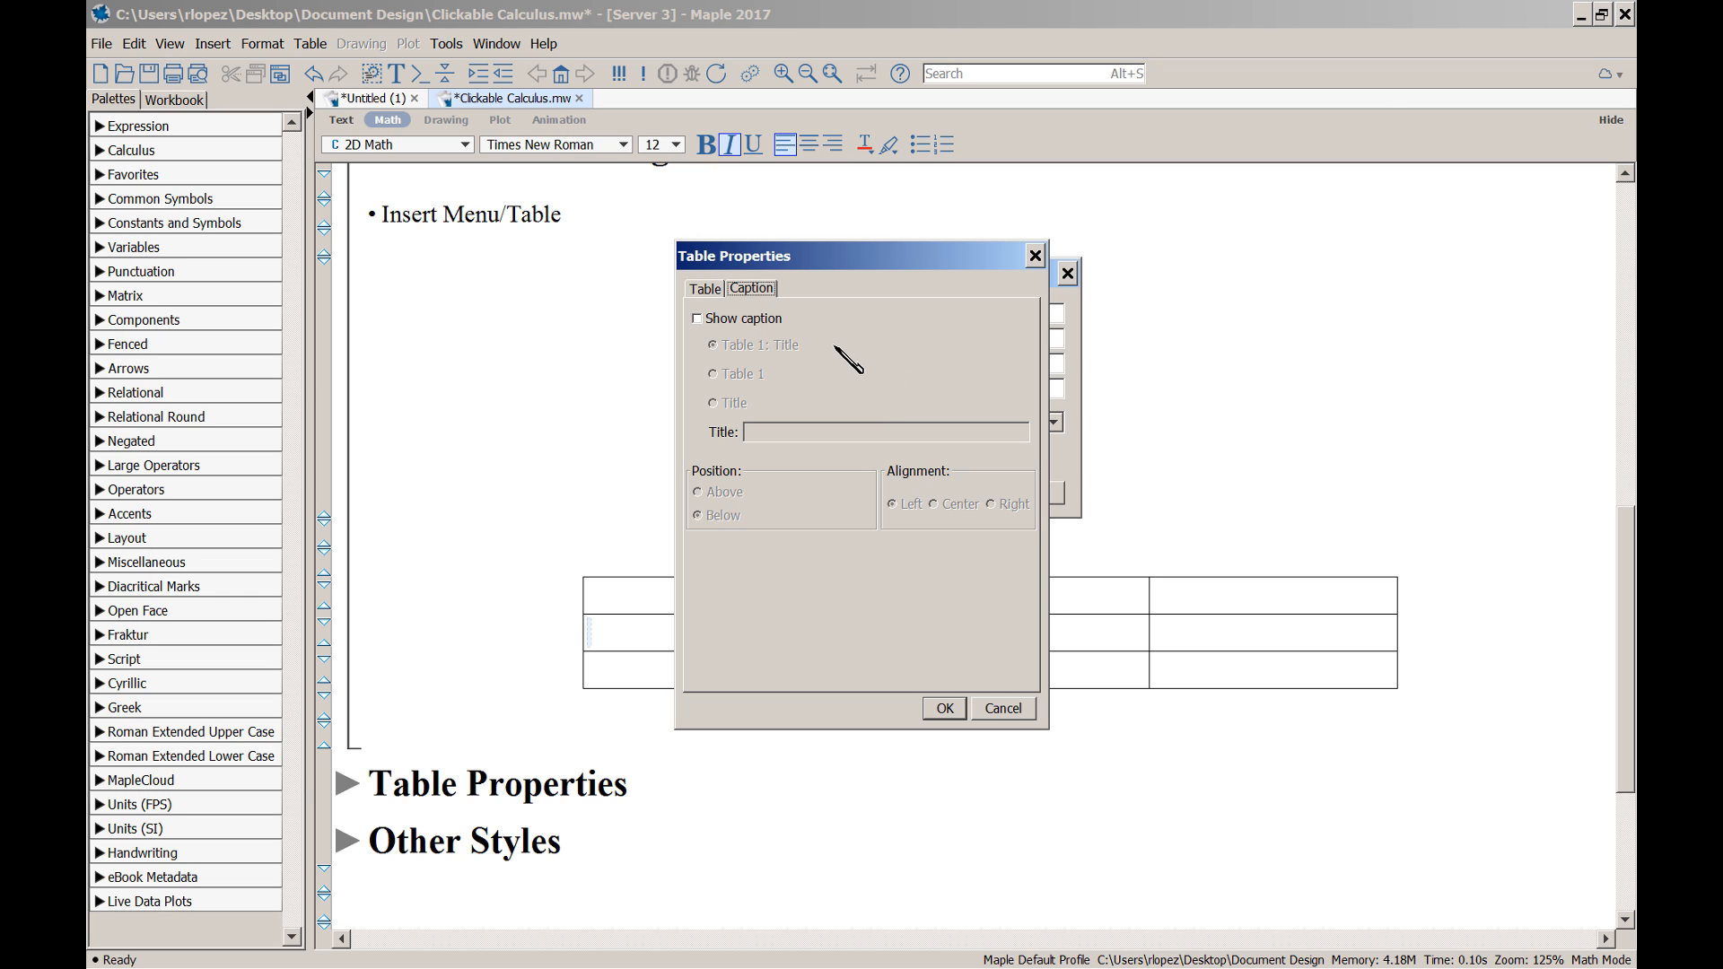
pyautogui.click(705, 289)
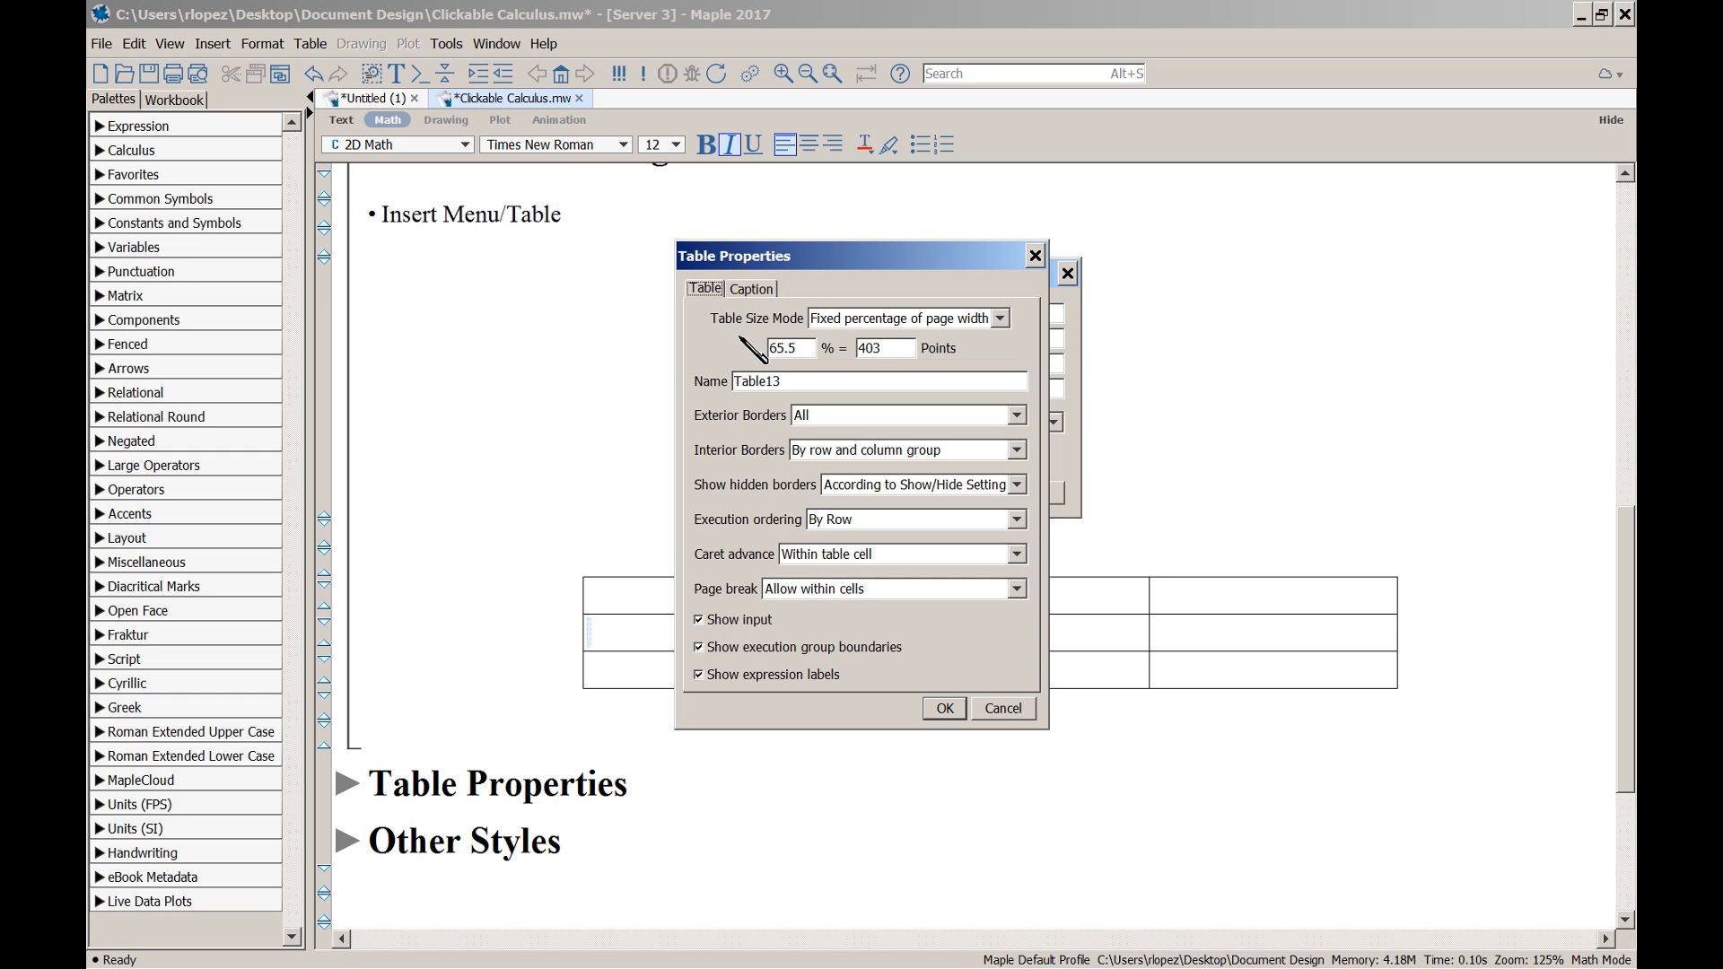
pyautogui.click(1000, 319)
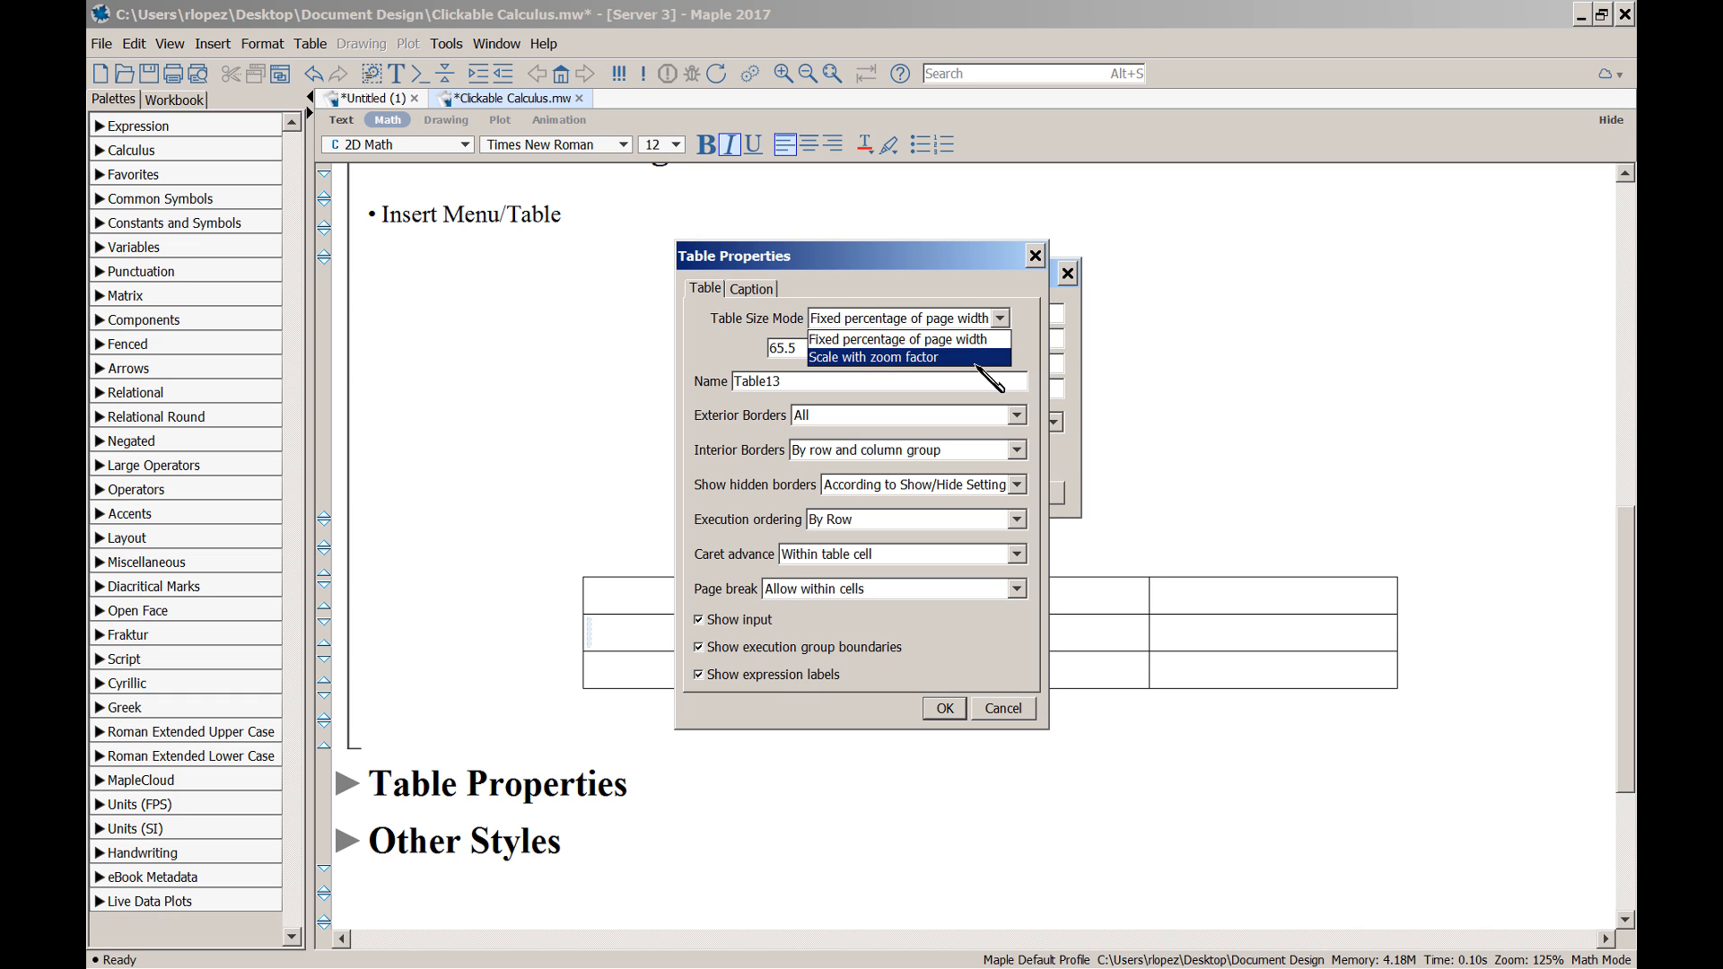
pyautogui.click(968, 316)
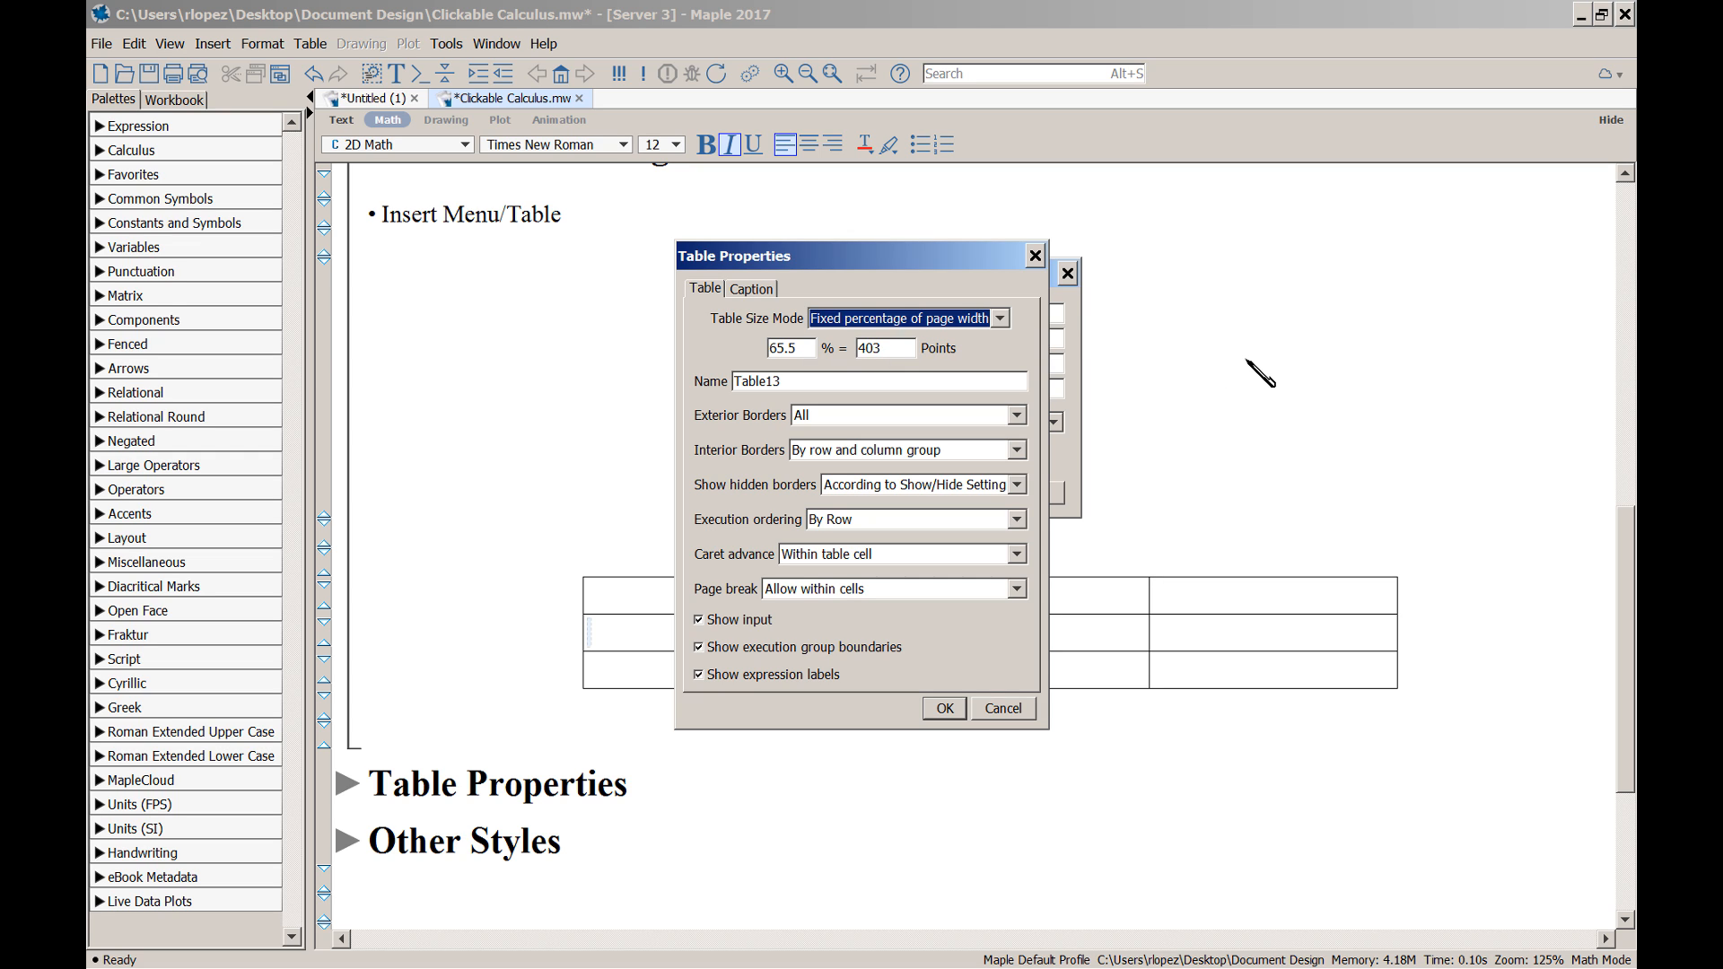
pyautogui.click(999, 319)
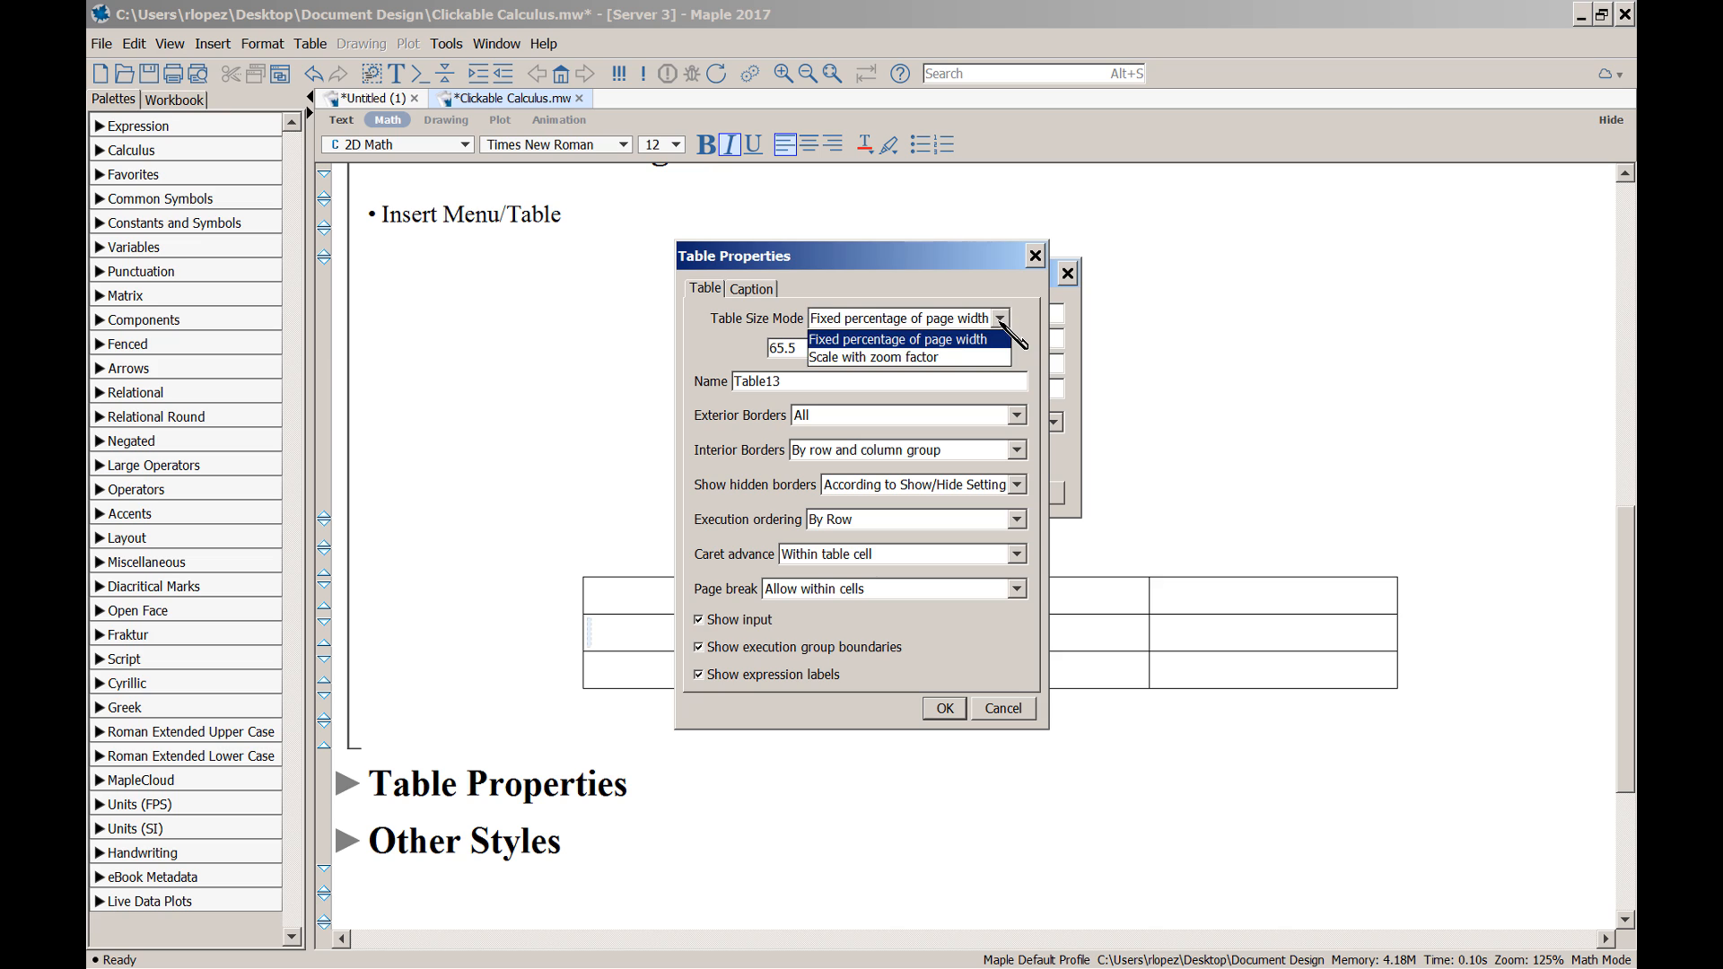
pyautogui.click(933, 340)
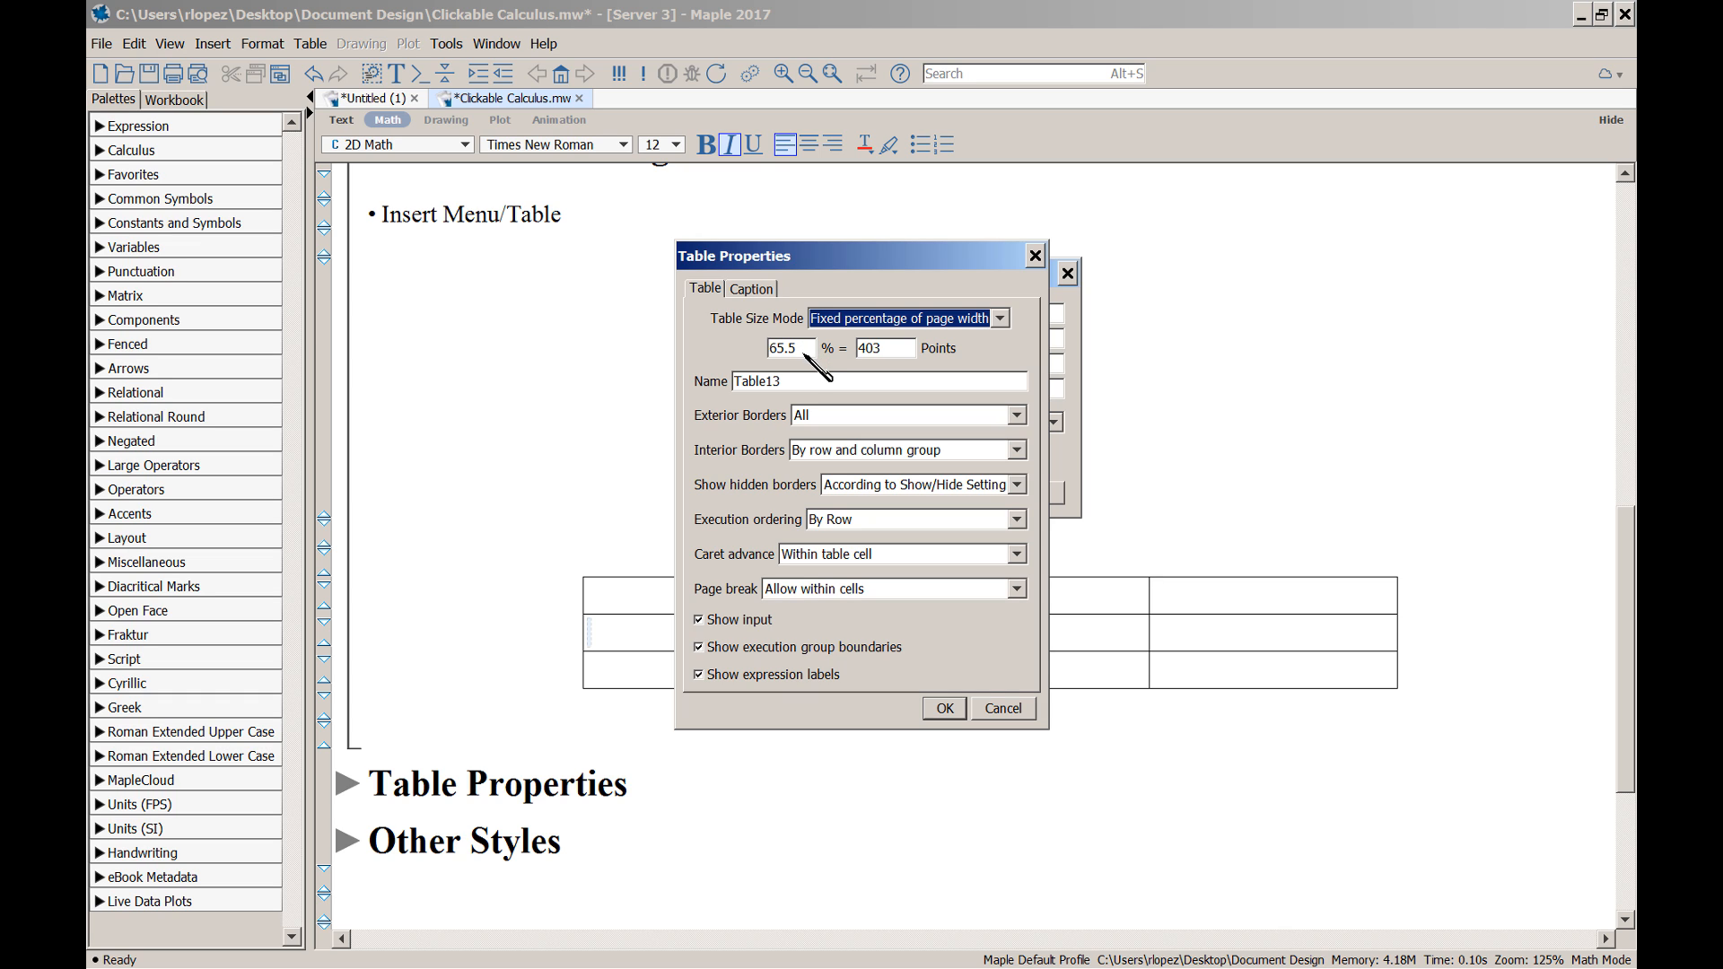
pyautogui.doubleClick(790, 349)
pyautogui.write('100')
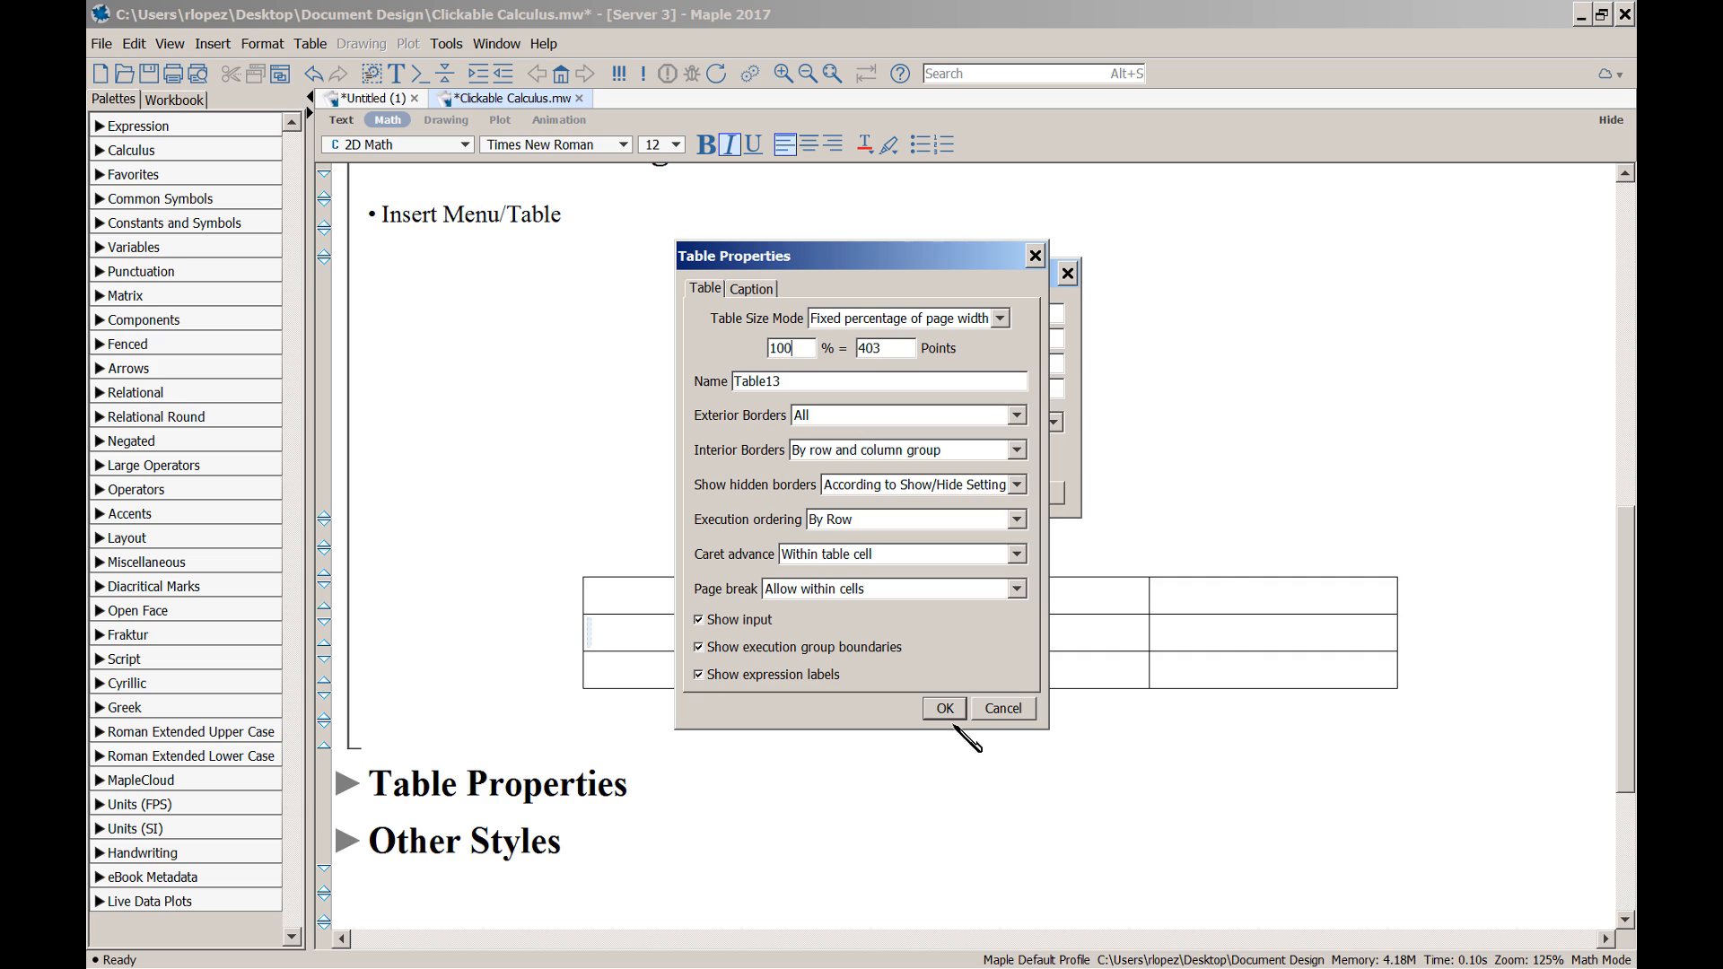
pyautogui.click(951, 708)
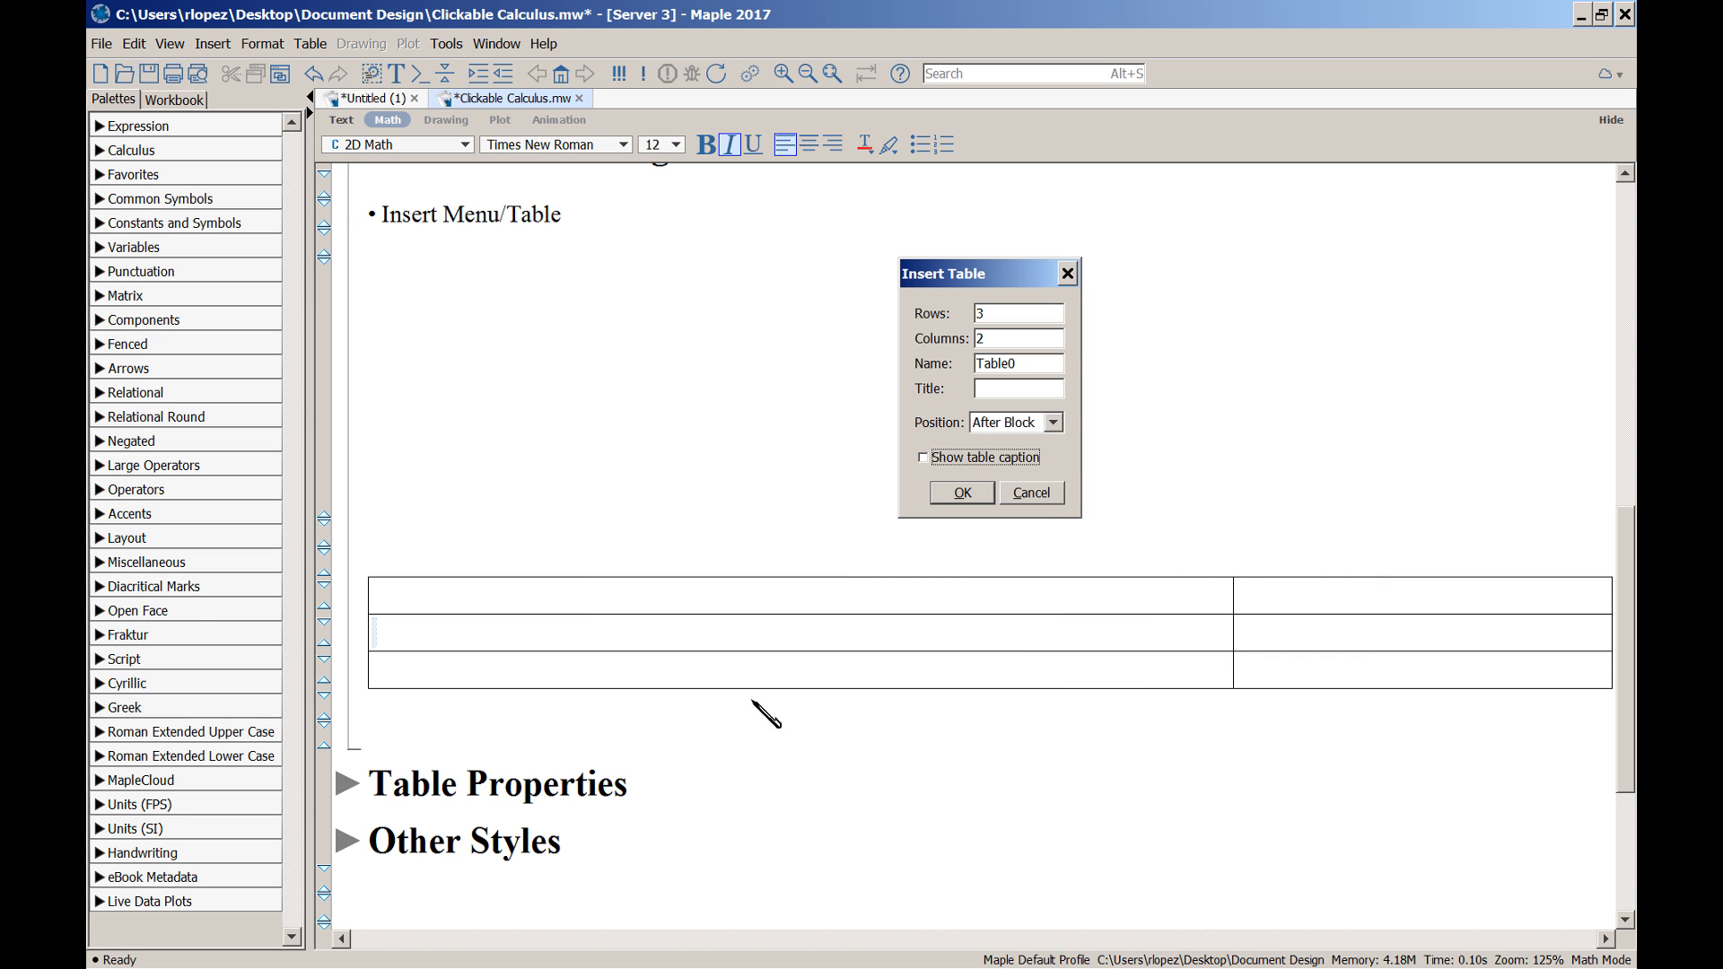
# Move the column divider left and fill the top-right cell with a long run of x's
pyautogui.click(1234, 641)
pyautogui.moveTo(1233, 641); pyautogui.dragTo(976, 641)
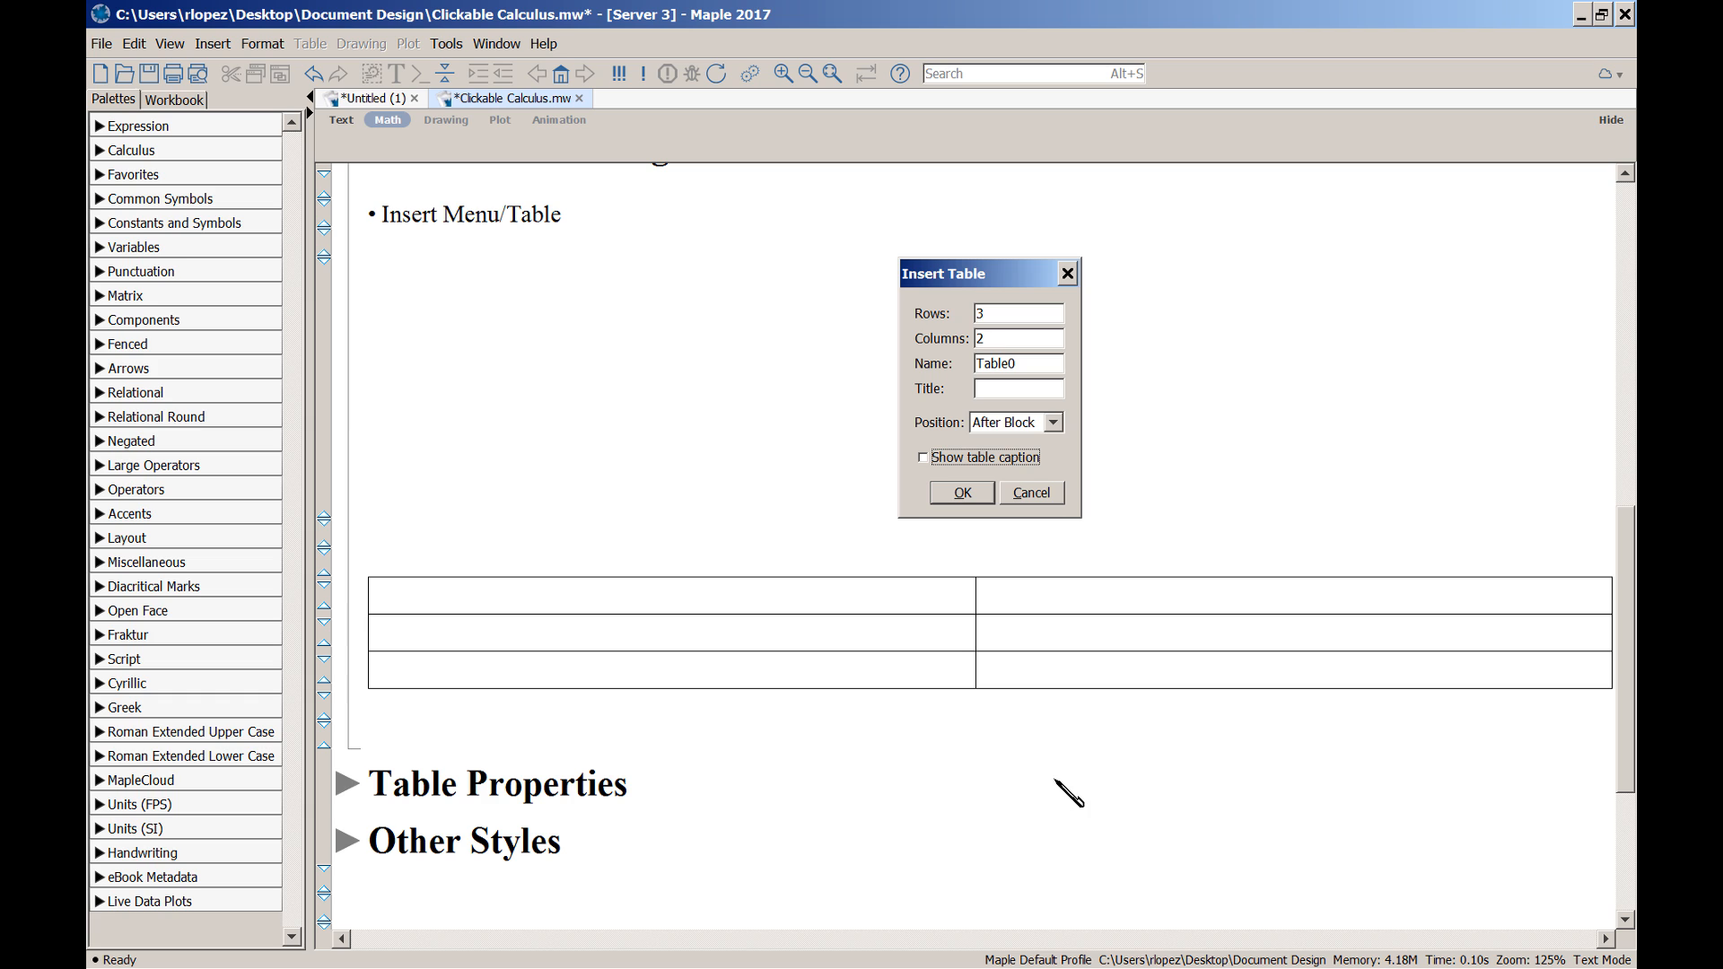
pyautogui.click(1005, 602)
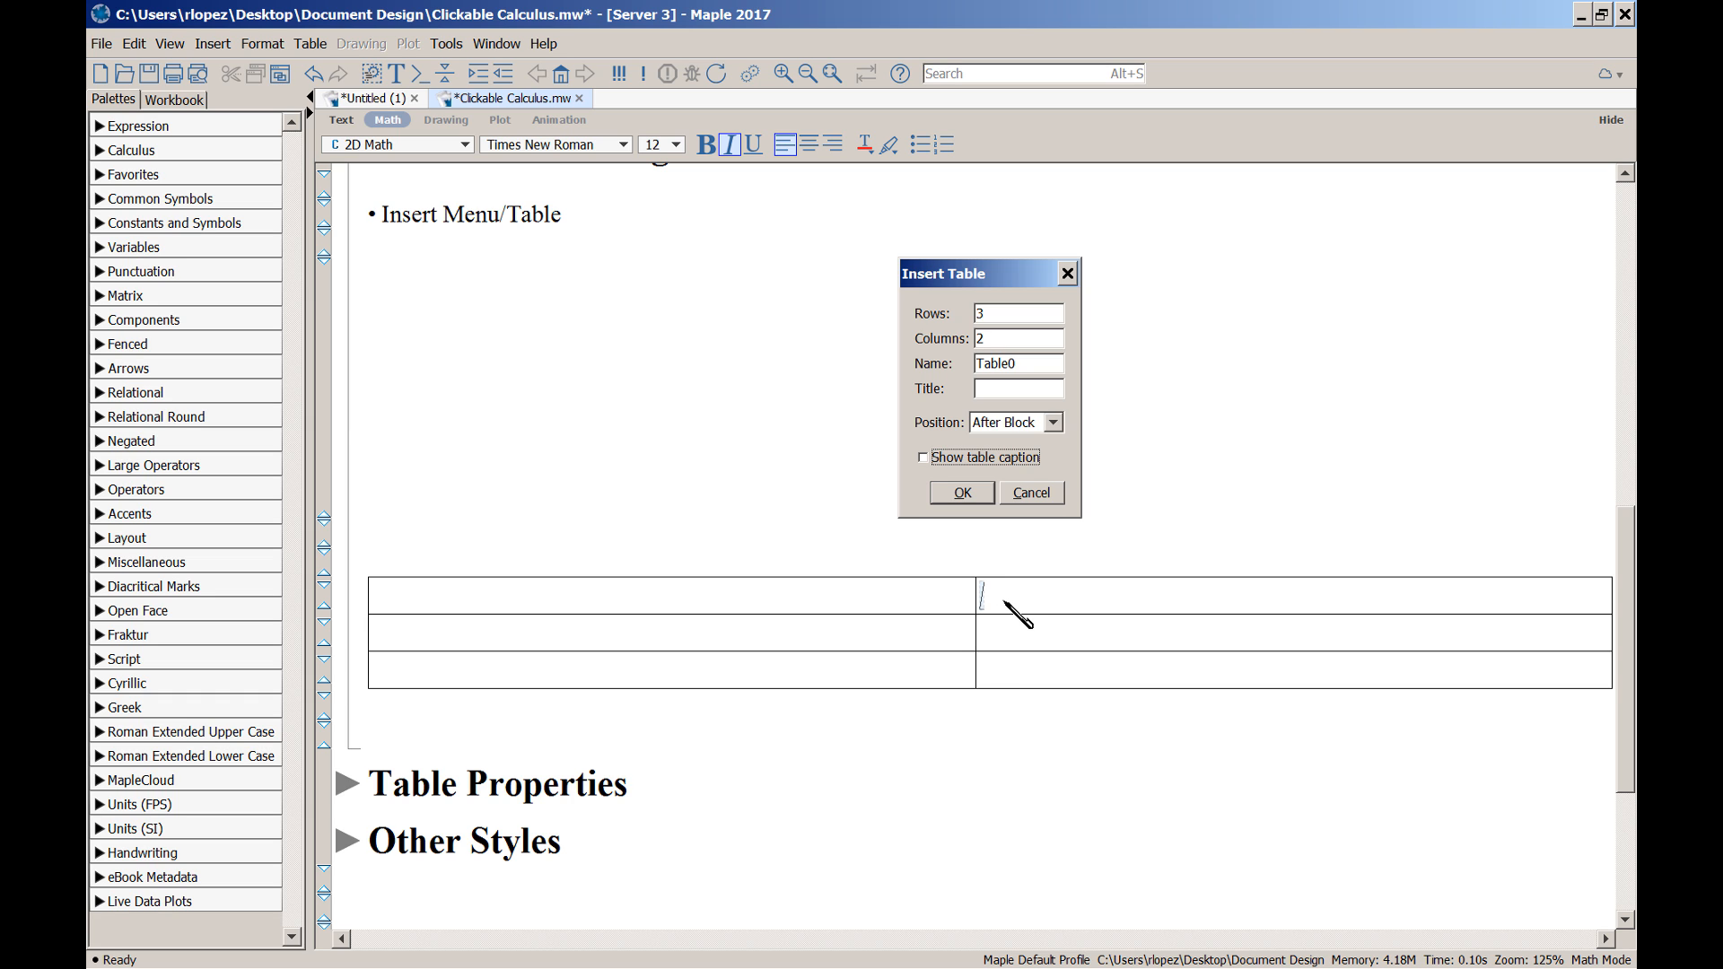
pyautogui.write('xxxxxxxx')
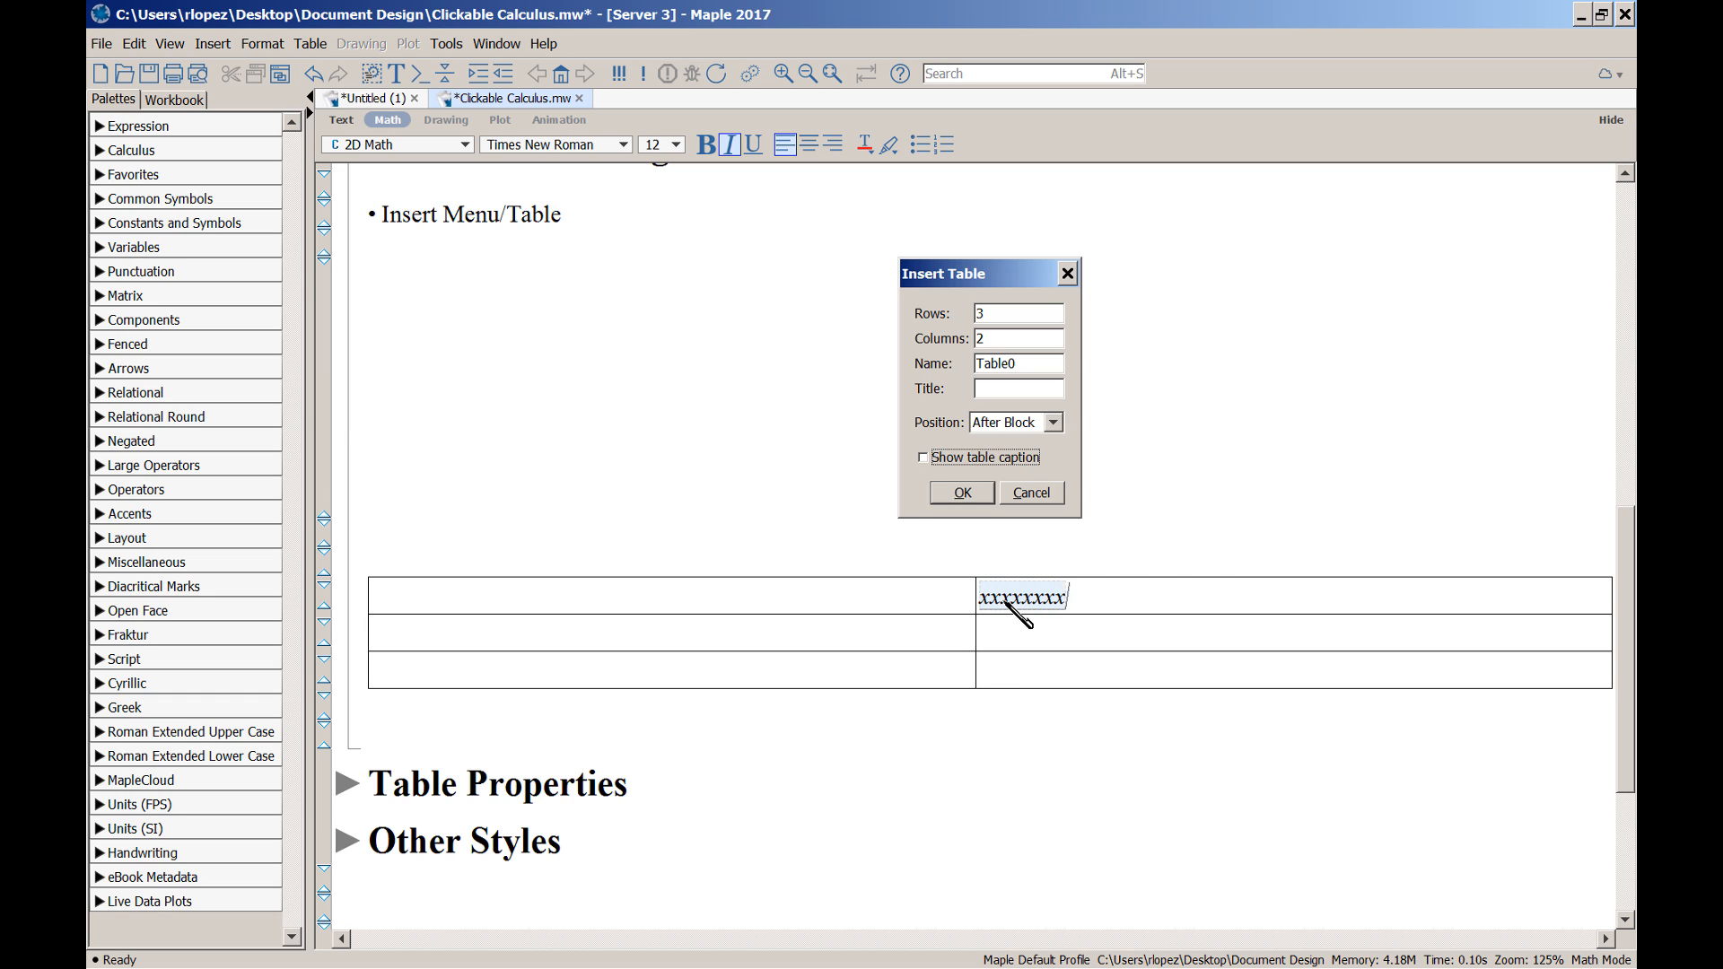
pyautogui.write('xxxxxxxxxxxxxxxxxxxxxxxxxxxxxxxxxxxxxxxxxxxxxxxxxxxxxxxxxxxxxxxxxxxxxxxxxxxxxxxx')
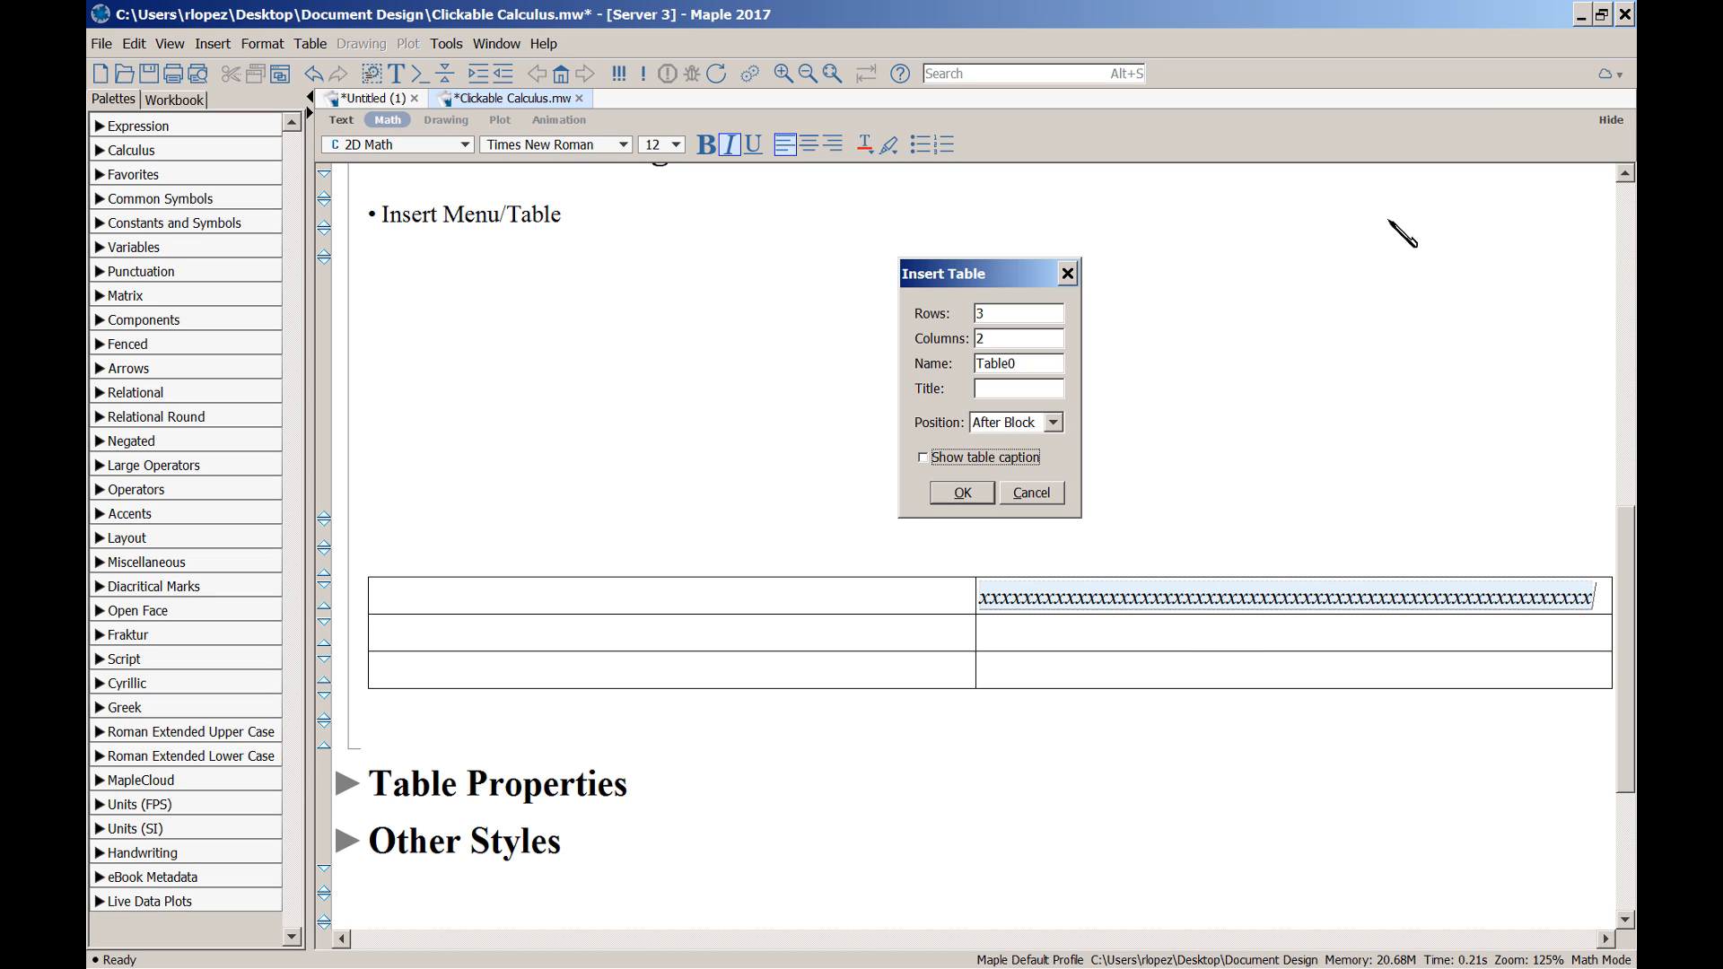
pyautogui.click(1602, 14)
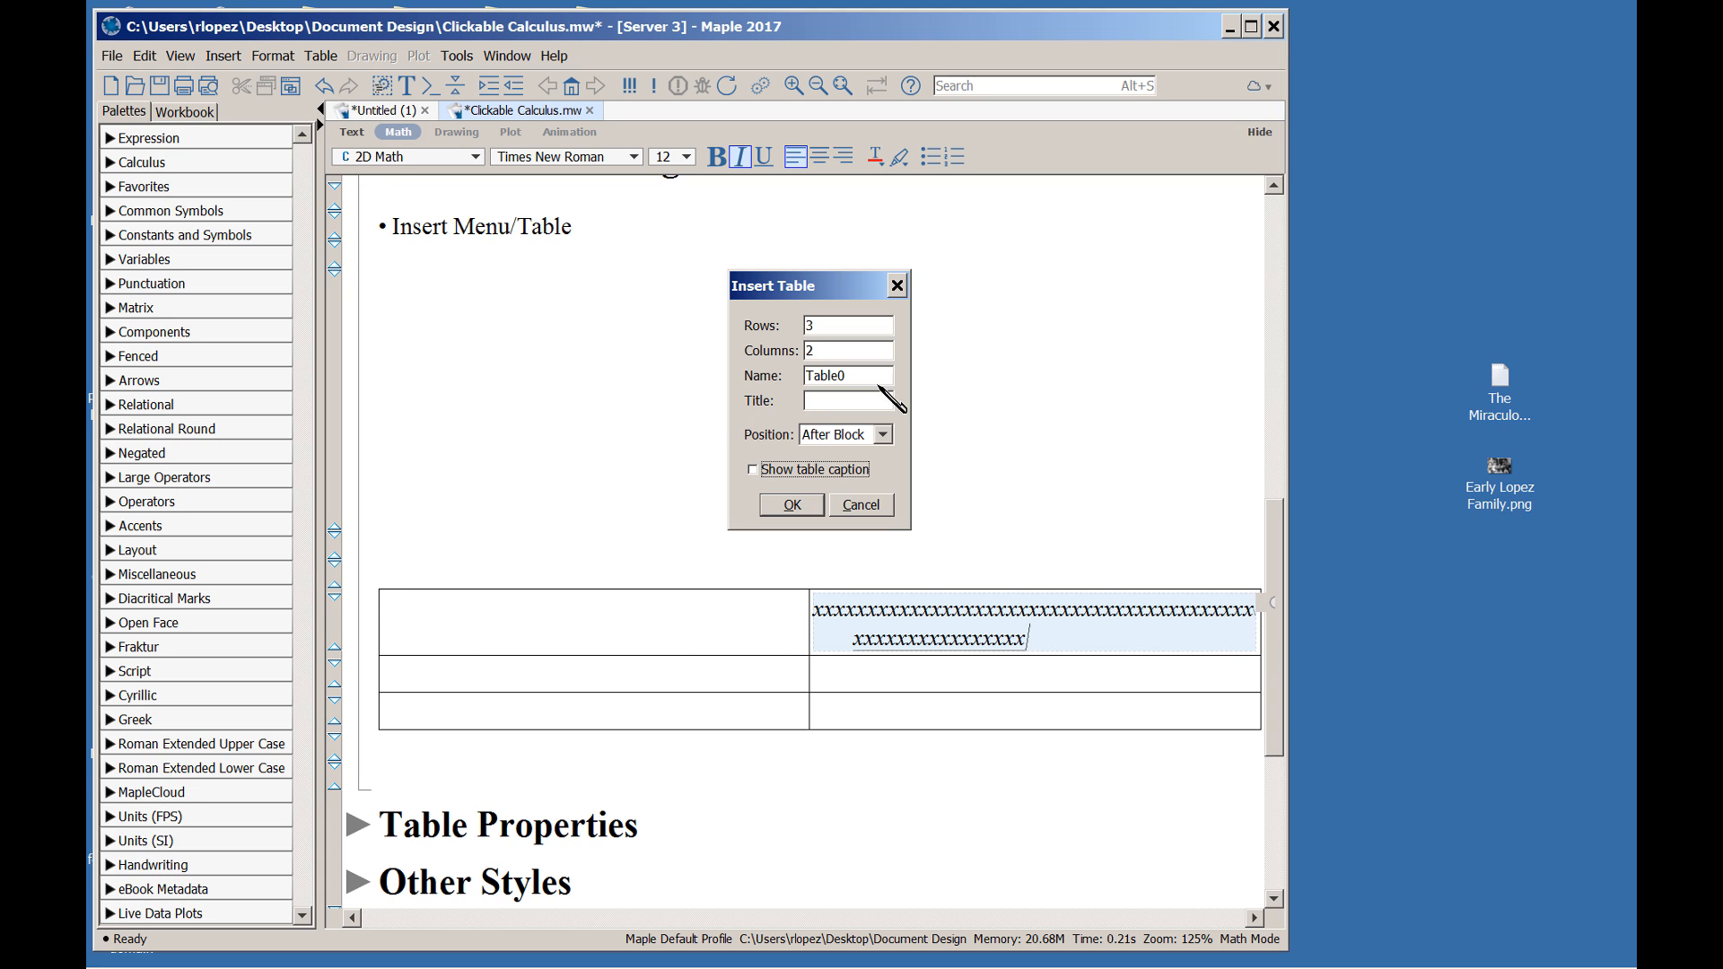
pyautogui.click(1249, 26)
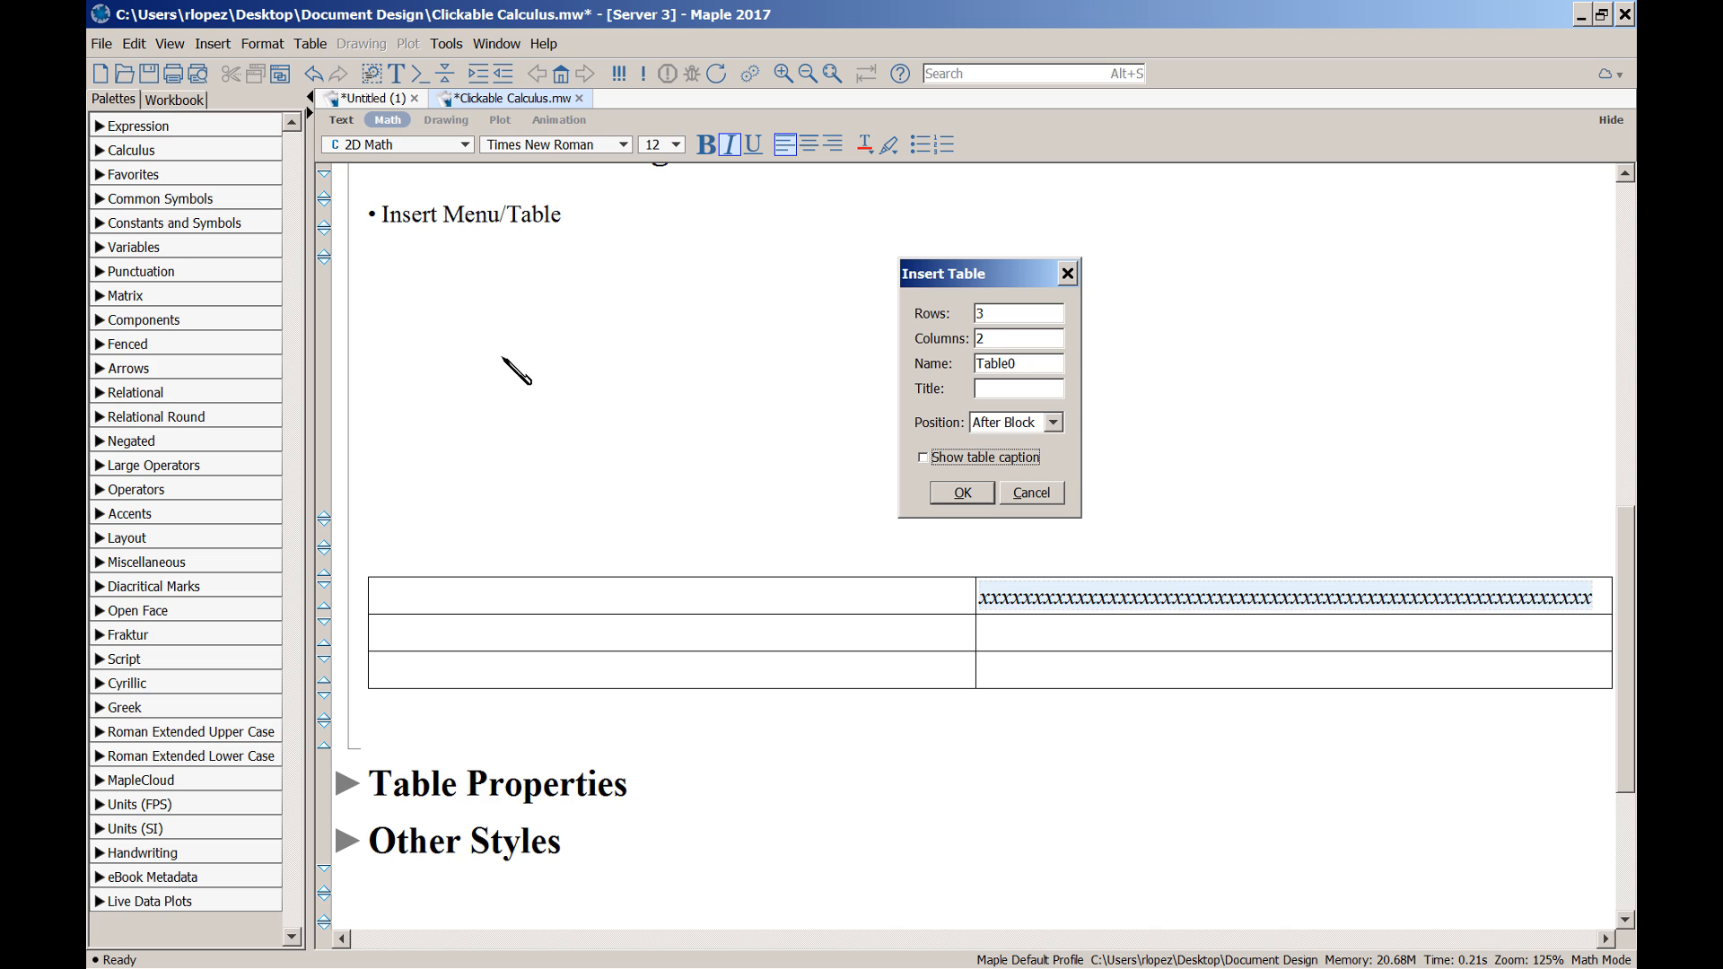
# Open Table Properties with the caret in the top-left cell
pyautogui.click(660, 604)
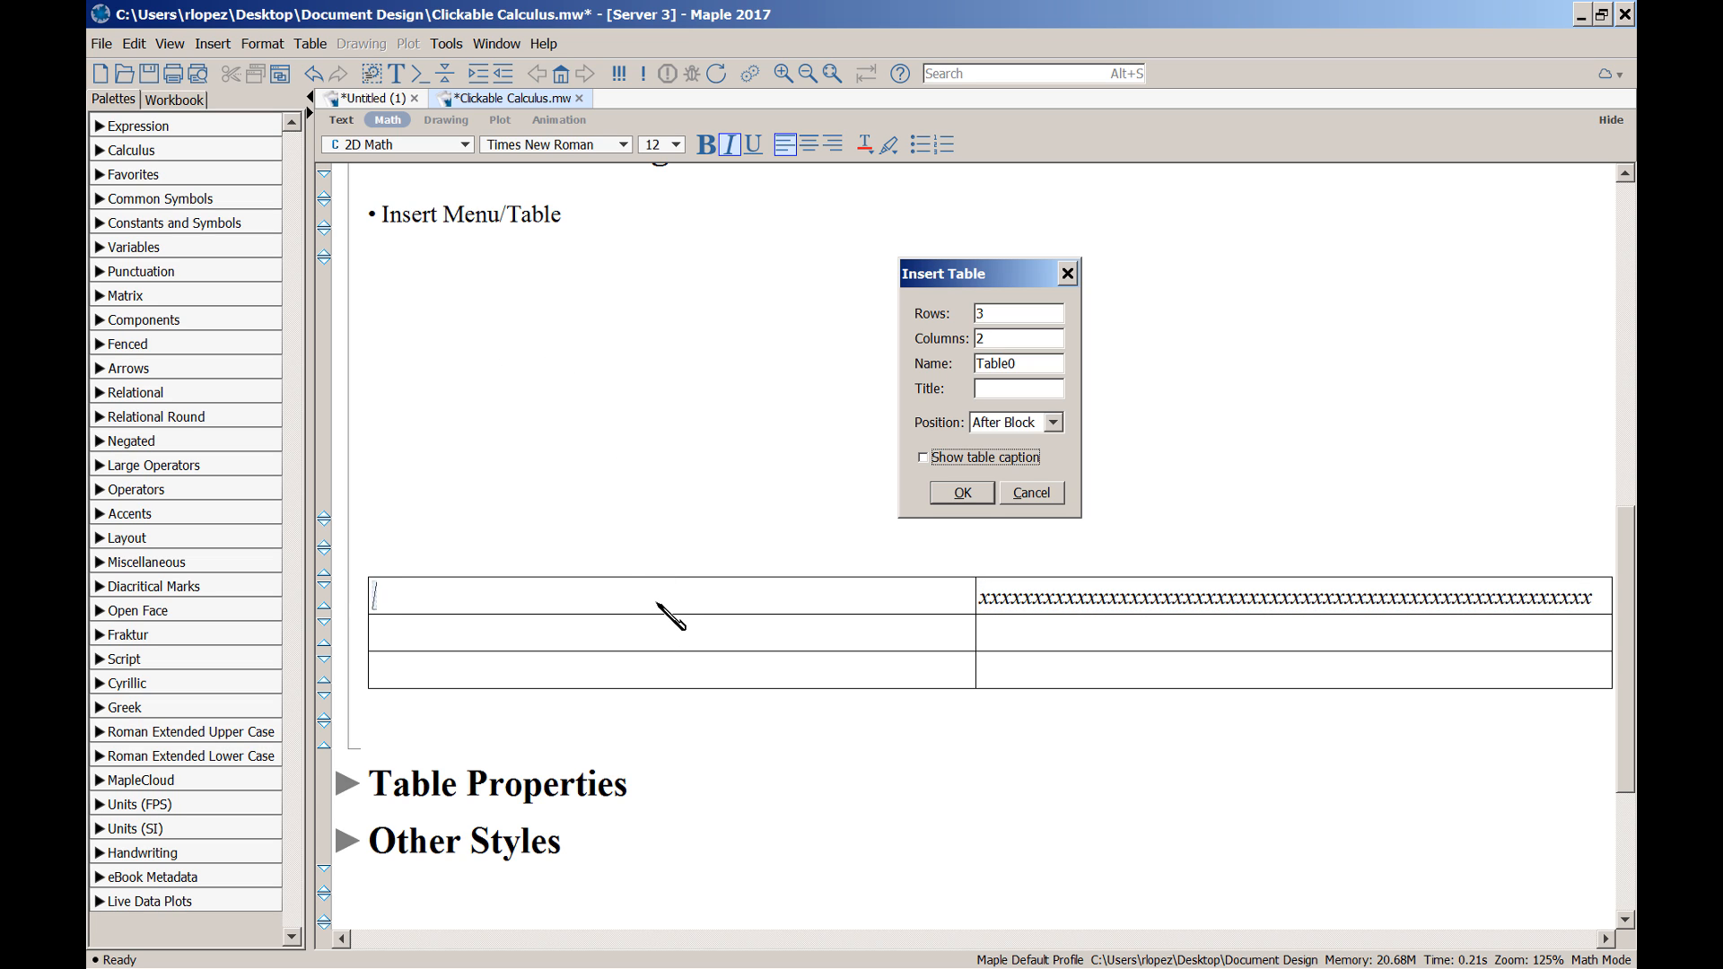
pyautogui.hotkey('alt', 'a')
pyautogui.press('p')
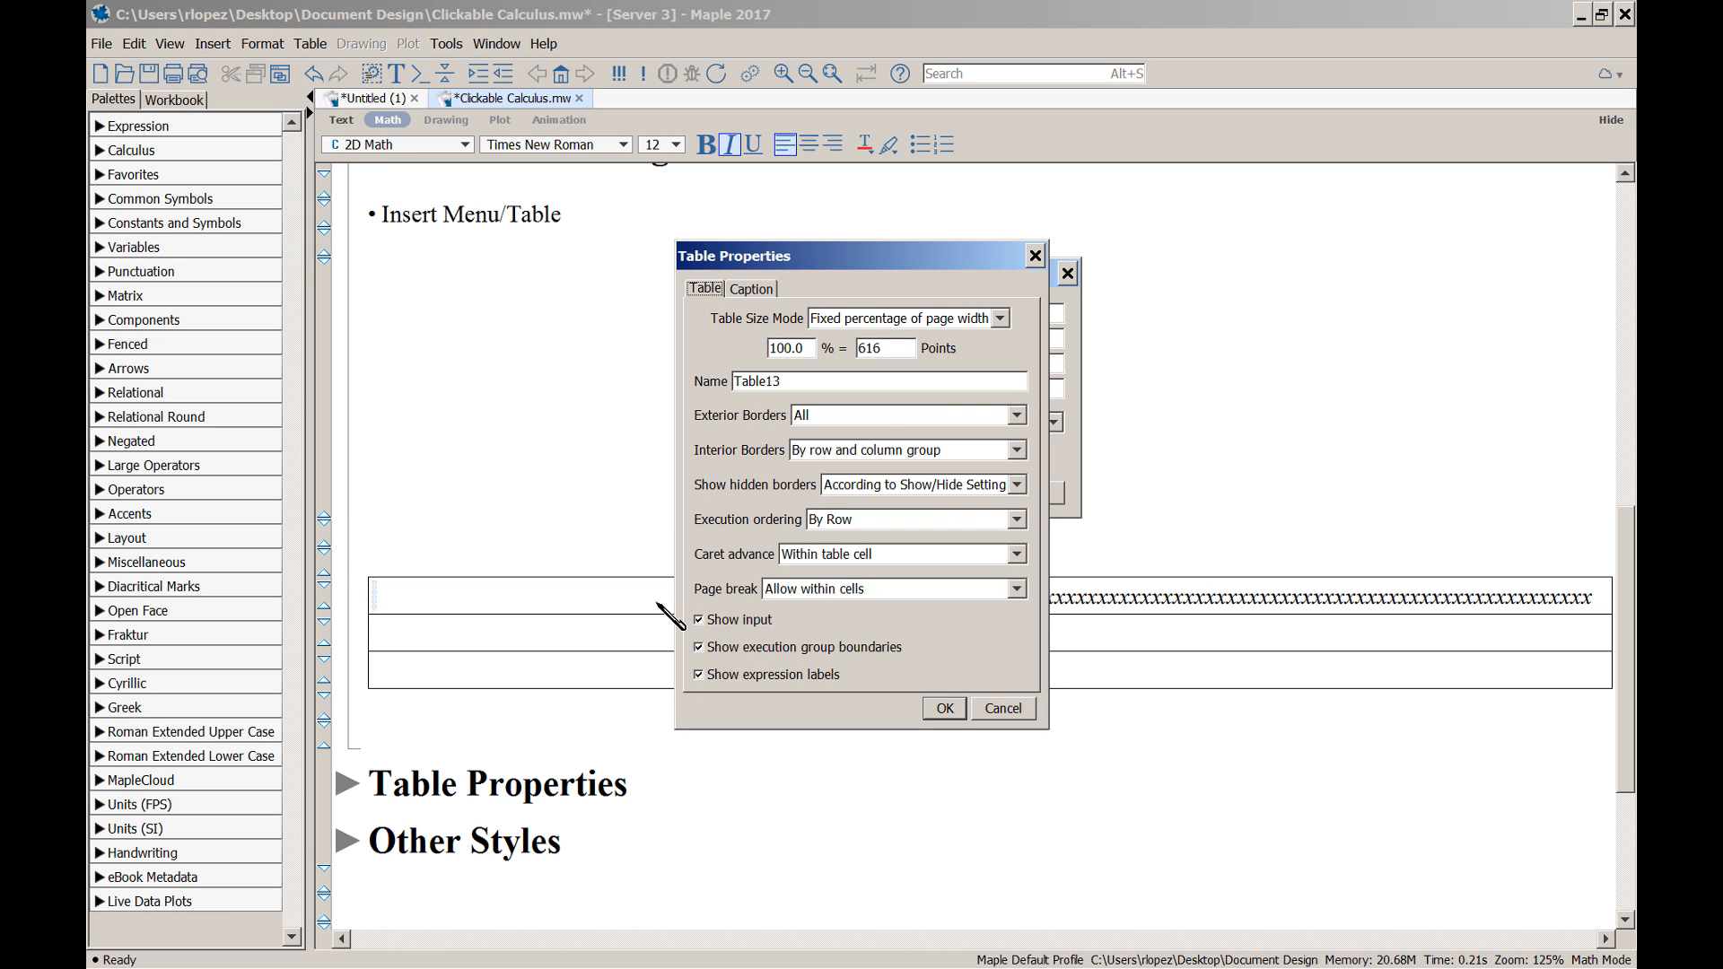
# Switch the table to Scale with zoom factor with an 800-point width
pyautogui.click(1000, 318)
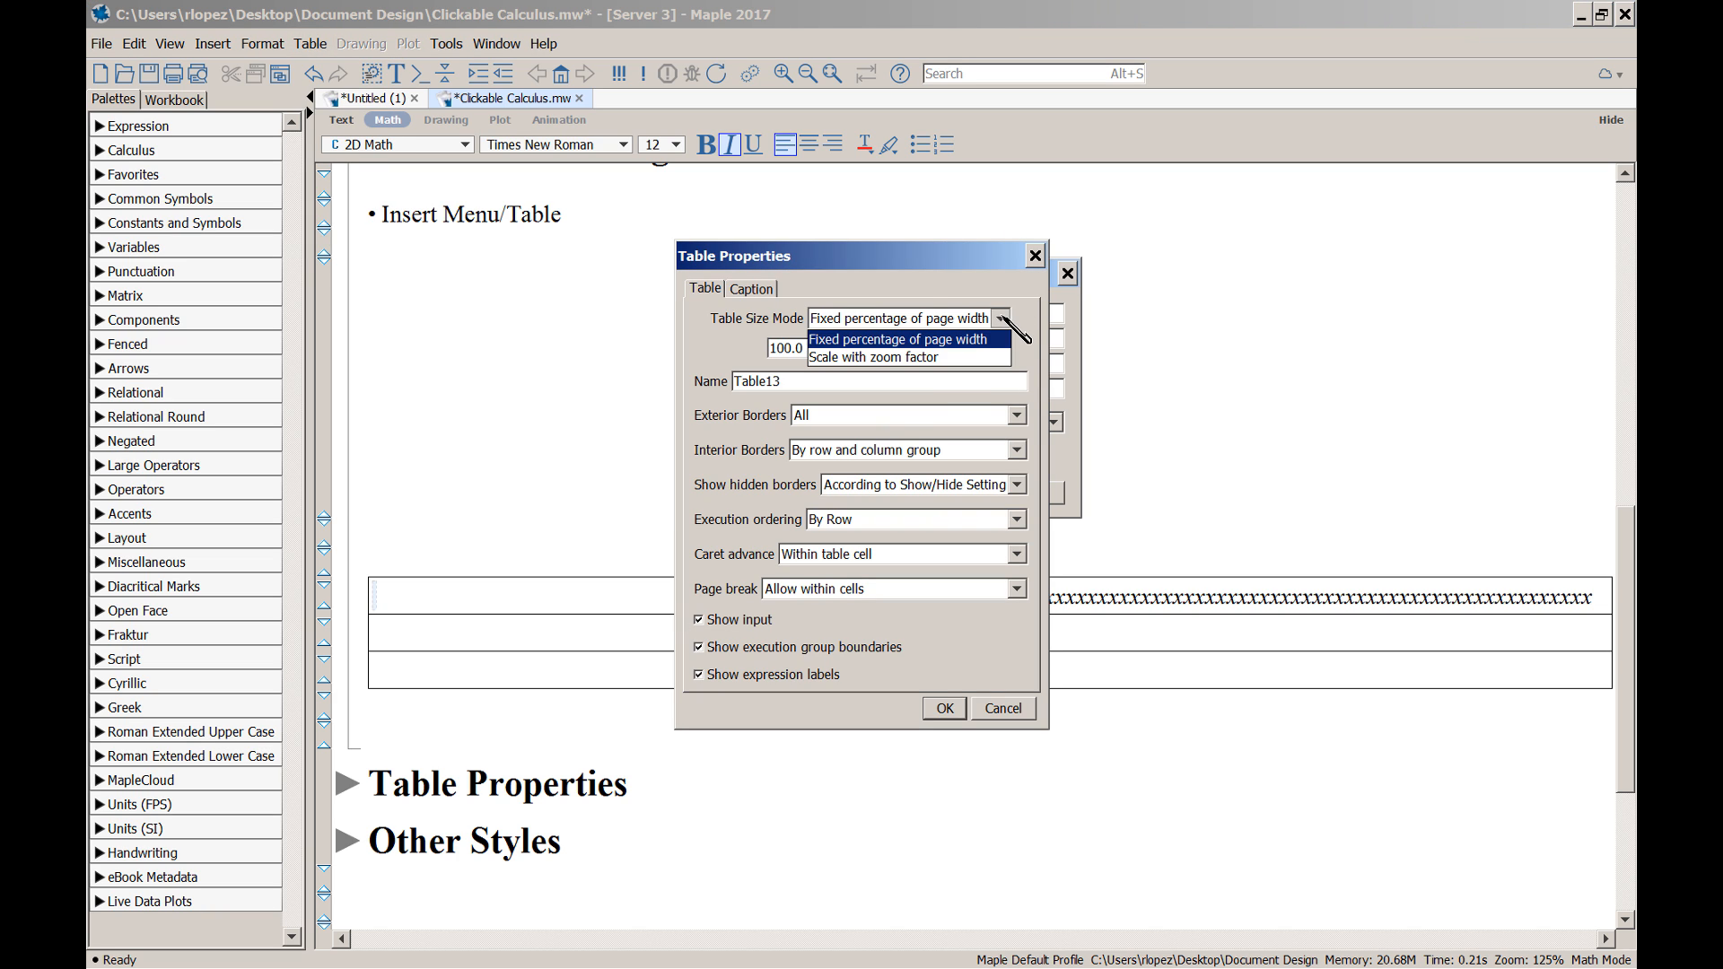
pyautogui.click(972, 368)
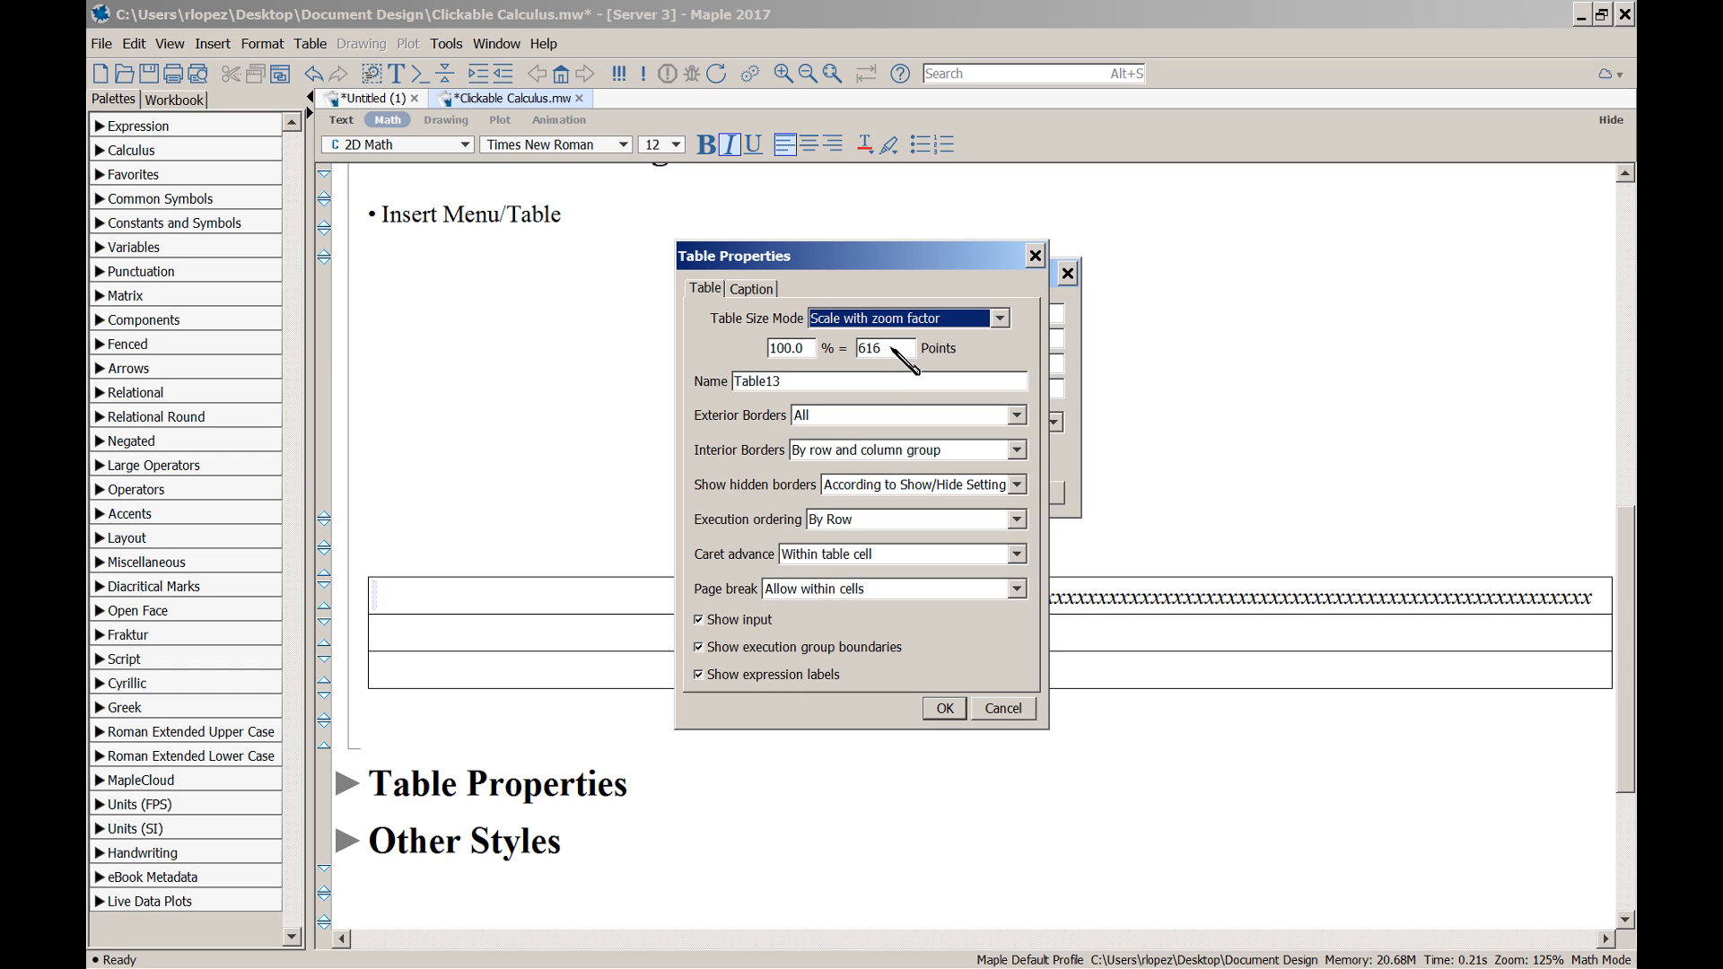
pyautogui.moveTo(891, 348); pyautogui.dragTo(854, 350)
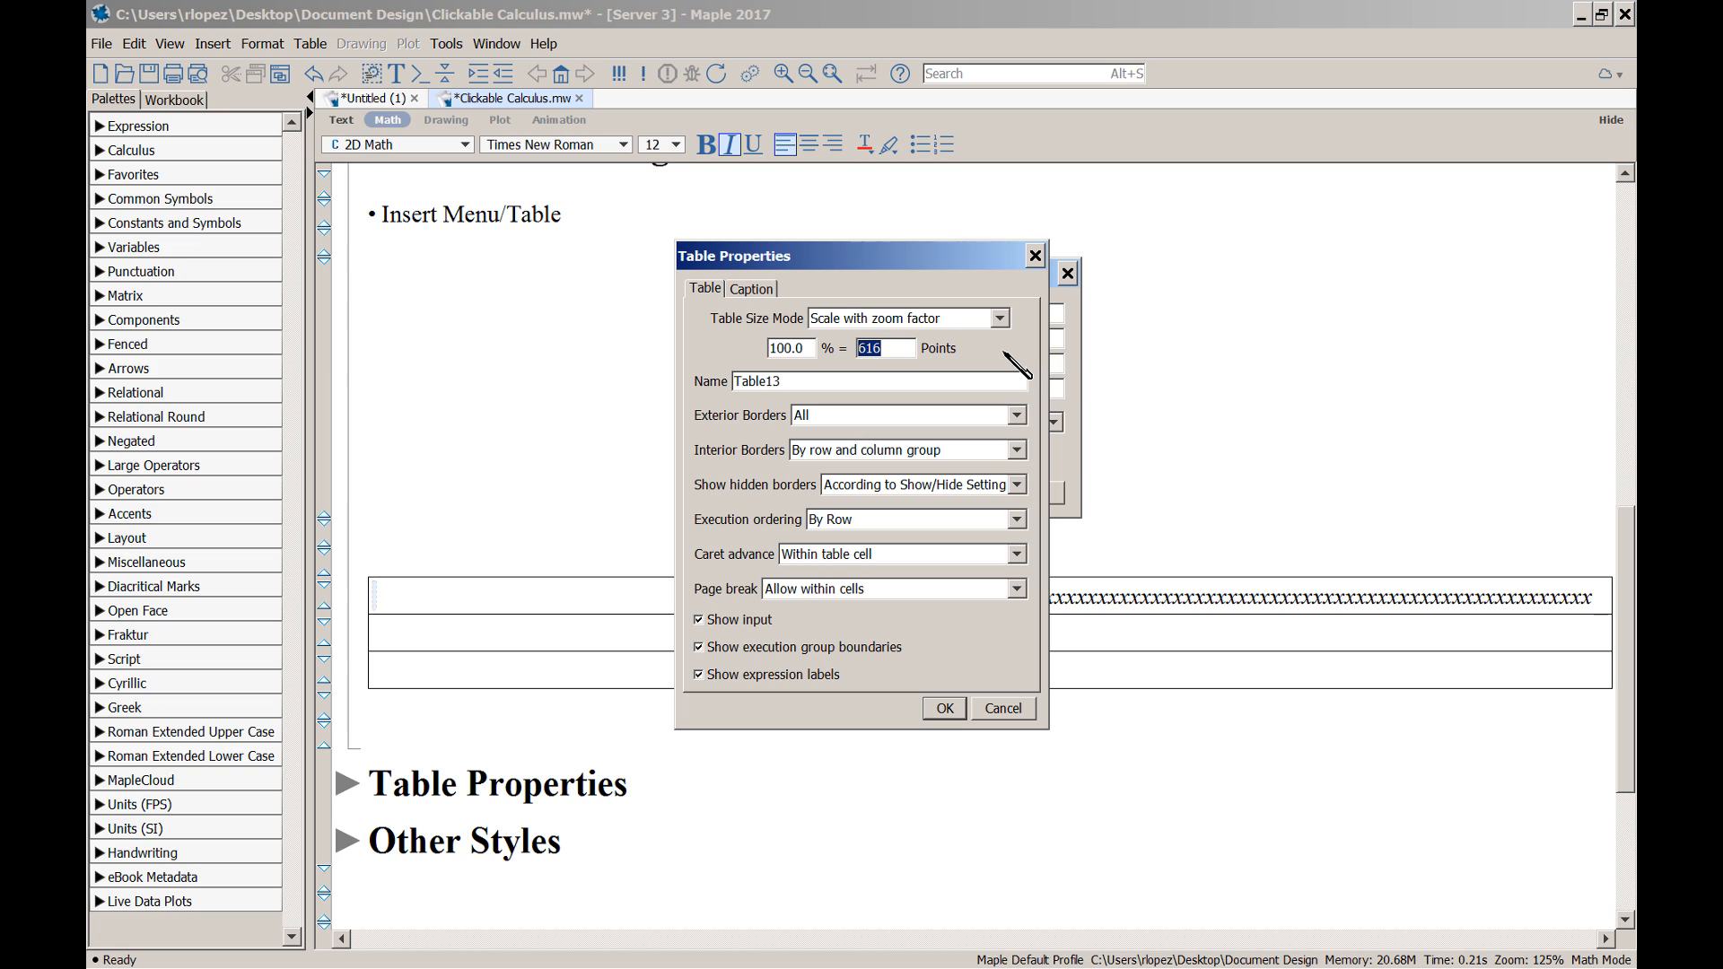
pyautogui.write('800')
pyautogui.click(945, 708)
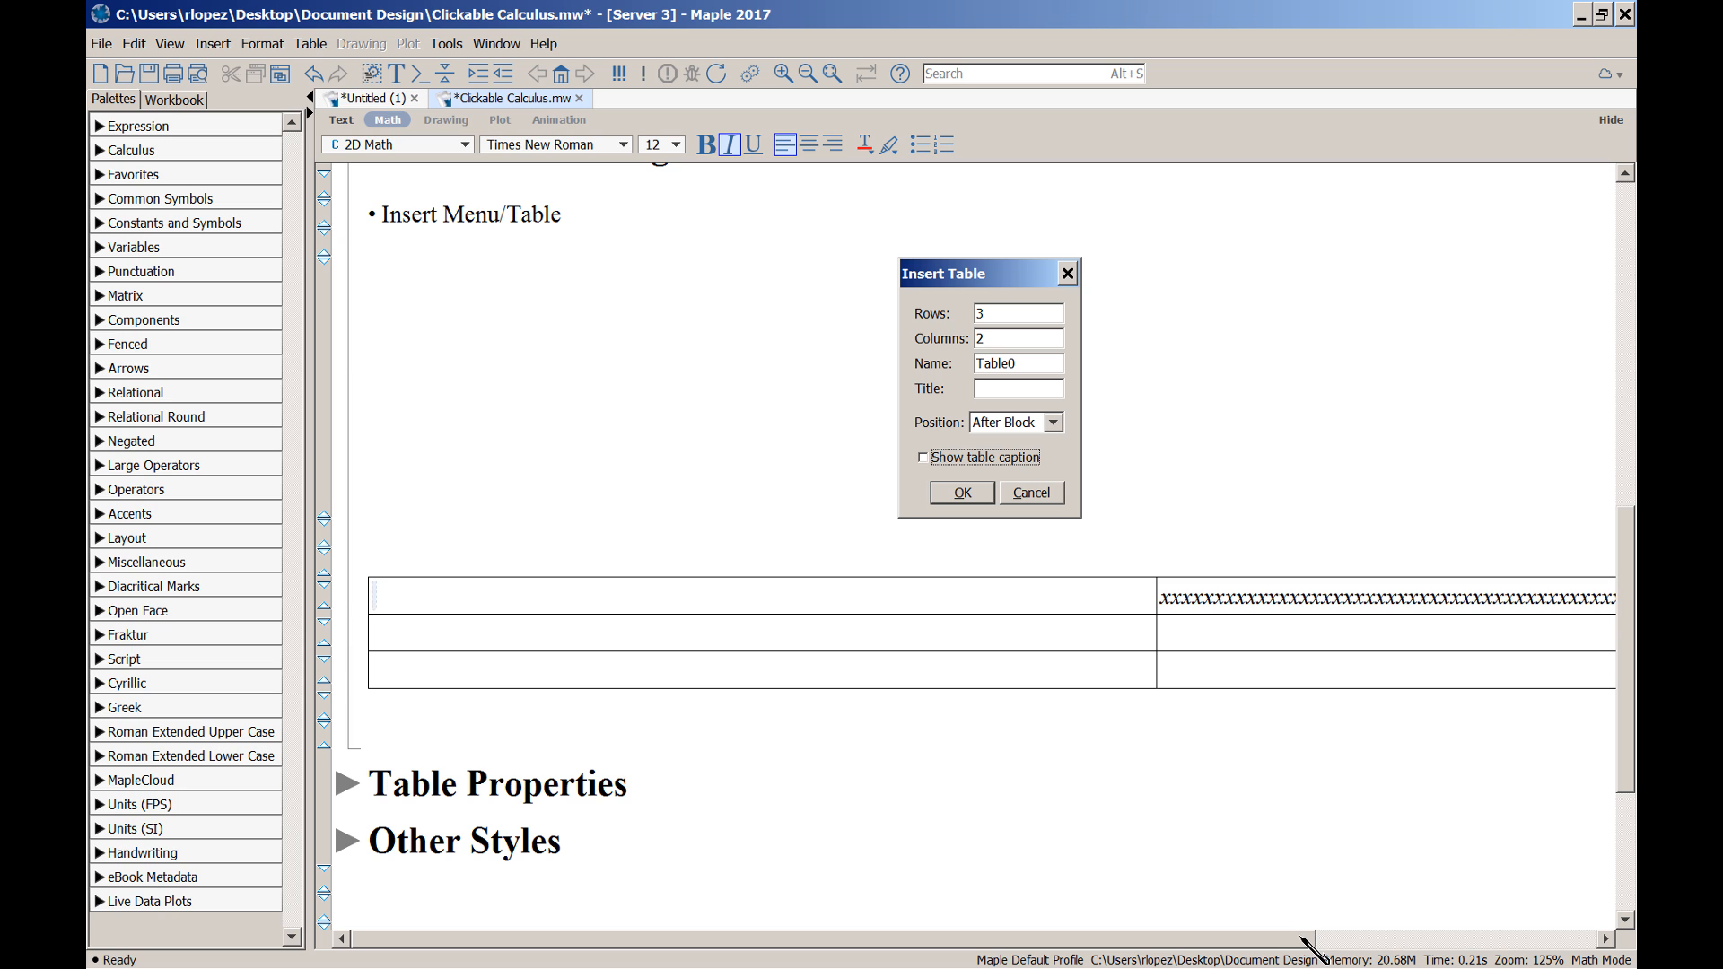
# Scroll the table back into view and reopen Table Properties from its top-left cell
pyautogui.moveTo(1301, 937); pyautogui.dragTo(1166, 934)
pyautogui.moveTo(1105, 935)
pyautogui.mouseDown()
pyautogui.moveTo(1176, 936)
pyautogui.moveTo(1137, 936)
pyautogui.mouseUp()
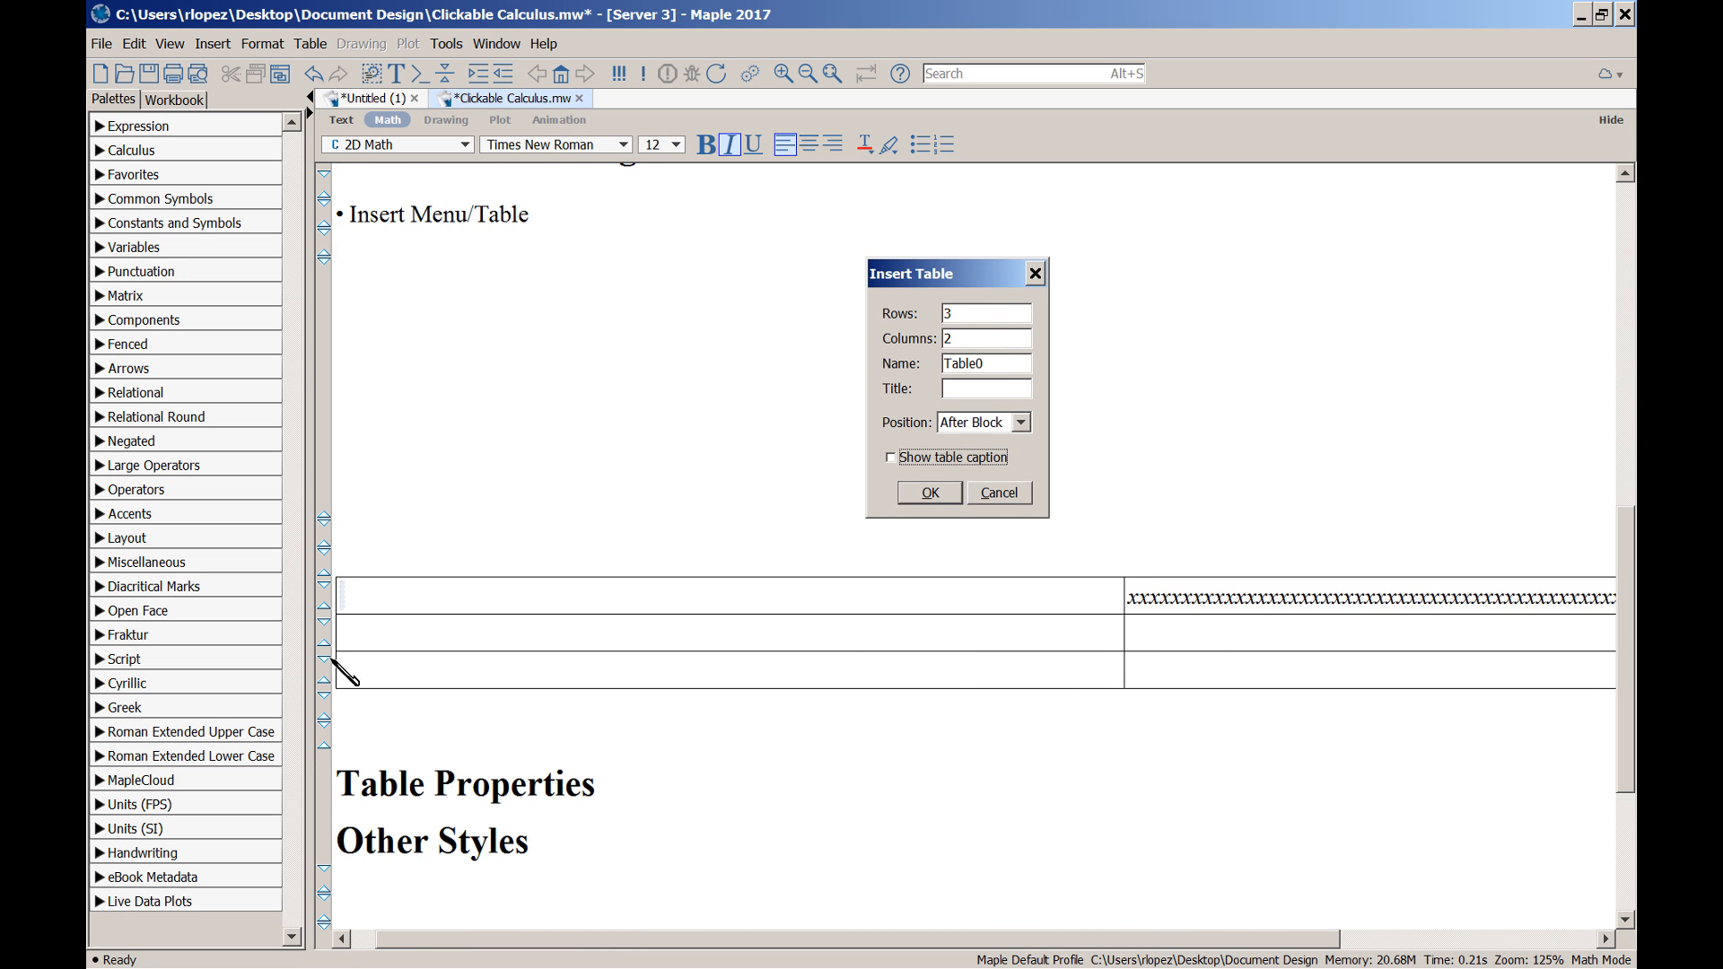
pyautogui.scroll(-5, 601, 935)
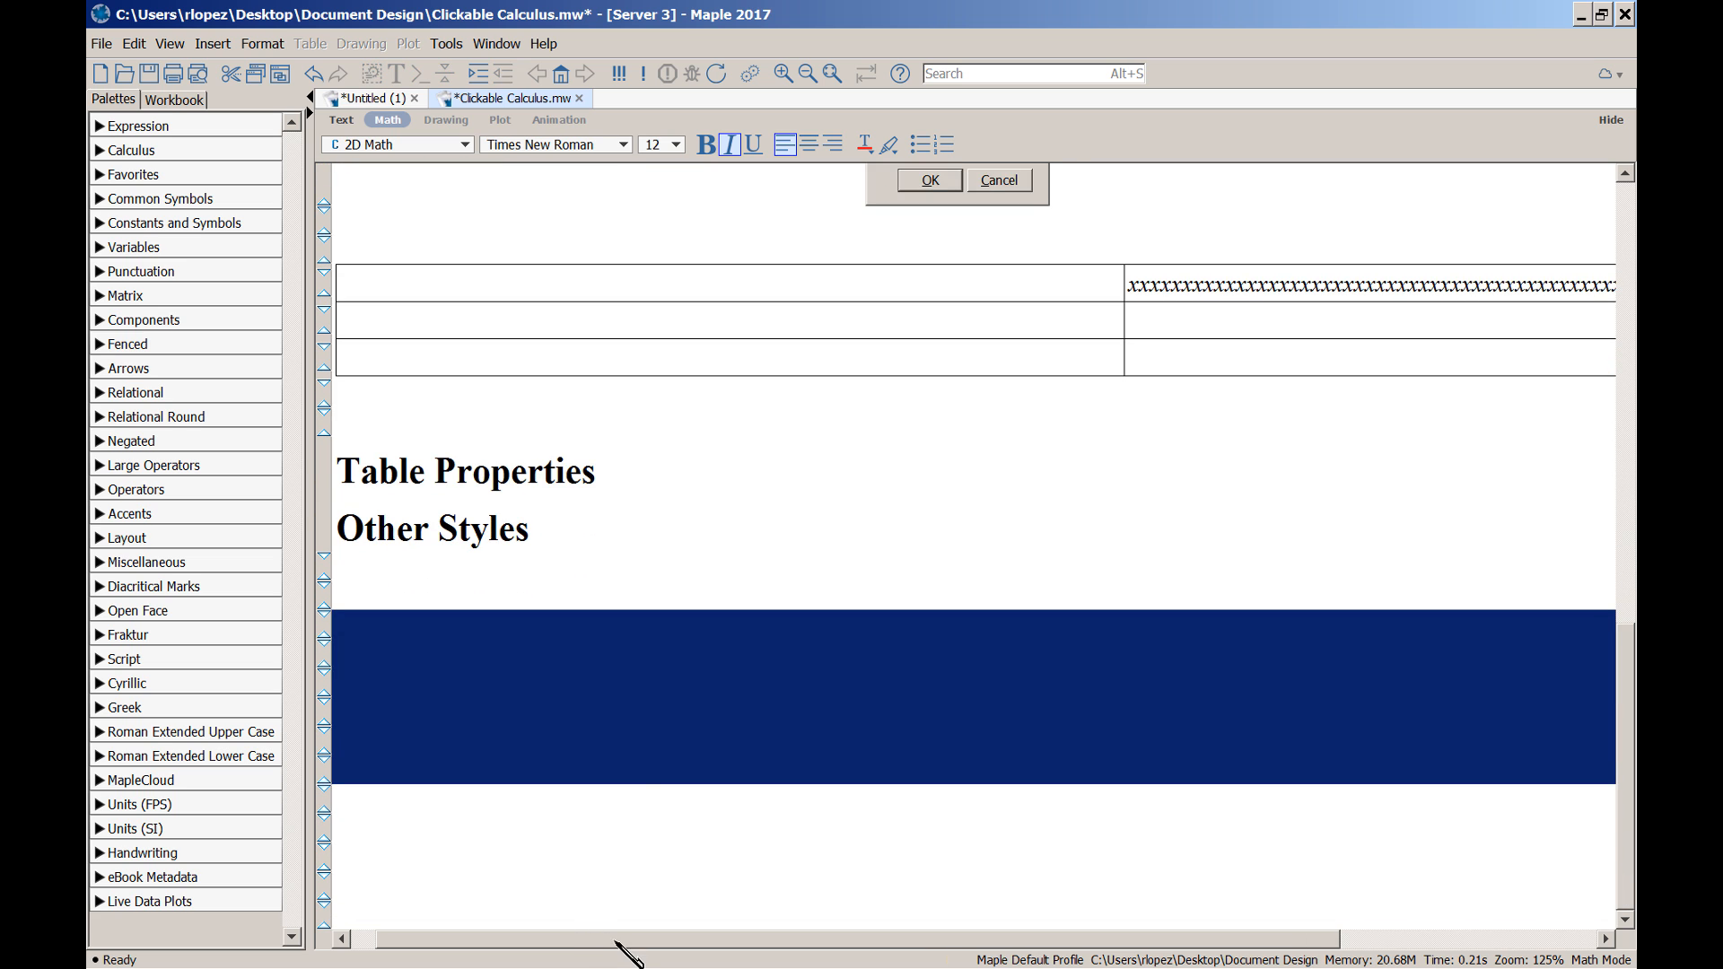
pyautogui.moveTo(615, 941); pyautogui.dragTo(489, 933)
pyautogui.scroll(4, 620, 754)
pyautogui.scroll(3, 631, 763)
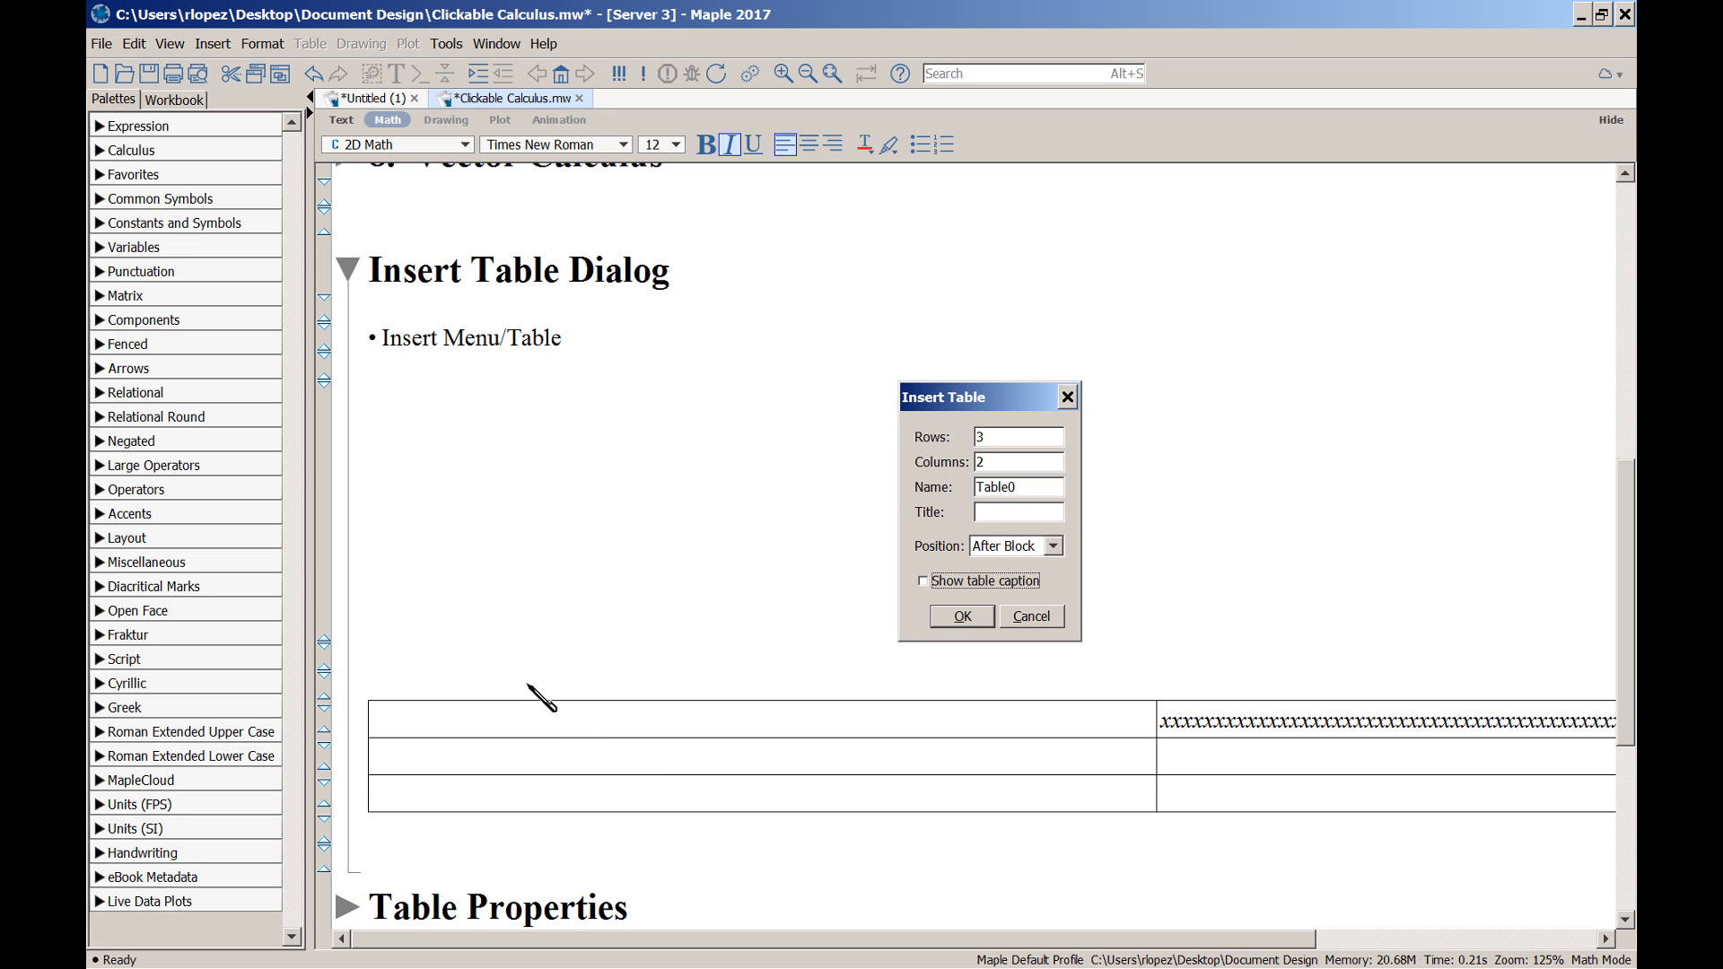
pyautogui.click(546, 725)
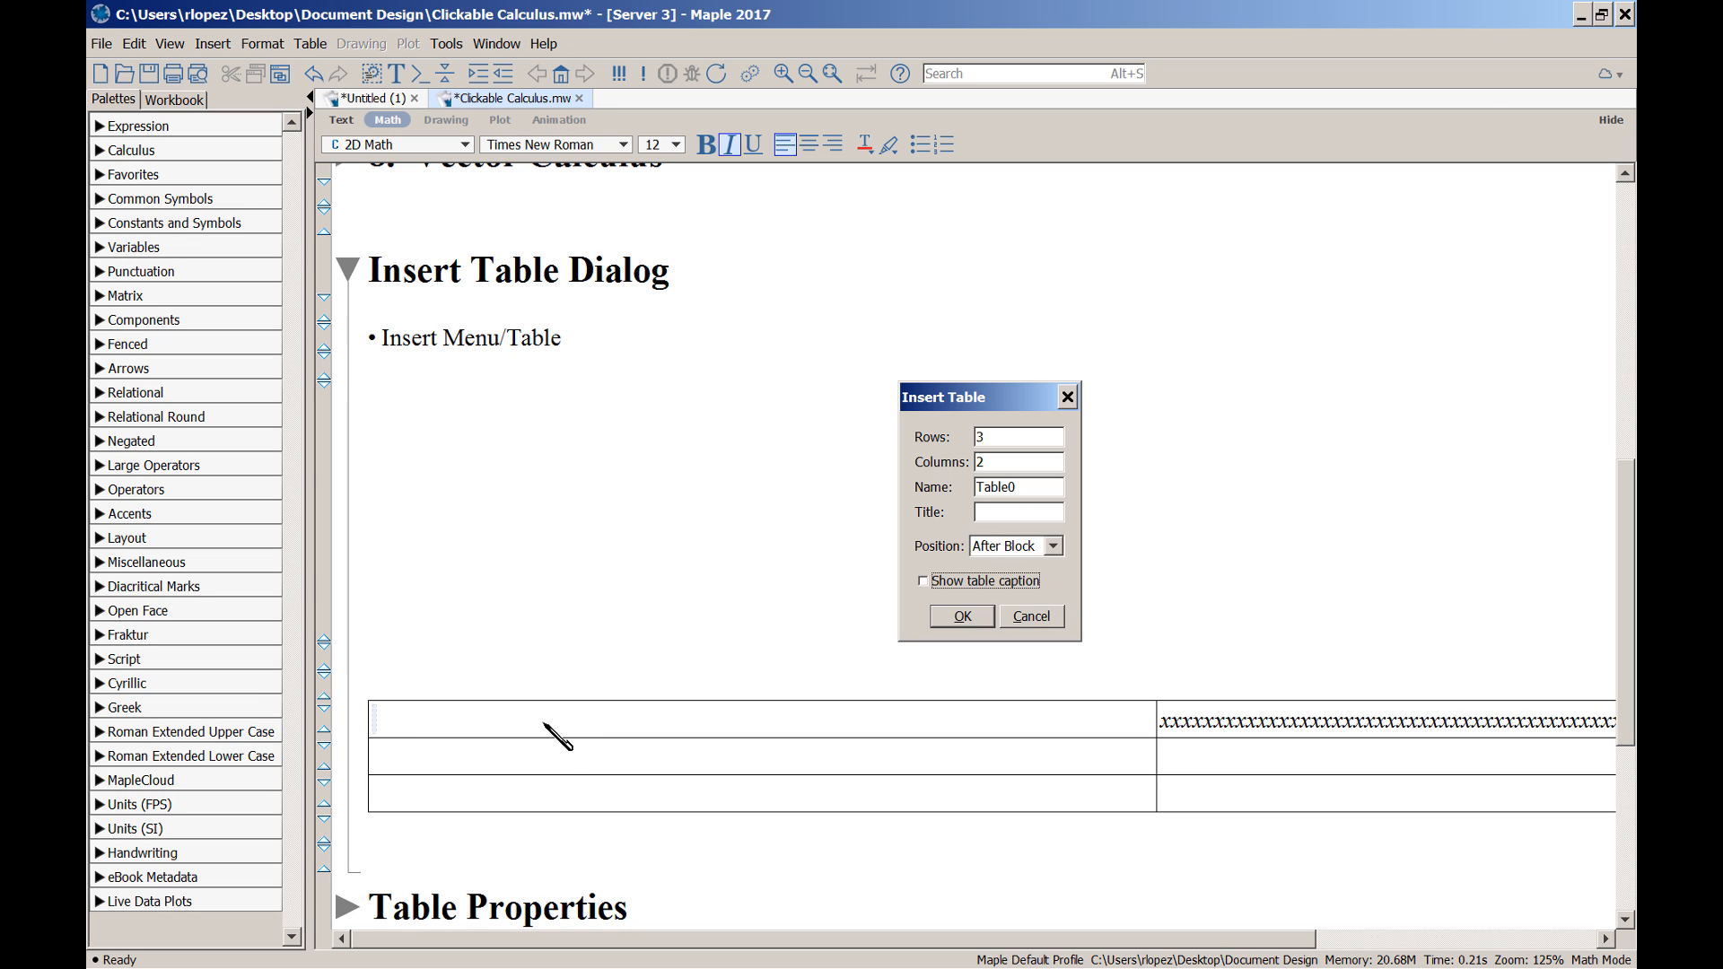
pyautogui.hotkey('alt', 'a')
pyautogui.press('p')
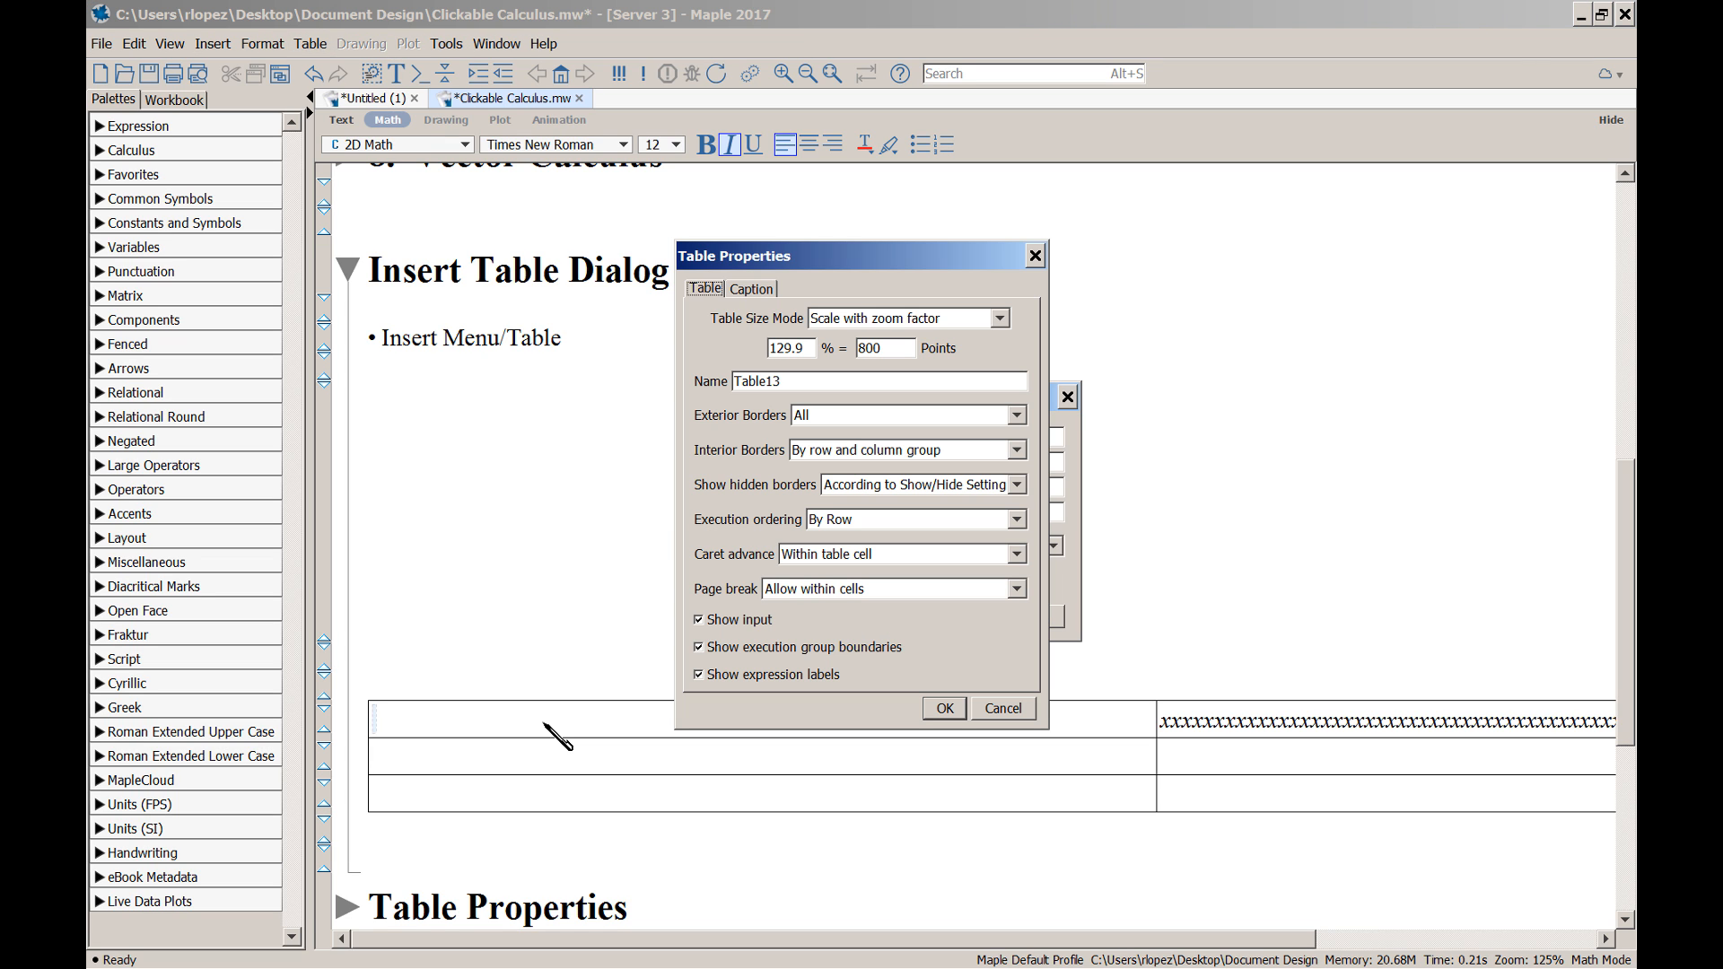
# Set the table back to 100% fixed page width and select the x's in the top-right cell
pyautogui.click(1000, 320)
pyautogui.click(982, 339)
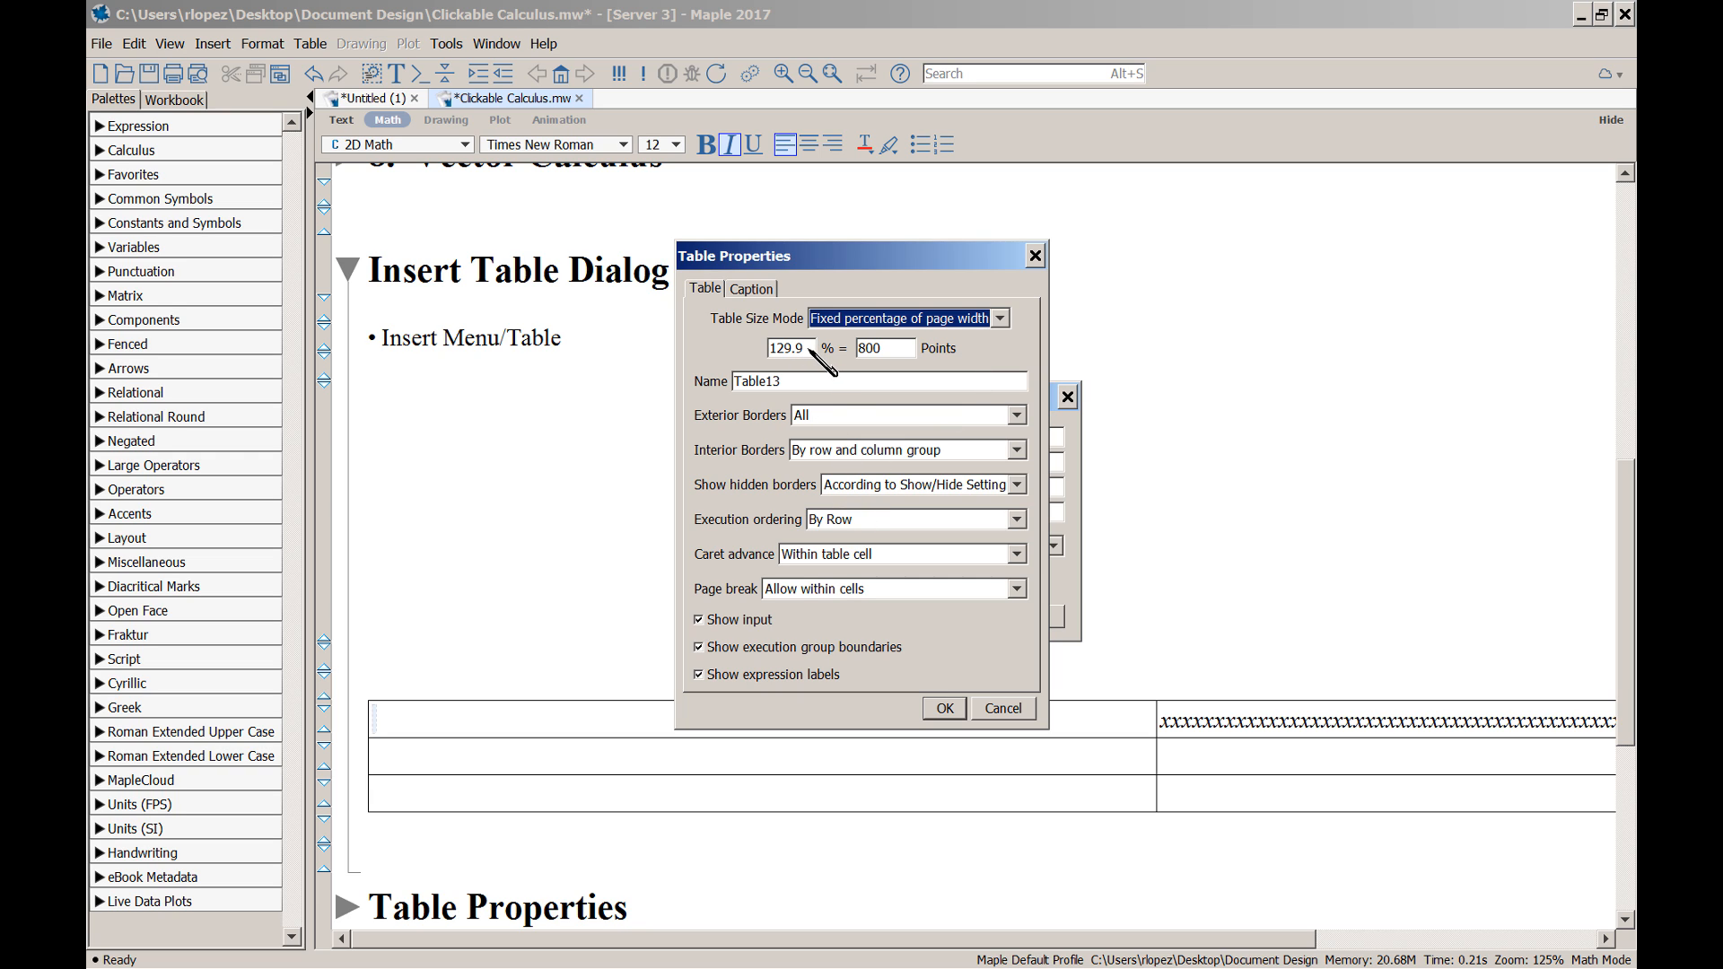
pyautogui.moveTo(812, 348); pyautogui.dragTo(754, 352)
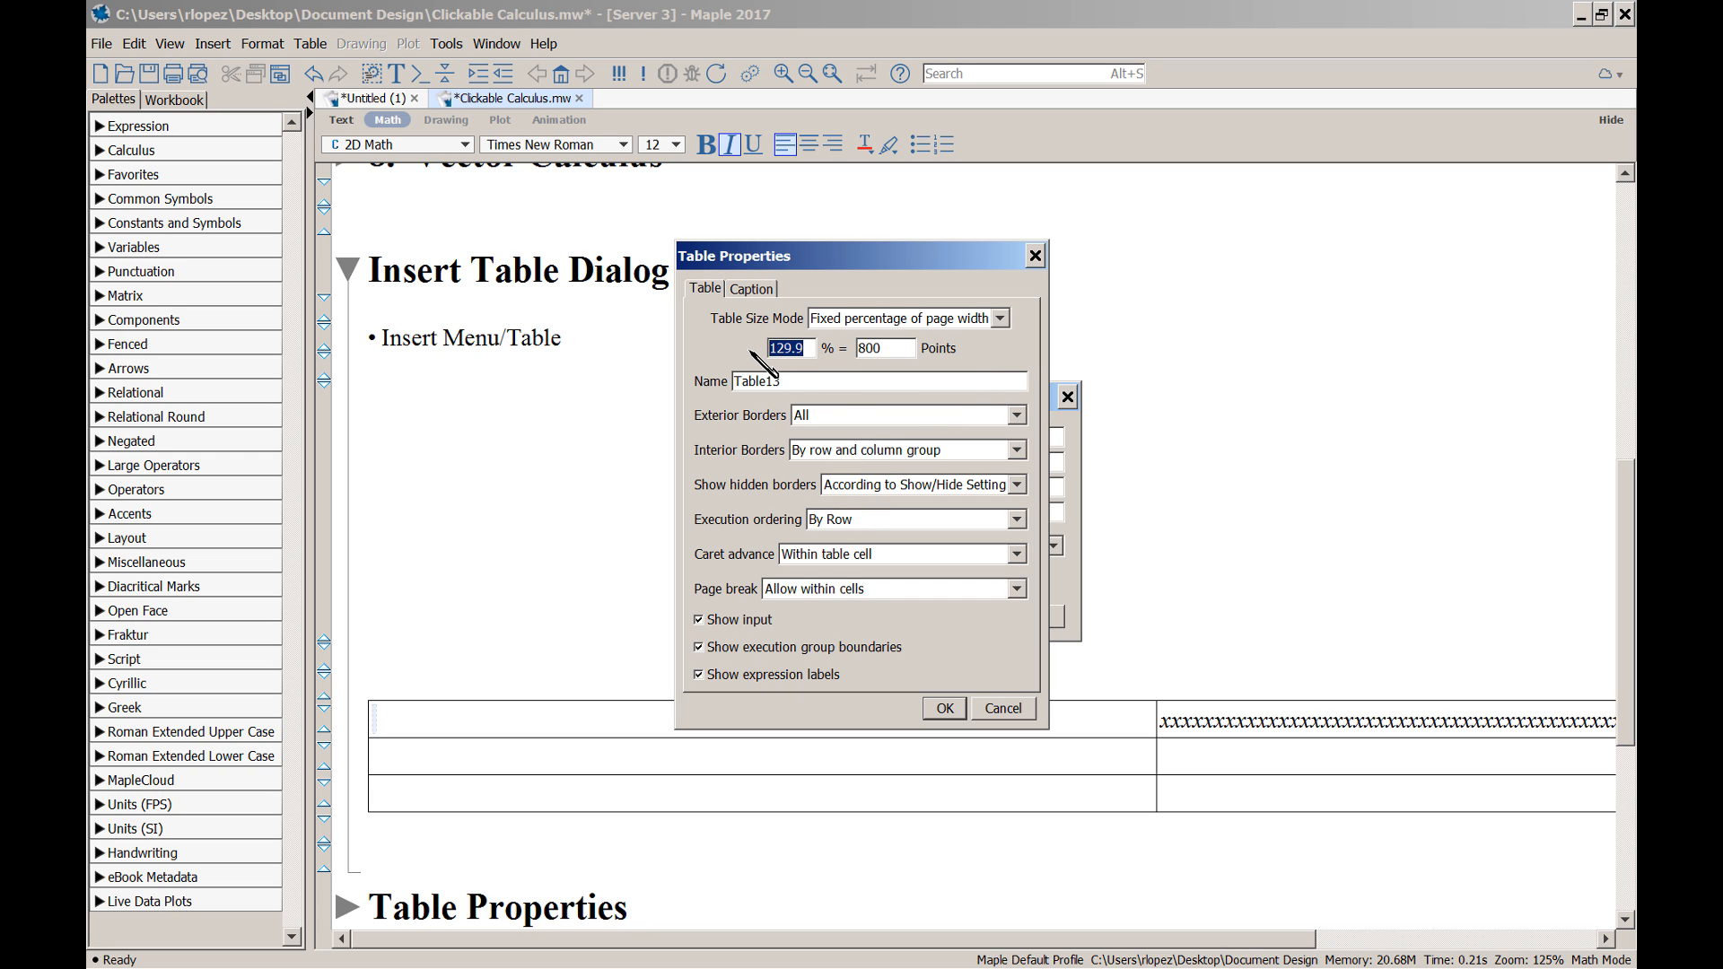
pyautogui.write('100')
pyautogui.press('Return')
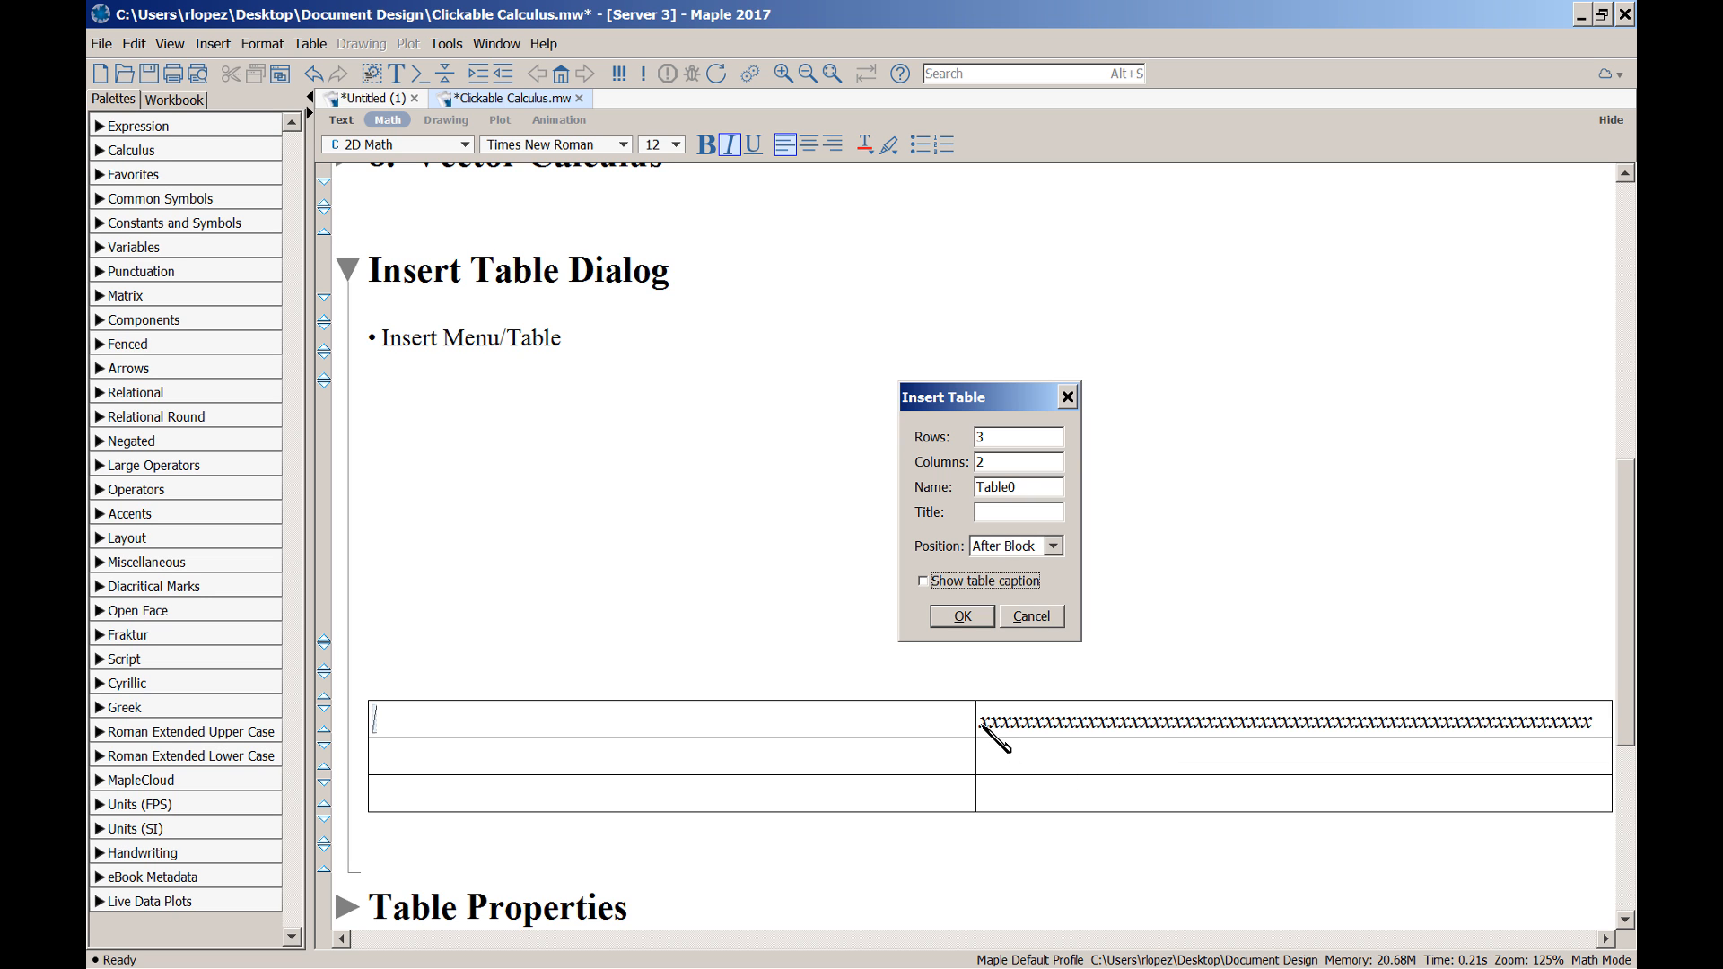
pyautogui.moveTo(987, 725); pyautogui.dragTo(1577, 724)
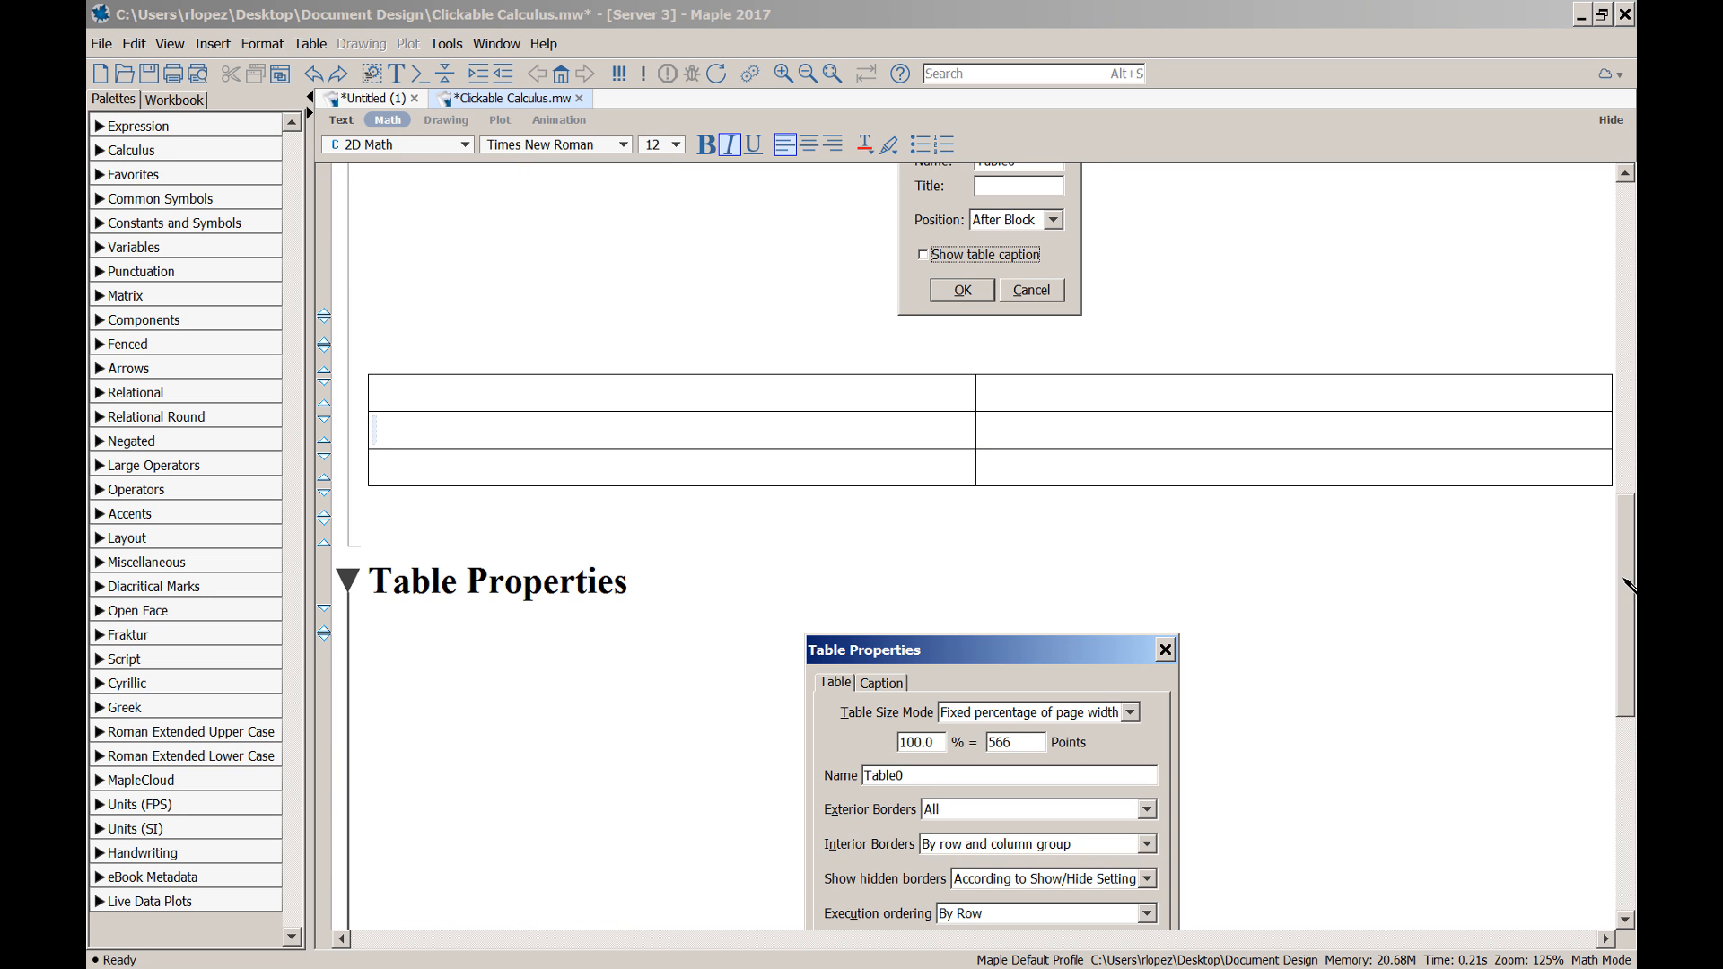
pyautogui.moveTo(1624, 579); pyautogui.dragTo(1625, 677)
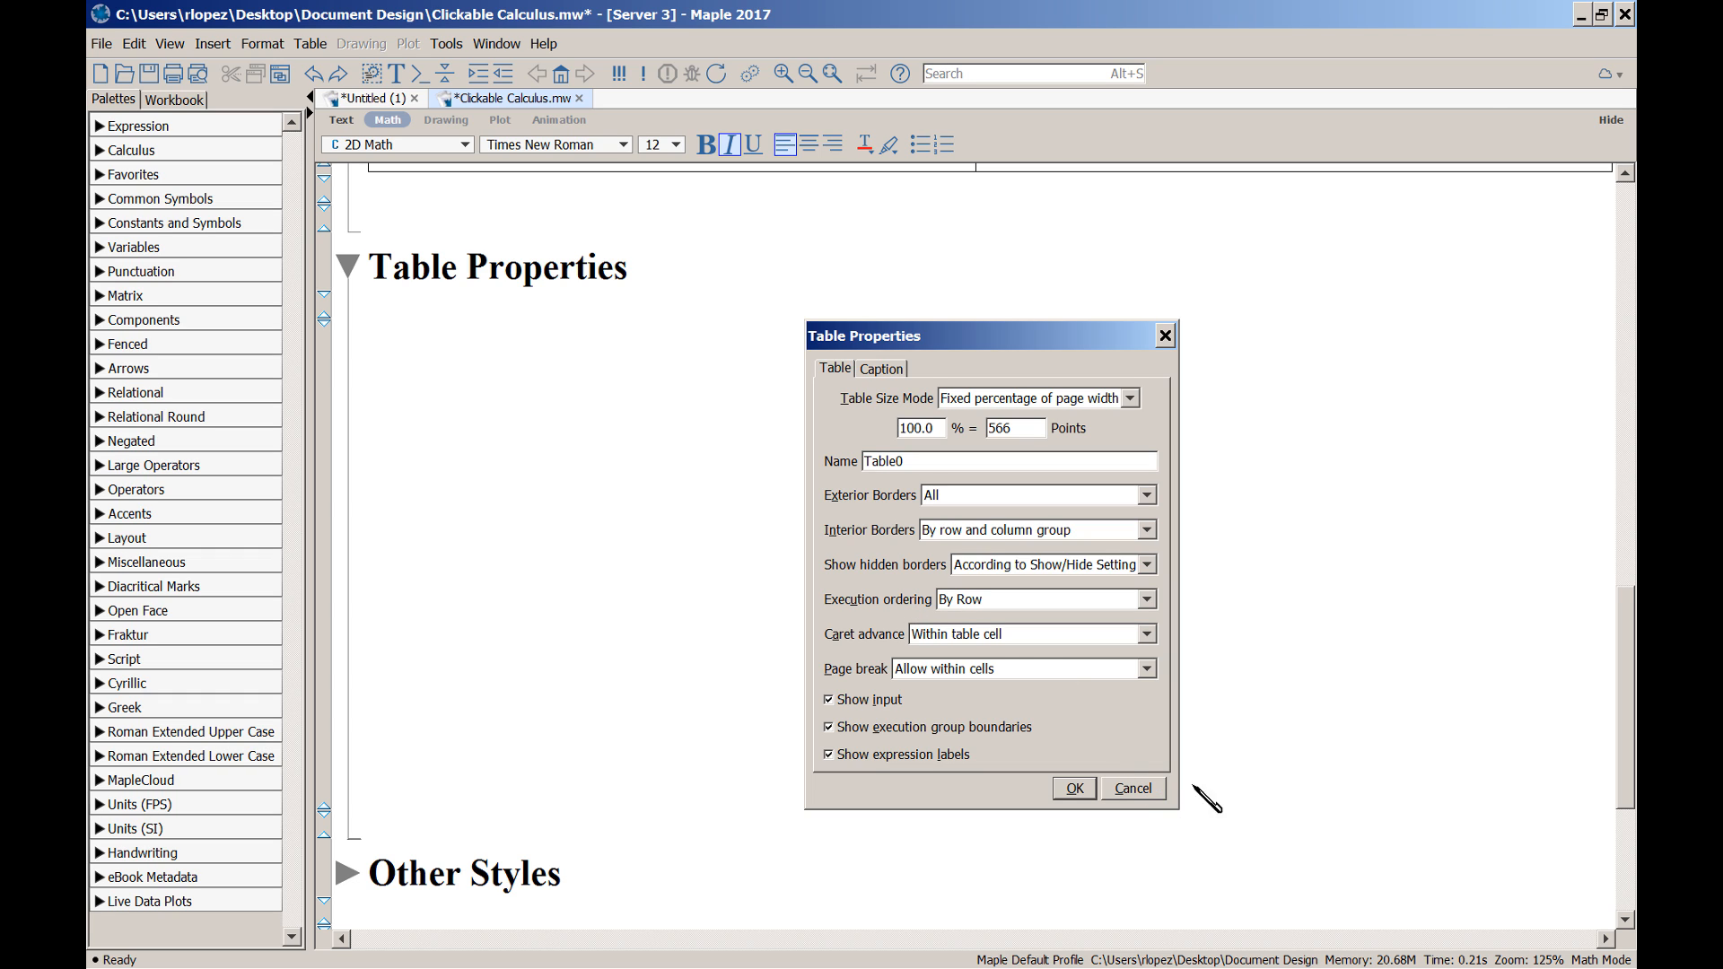
# Enter and evaluate 1, 2, 3 and 4 in the first four table cells
pyautogui.scroll(1, 1346, 728)
pyautogui.scroll(5, 1194, 574)
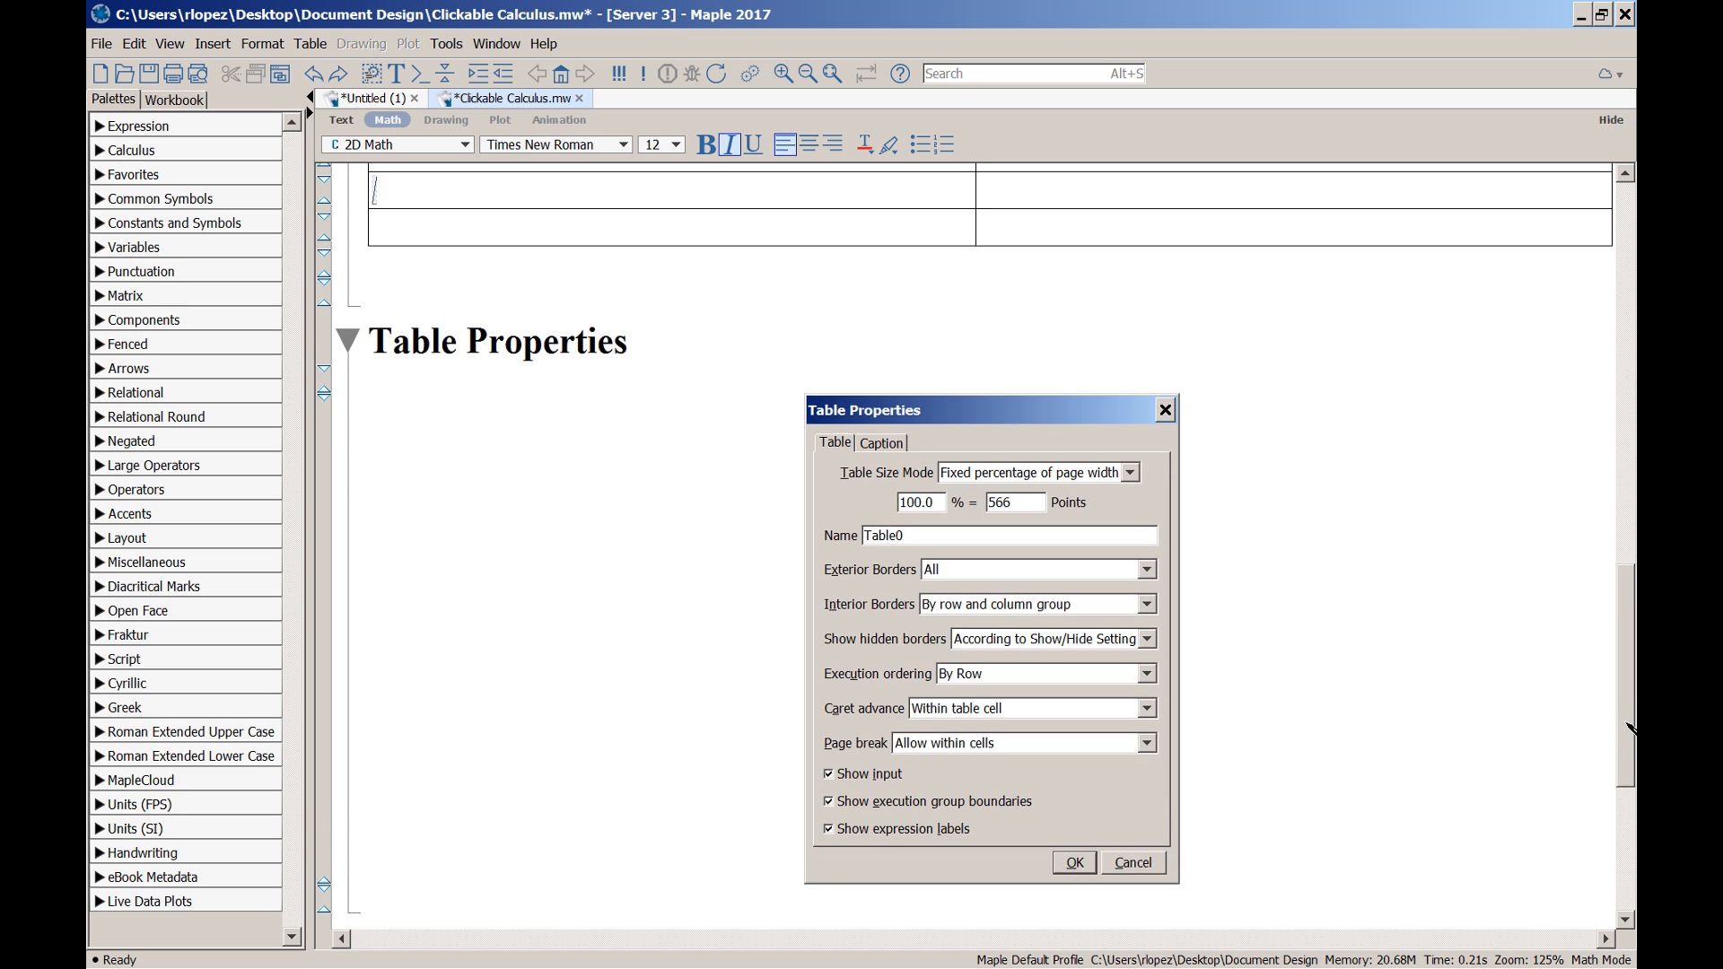
pyautogui.click(818, 475)
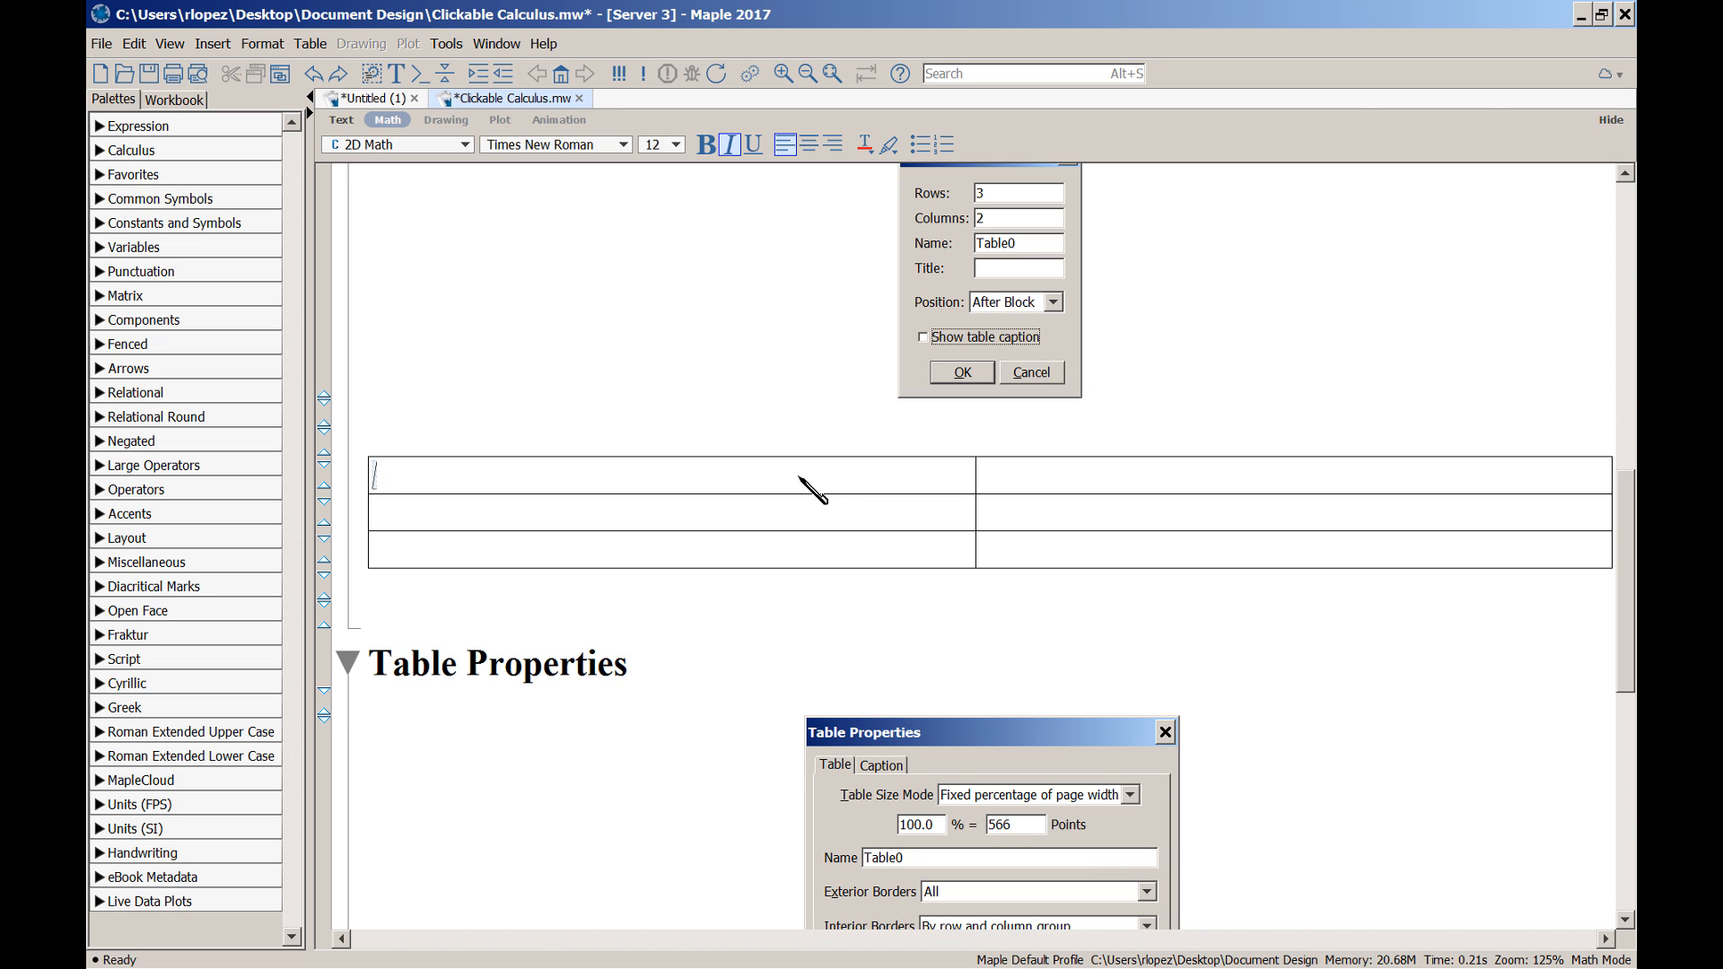
pyautogui.write('1')
pyautogui.press('Return')
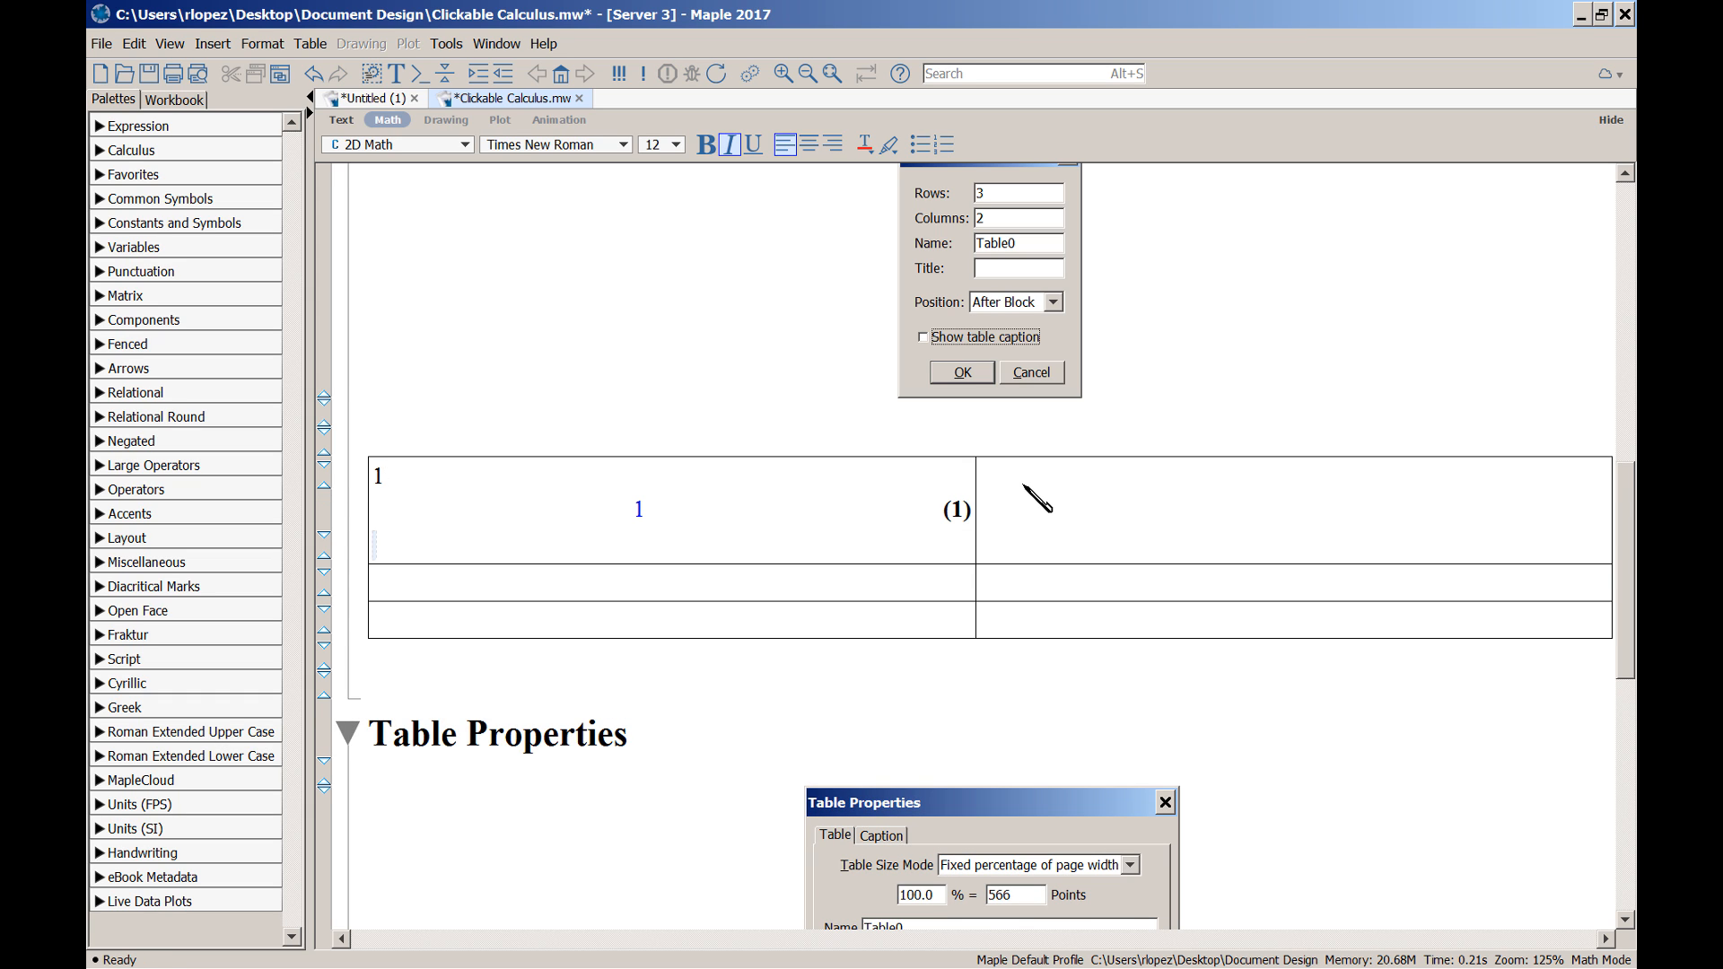
pyautogui.write('2')
pyautogui.press('Return')
pyautogui.click(919, 580)
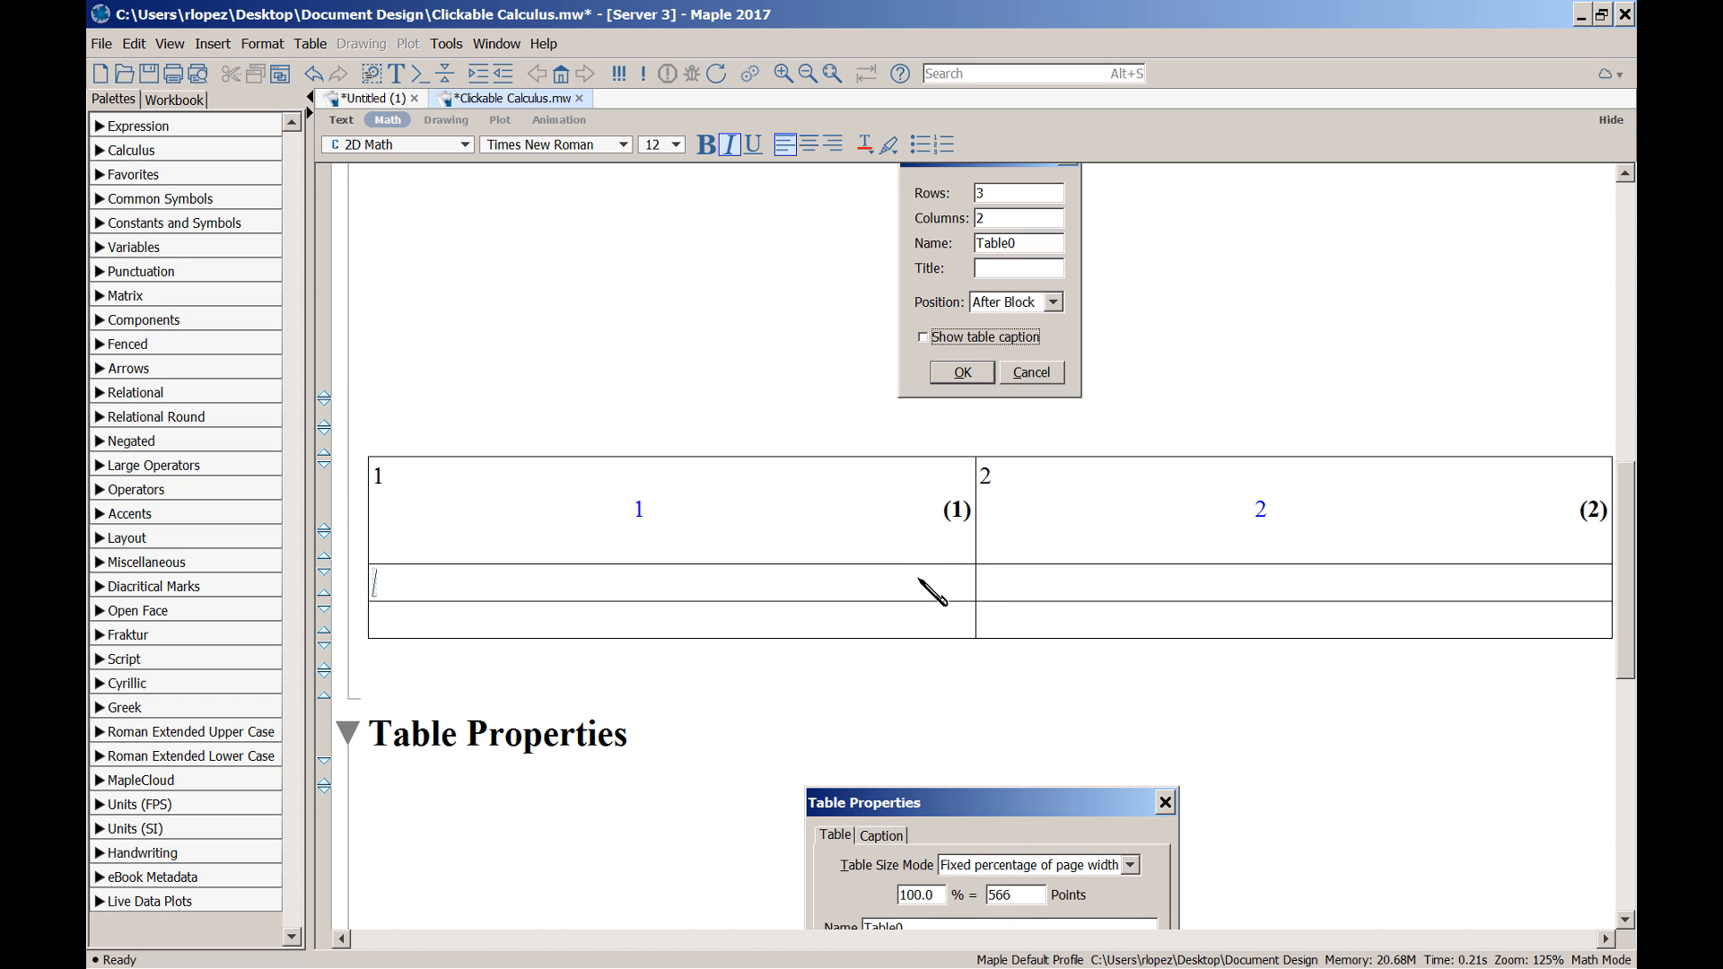
pyautogui.write('3')
pyautogui.press('Return')
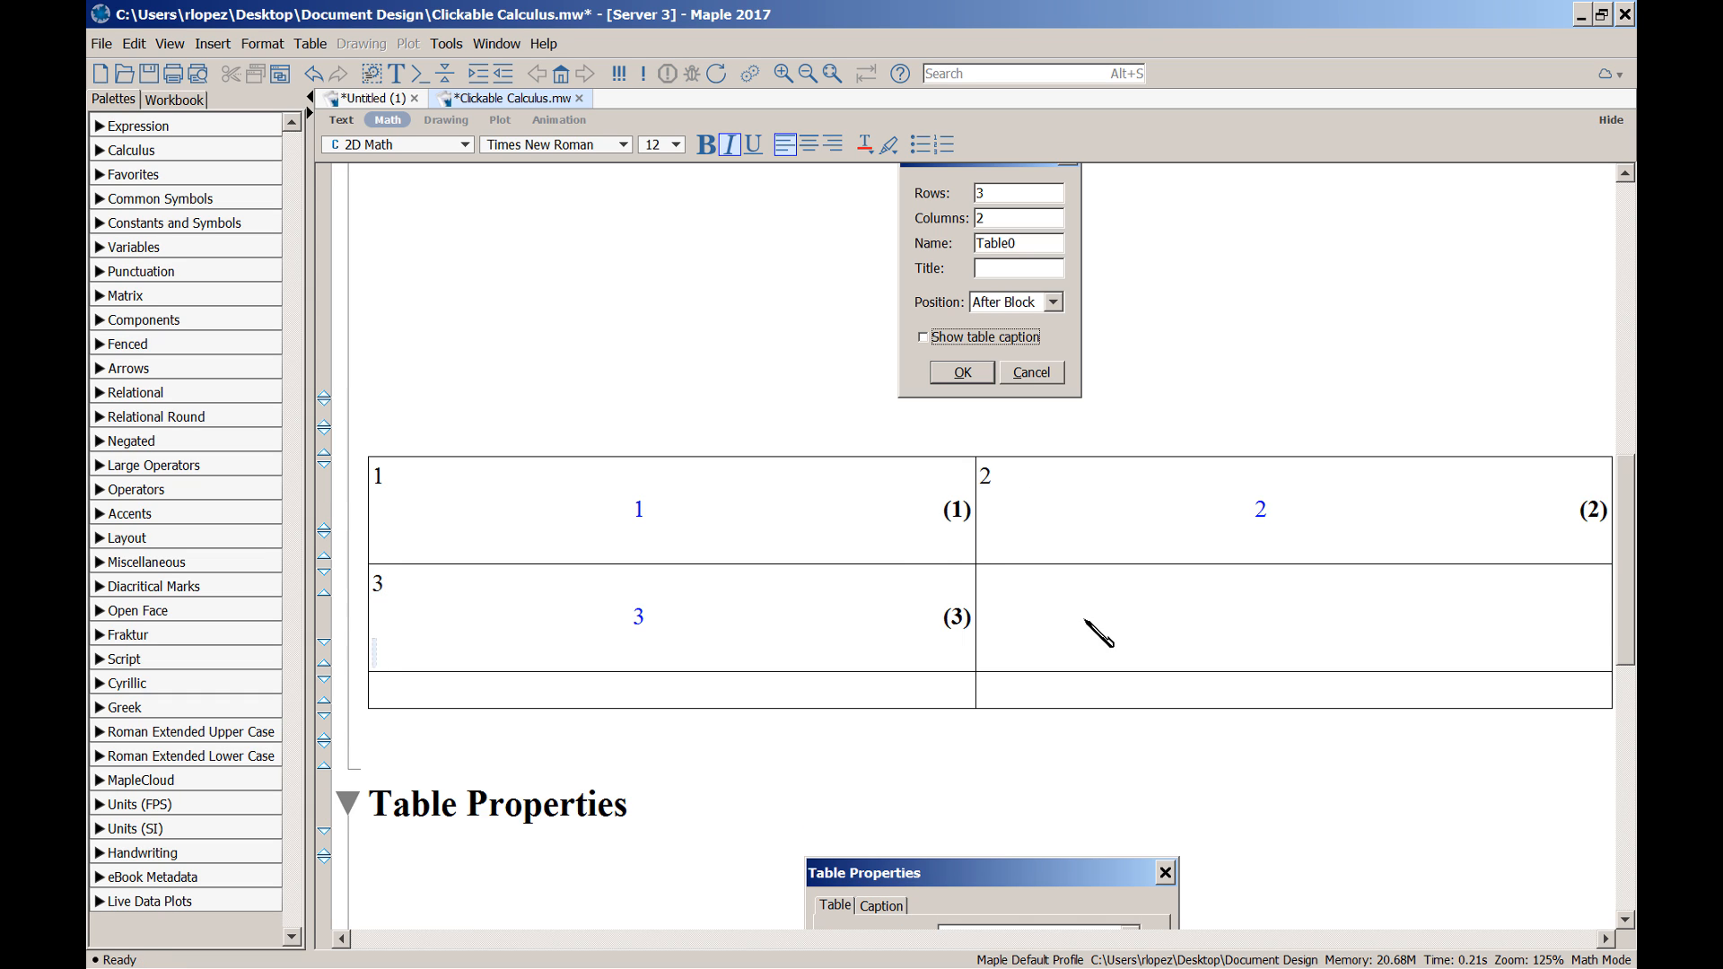
pyautogui.click(1069, 594)
pyautogui.write('4')
pyautogui.press('Return')
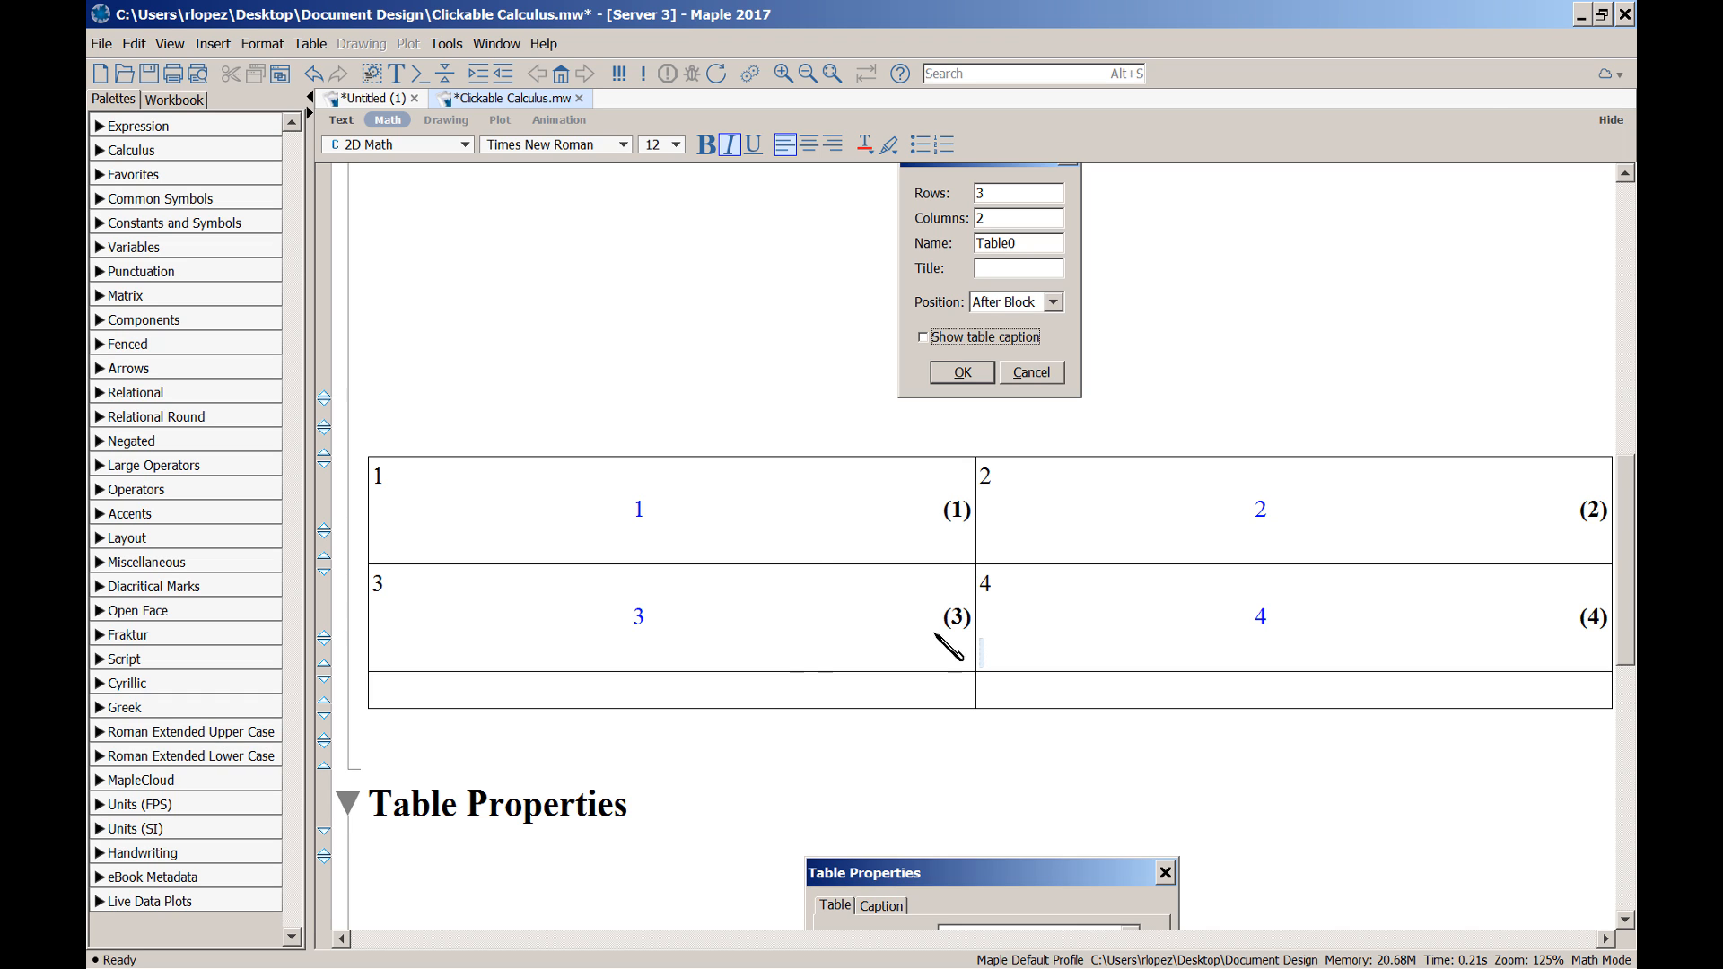
# Set the 2×2 table's execution ordering to By Column so its labels run down the columns
pyautogui.click(788, 697)
pyautogui.hotkey('alt', 'a')
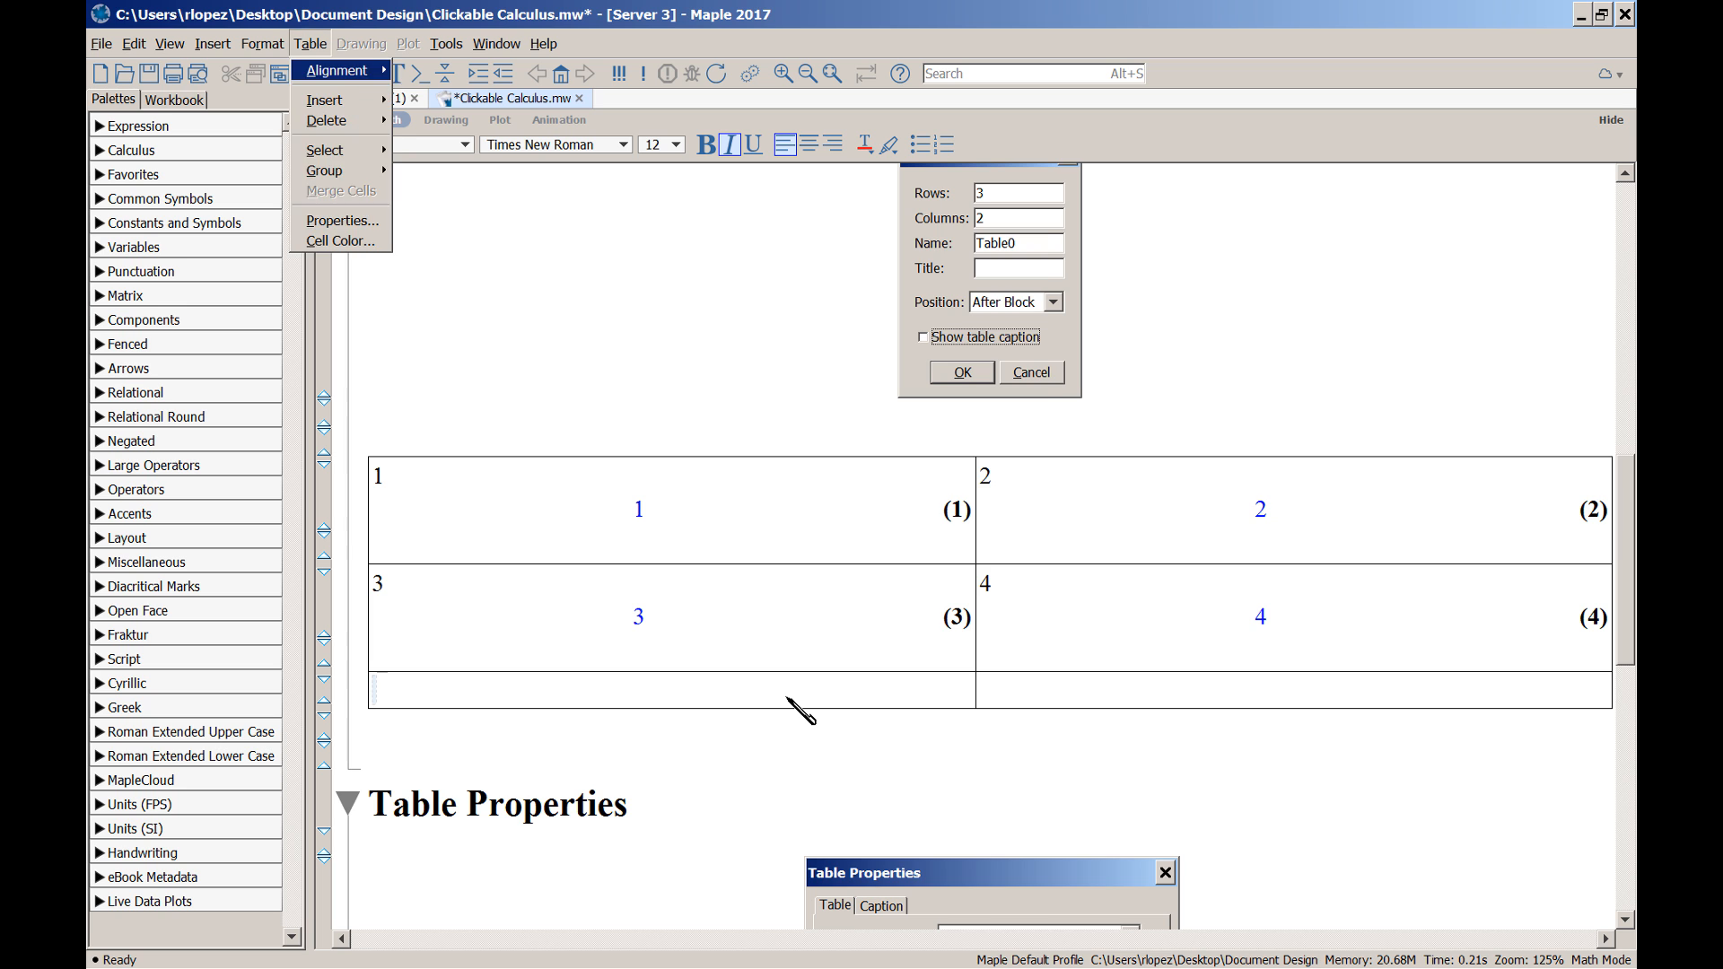
pyautogui.press('p')
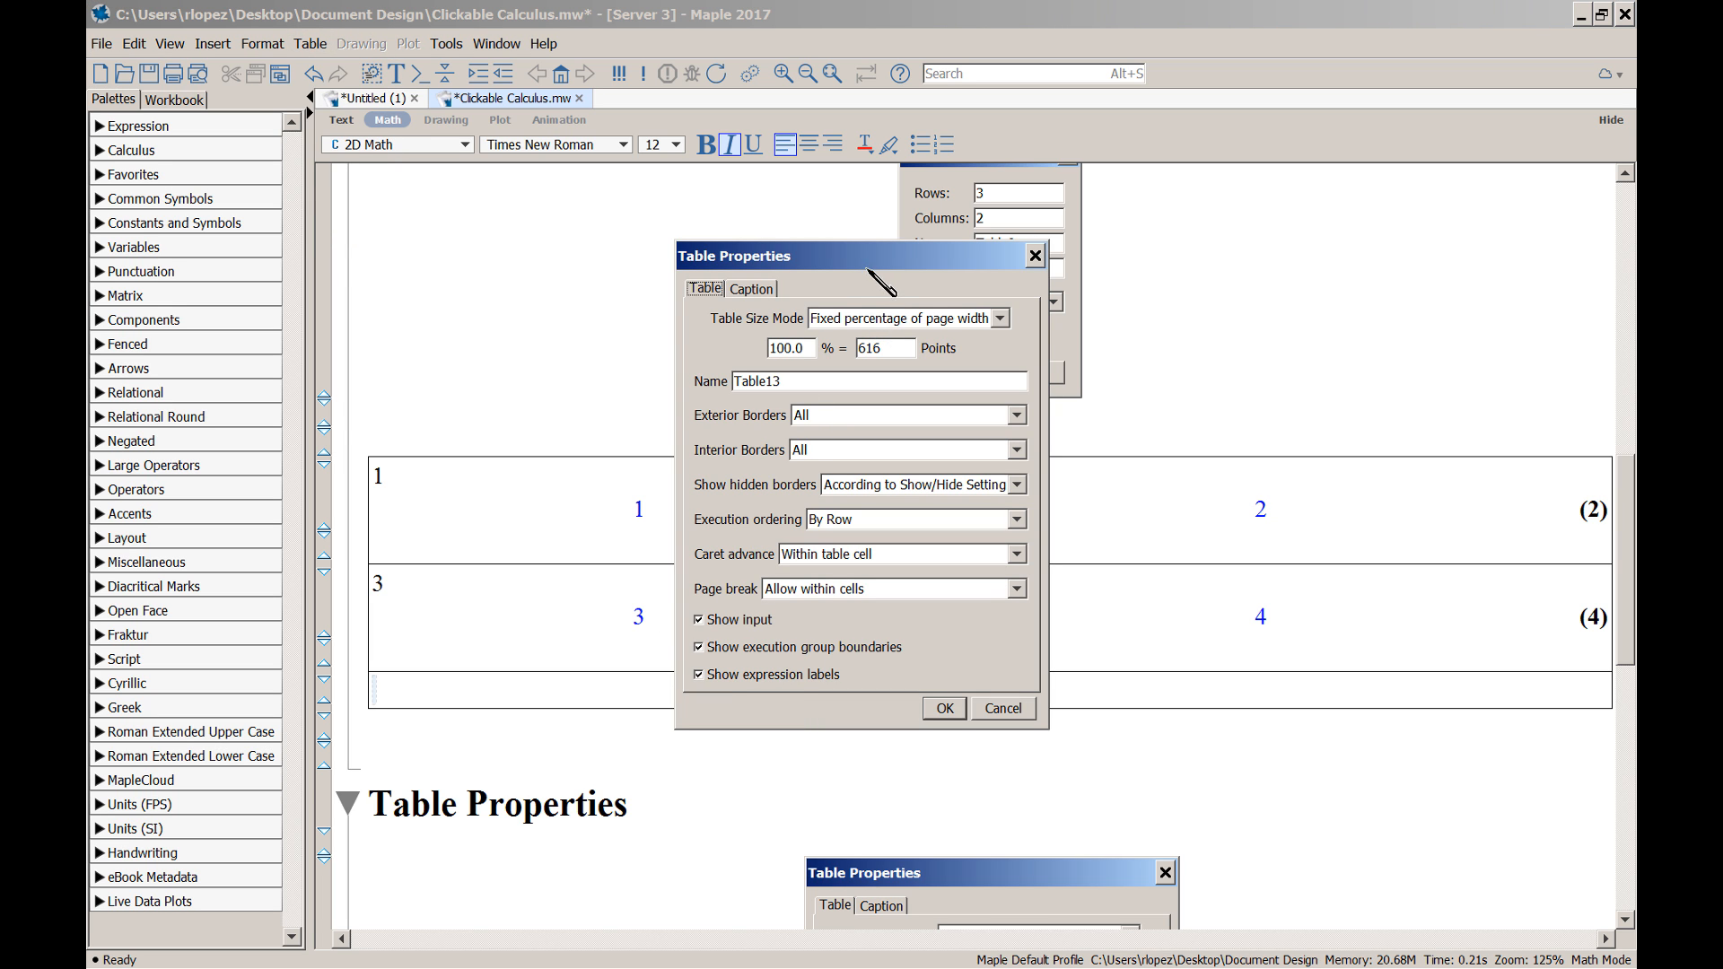
pyautogui.moveTo(864, 266); pyautogui.dragTo(633, 27)
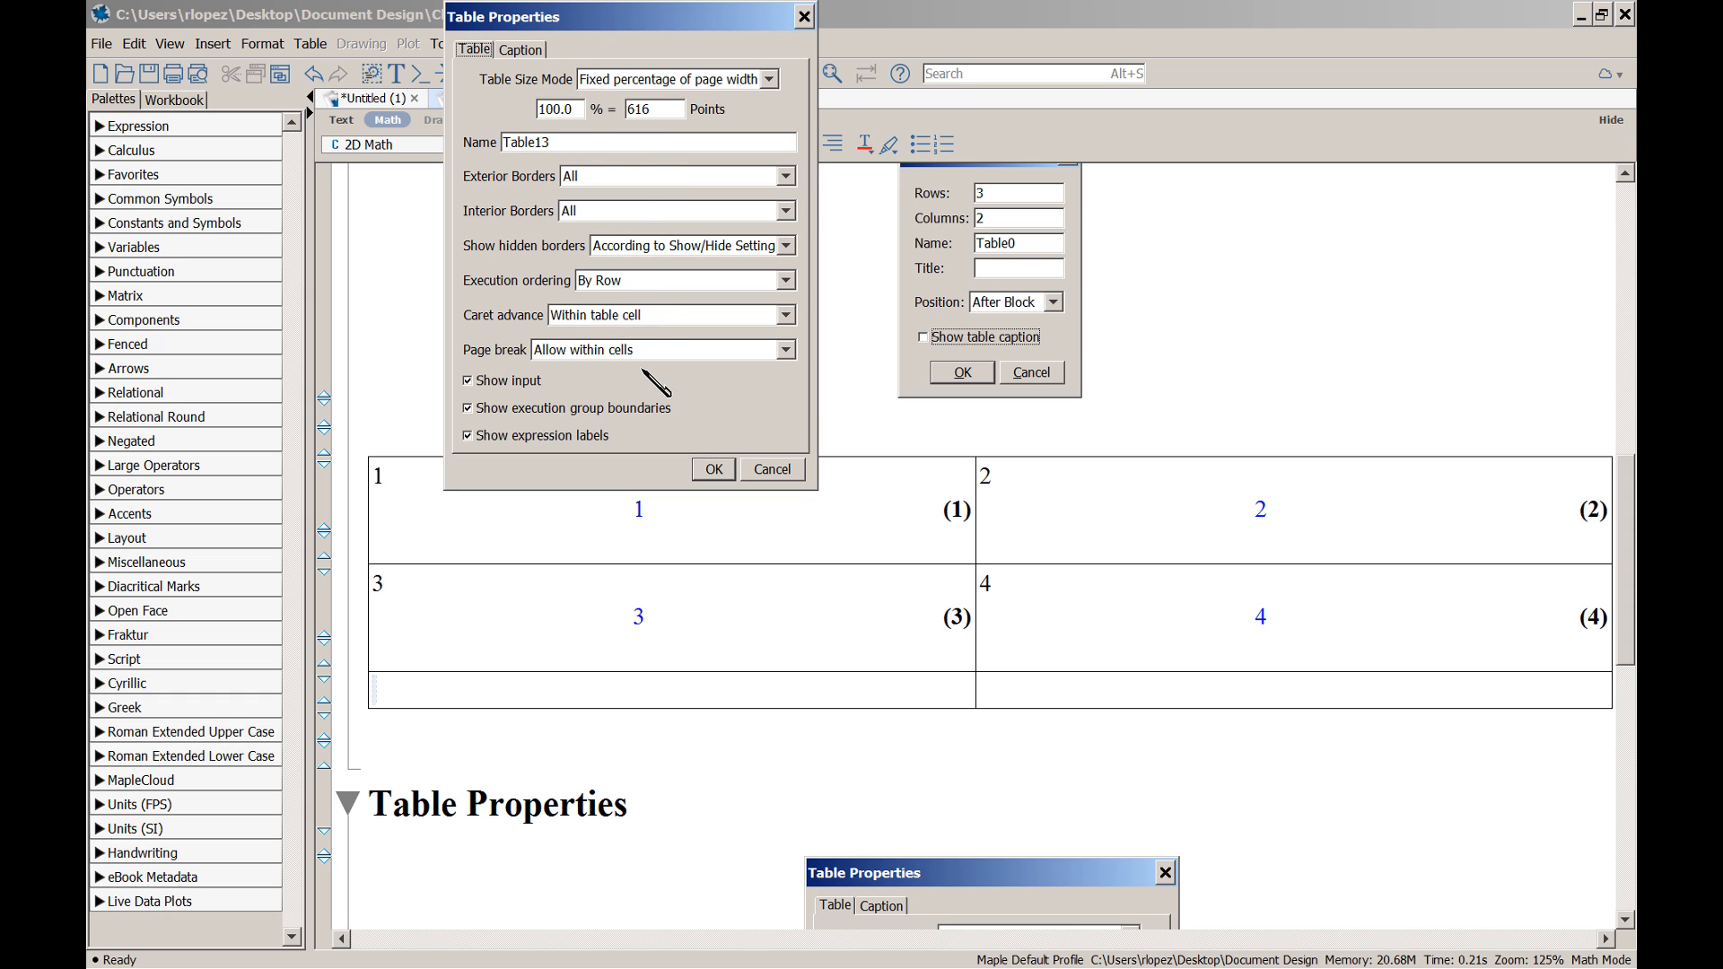
pyautogui.click(784, 280)
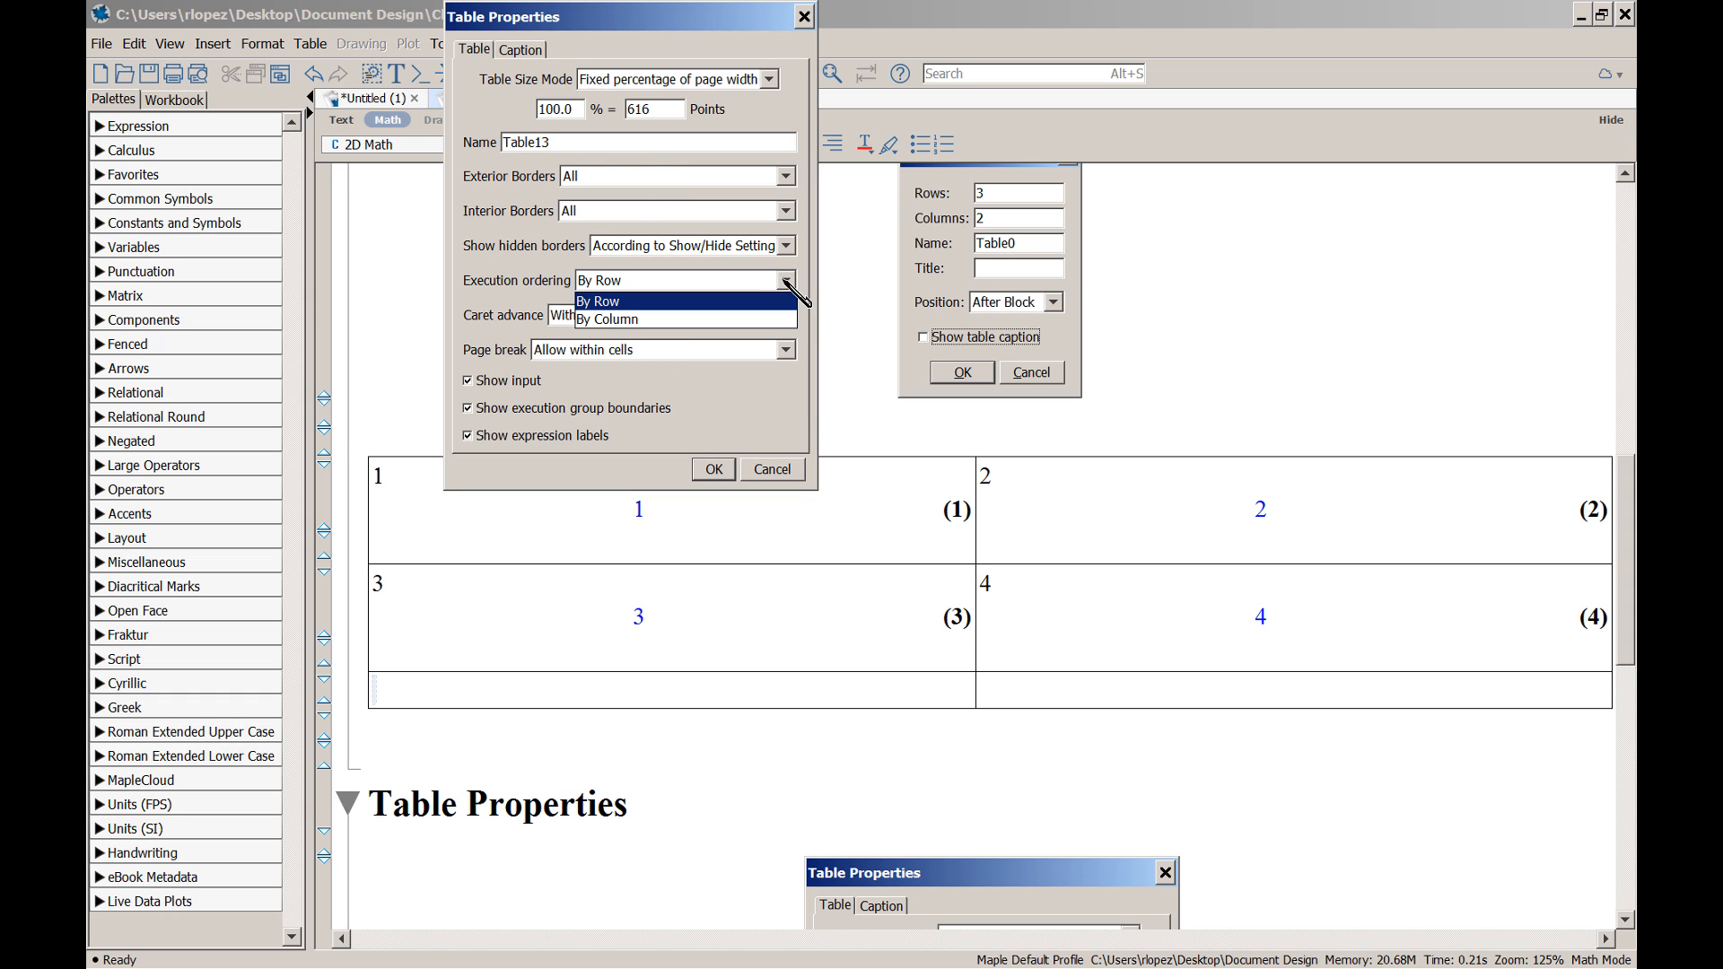
pyautogui.click(769, 321)
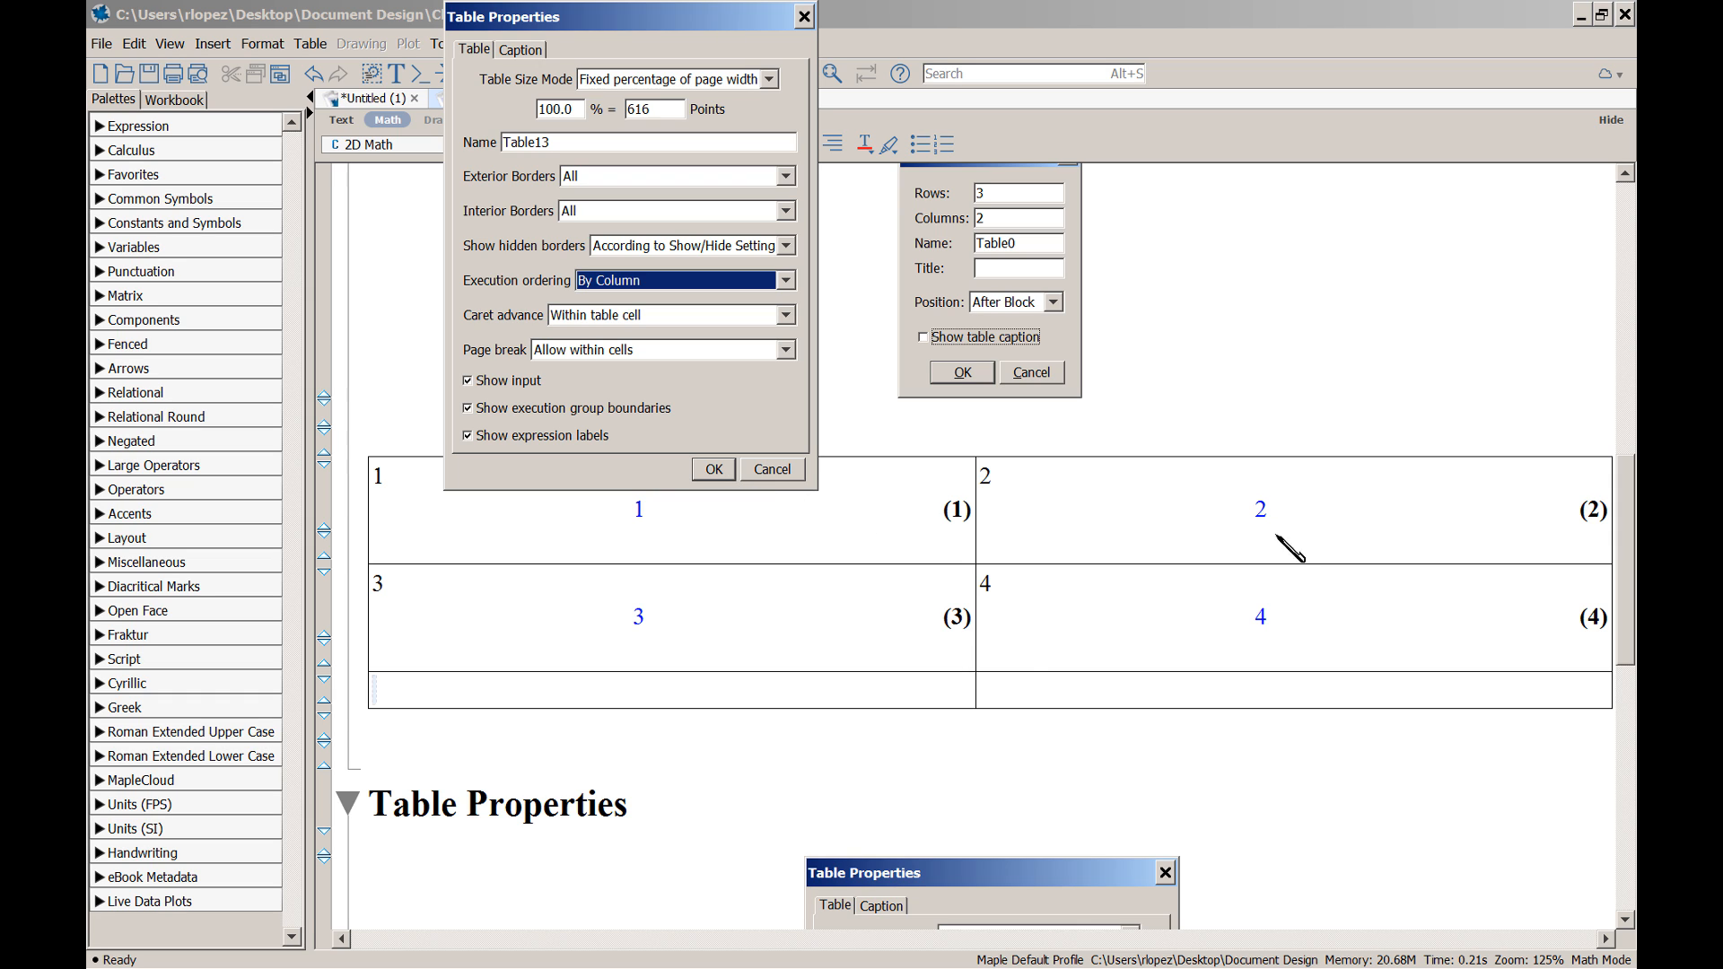
pyautogui.click(715, 470)
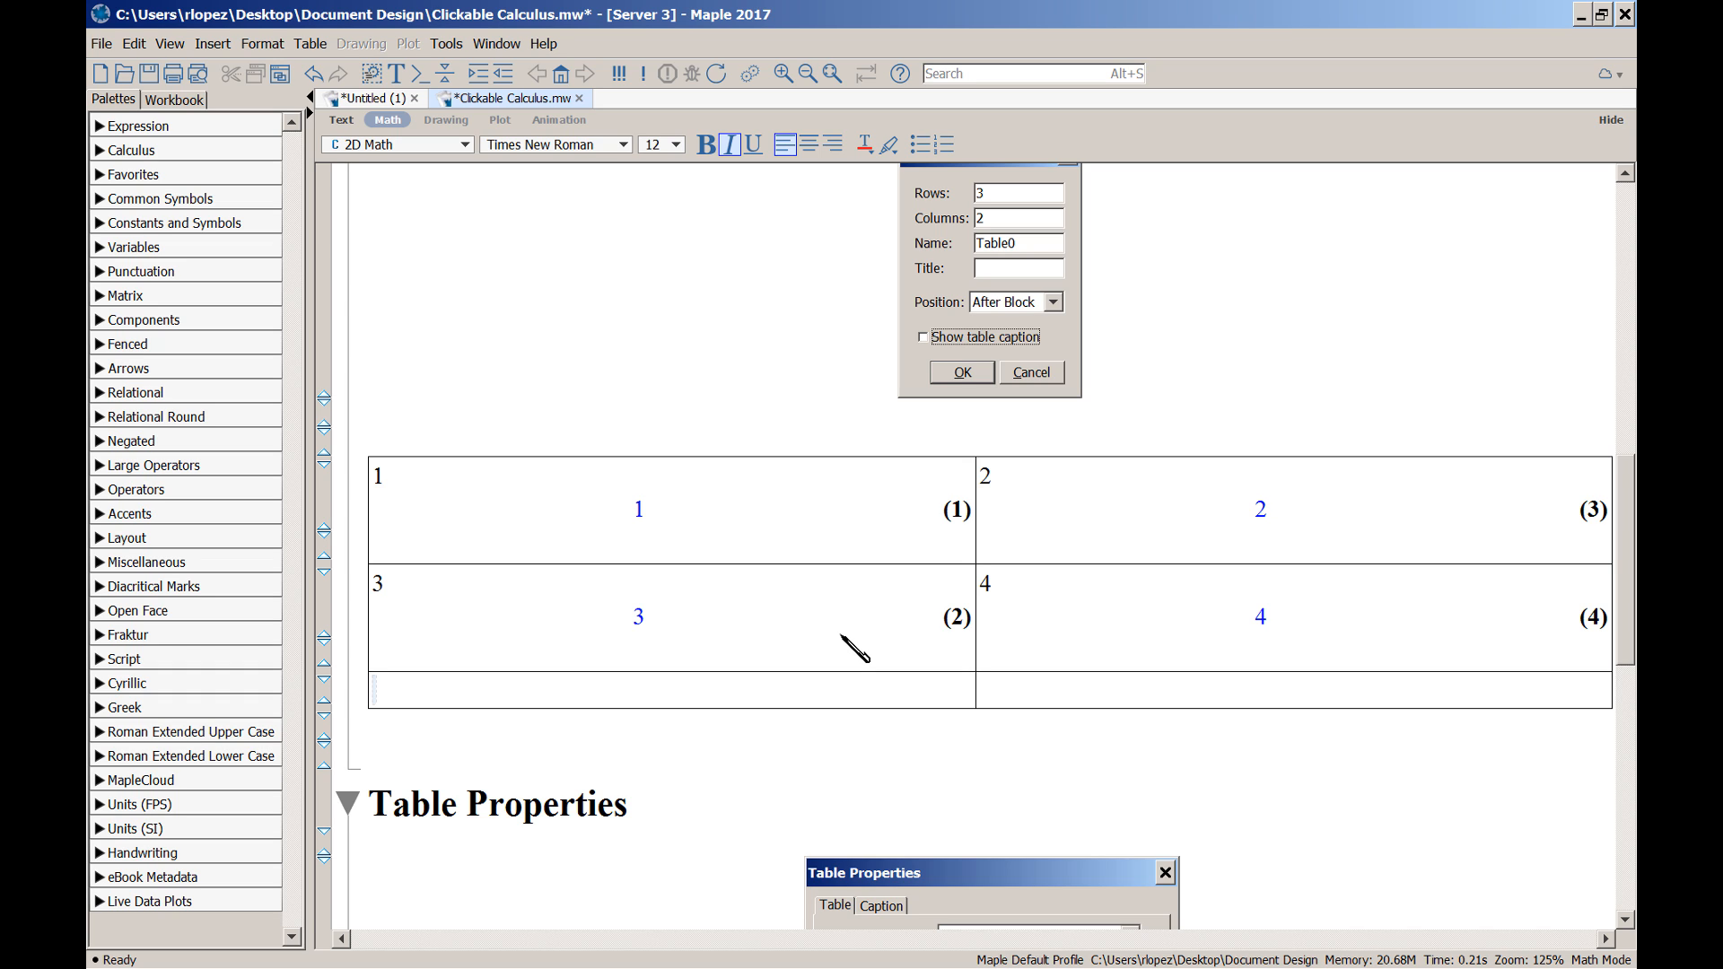
# Switch the table's execution ordering back to By Row, restoring labels (1), (2) across the top
pyautogui.hotkey('alt', 'a')
pyautogui.press('Right')
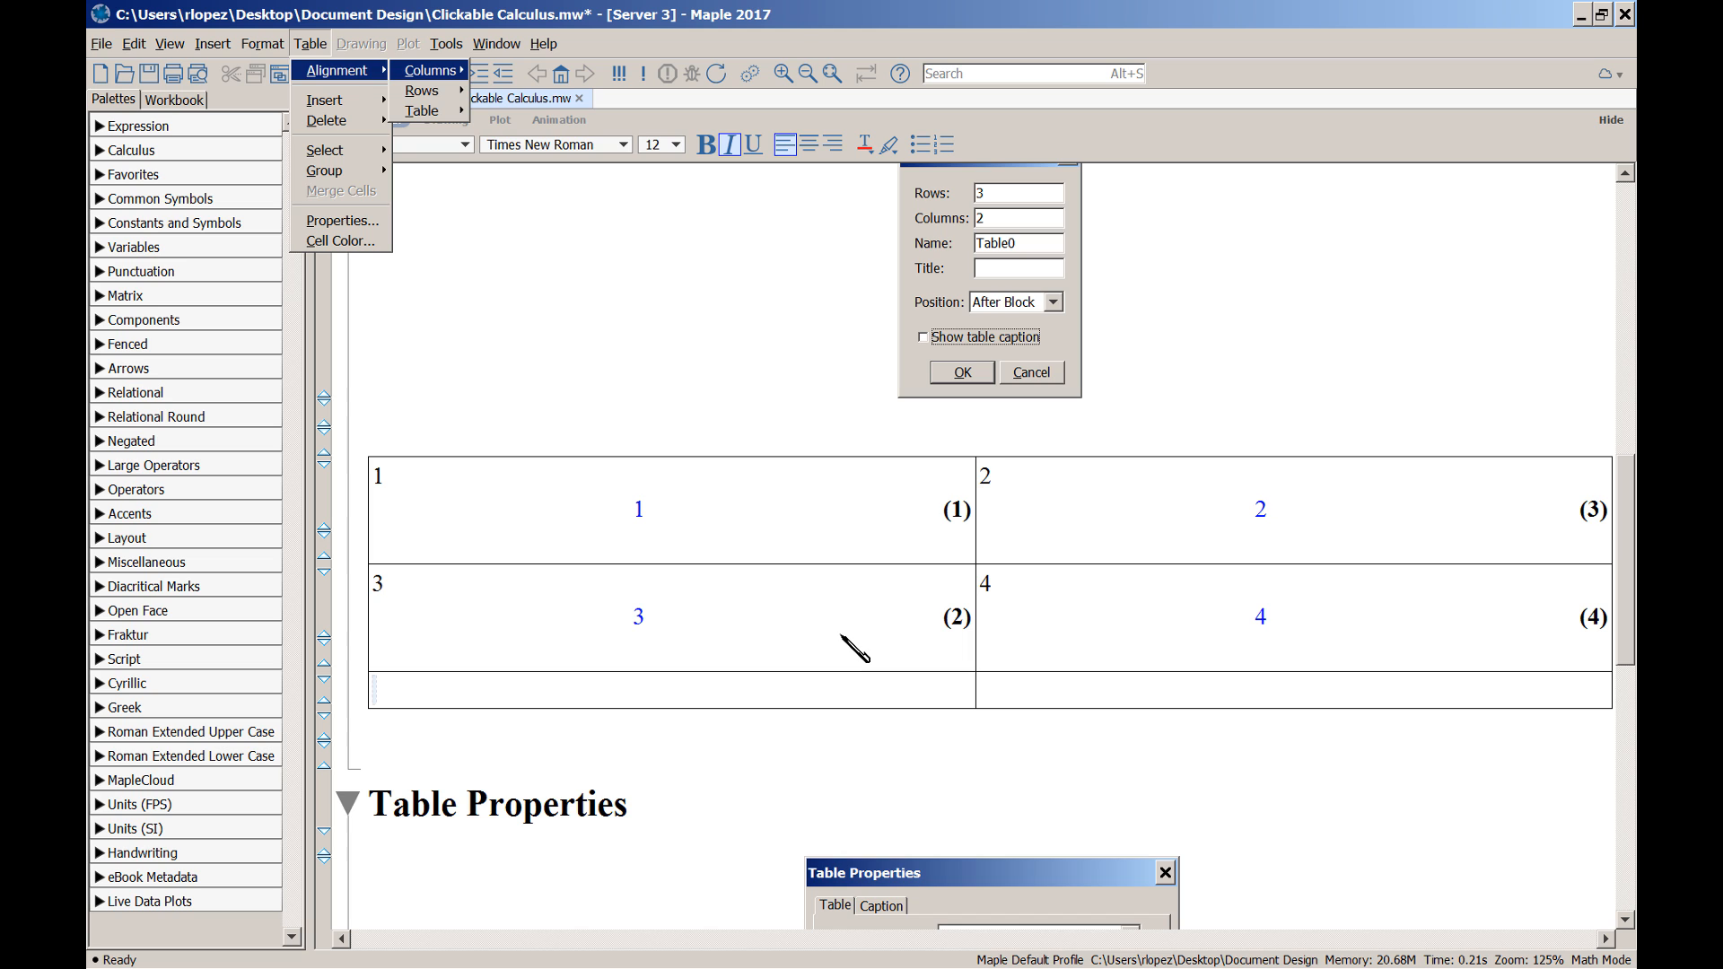
pyautogui.hotkey('alt', 'a')
pyautogui.press('Right')
pyautogui.press('p')
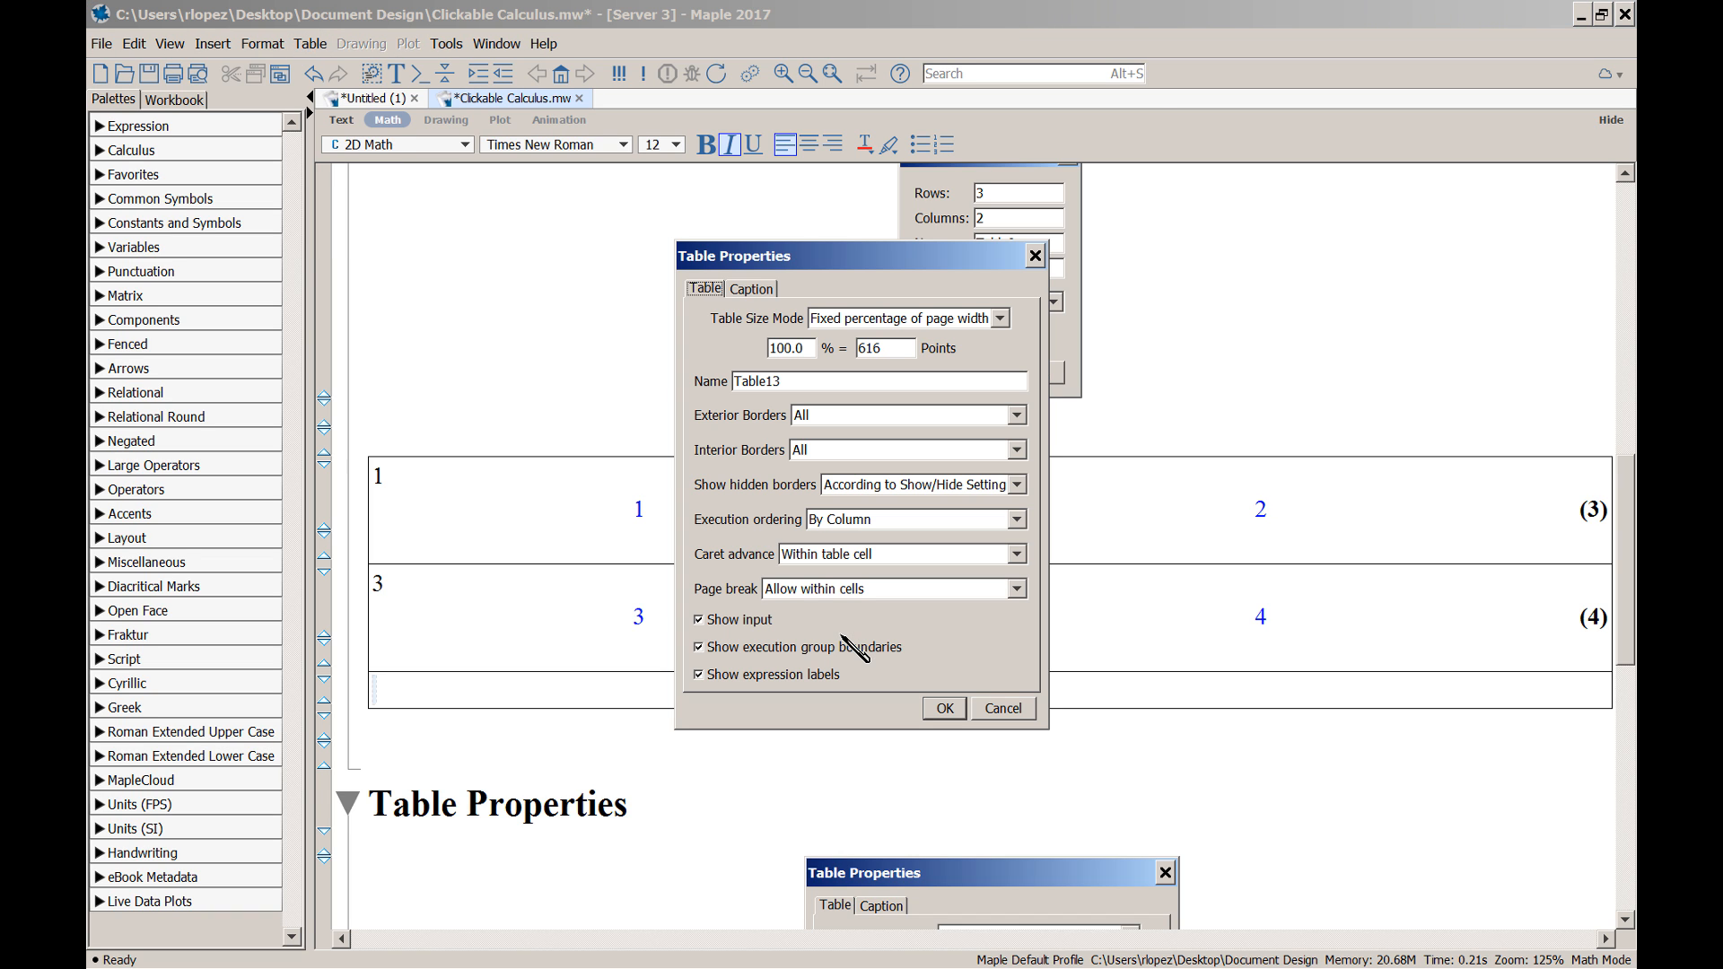
pyautogui.click(1017, 520)
pyautogui.click(984, 540)
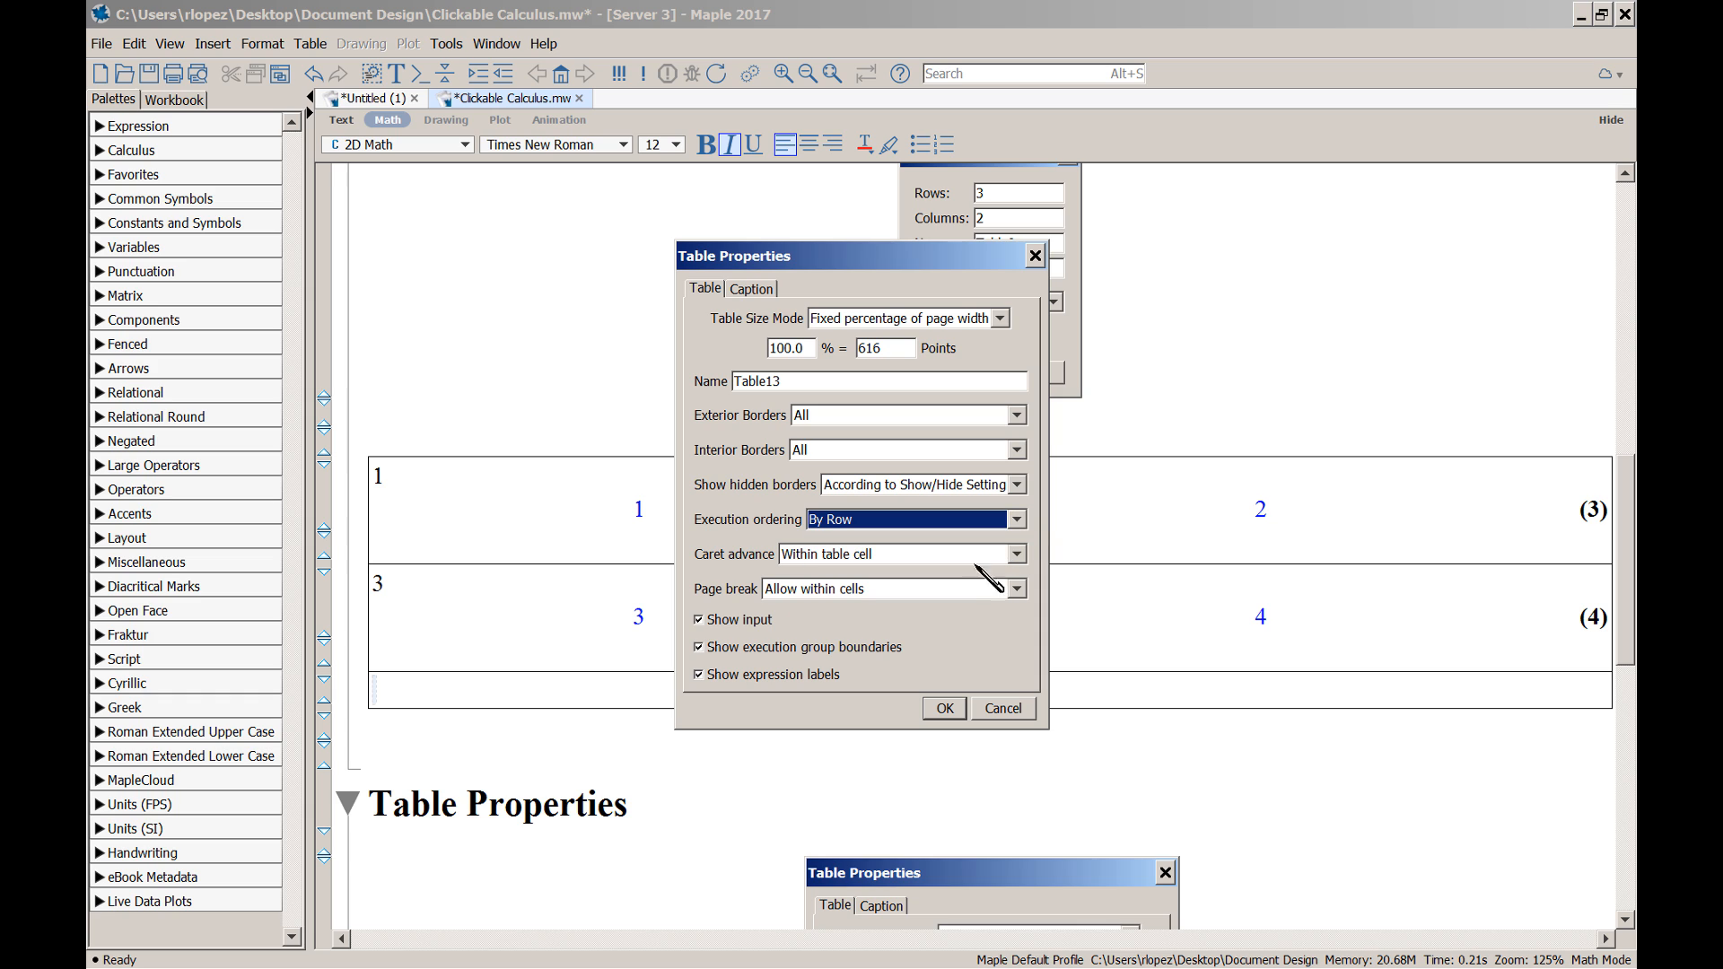
pyautogui.click(945, 709)
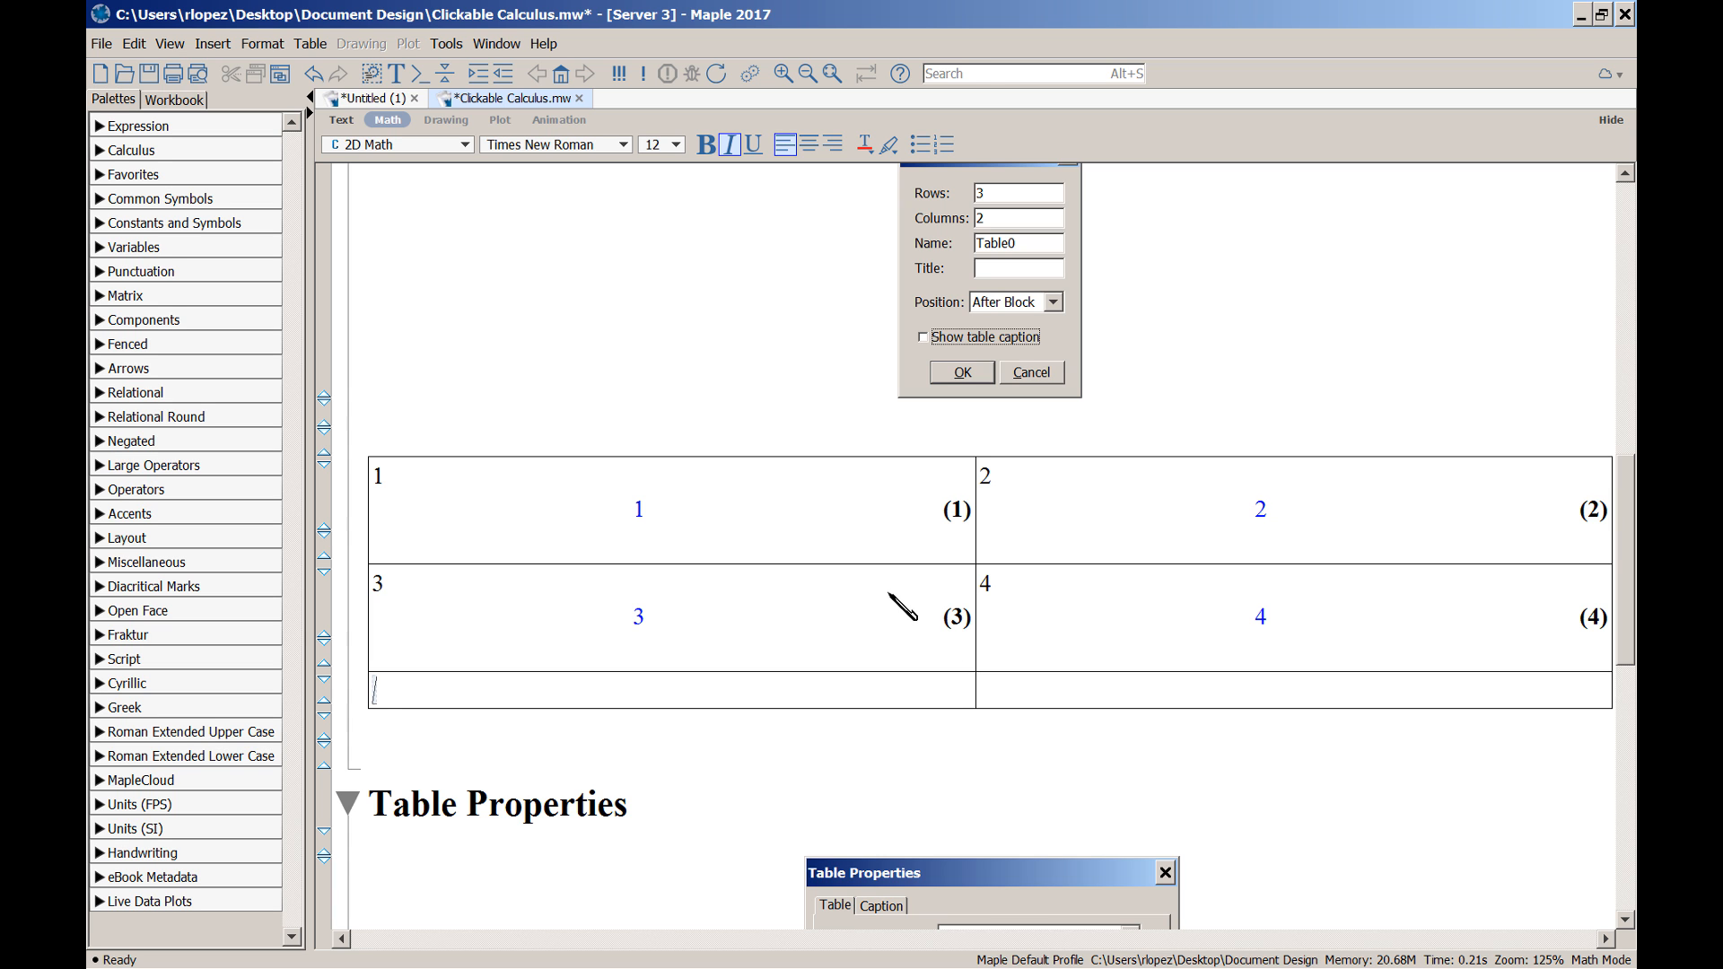
# Turn off Show expression labels in the table's properties, then place the caret below the table
pyautogui.moveTo(1619, 557); pyautogui.dragTo(1606, 777)
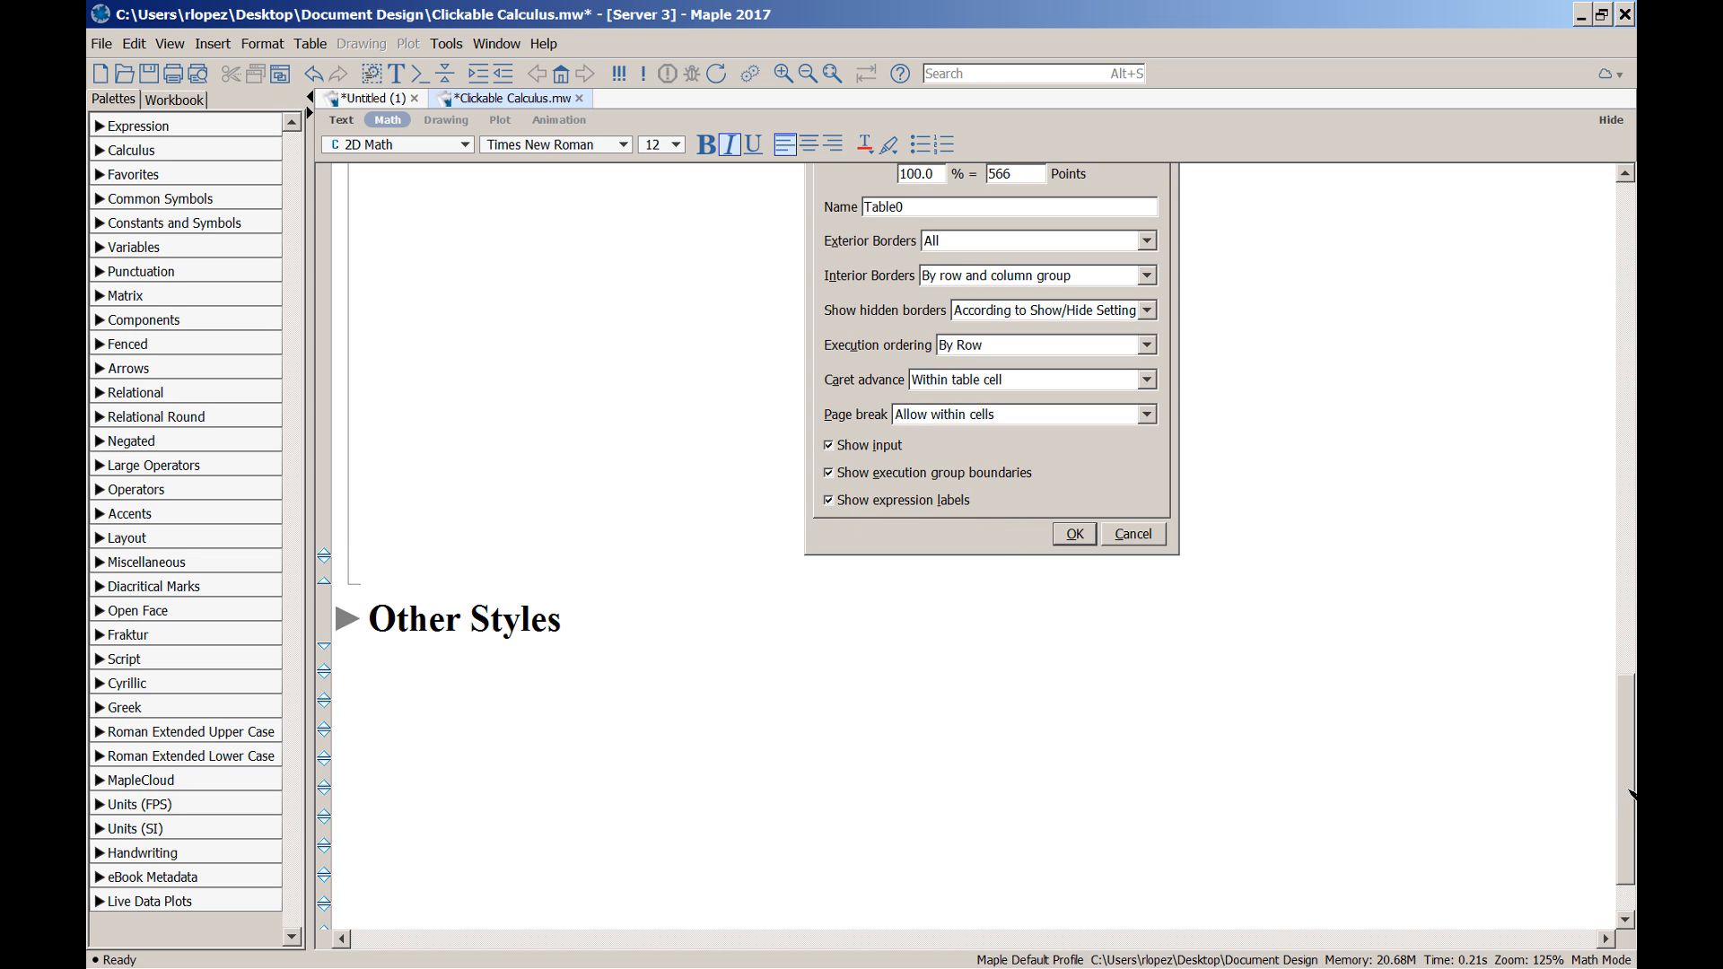
pyautogui.moveTo(1626, 803); pyautogui.dragTo(1619, 628)
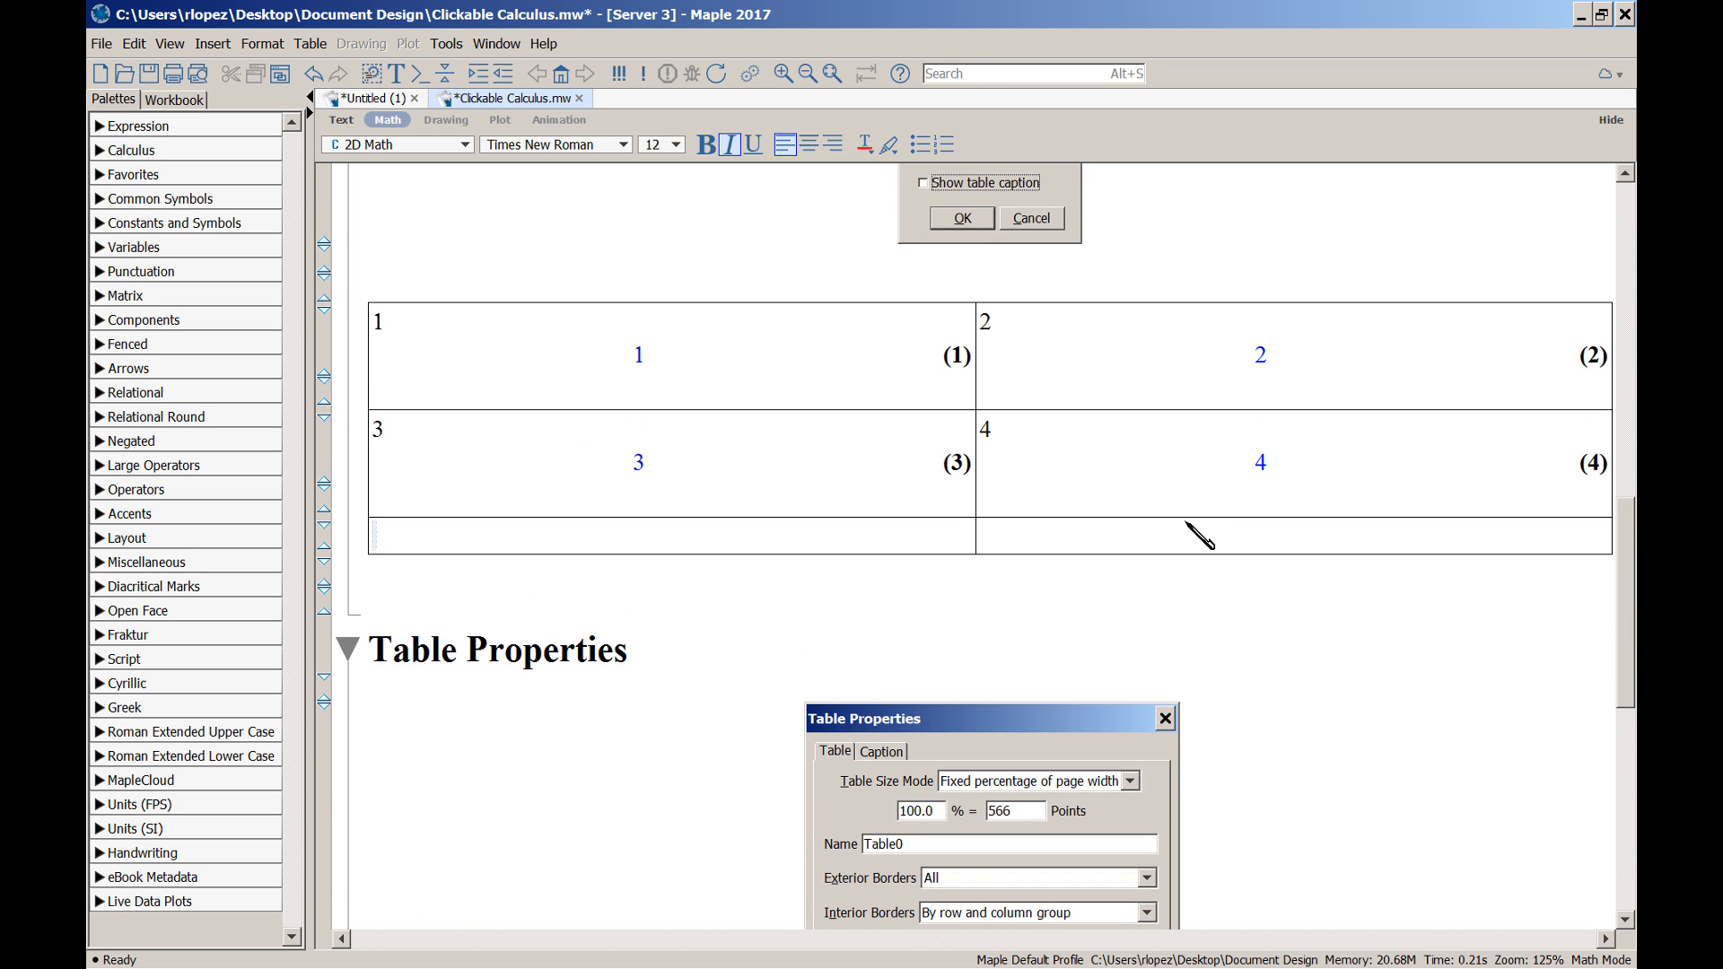
pyautogui.click(1129, 542)
pyautogui.hotkey('alt', 'a')
pyautogui.press('p')
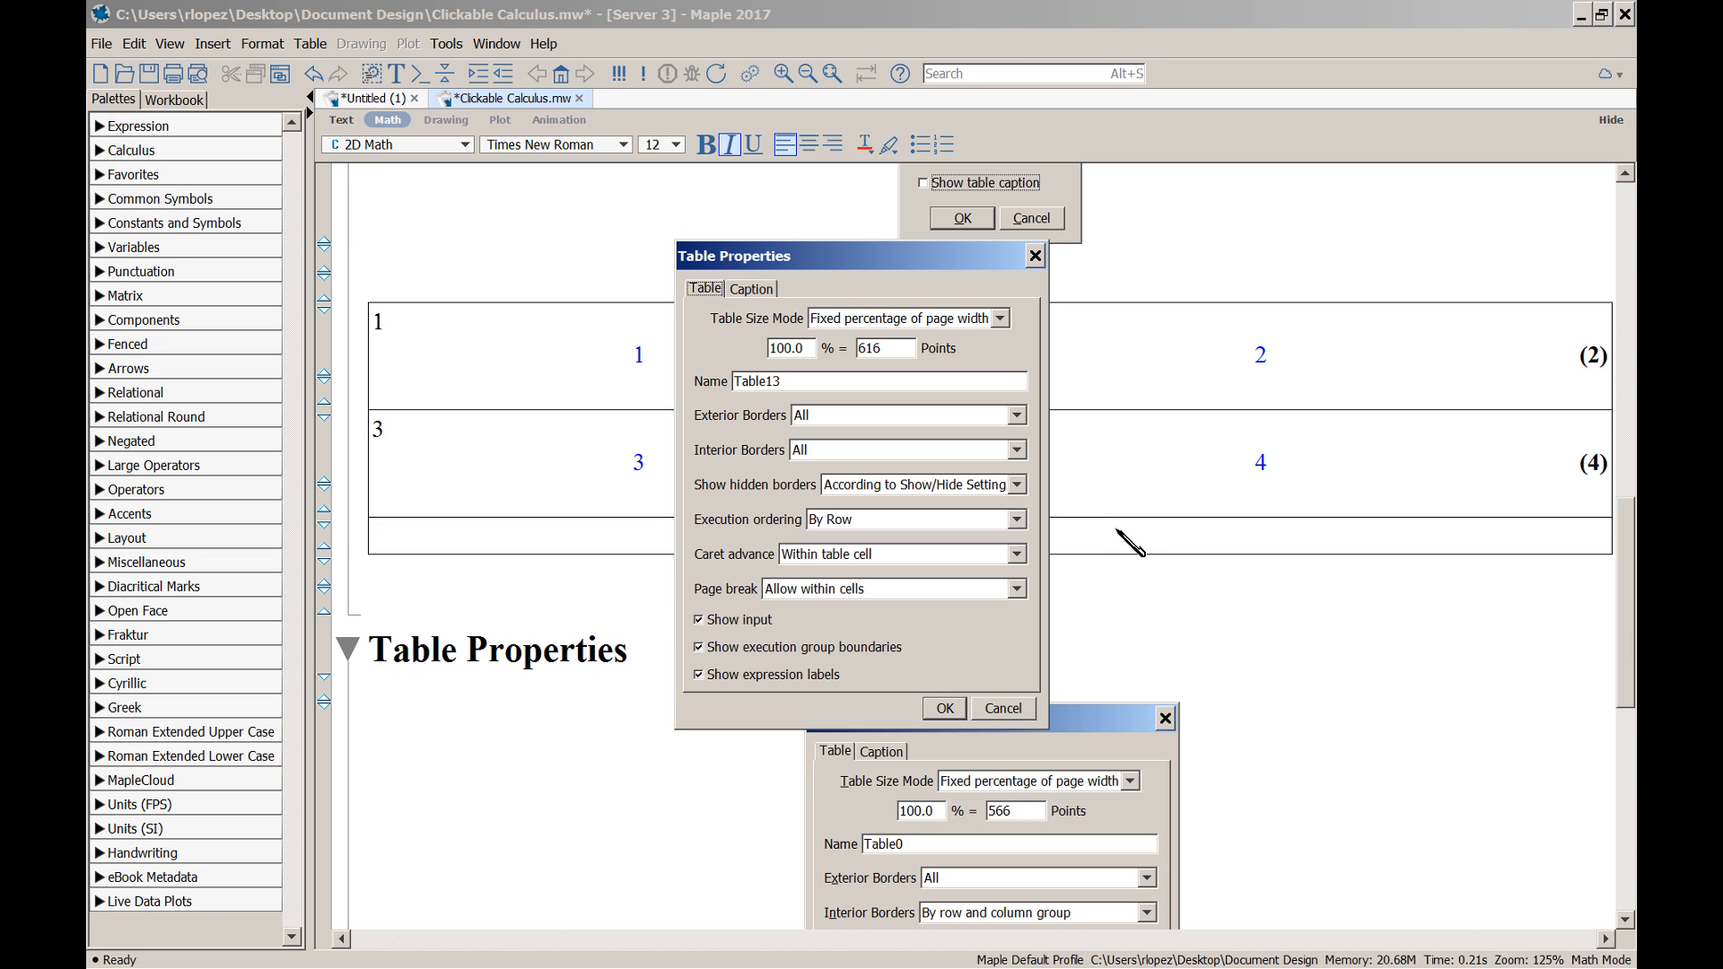
pyautogui.click(703, 676)
pyautogui.click(944, 708)
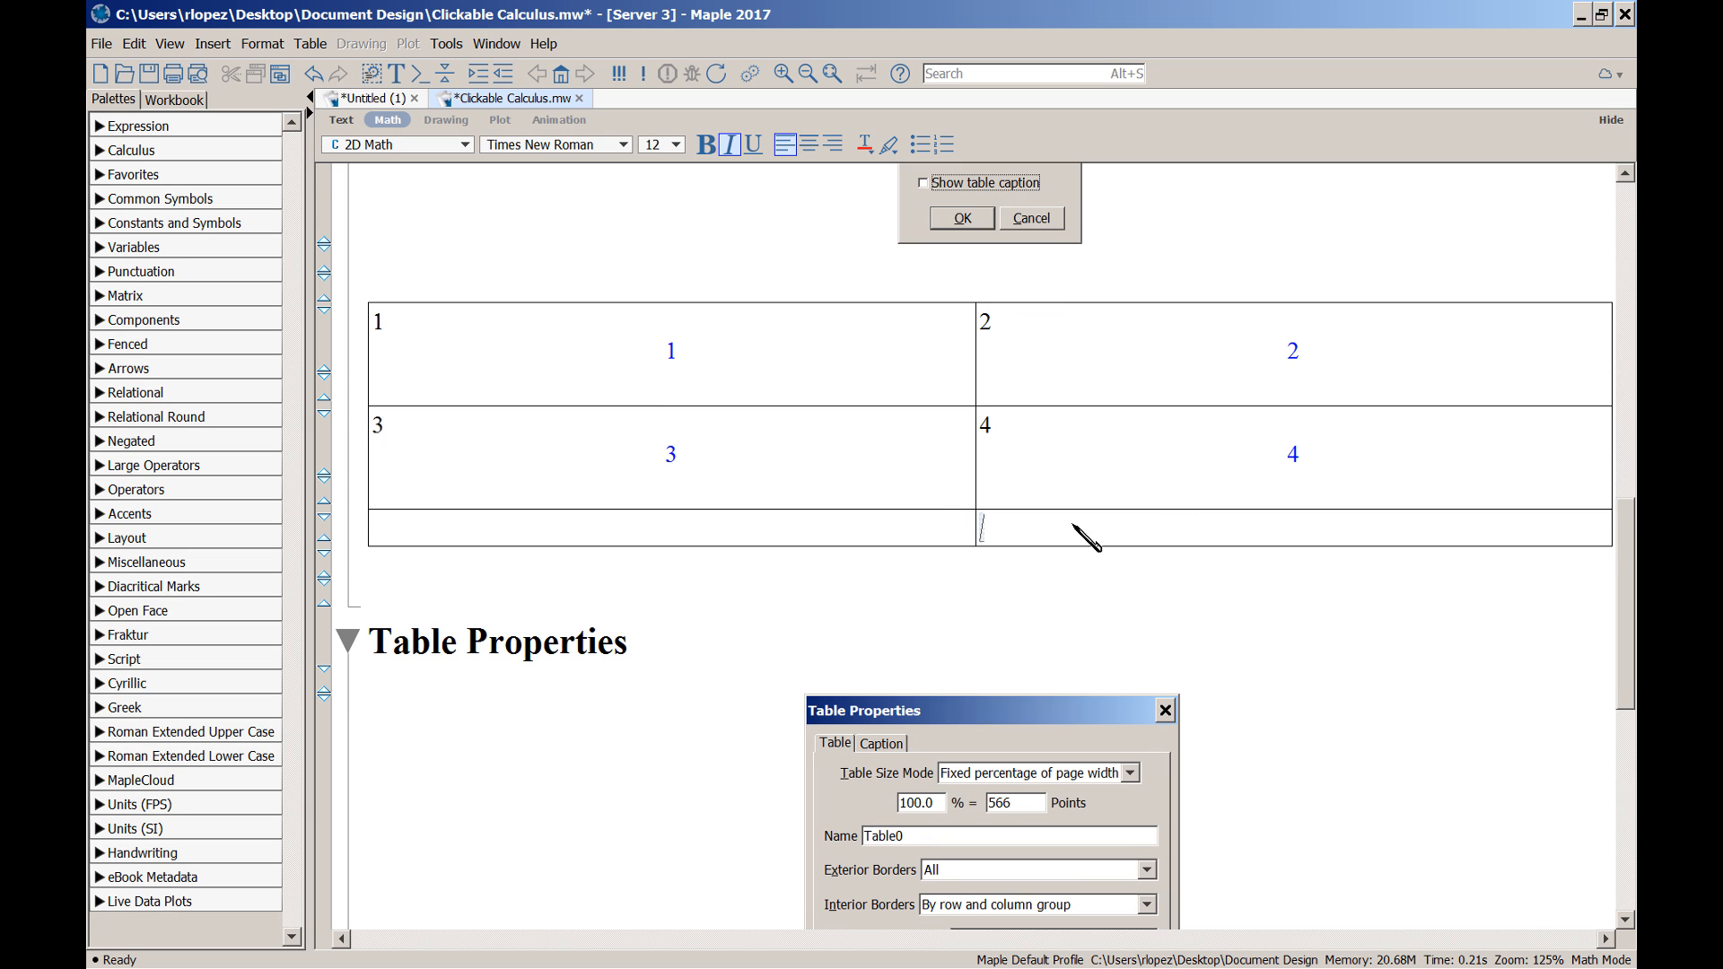
pyautogui.click(993, 585)
# Add a line below the table and evaluate x, producing output labelled (1)
pyautogui.click(263, 45)
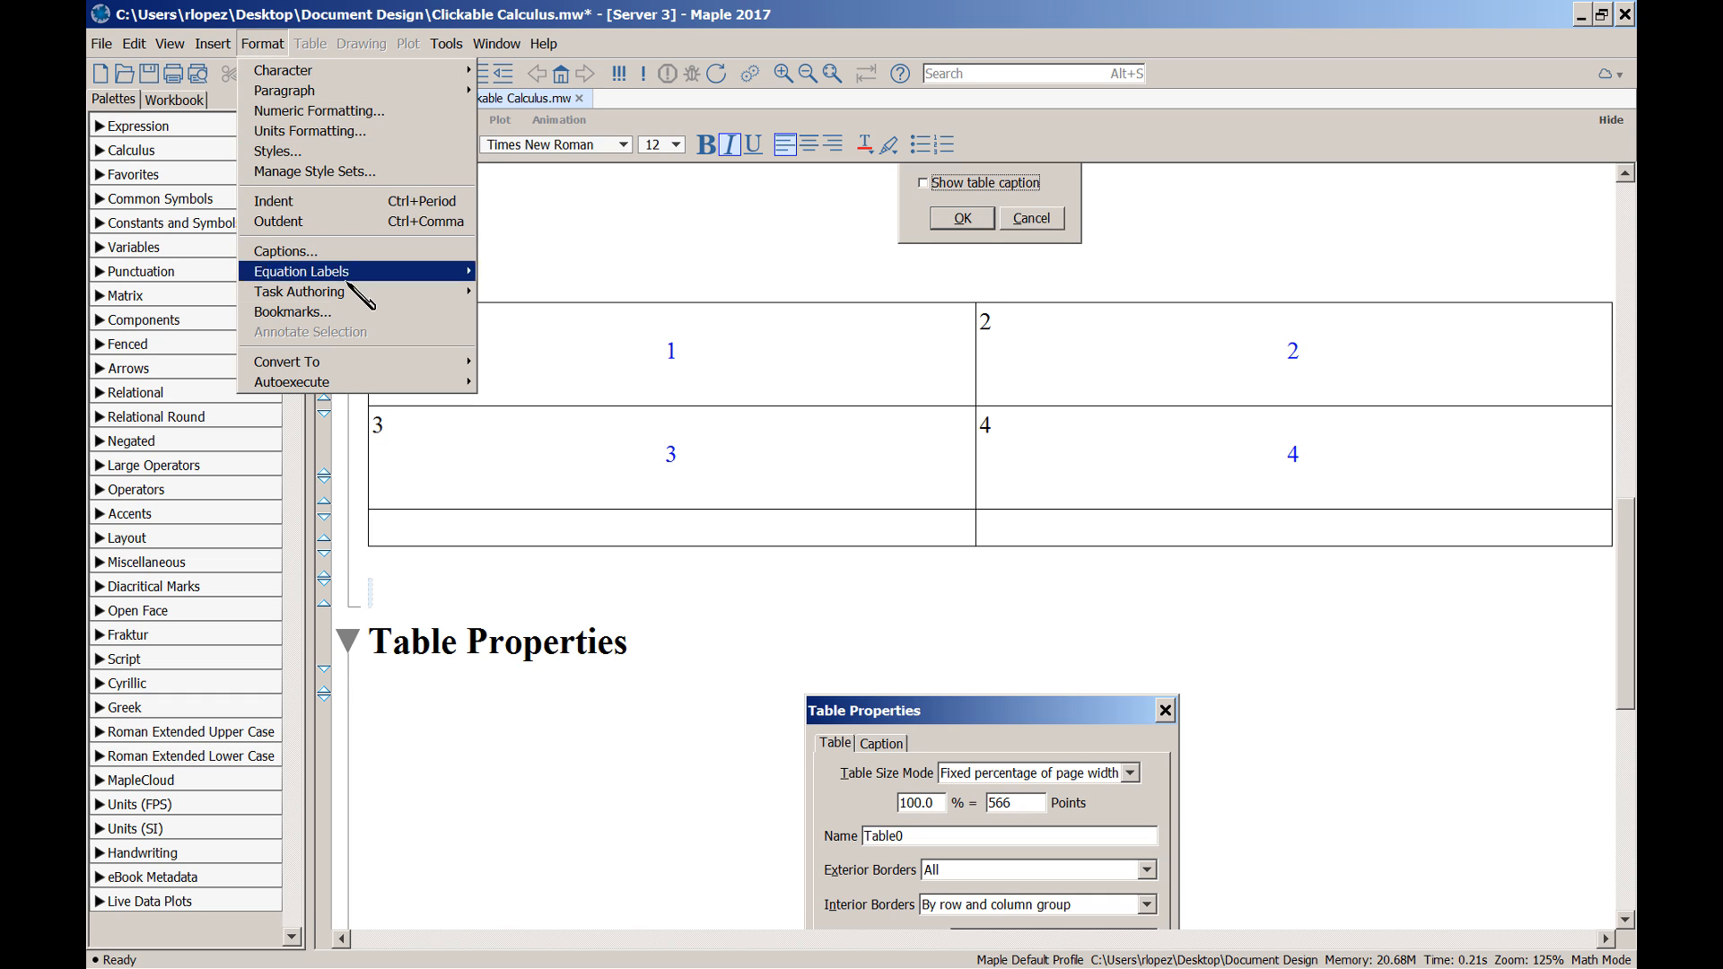
pyautogui.moveTo(351, 277)
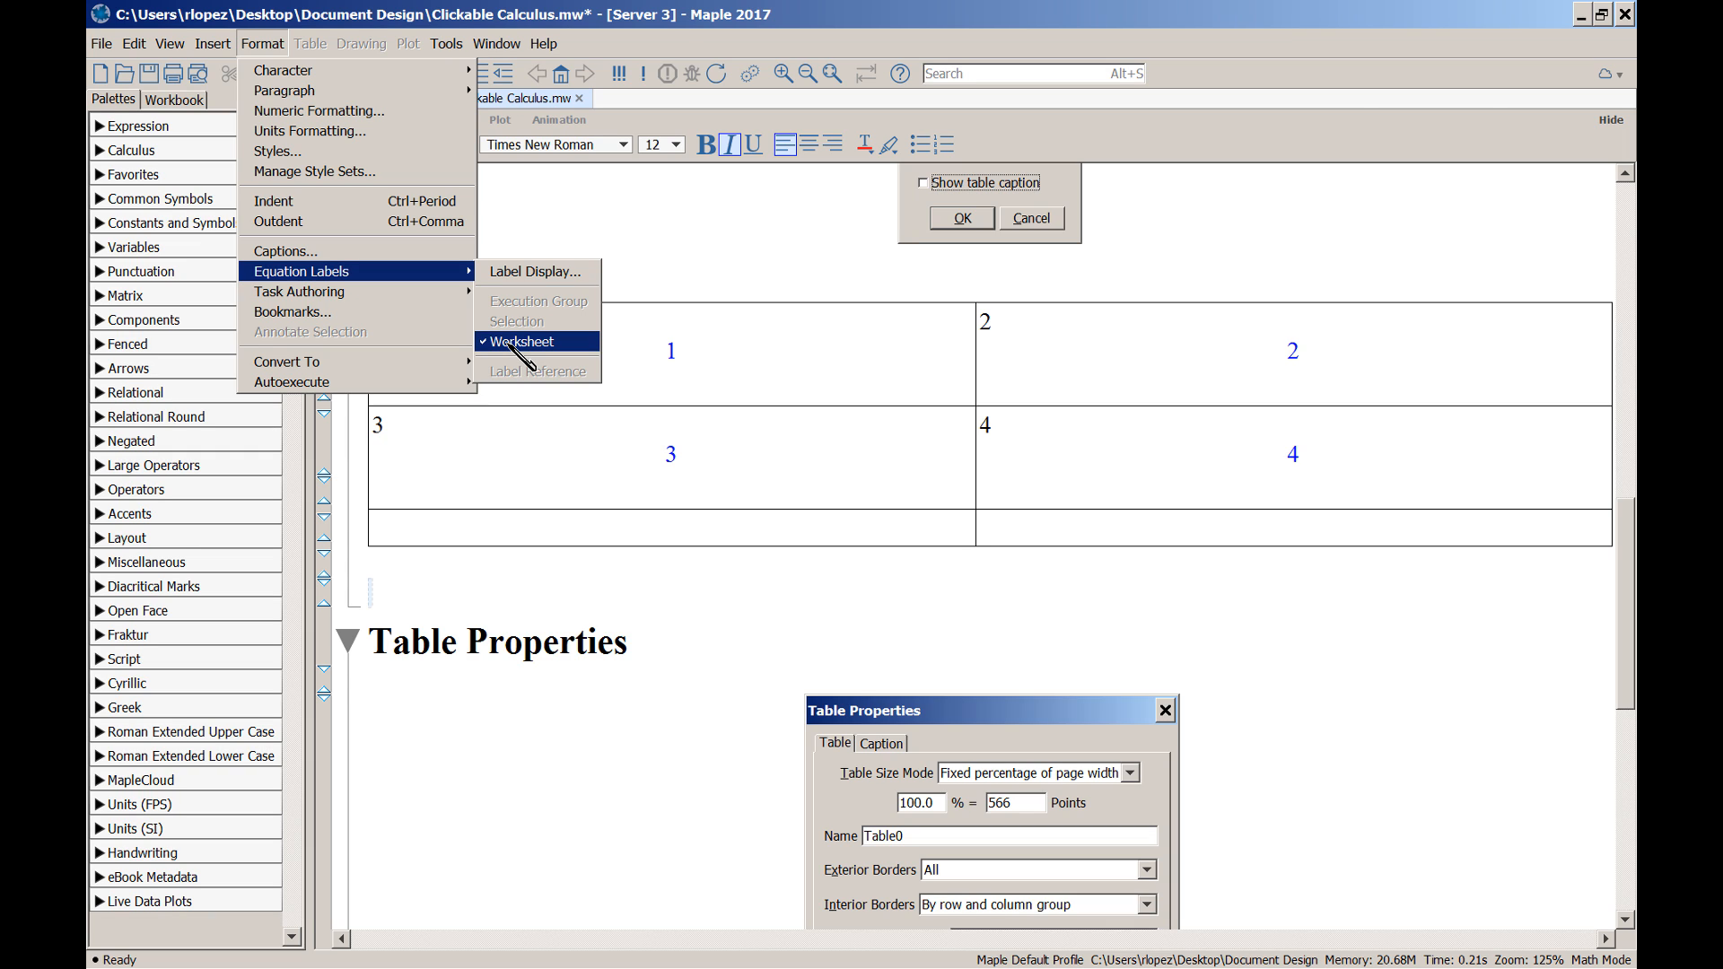
pyautogui.click(595, 593)
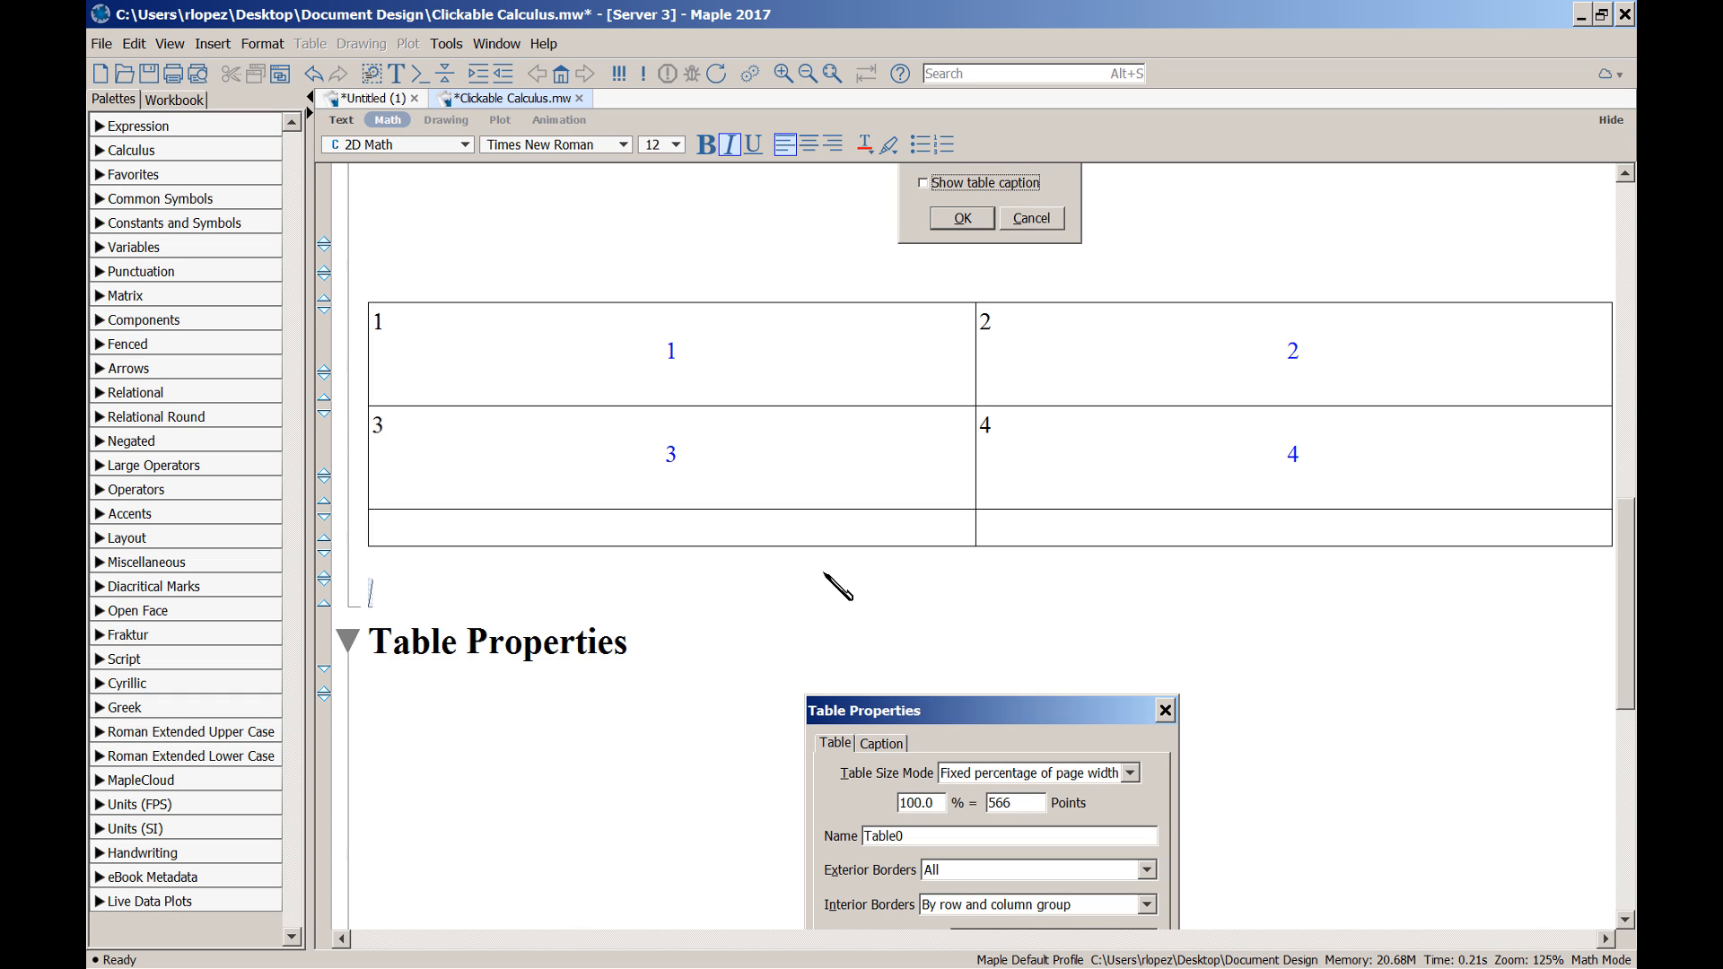
pyautogui.press('Return')
pyautogui.press('Up')
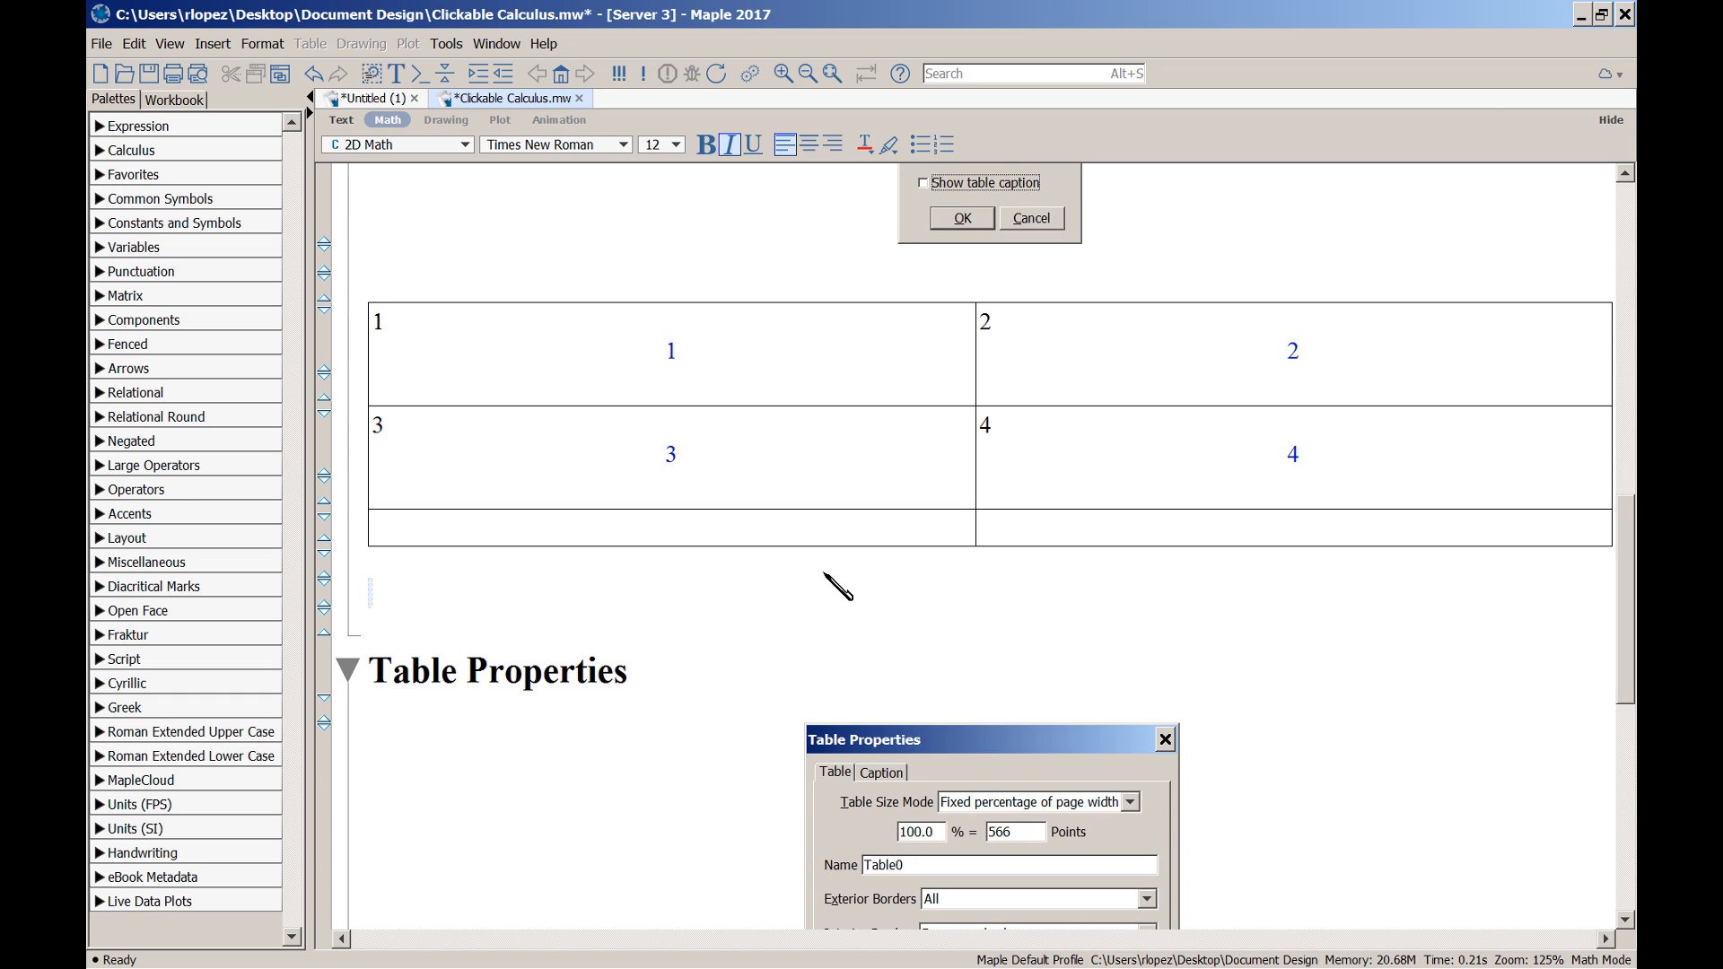
pyautogui.write('x')
pyautogui.press('Return')
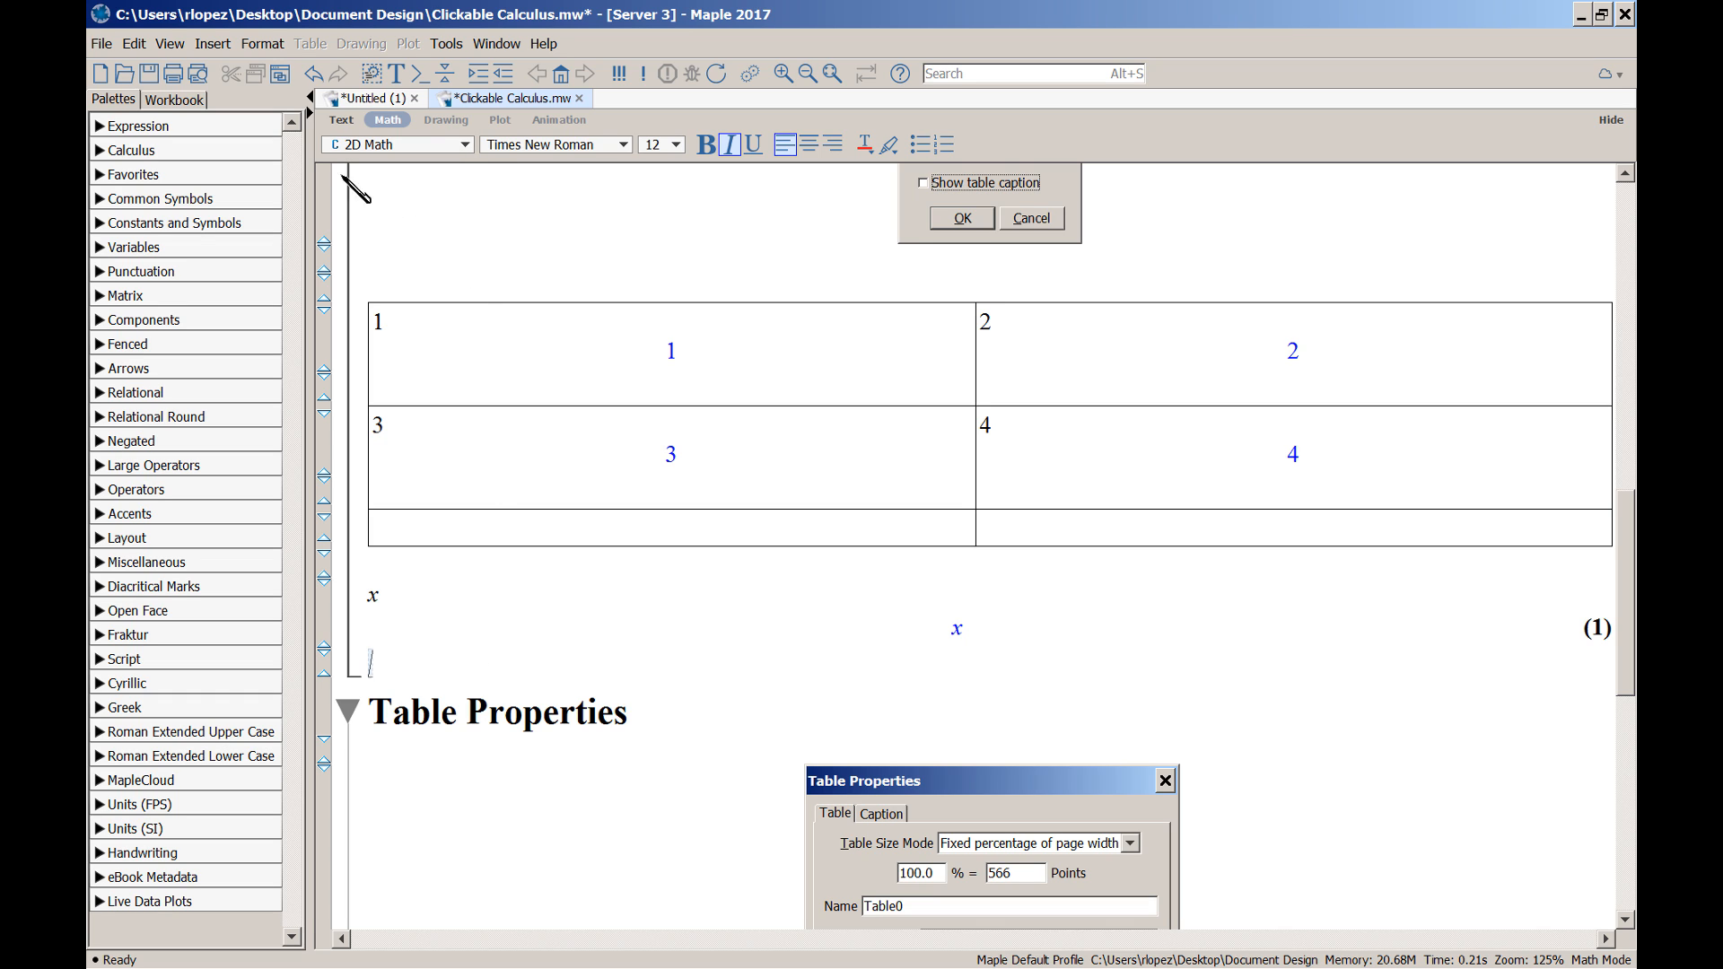
# Toggle worksheet equation labels off and undo it, then bring up the Label Display settings
pyautogui.click(261, 45)
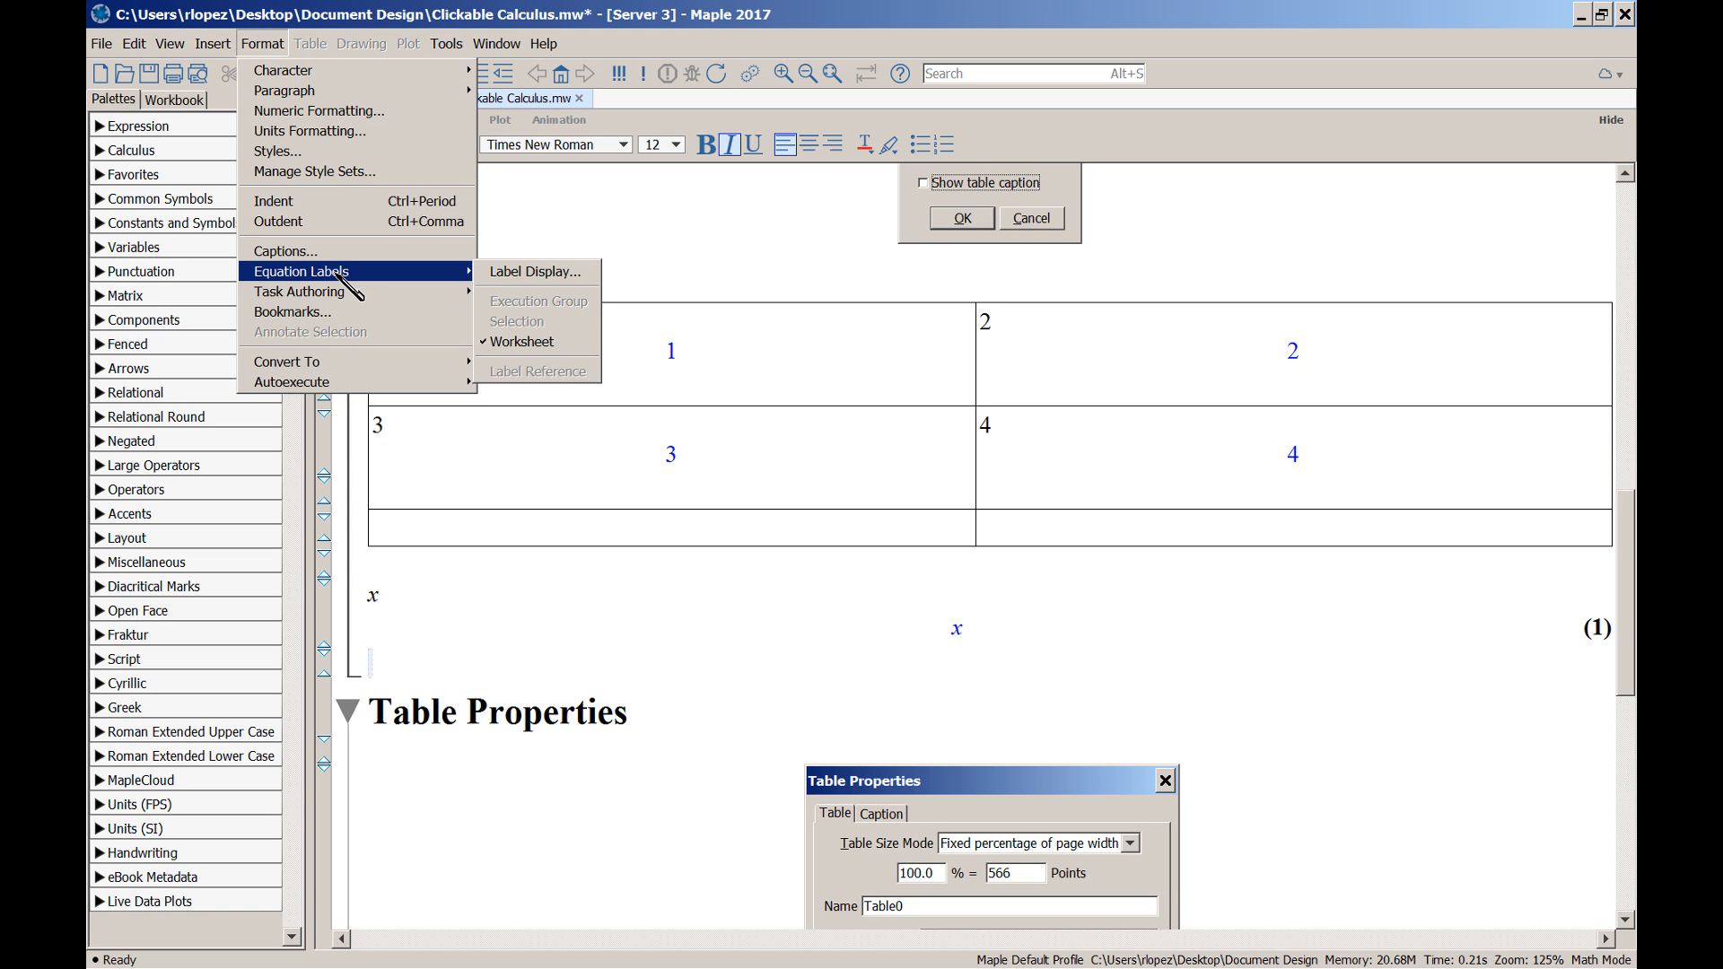
pyautogui.click(536, 344)
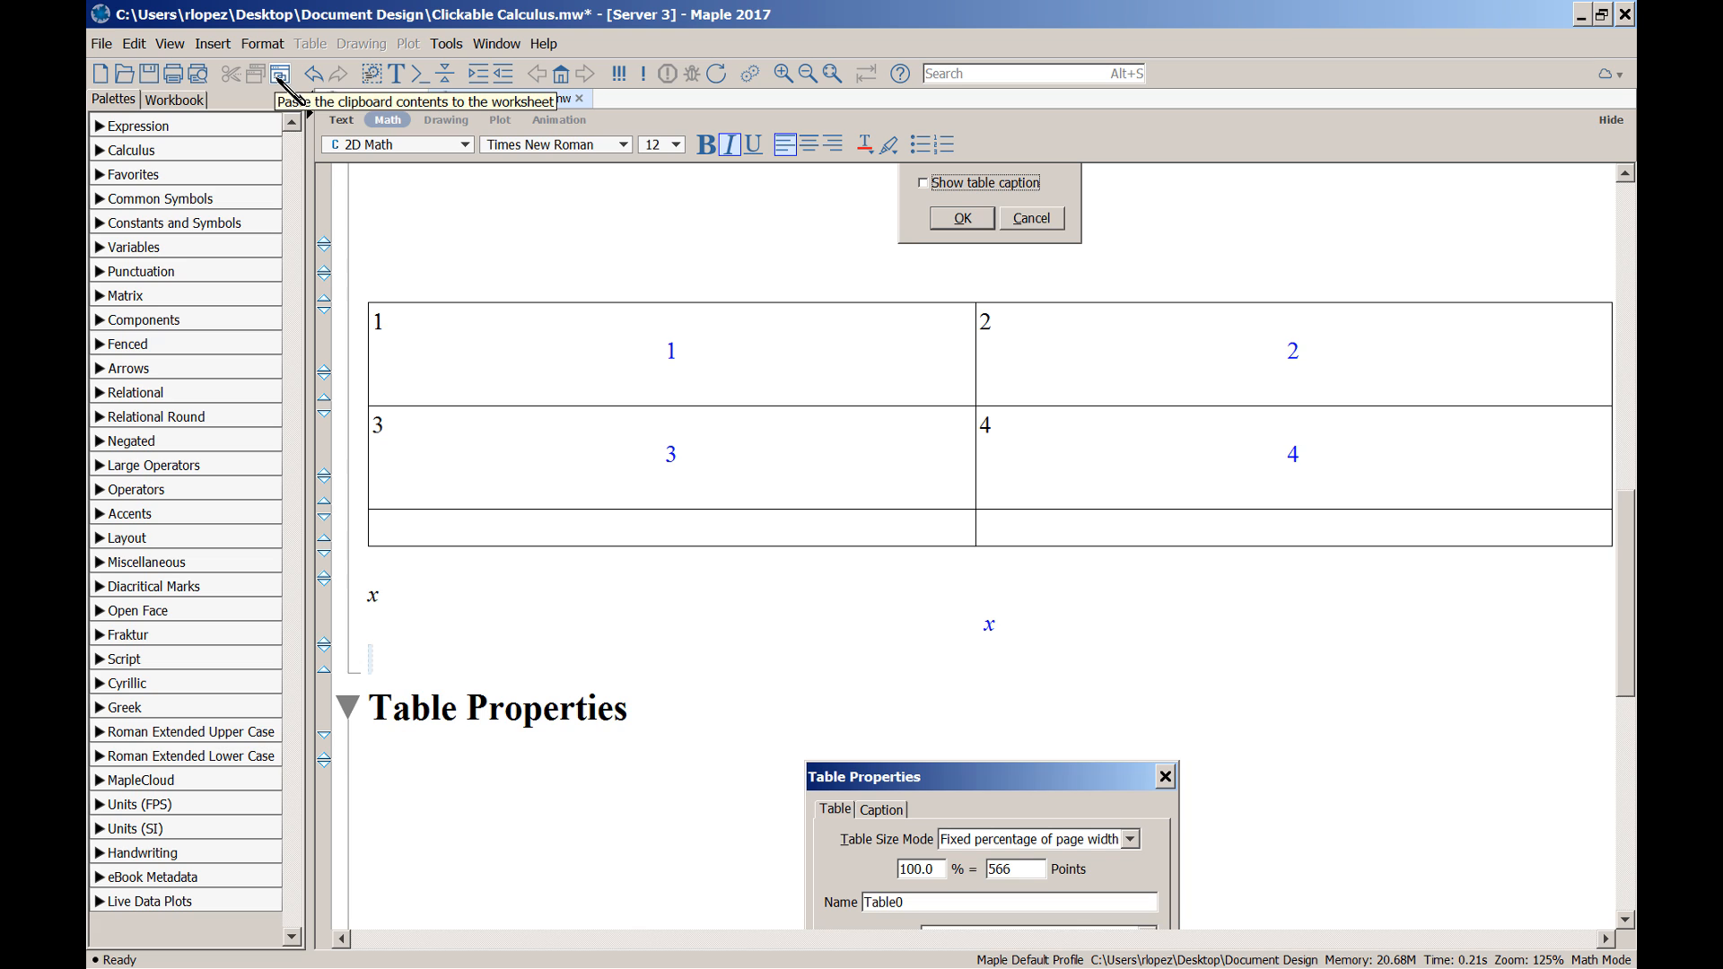
pyautogui.hotkey('ctrl', 'z')
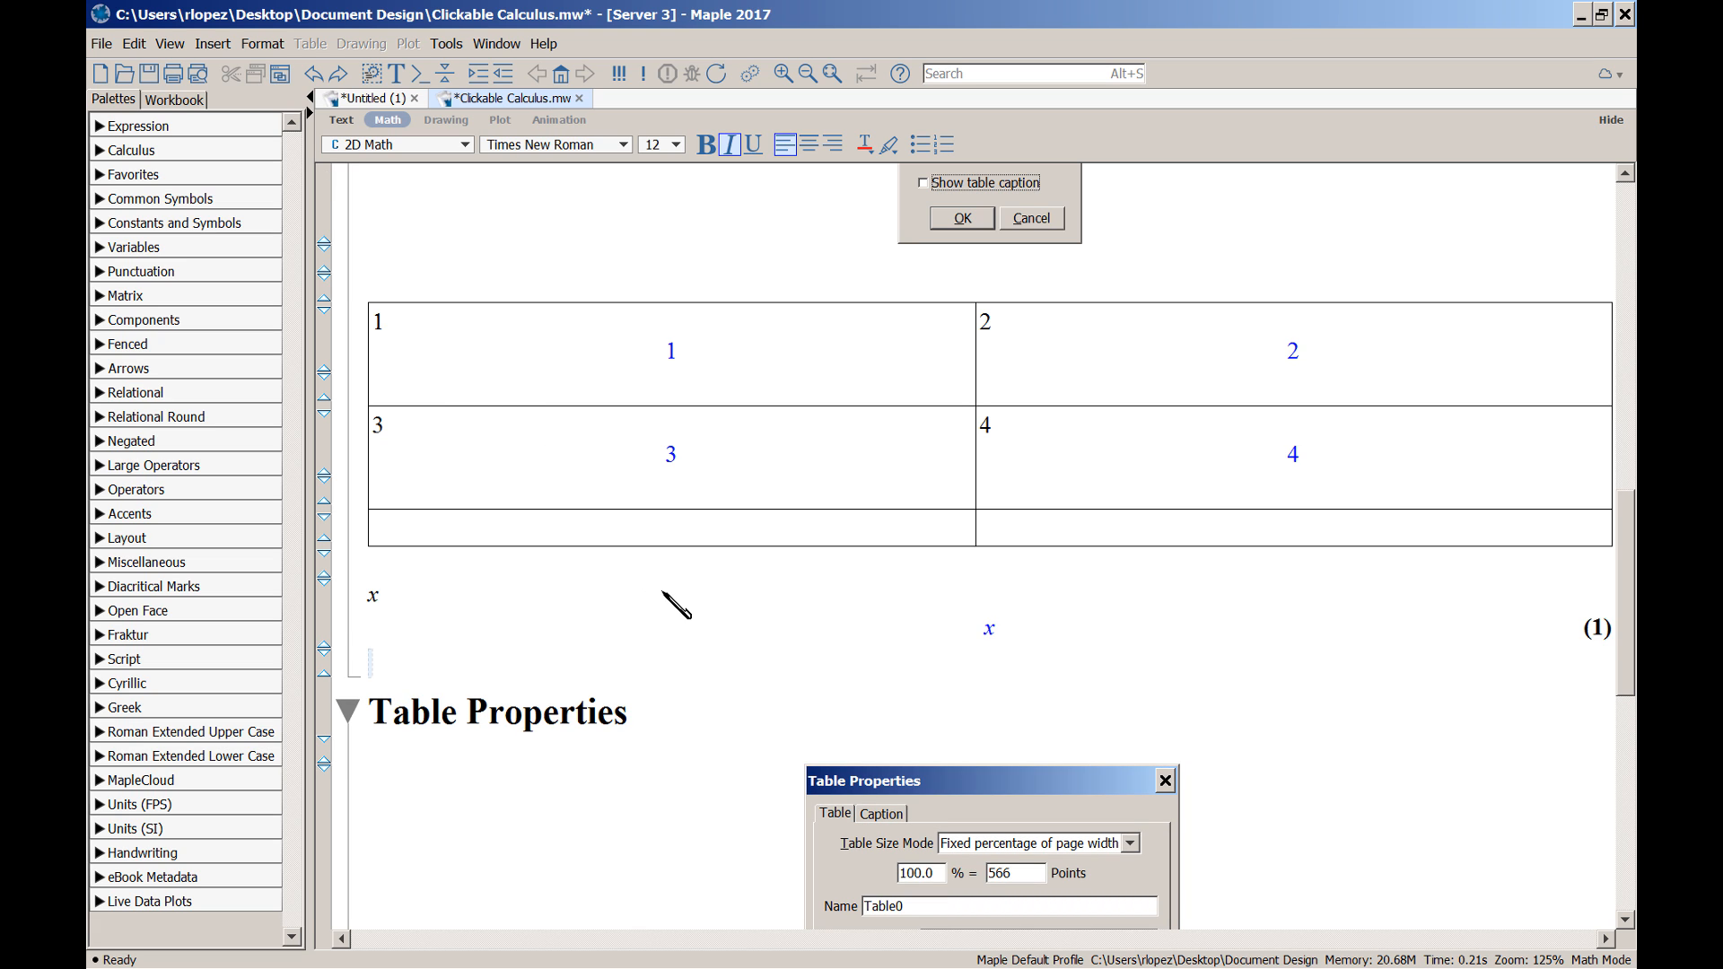
pyautogui.click(263, 45)
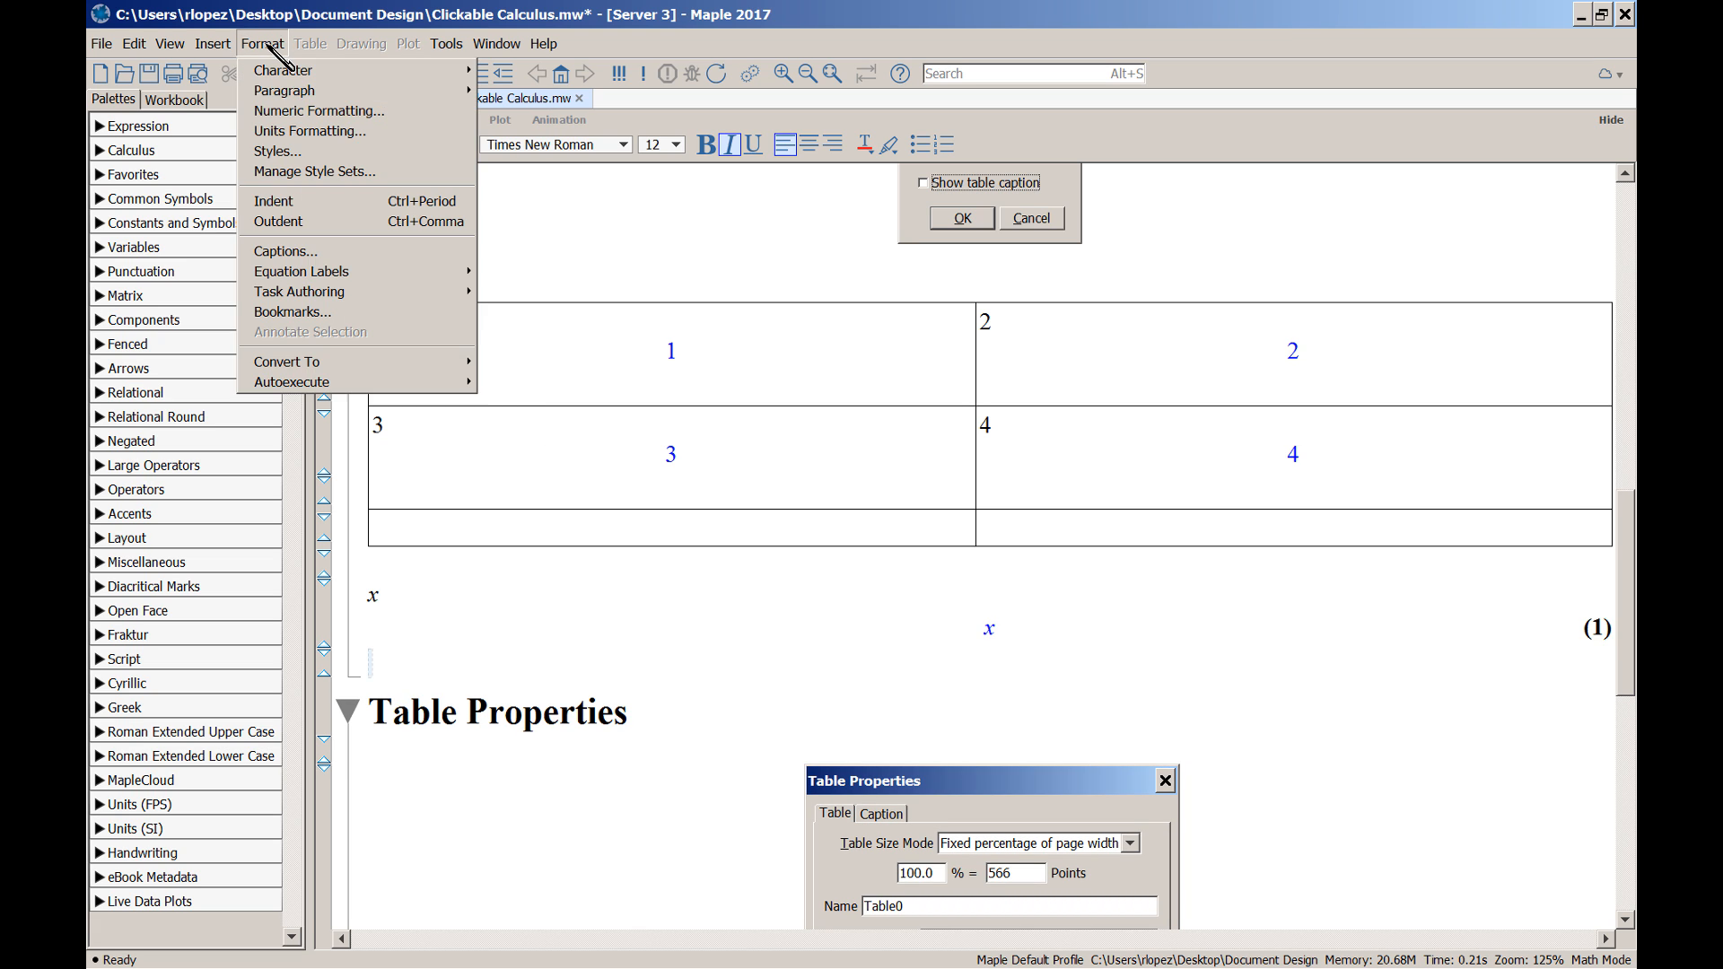
pyautogui.moveTo(332, 278)
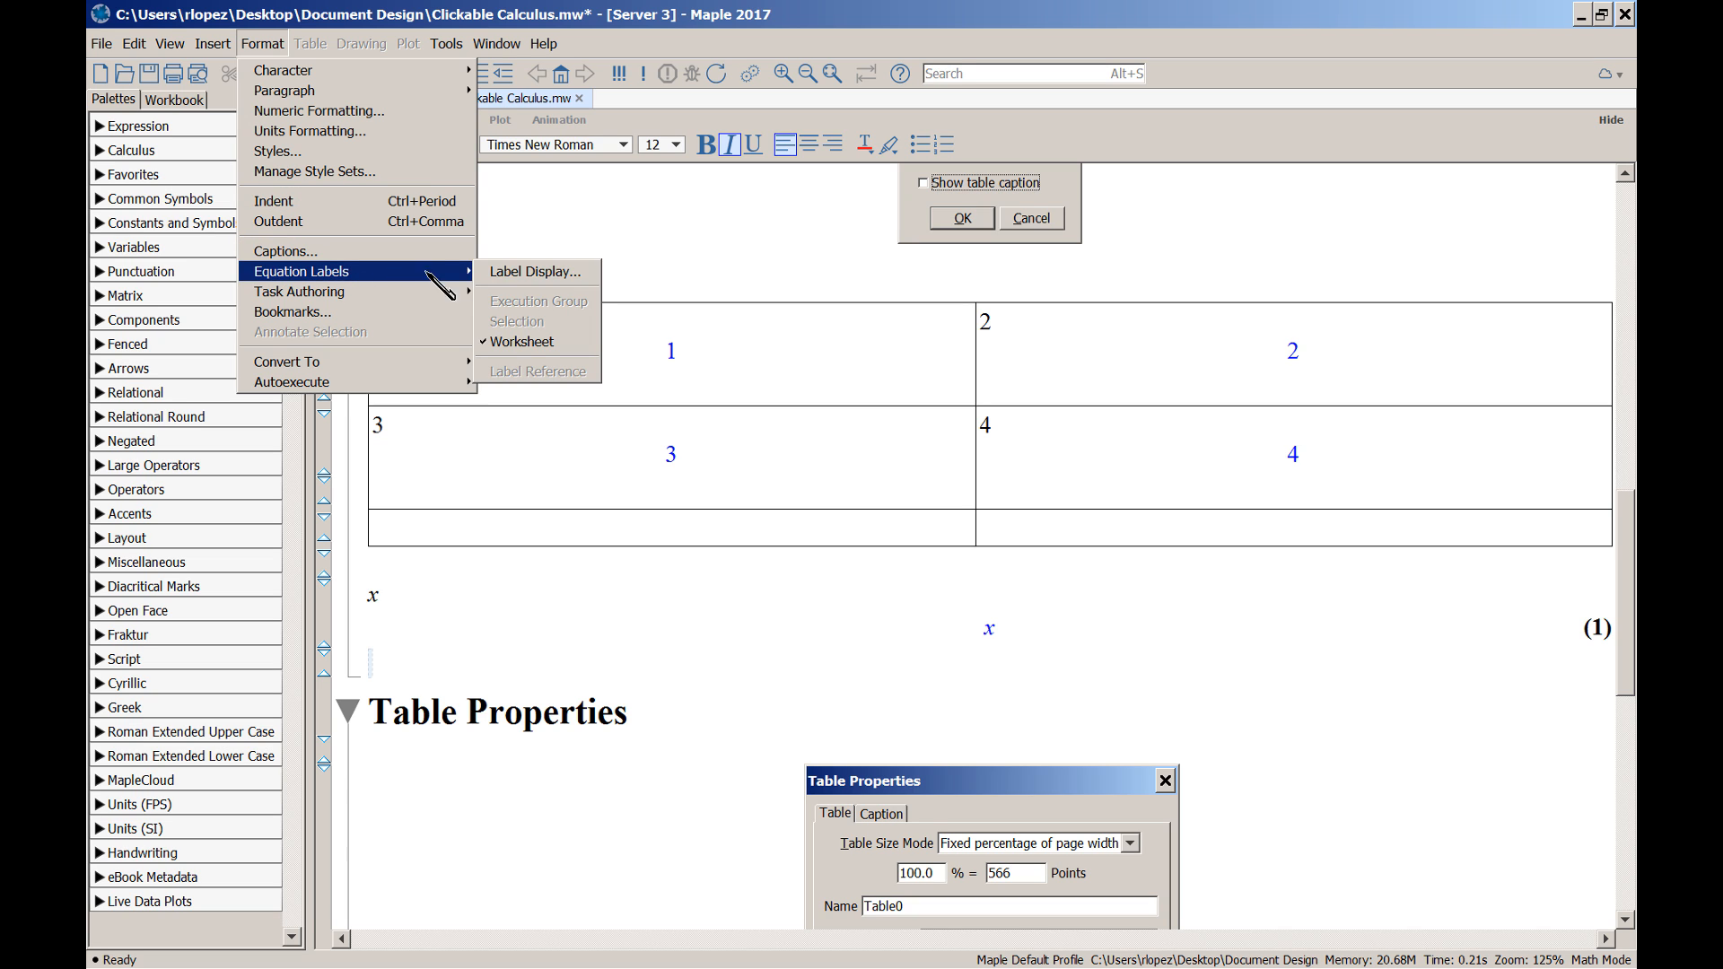
pyautogui.click(552, 272)
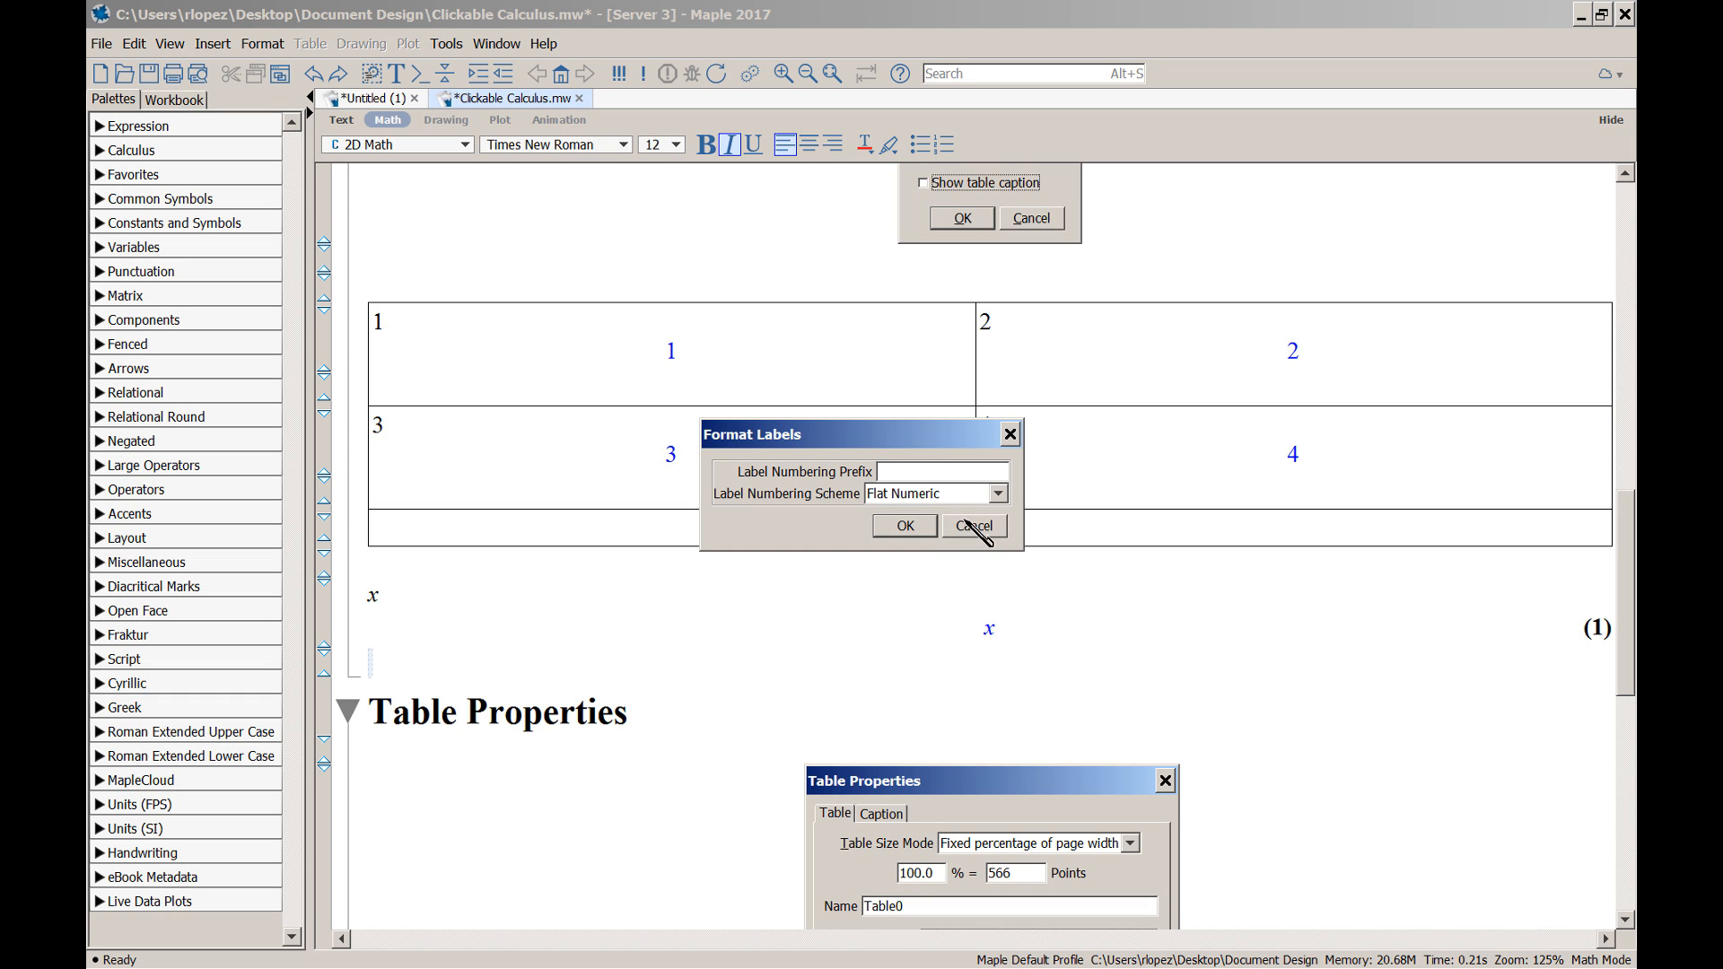
# Change the label numbering scheme to Sections Numeric, relabelling the x output as (10.1)
pyautogui.click(998, 494)
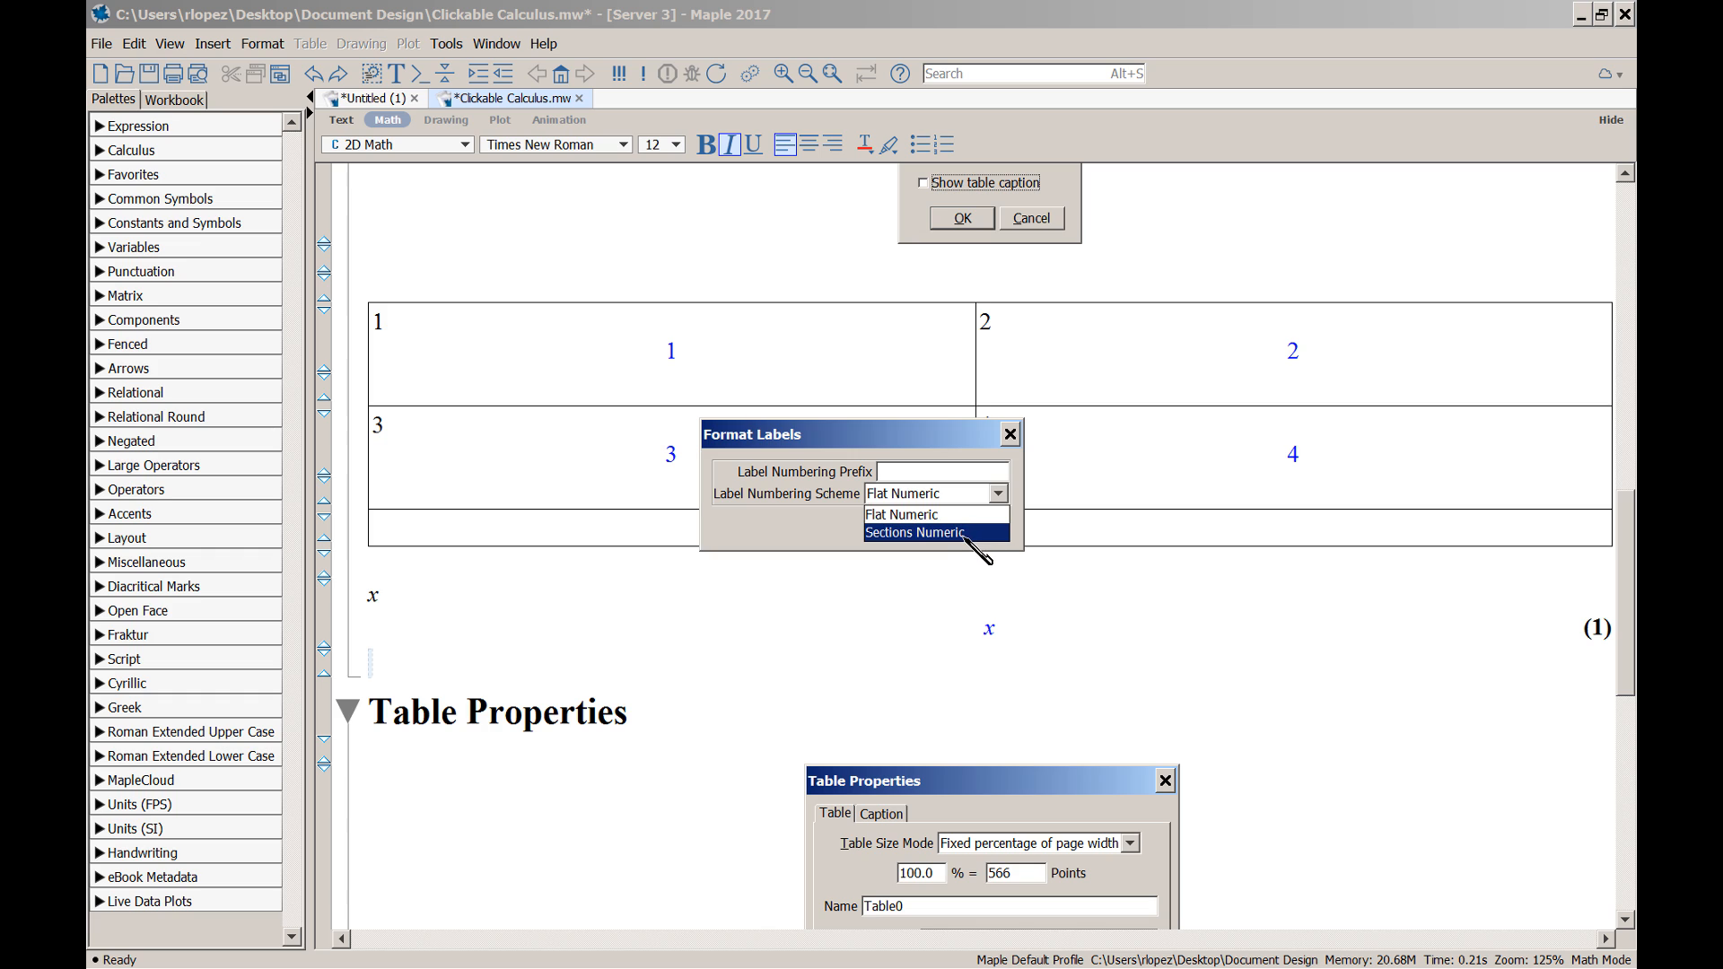
pyautogui.click(966, 533)
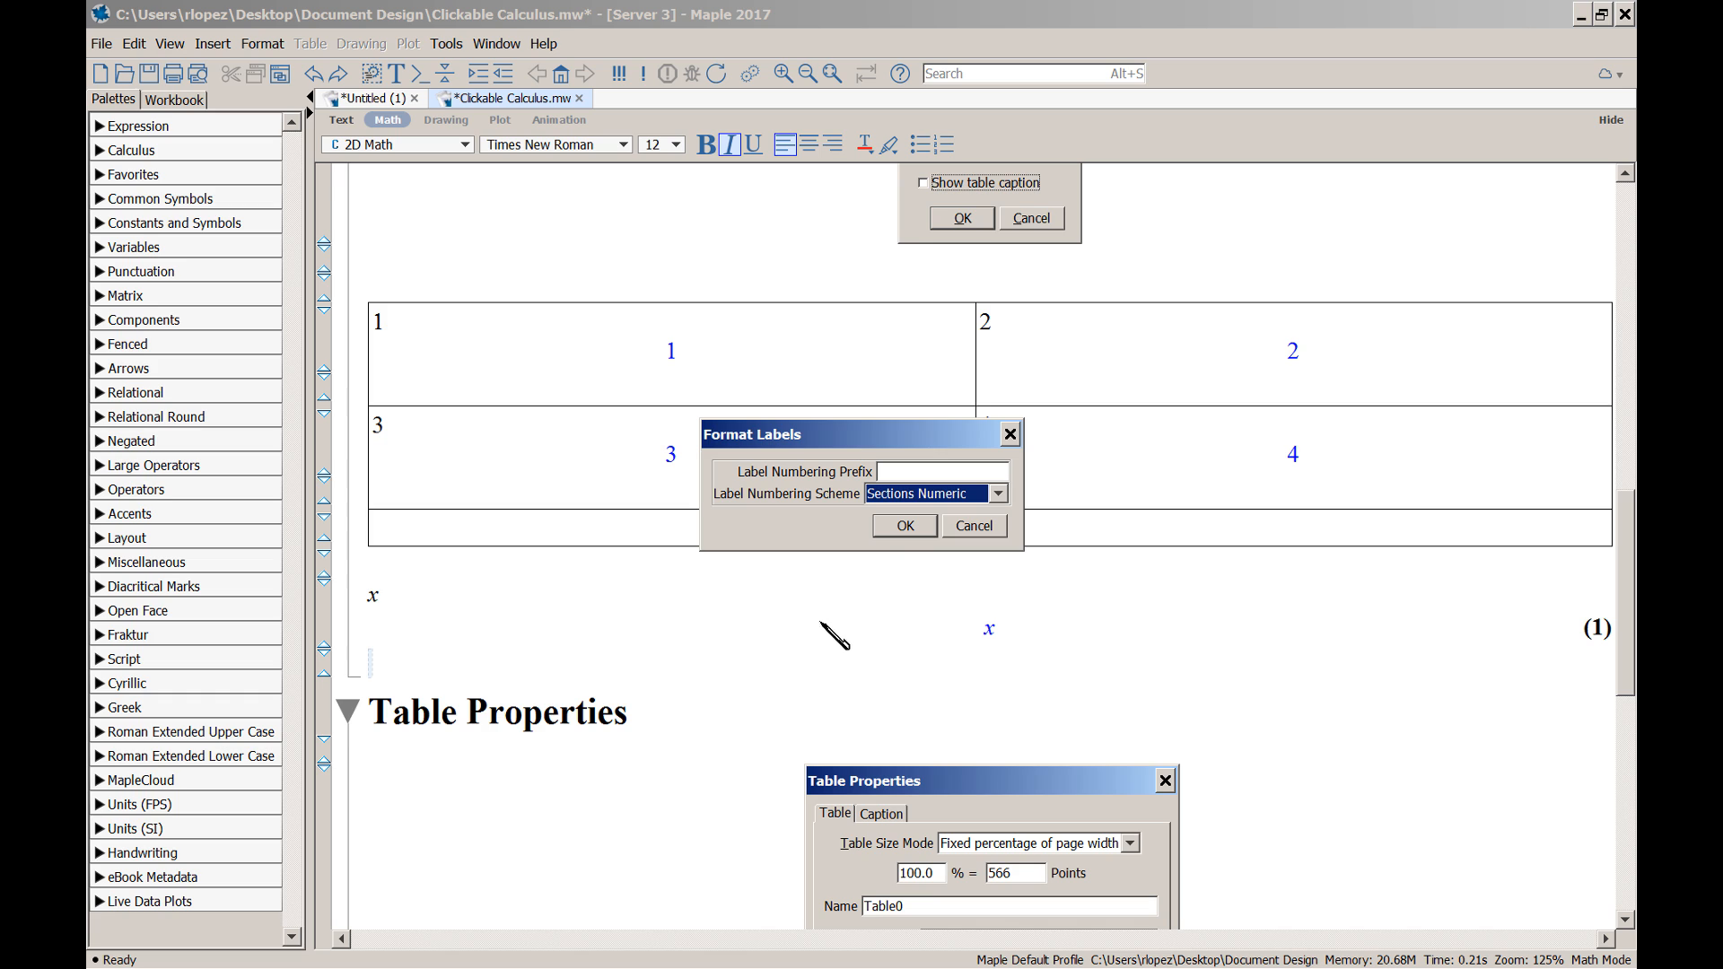
pyautogui.click(906, 526)
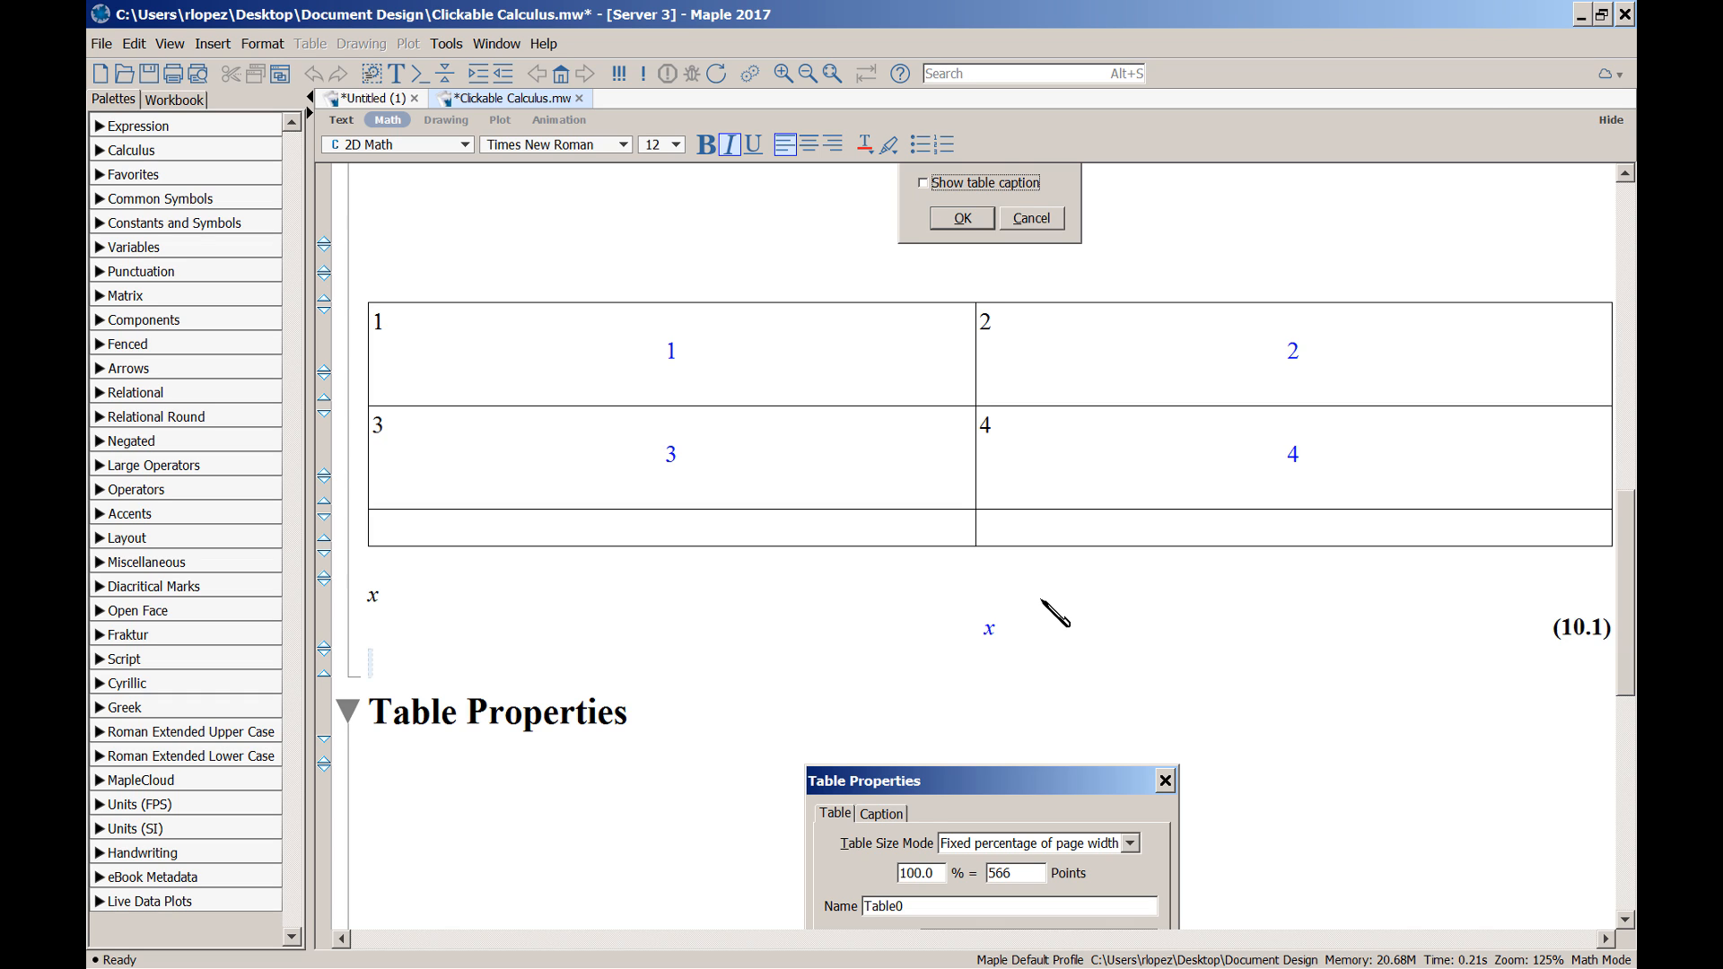
# Give equation labels the numbering prefix ABC so the x output reads (ABC10.1)
pyautogui.click(262, 47)
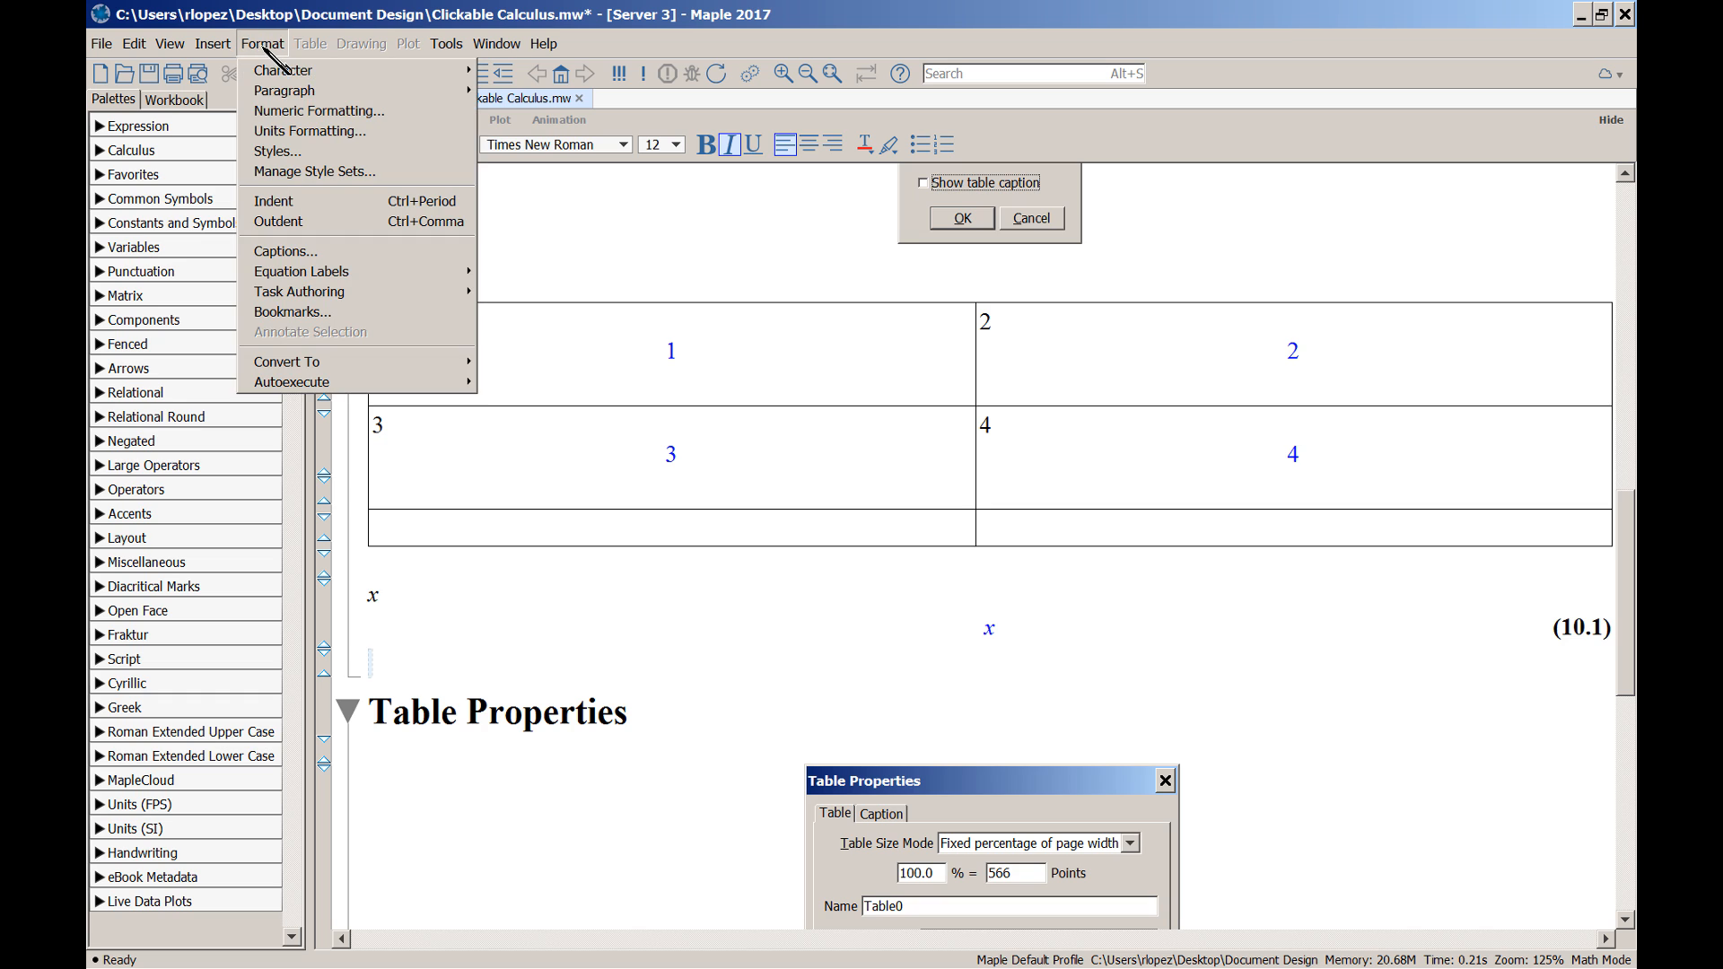
pyautogui.moveTo(339, 274)
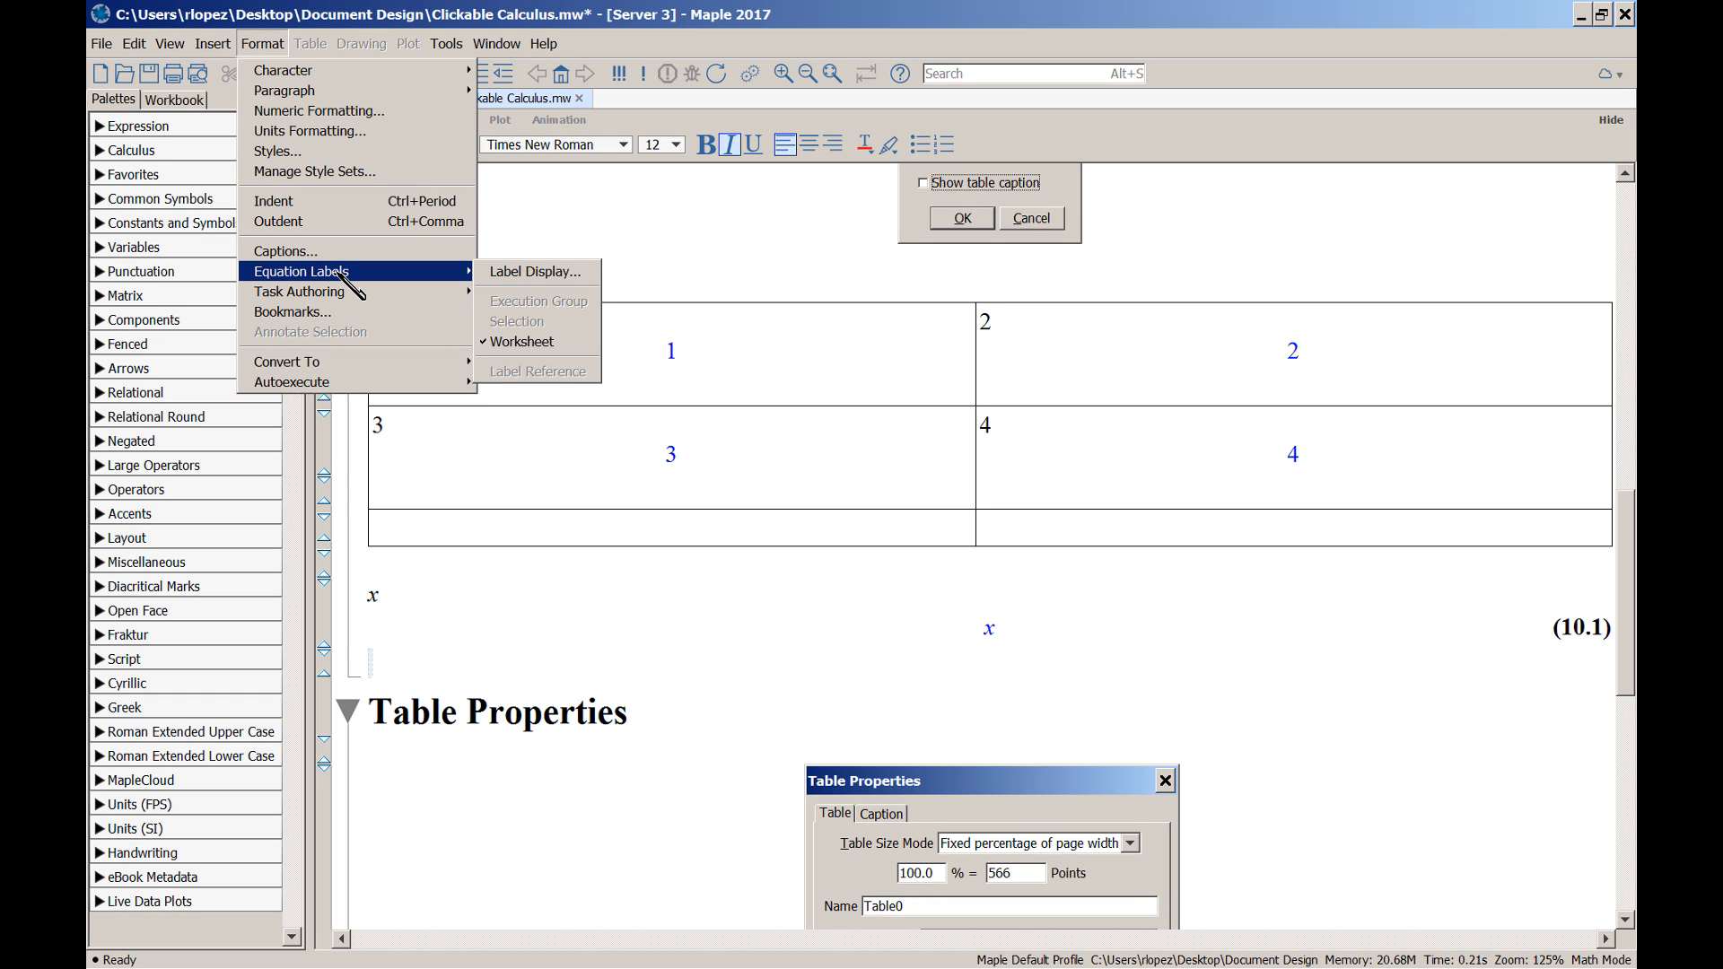
pyautogui.click(560, 280)
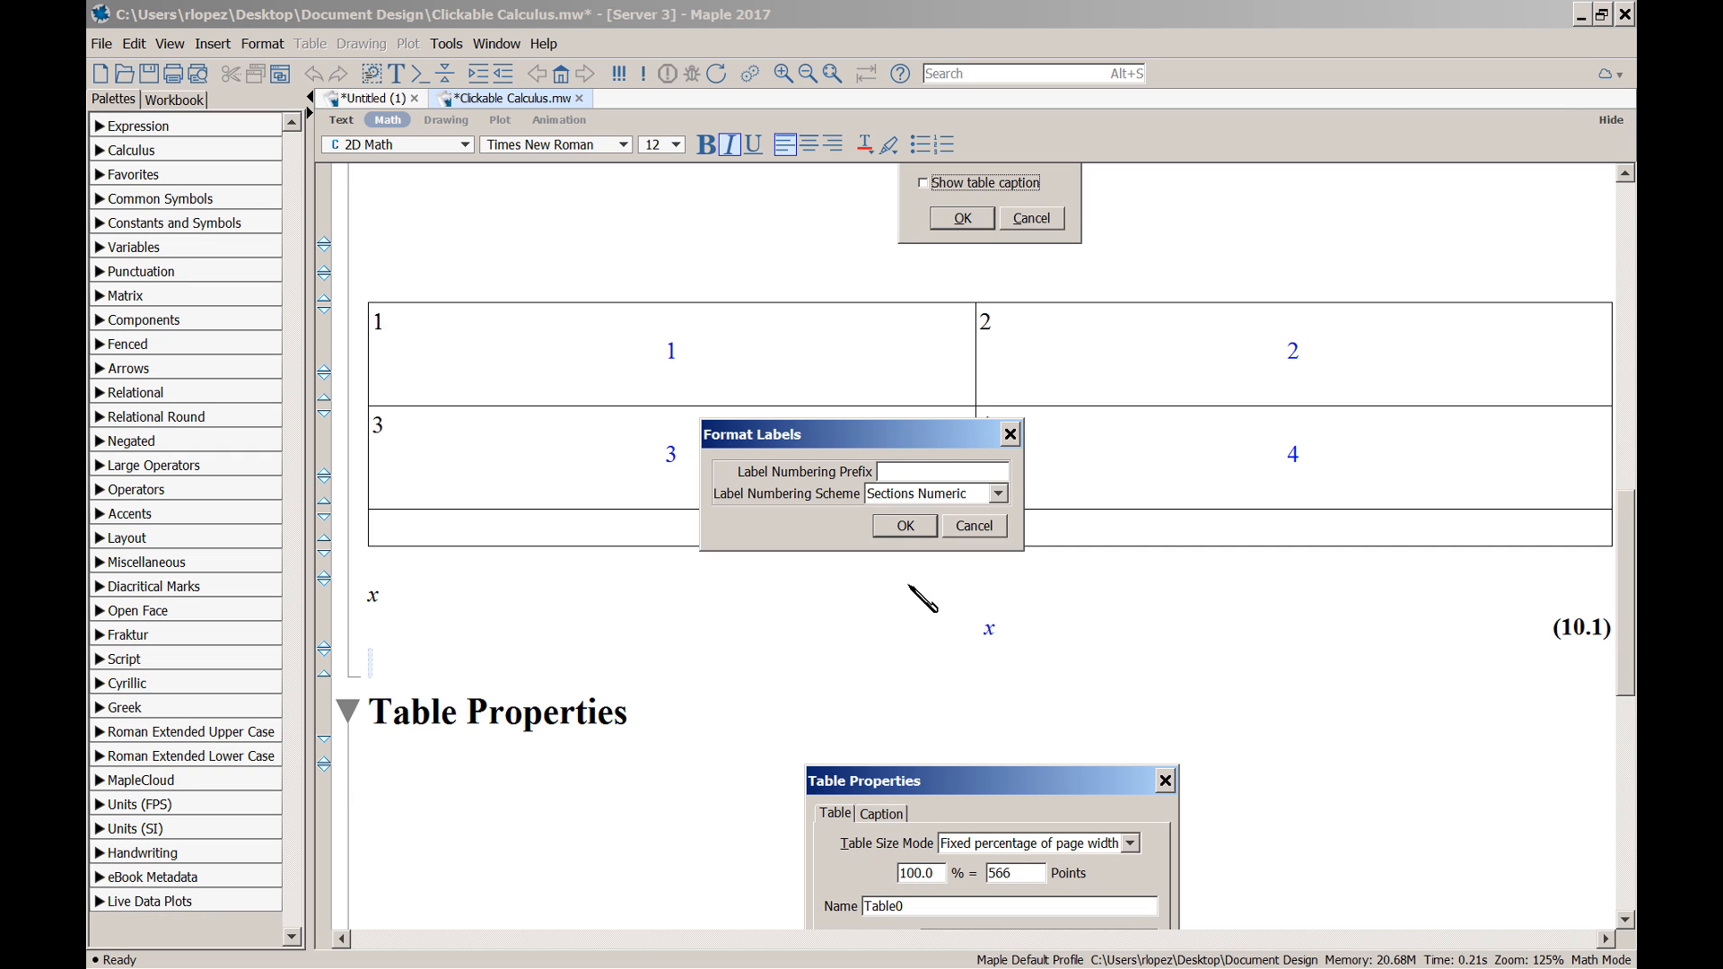
pyautogui.write('ABC')
pyautogui.click(906, 526)
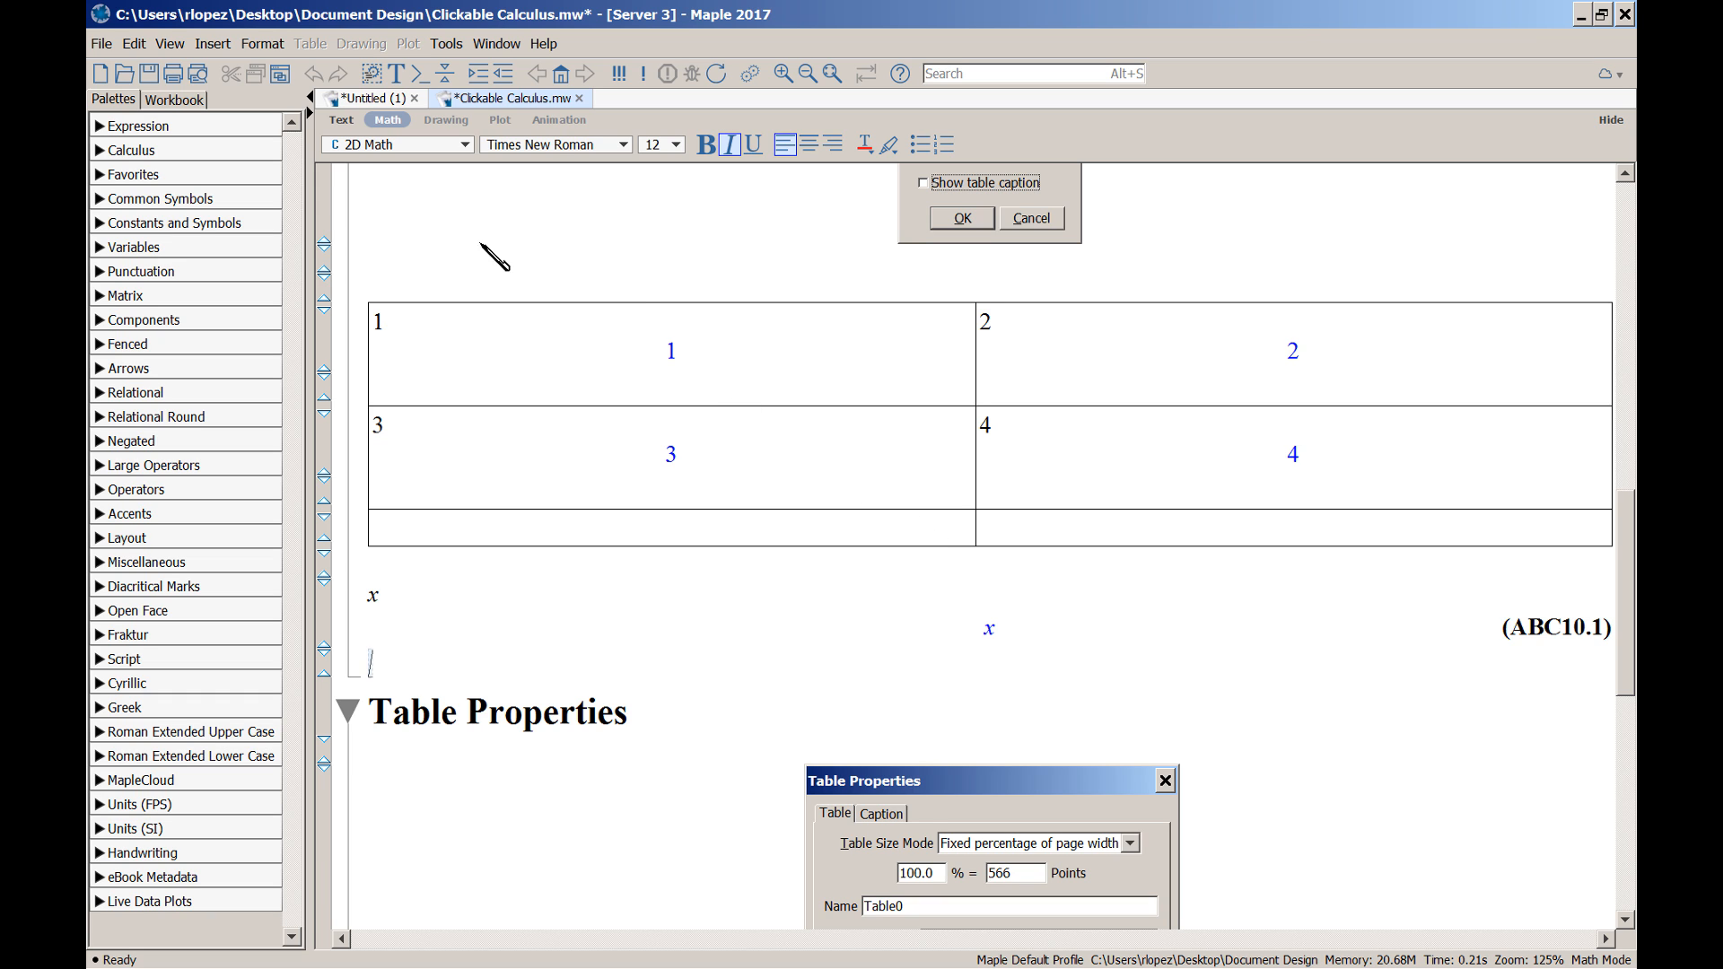
# Set the equation label numbering scheme back to Flat Numeric
pyautogui.click(262, 44)
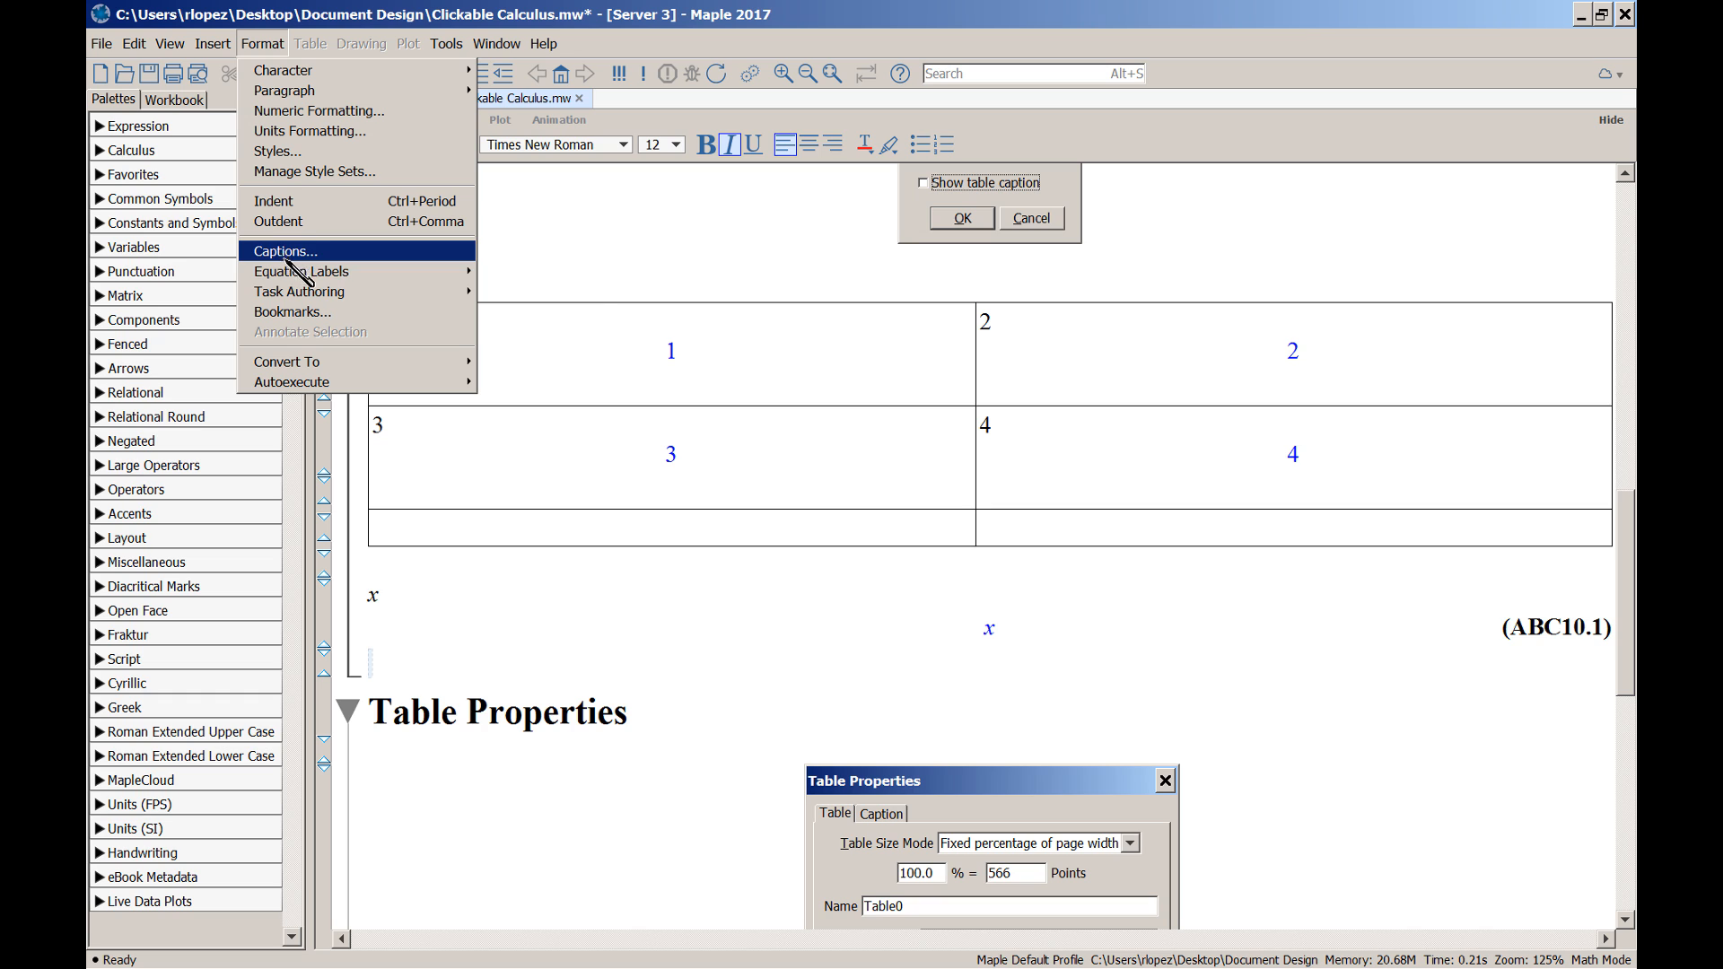
pyautogui.moveTo(408, 274)
pyautogui.click(558, 289)
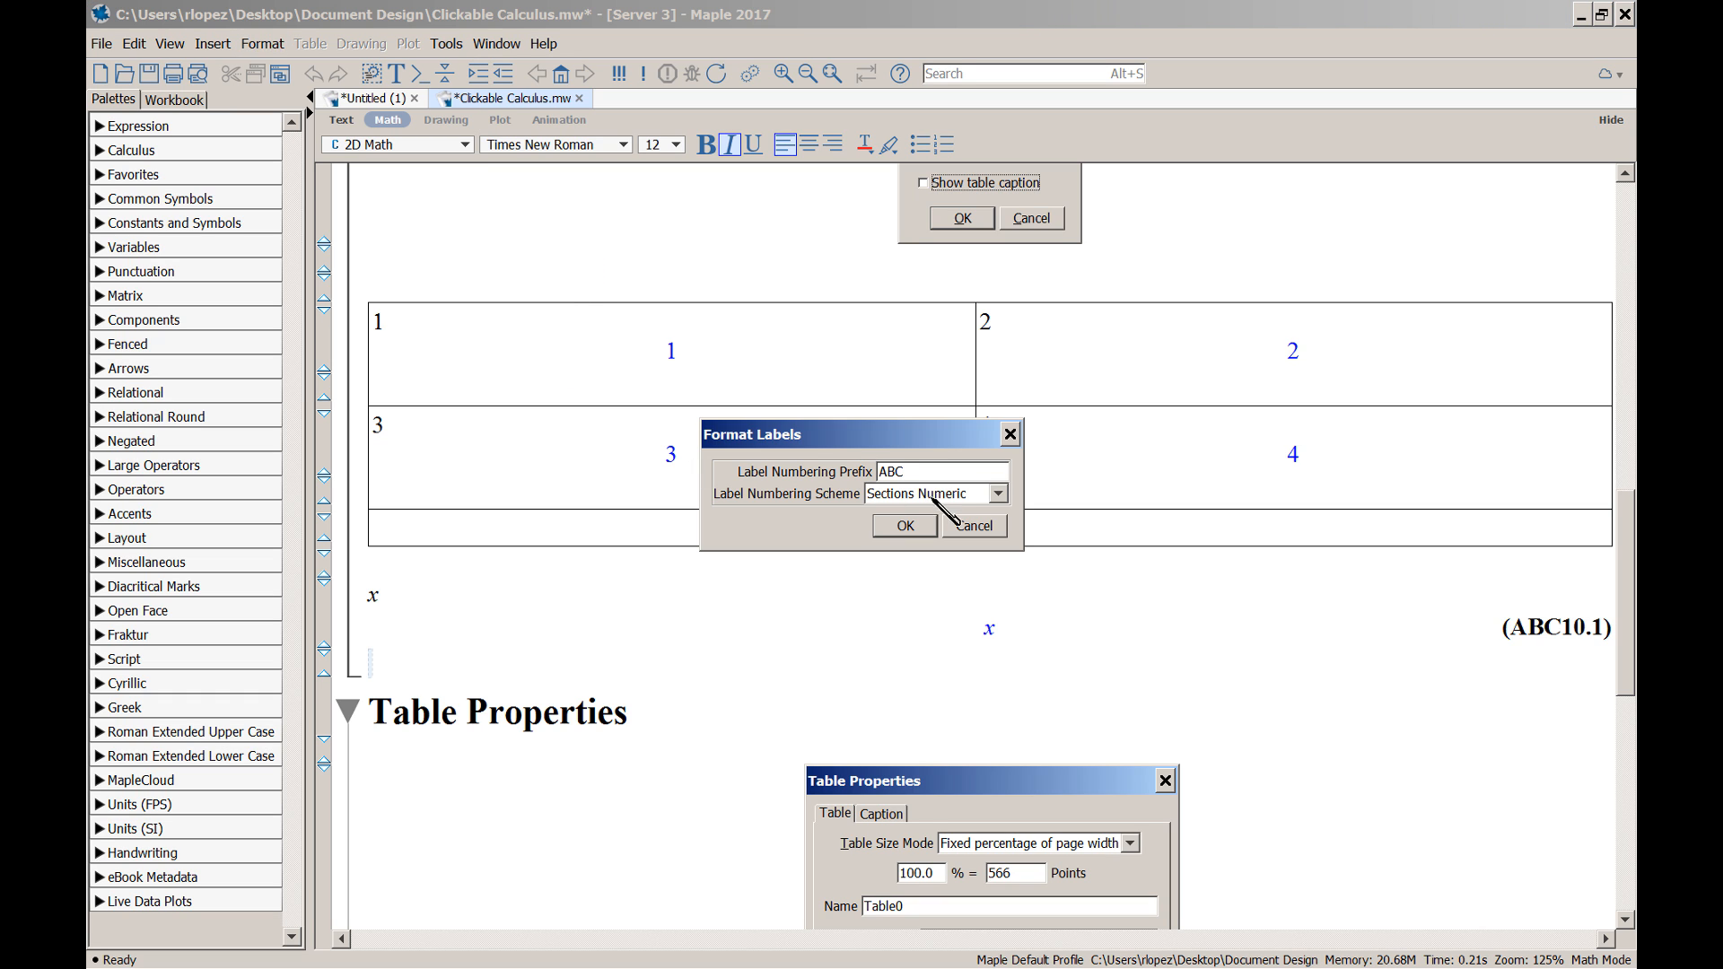
pyautogui.click(998, 494)
pyautogui.click(993, 517)
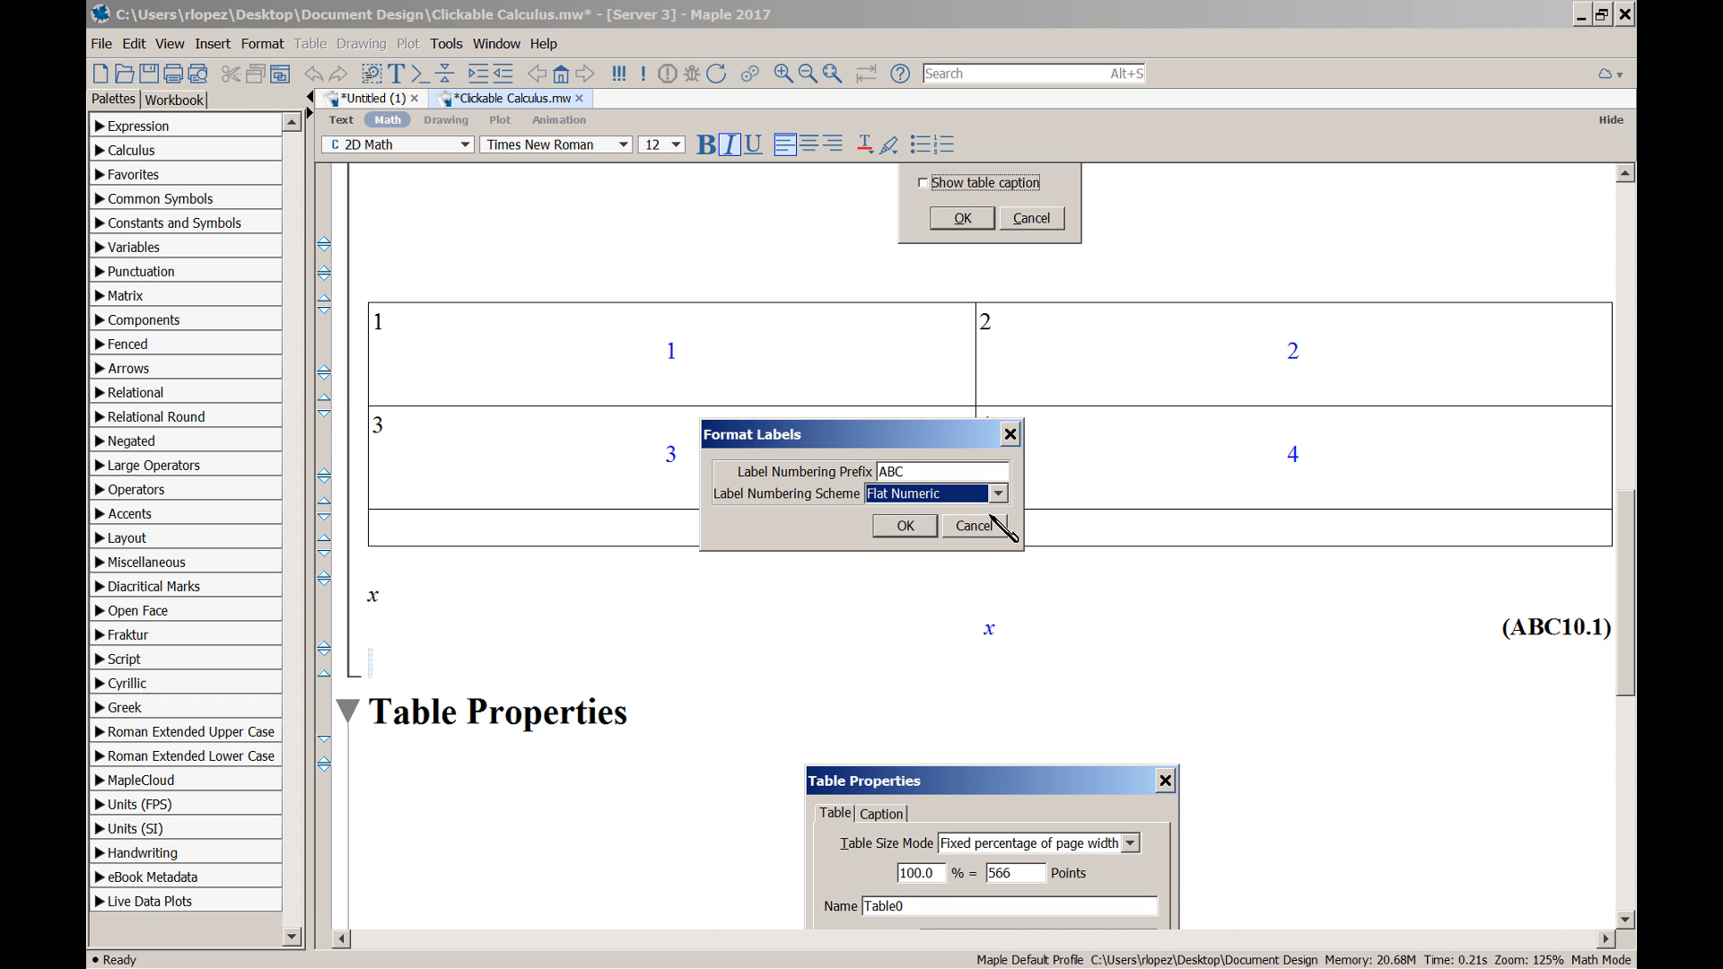
pyautogui.click(900, 535)
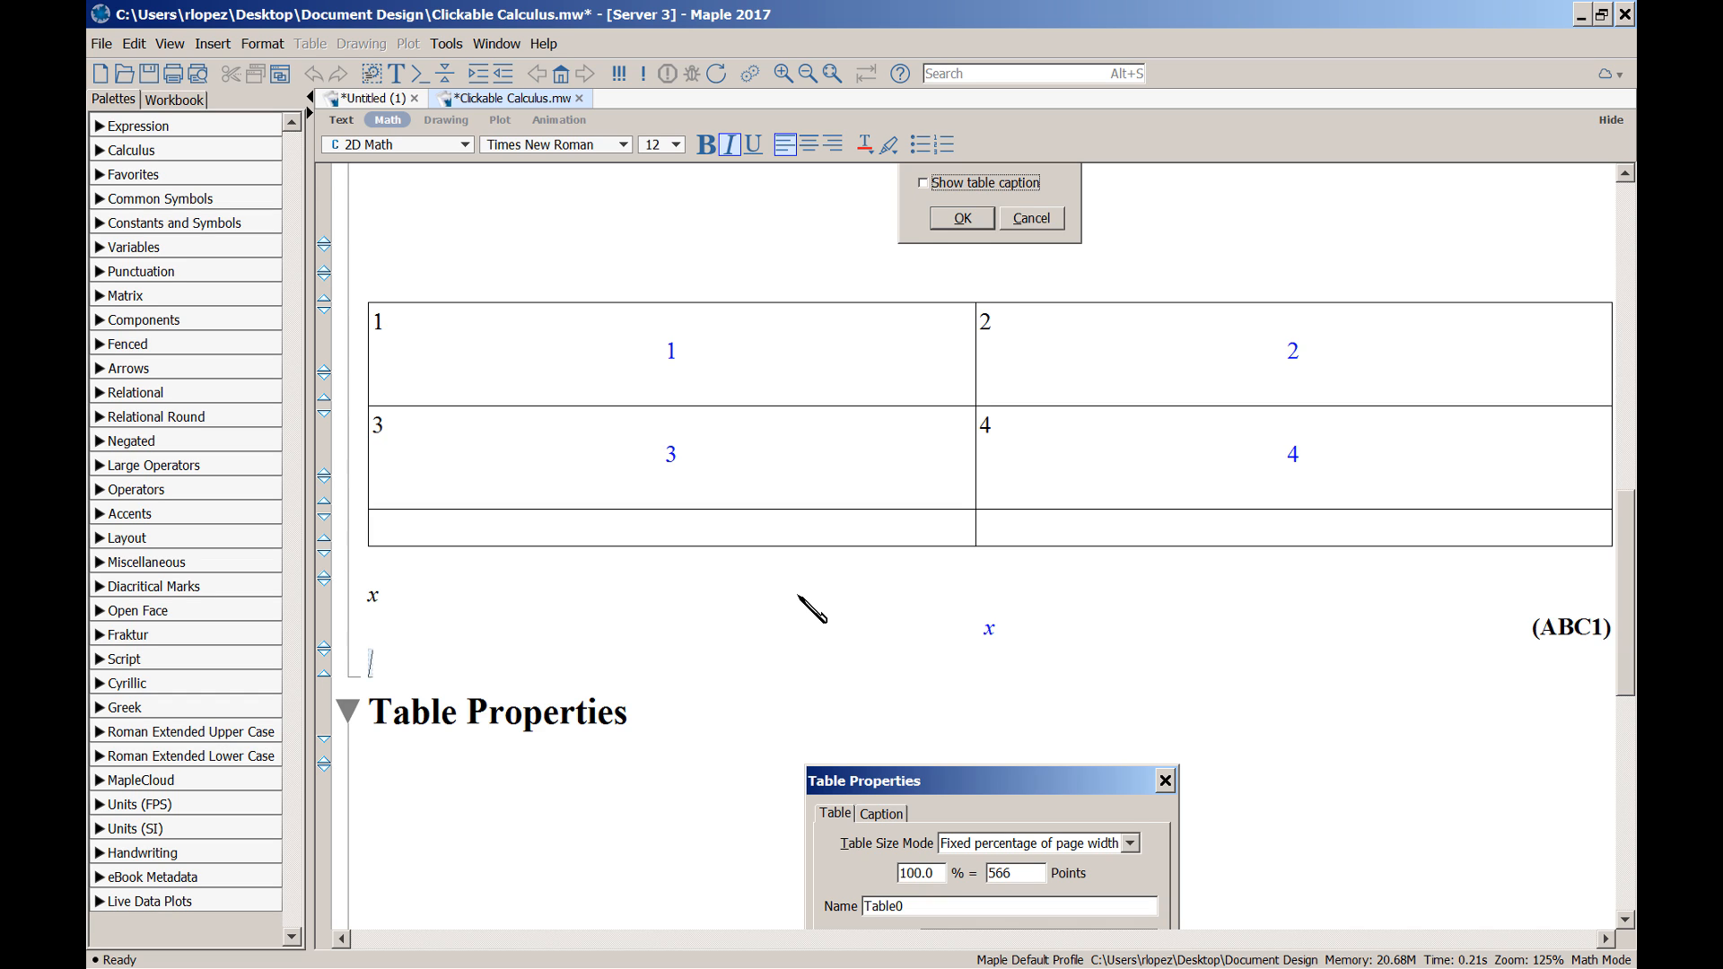
# Delete the ABC label prefix so the x output reads plain (1)
pyautogui.click(261, 45)
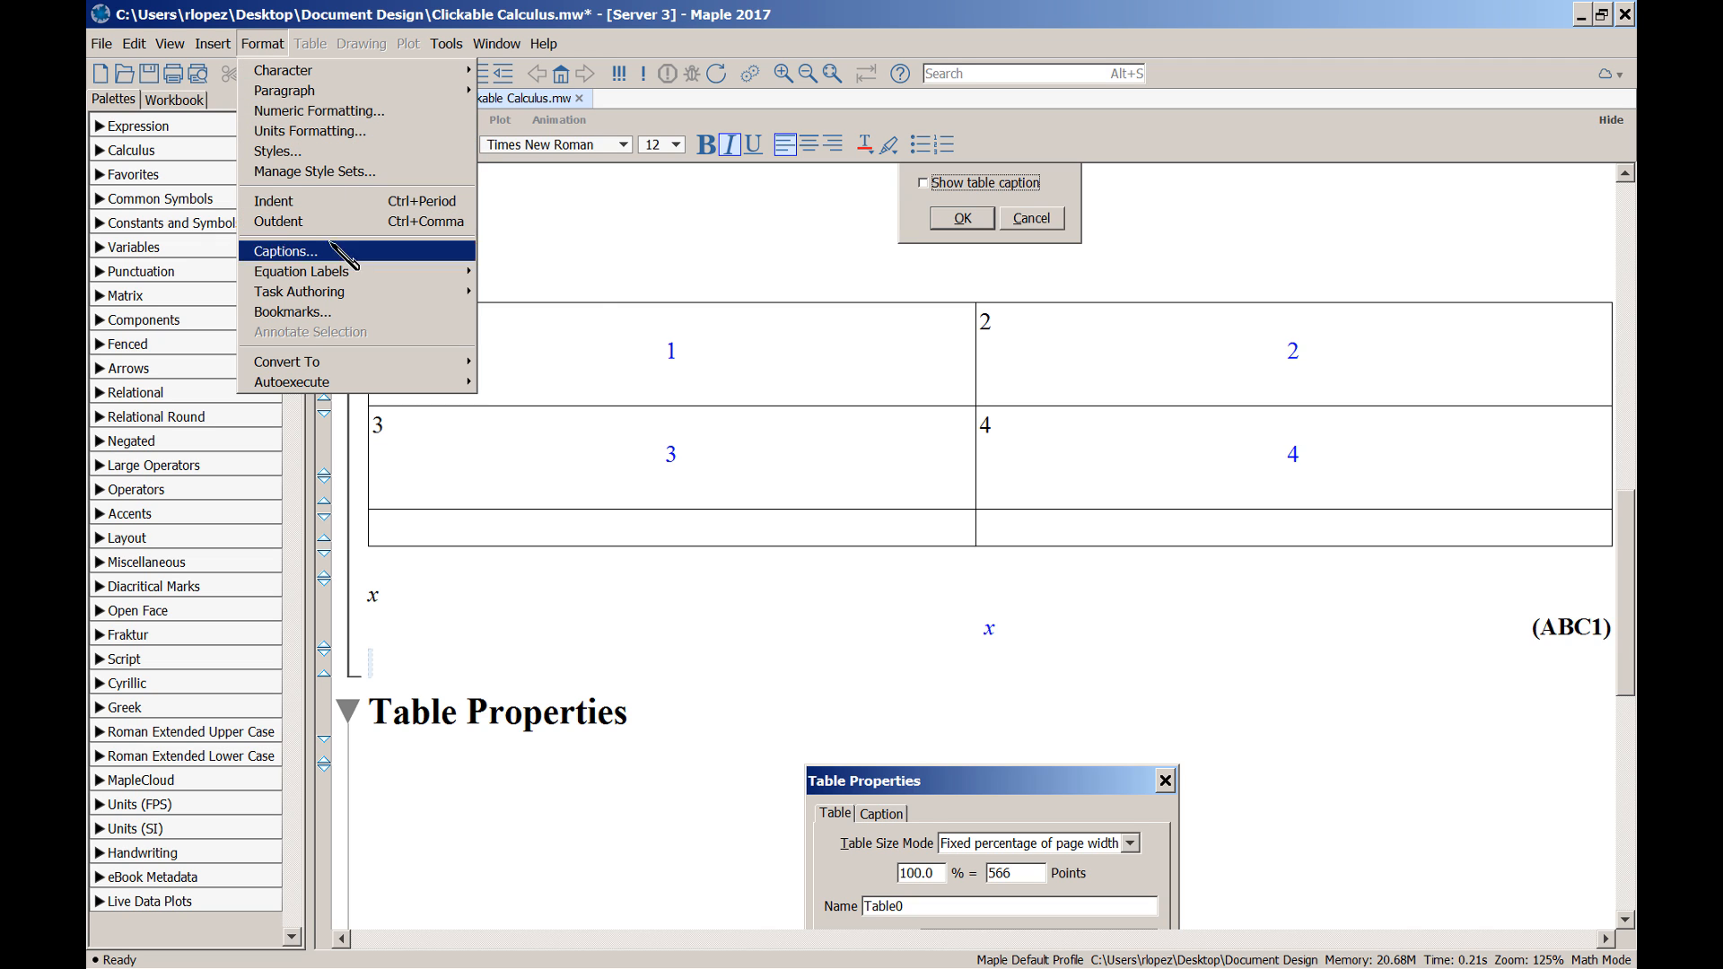
pyautogui.moveTo(375, 272)
pyautogui.click(516, 275)
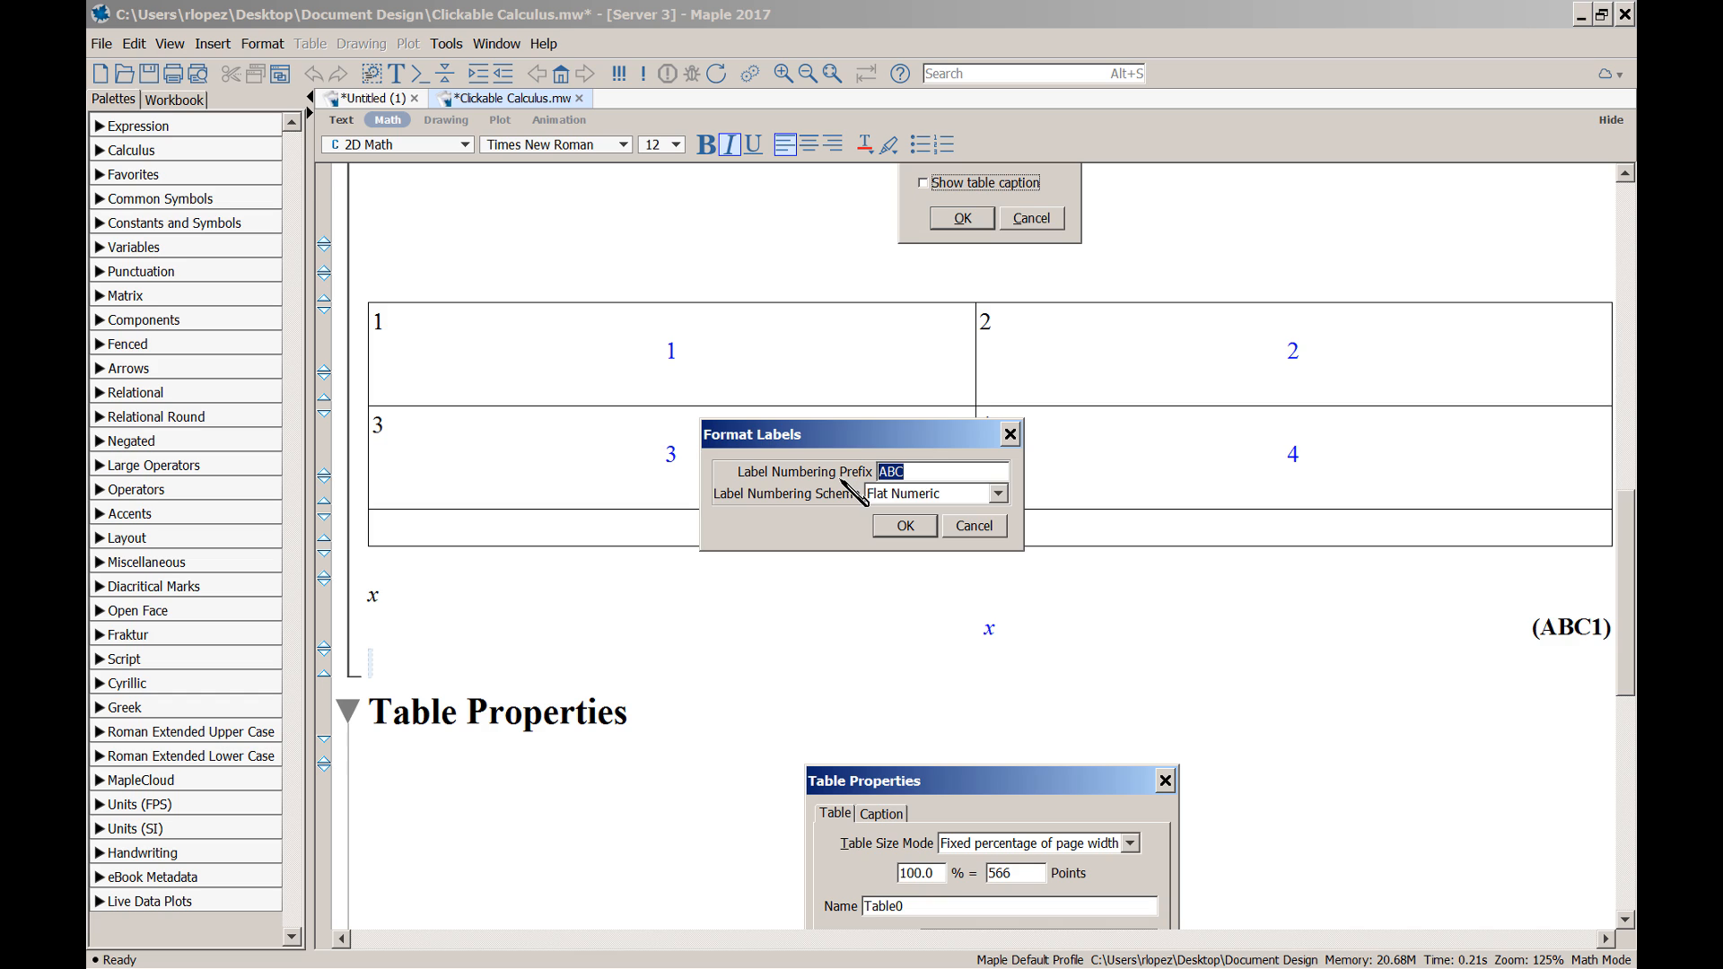
pyautogui.press('BackSpace')
pyautogui.click(915, 526)
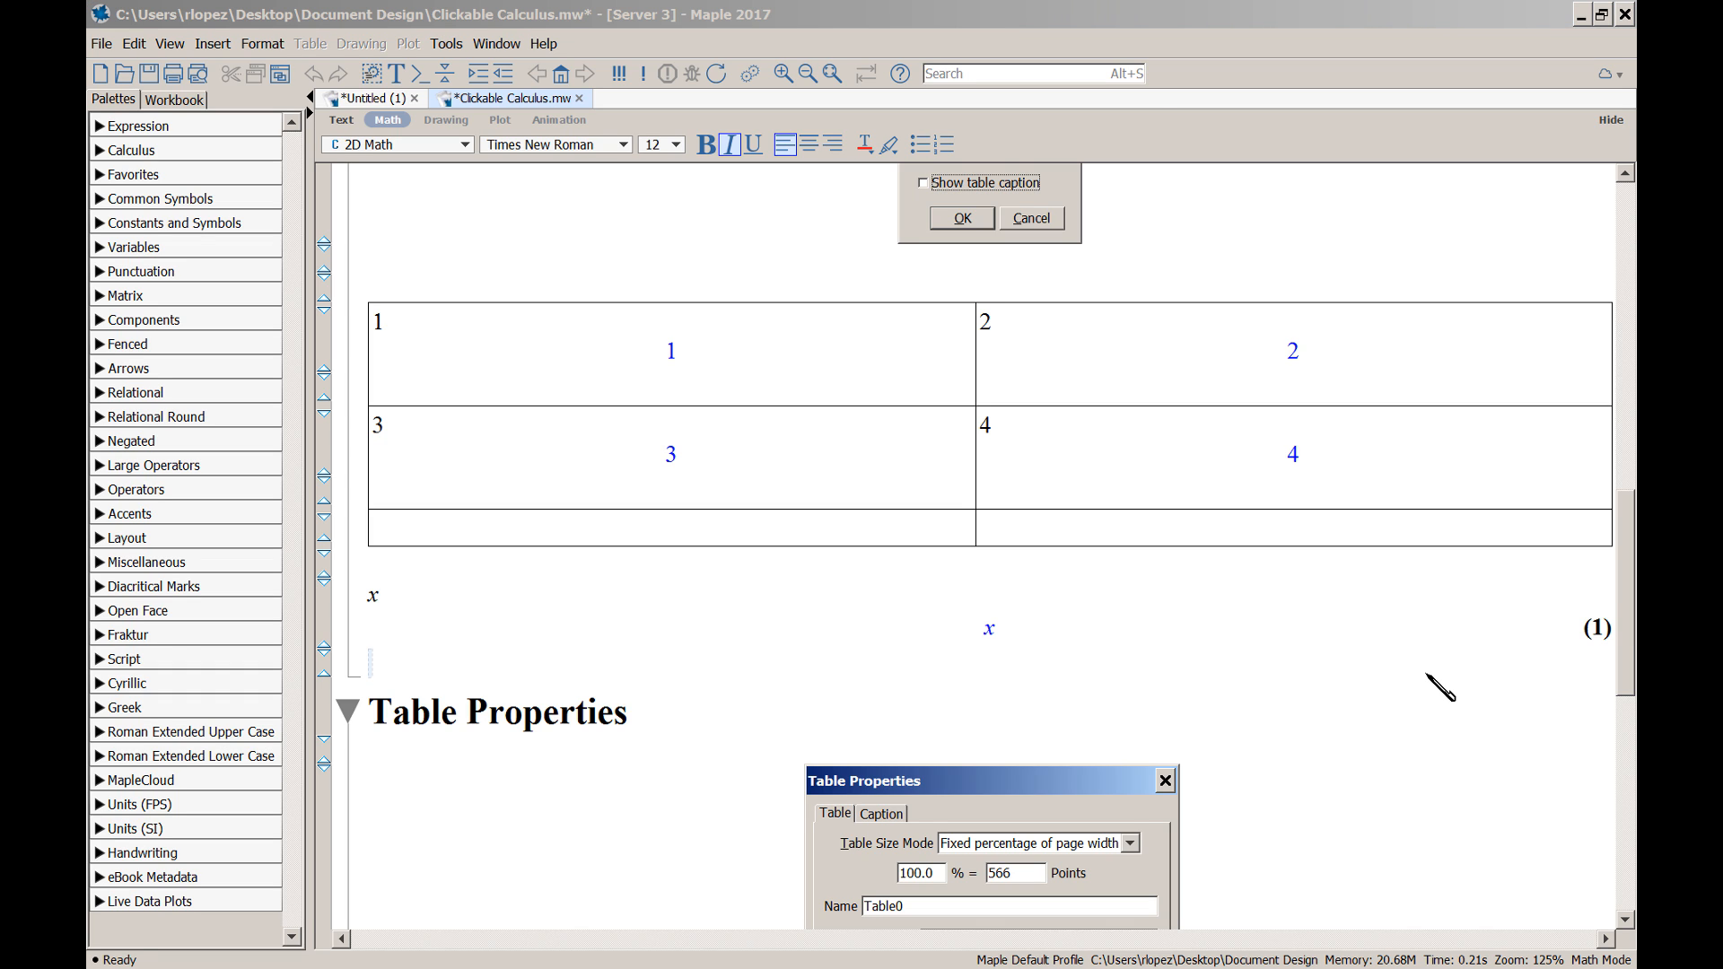
# Open Table Properties for the 1–4 table (Table13) from inside its bottom-left cell
pyautogui.moveTo(1628, 615); pyautogui.dragTo(1628, 742)
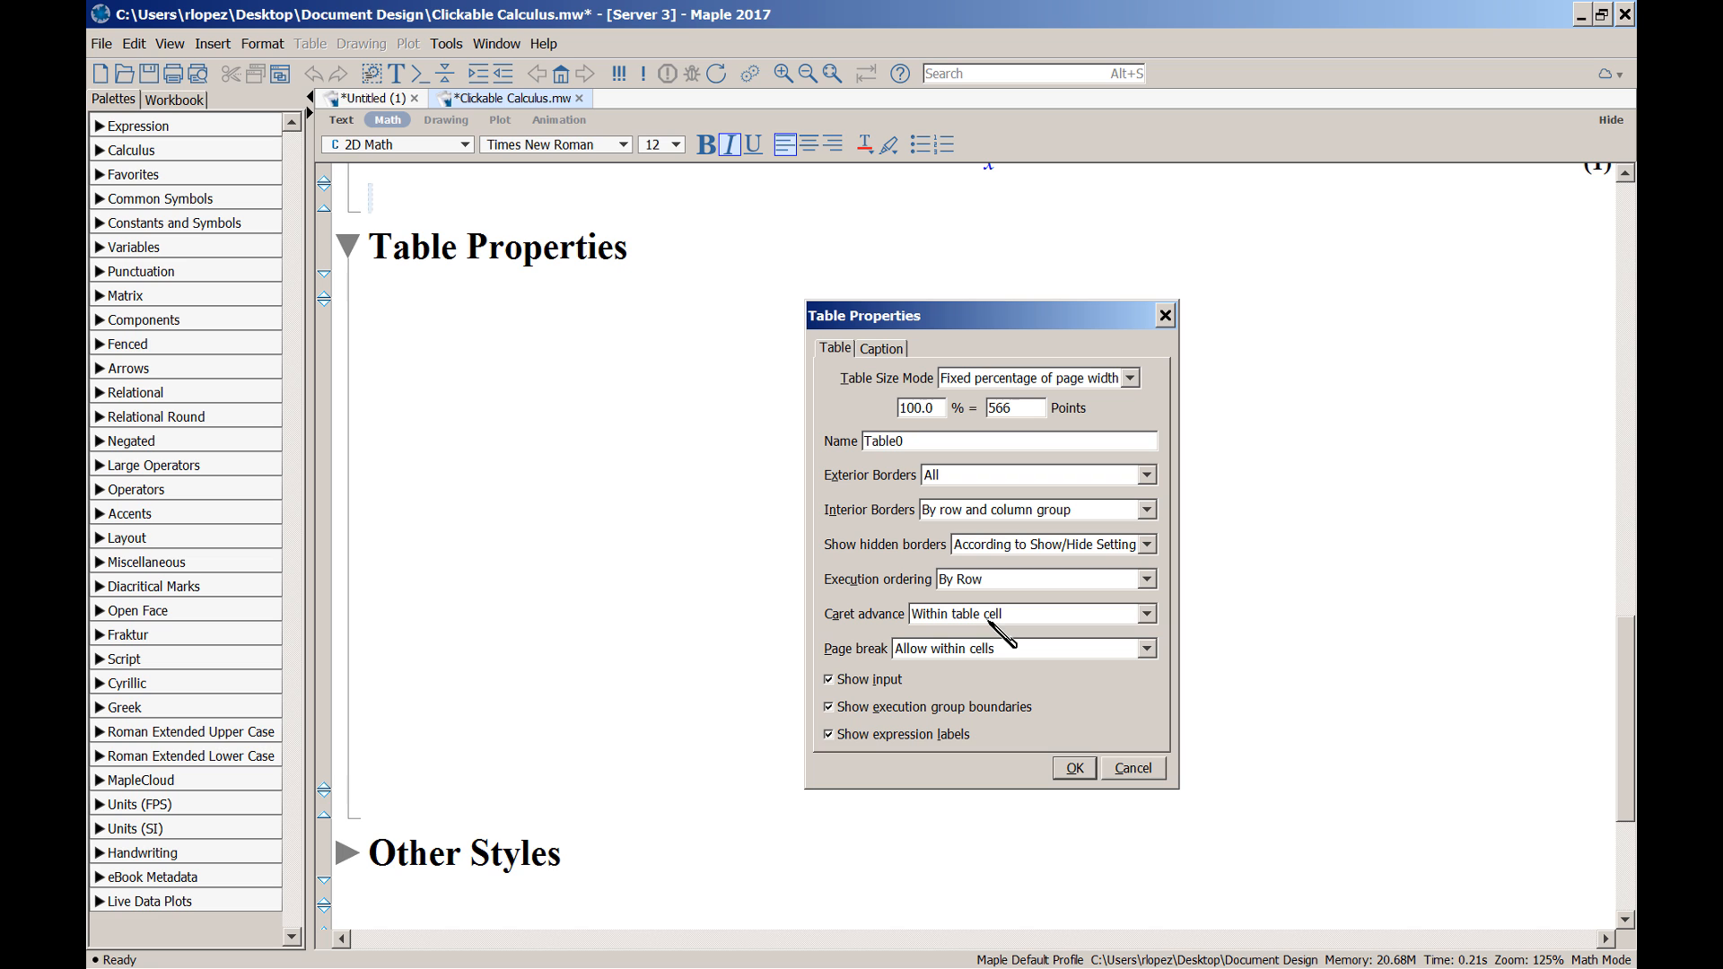
pyautogui.scroll(10, 994, 579)
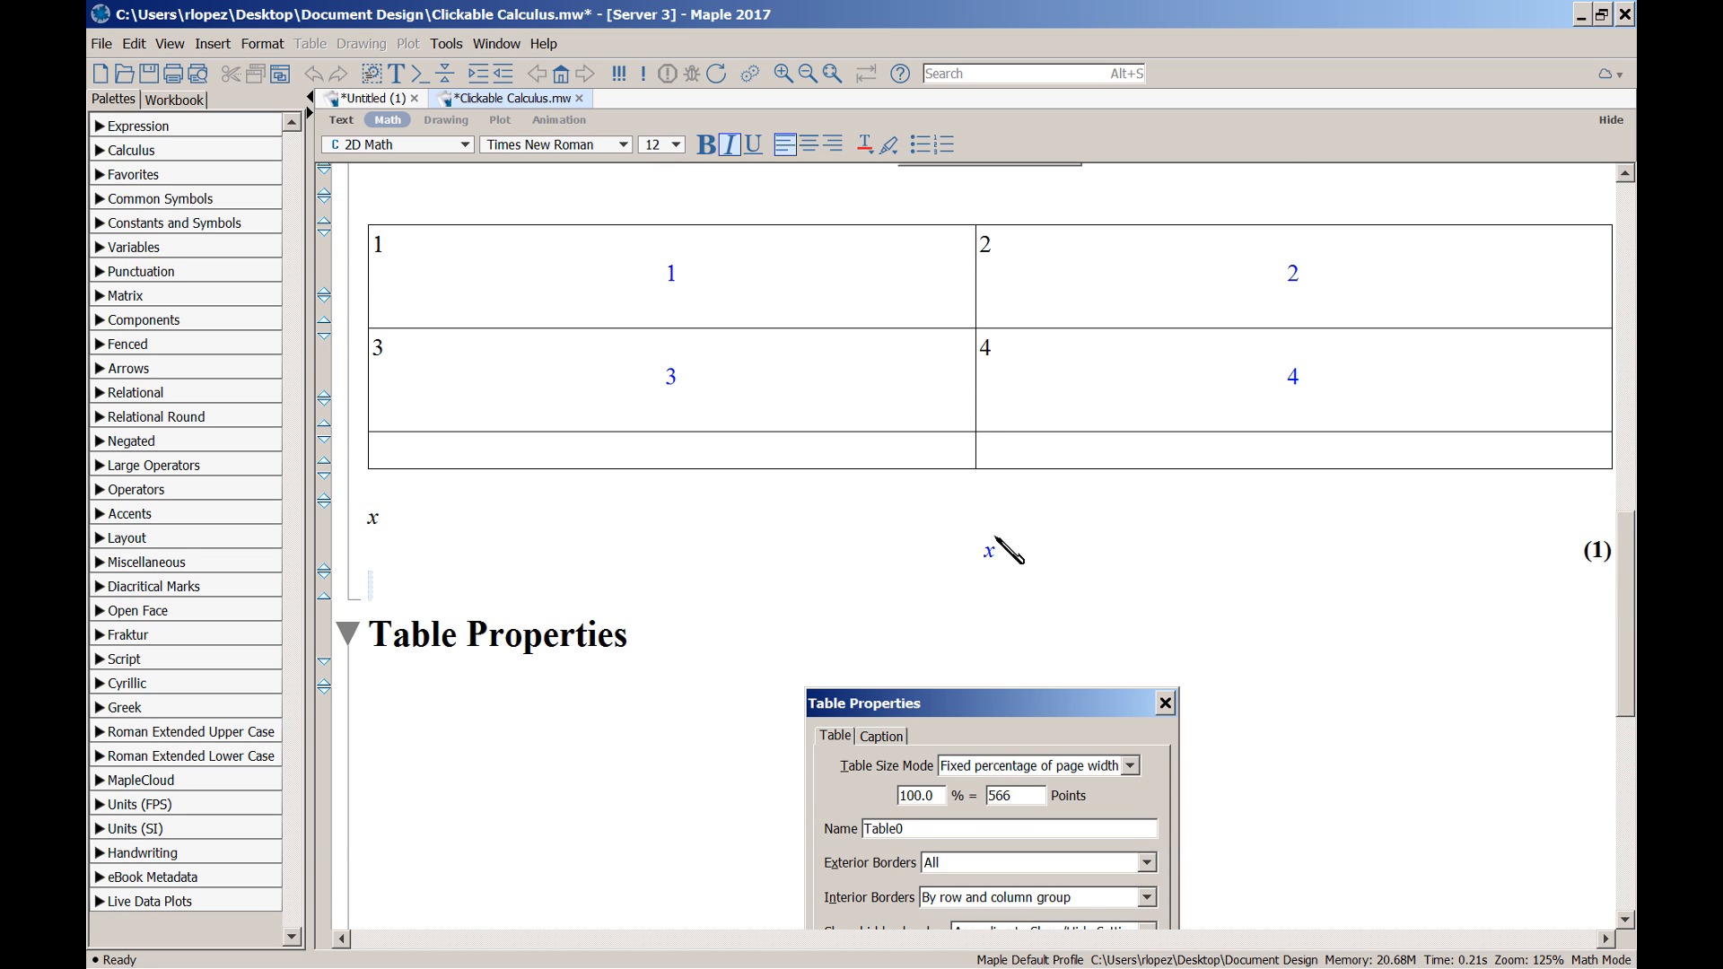
pyautogui.click(908, 458)
pyautogui.hotkey('alt', 'a')
pyautogui.press('p')
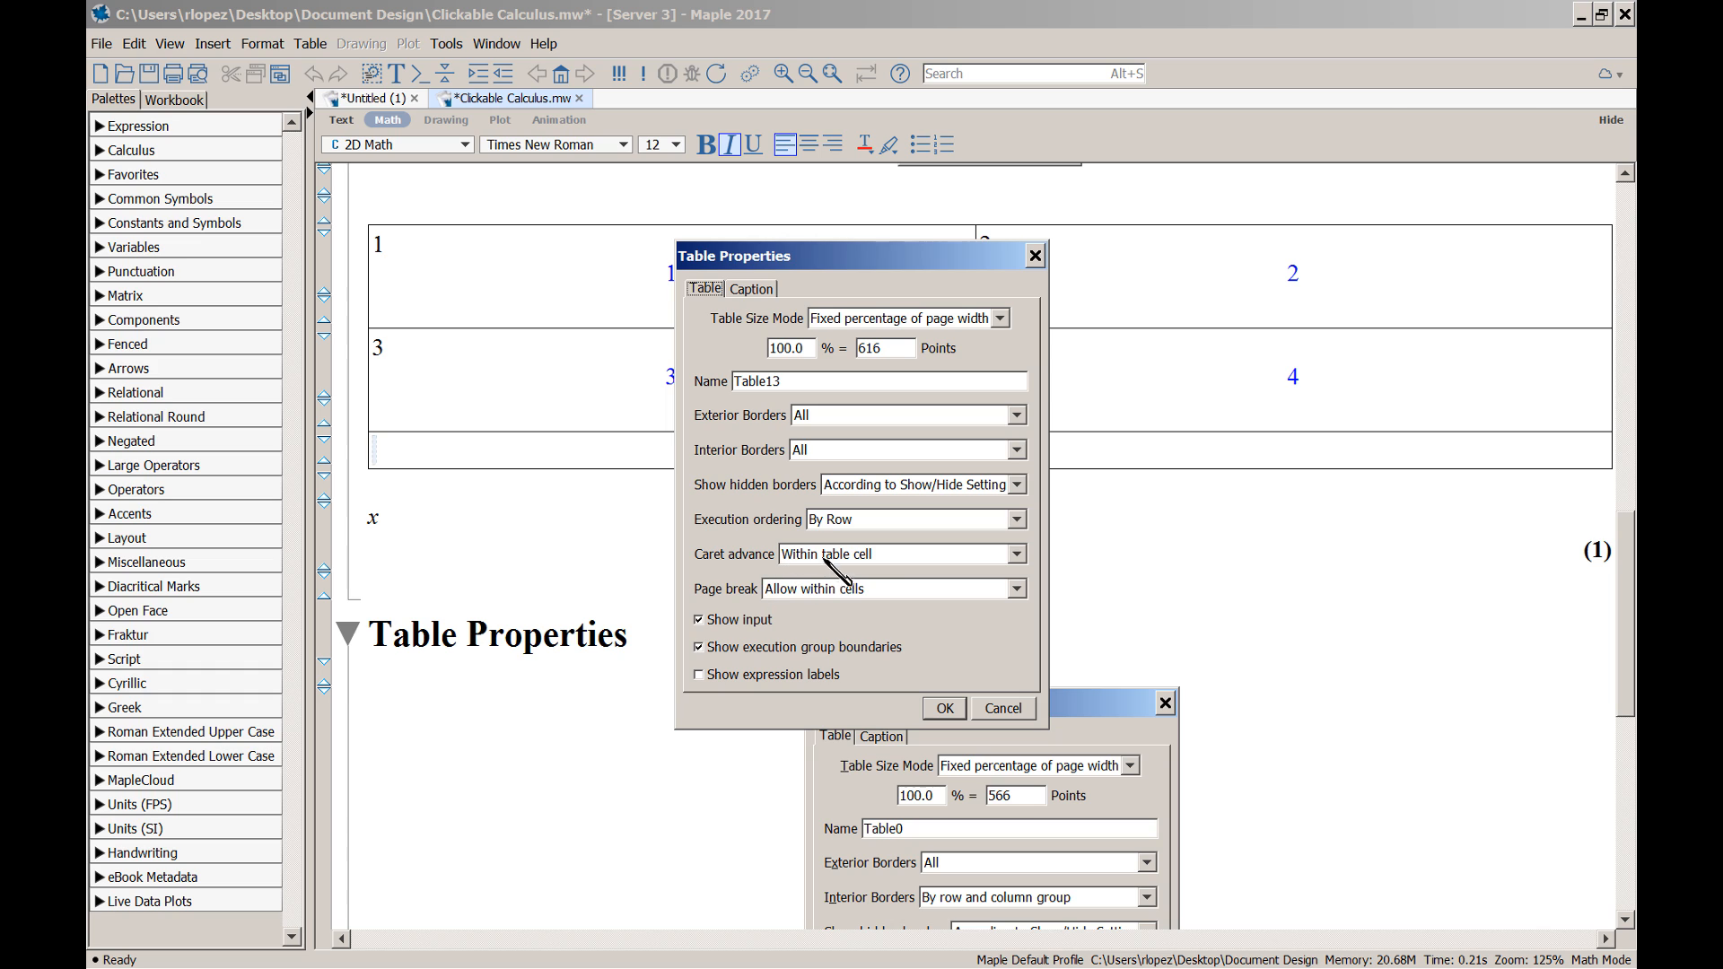
# Set Table13's caret advance to Next executable content and confirm the properties
pyautogui.click(1017, 554)
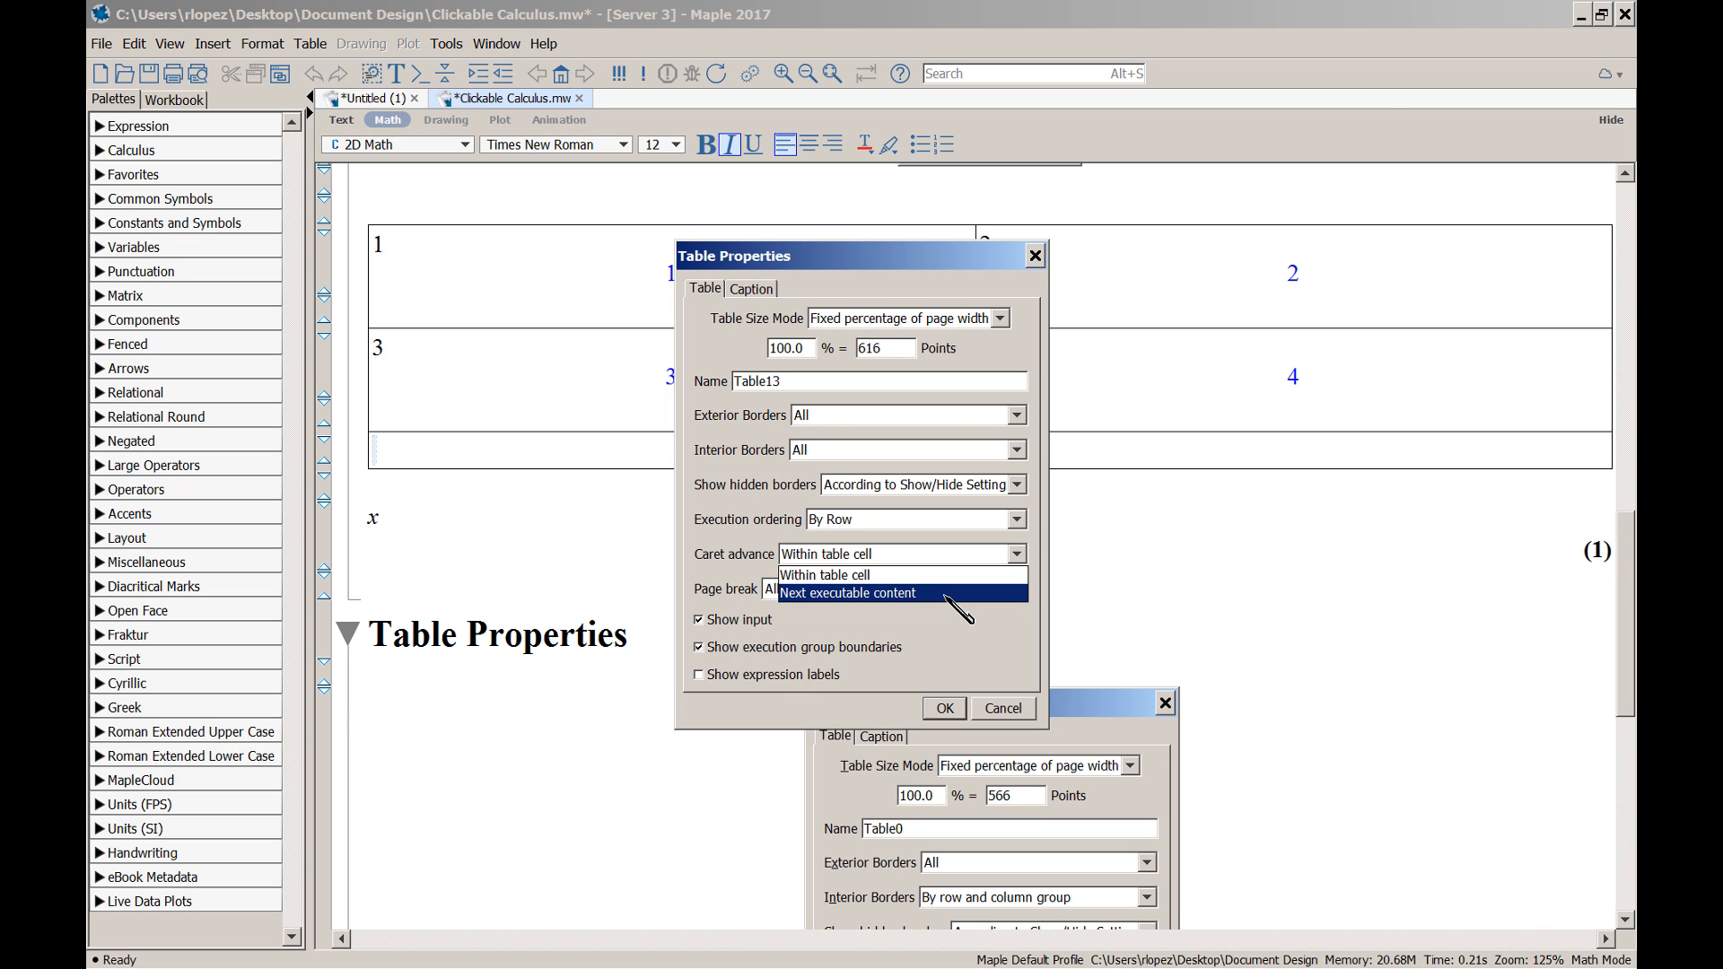
pyautogui.click(911, 572)
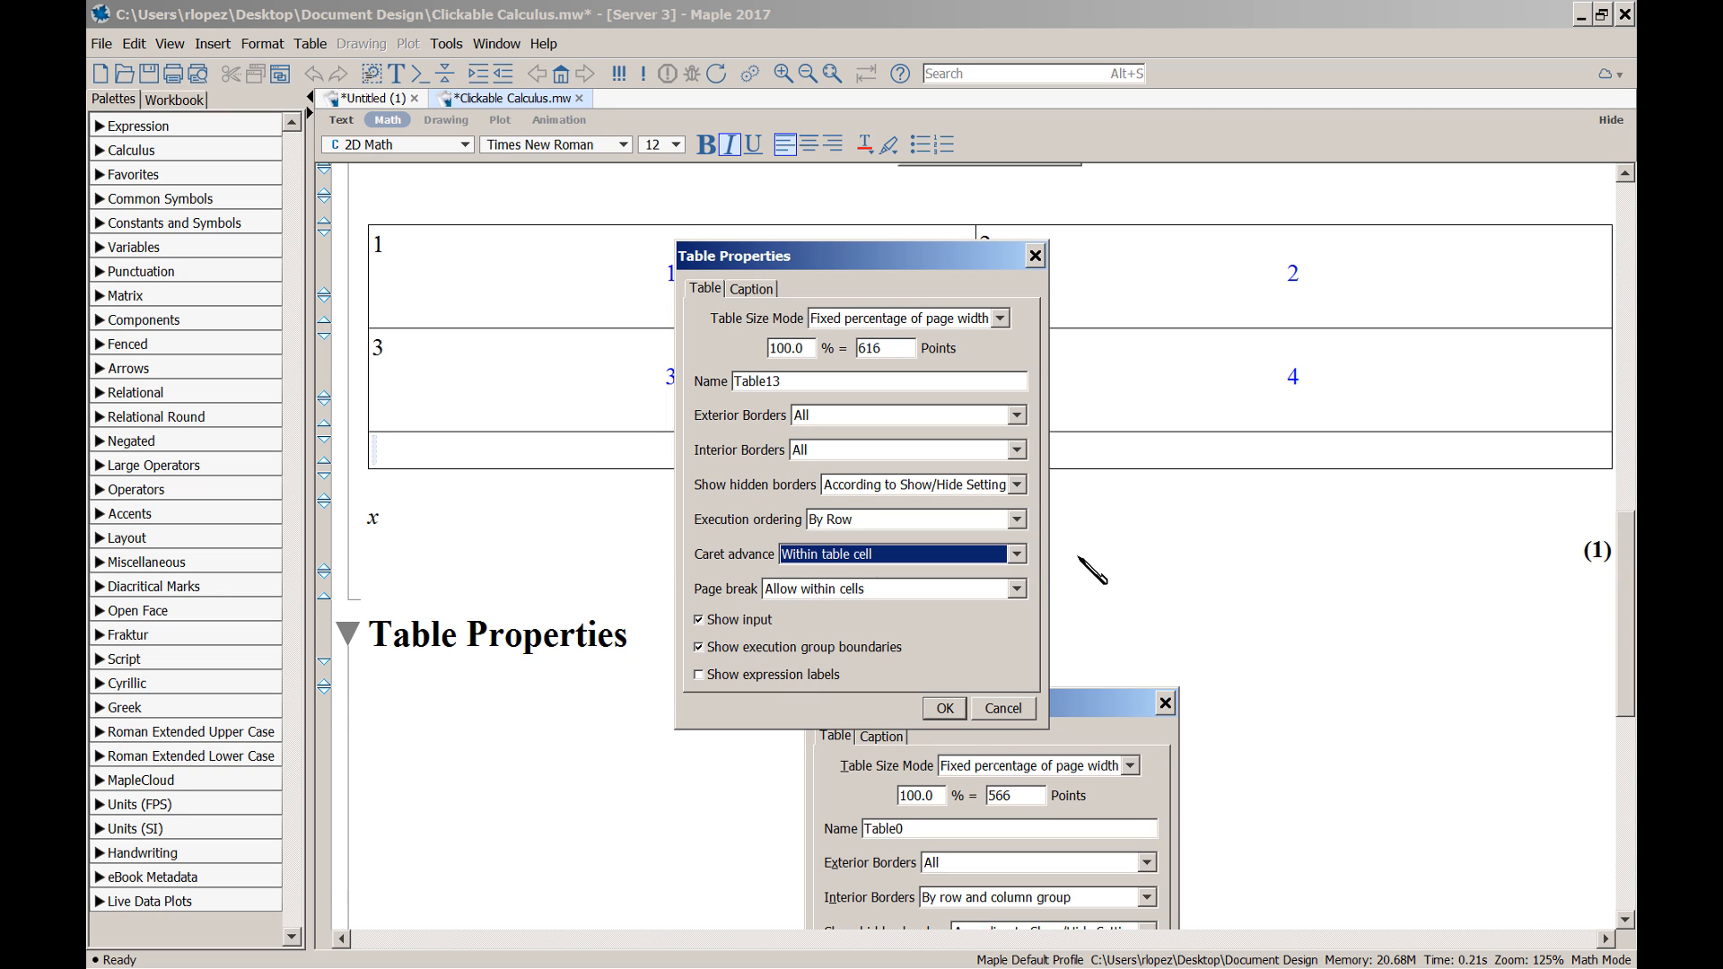
pyautogui.click(1017, 555)
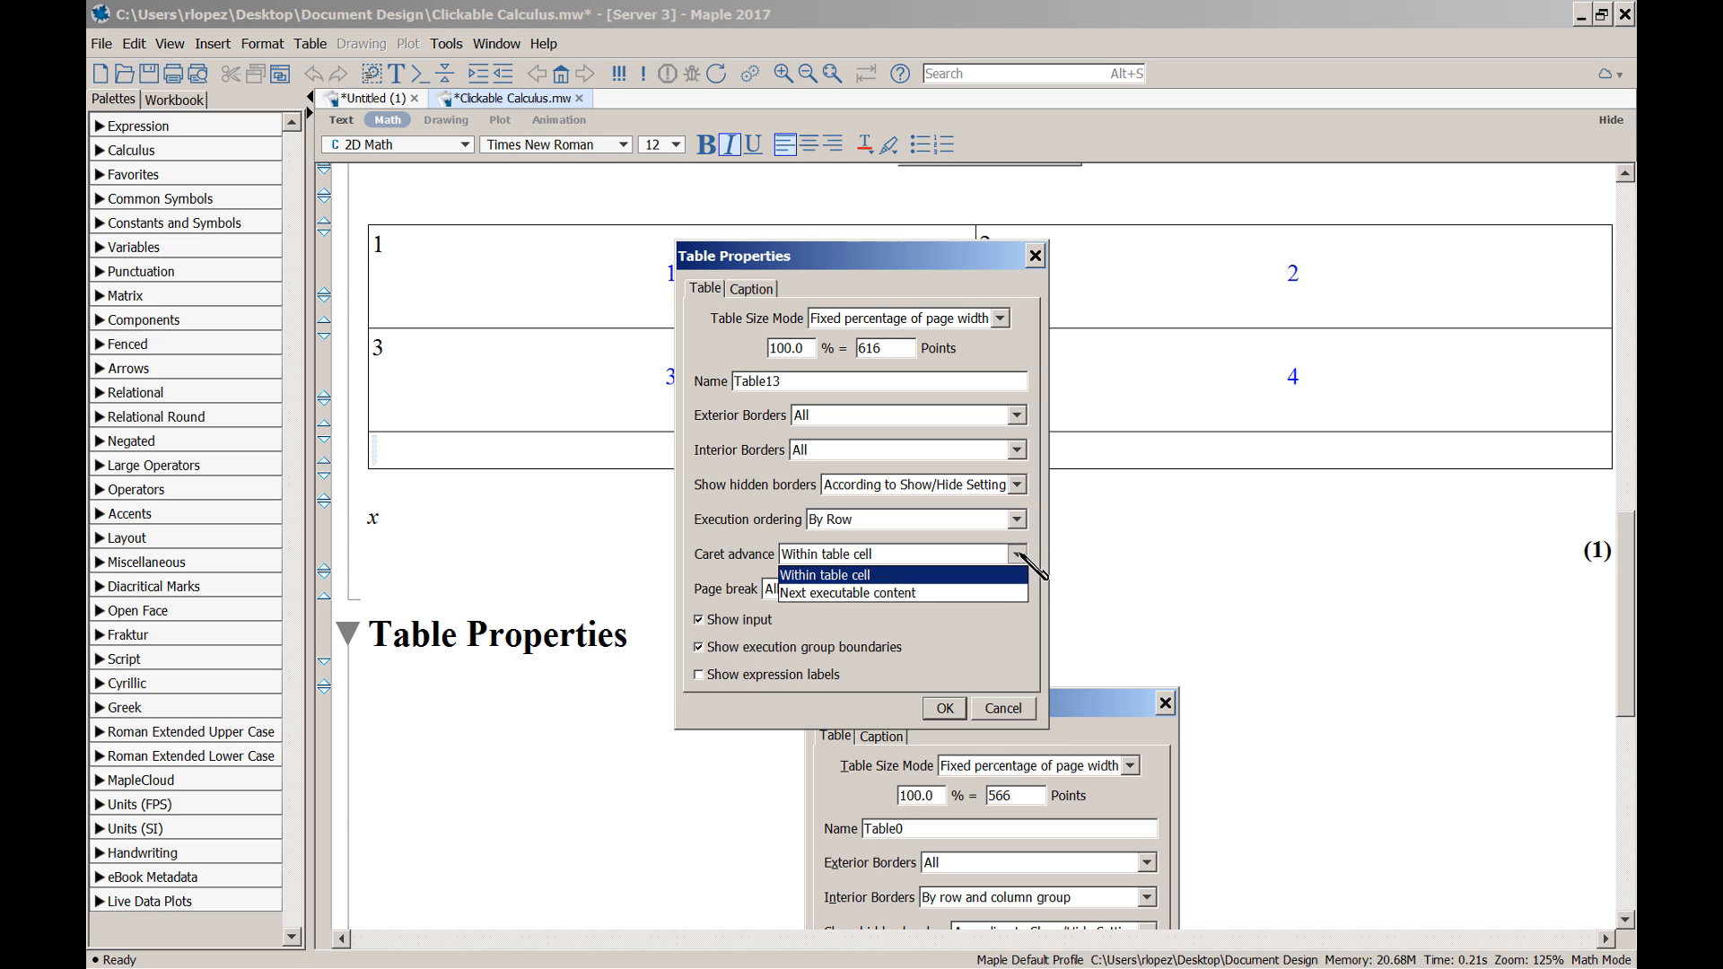
pyautogui.click(991, 594)
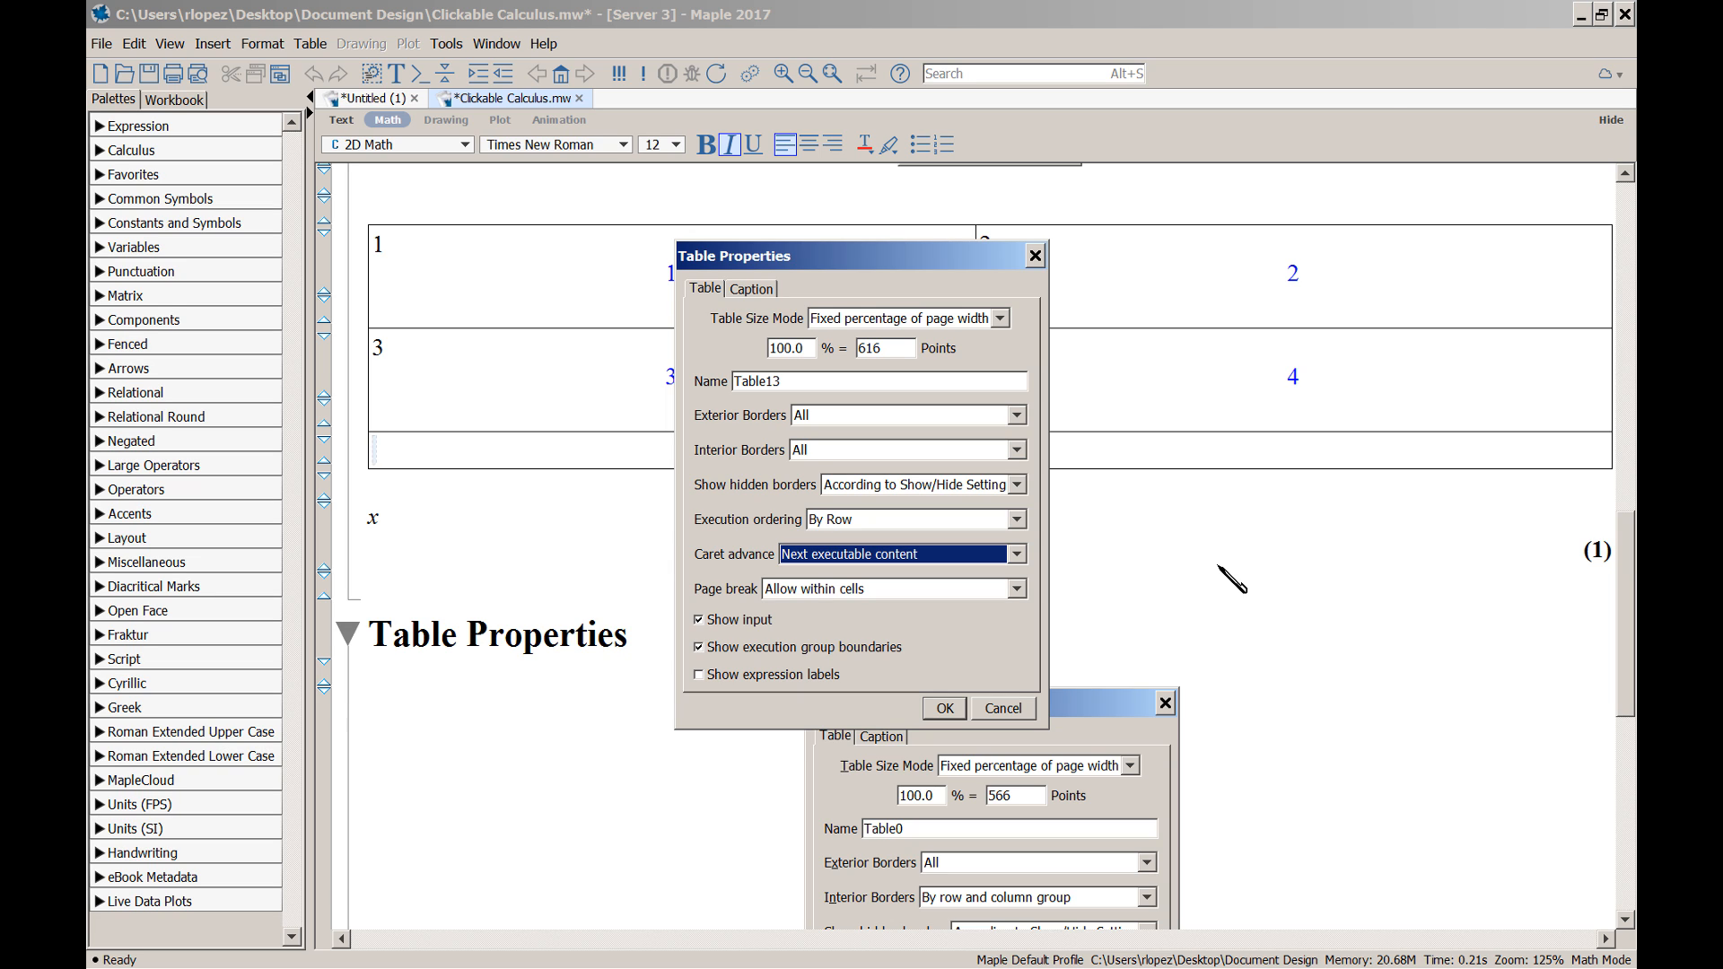
pyautogui.click(1017, 554)
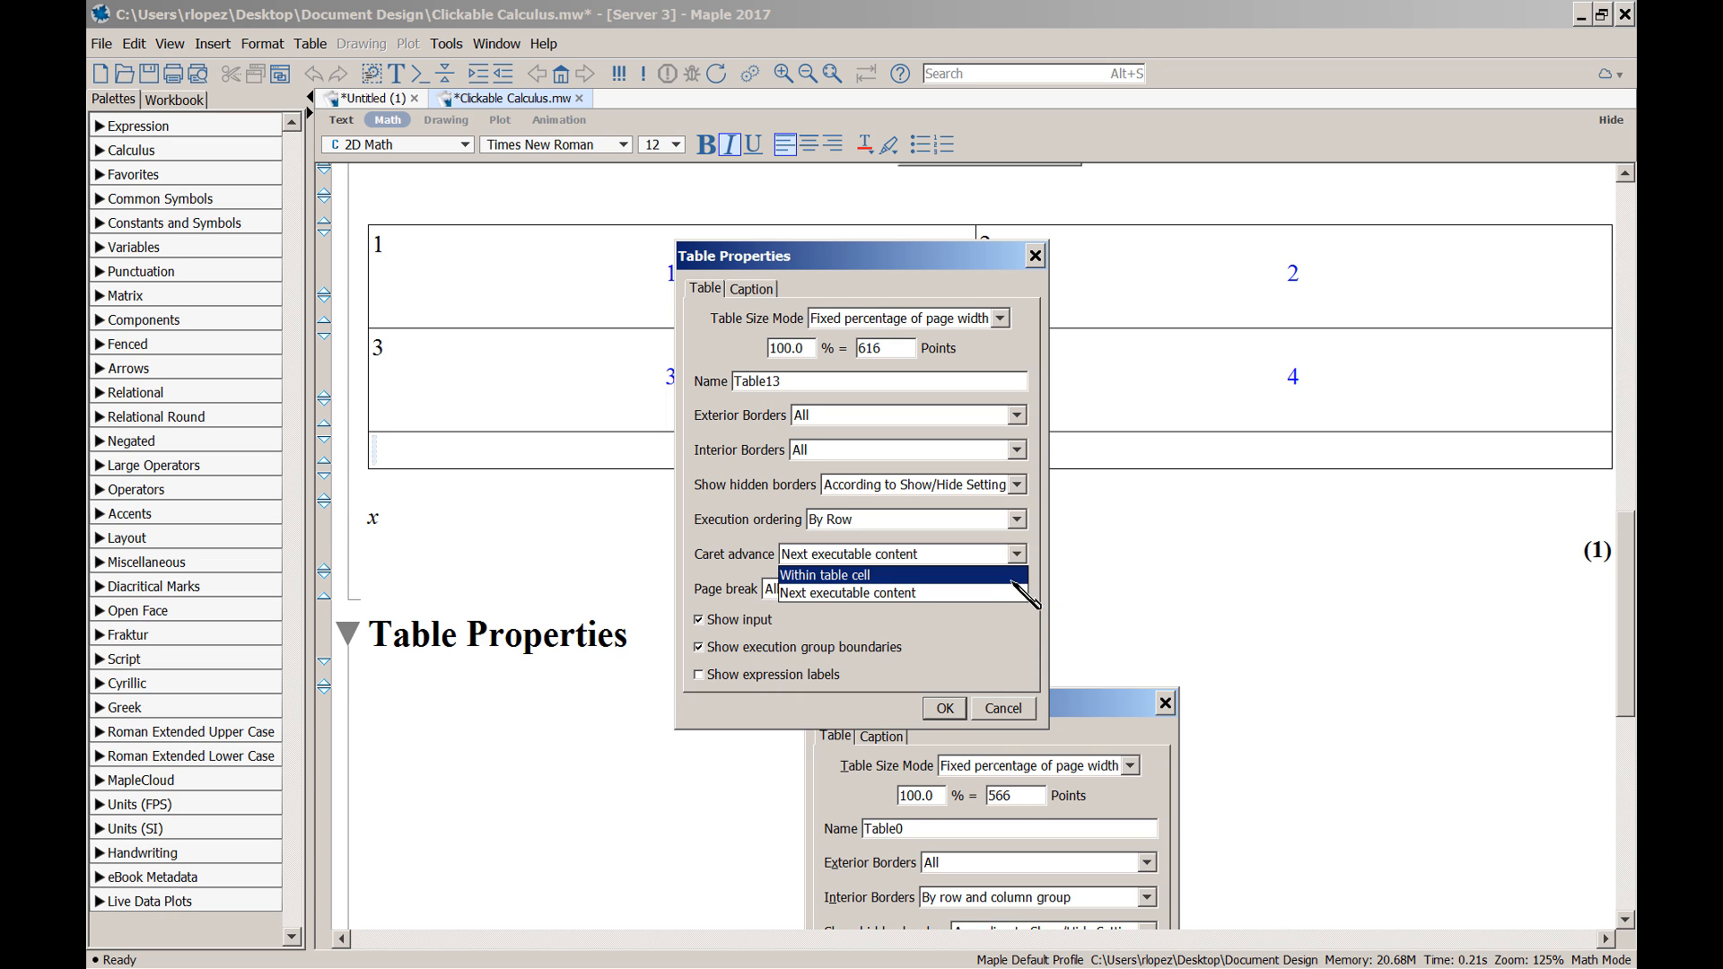
pyautogui.click(967, 558)
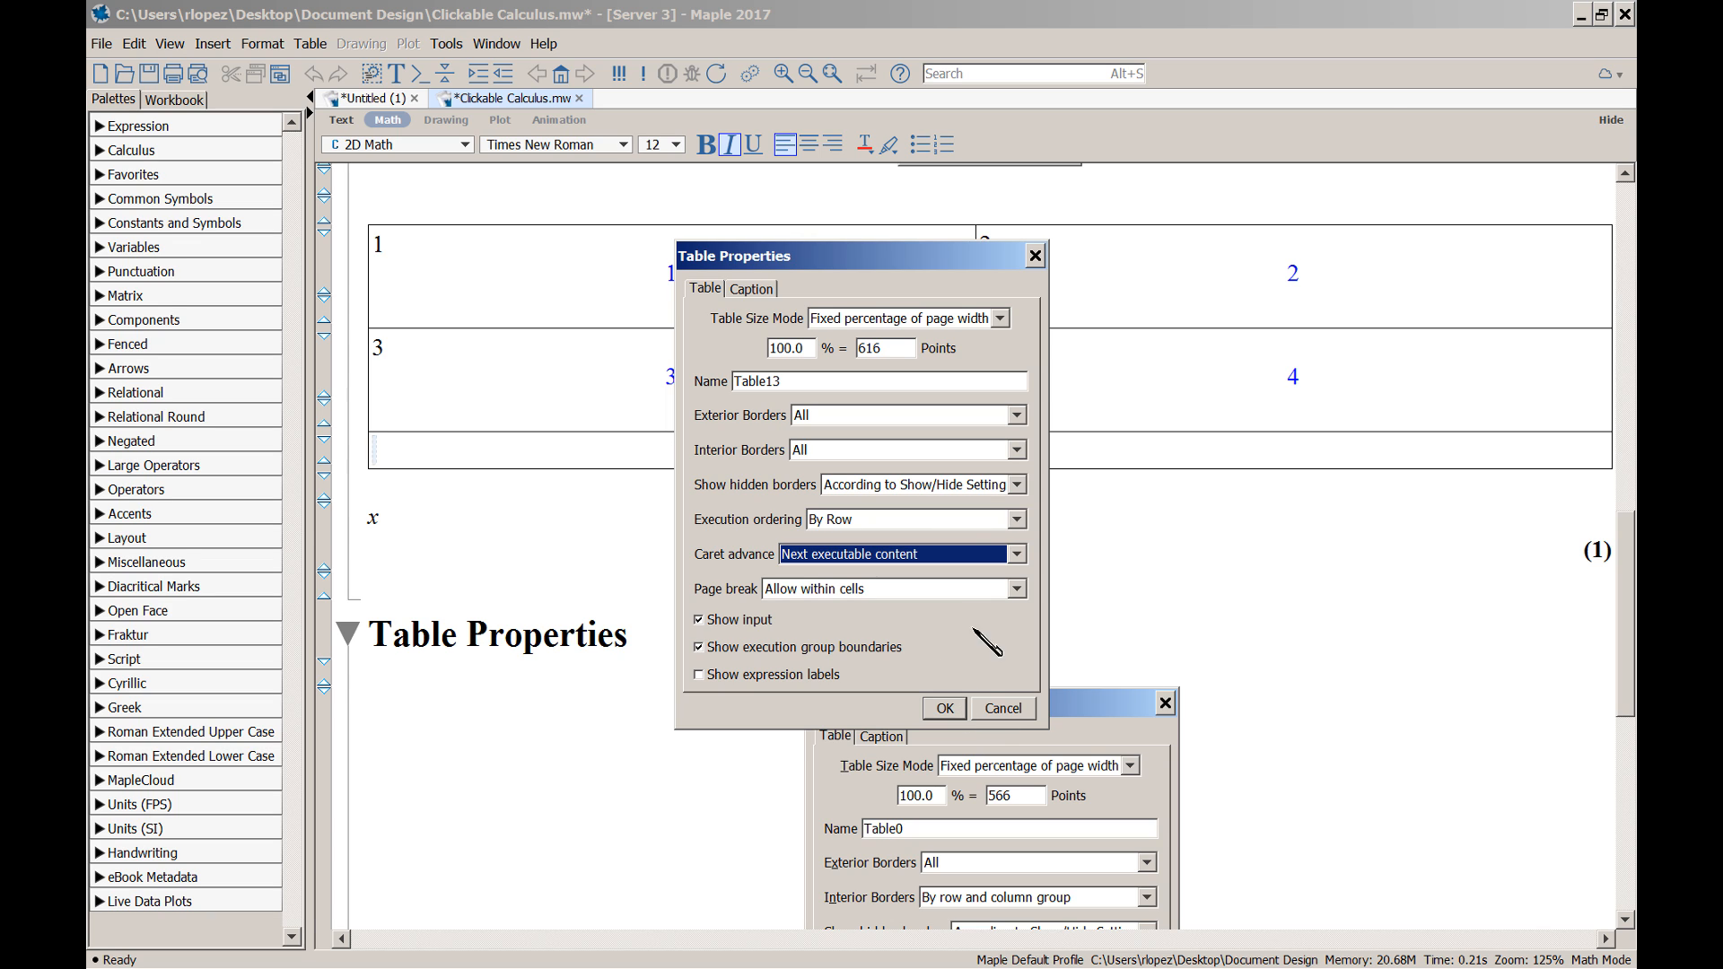
pyautogui.click(948, 709)
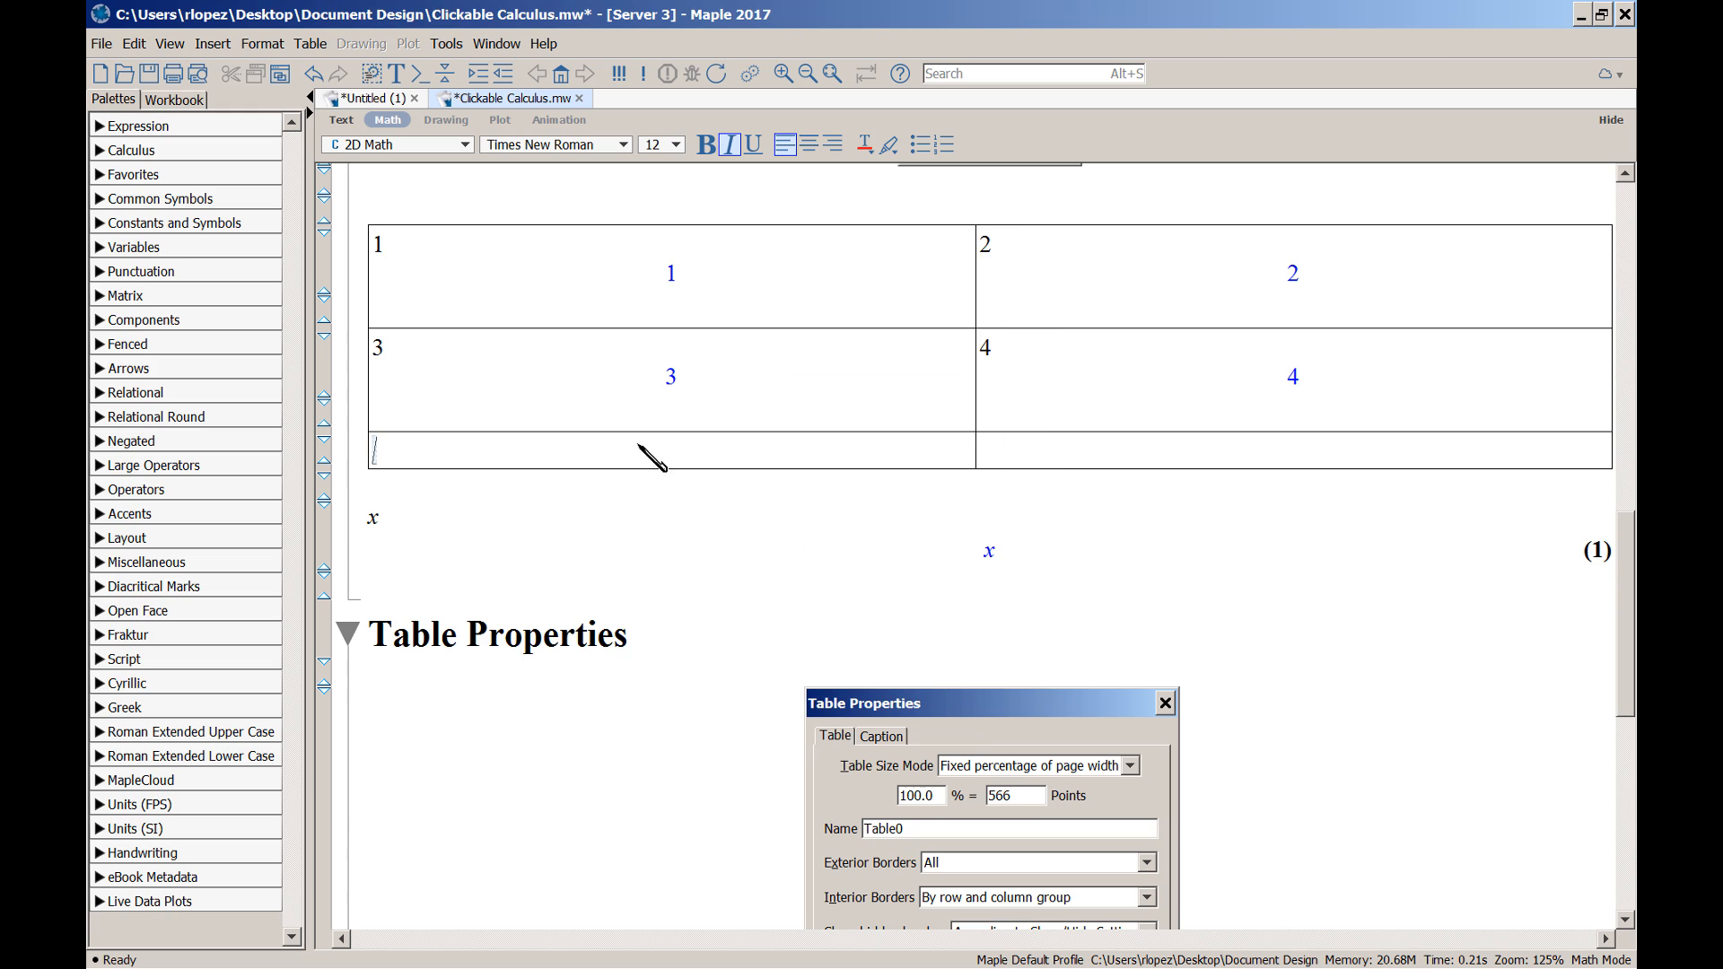
pyautogui.click(413, 260)
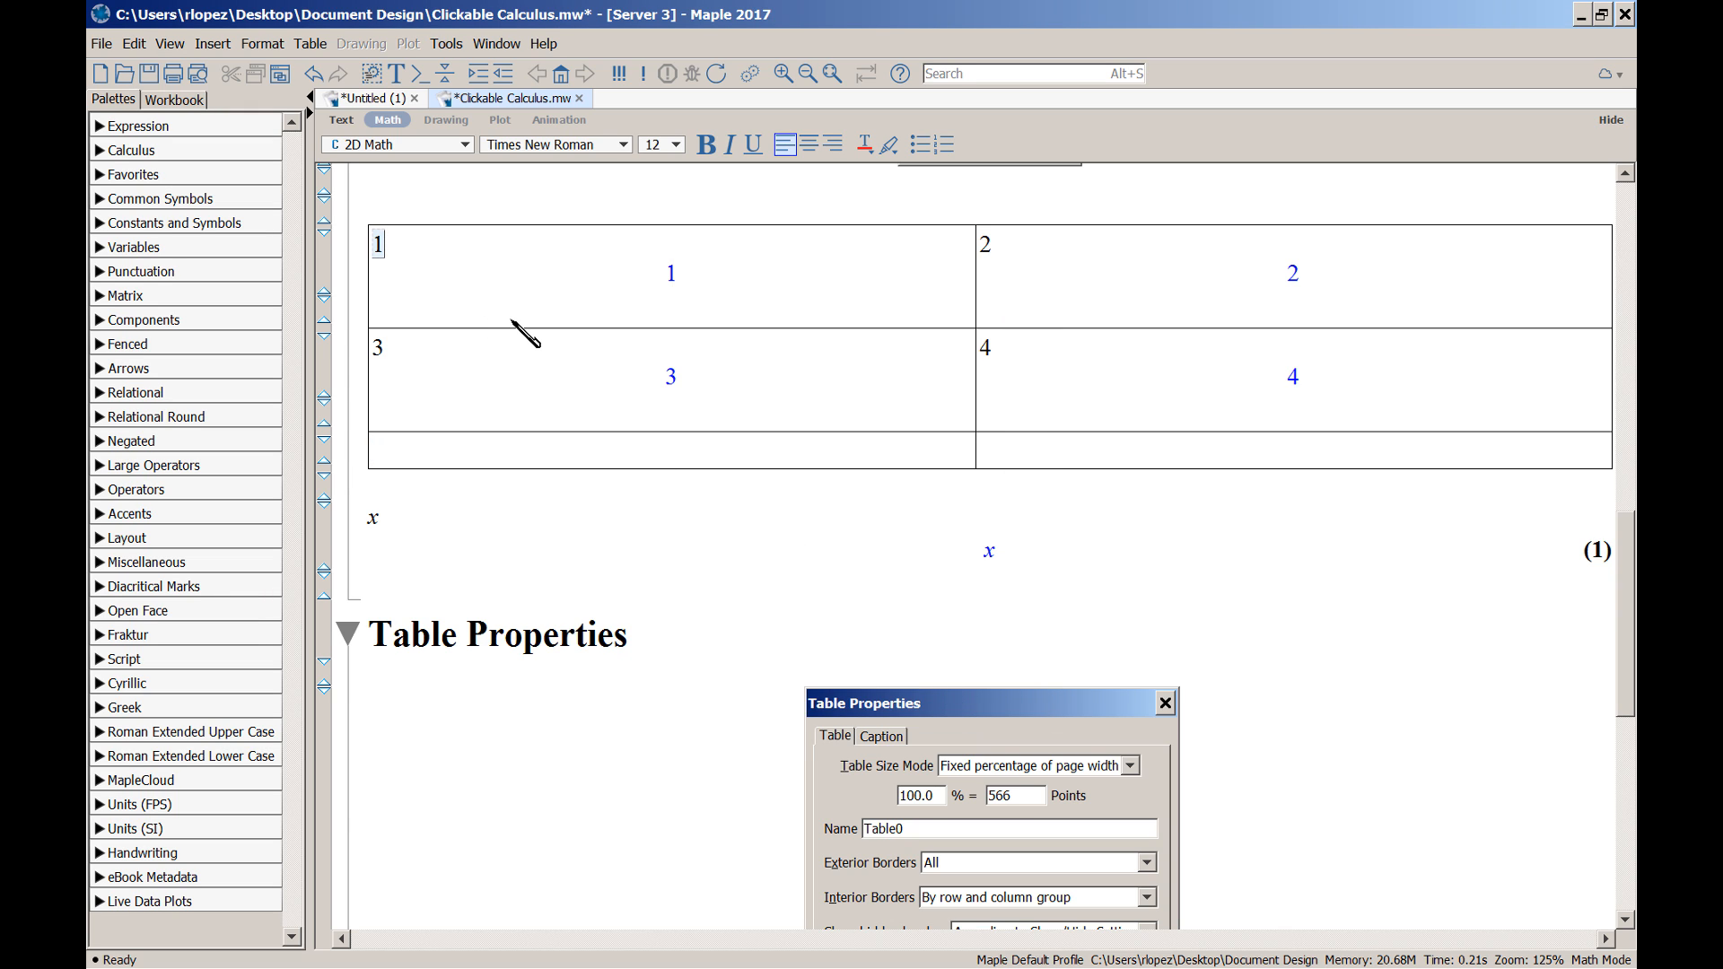
pyautogui.press('Return')
pyautogui.press('Return')
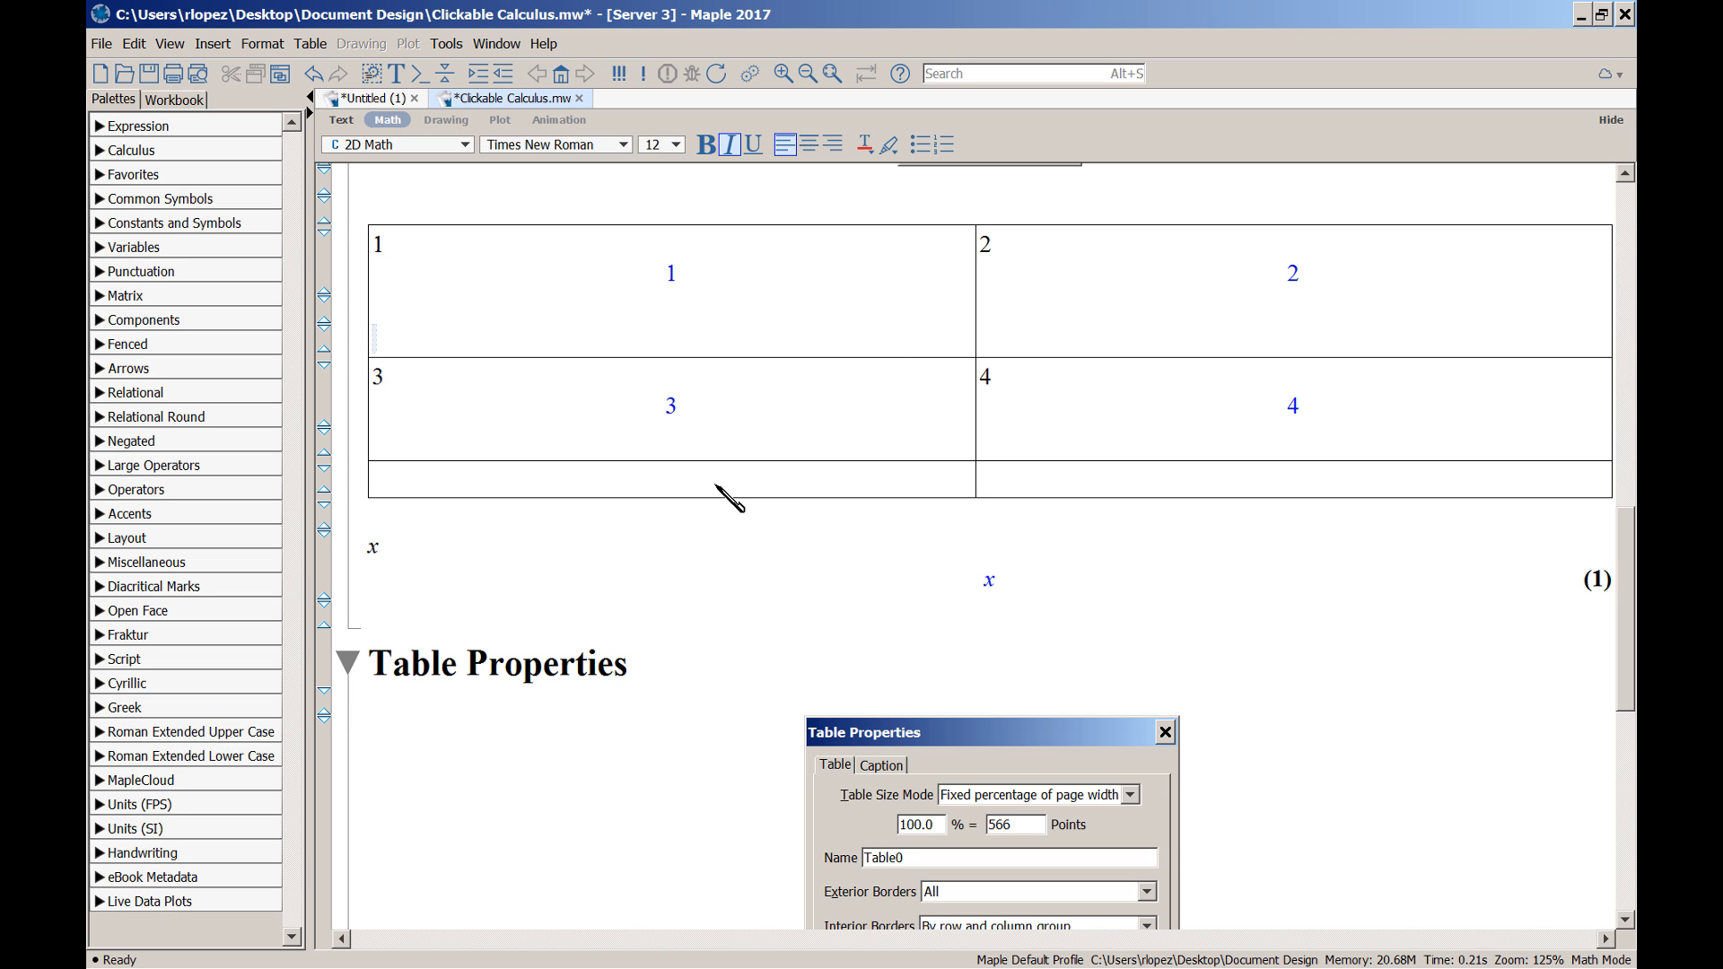
pyautogui.press('BackSpace')
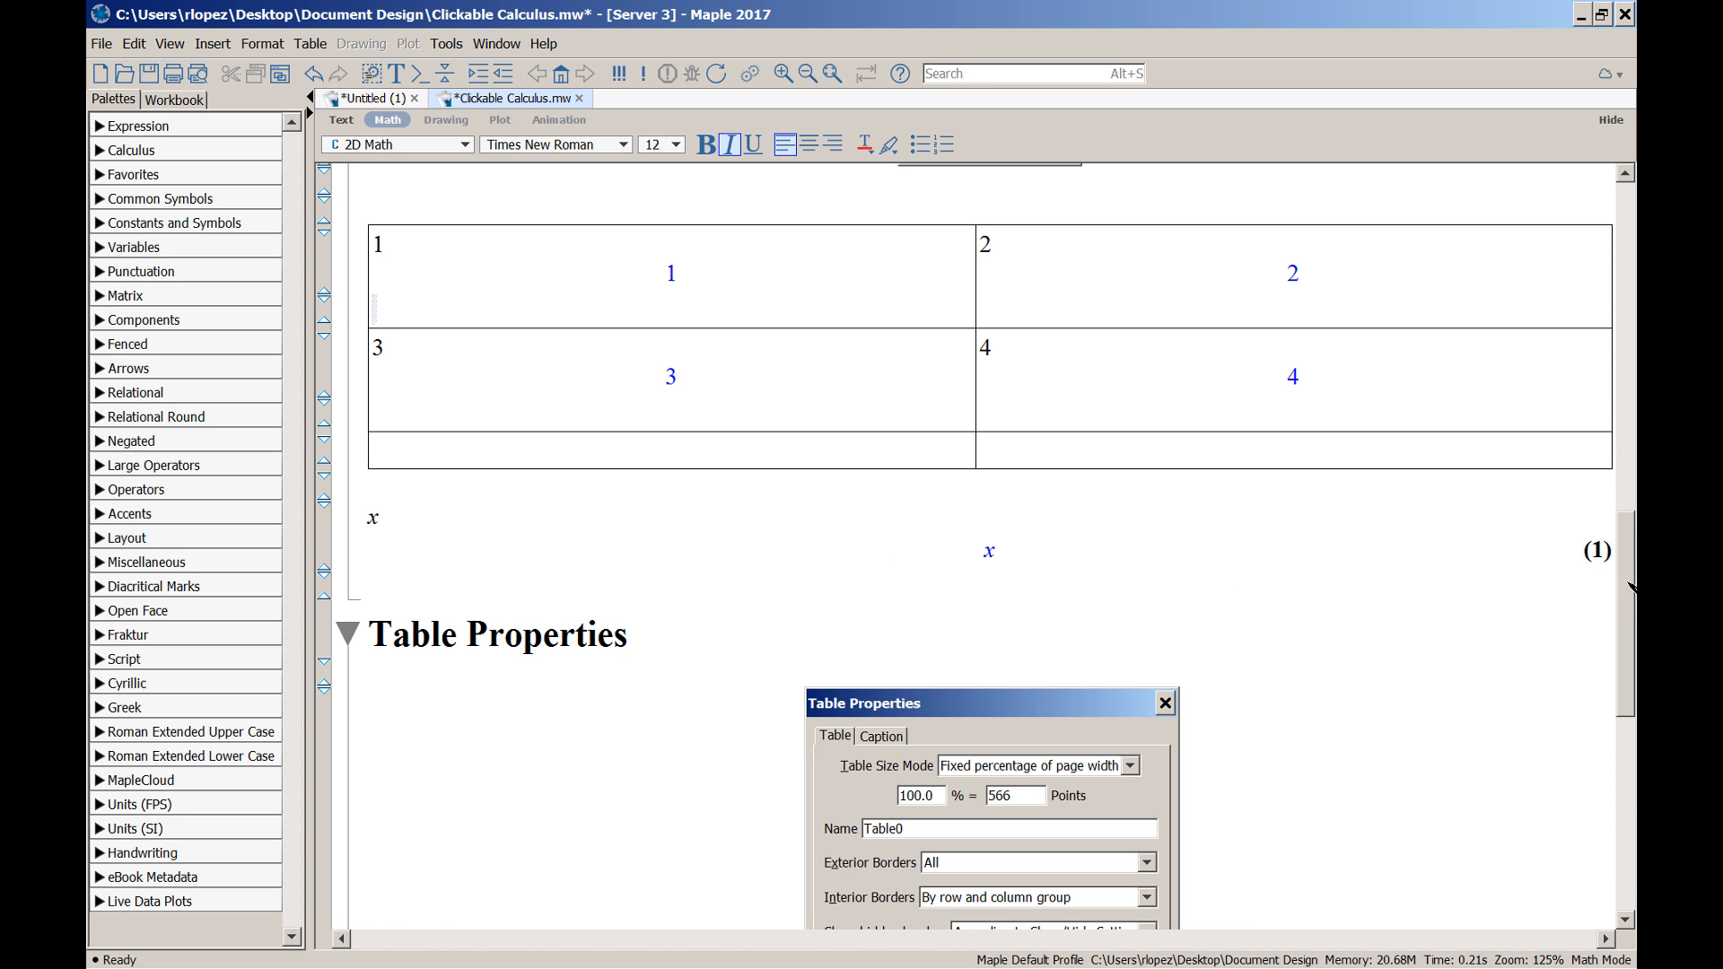
pyautogui.moveTo(1630, 588); pyautogui.dragTo(1628, 691)
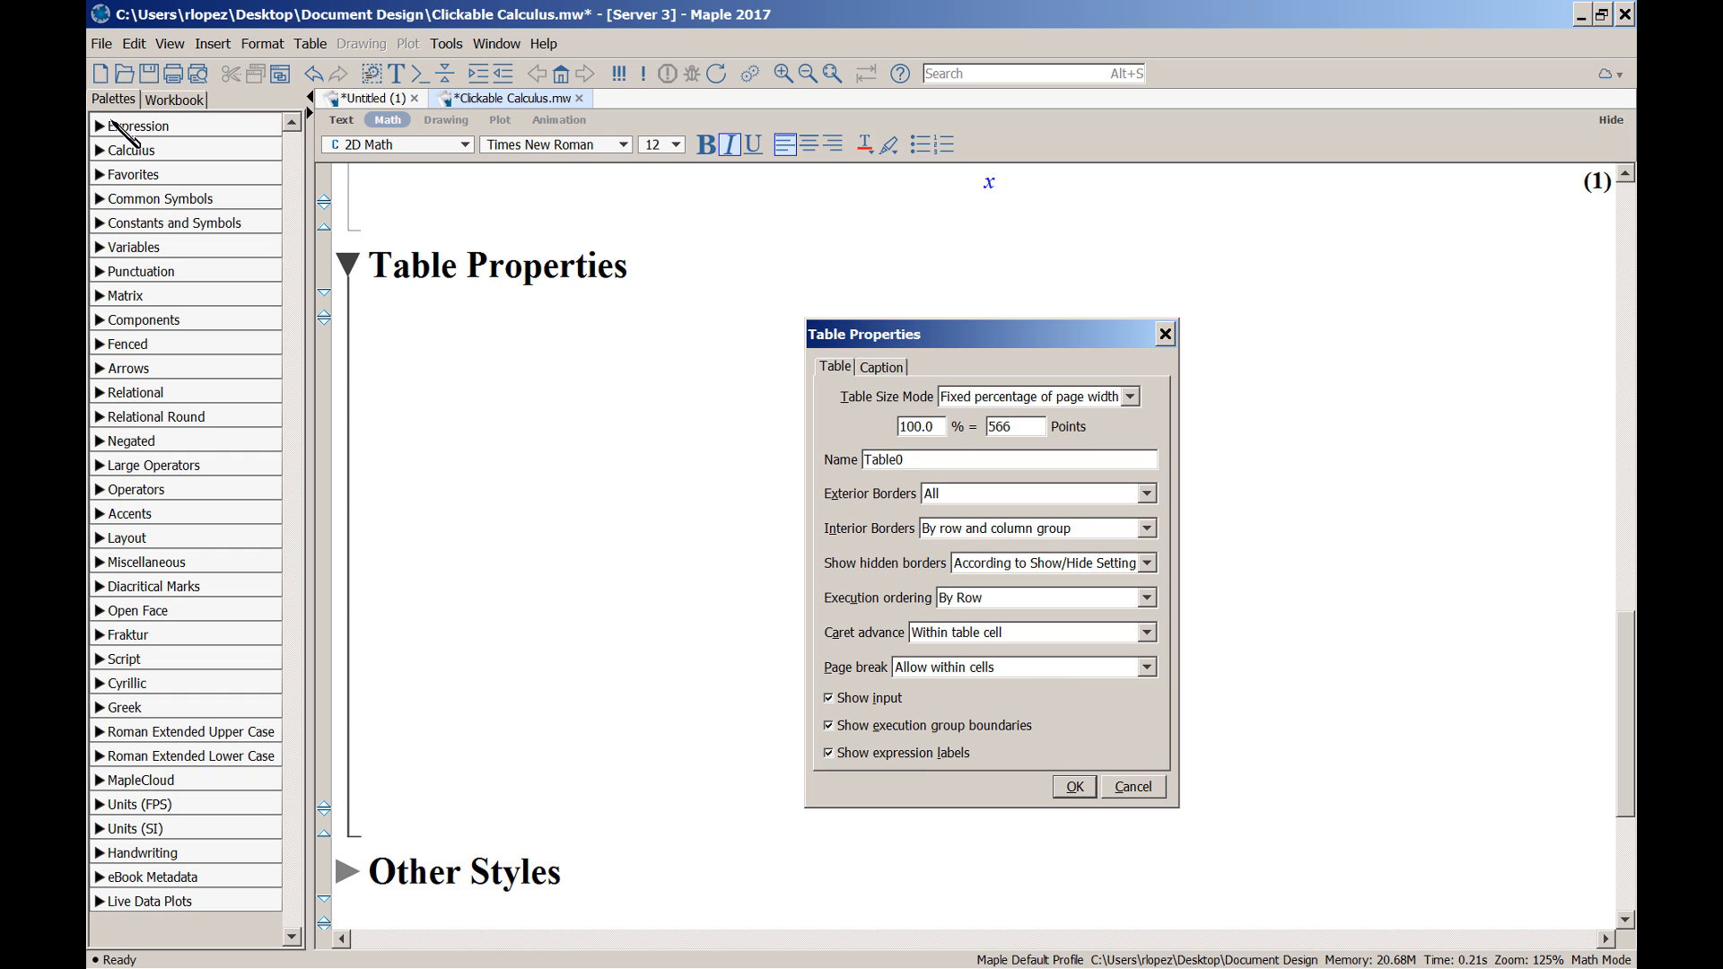
pyautogui.click(199, 76)
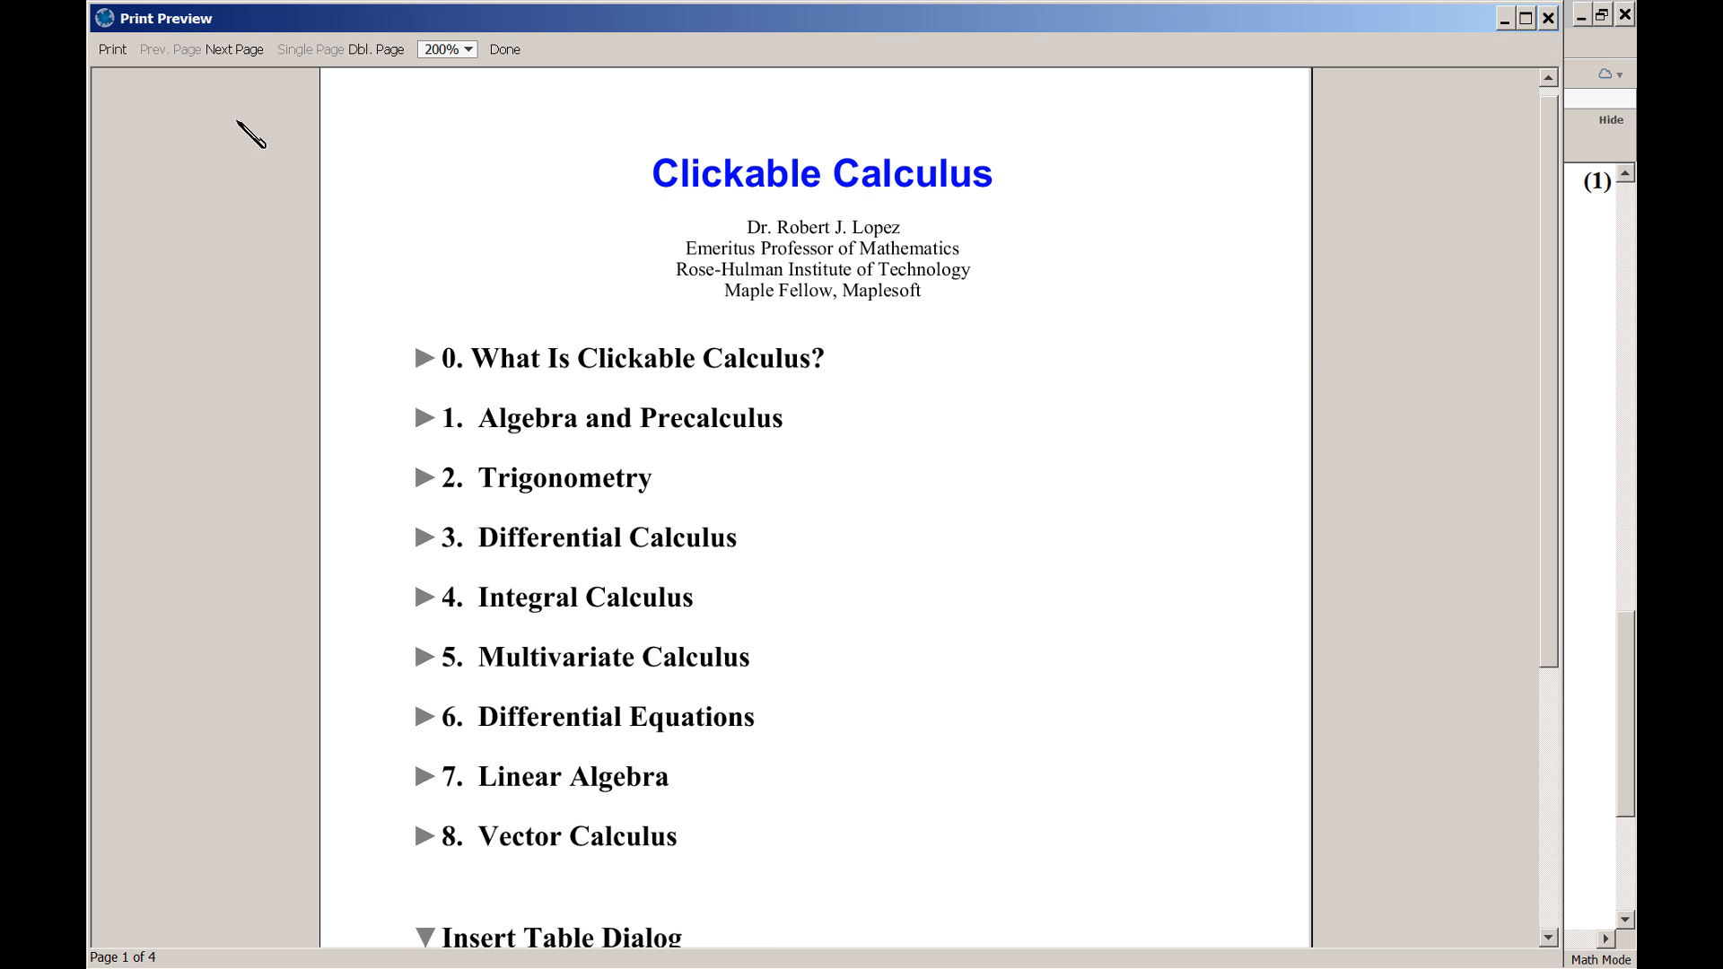
pyautogui.click(469, 50)
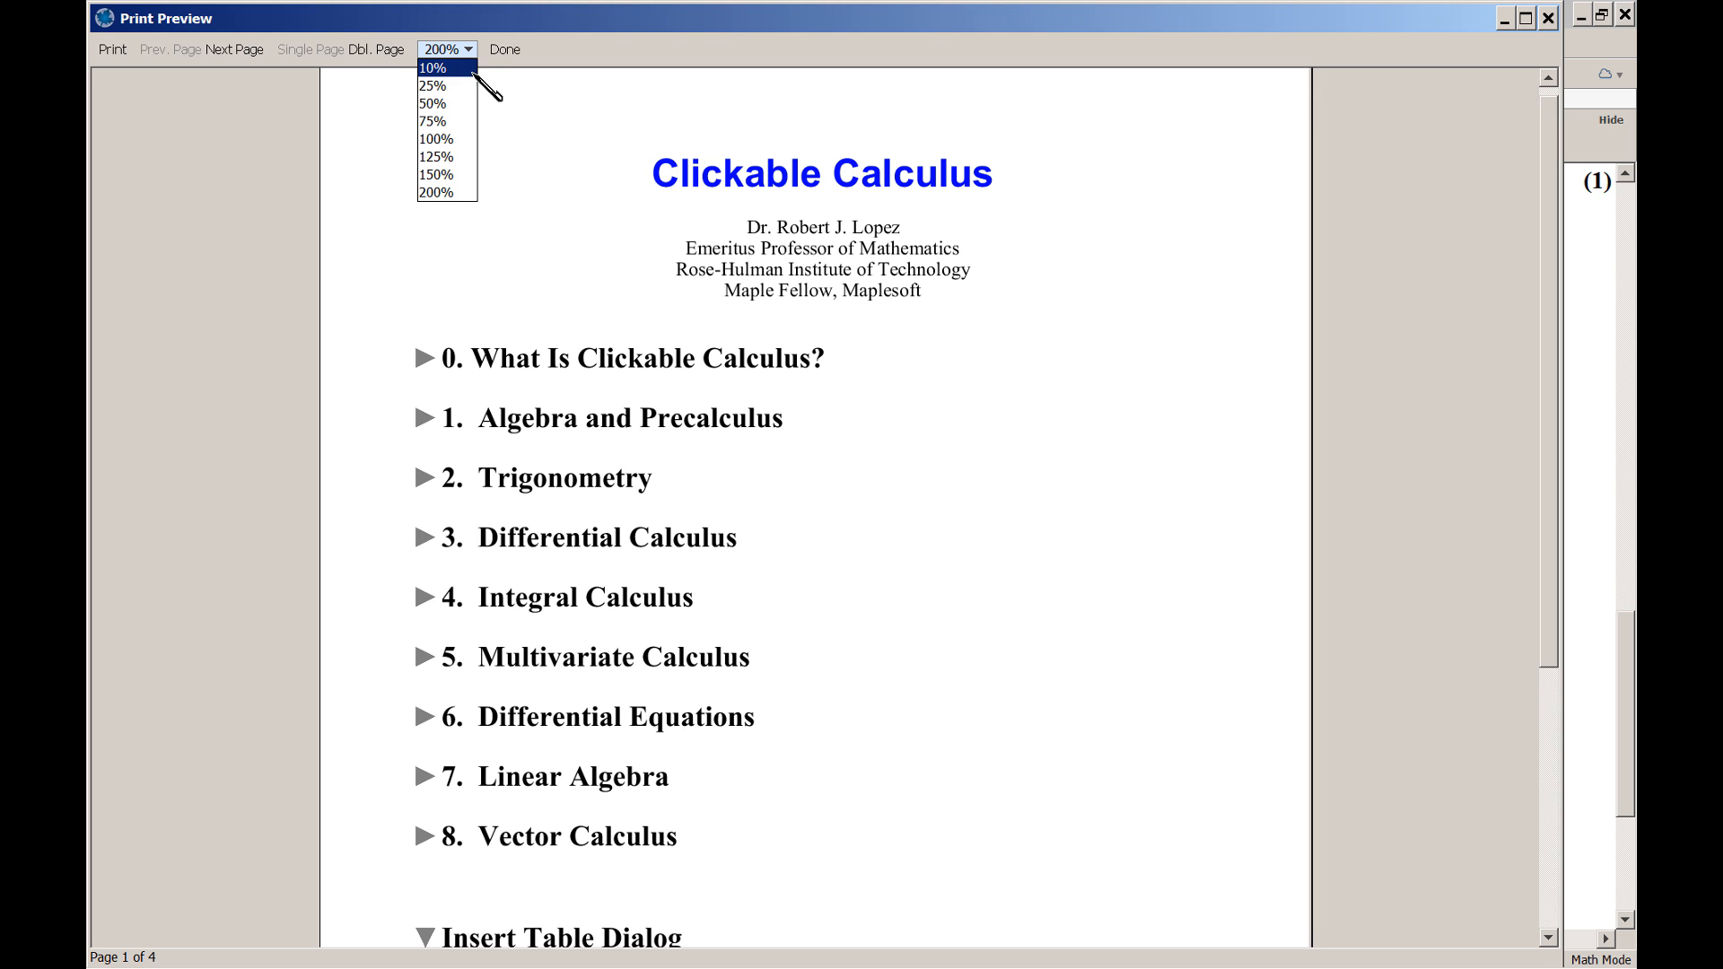
pyautogui.click(453, 141)
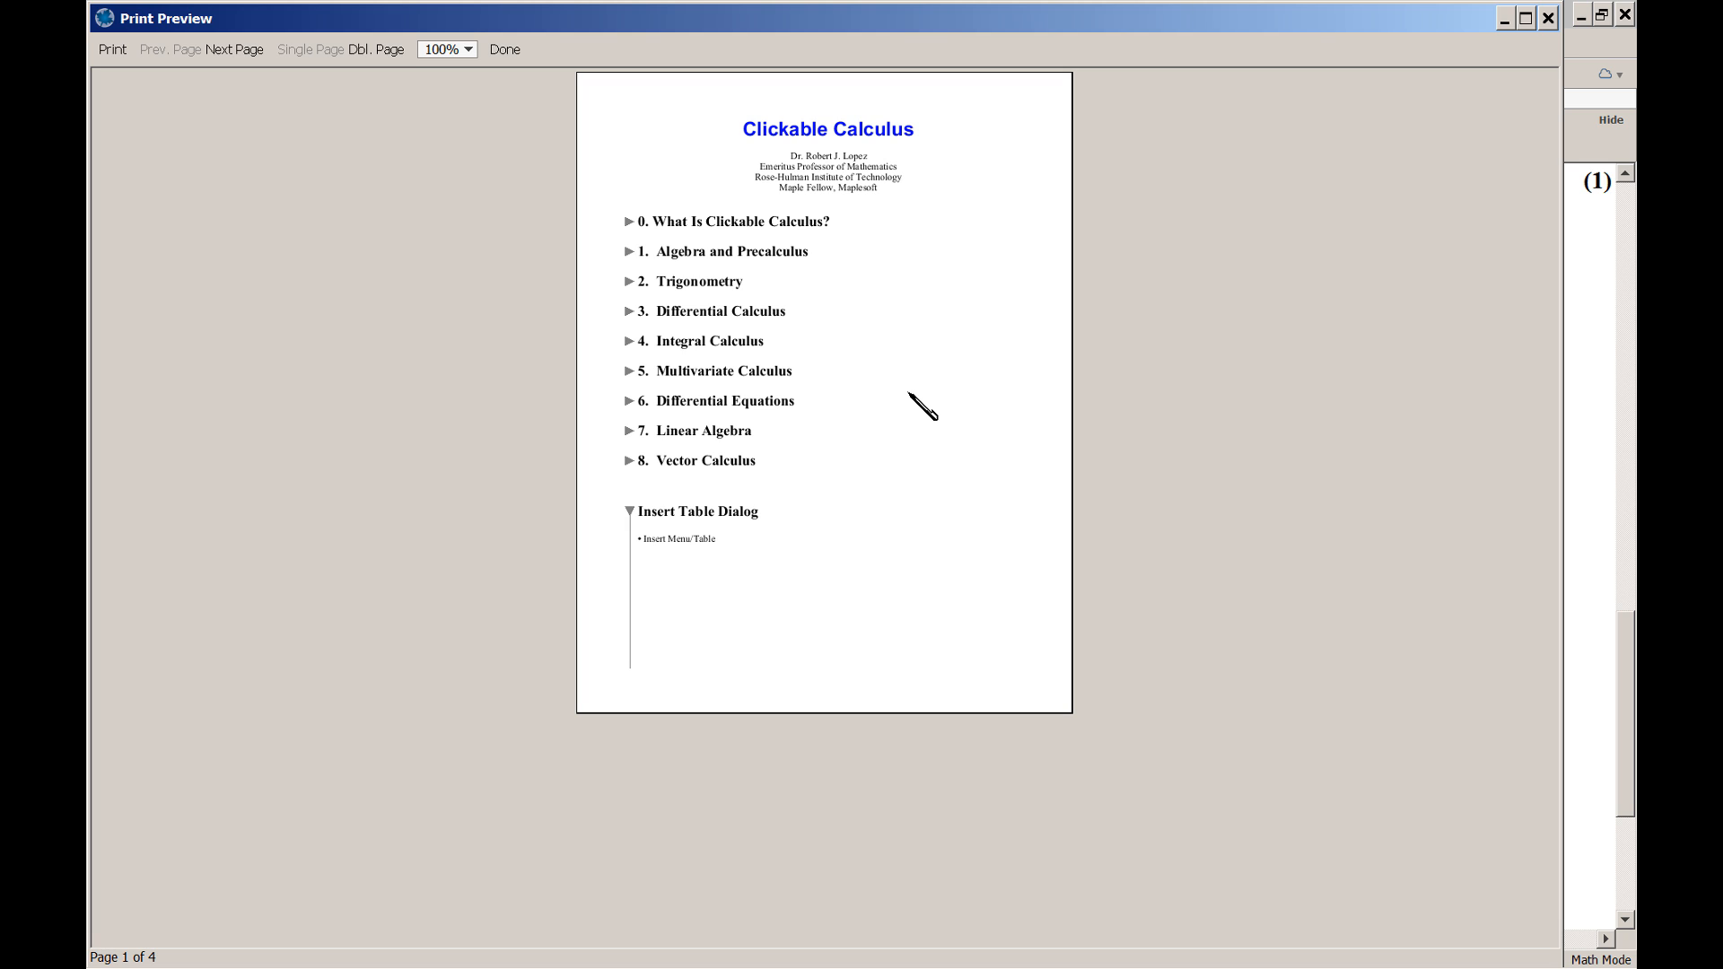
pyautogui.click(235, 50)
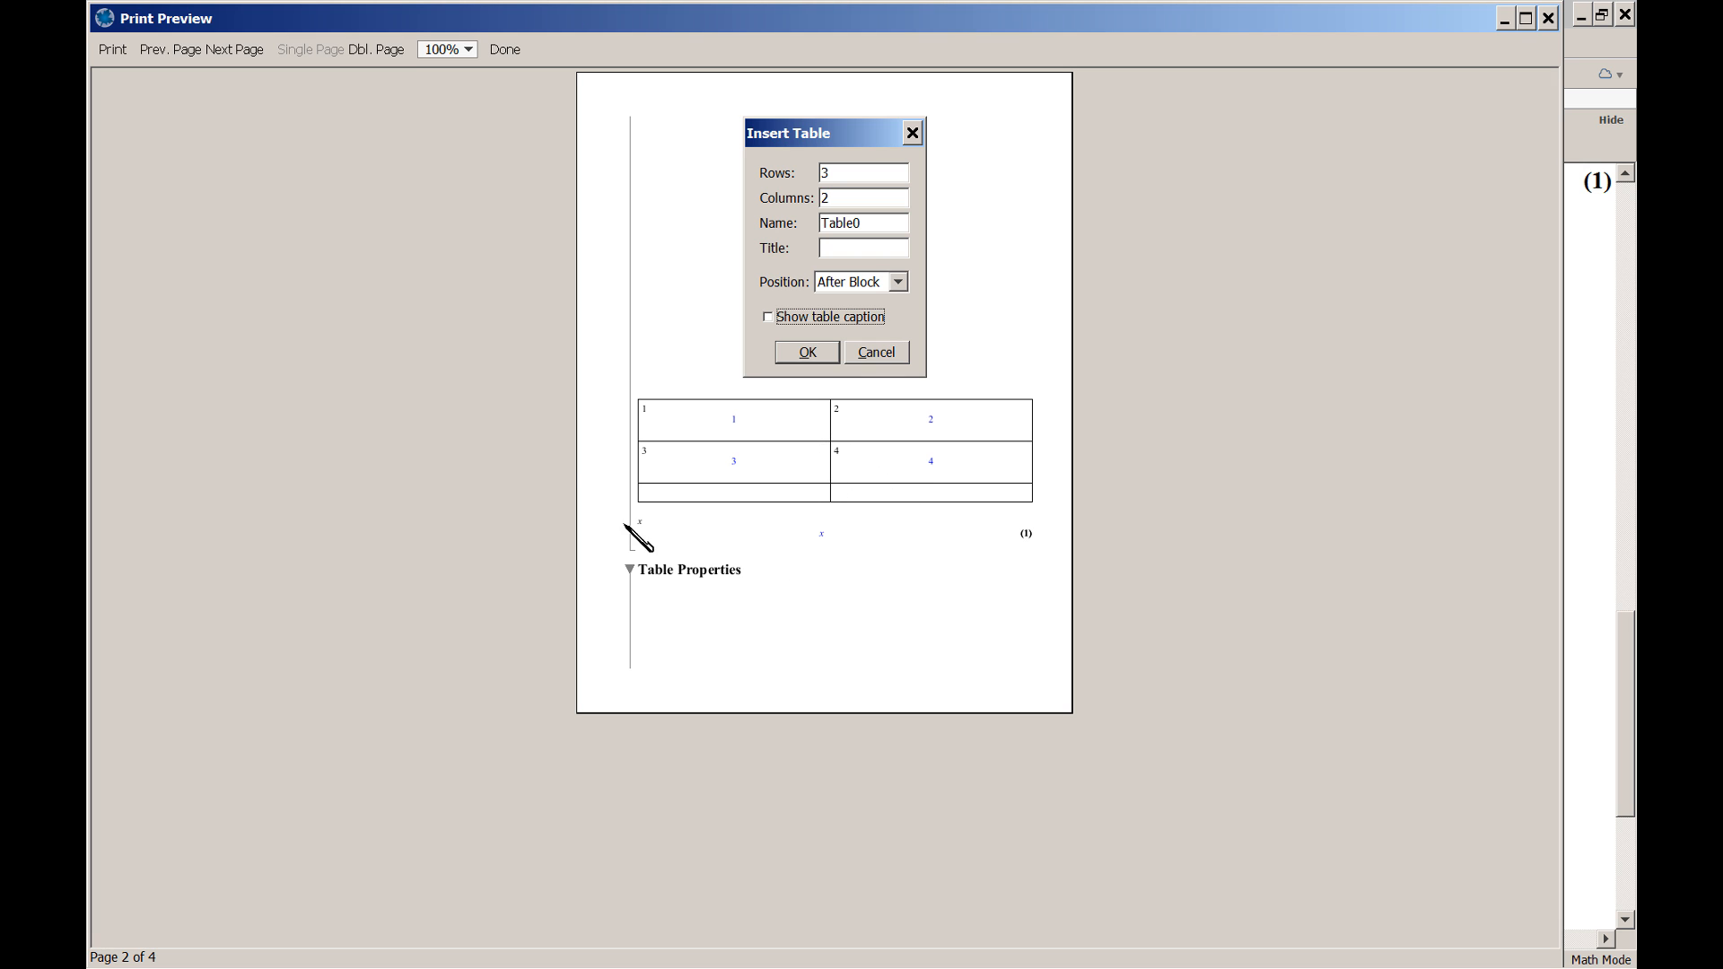
pyautogui.click(505, 49)
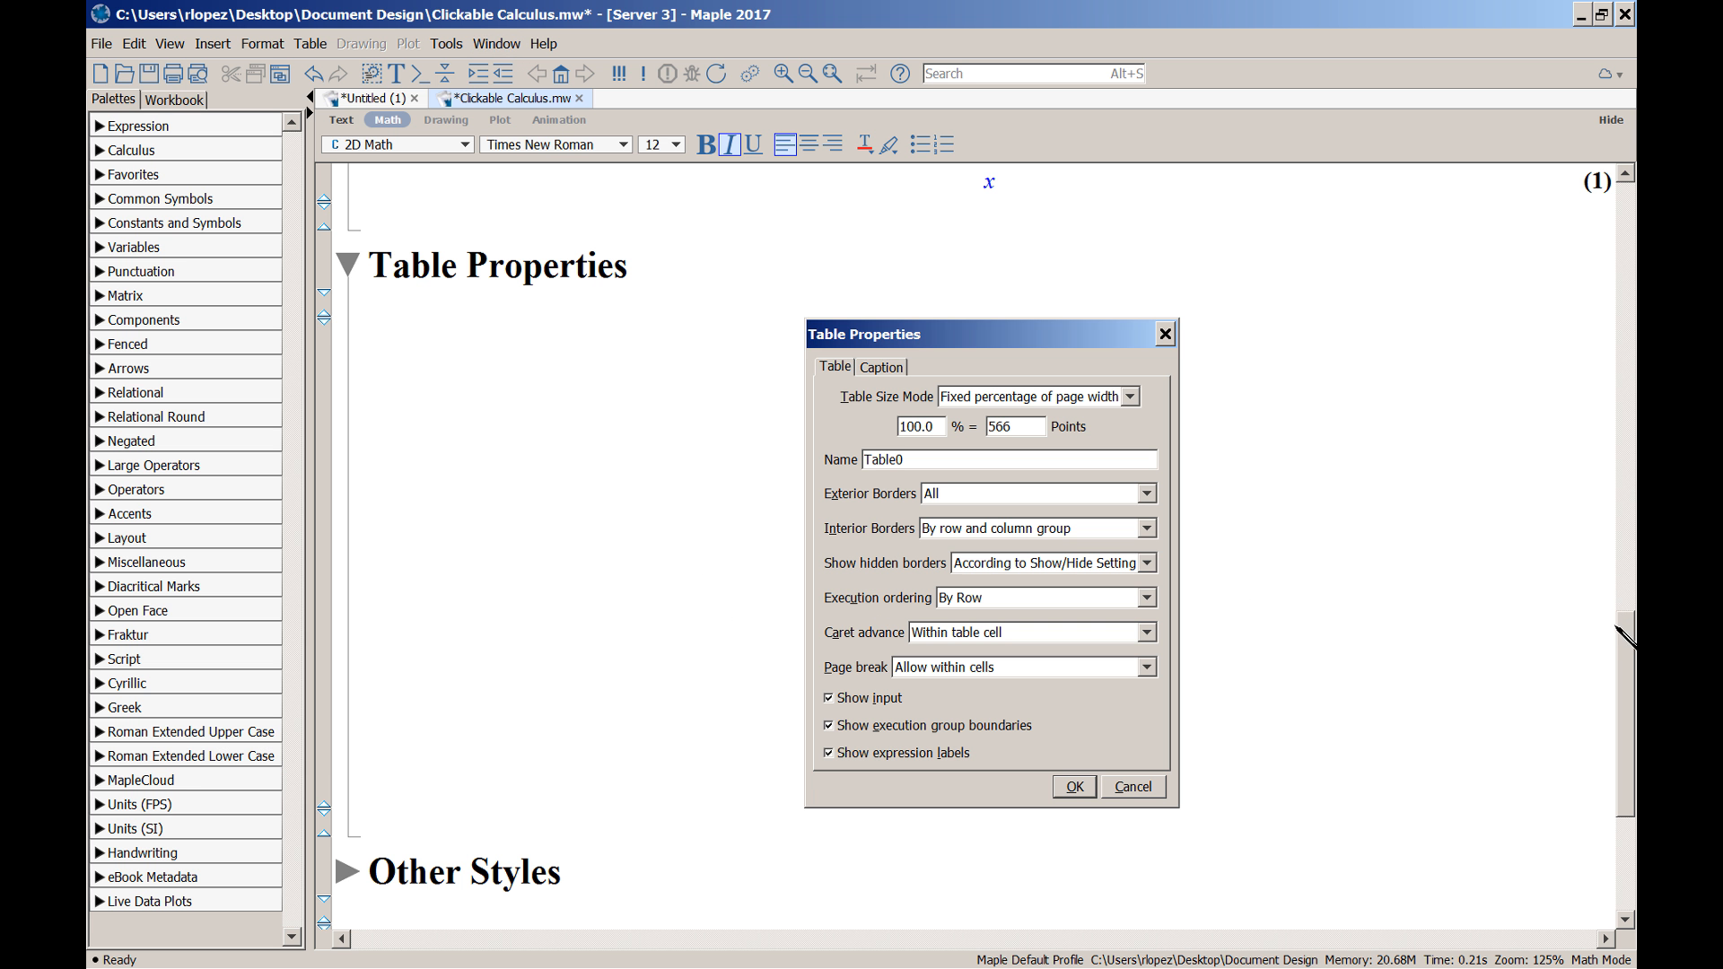
# Set Table13's page break option to Allow between rows
pyautogui.scroll(-5, 1139, 619)
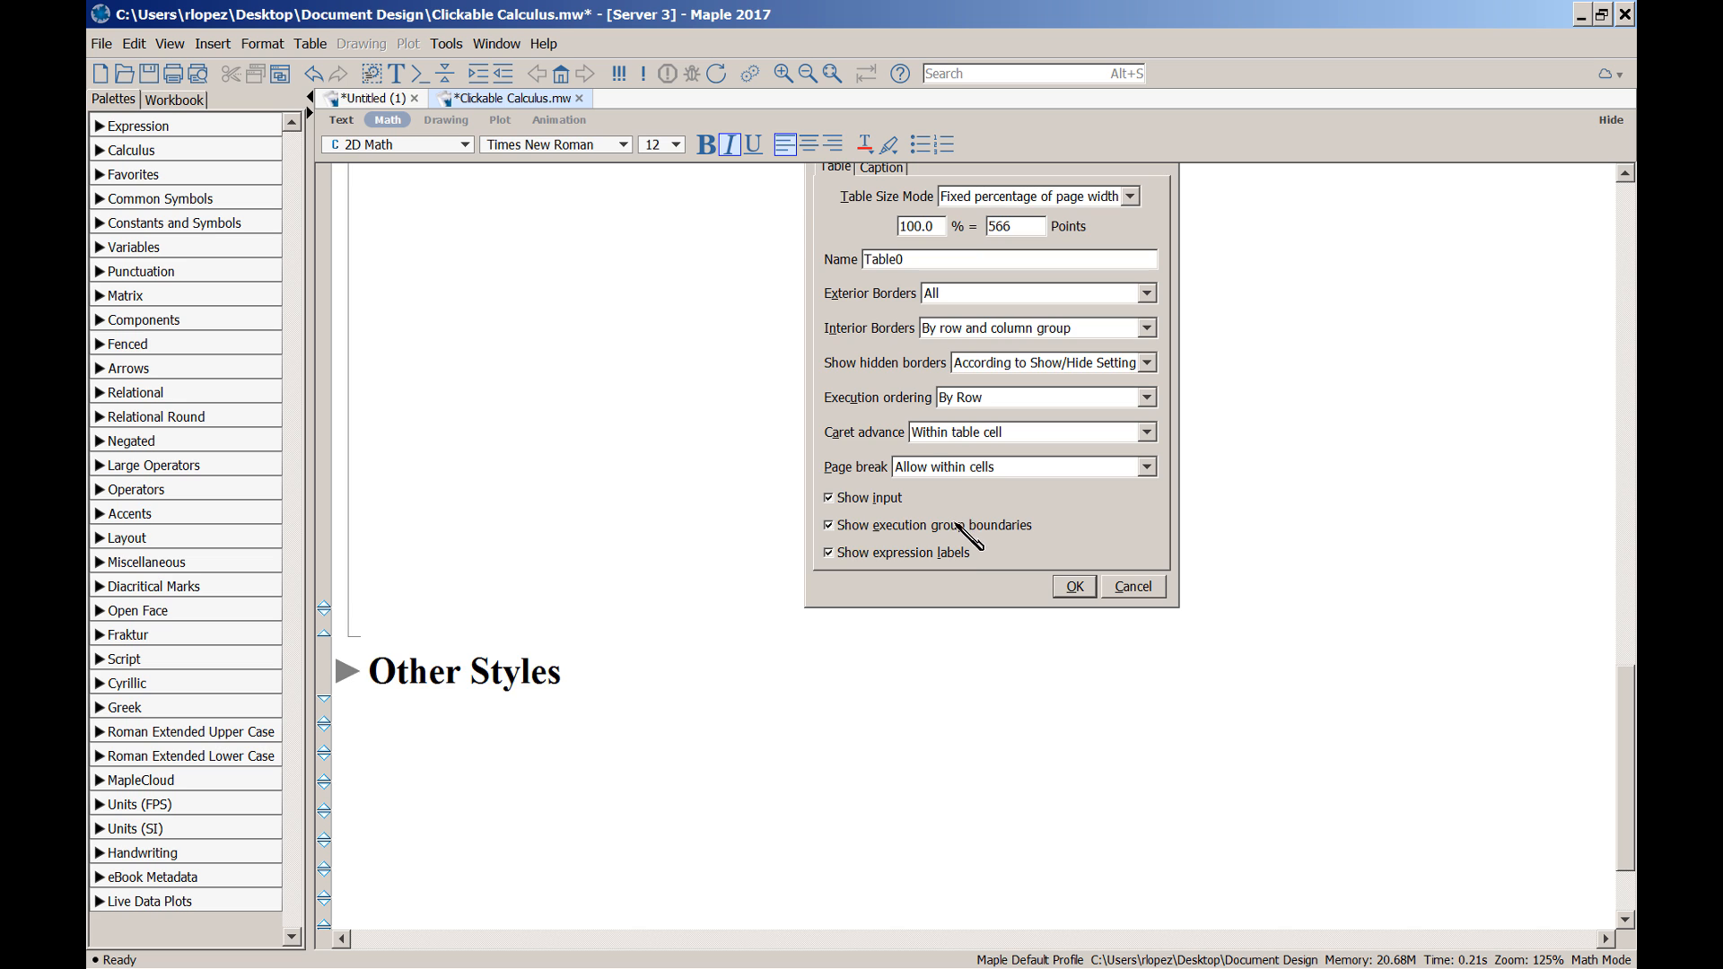
pyautogui.scroll(5, 962, 520)
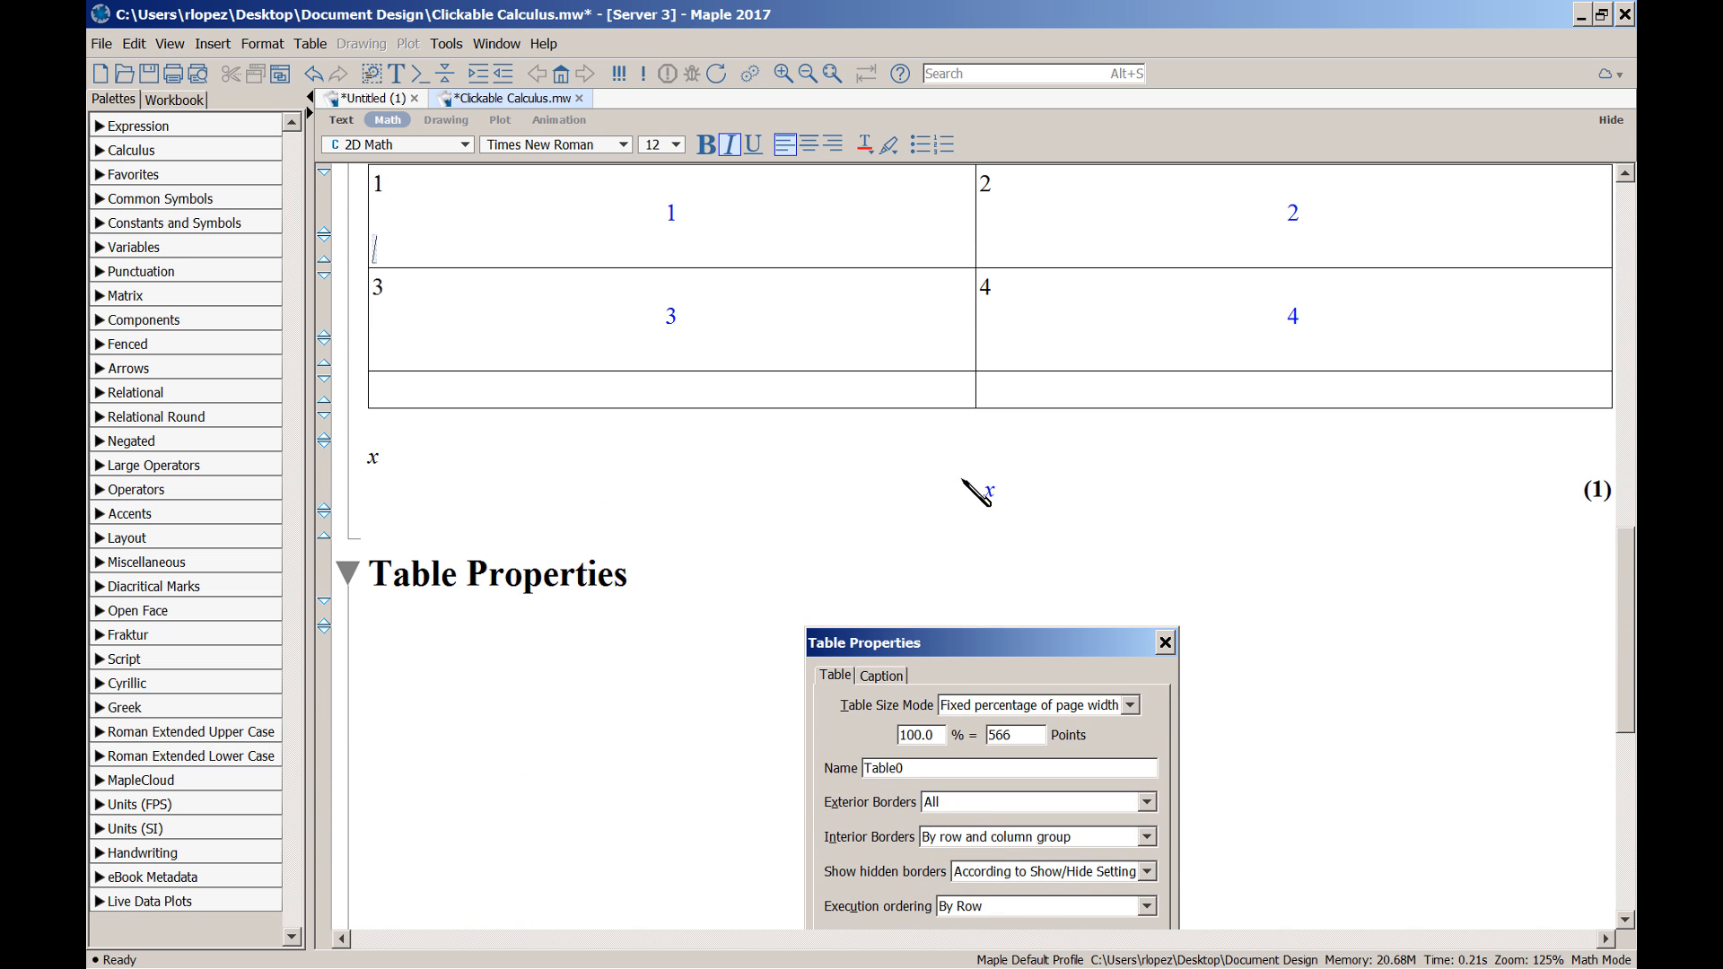
pyautogui.click(868, 396)
pyautogui.hotkey('alt', 'a')
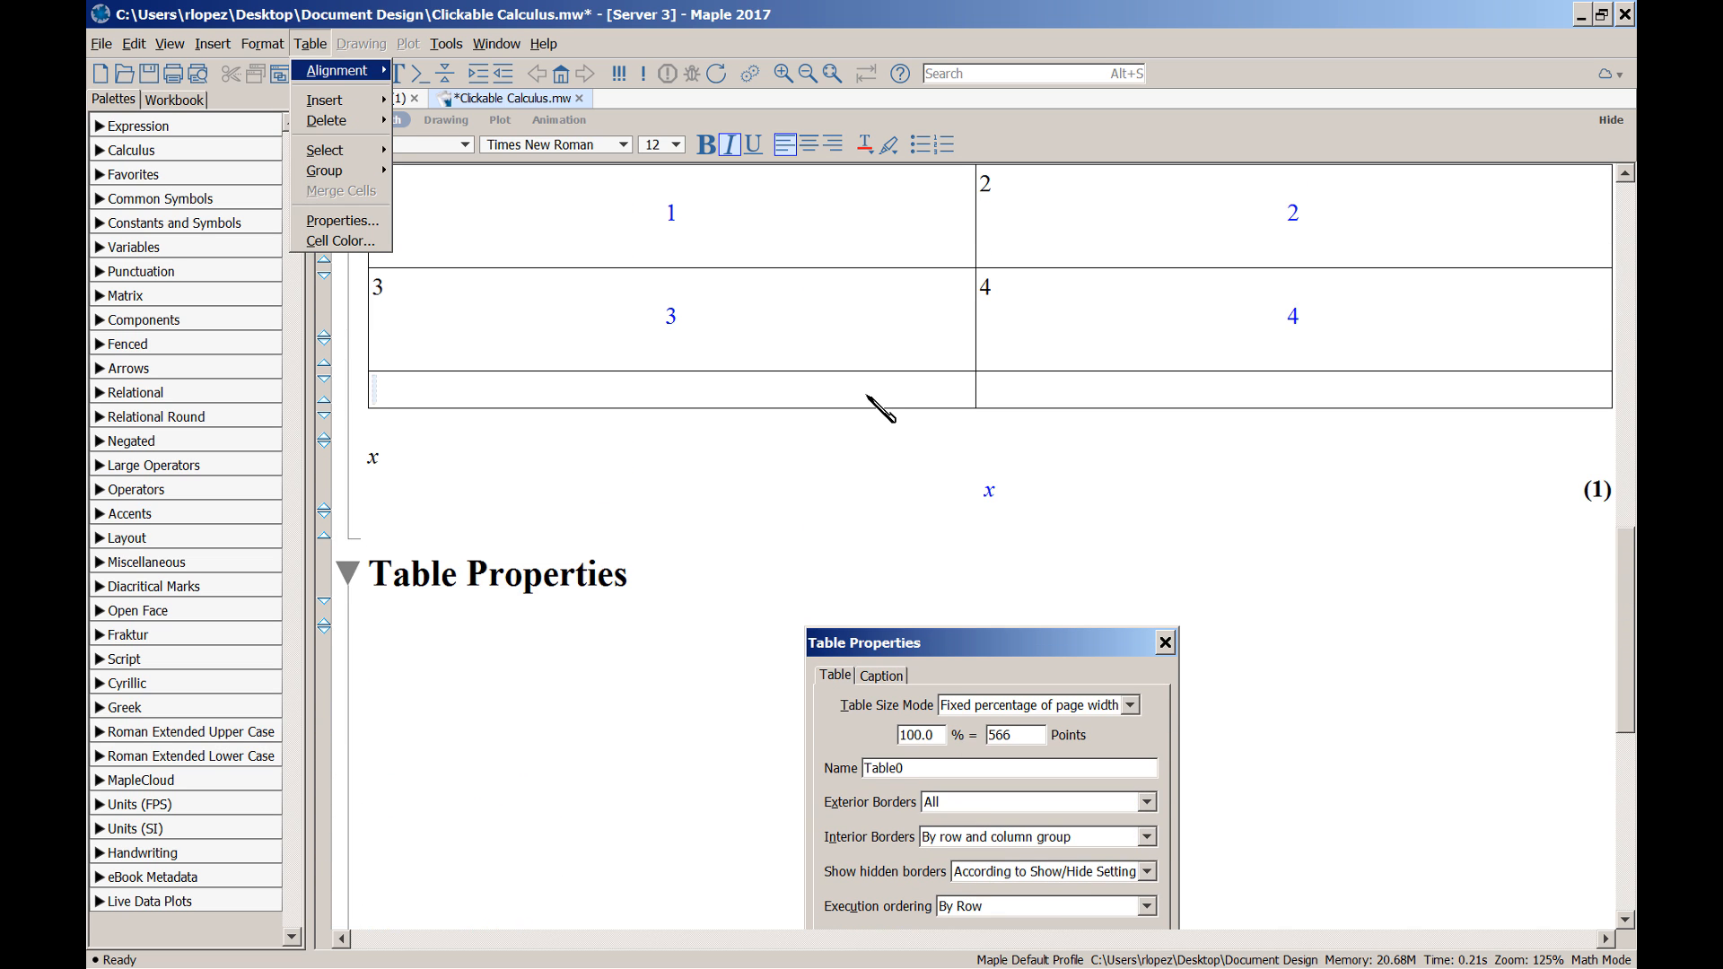
pyautogui.press('p')
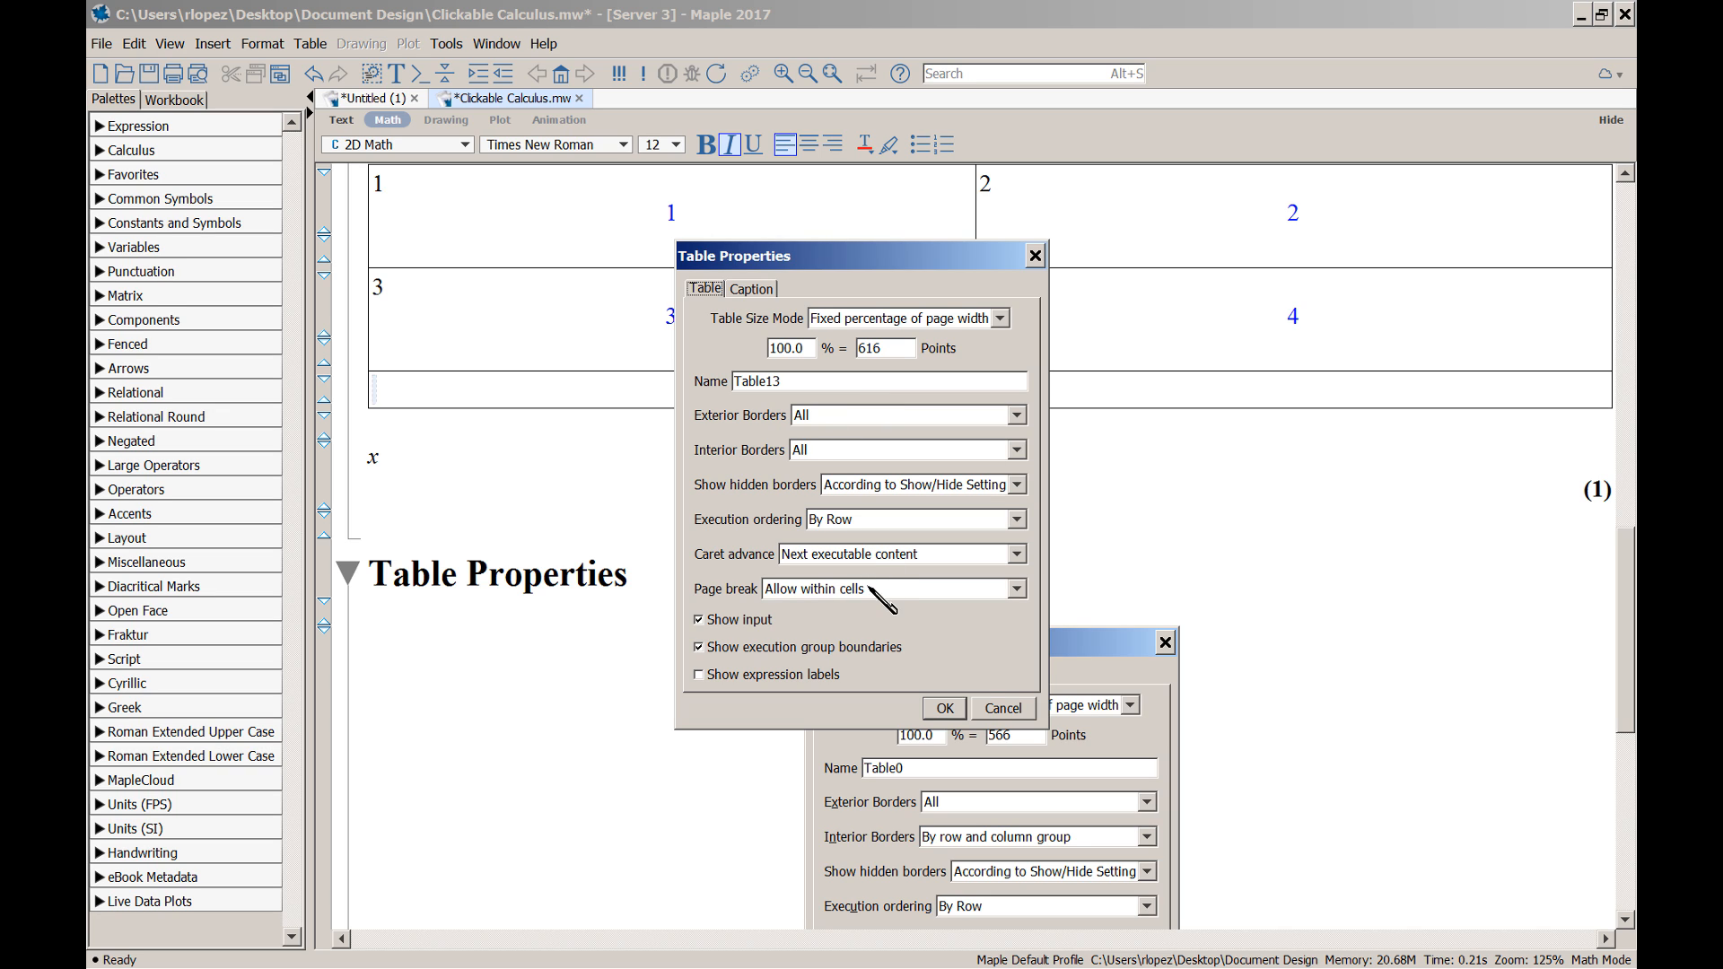
pyautogui.click(1016, 588)
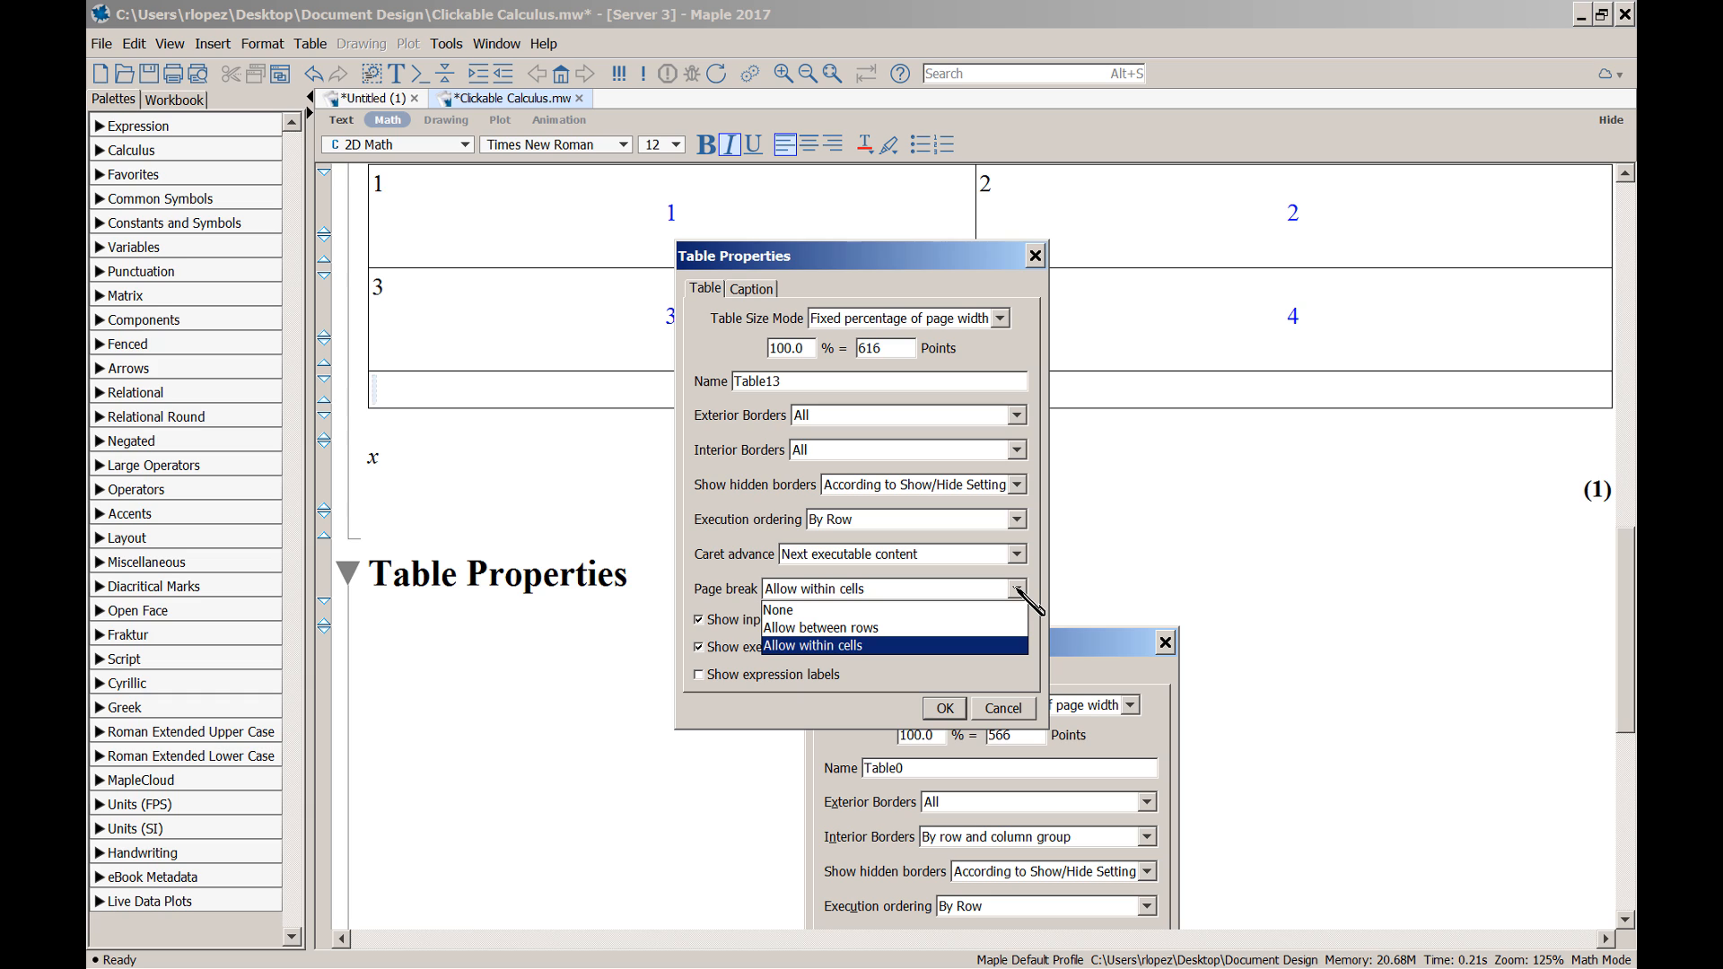
pyautogui.click(942, 628)
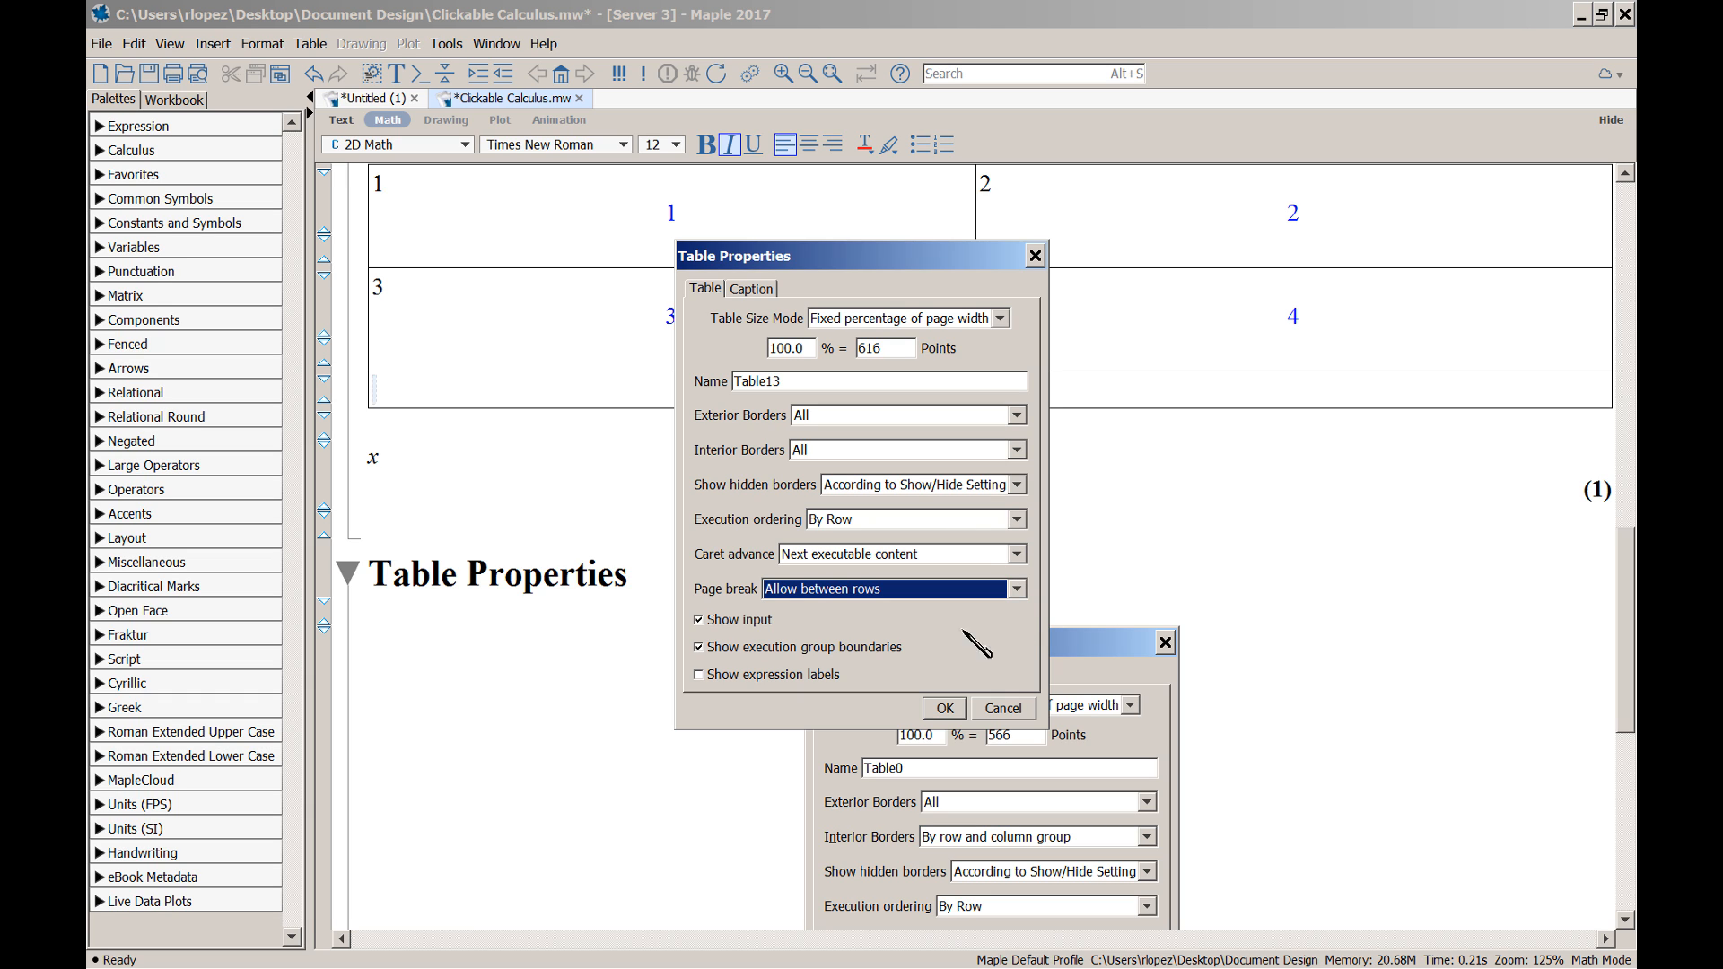
pyautogui.click(943, 709)
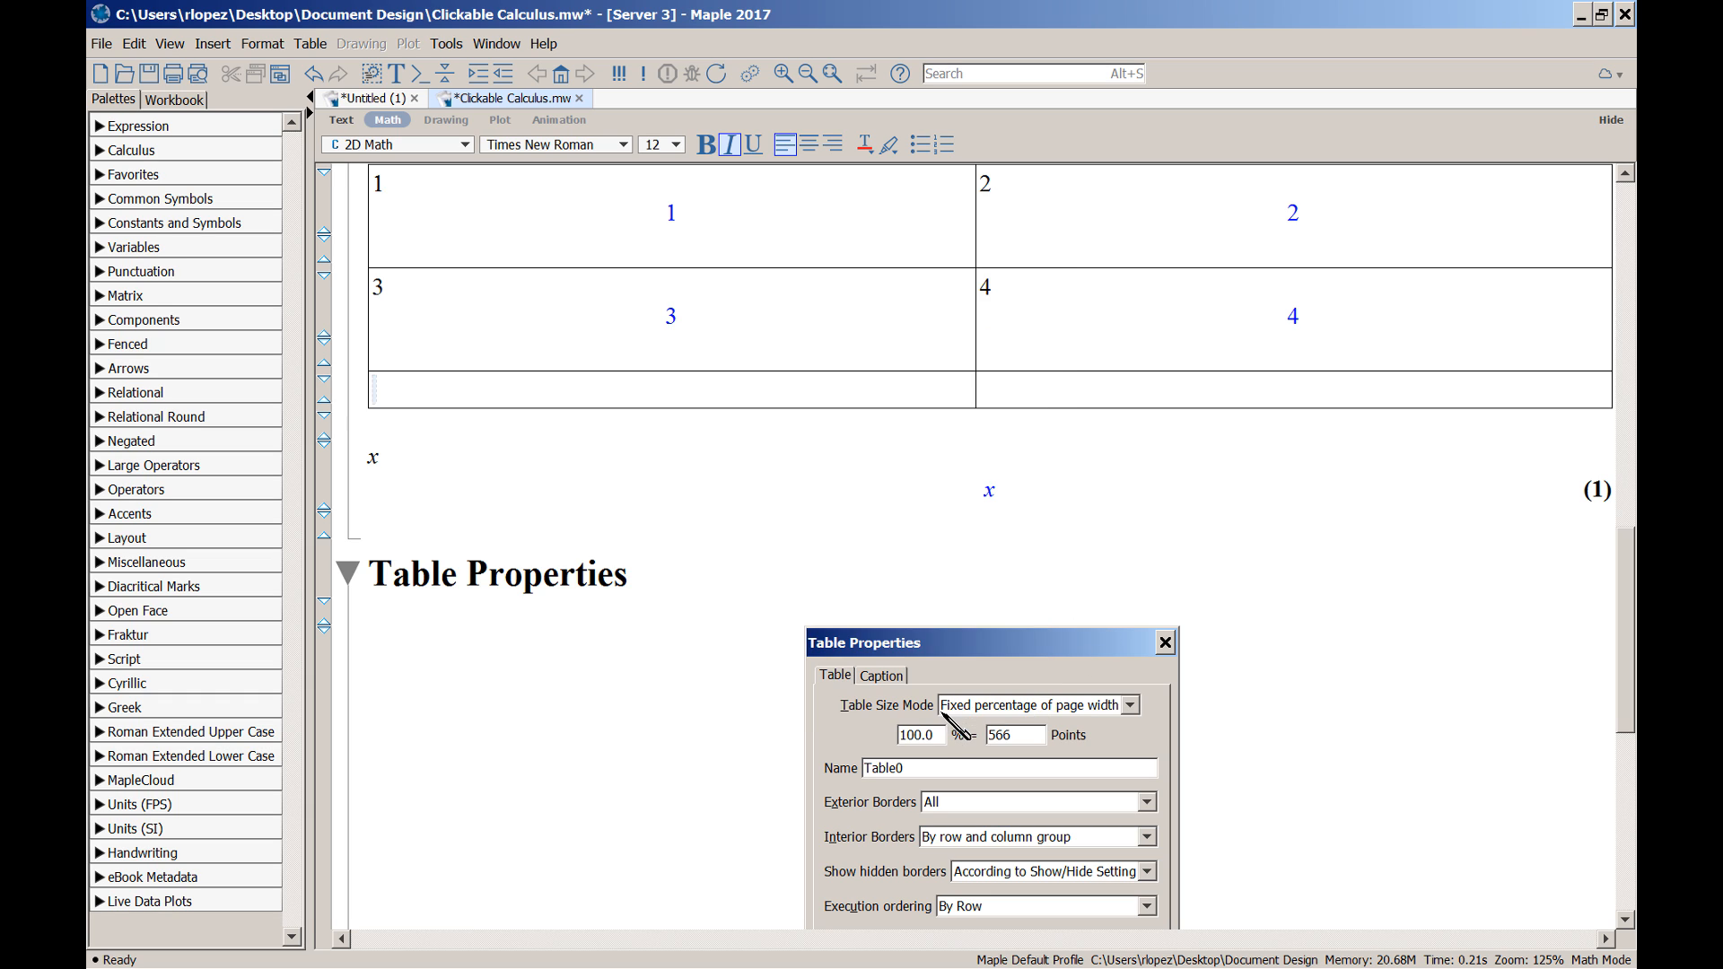
# Insert blank lines above the table to push it further down the page
pyautogui.scroll(4, 1284, 530)
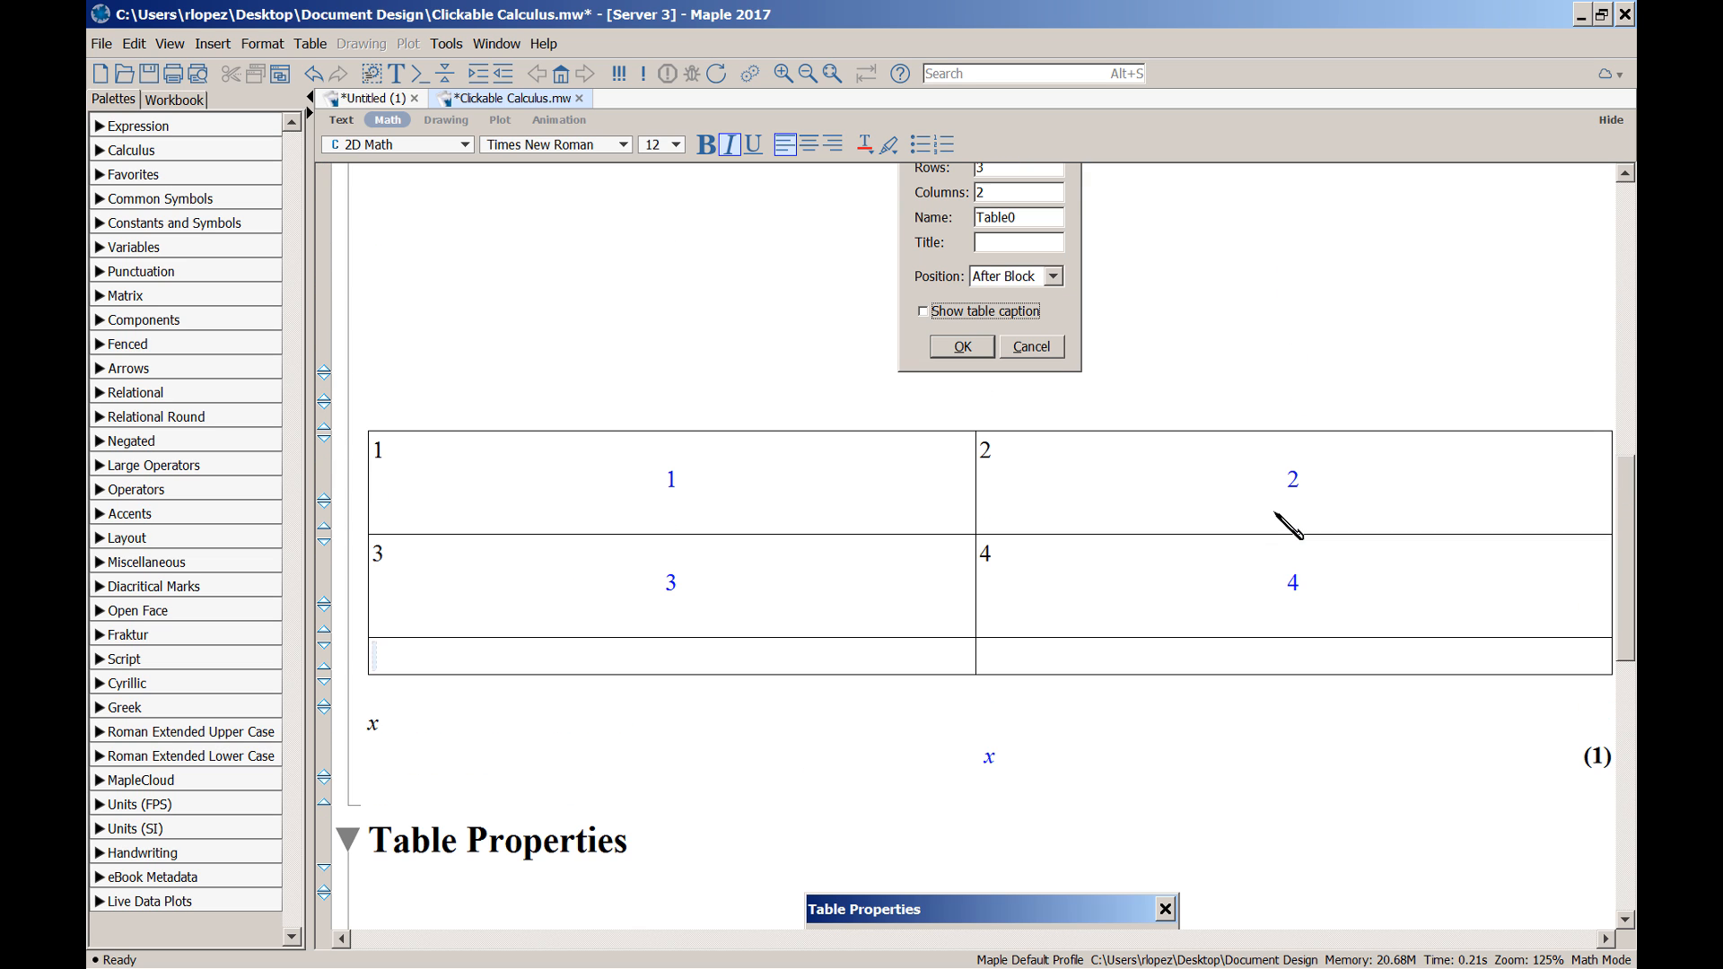
pyautogui.click(1041, 418)
pyautogui.press('Return')
pyautogui.press('Return')
pyautogui.press('Return')
pyautogui.press('Return')
pyautogui.press('Return')
pyautogui.press('Return')
pyautogui.press('Return')
pyautogui.press('Return')
pyautogui.press('Return')
pyautogui.press('Return')
pyautogui.press('Return')
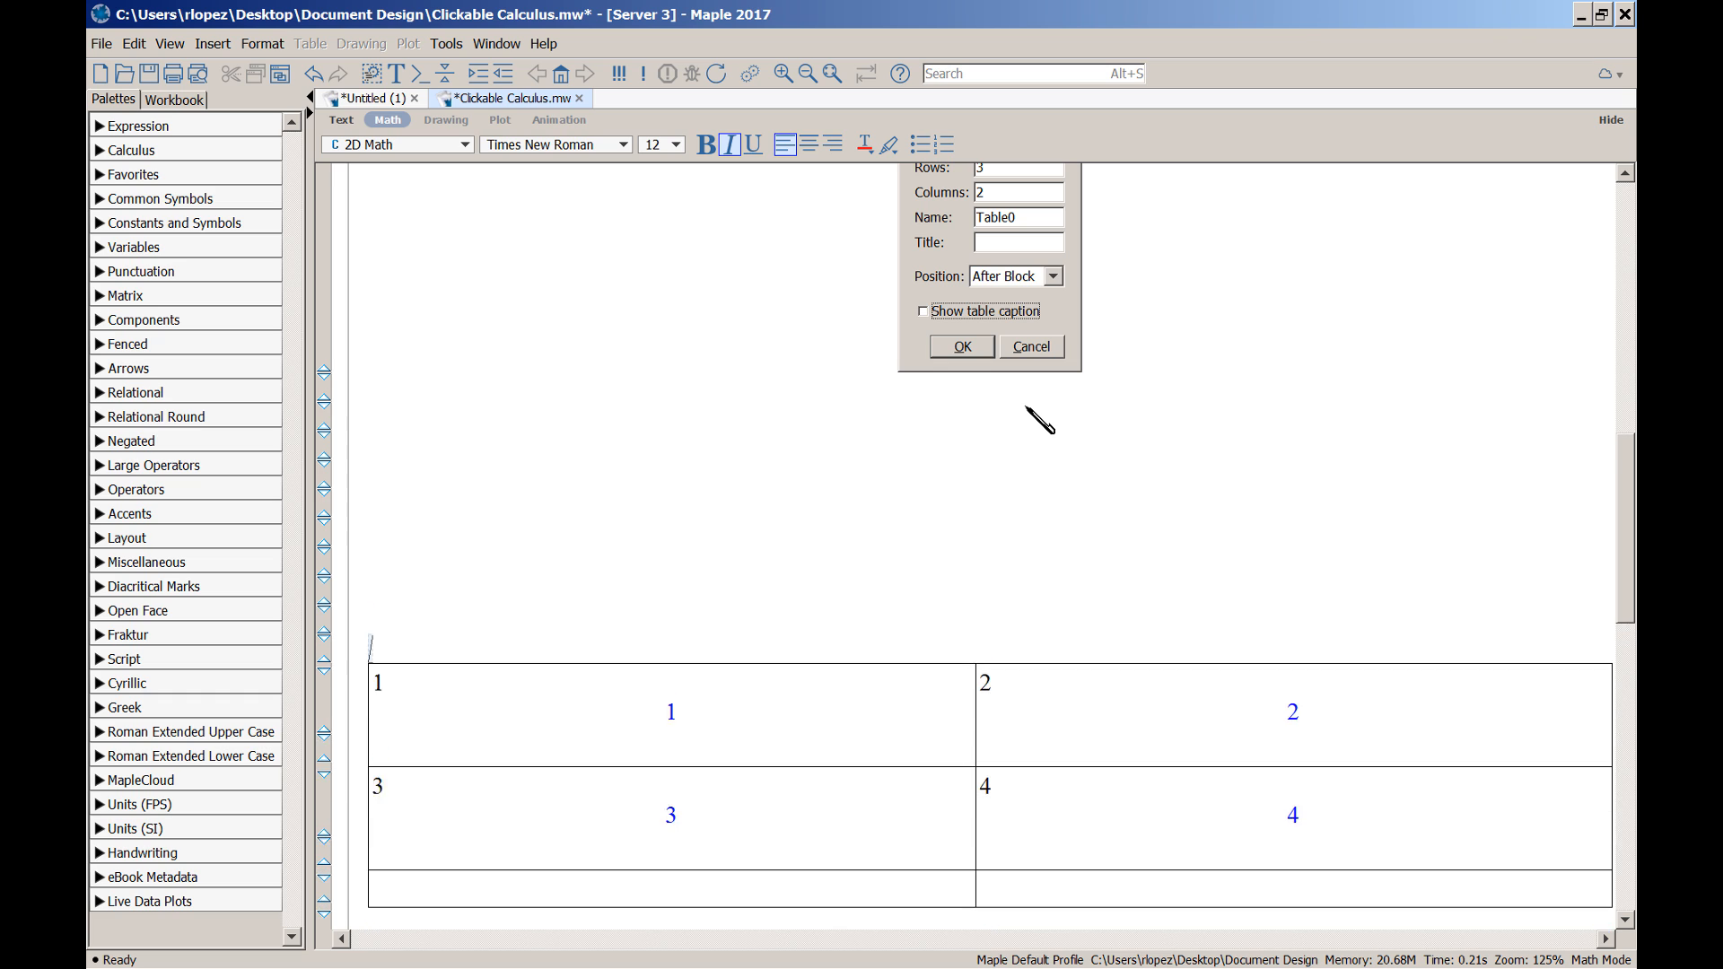
pyautogui.press('Return')
pyautogui.press('Return')
pyautogui.press('Return')
pyautogui.press('Return')
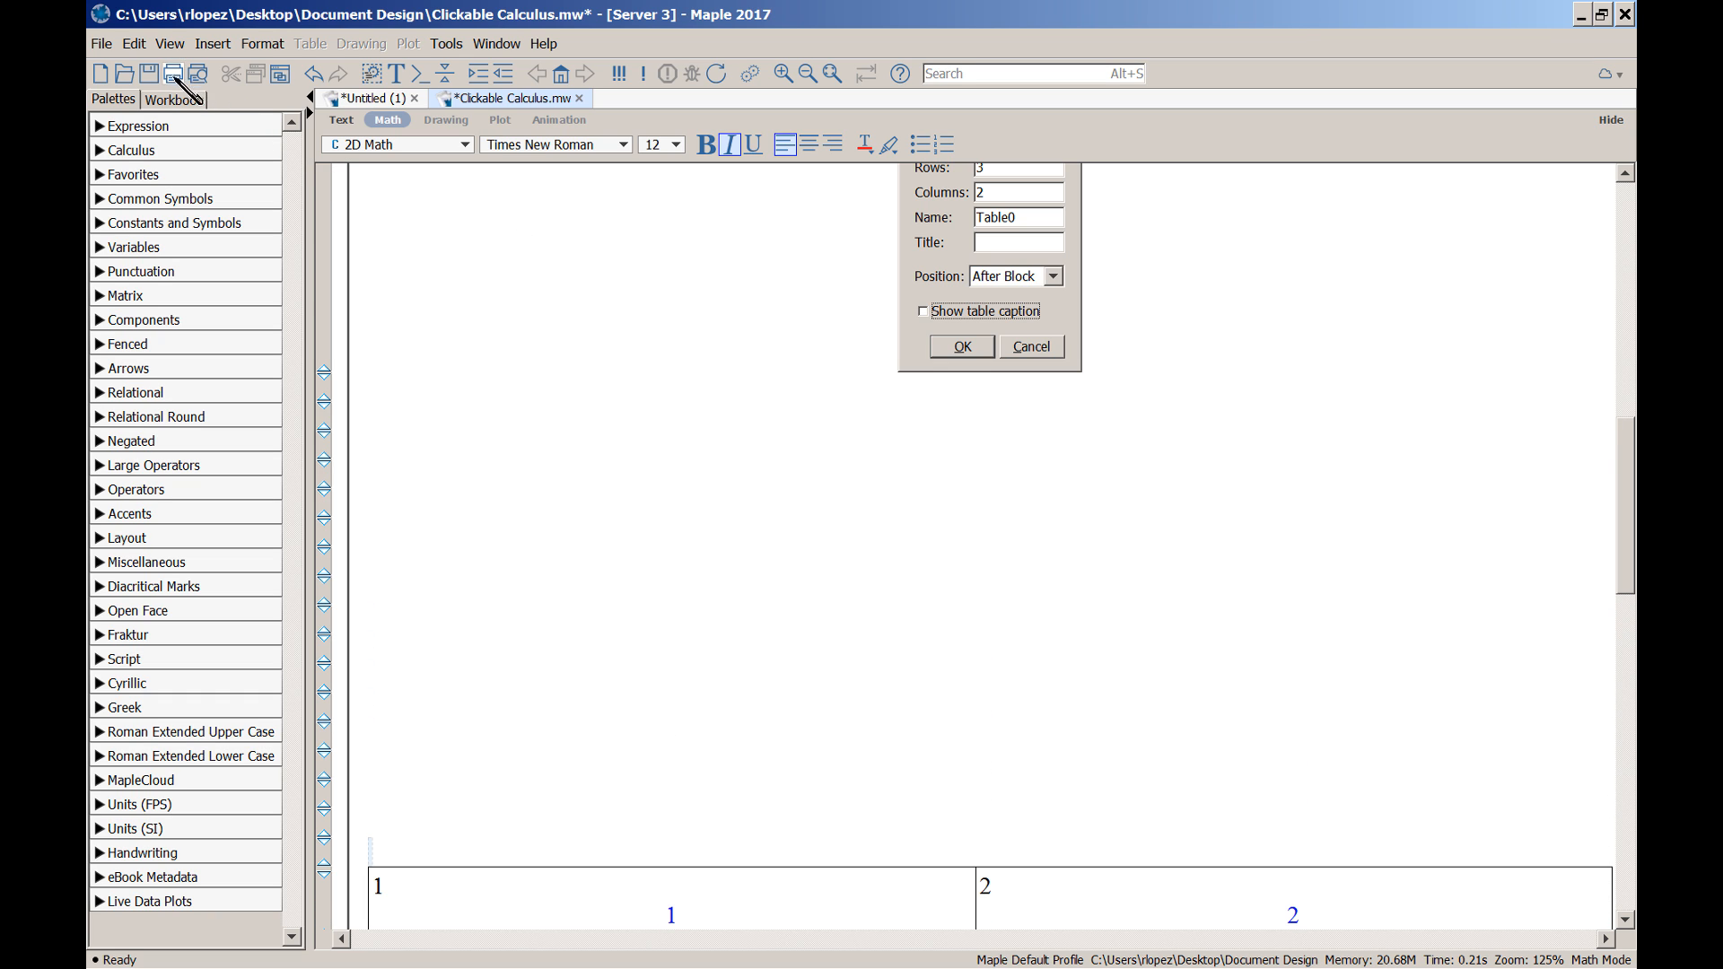
pyautogui.click(198, 74)
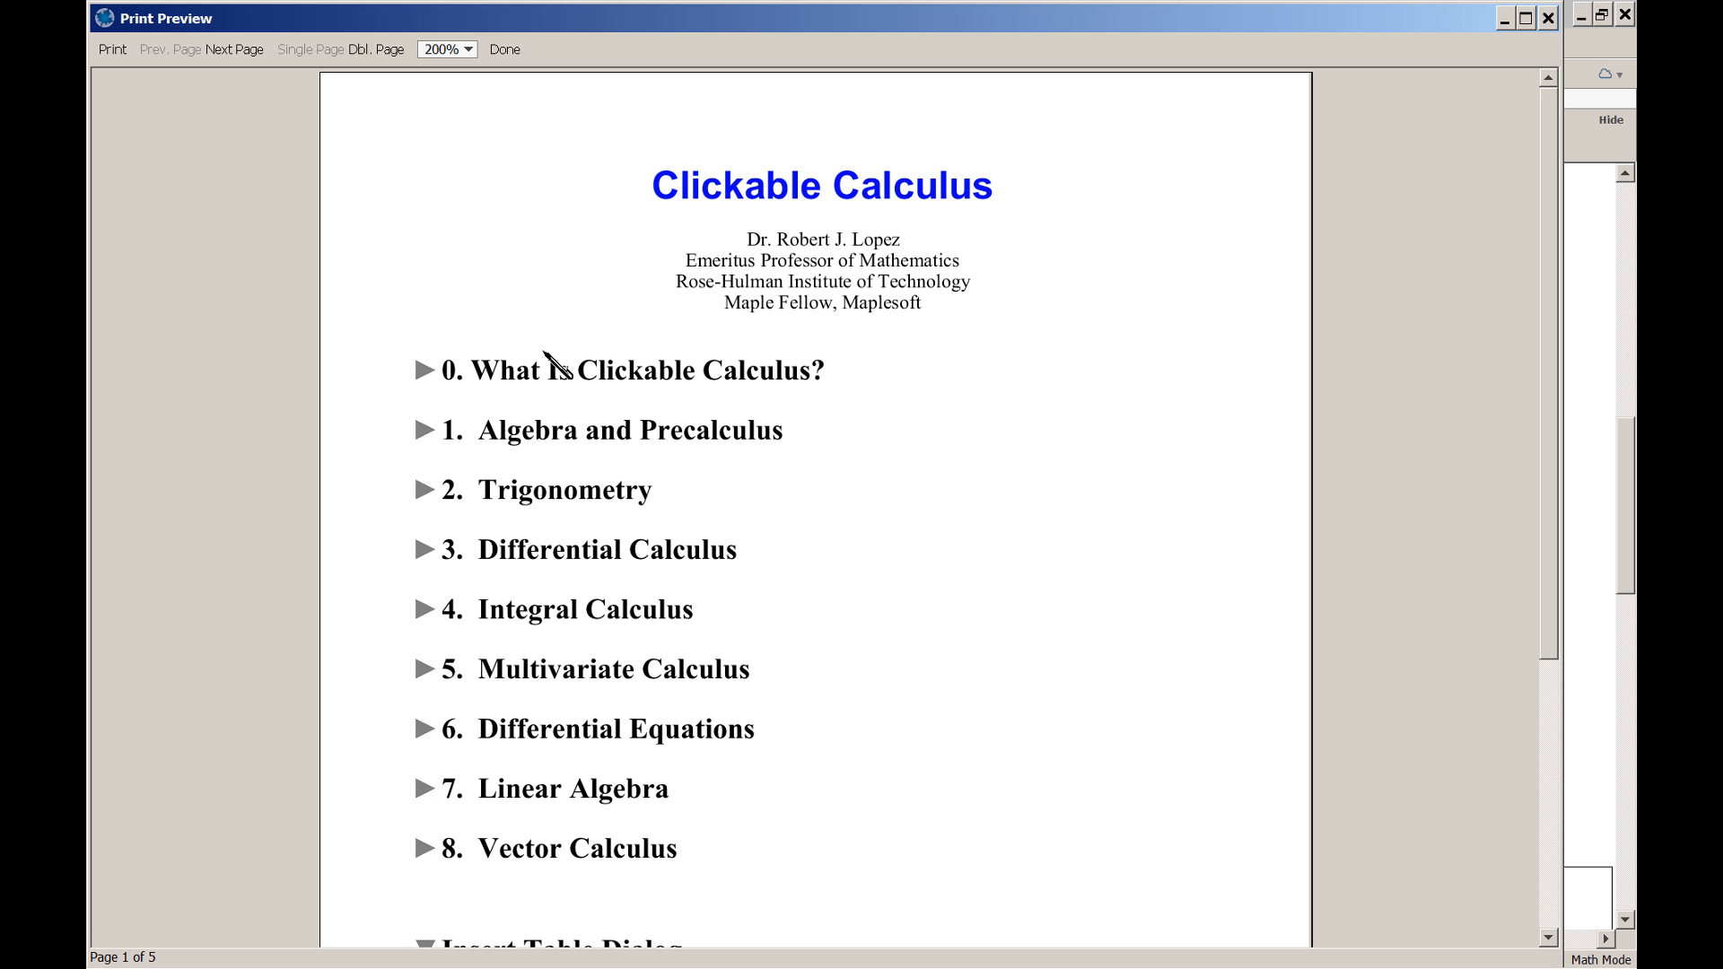
pyautogui.click(469, 52)
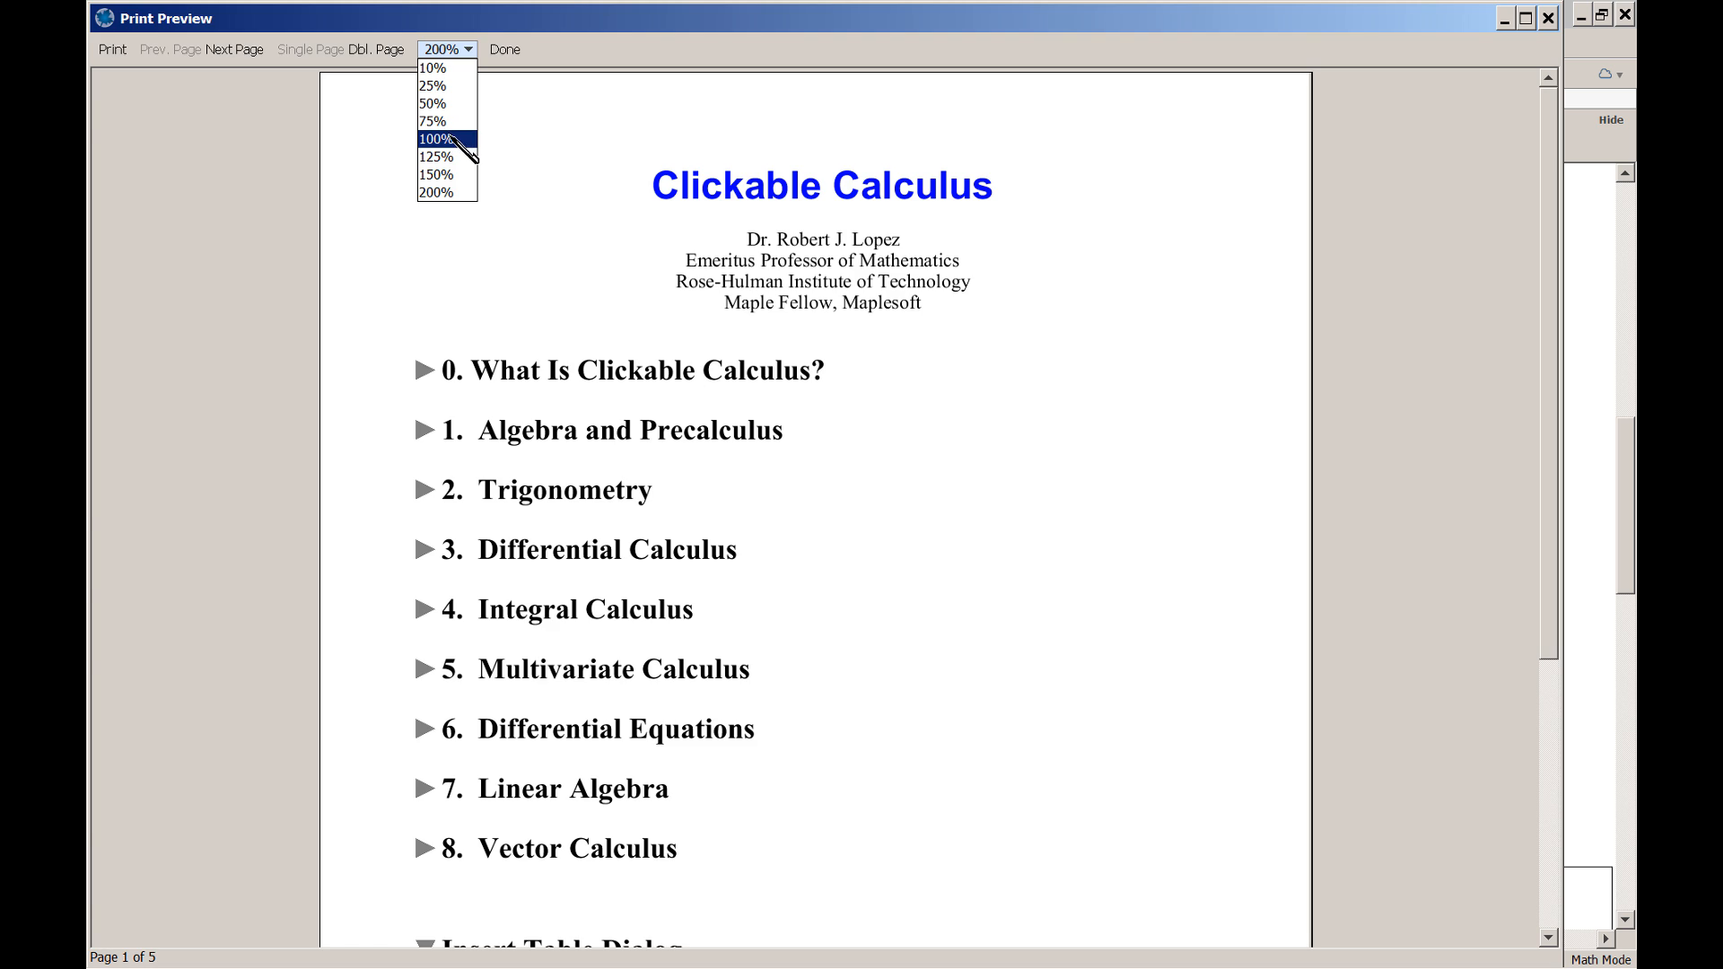
pyautogui.click(454, 141)
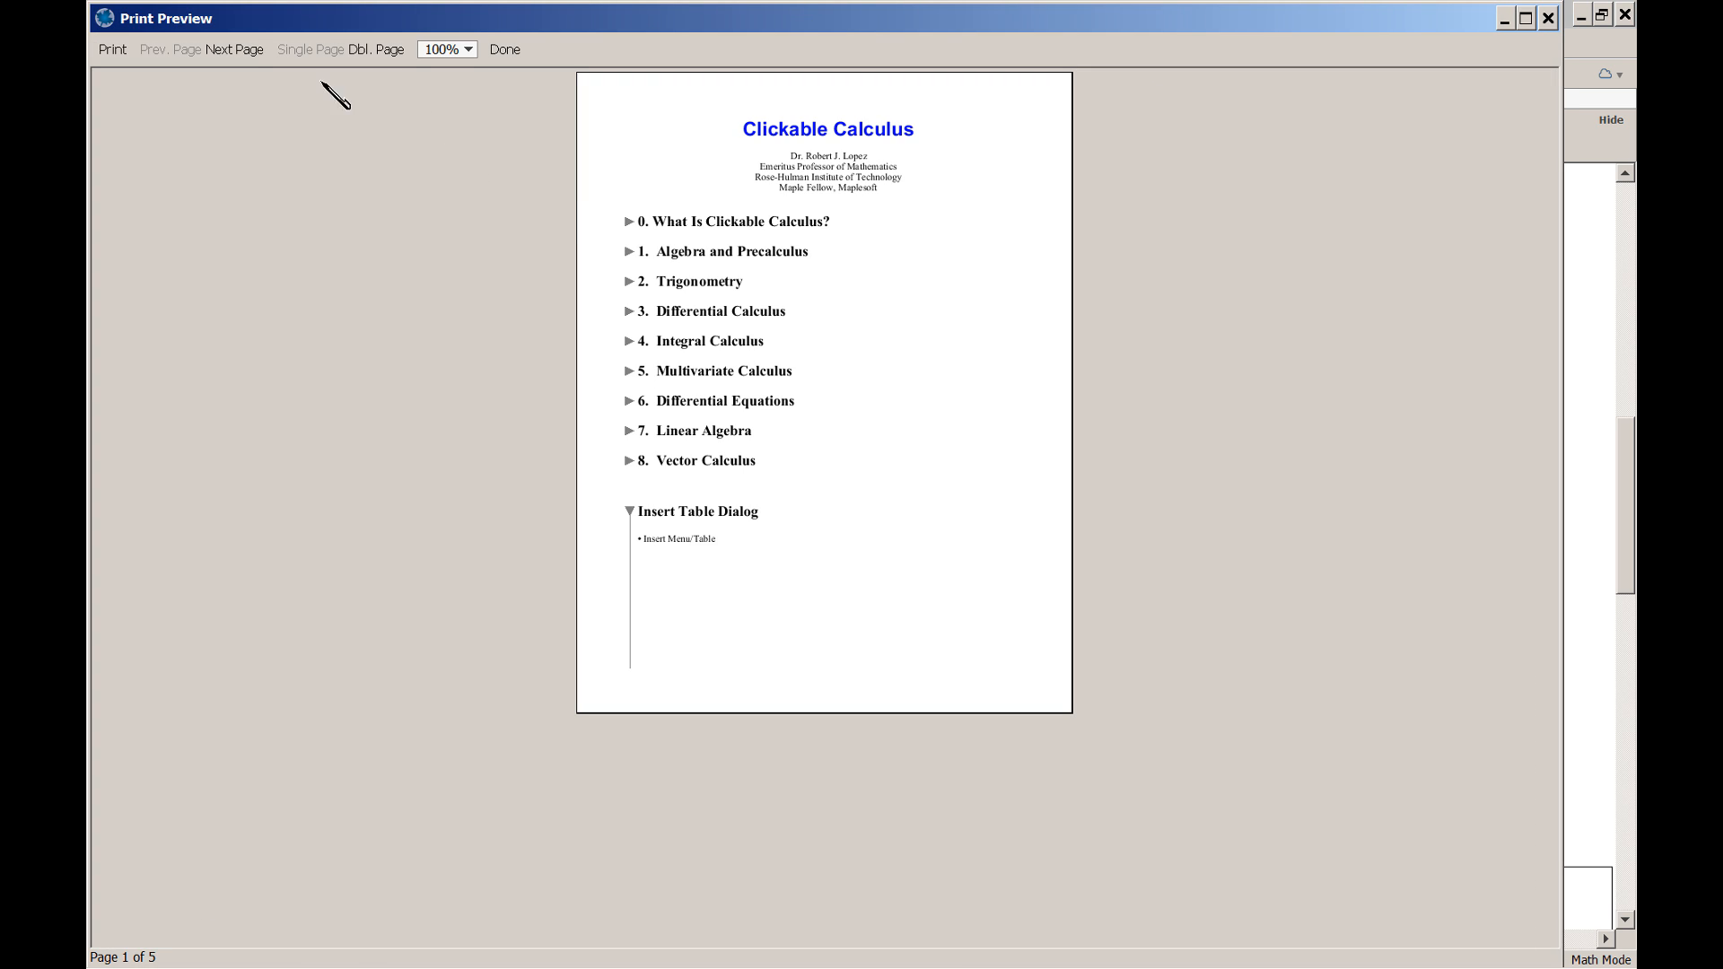
pyautogui.click(244, 51)
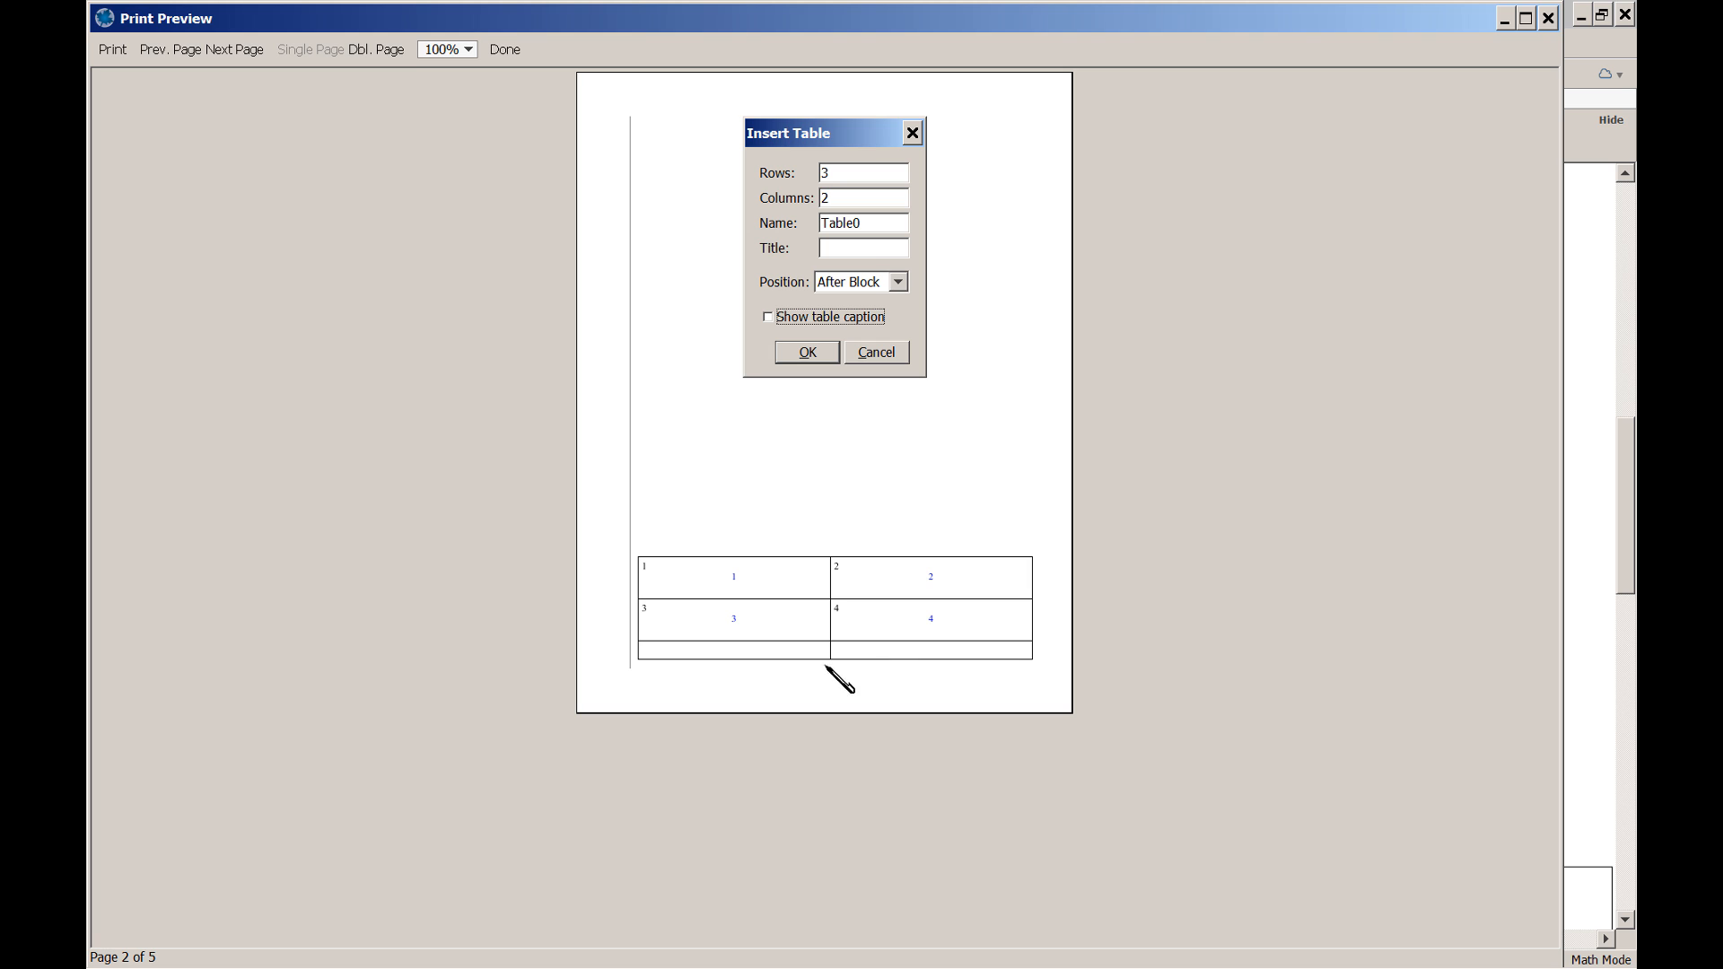
pyautogui.click(506, 51)
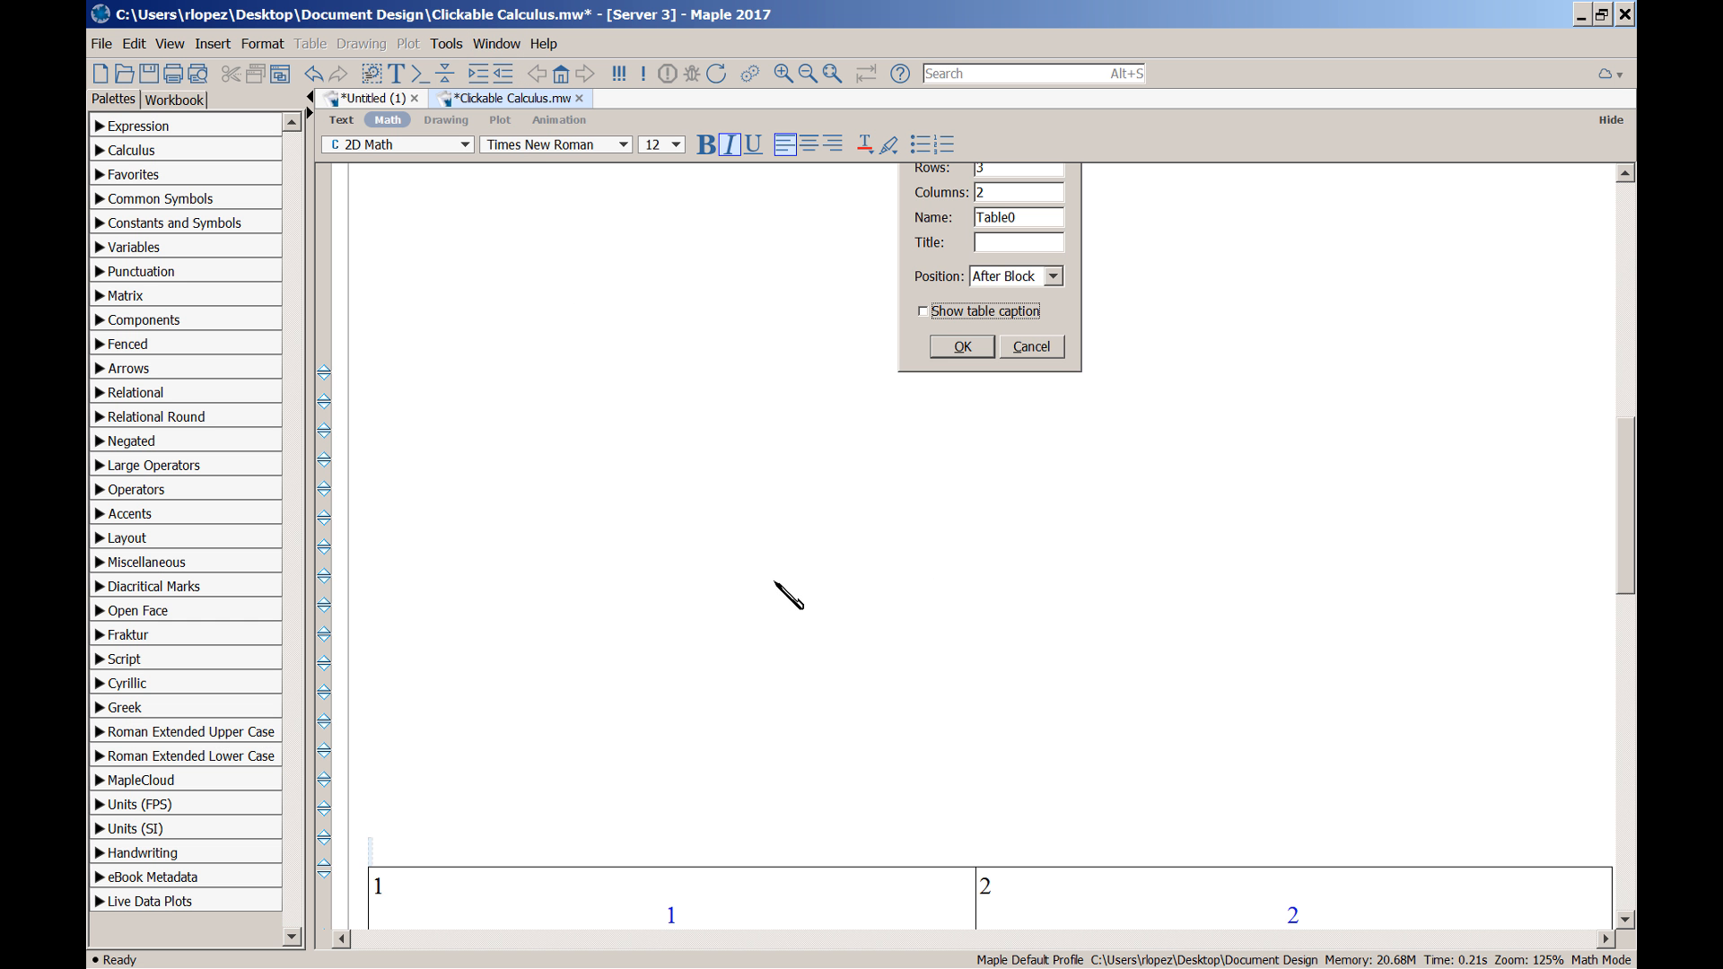
pyautogui.scroll(2, 789, 594)
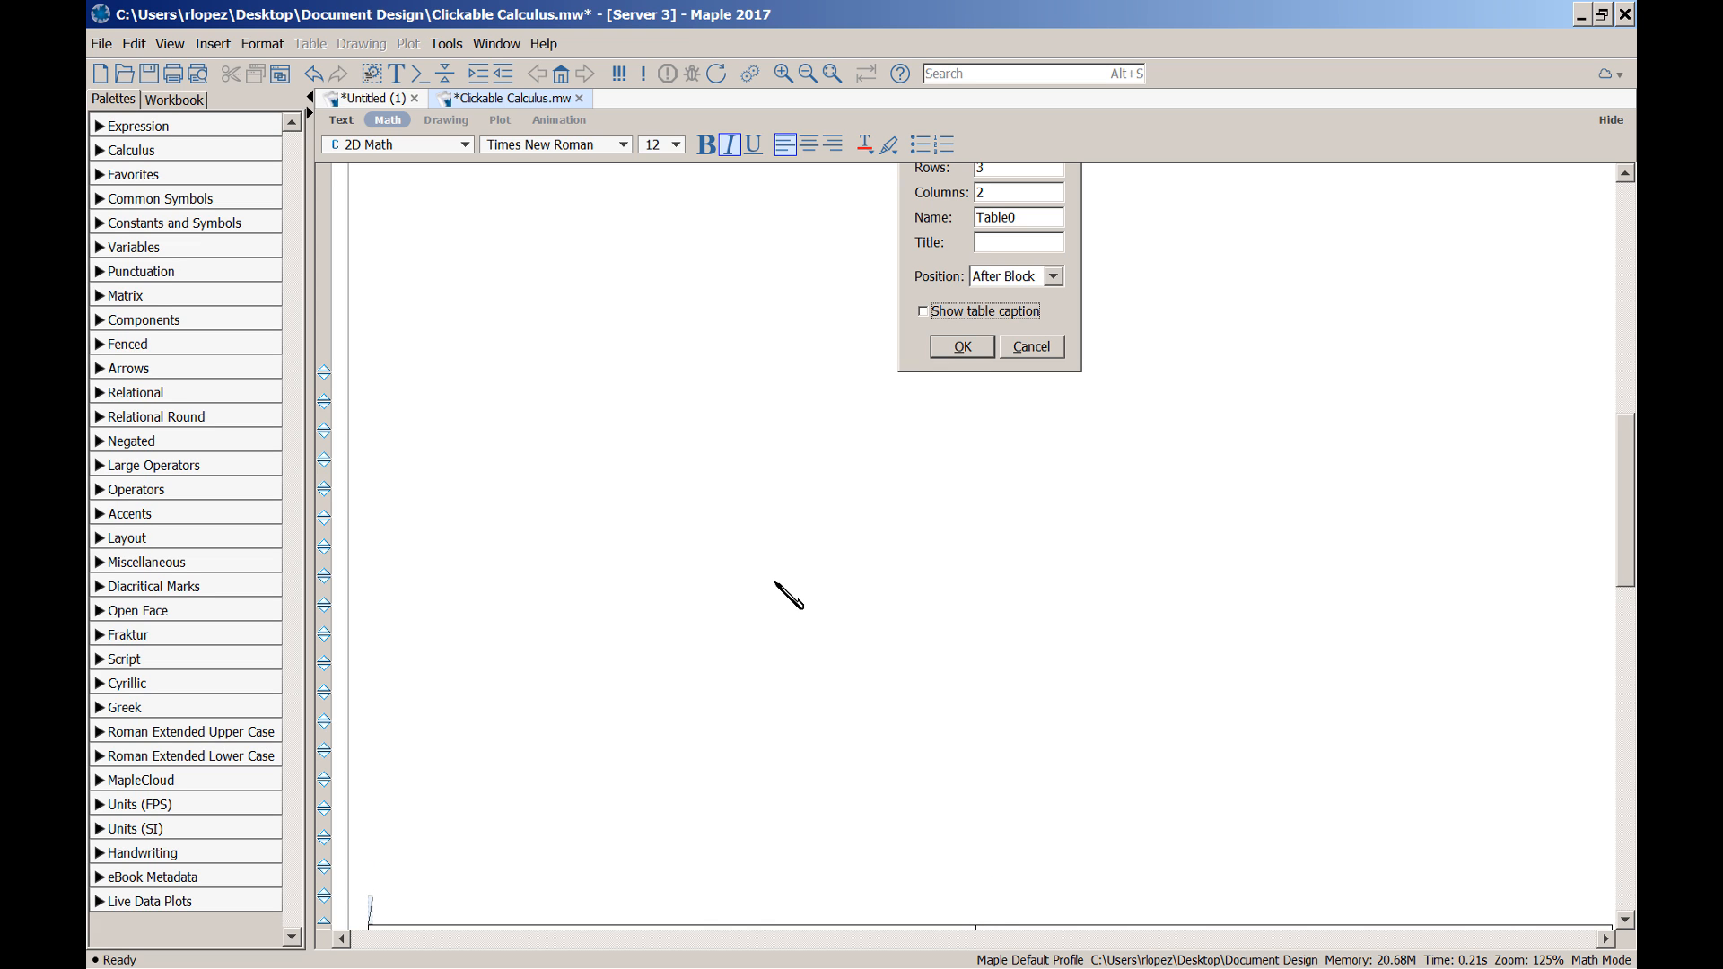
pyautogui.click(201, 78)
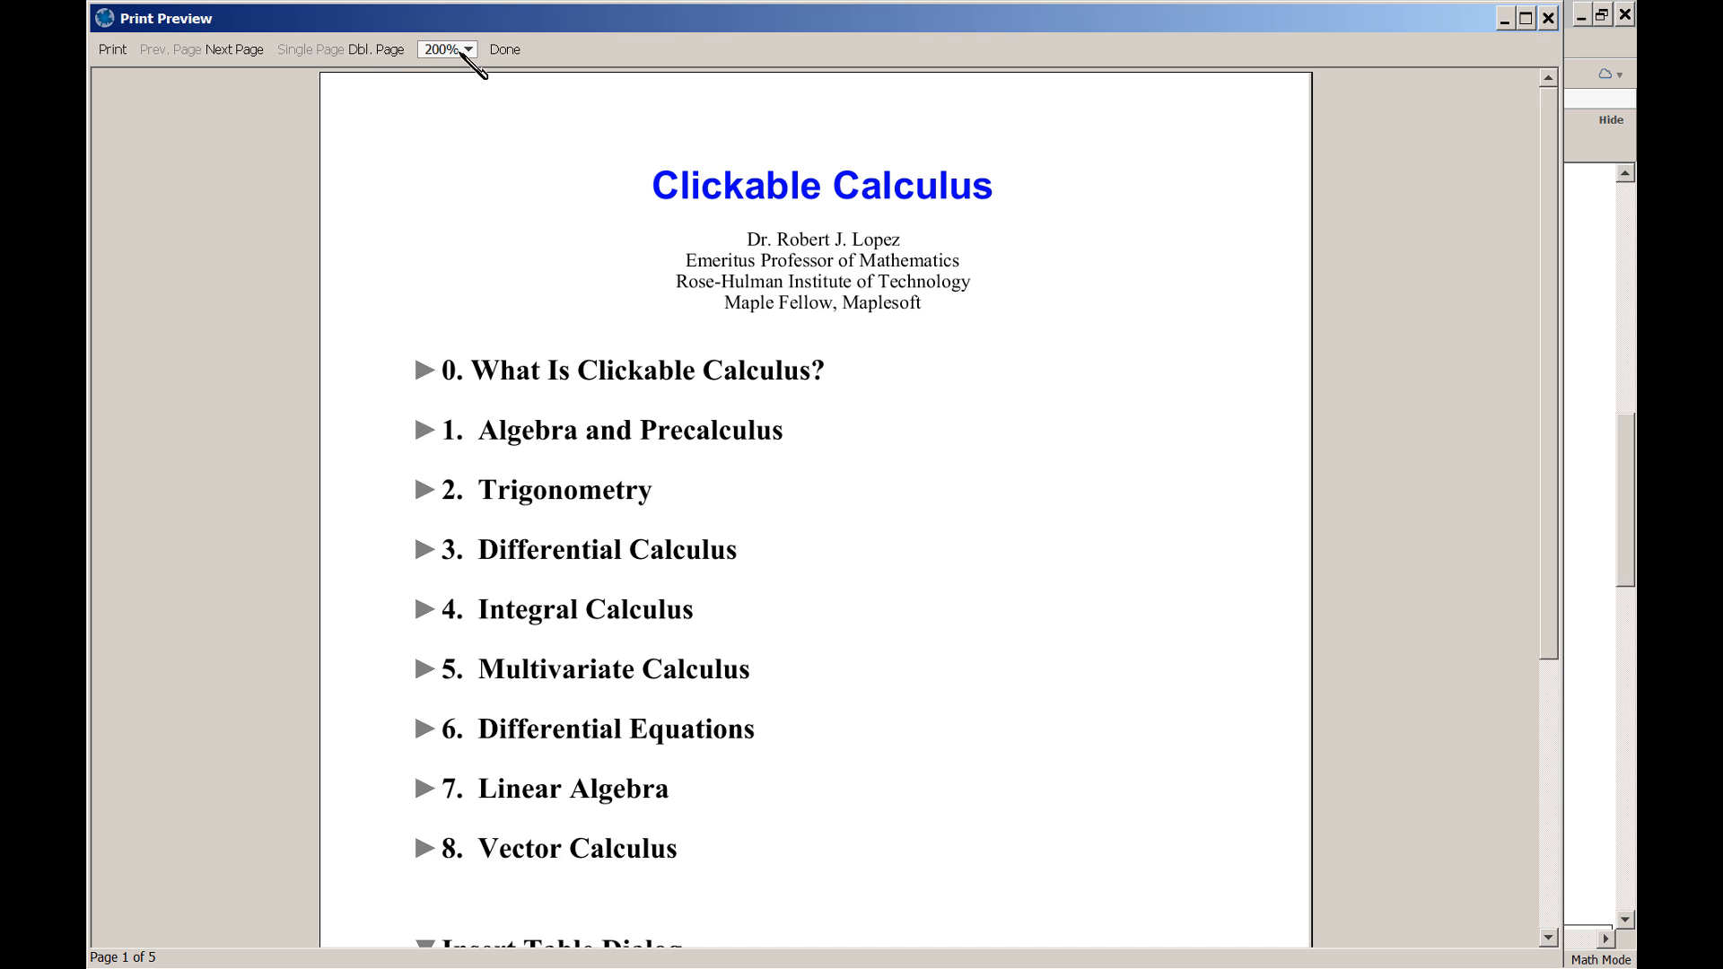
pyautogui.click(463, 51)
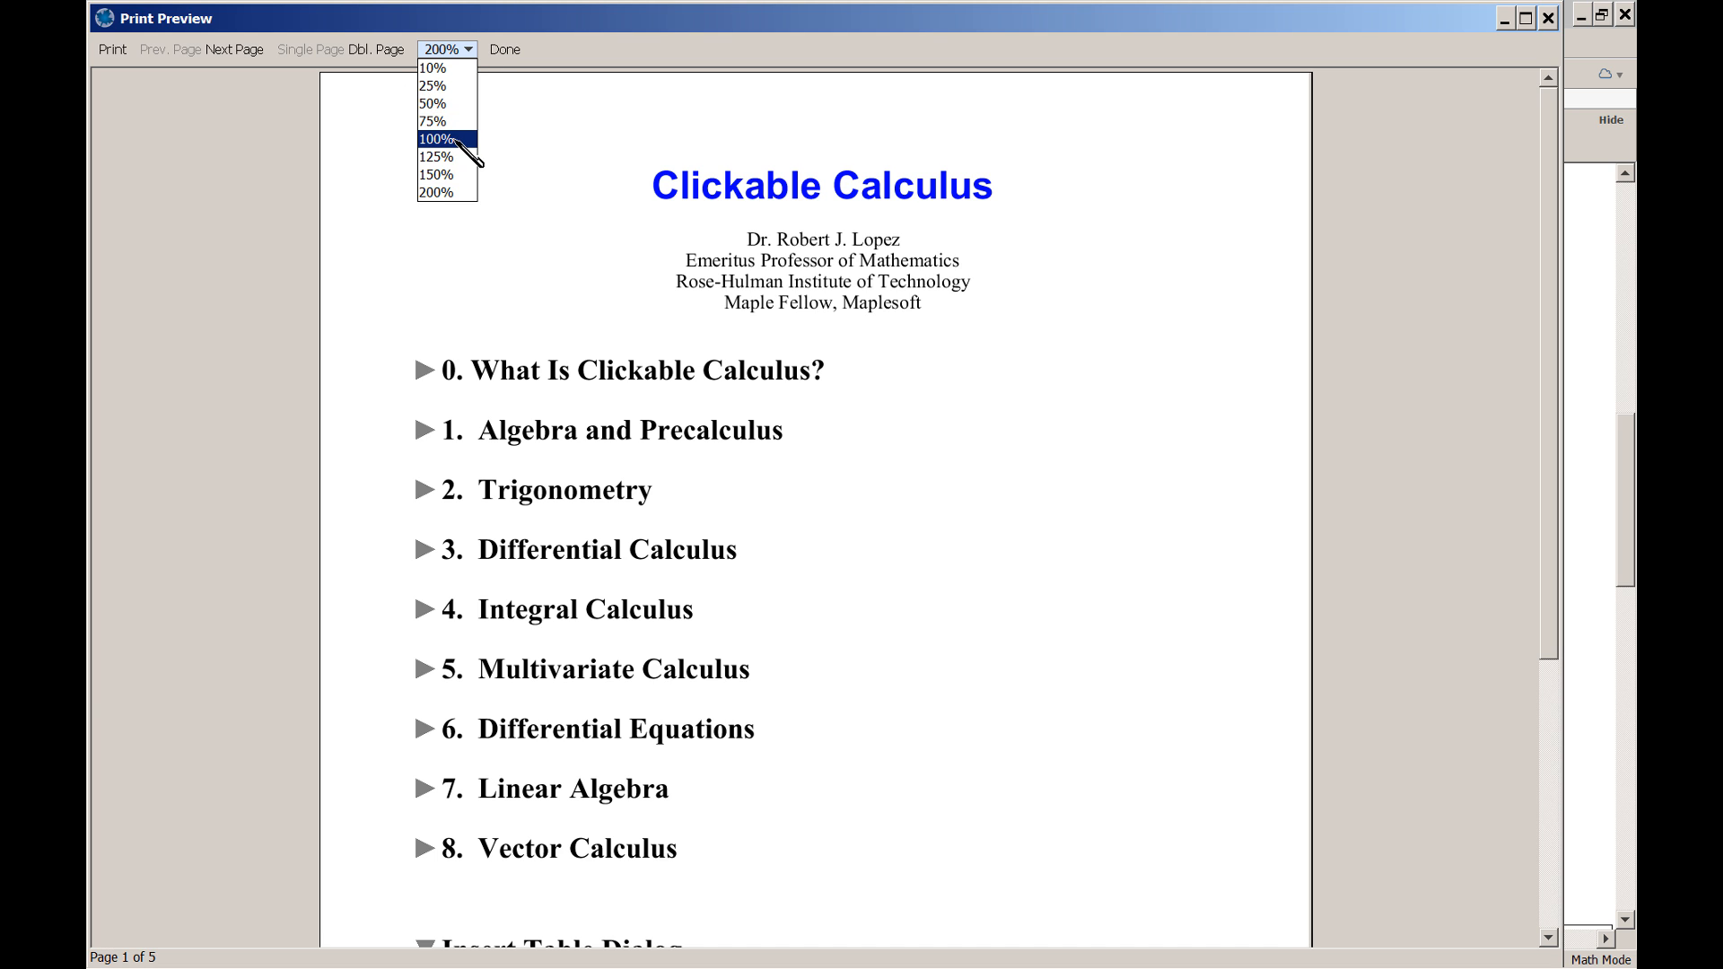
pyautogui.click(436, 139)
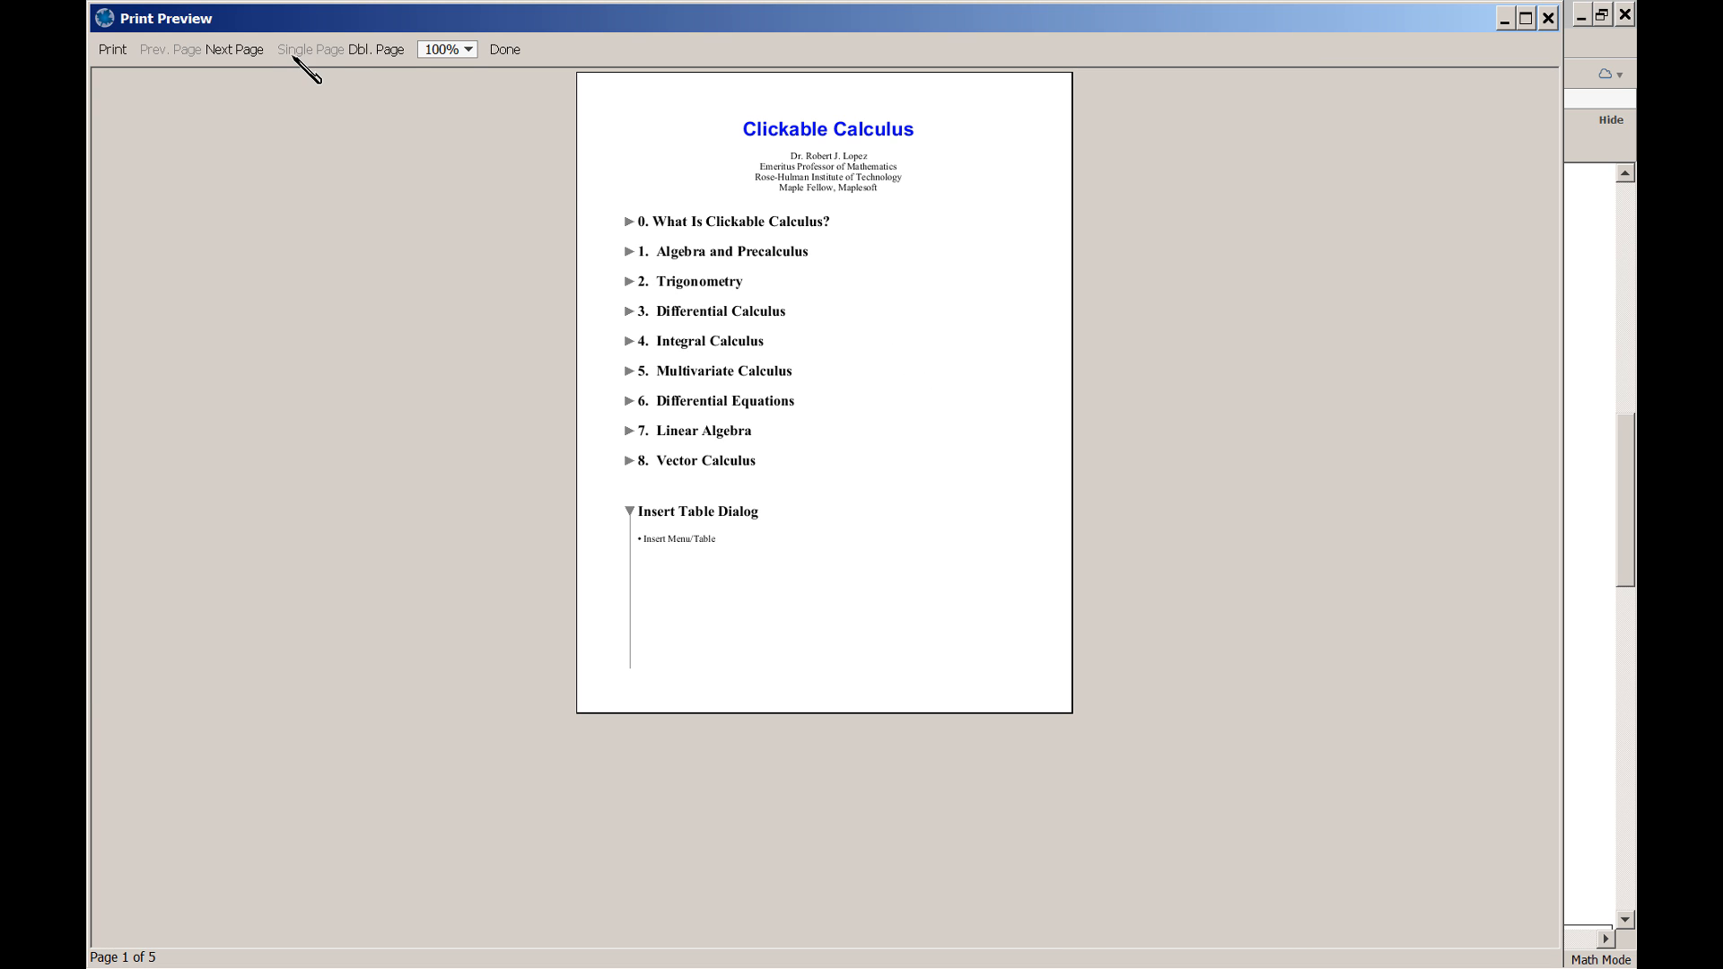
pyautogui.click(235, 50)
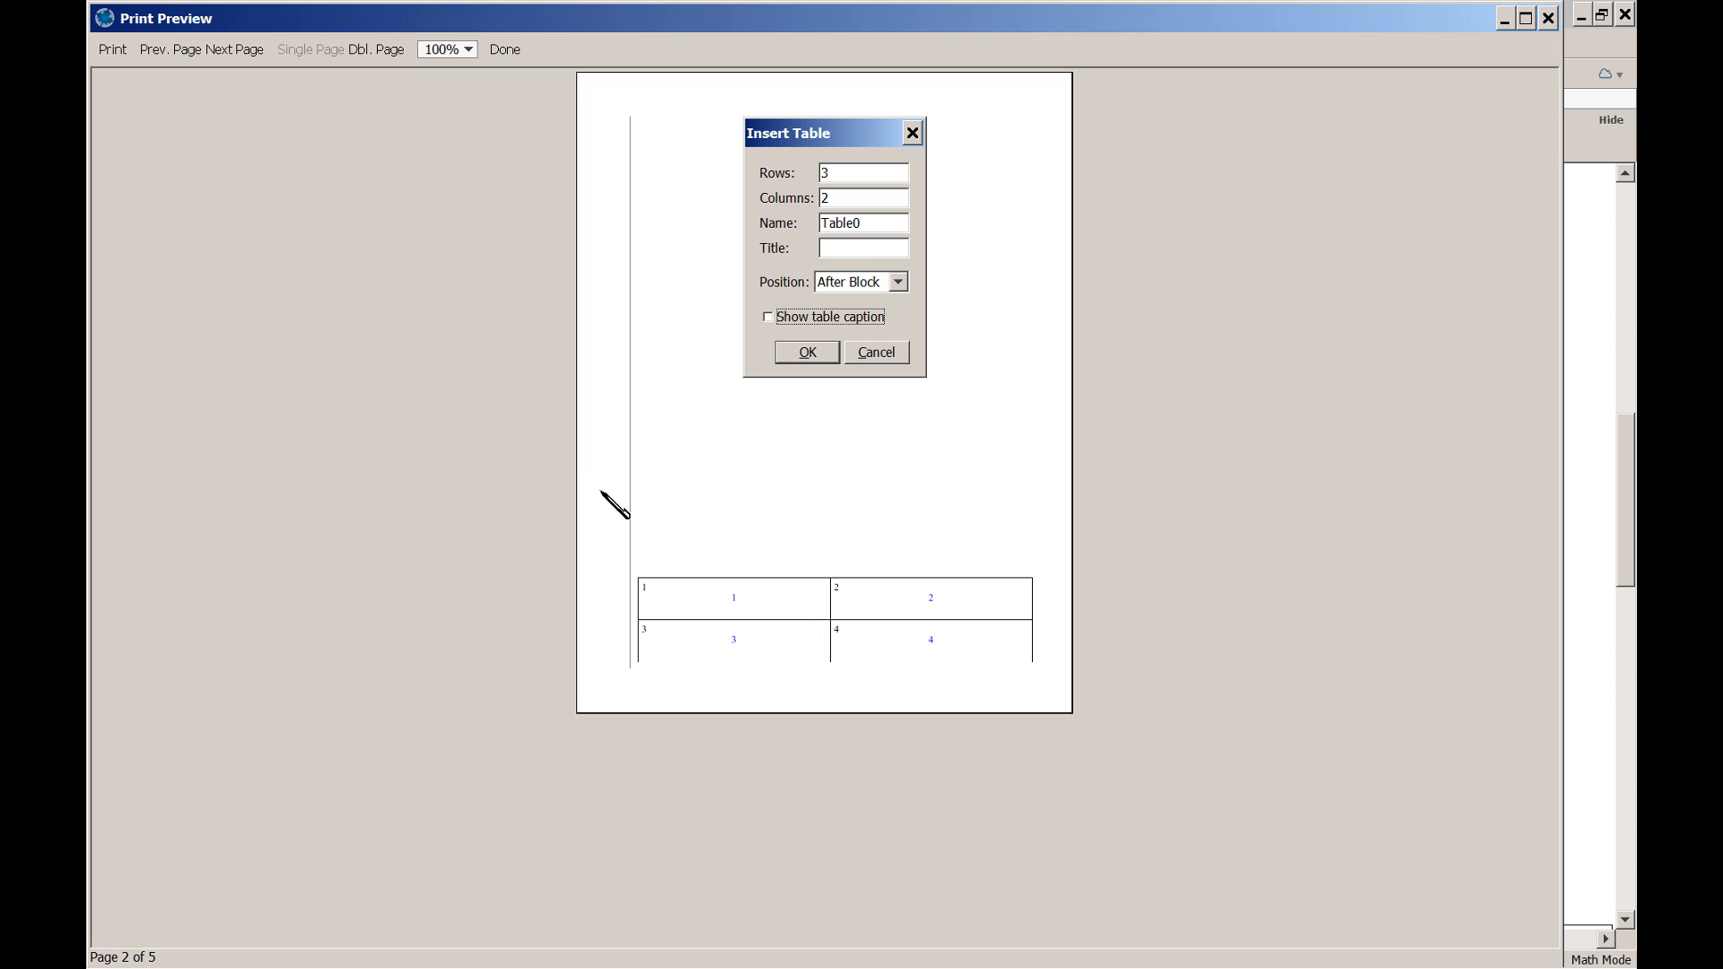
pyautogui.click(379, 53)
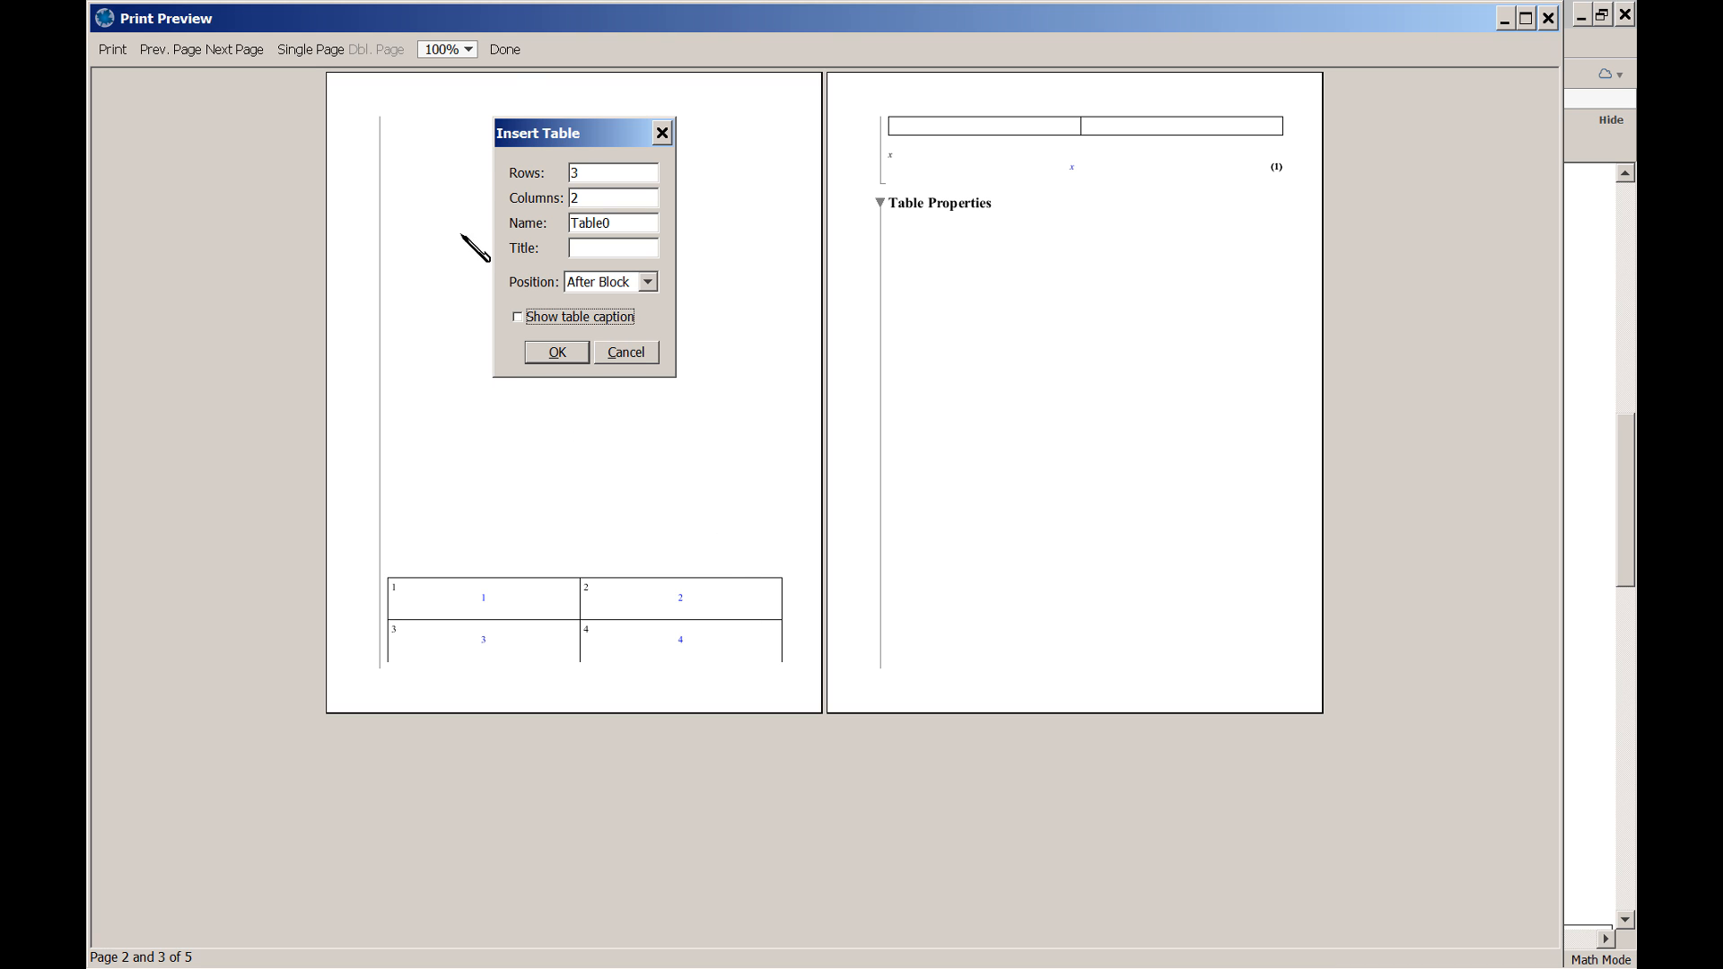
pyautogui.click(504, 49)
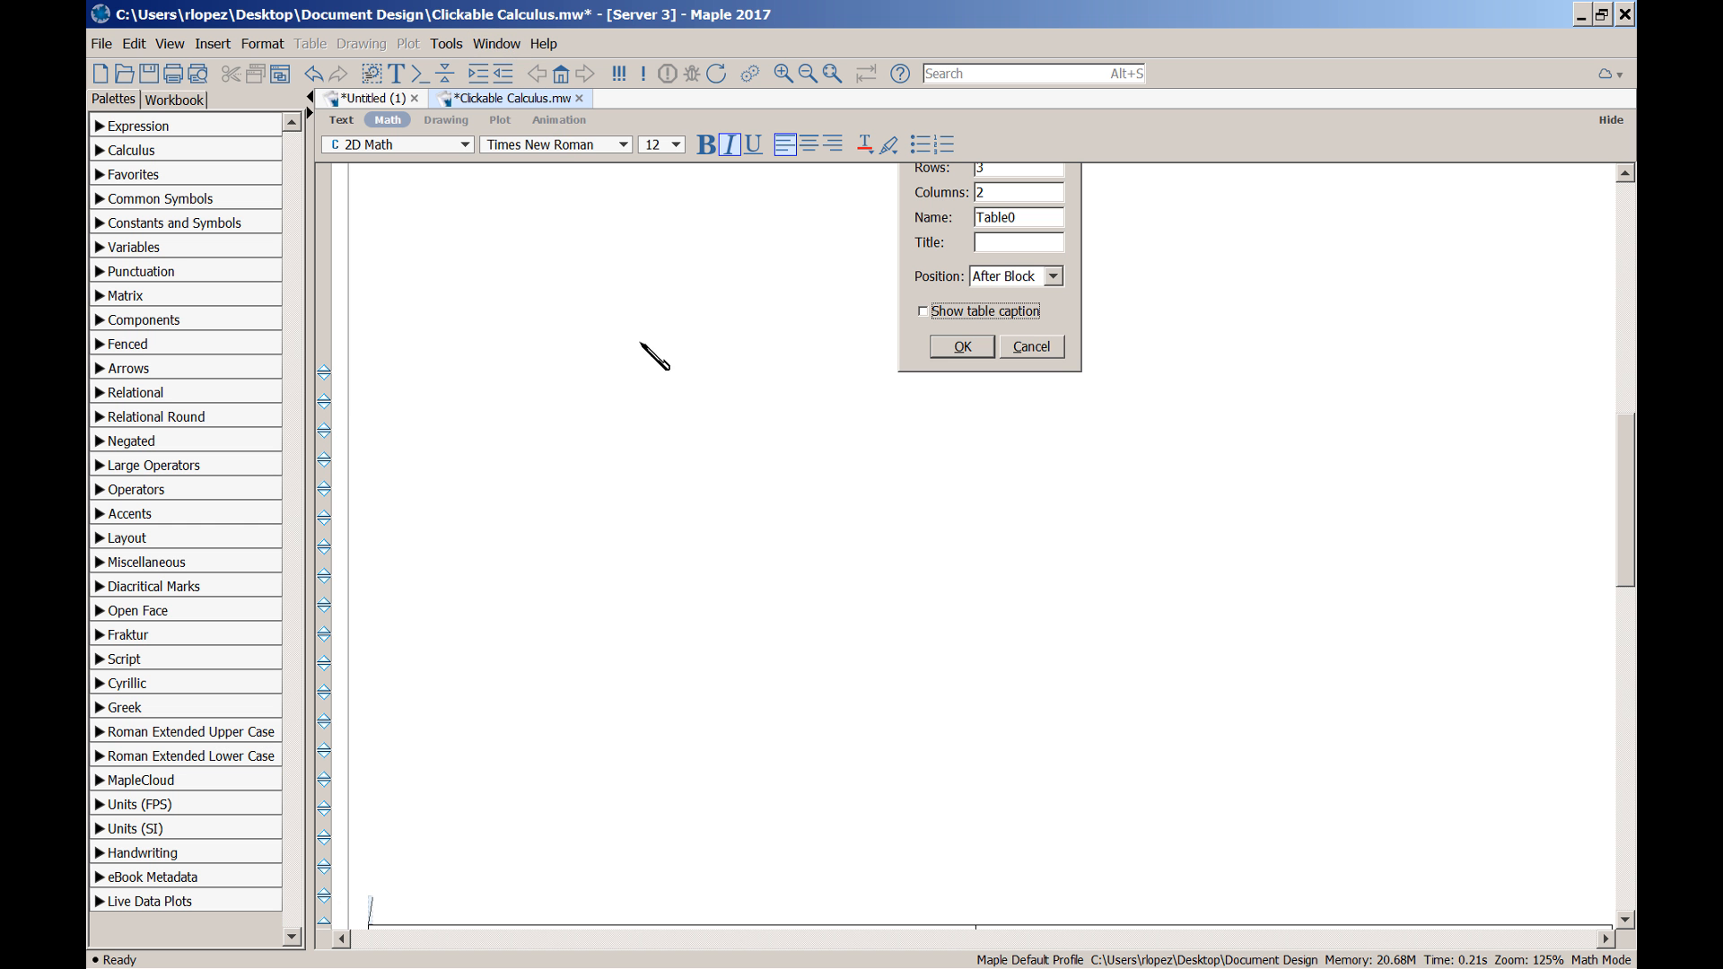
pyautogui.scroll(10, 725, 391)
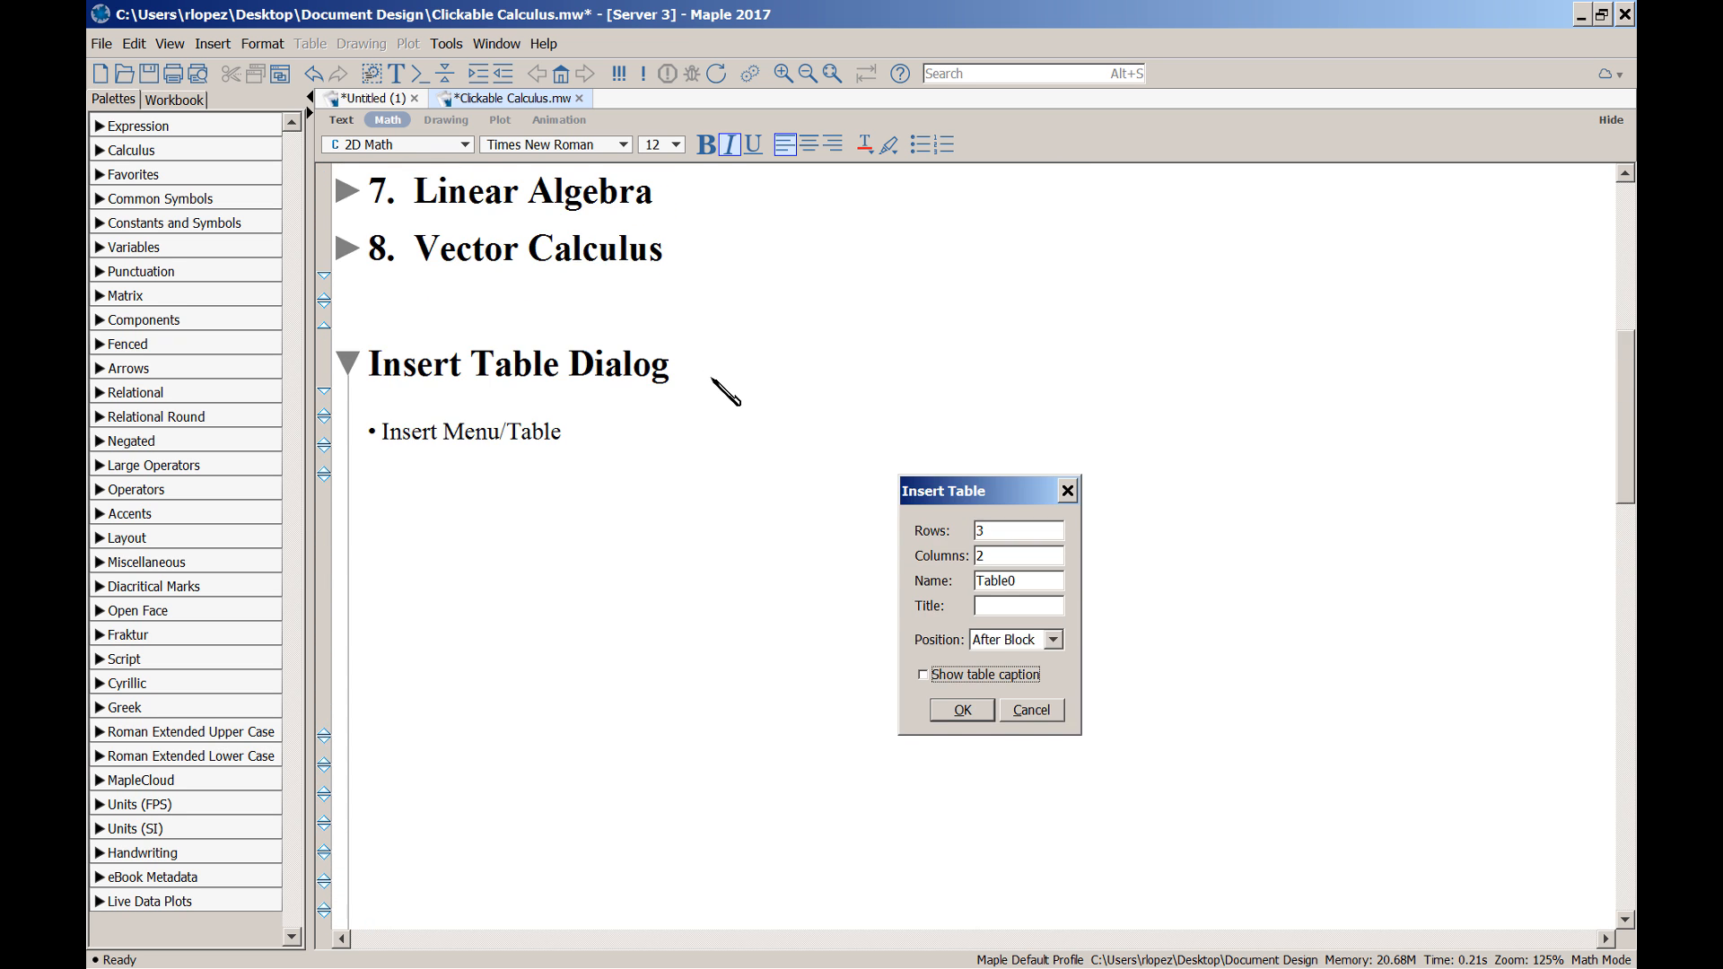
pyautogui.scroll(1, 725, 391)
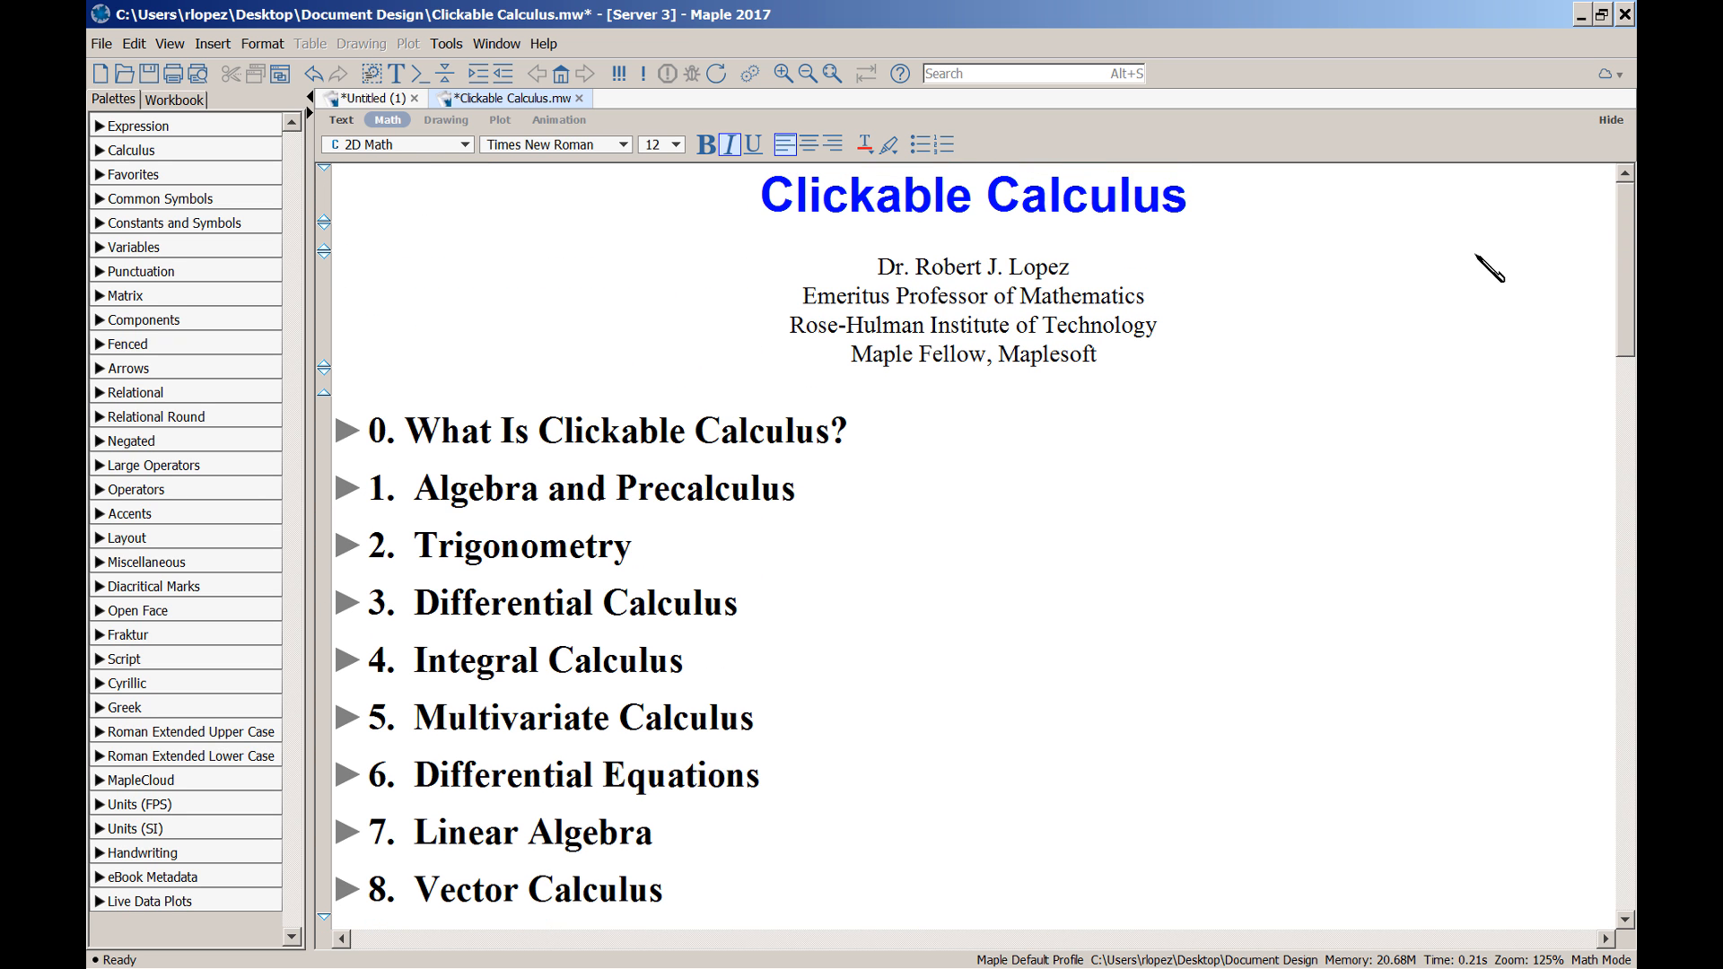
pyautogui.moveTo(1626, 260); pyautogui.dragTo(1625, 509)
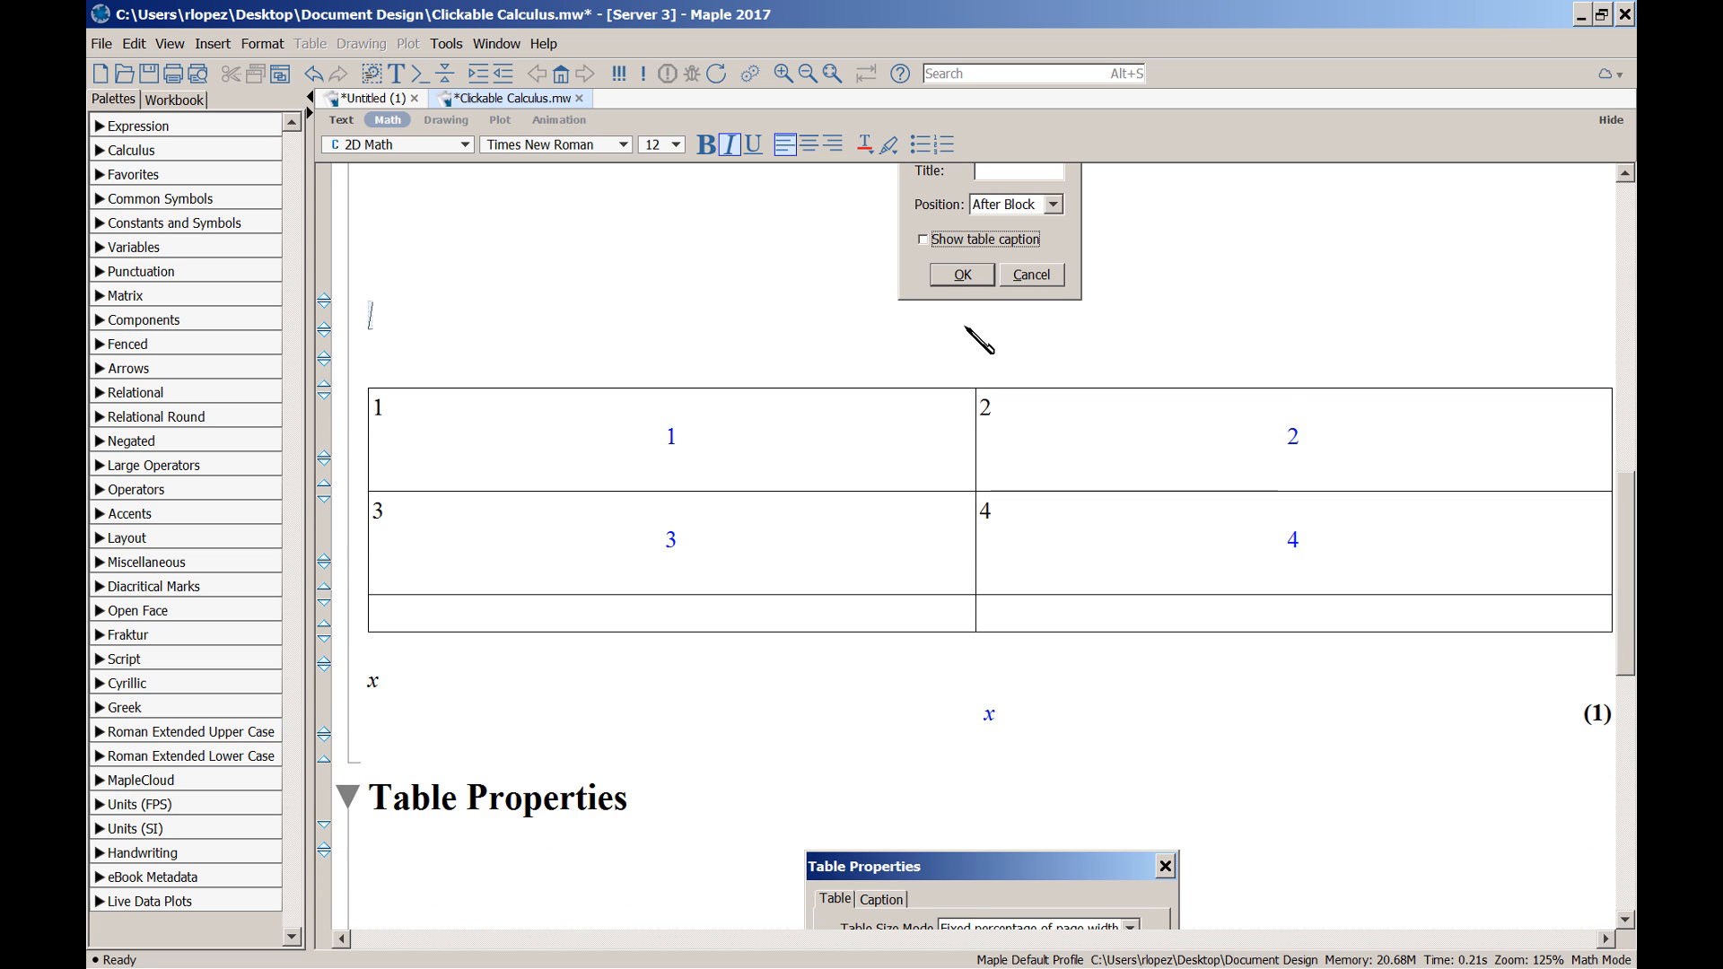
pyautogui.scroll(-3, 933, 359)
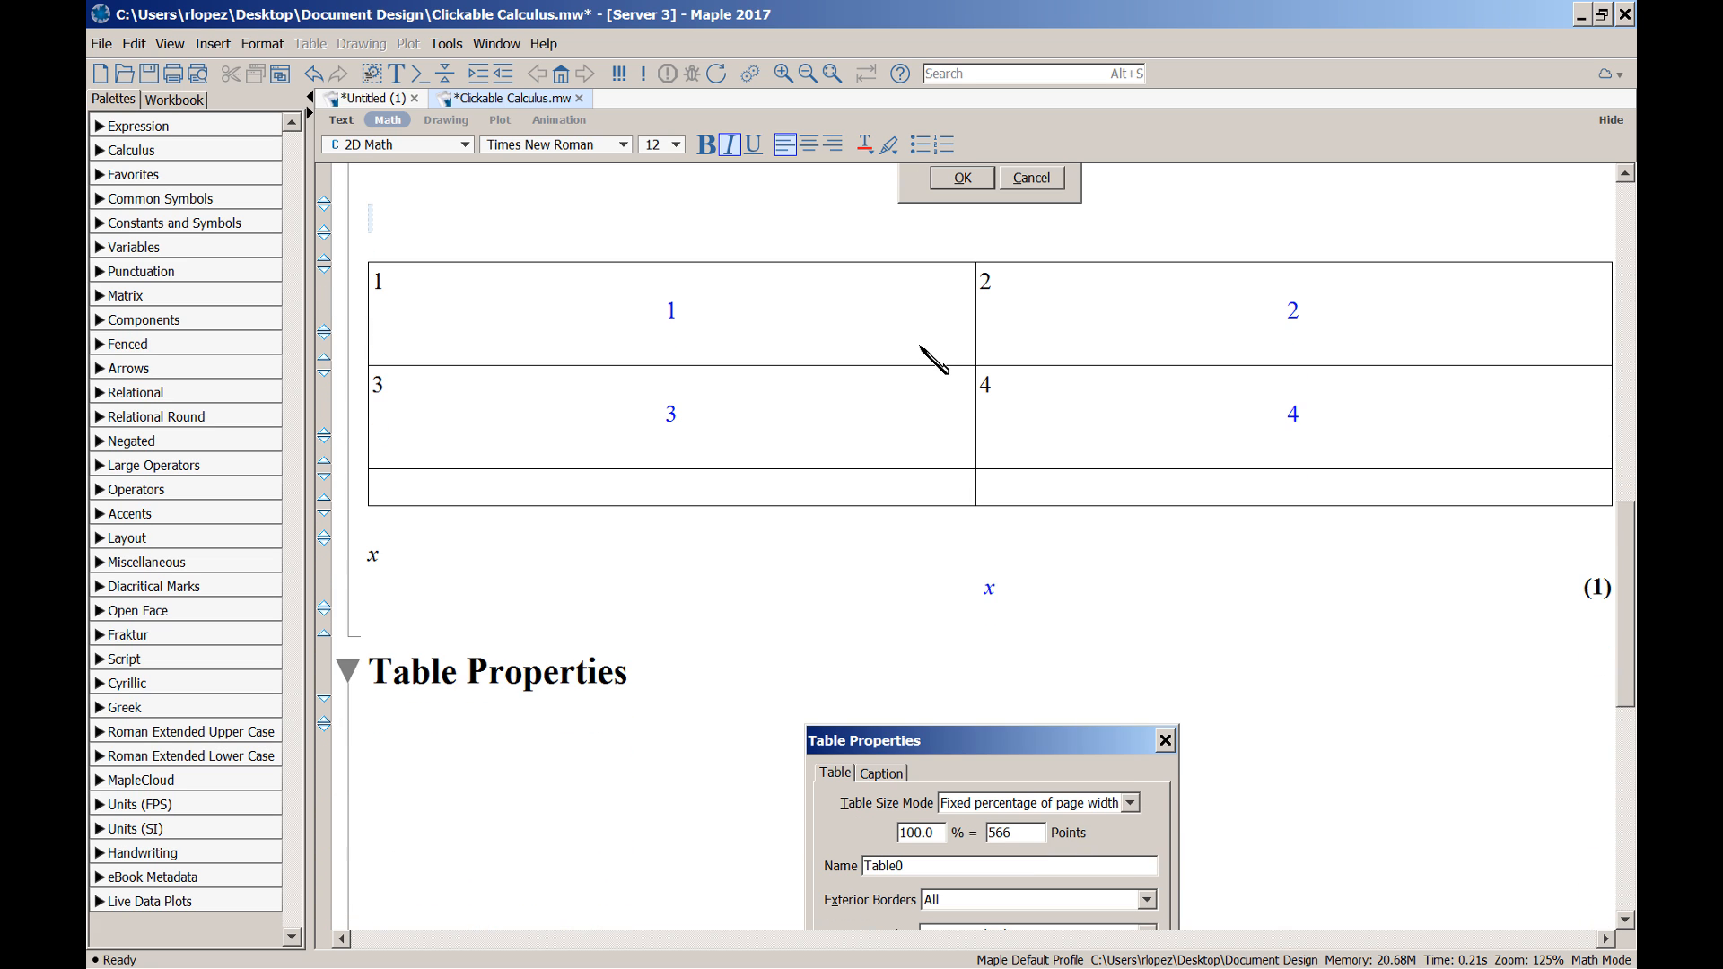
pyautogui.click(819, 337)
pyautogui.hotkey('alt', 'a')
pyautogui.press('p')
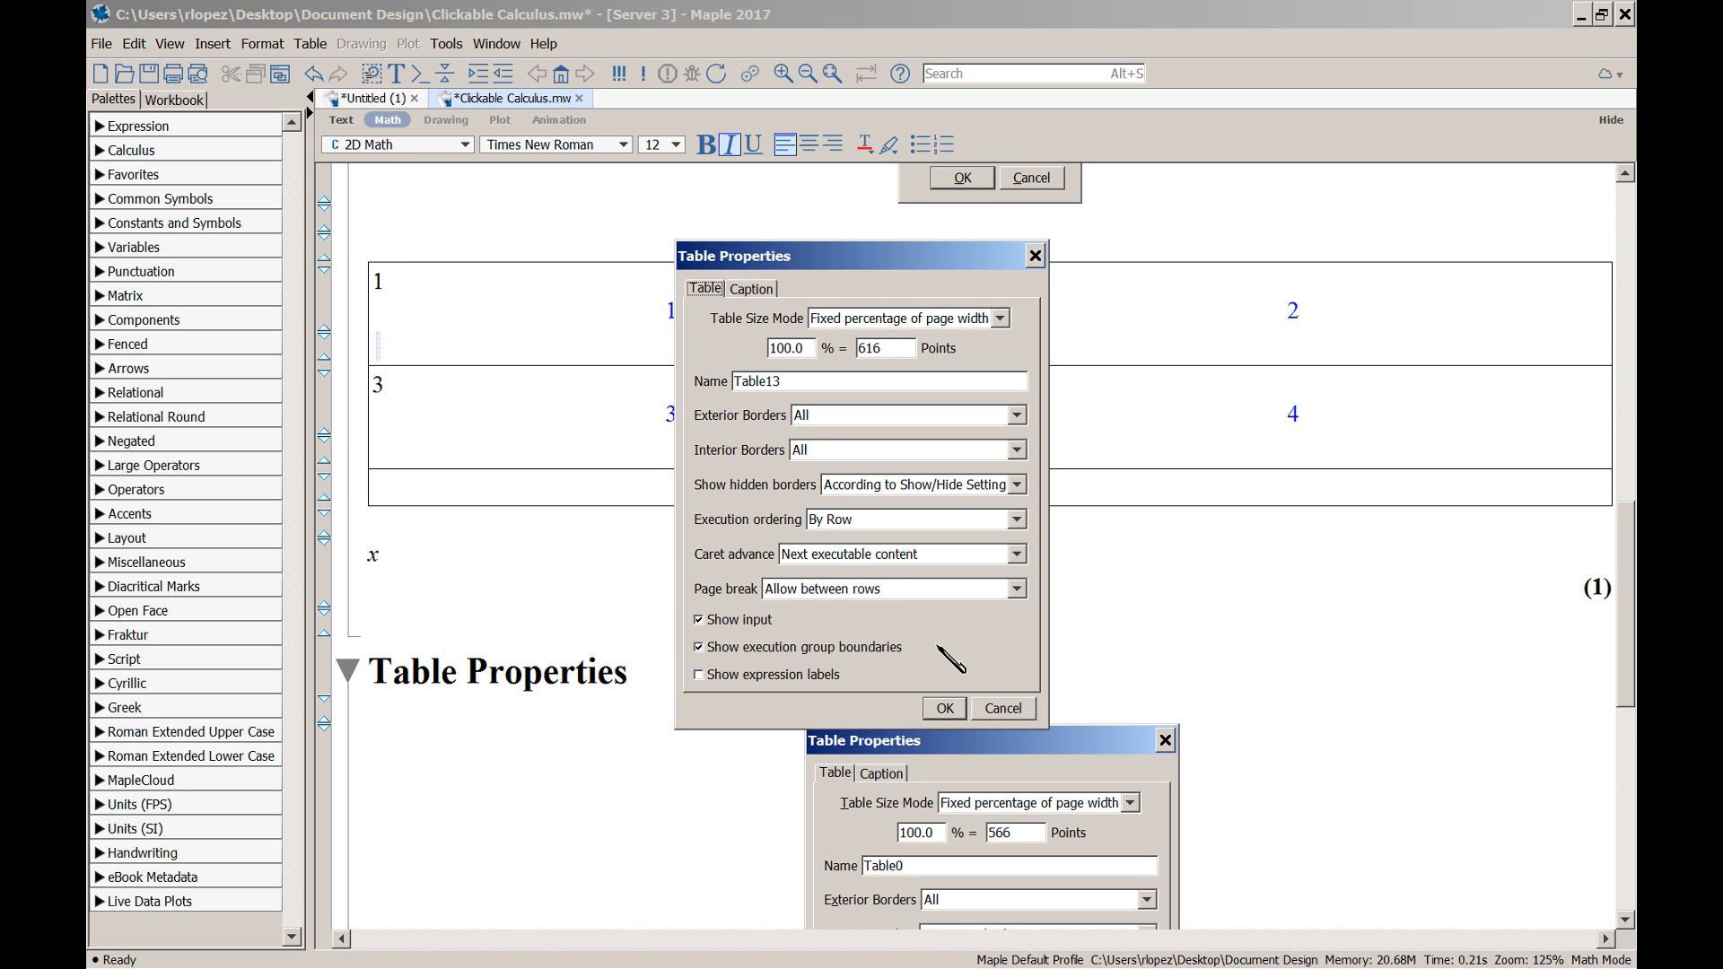
pyautogui.click(1021, 590)
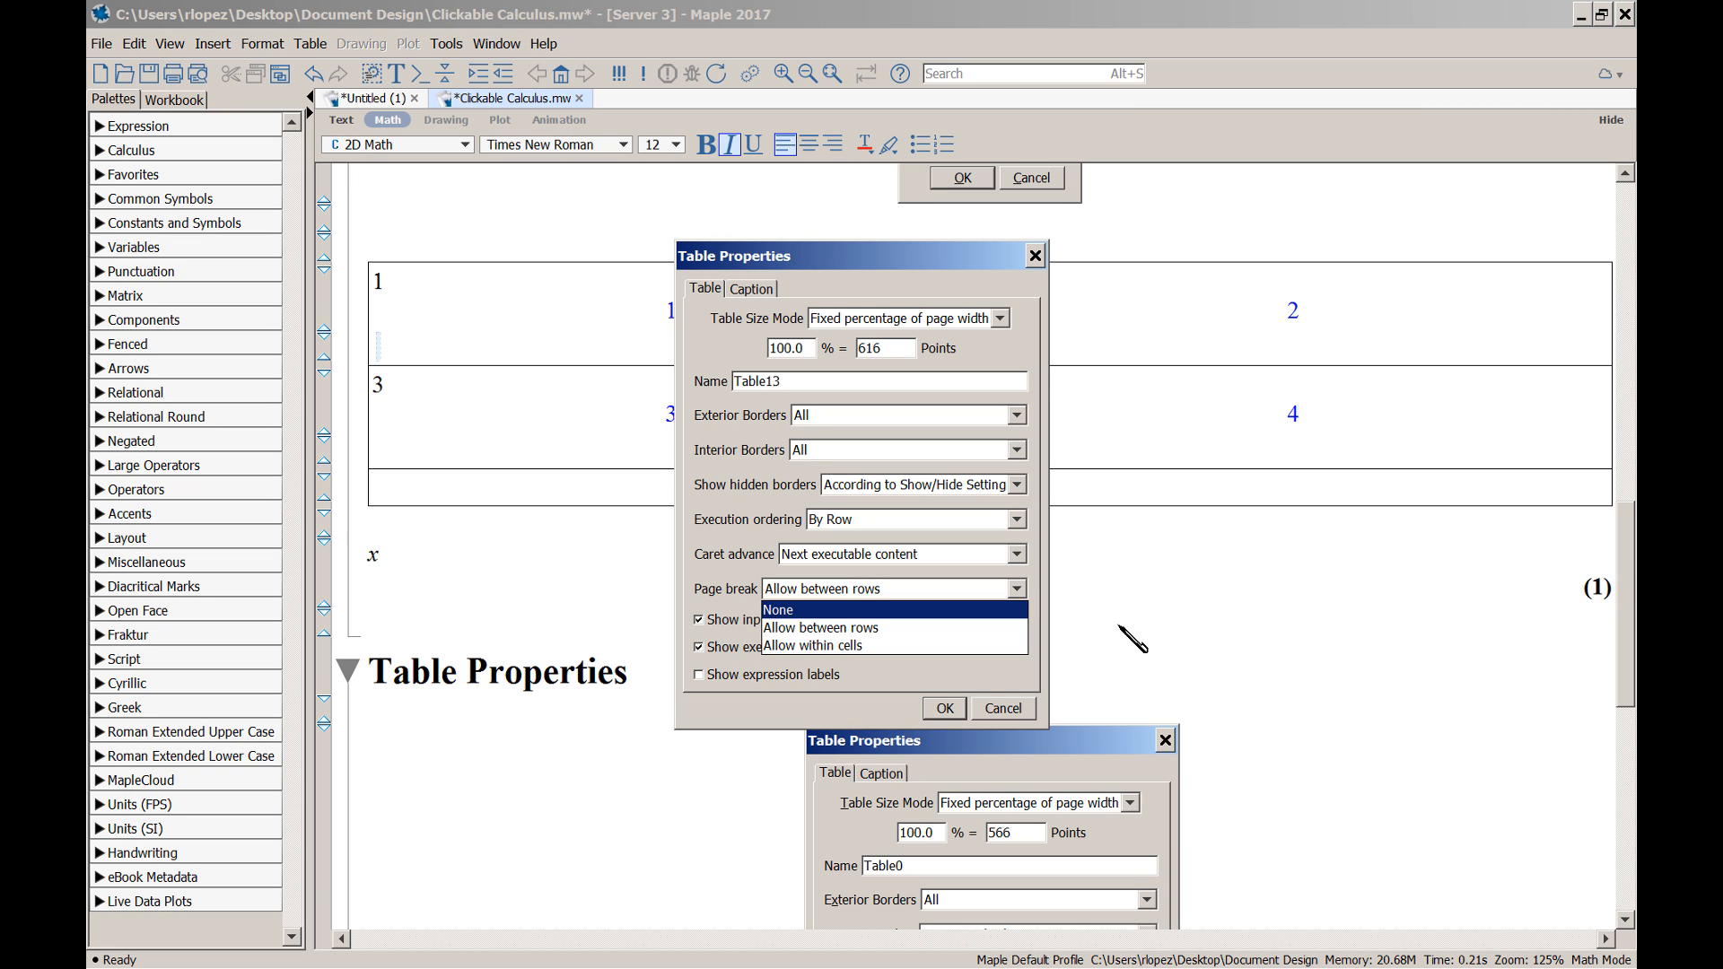
pyautogui.click(1017, 709)
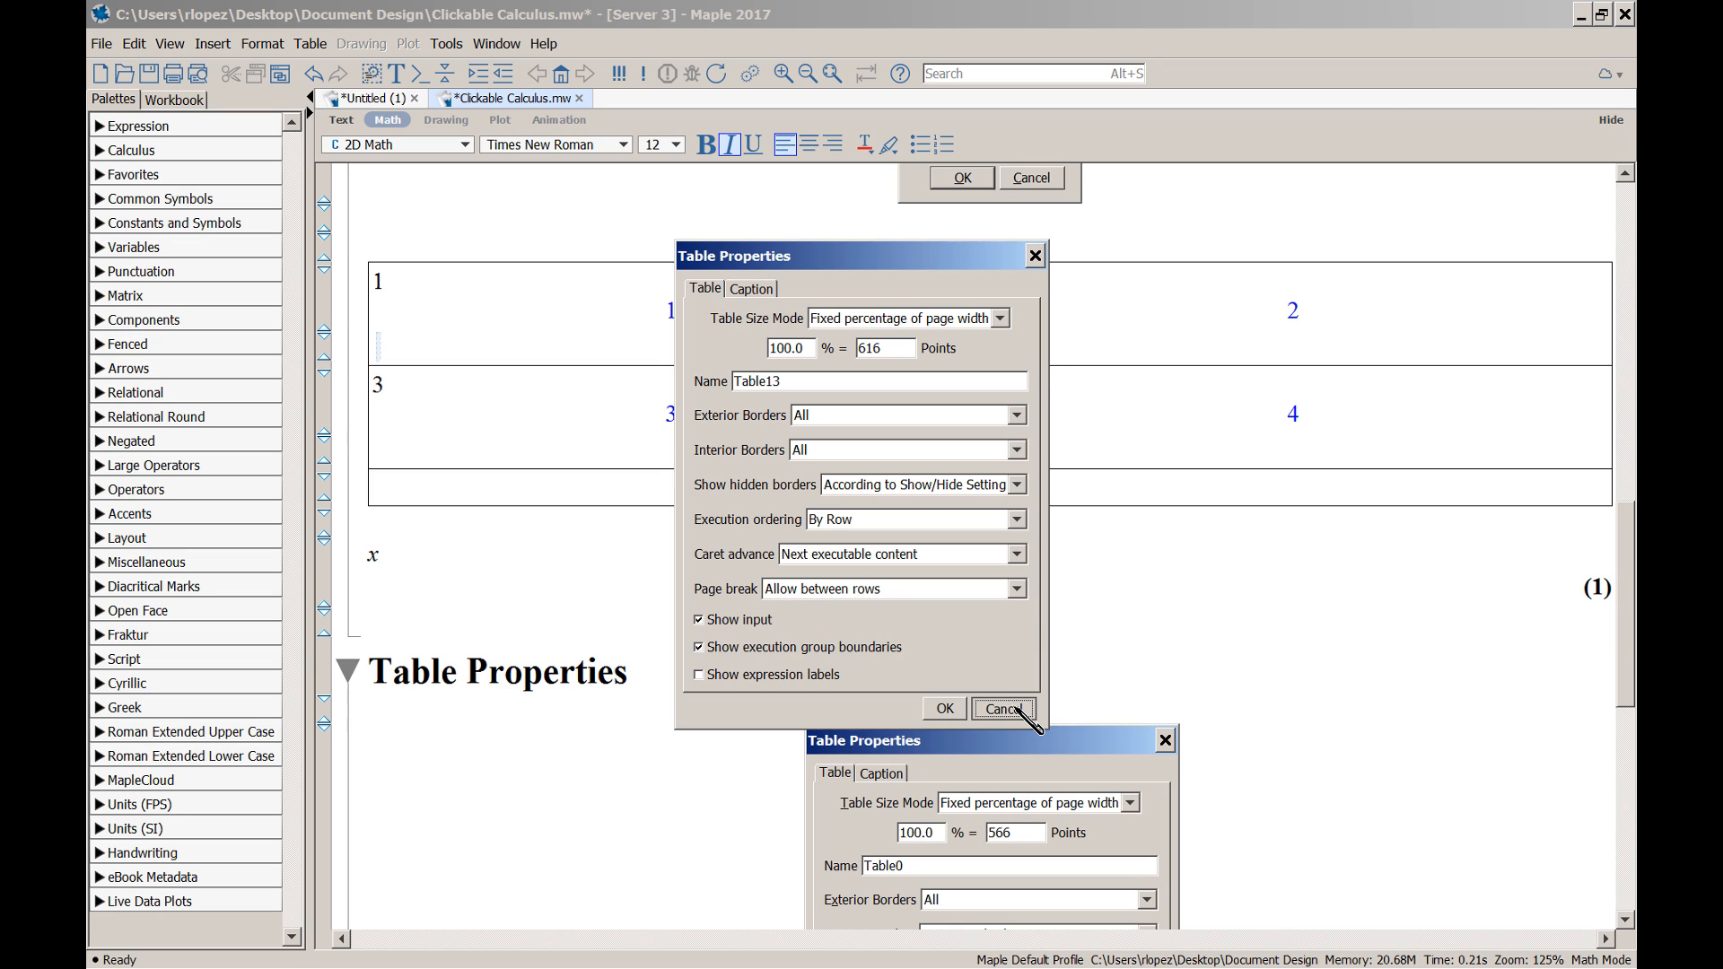
pyautogui.click(1017, 710)
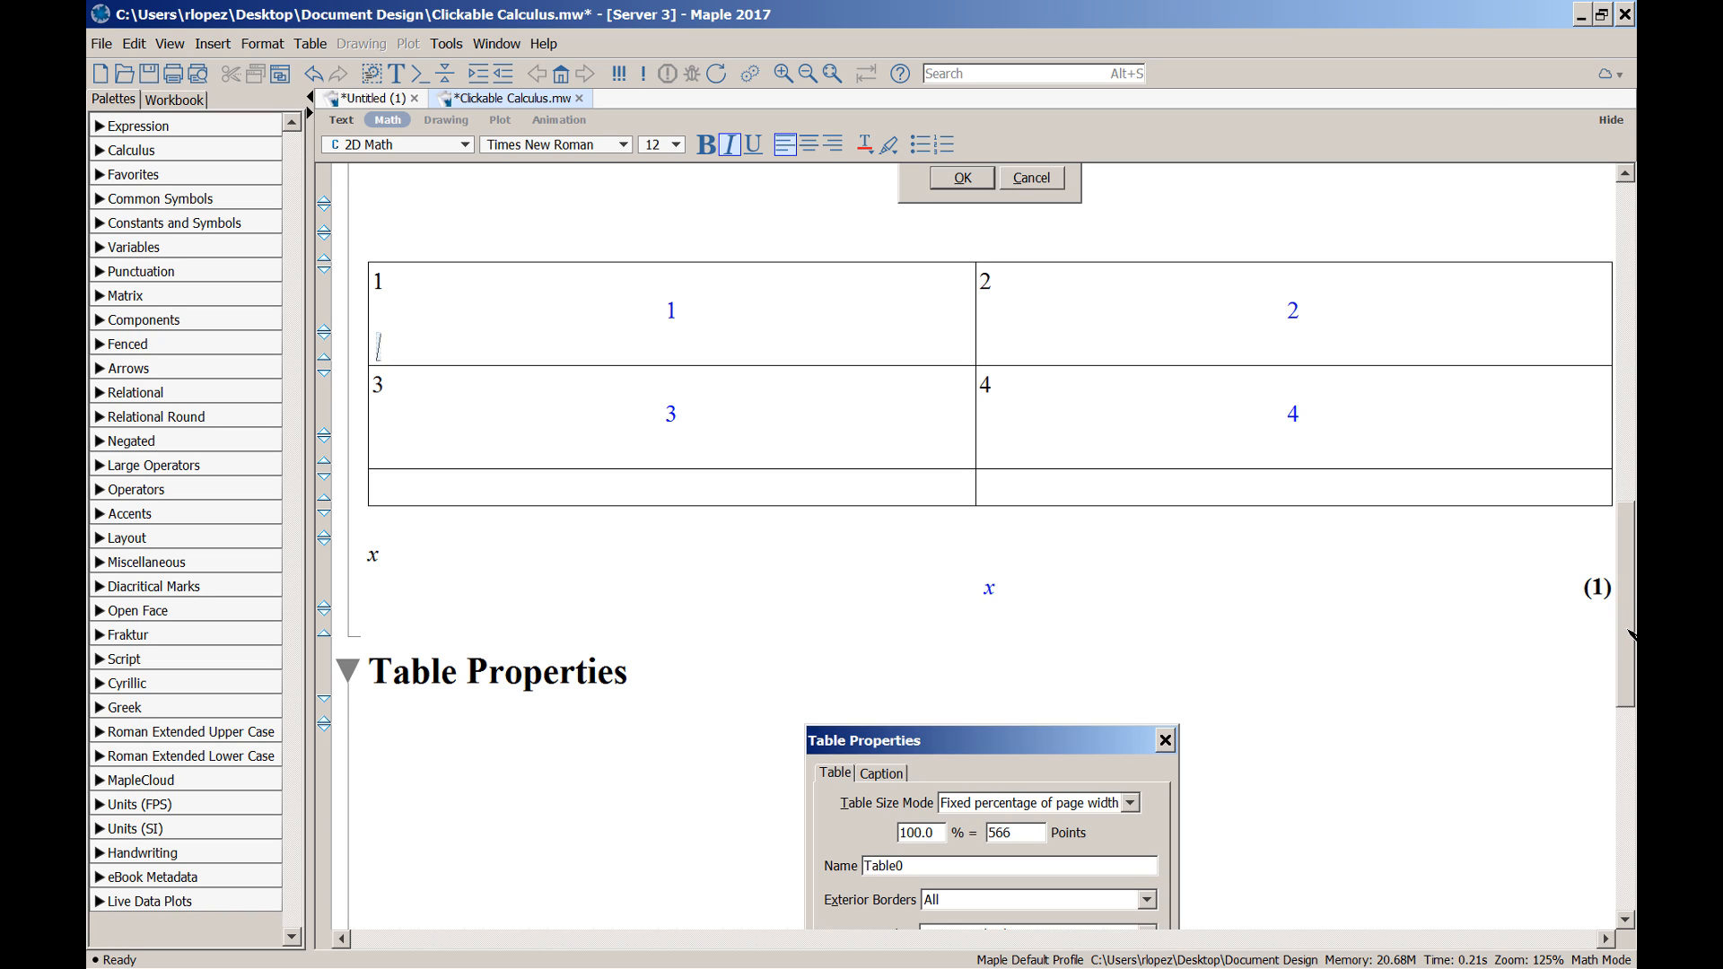
pyautogui.scroll(-1, 1631, 636)
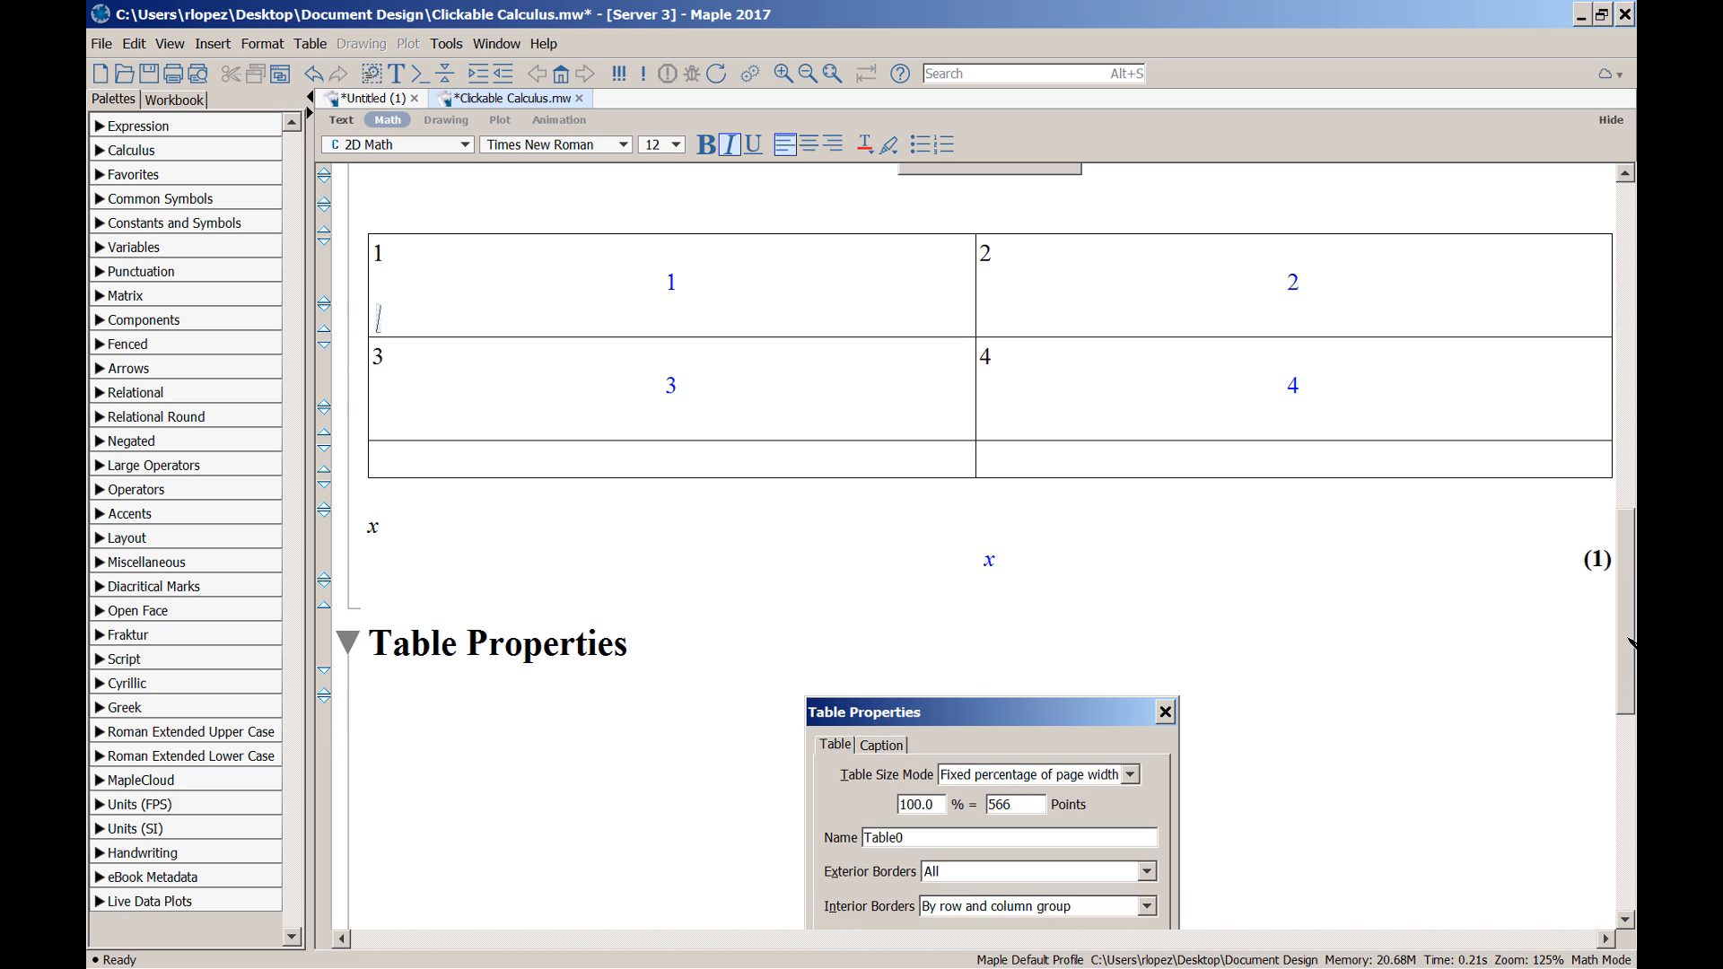
pyautogui.click(1199, 467)
pyautogui.moveTo(1628, 679); pyautogui.dragTo(1606, 796)
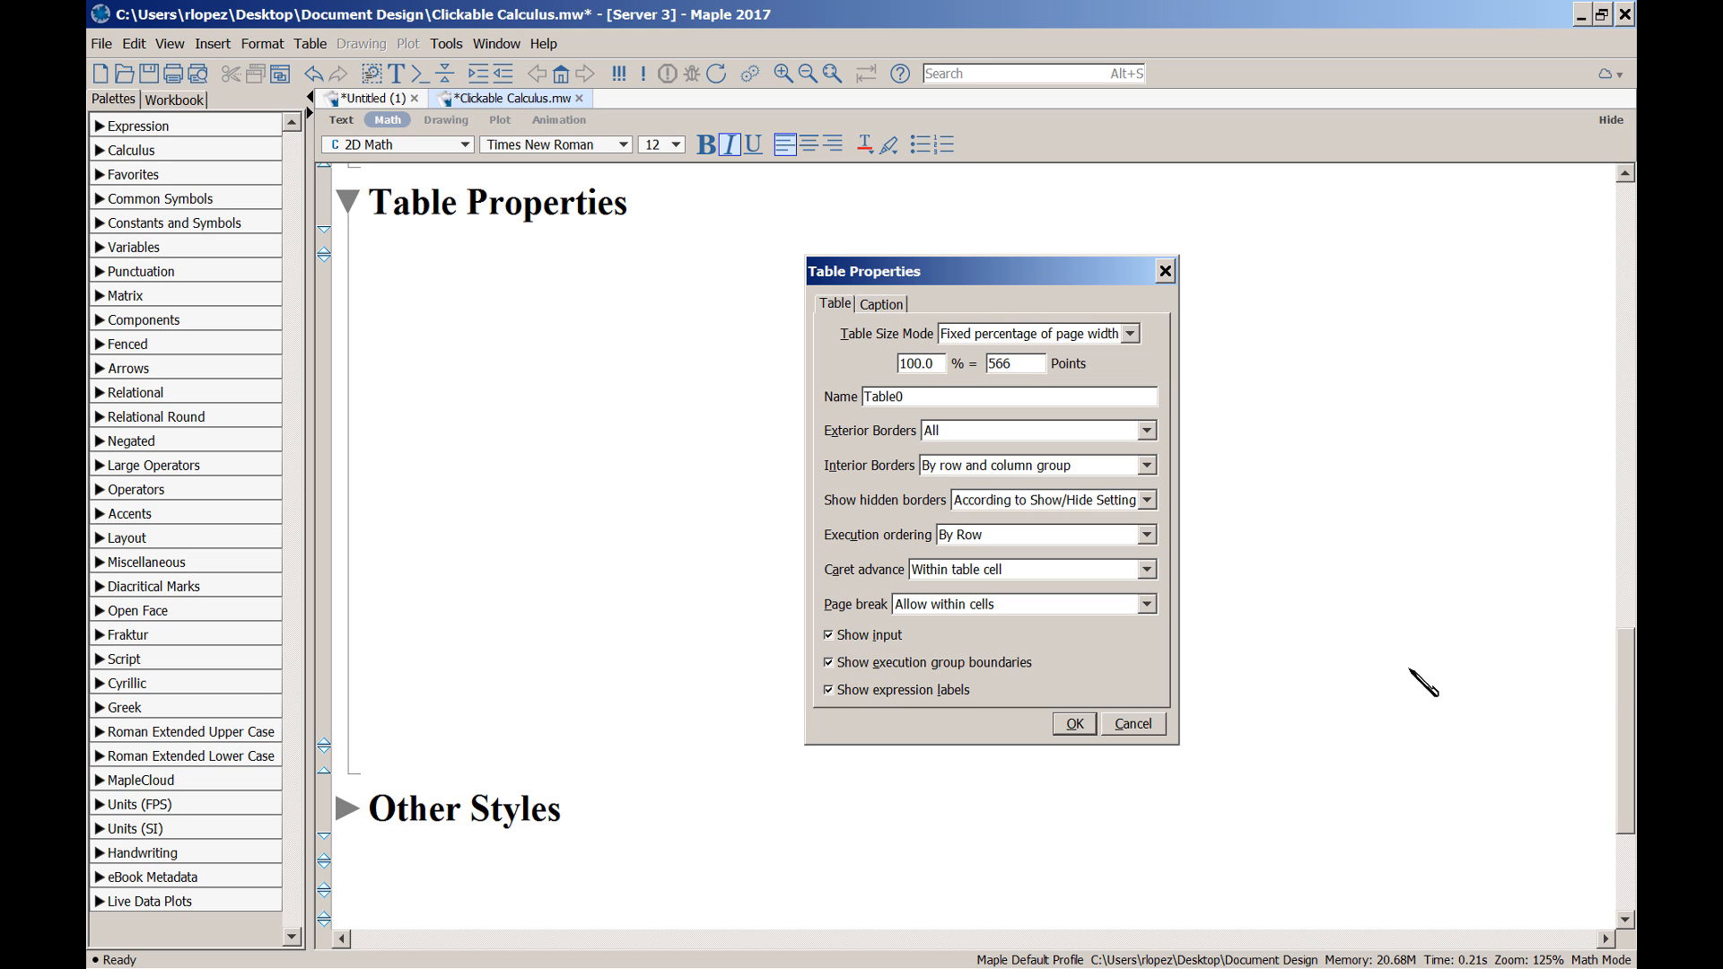
pyautogui.scroll(10, 1630, 686)
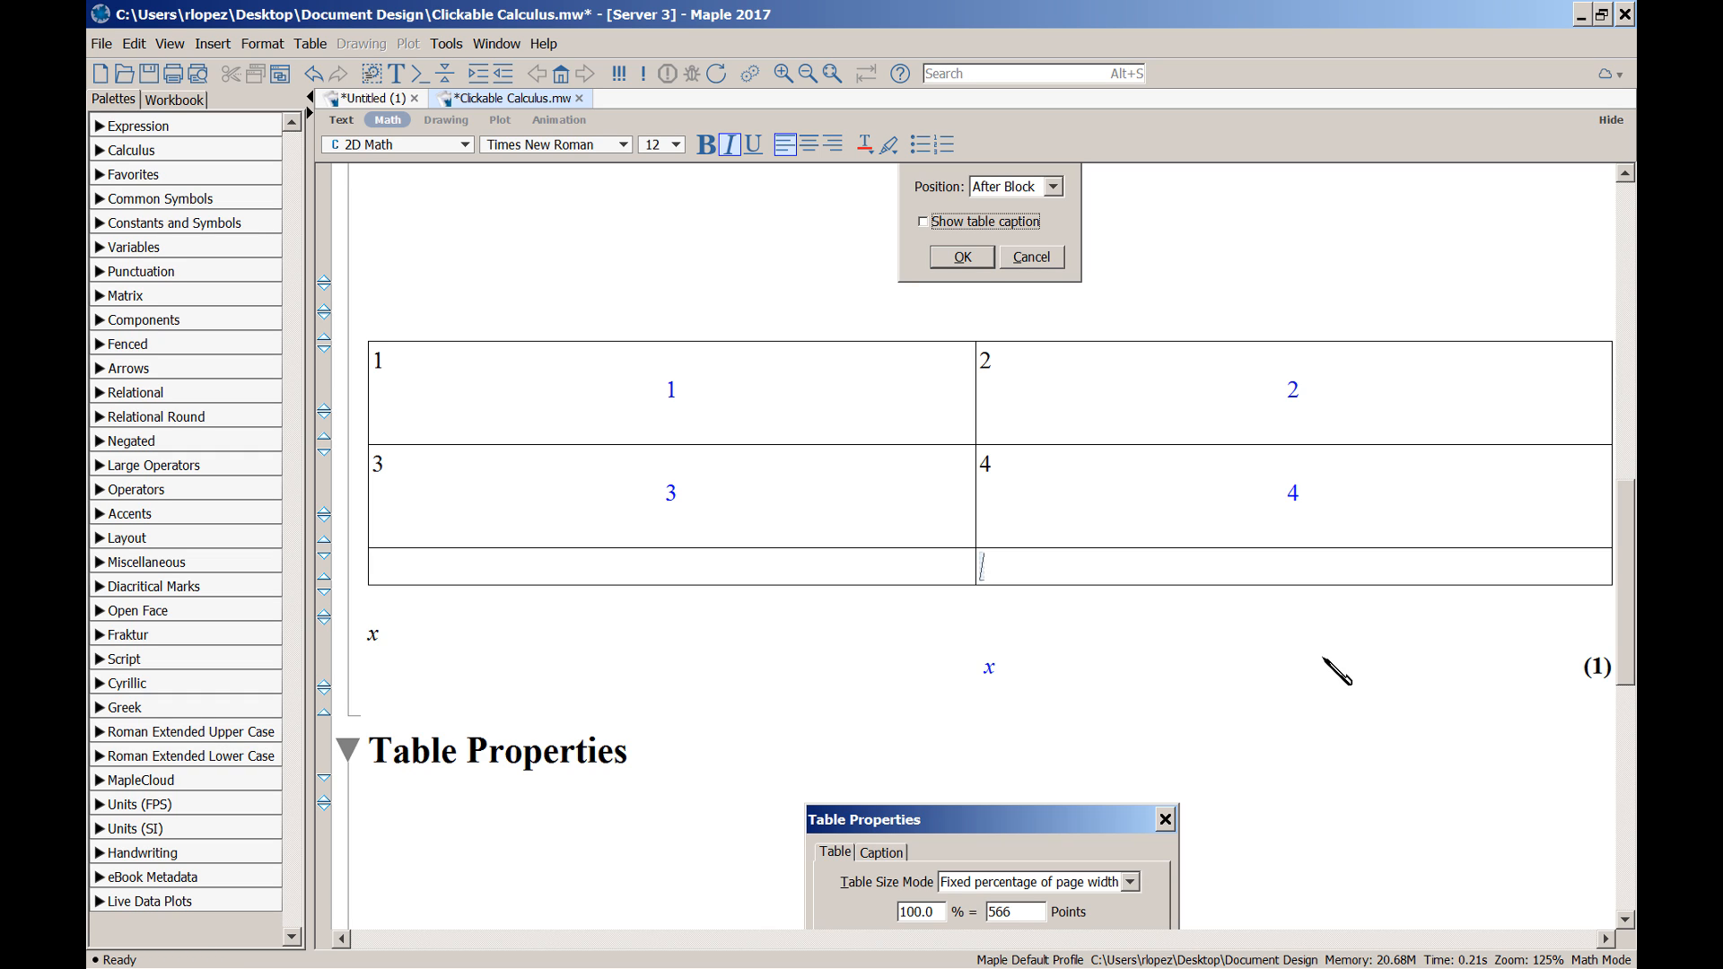
# Run plot(x, x = 0 ..1) in the bottom-right cell and remove the empty line below the graph
pyautogui.write('plot(x, x ')
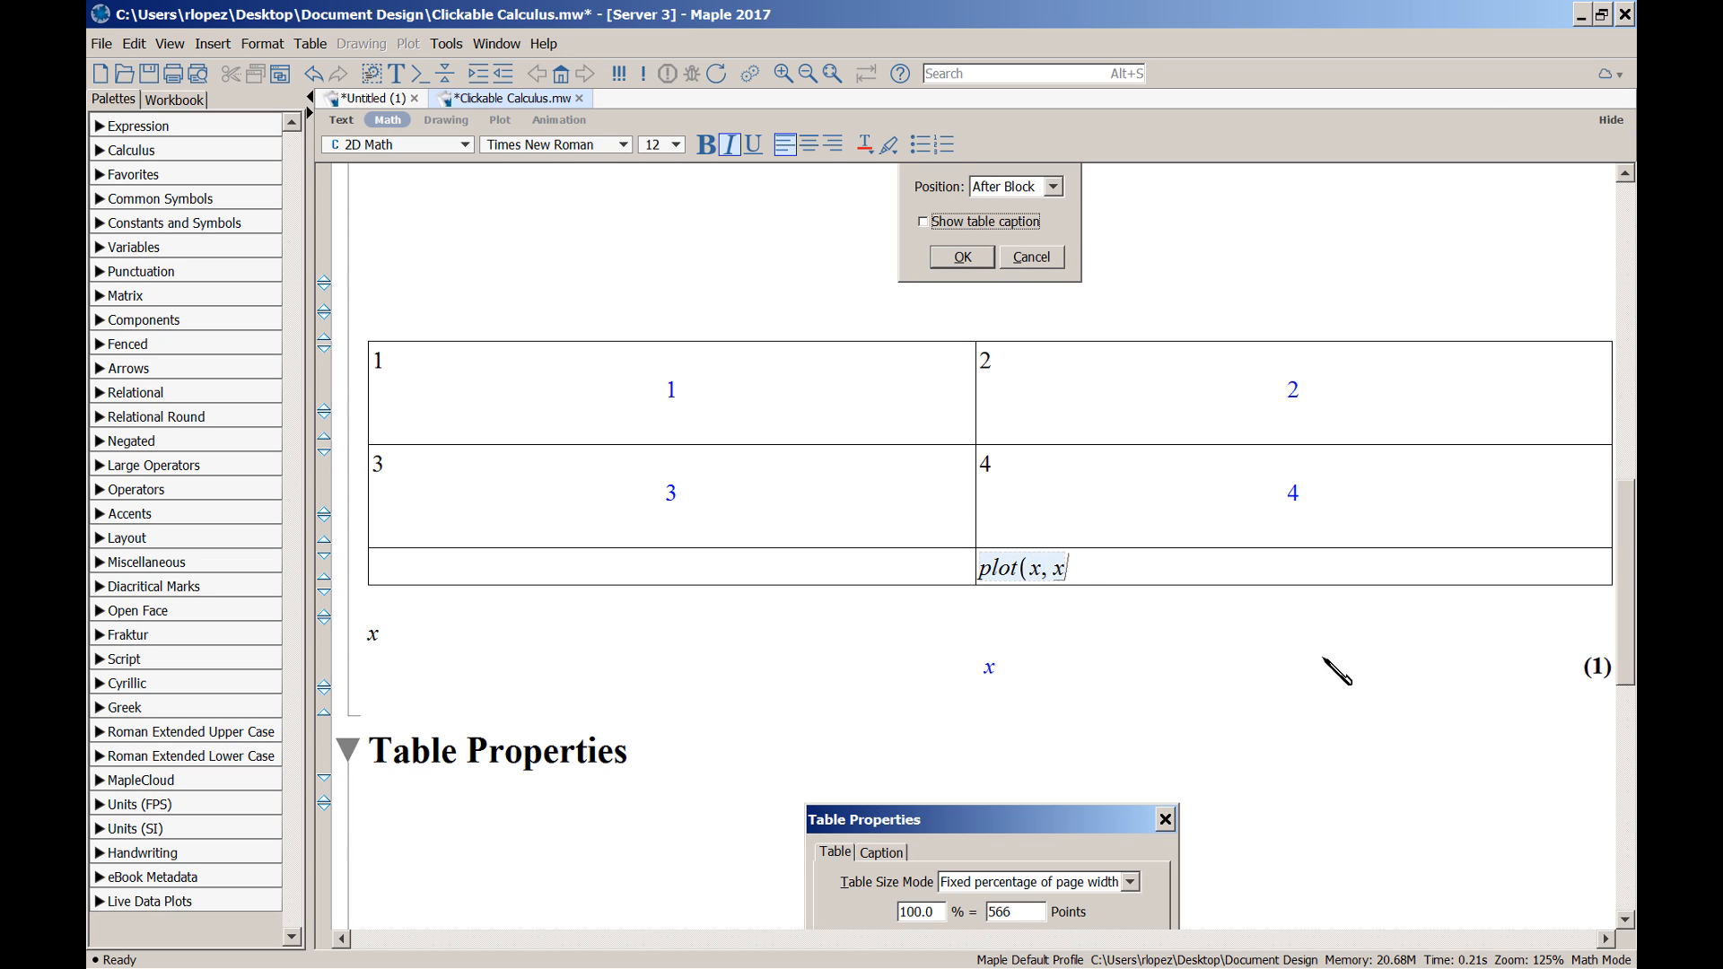
pyautogui.write('= 0 ..1)')
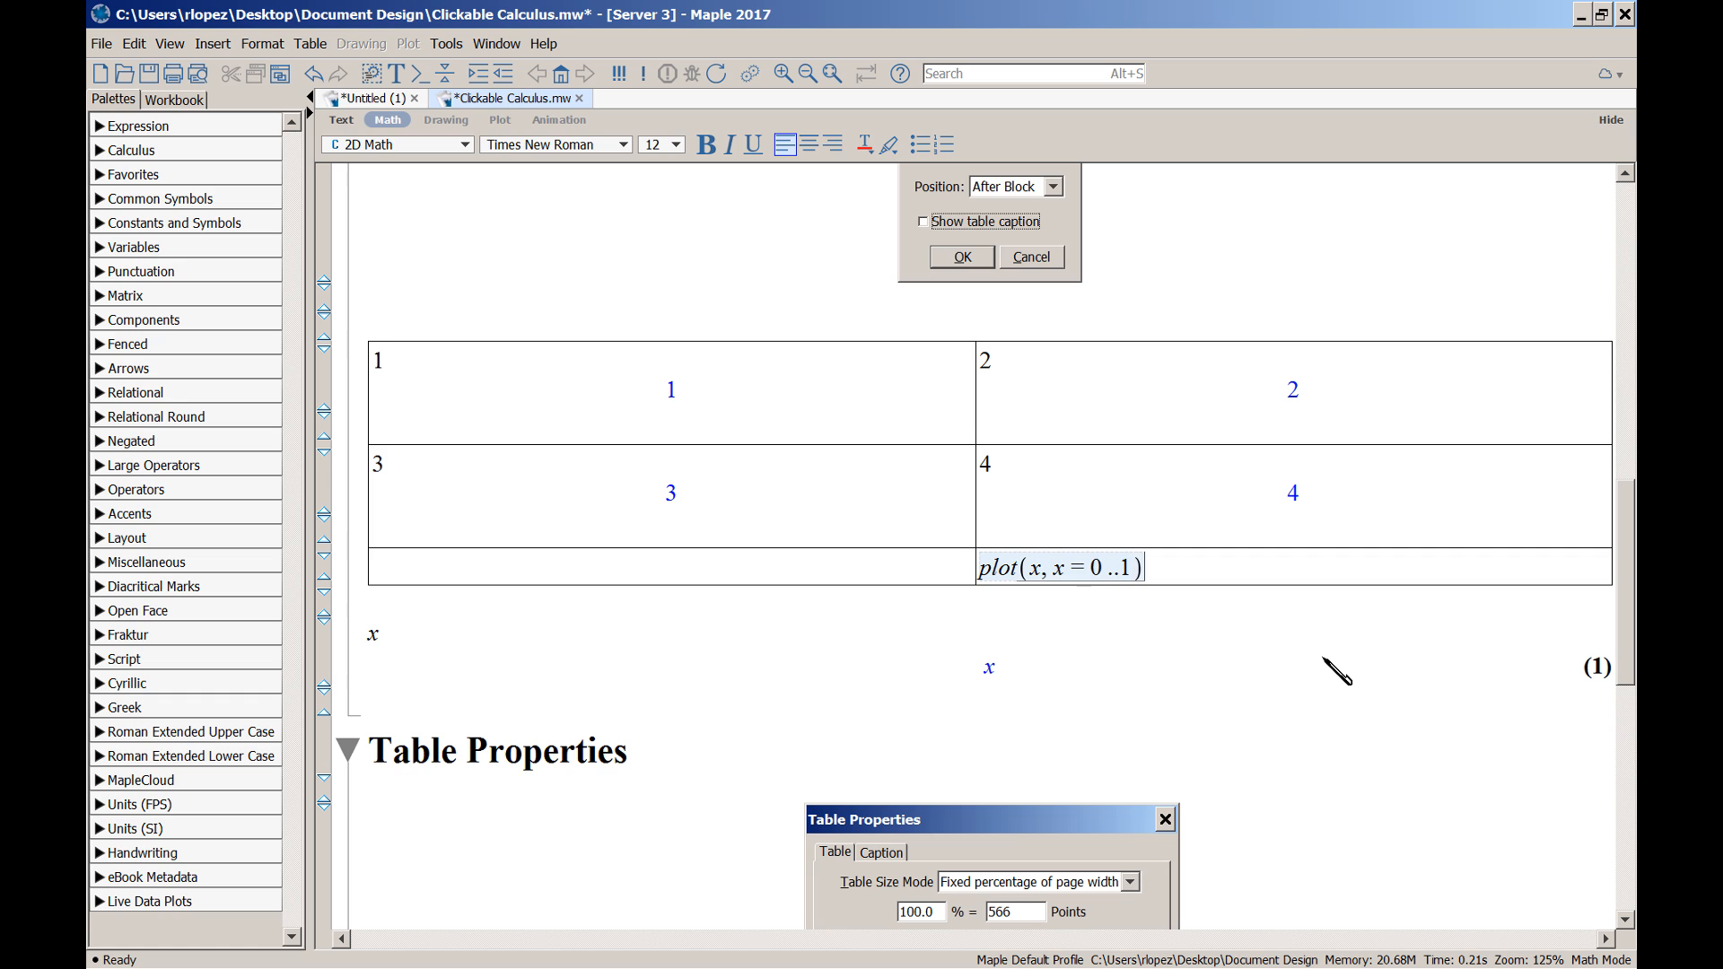
pyautogui.press('Return')
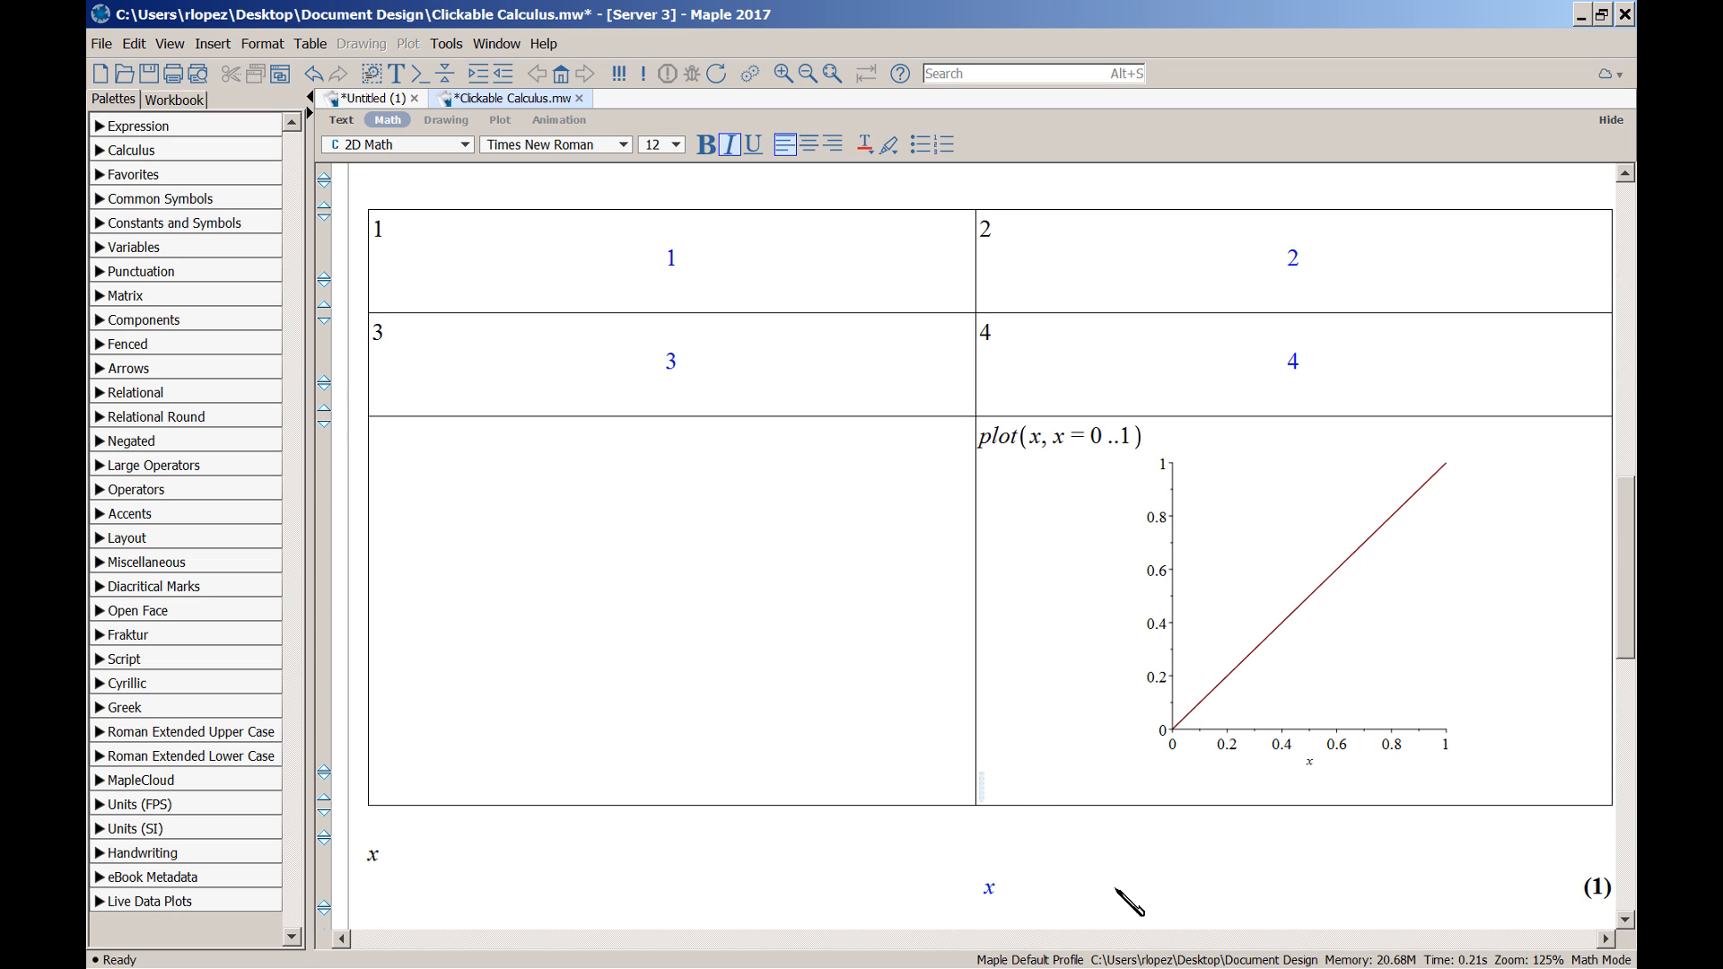
pyautogui.hotkey('ctrl', 'Delete')
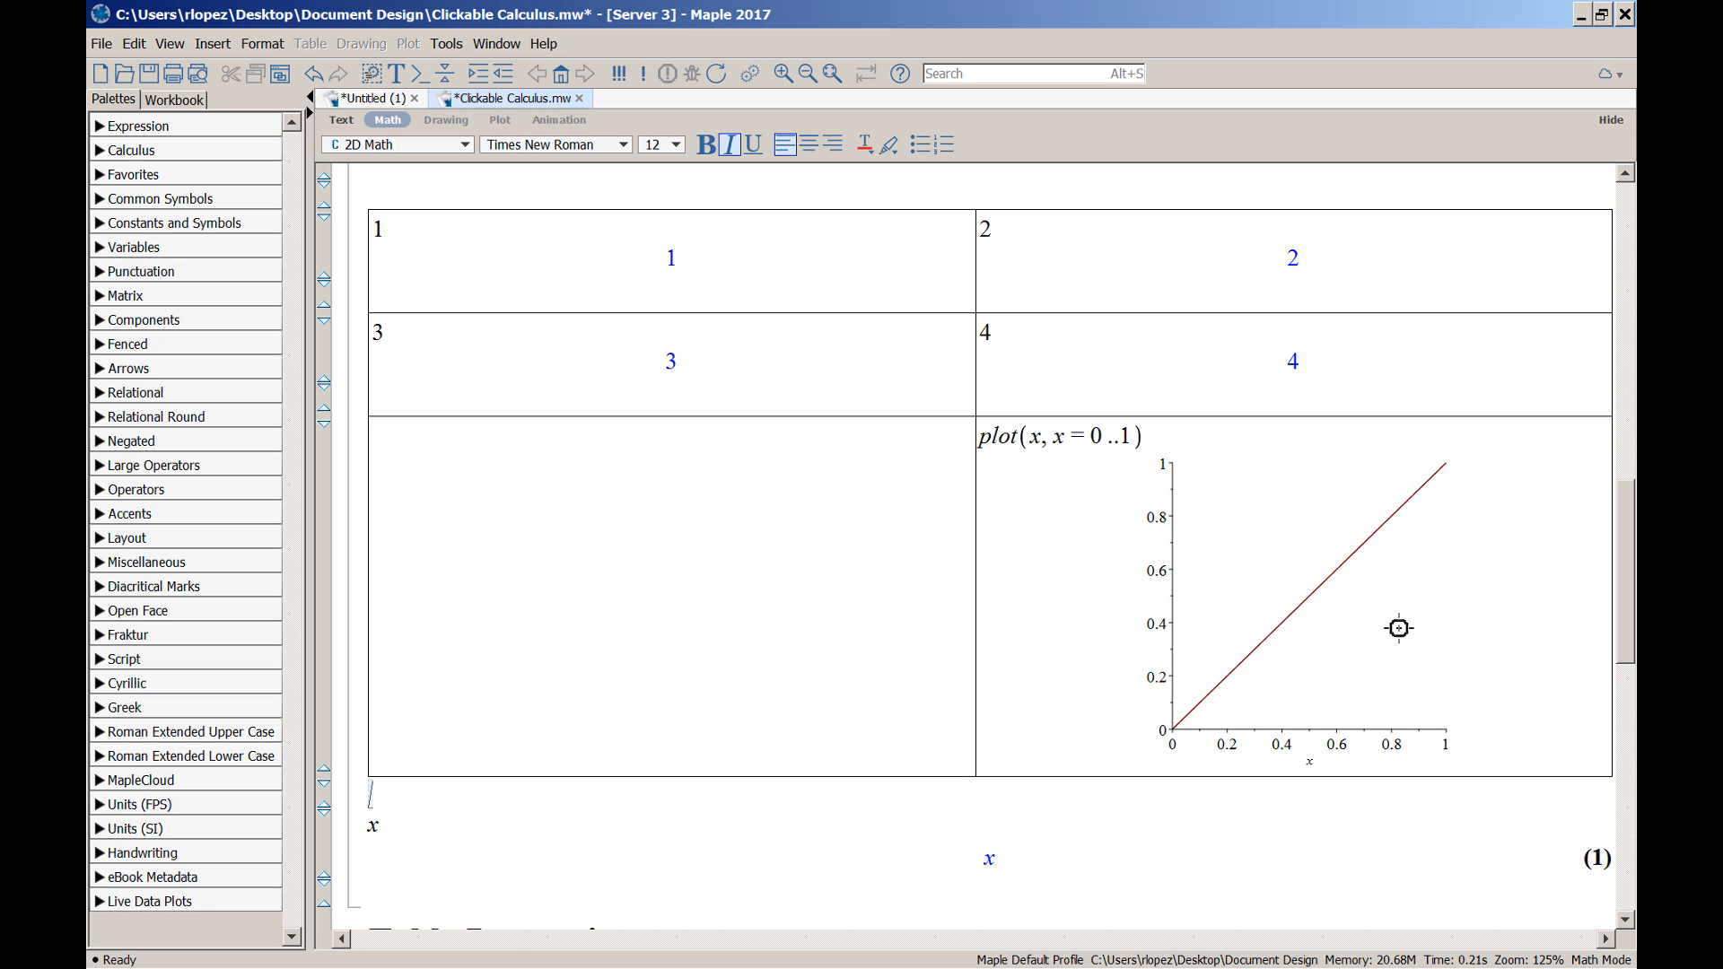
# Uncheck Show input in the plot cell's Table Properties so only outputs 1–4 and the plot appear
pyautogui.click(1083, 624)
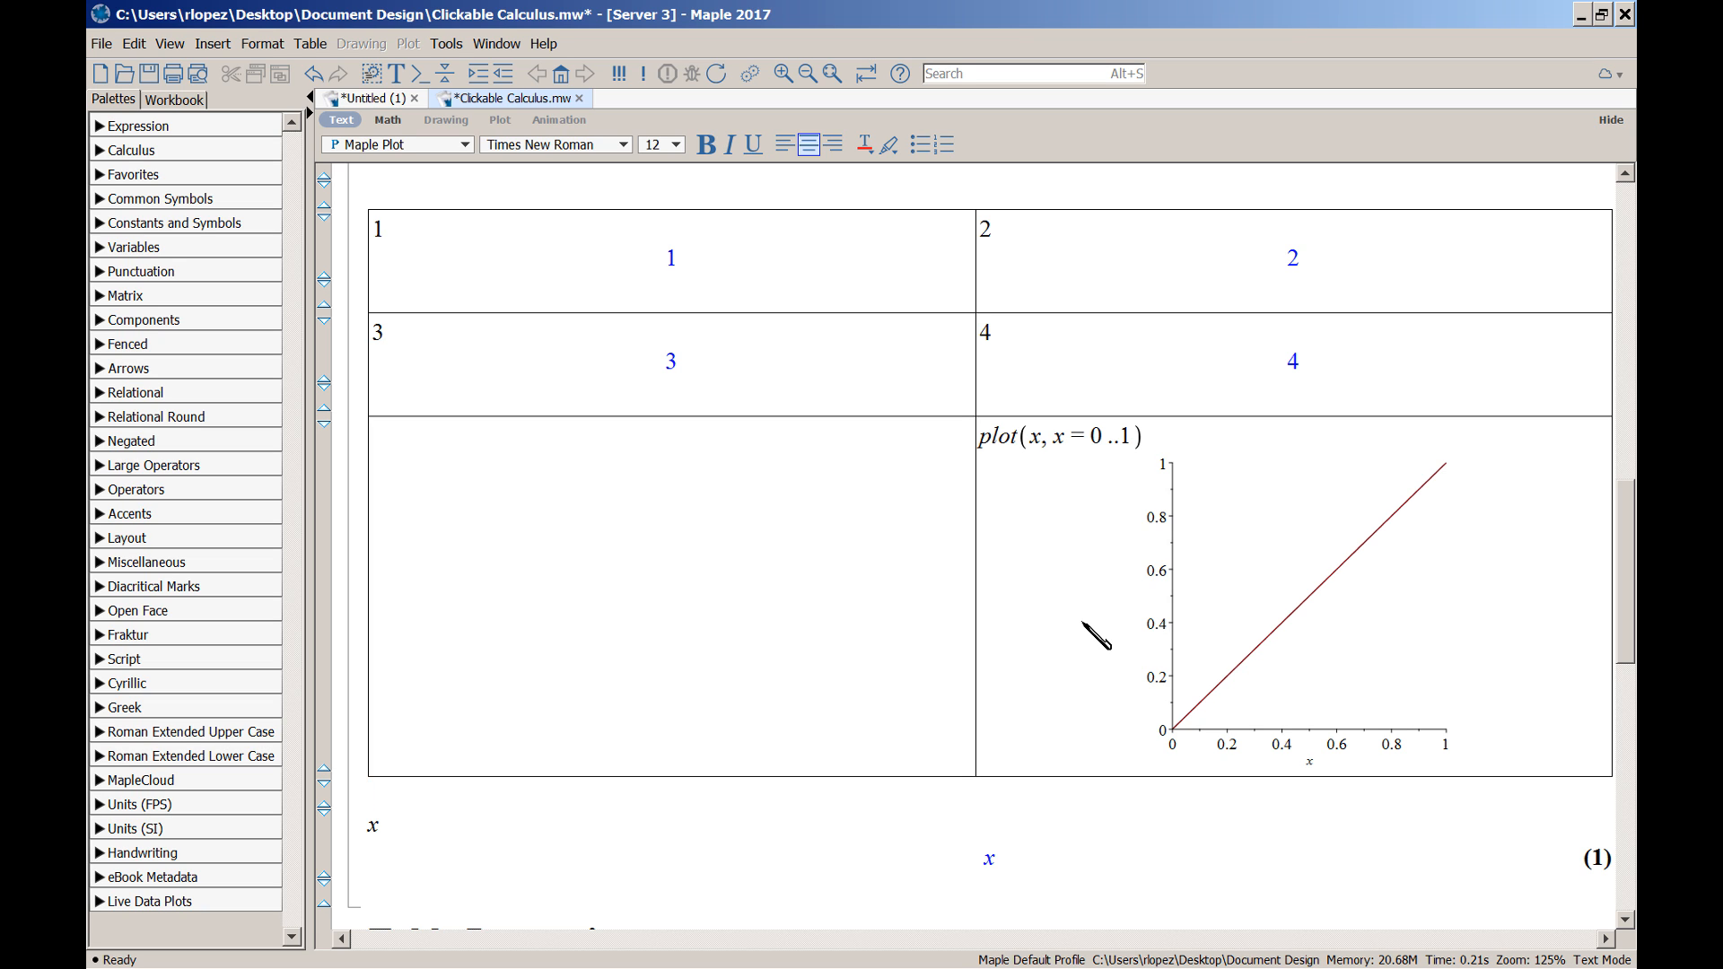
pyautogui.hotkey('alt', 'a')
pyautogui.press('p')
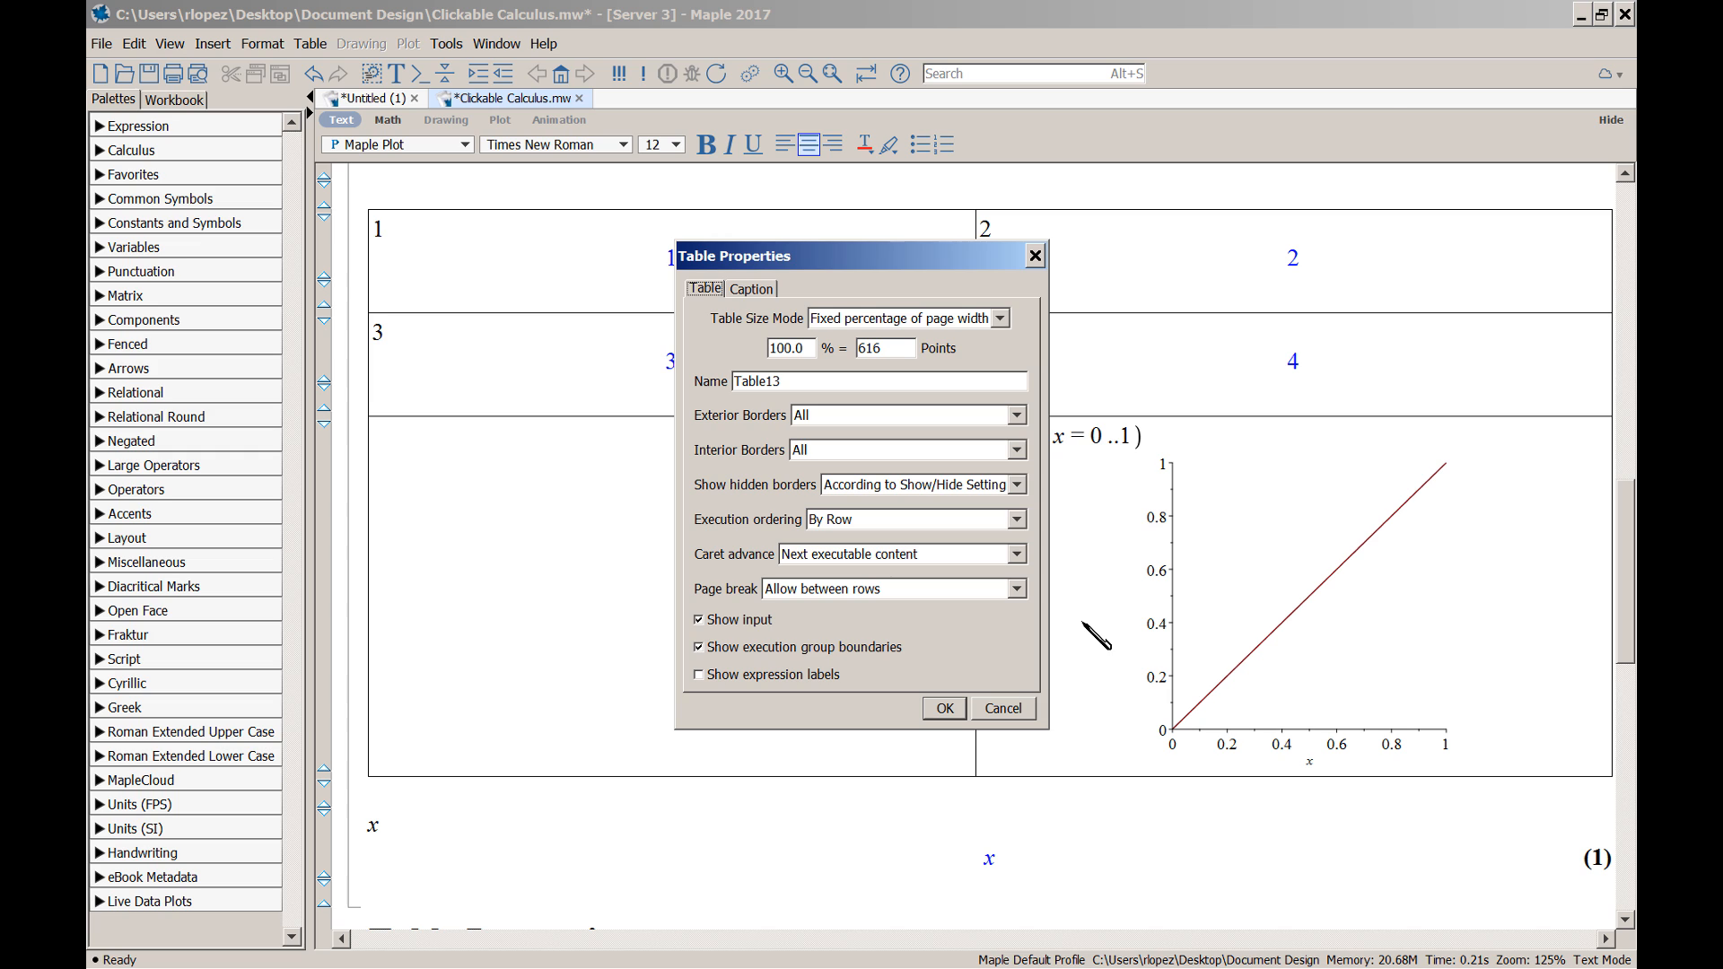
pyautogui.click(705, 621)
pyautogui.click(706, 621)
pyautogui.click(949, 709)
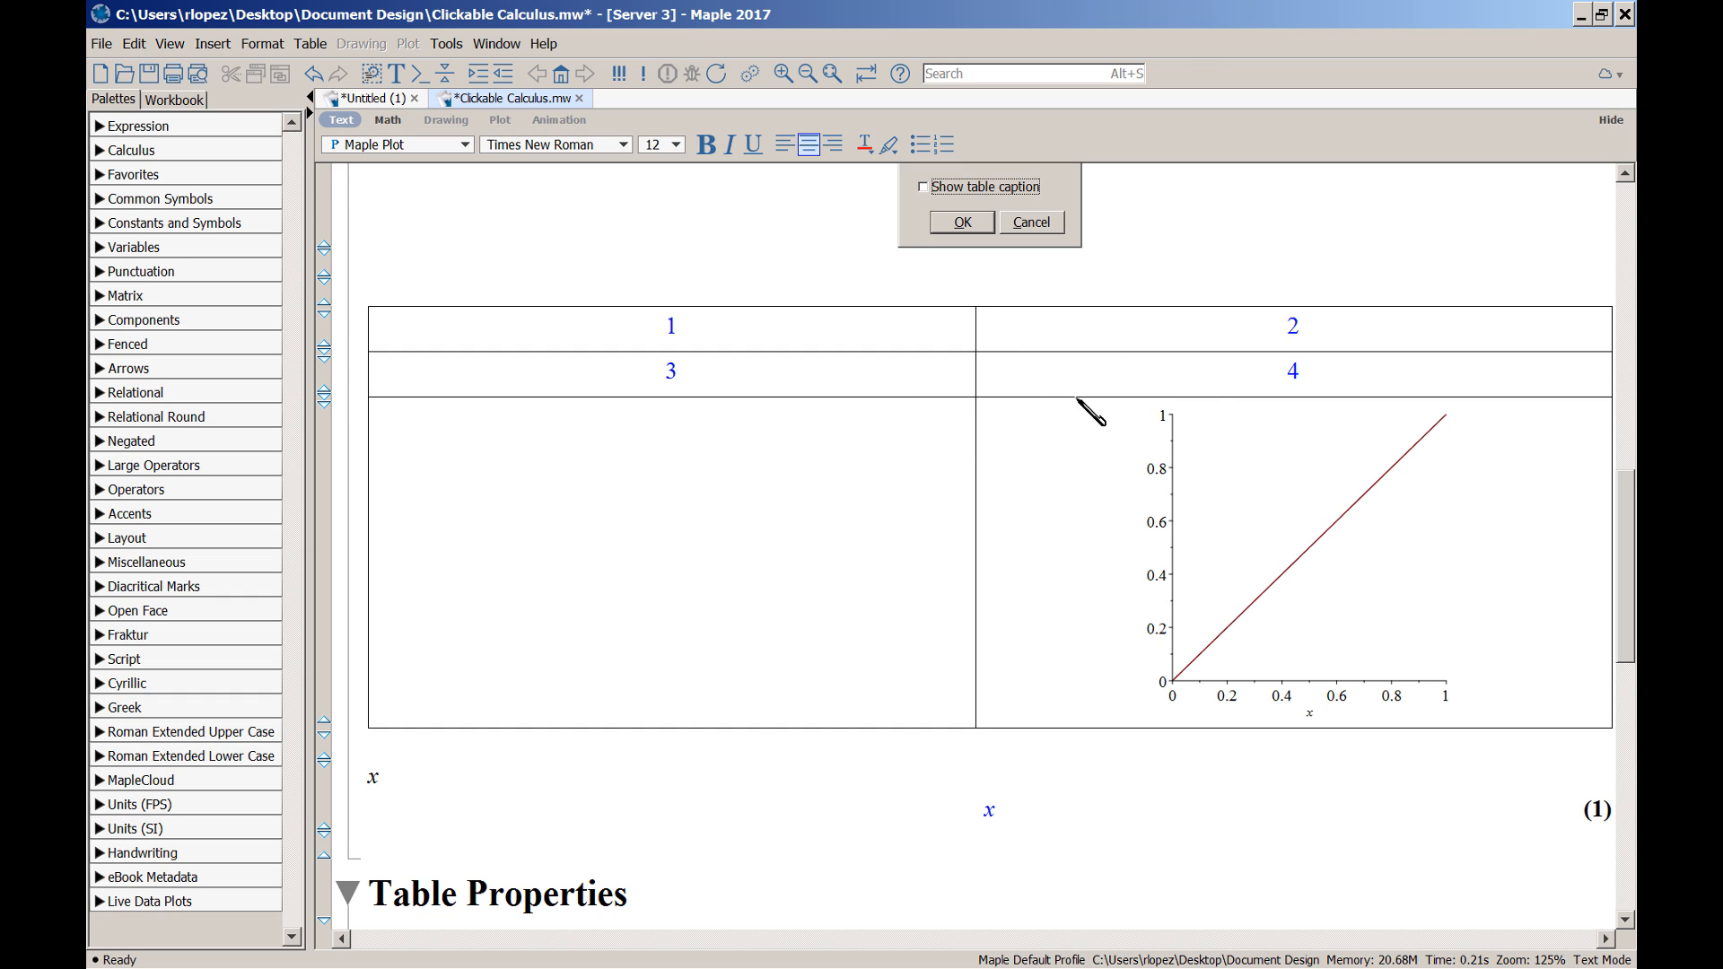
pyautogui.hotkey('alt', 'a')
# Re-enable Show input in Table Properties so the table's inputs reappear
pyautogui.press('Right')
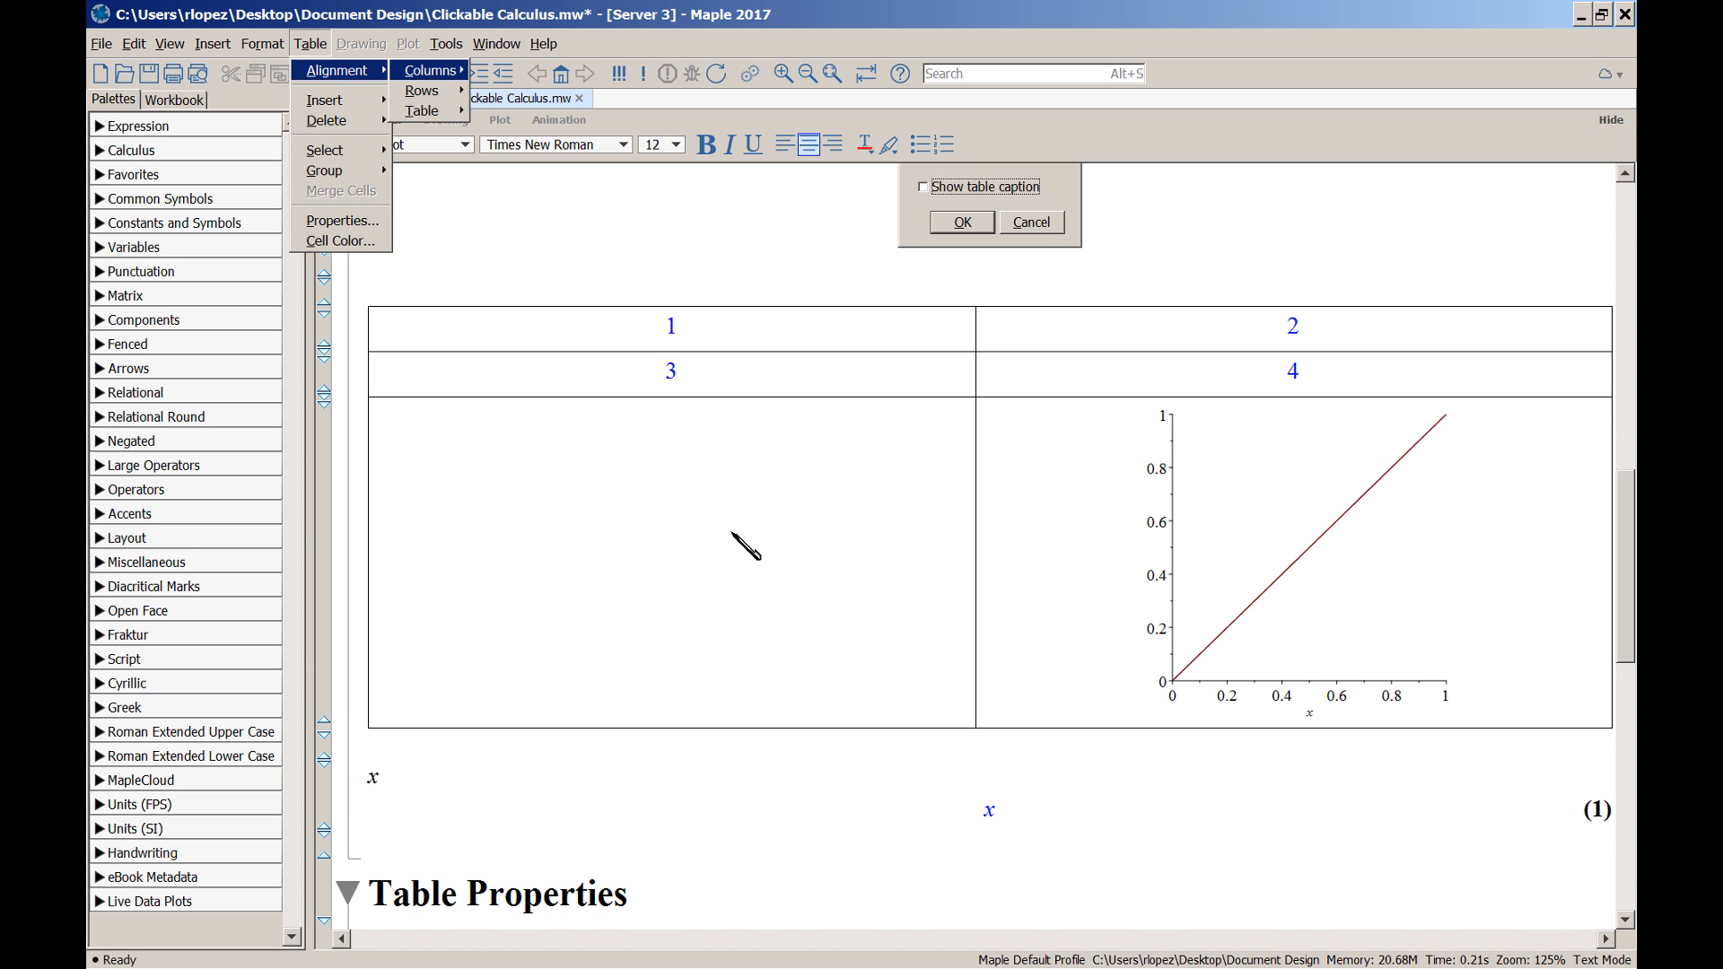
pyautogui.press('p')
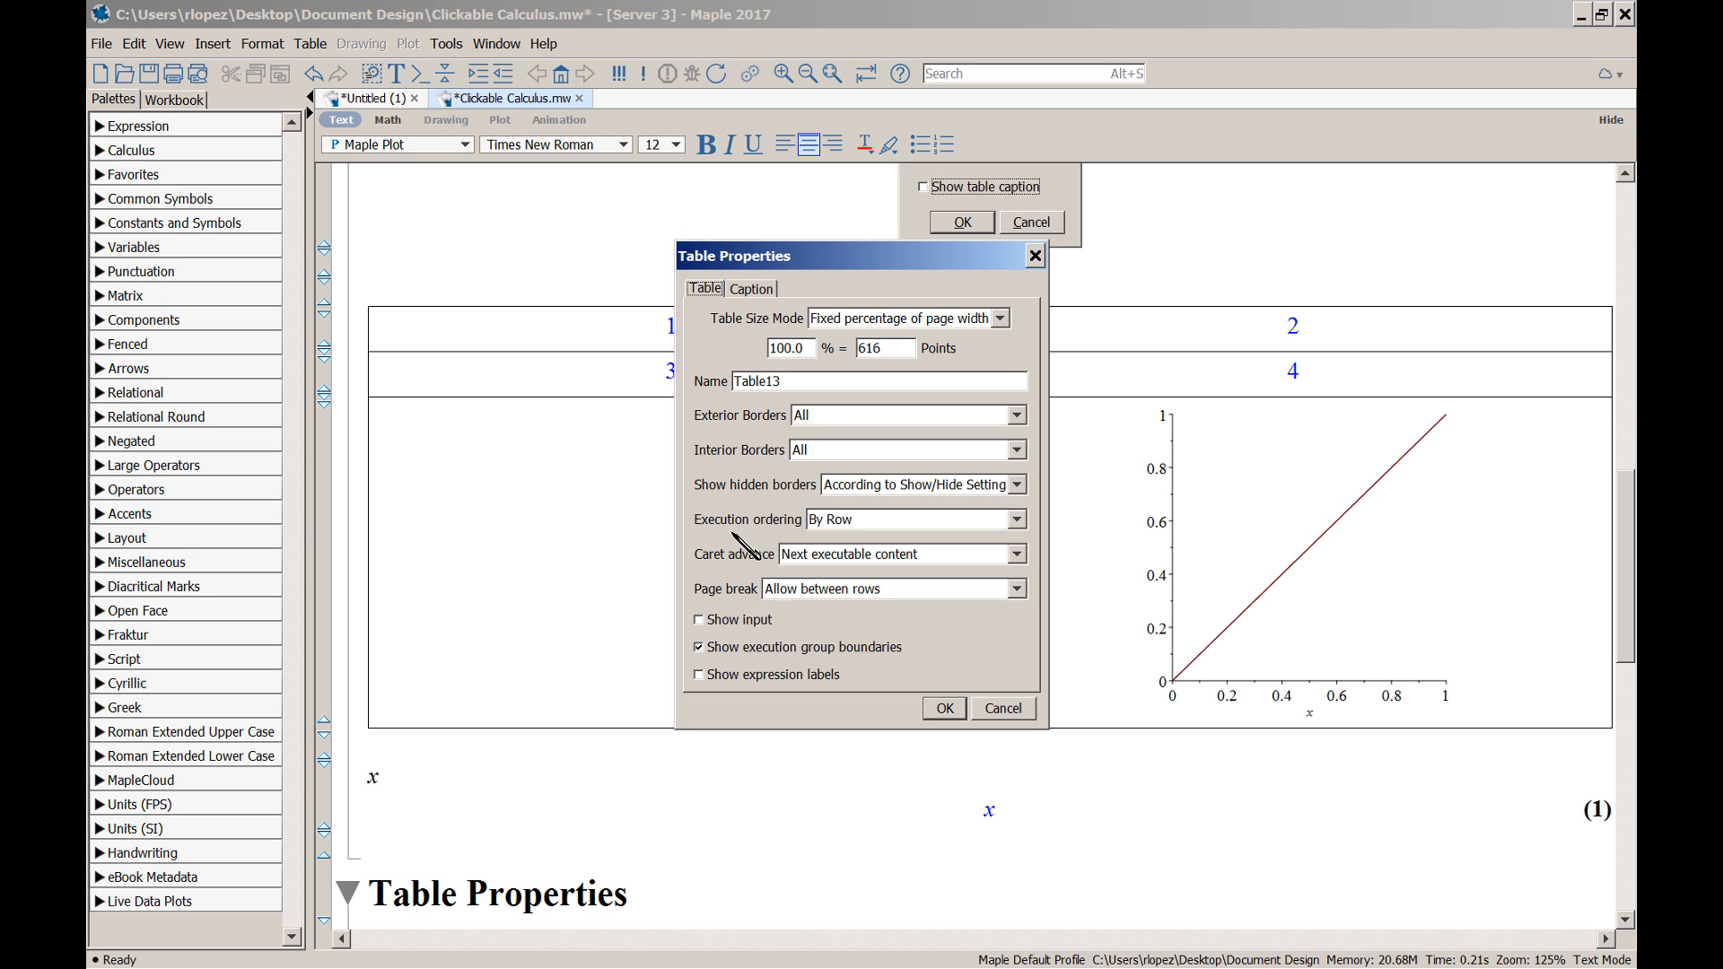
pyautogui.click(747, 623)
pyautogui.click(945, 709)
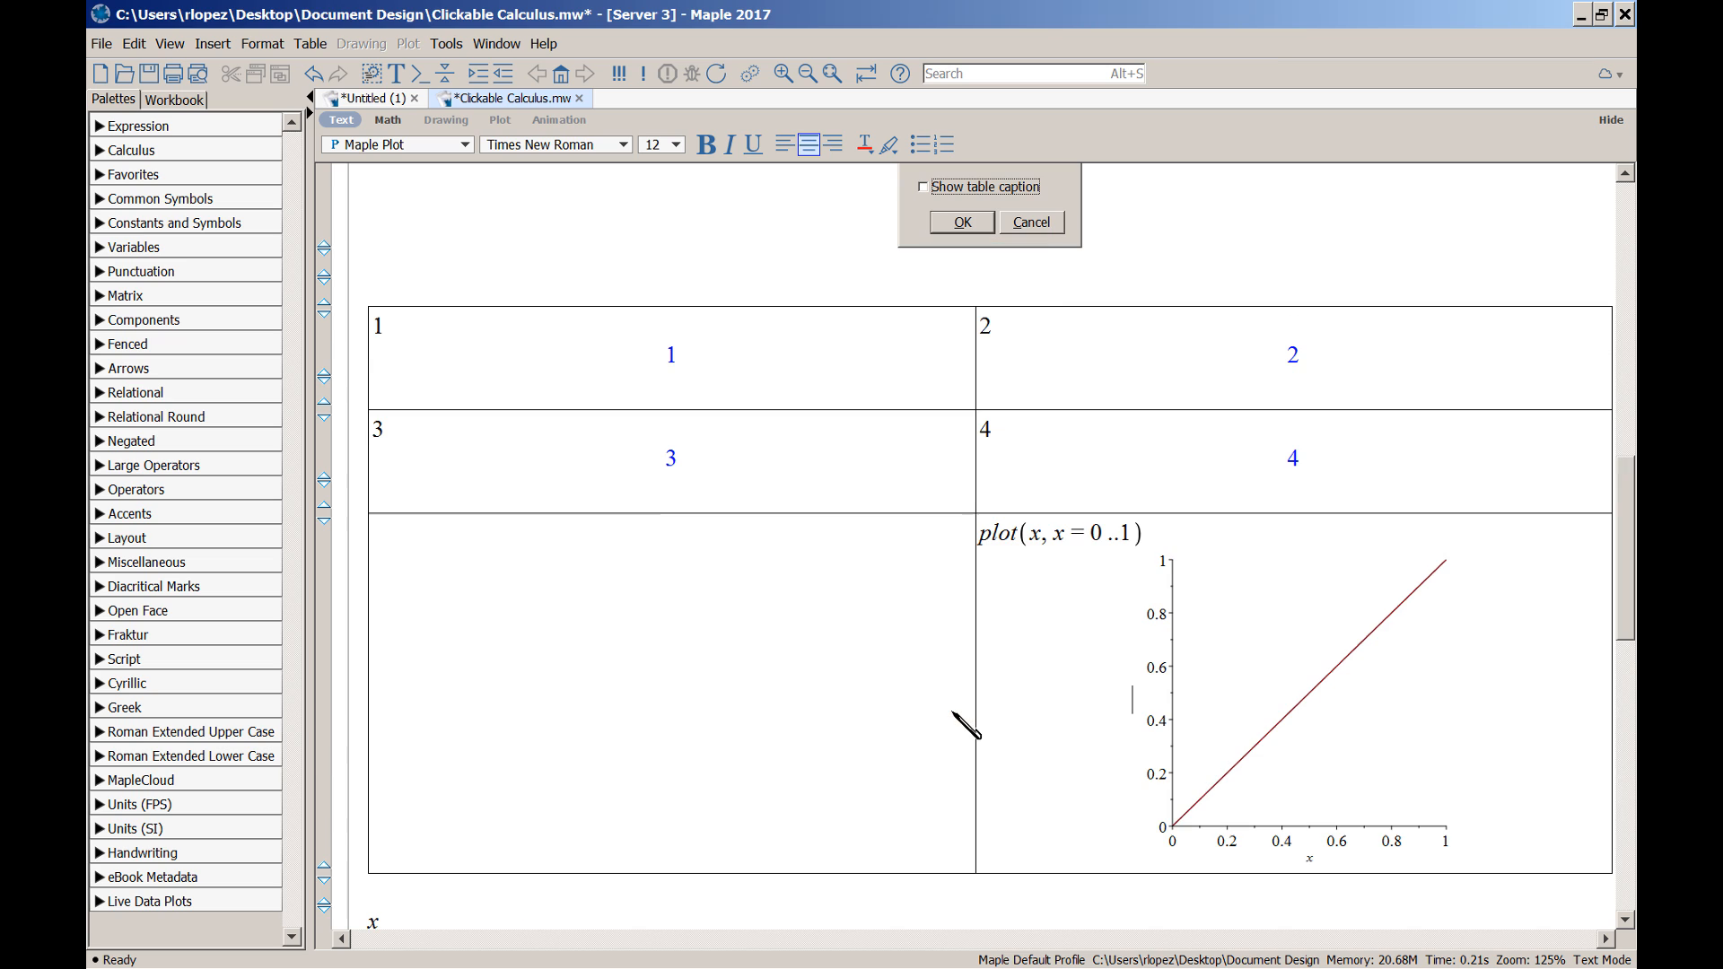
# Delete the plot command and its graph from the bottom-right cell
pyautogui.scroll(-2, 1167, 671)
pyautogui.scroll(-3, 1167, 672)
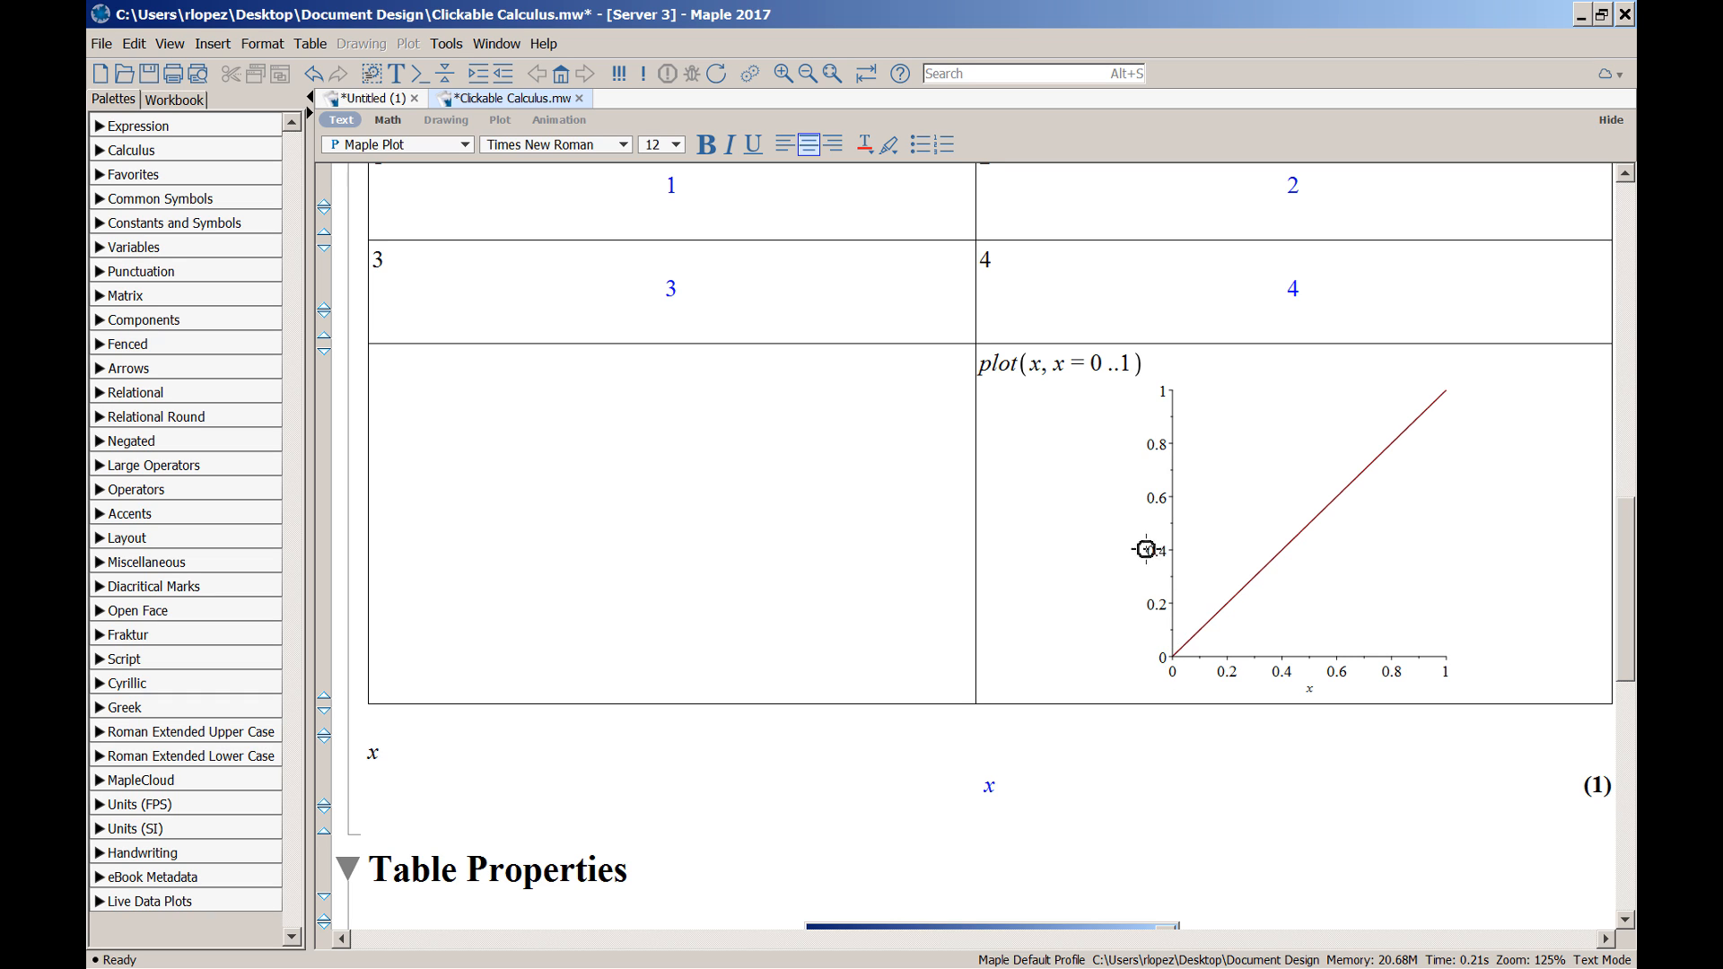
pyautogui.moveTo(987, 373); pyautogui.dragTo(1267, 519)
pyautogui.press('Delete')
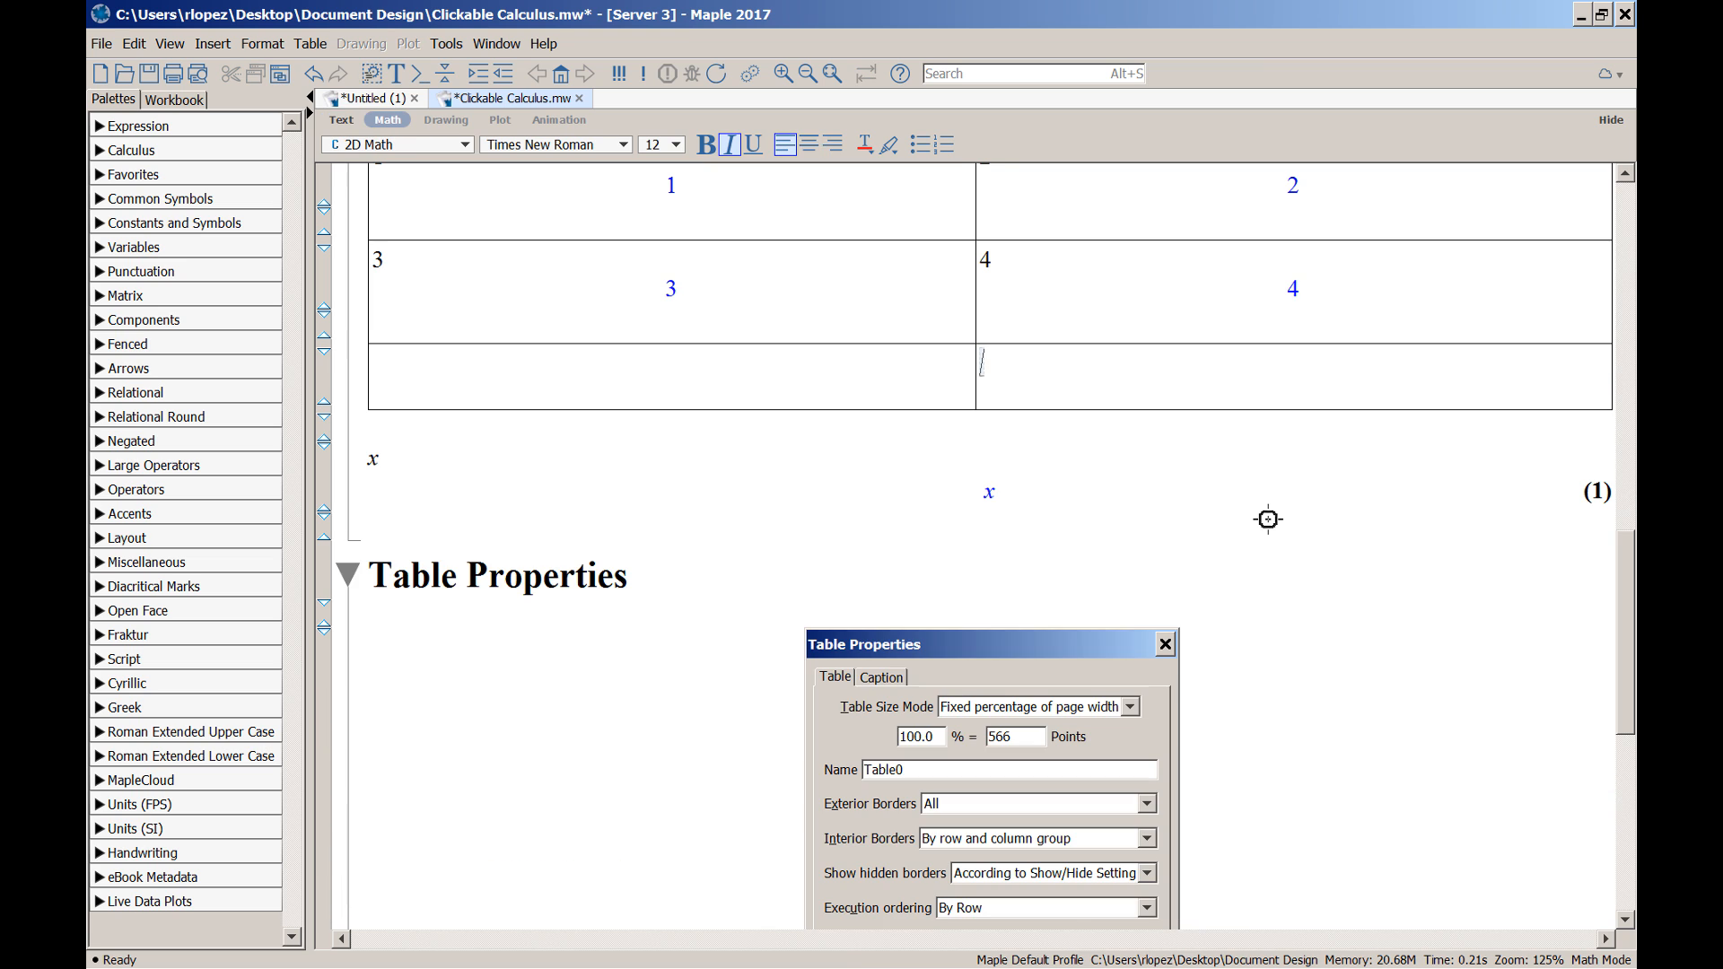
pyautogui.scroll(3, 1268, 518)
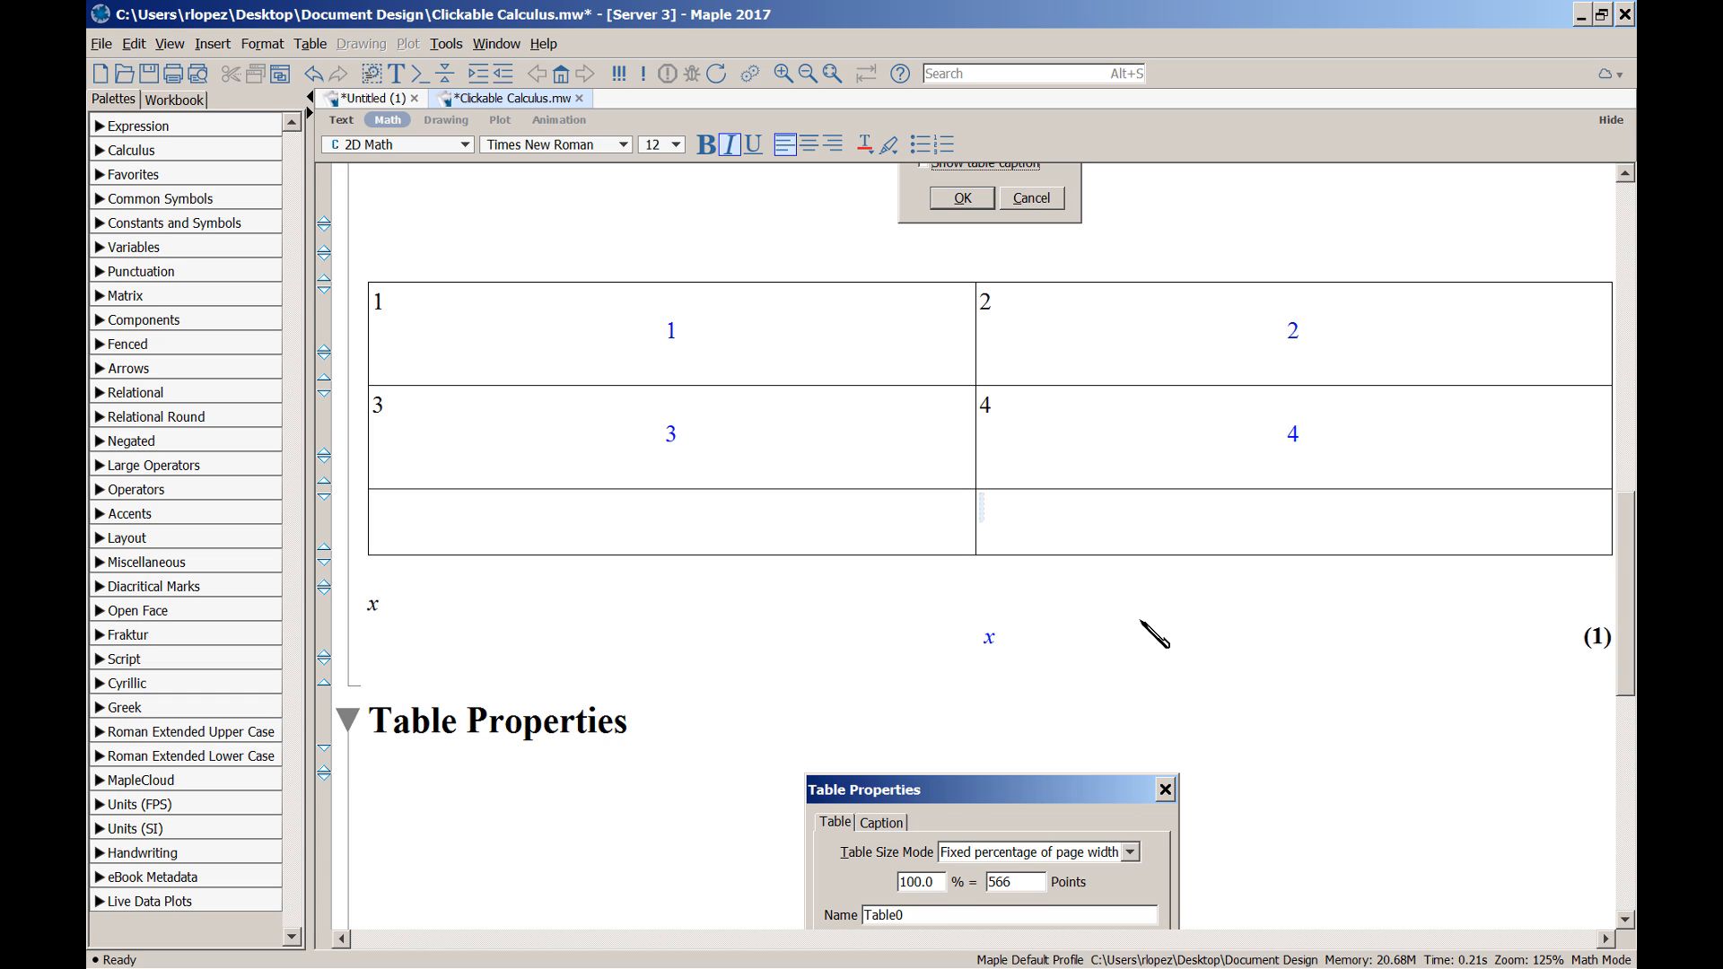
pyautogui.hotkey('alt', 'i')
# Insert a 2-row, 1-column table inside the empty bottom-right cell and remove the blank lines above it
pyautogui.press('b')
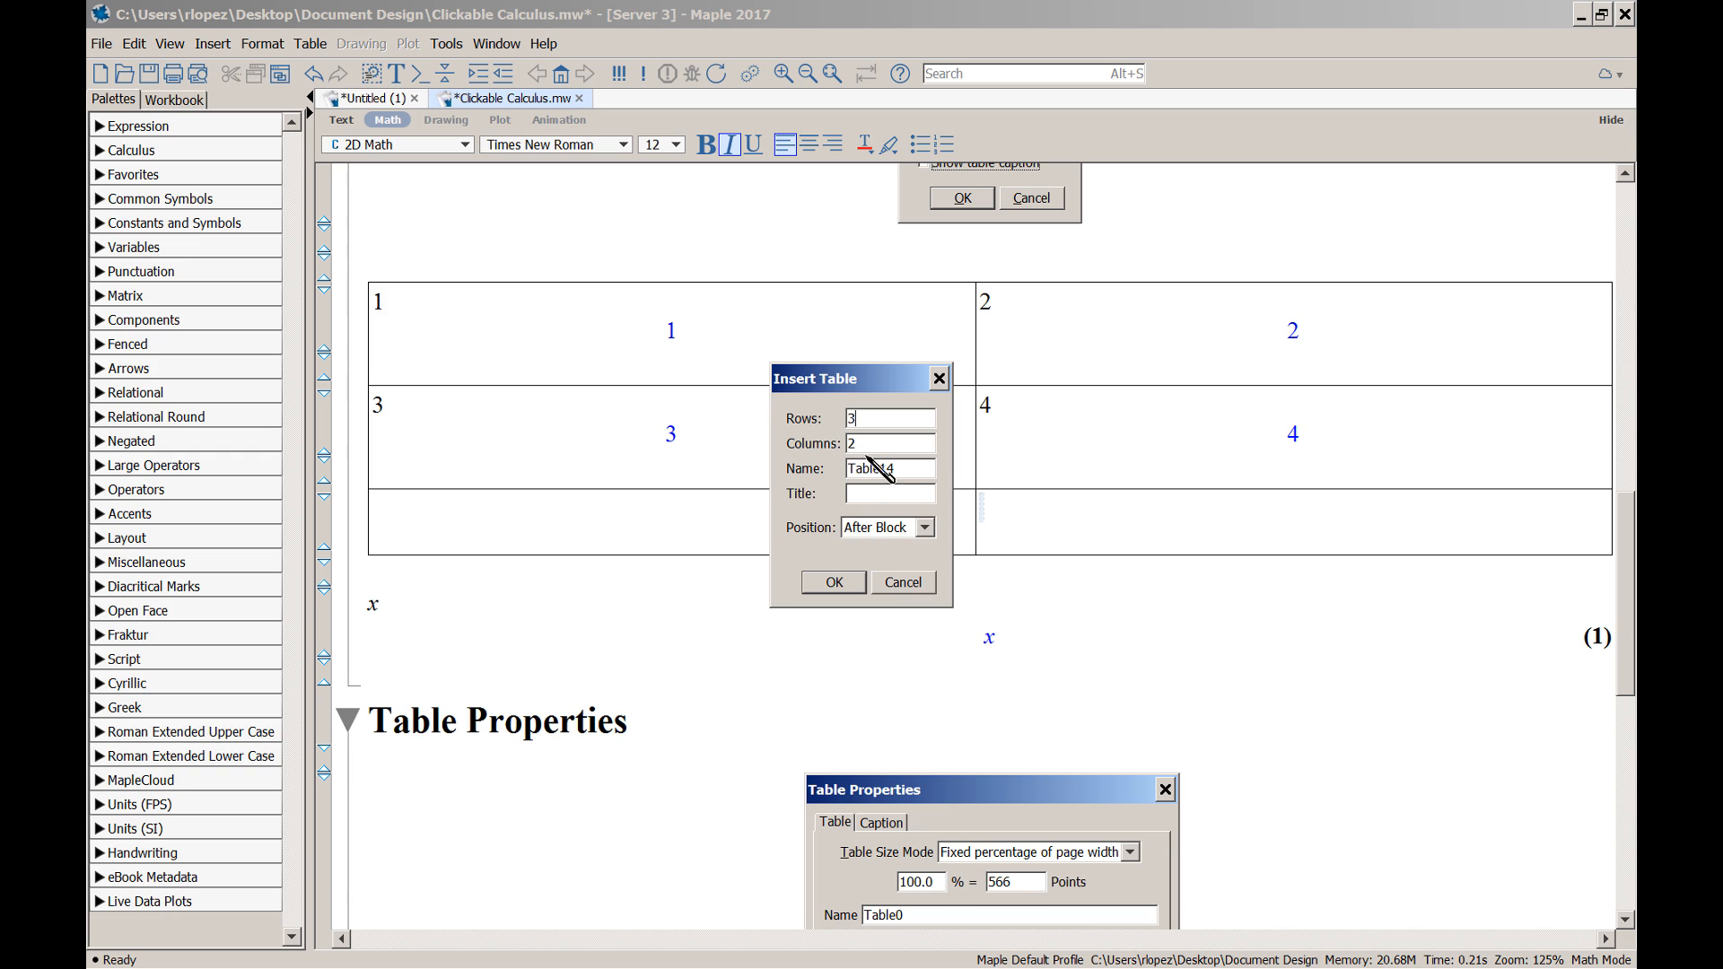
pyautogui.press('BackSpace')
pyautogui.write('2')
pyautogui.press('BackSpace')
pyautogui.write('1')
pyautogui.click(849, 588)
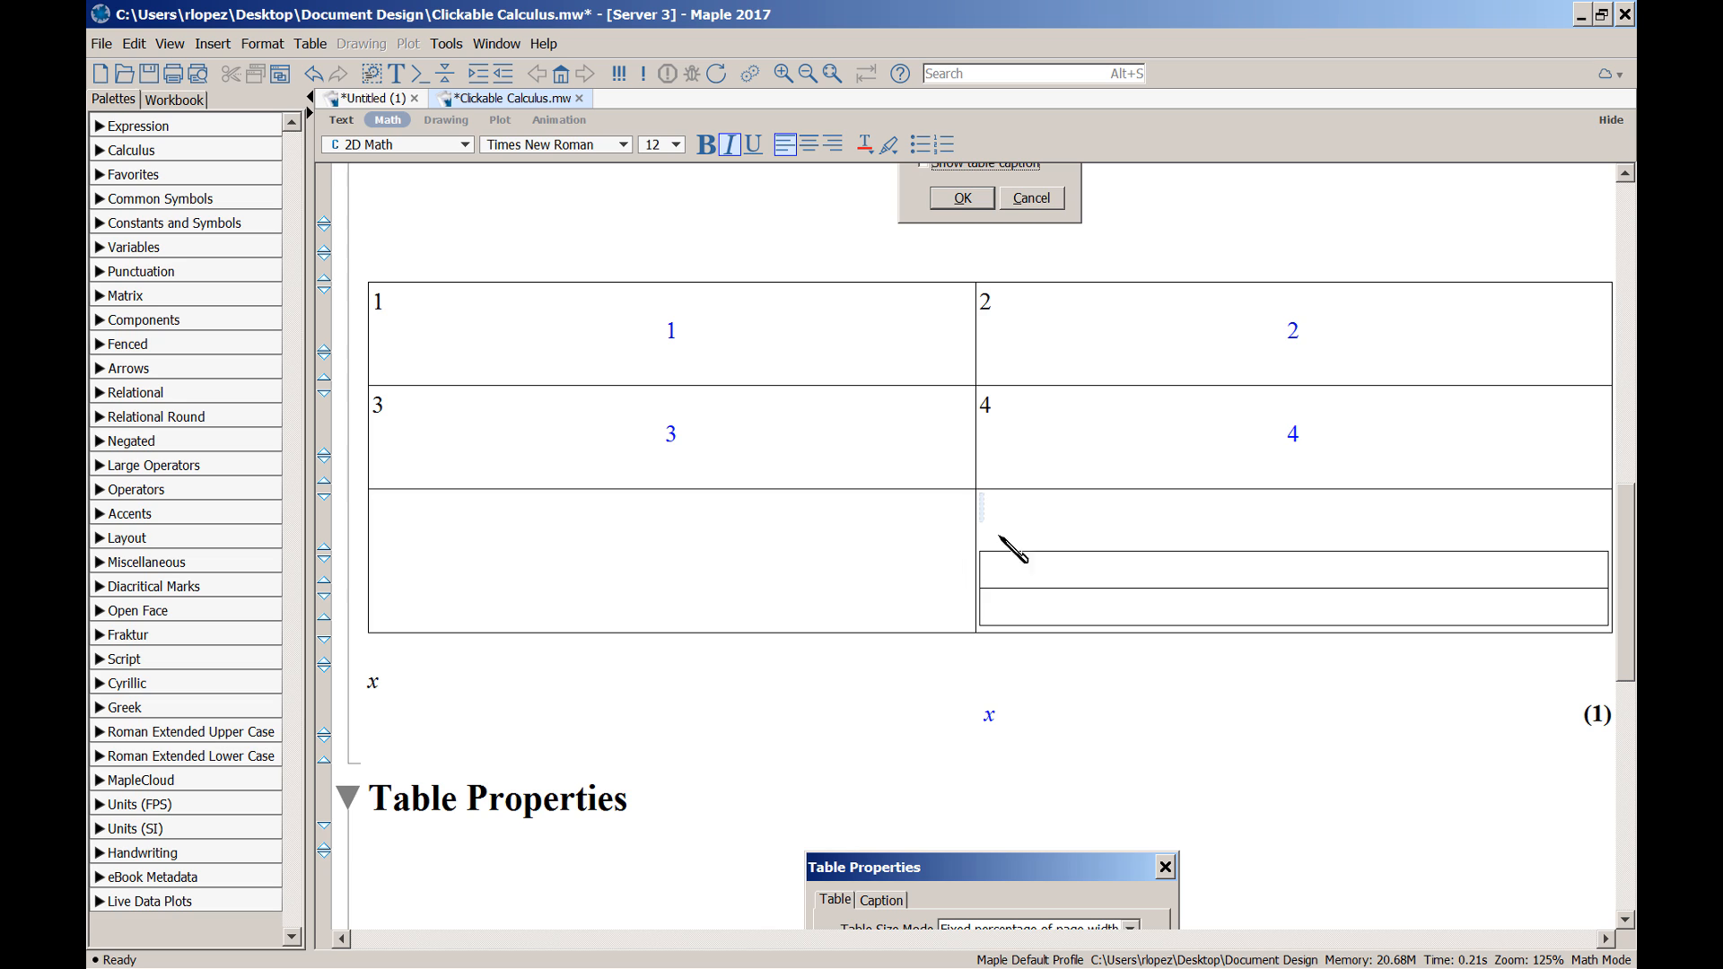
pyautogui.hotkey('ctrl', 'Delete')
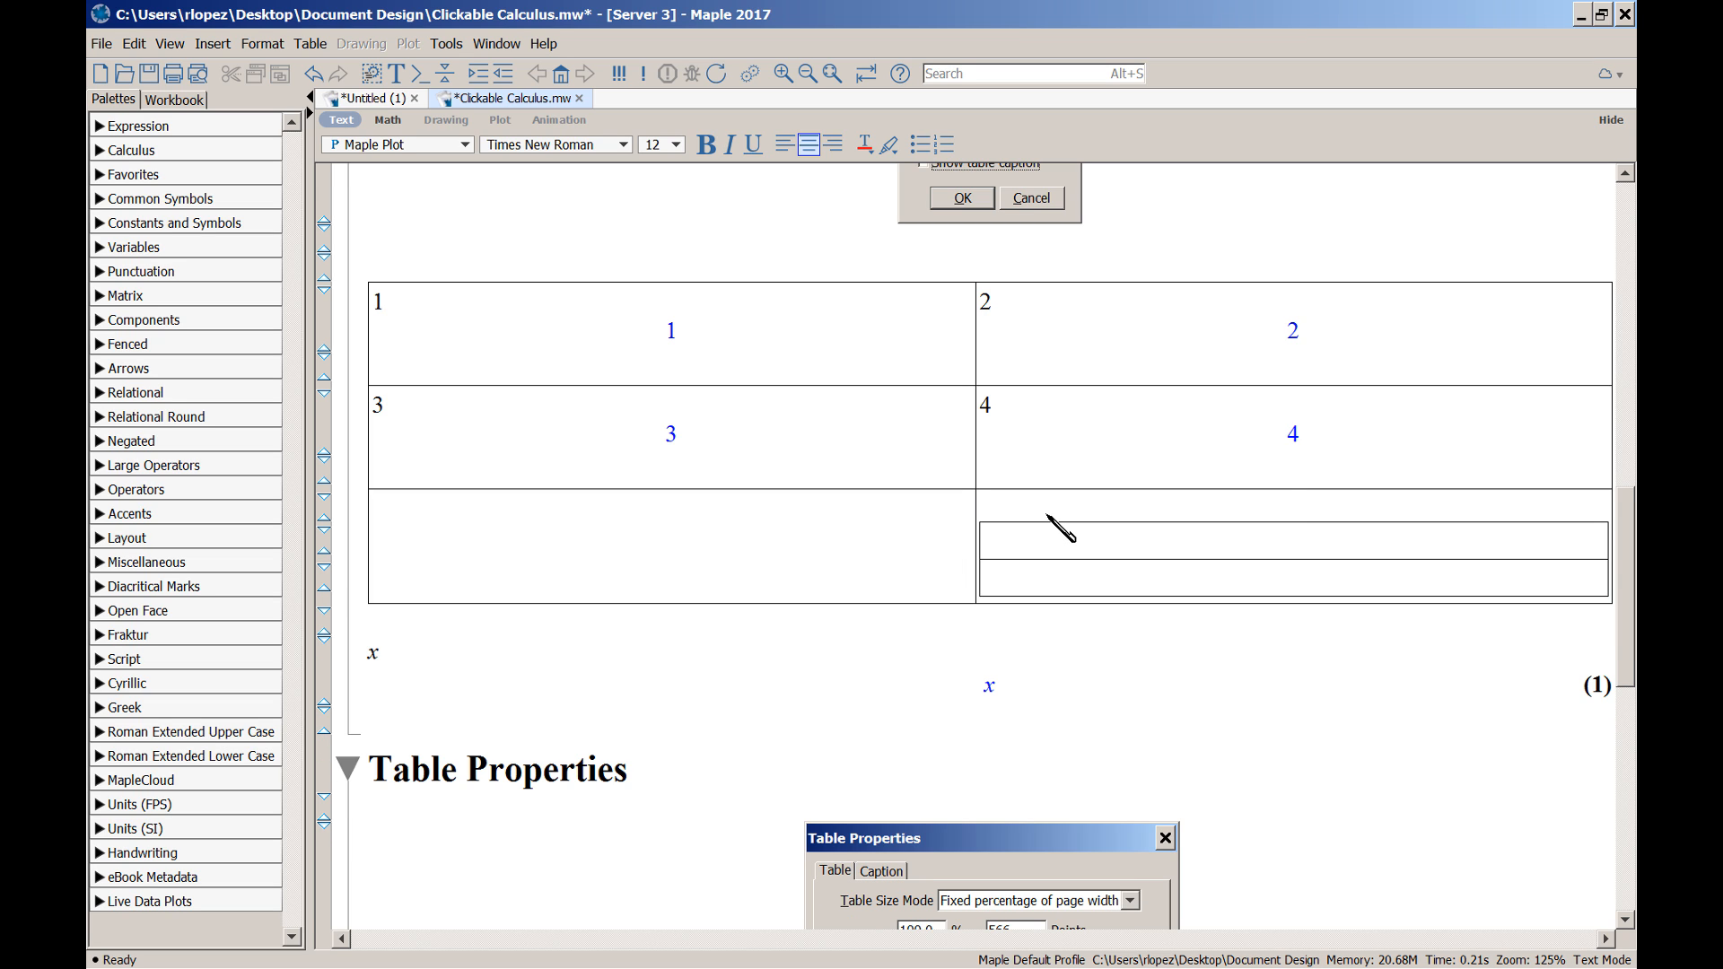
pyautogui.hotkey('ctrl', 'Delete')
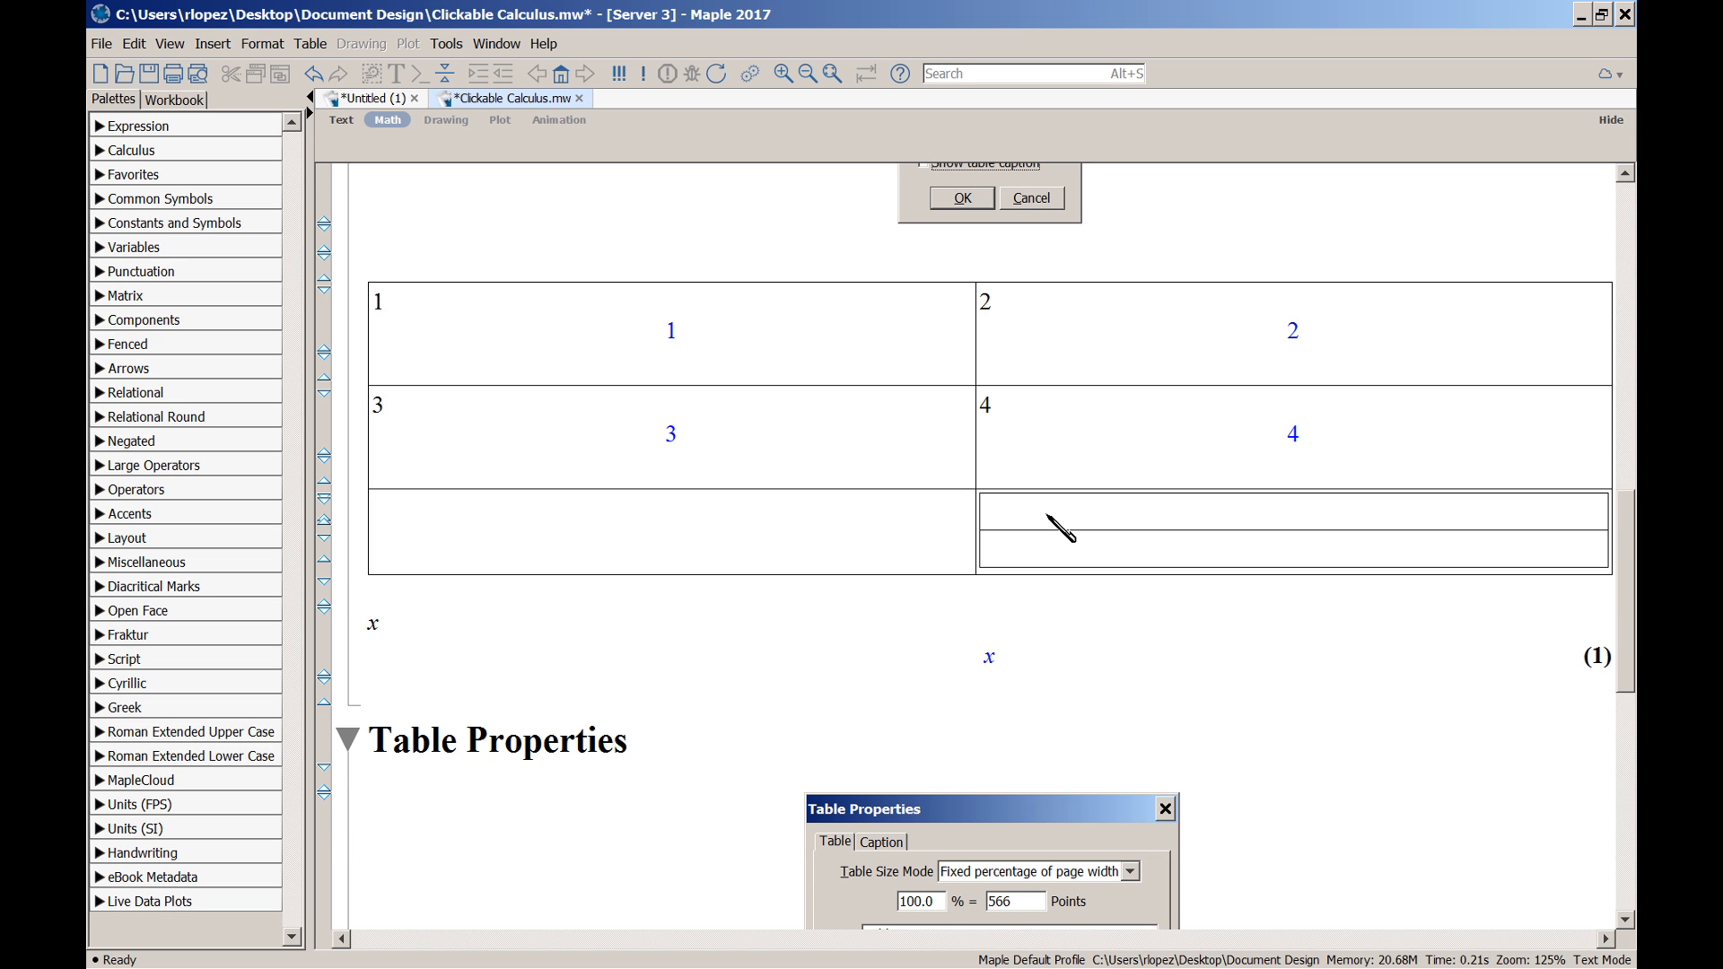
pyautogui.click(1059, 528)
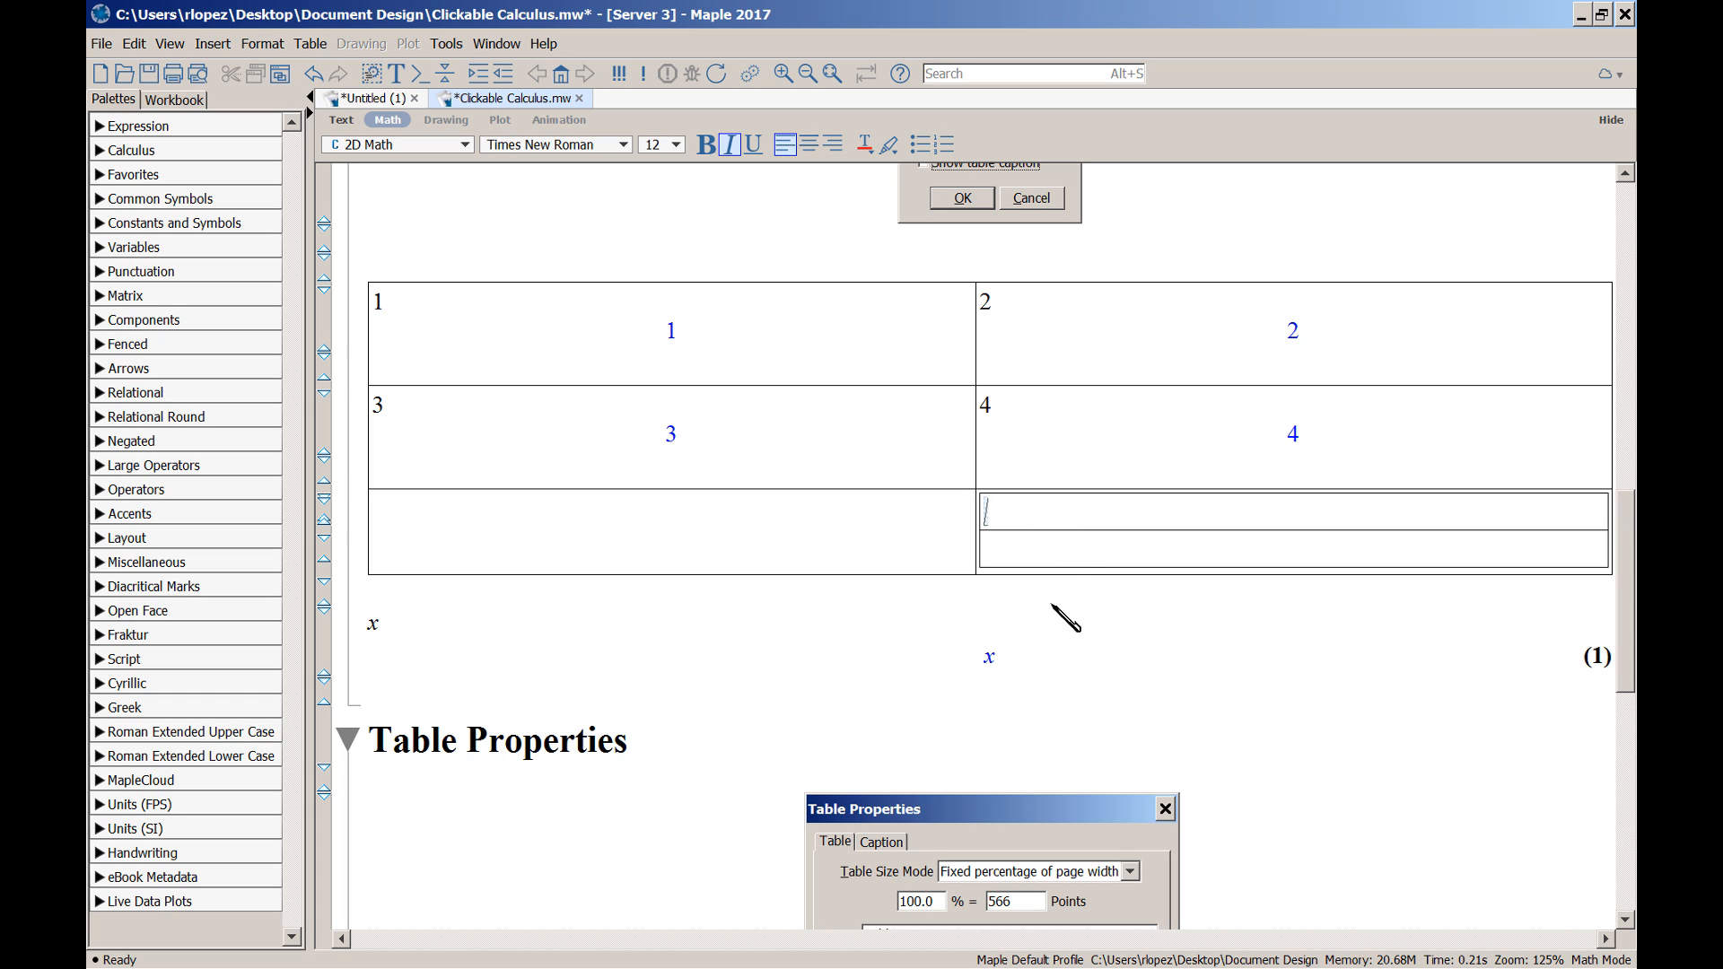
# Clear the stray text, add a Maple input prompt, and enter plot(x,x=0..1); in the nested top cell
pyautogui.write('plot')
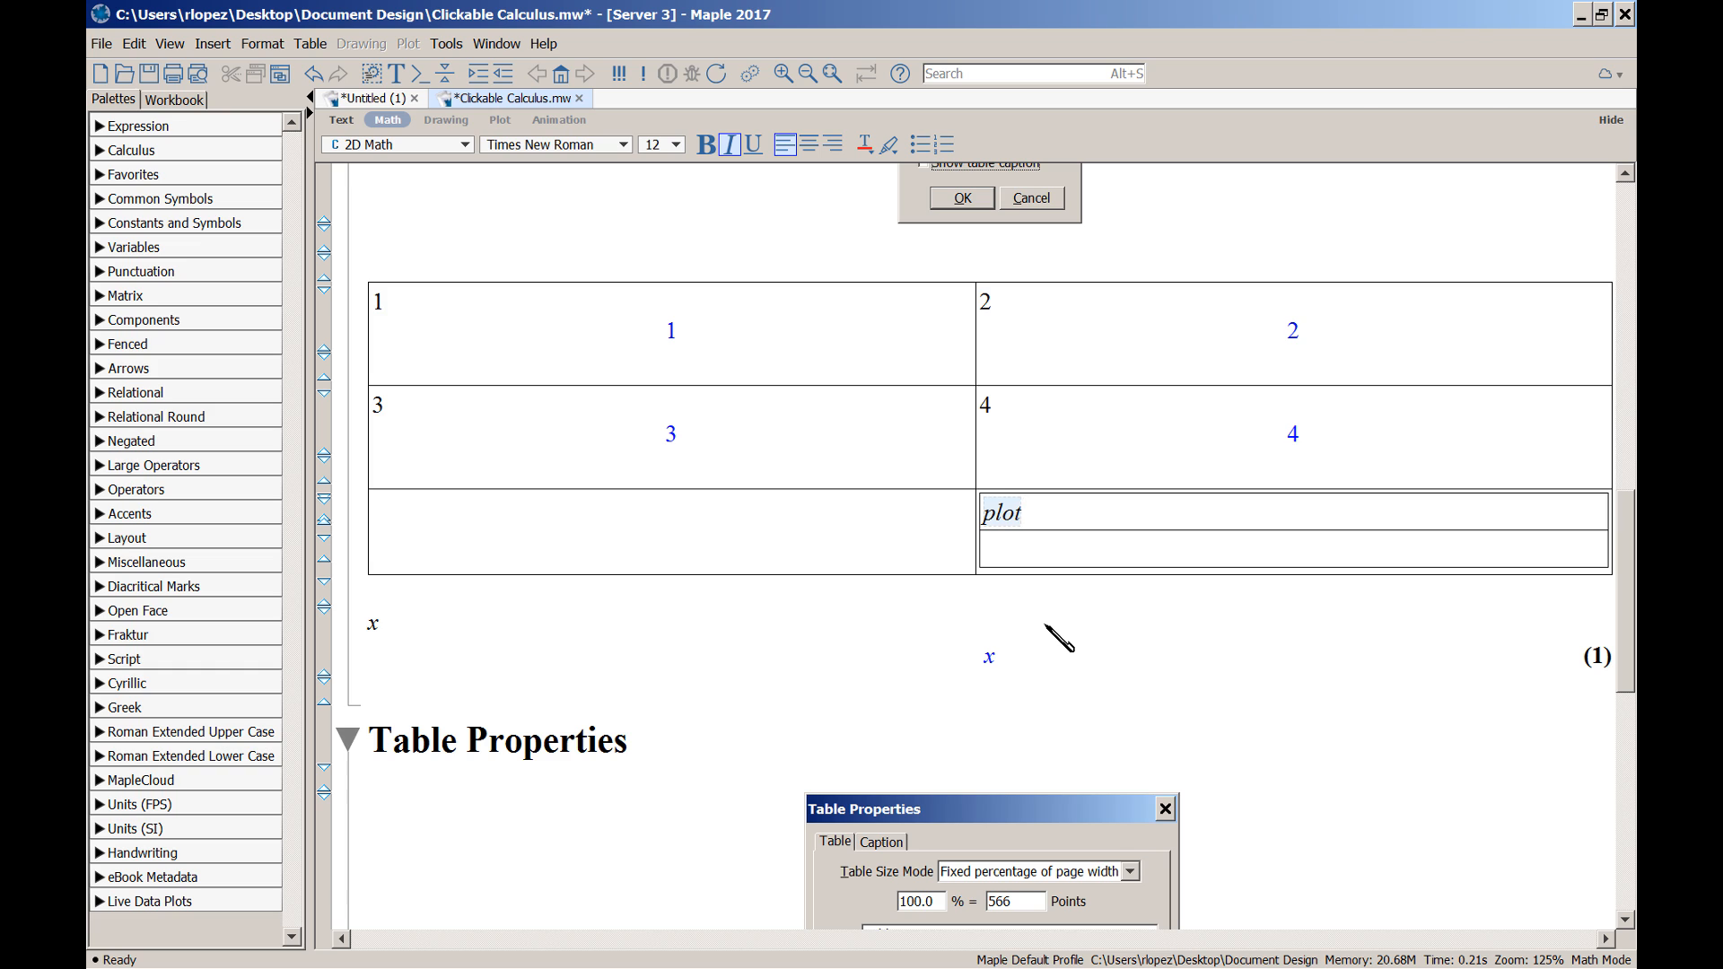
pyautogui.press('BackSpace')
pyautogui.press('BackSpace')
pyautogui.press('BackSpace')
pyautogui.press('BackSpace')
pyautogui.write('KK')
pyautogui.press('BackSpace')
pyautogui.press('BackSpace')
pyautogui.hotkey('ctrl', 'k')
pyautogui.hotkey('ctrl', 'k')
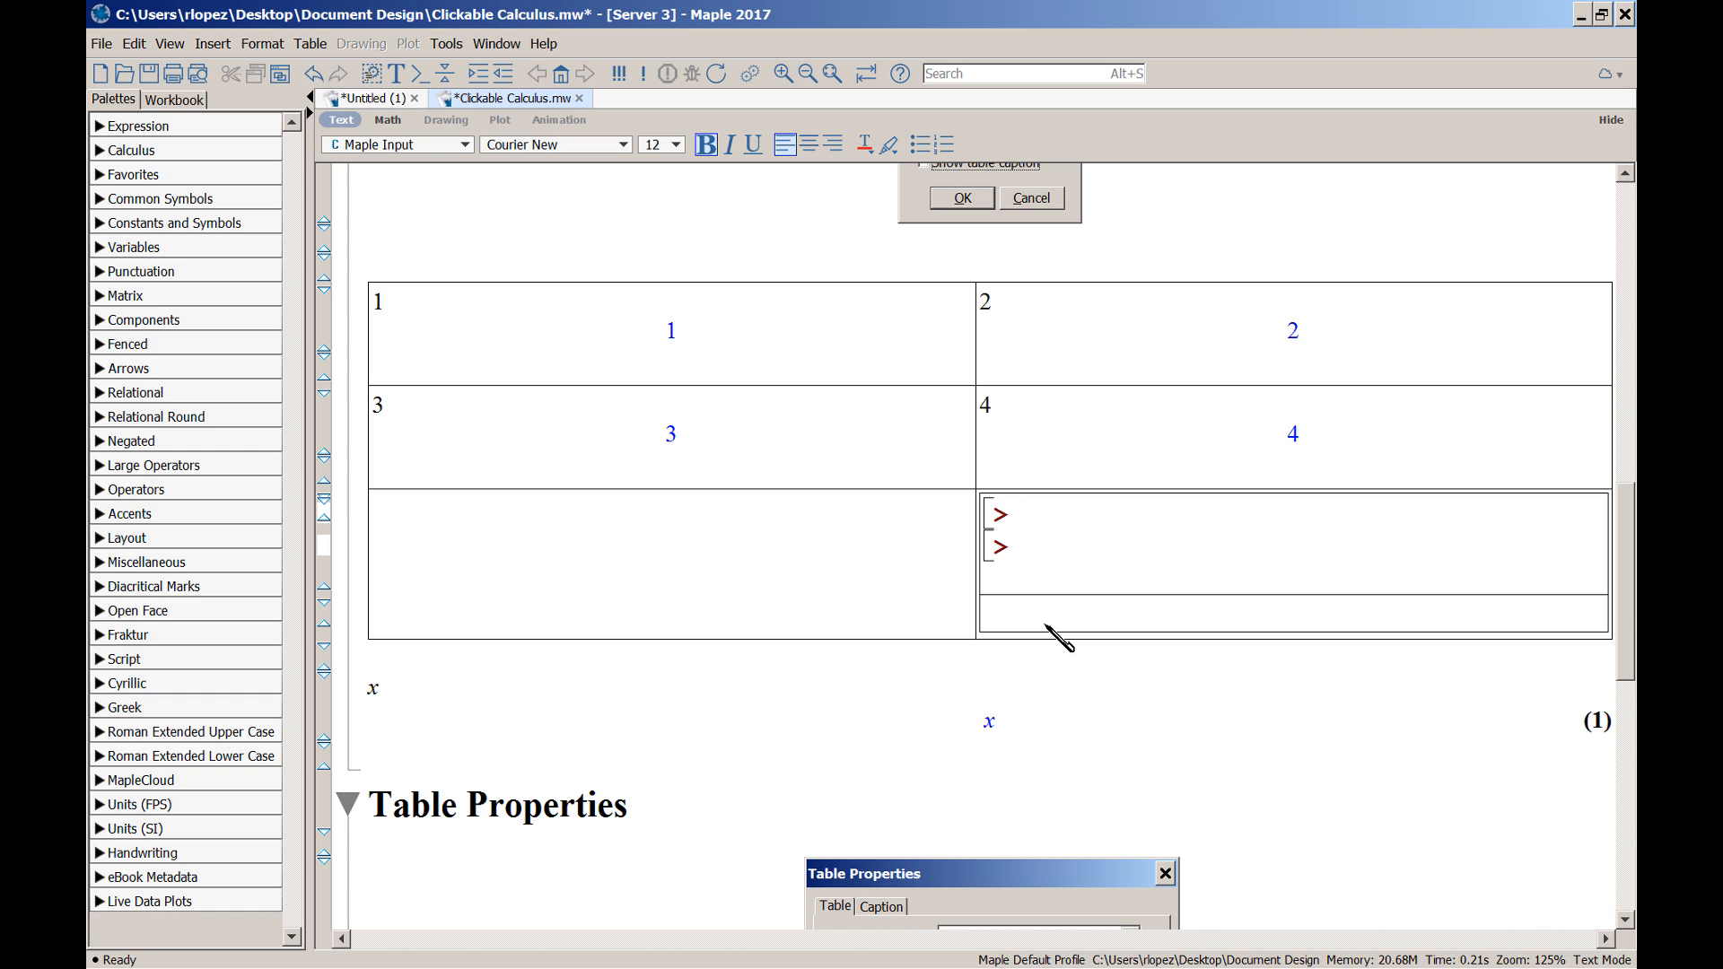
pyautogui.write('plot(x,x=0..1)')
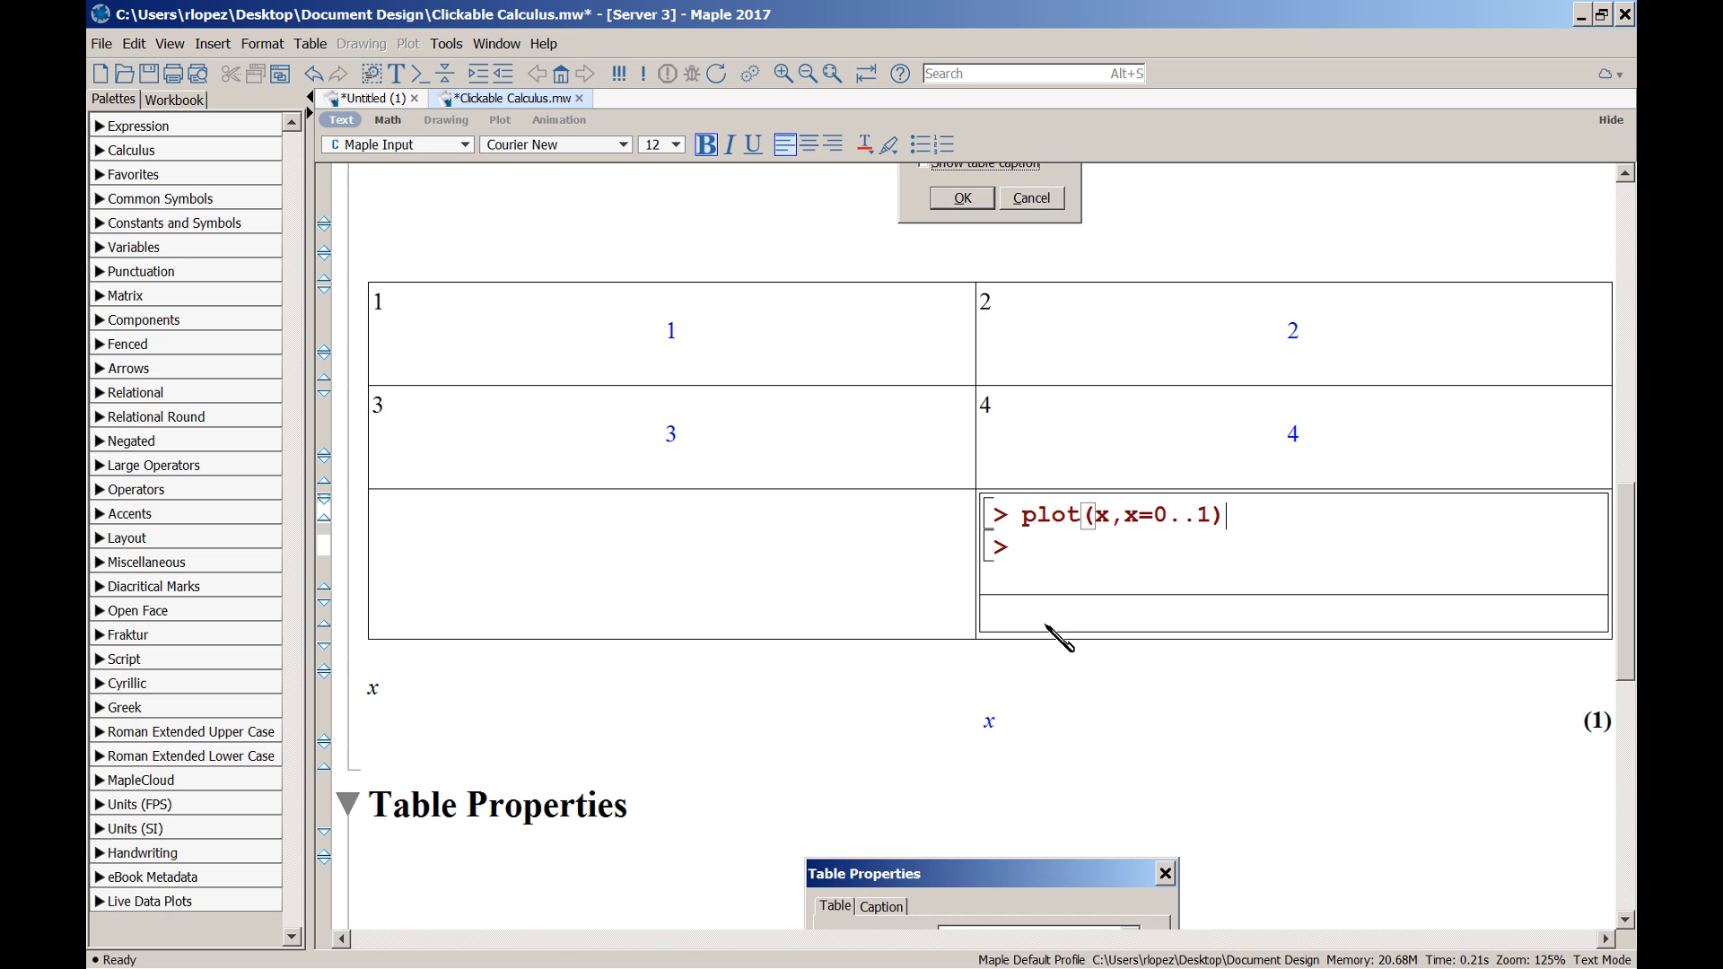
pyautogui.write(';')
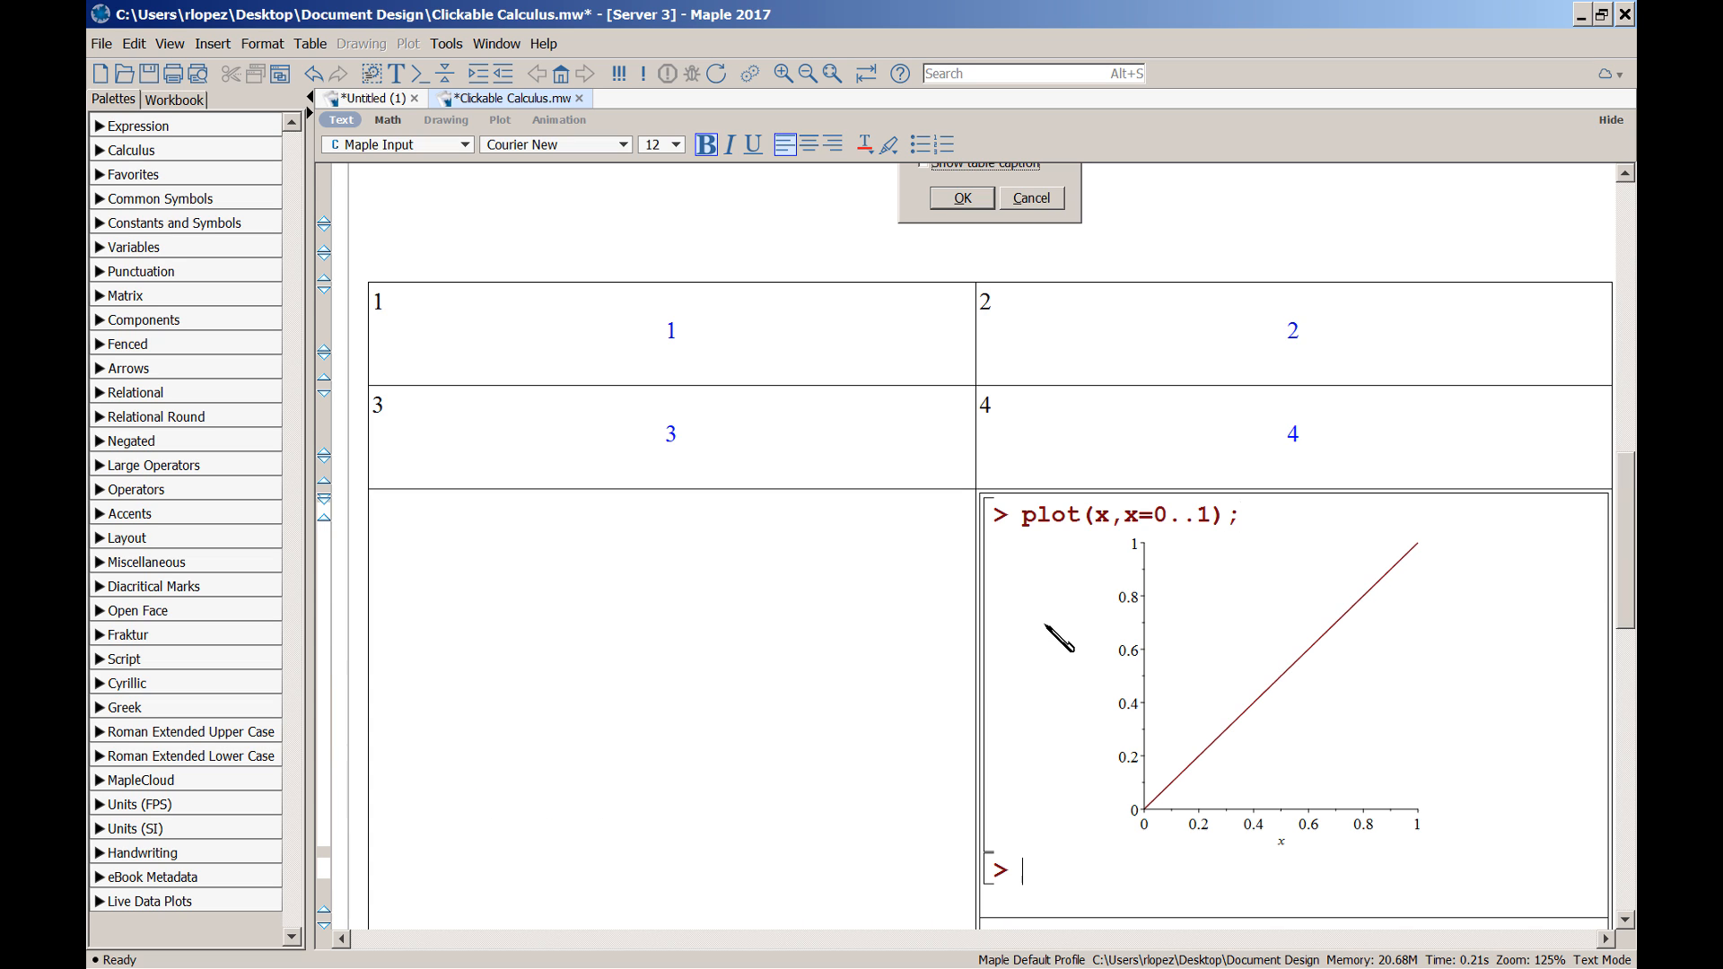
# Delete the blank line below the nested plot prompt
pyautogui.scroll(-2, 1161, 715)
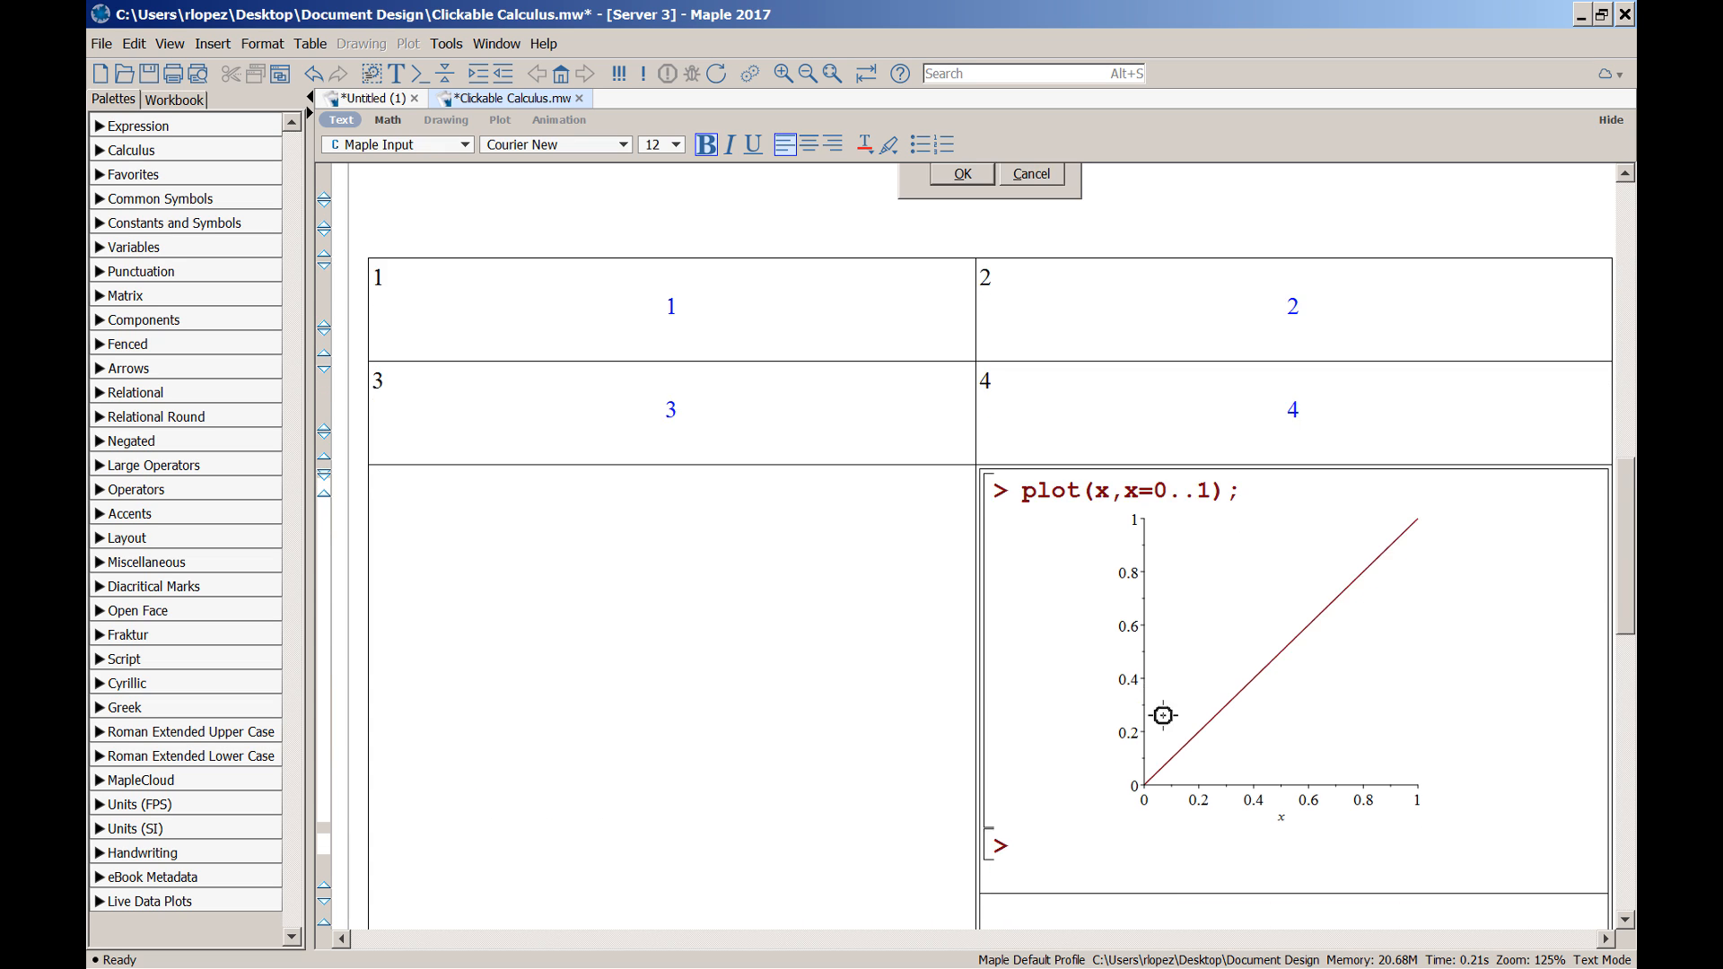
pyautogui.click(1070, 858)
pyautogui.hotkey('ctrl', 'Delete')
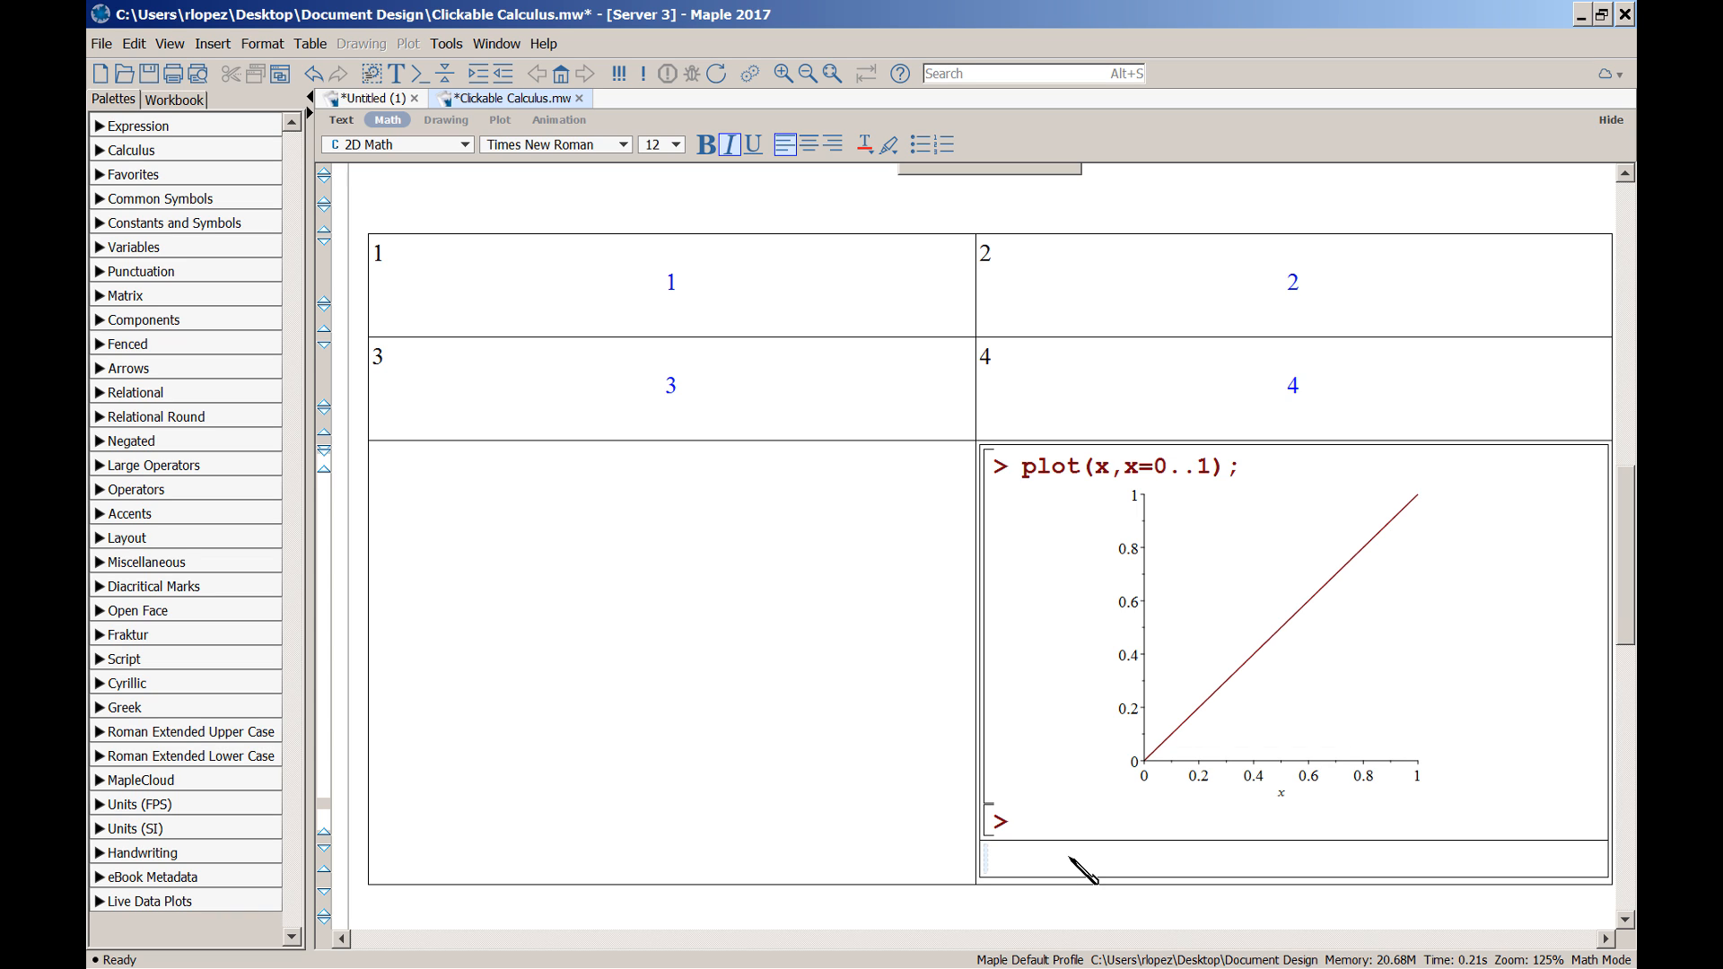
# Hide the nested table's input via Table Properties, then undo so the input shows again
pyautogui.hotkey('alt', 'a')
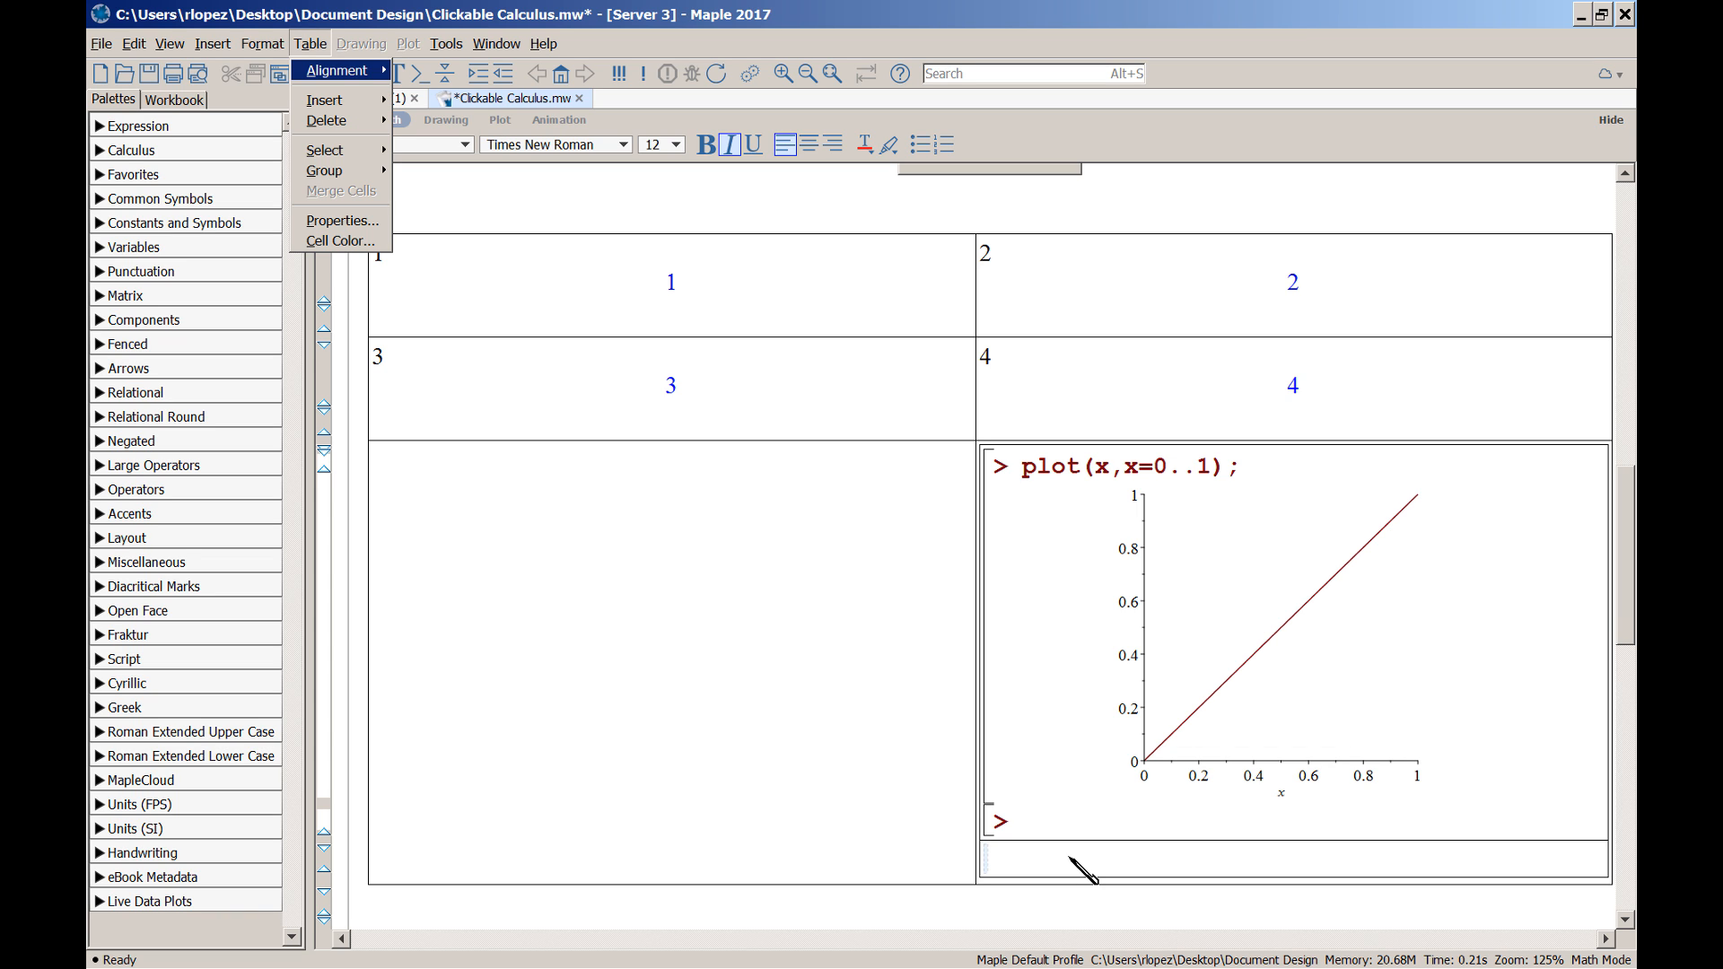
pyautogui.press('p')
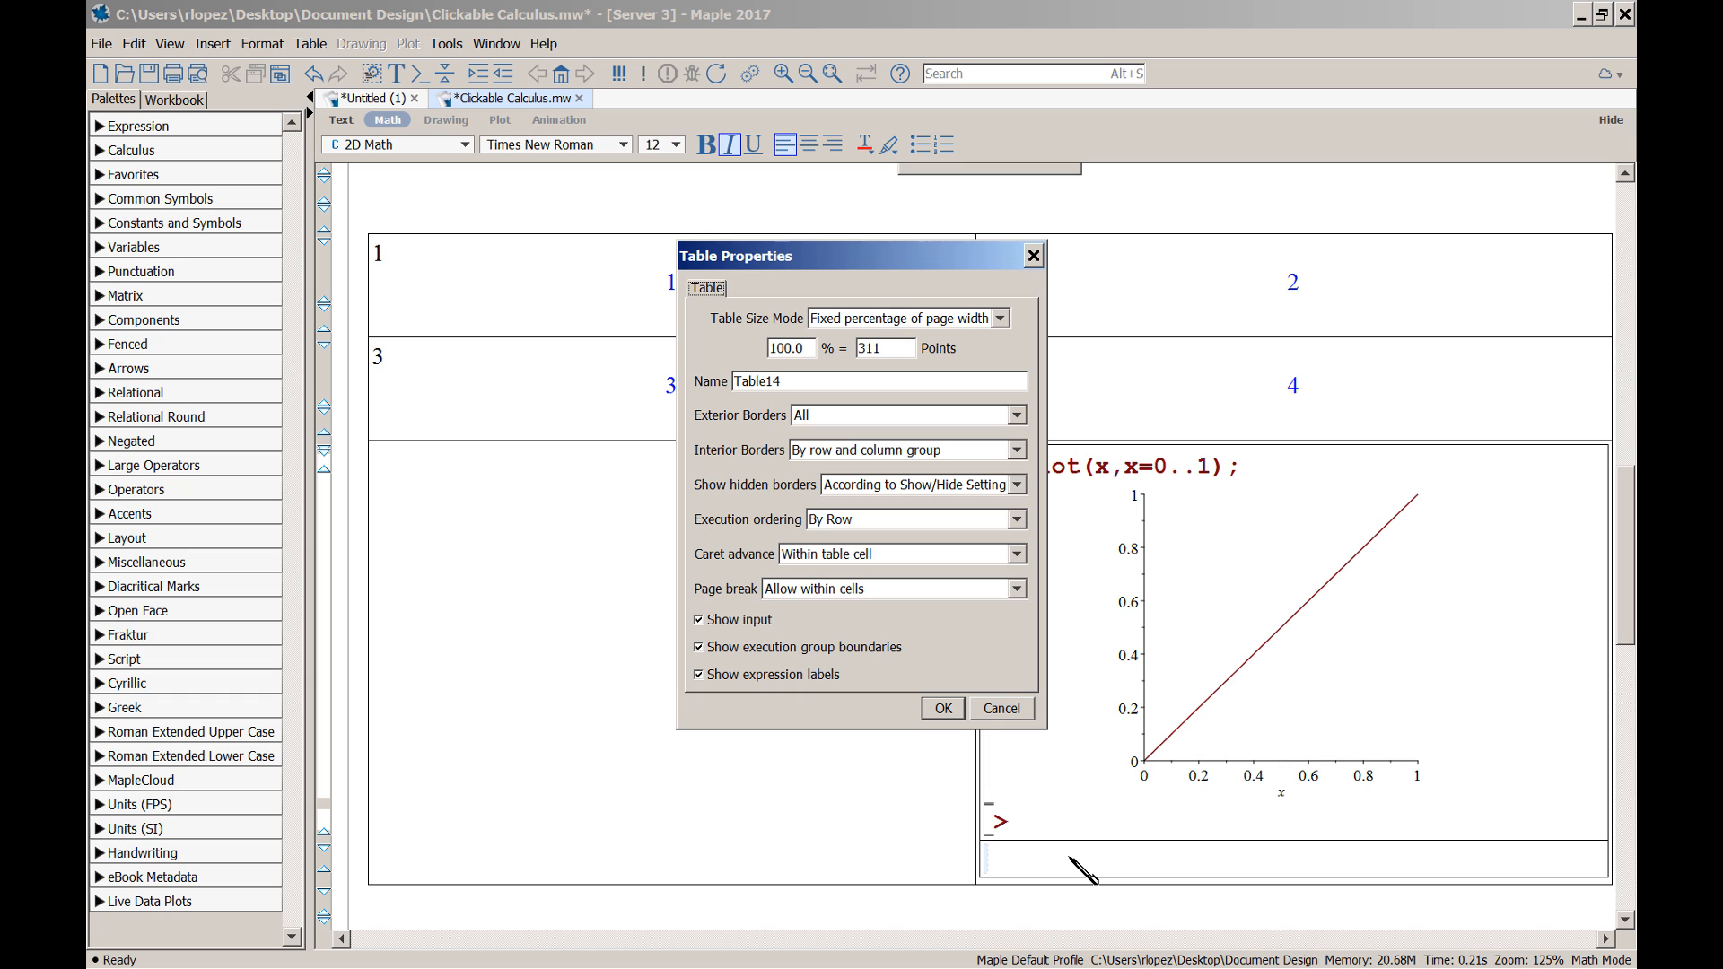
pyautogui.click(752, 621)
pyautogui.click(942, 708)
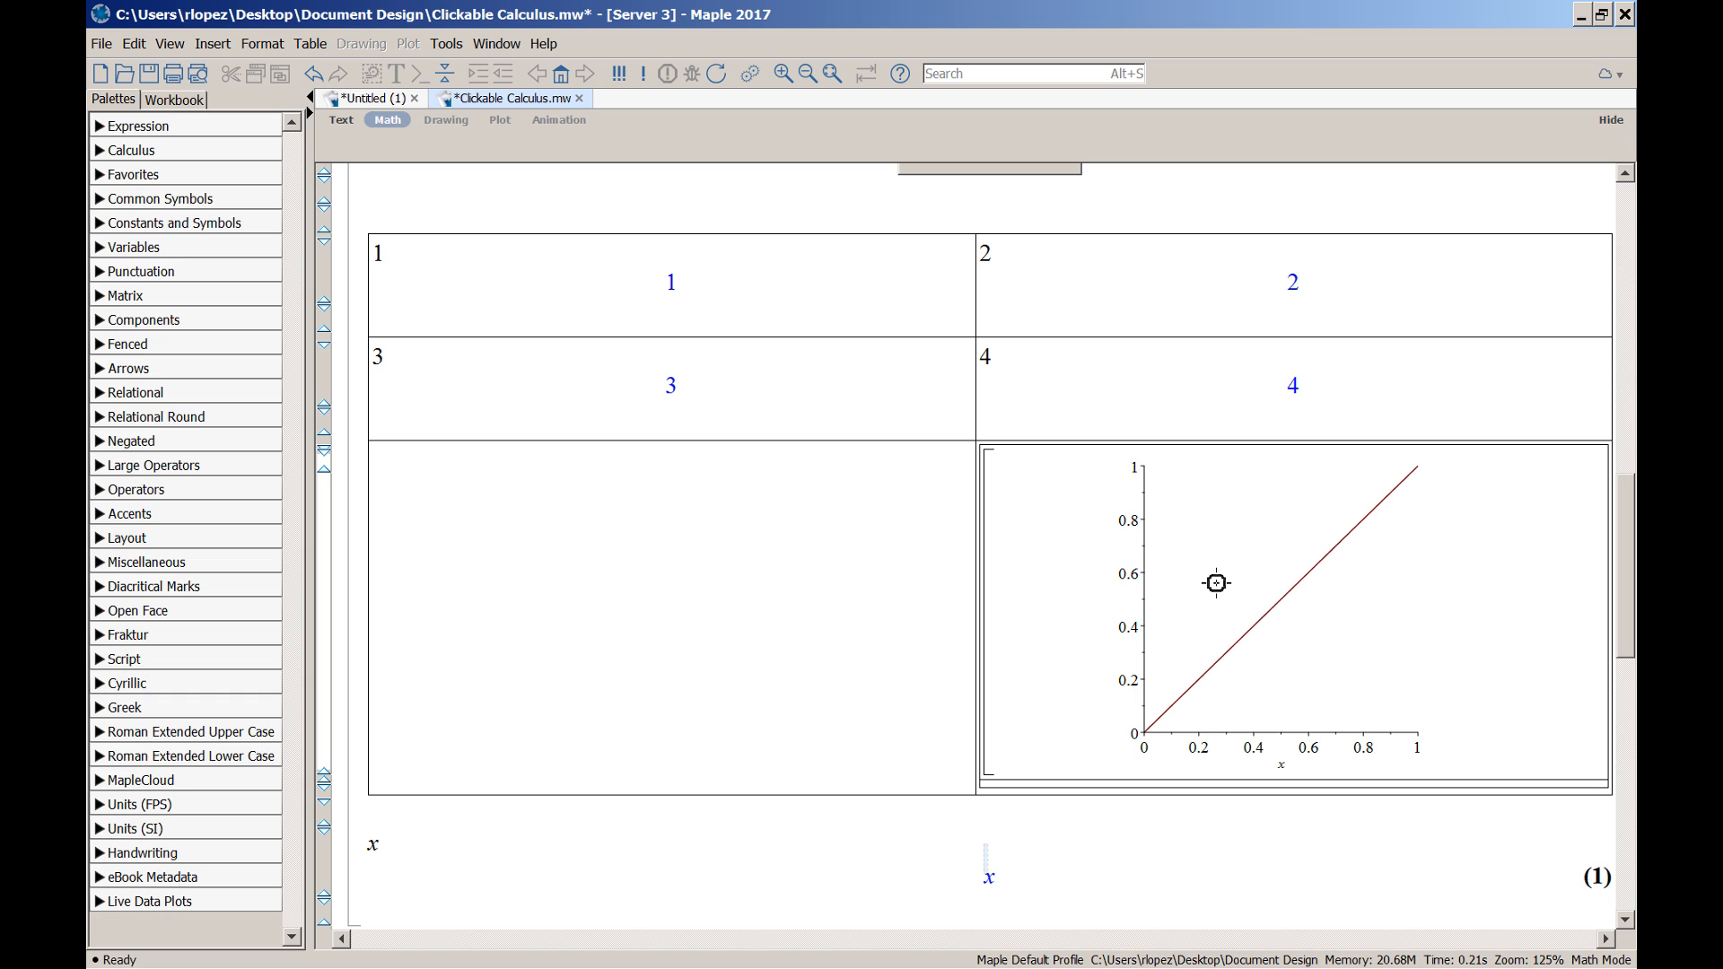
pyautogui.hotkey('ctrl', 'z')
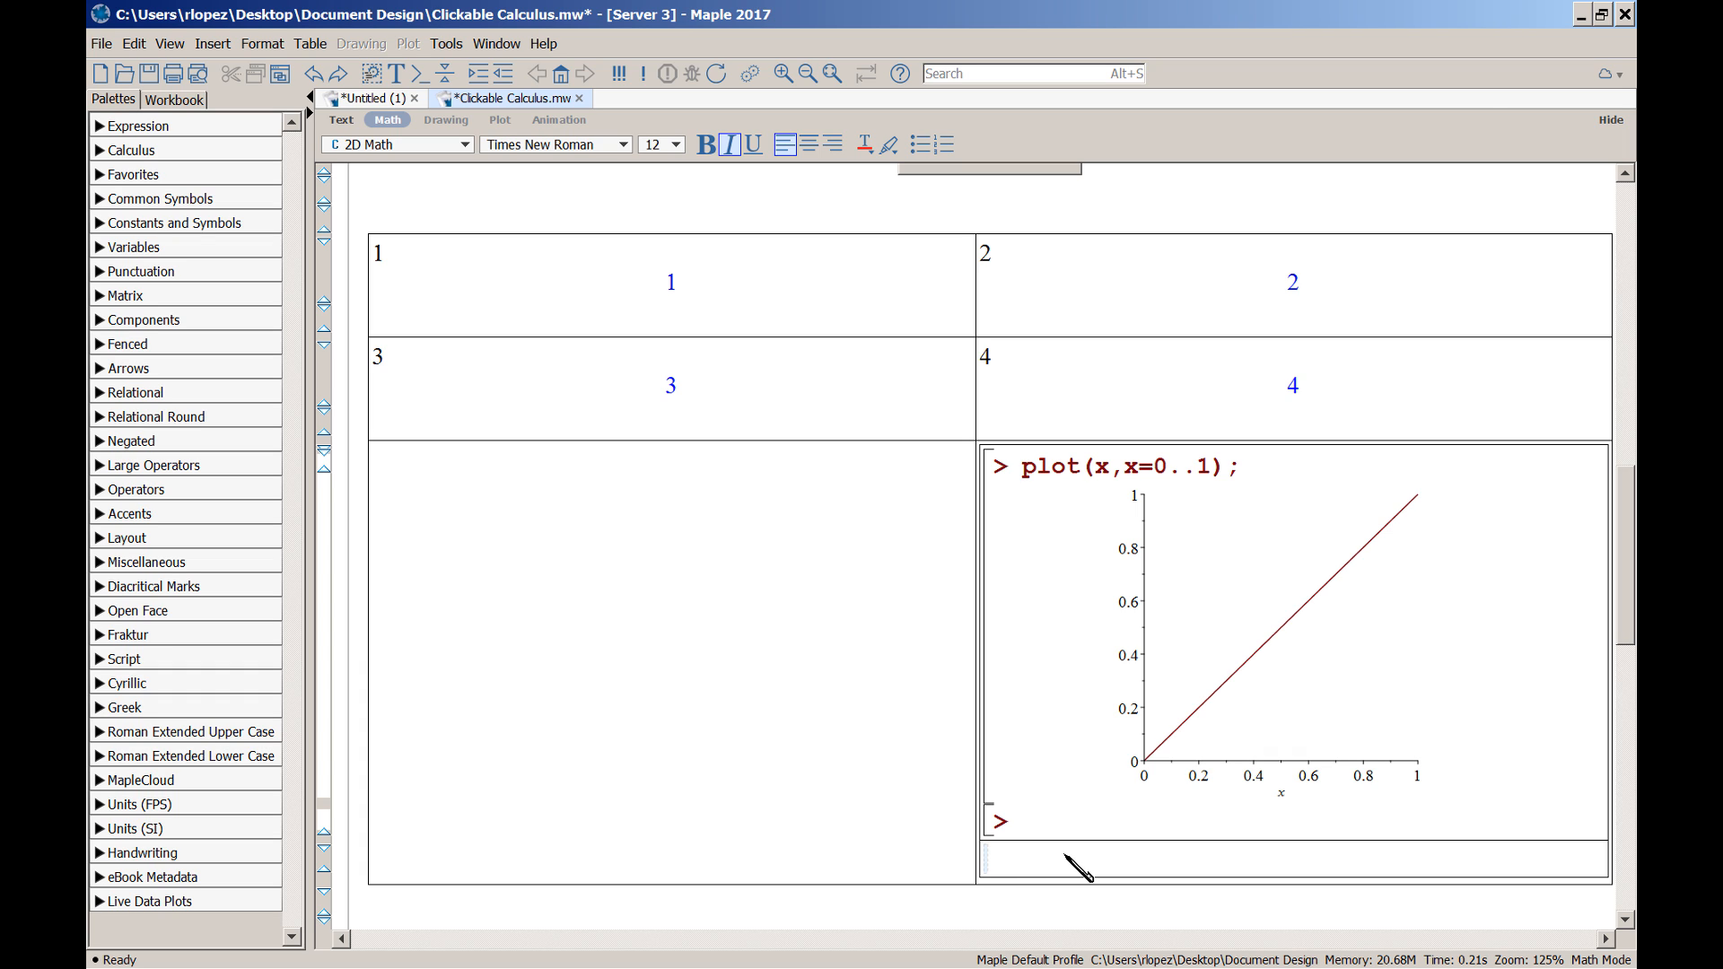
# Type the text caption 'Figure 1' below the nested plot and select it
pyautogui.press('F5')
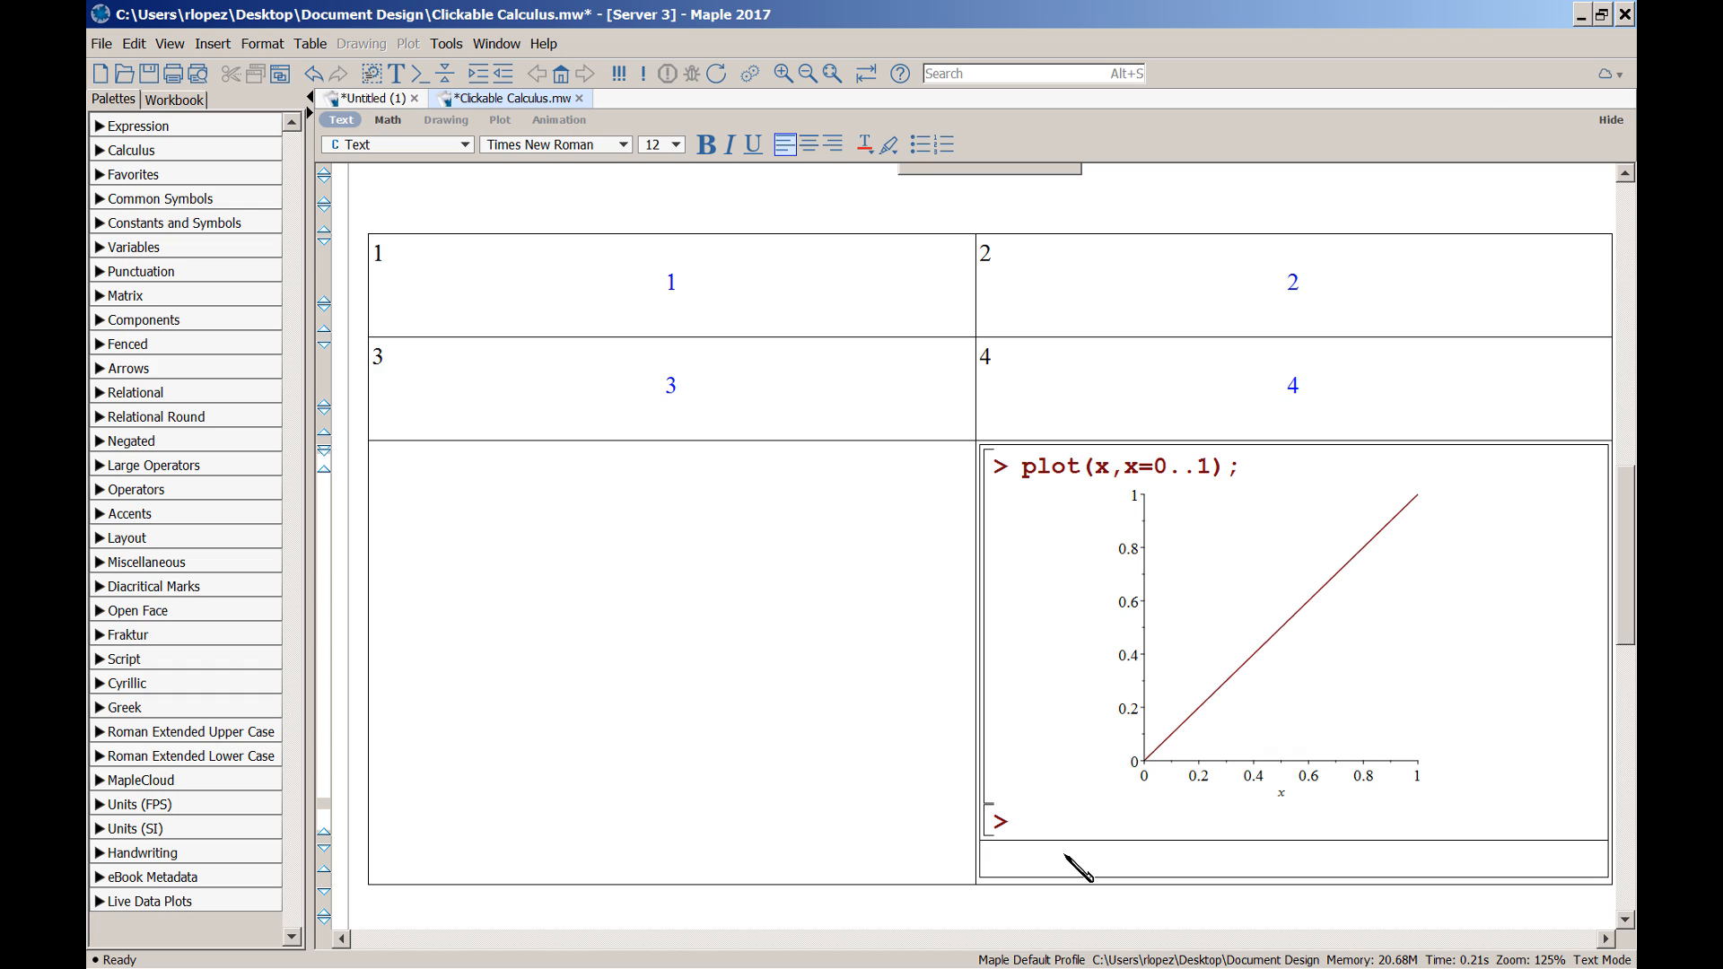
pyautogui.write('Figure 1')
pyautogui.click(1072, 859)
pyautogui.moveTo(1070, 861); pyautogui.dragTo(985, 866)
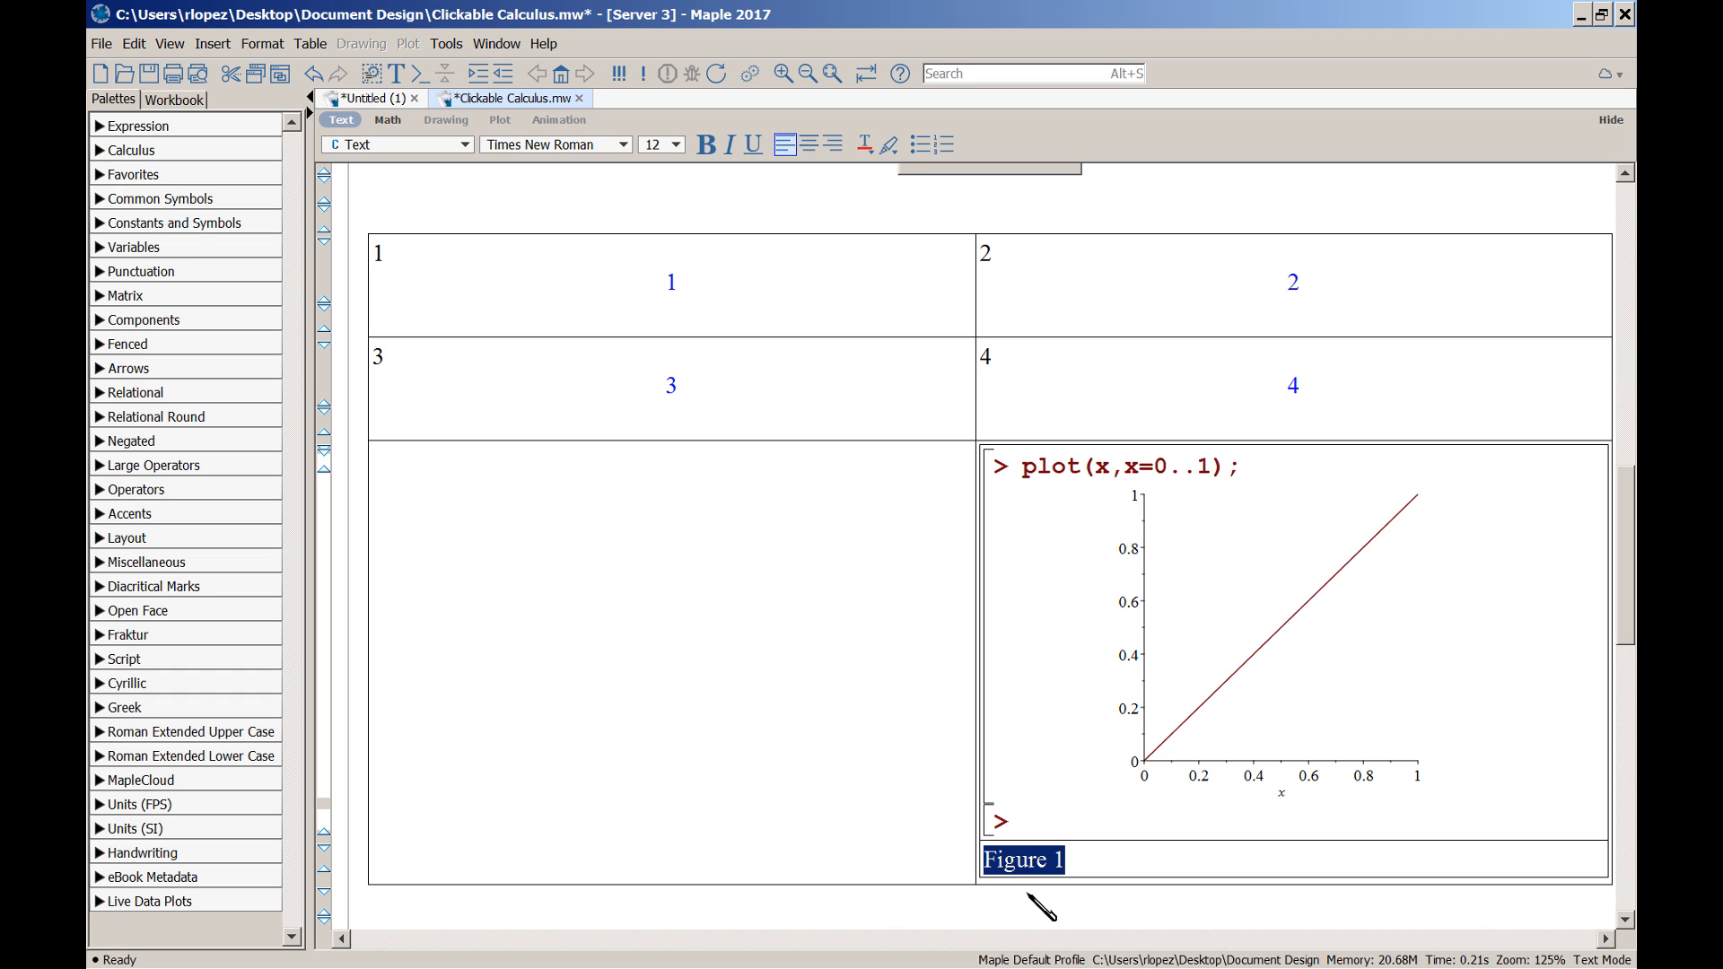
pyautogui.click(1162, 872)
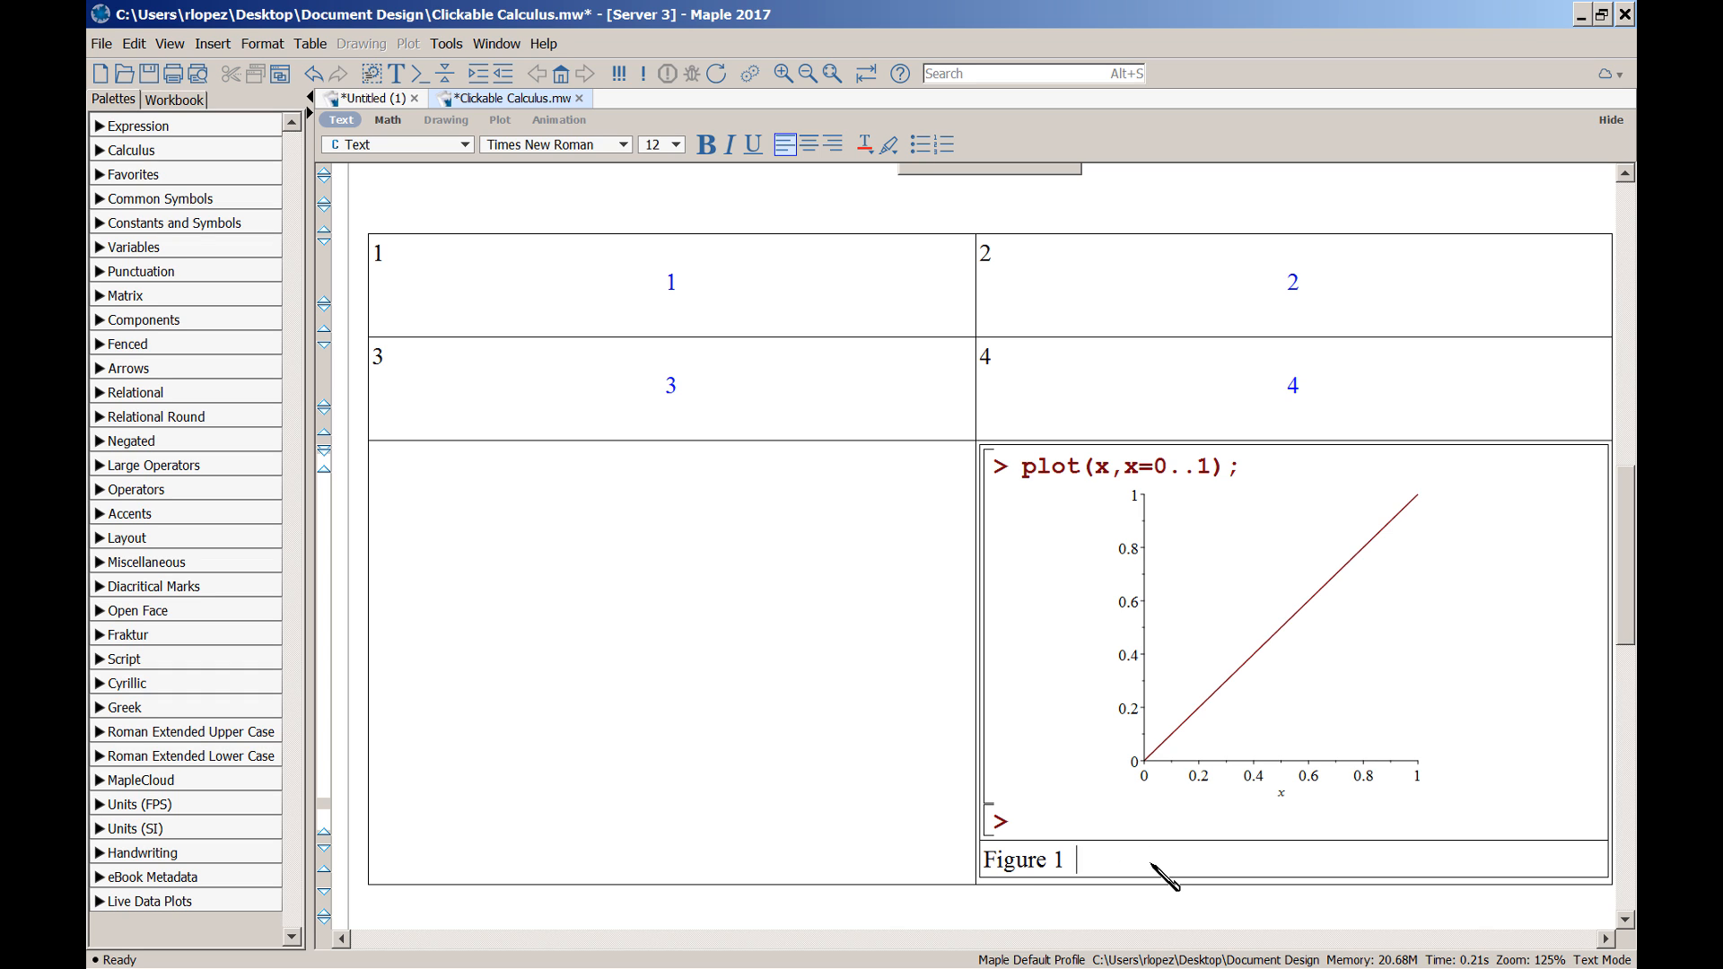
pyautogui.moveTo(1067, 861); pyautogui.dragTo(985, 862)
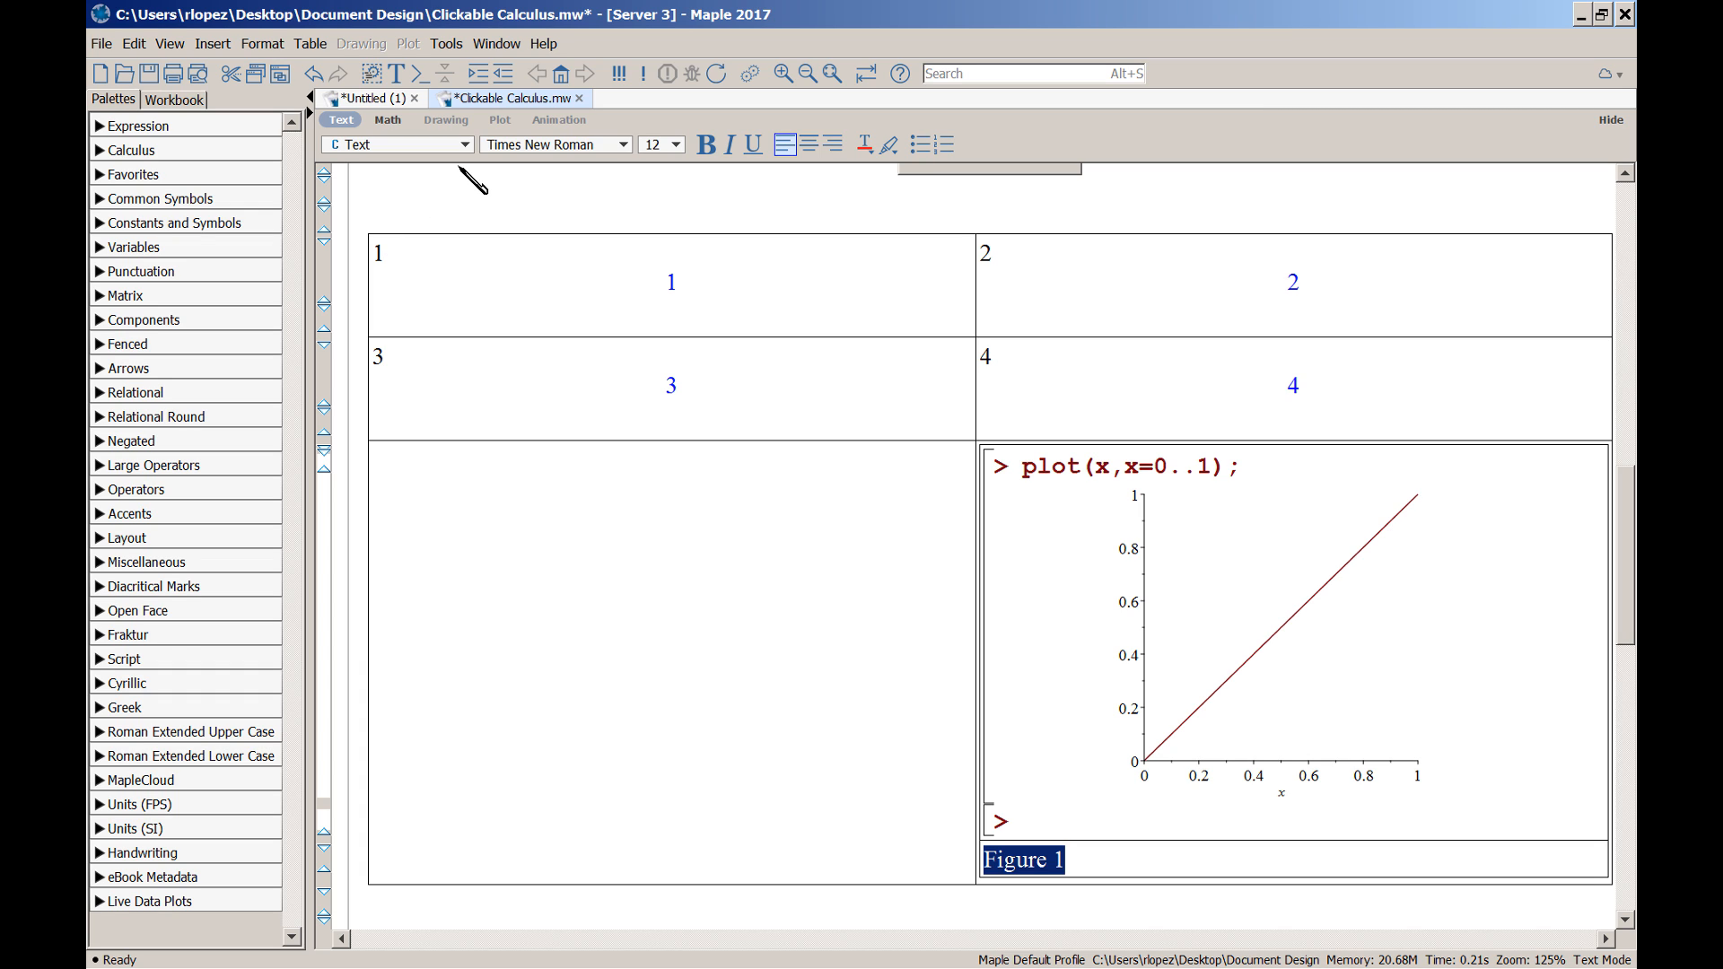
# Format the Figure 1 caption as bold Arial in pure blue (RGB 0, 0, 255)
pyautogui.click(505, 147)
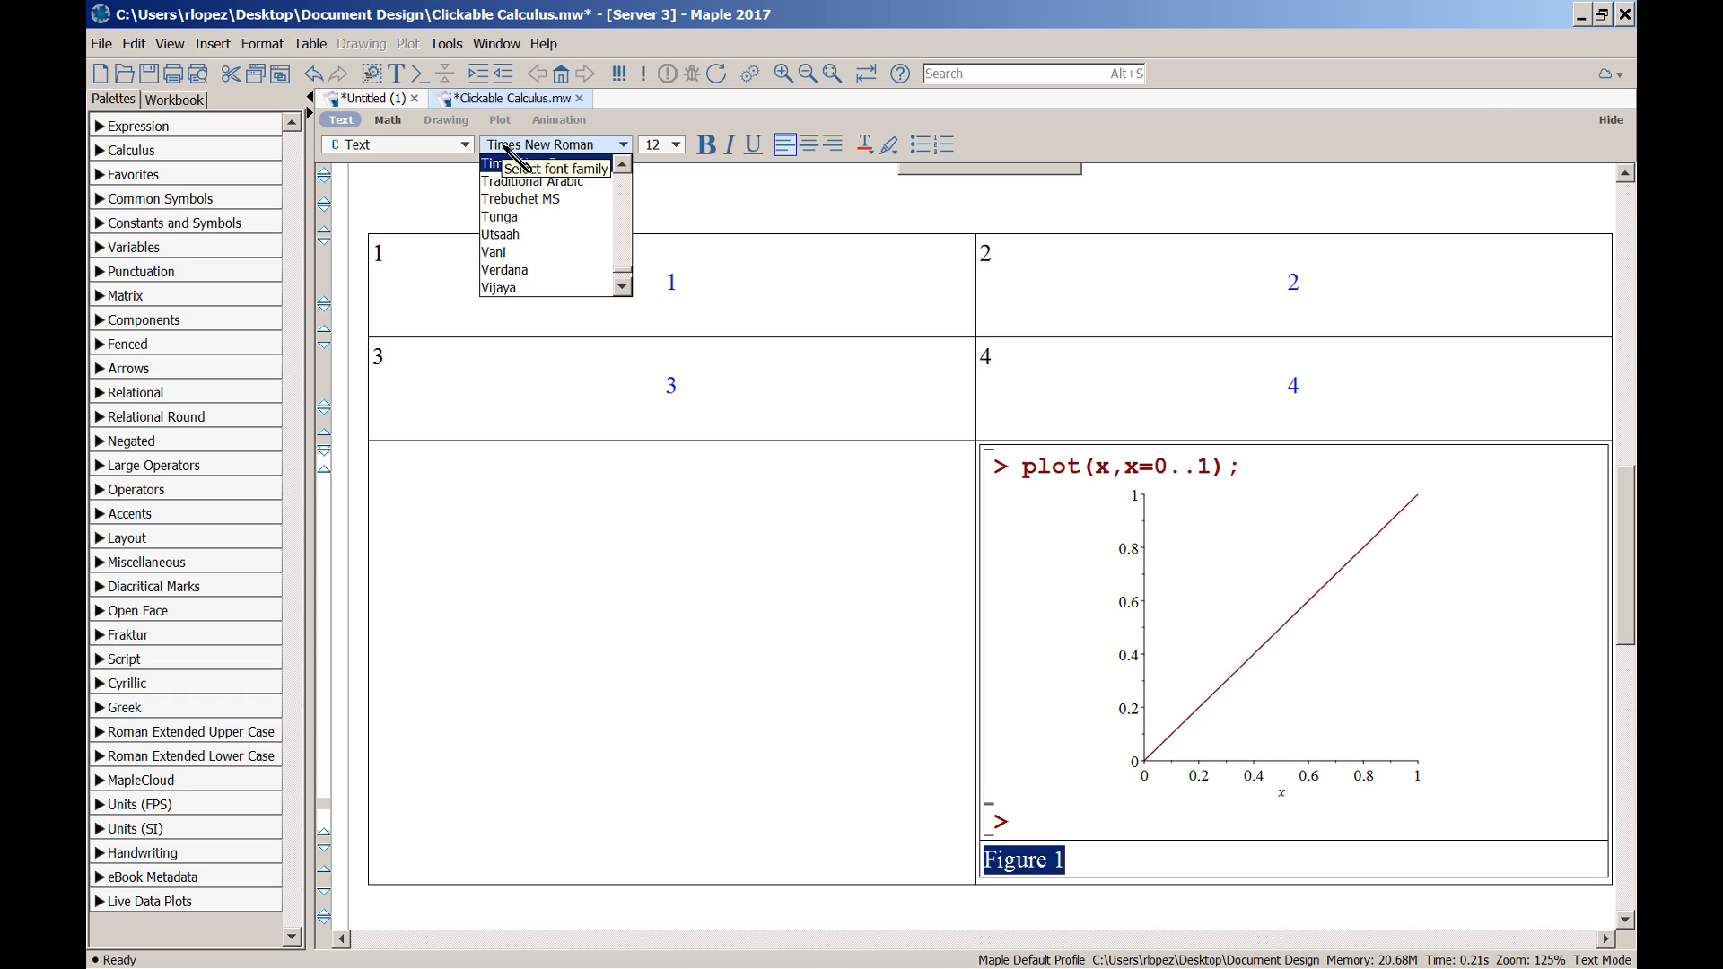
pyautogui.press('a')
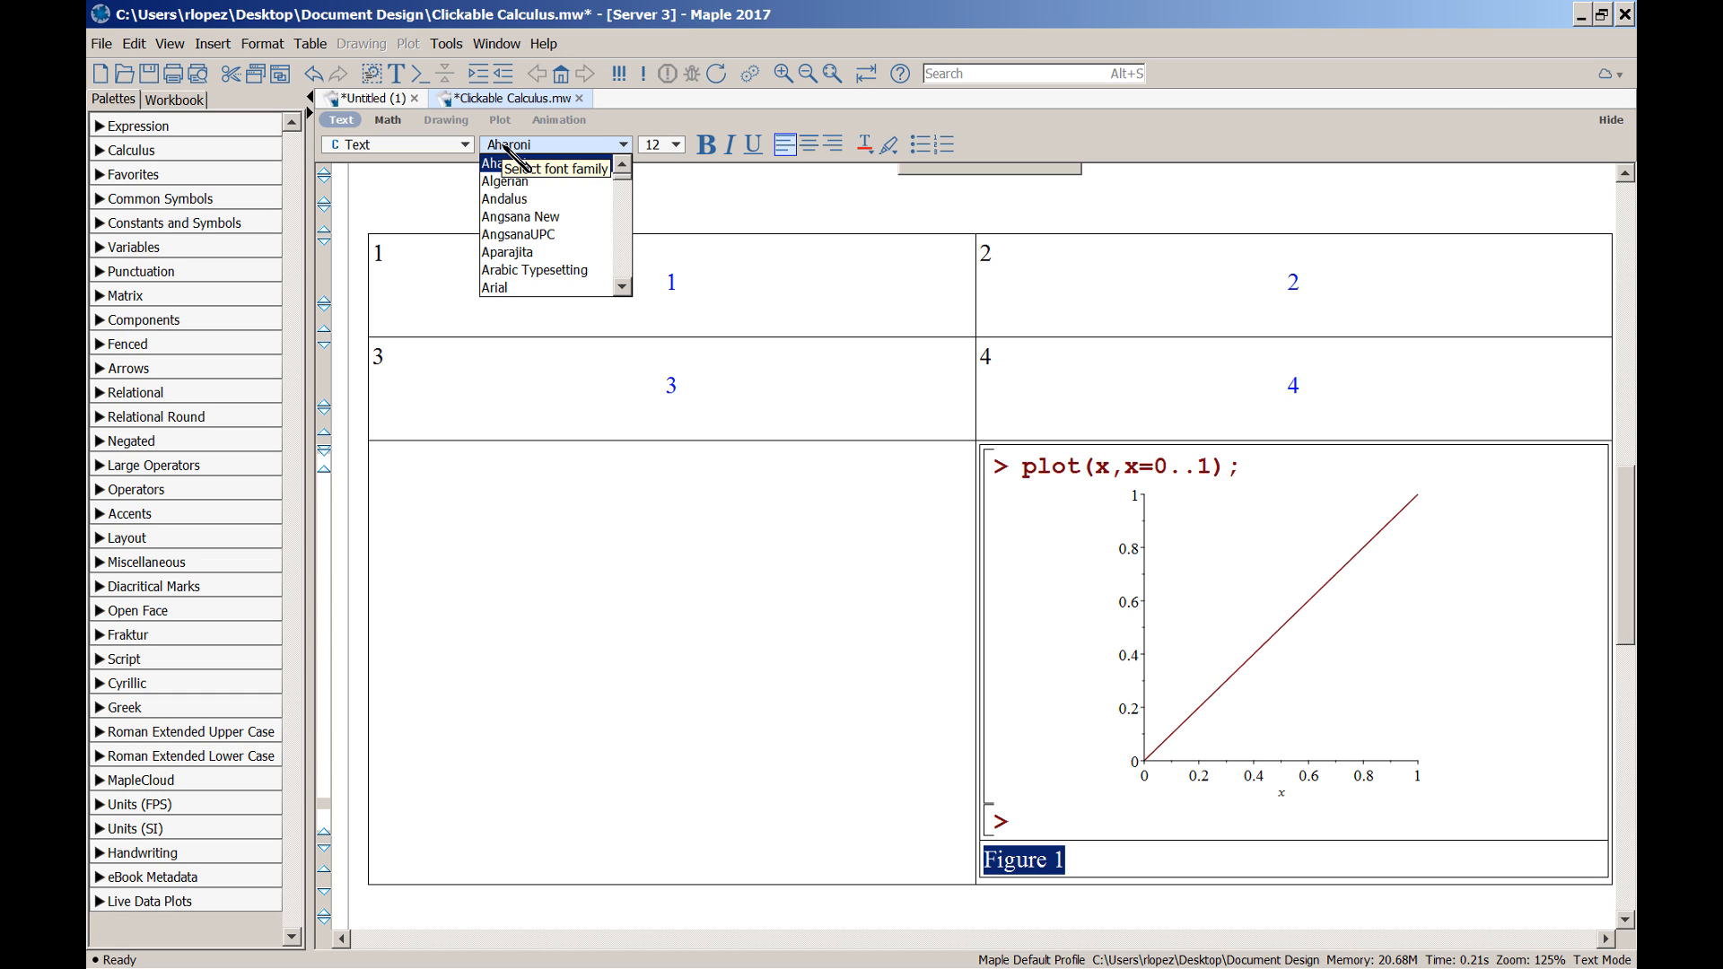
pyautogui.click(537, 289)
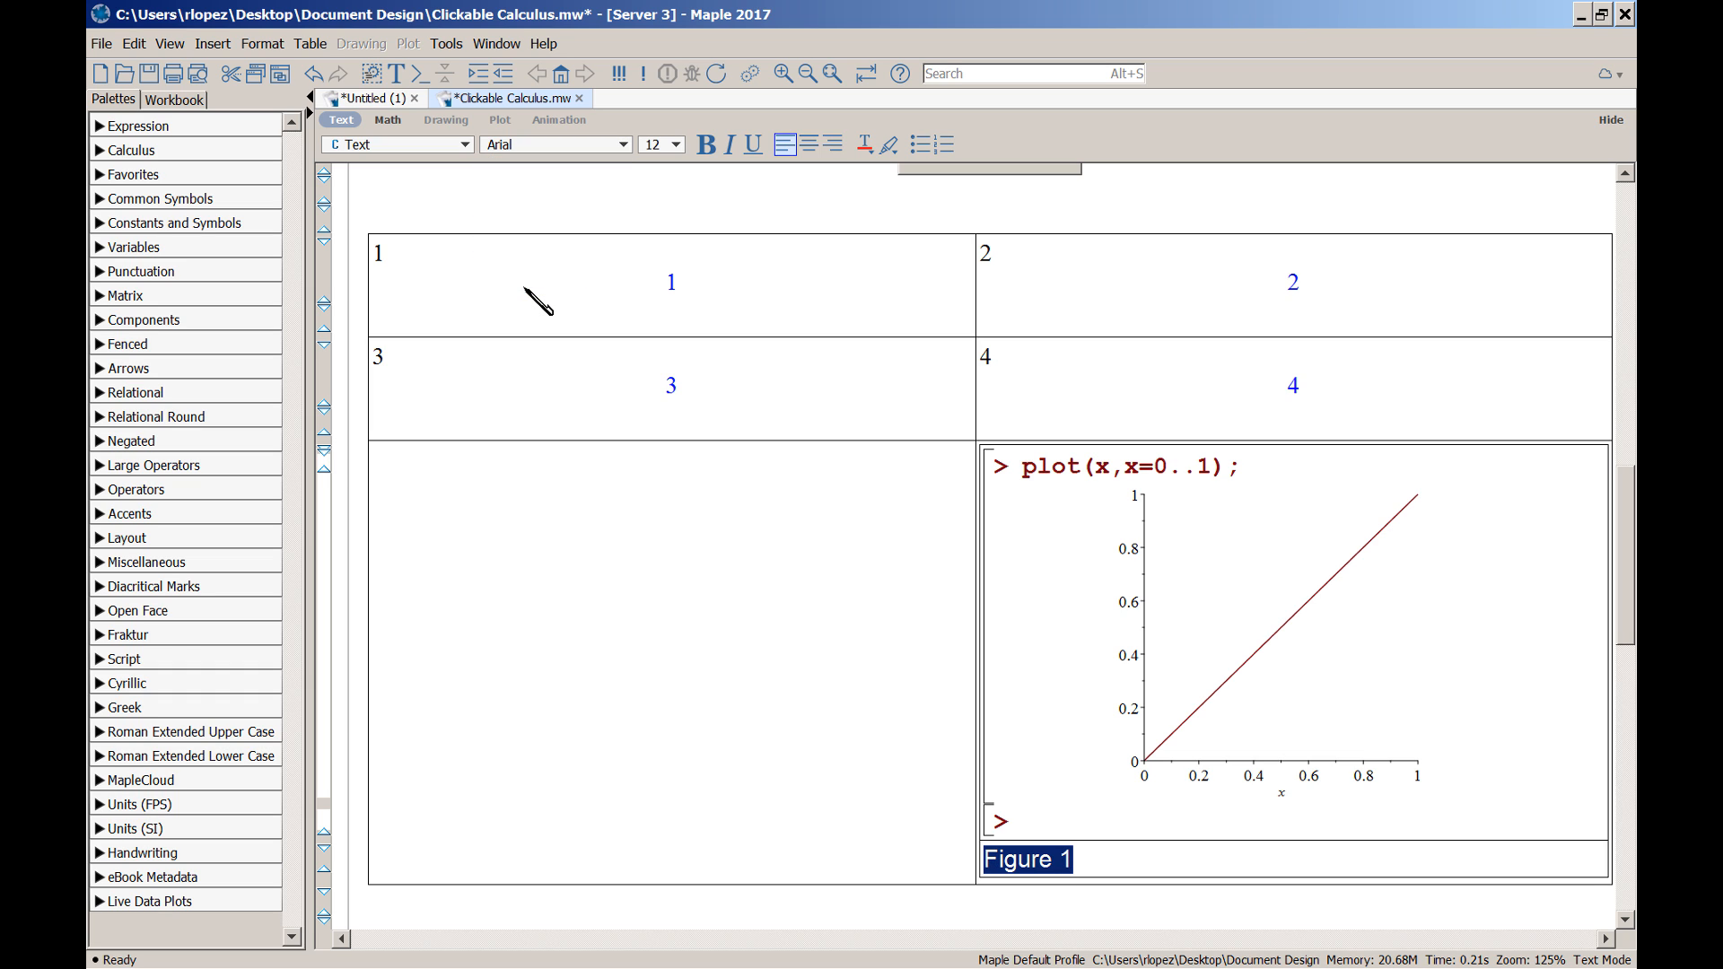
pyautogui.click(708, 145)
pyautogui.click(865, 146)
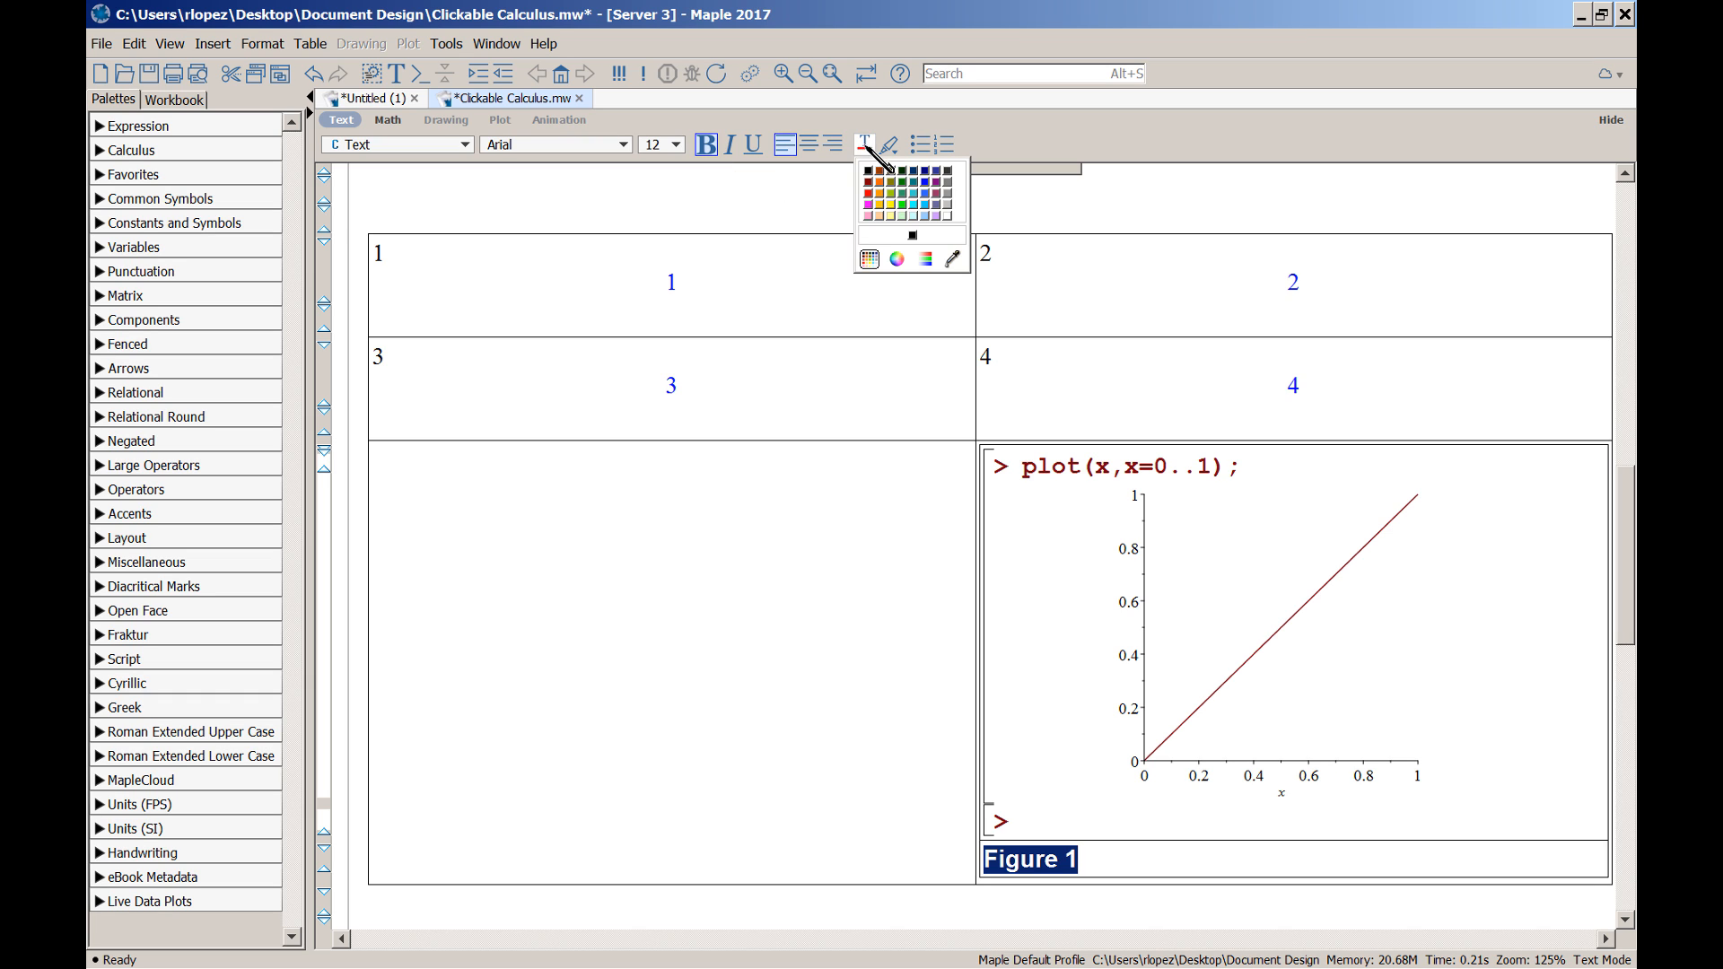
pyautogui.click(925, 259)
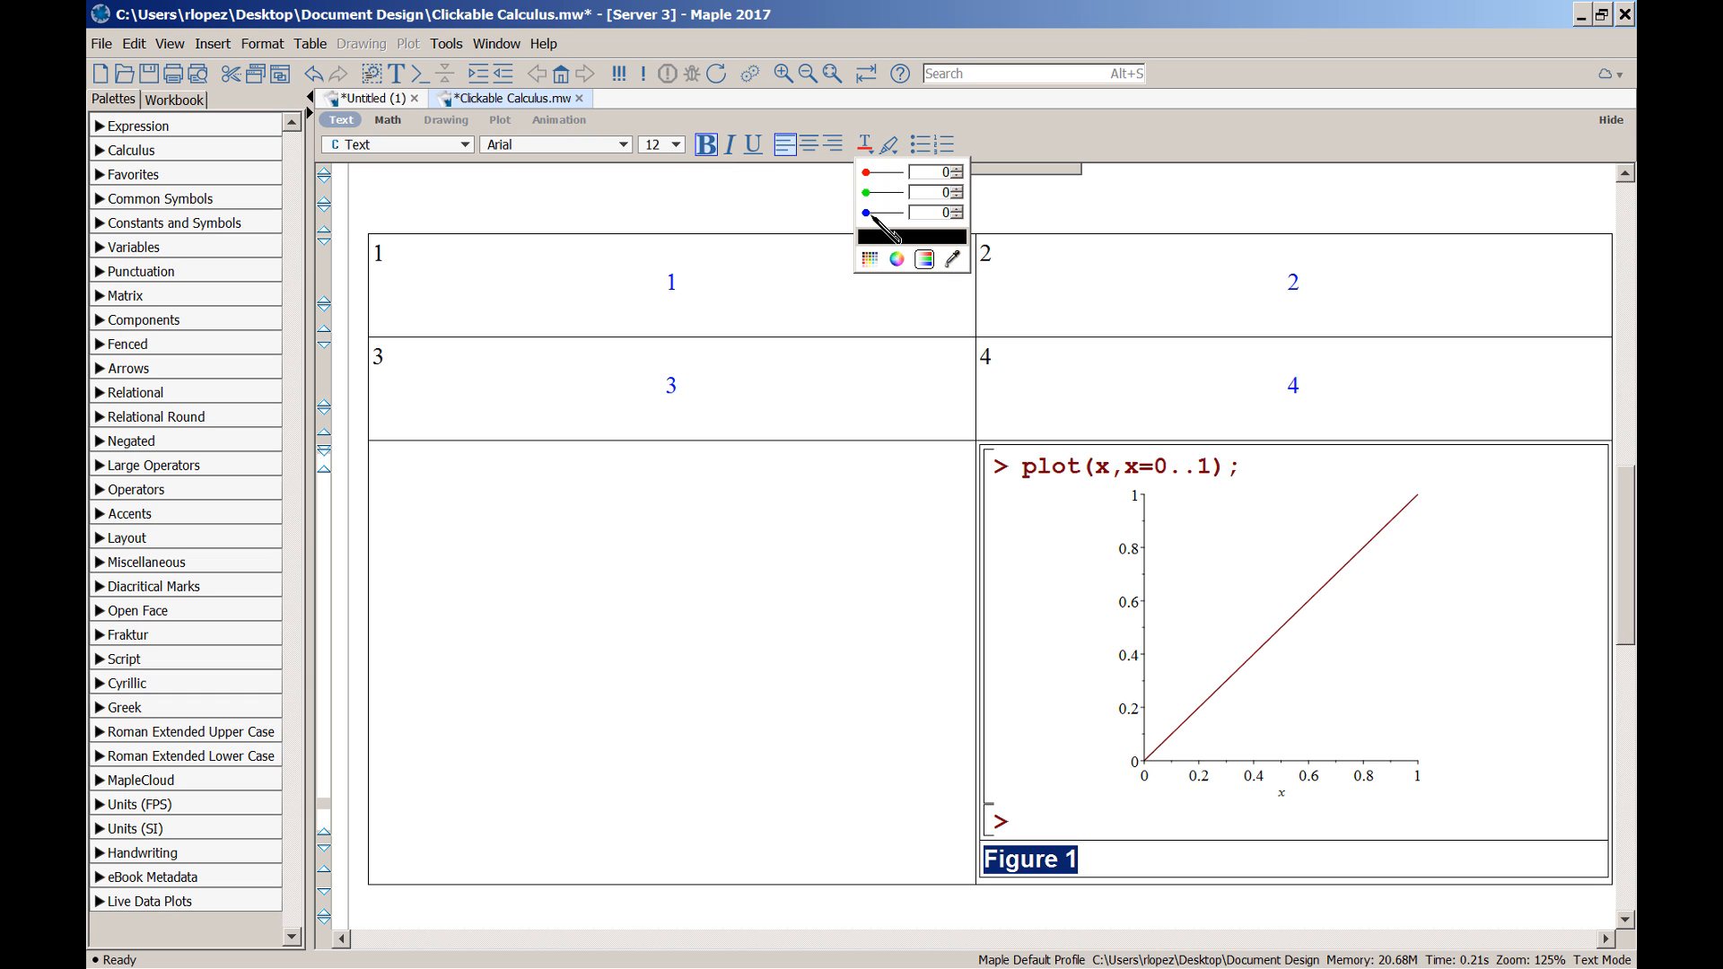
pyautogui.moveTo(866, 214); pyautogui.dragTo(902, 214)
pyautogui.click(906, 758)
pyautogui.click(1186, 868)
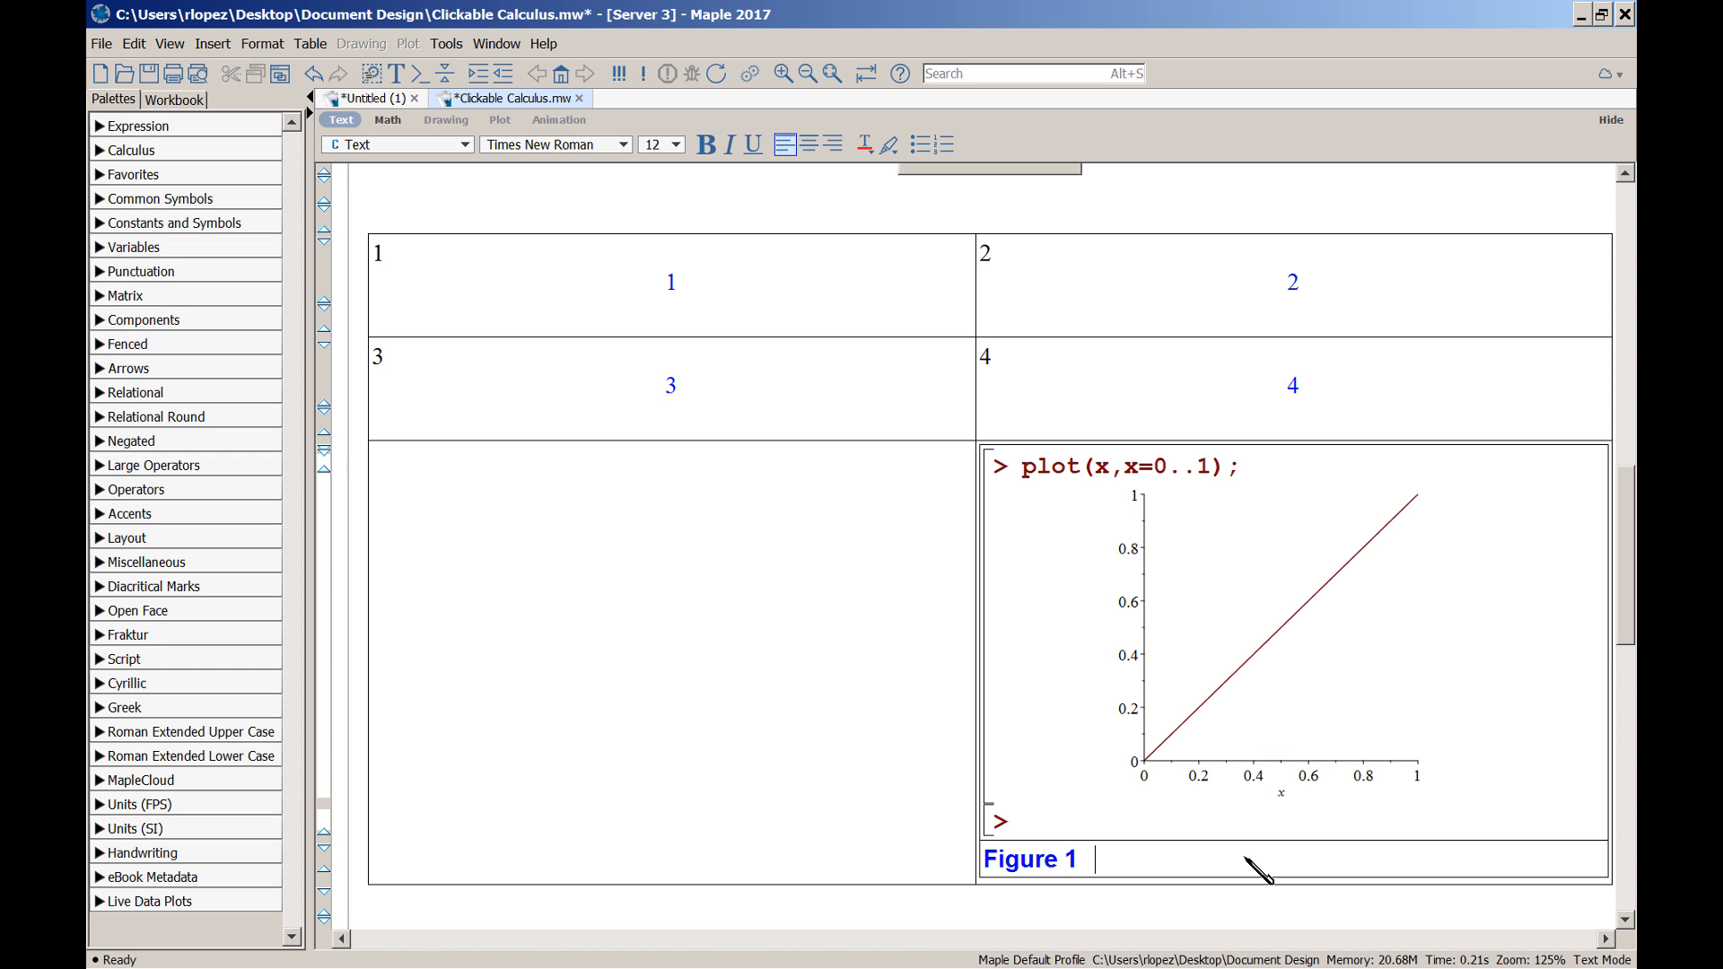
# Type filler text 'dfdsfasdfasdf' after the caption and open the nested table's Table Properties
pyautogui.write('dfdsfasdfasdf')
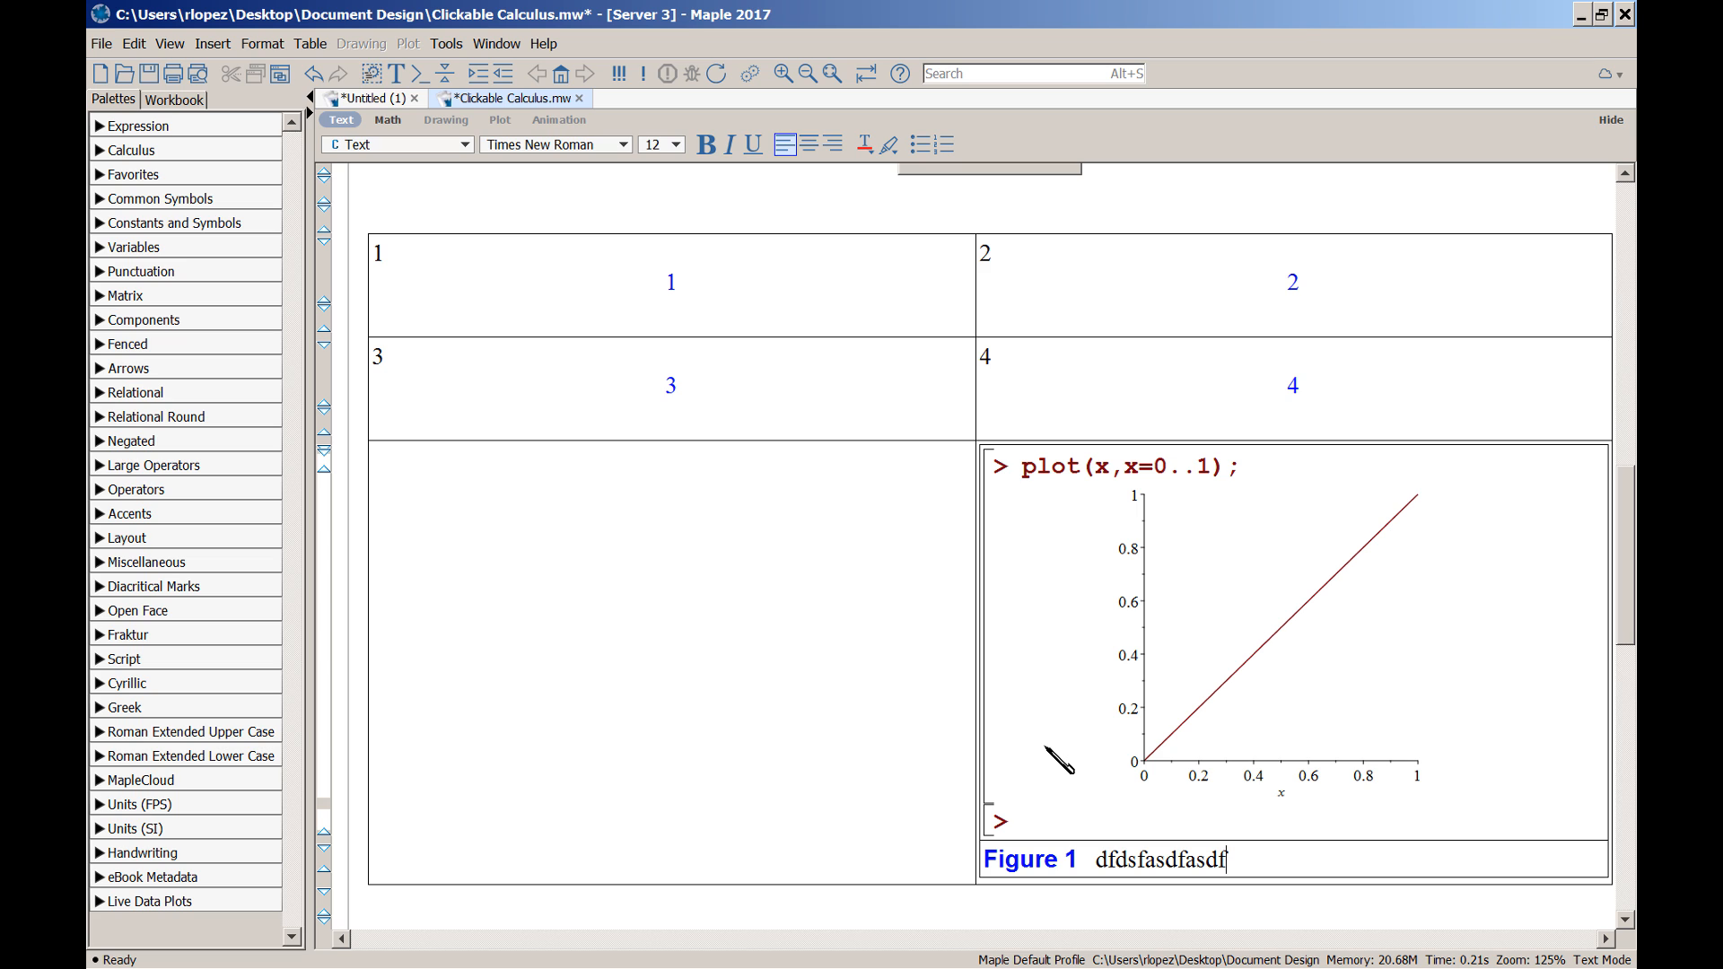
pyautogui.hotkey('alt', 'a')
pyautogui.press('p')
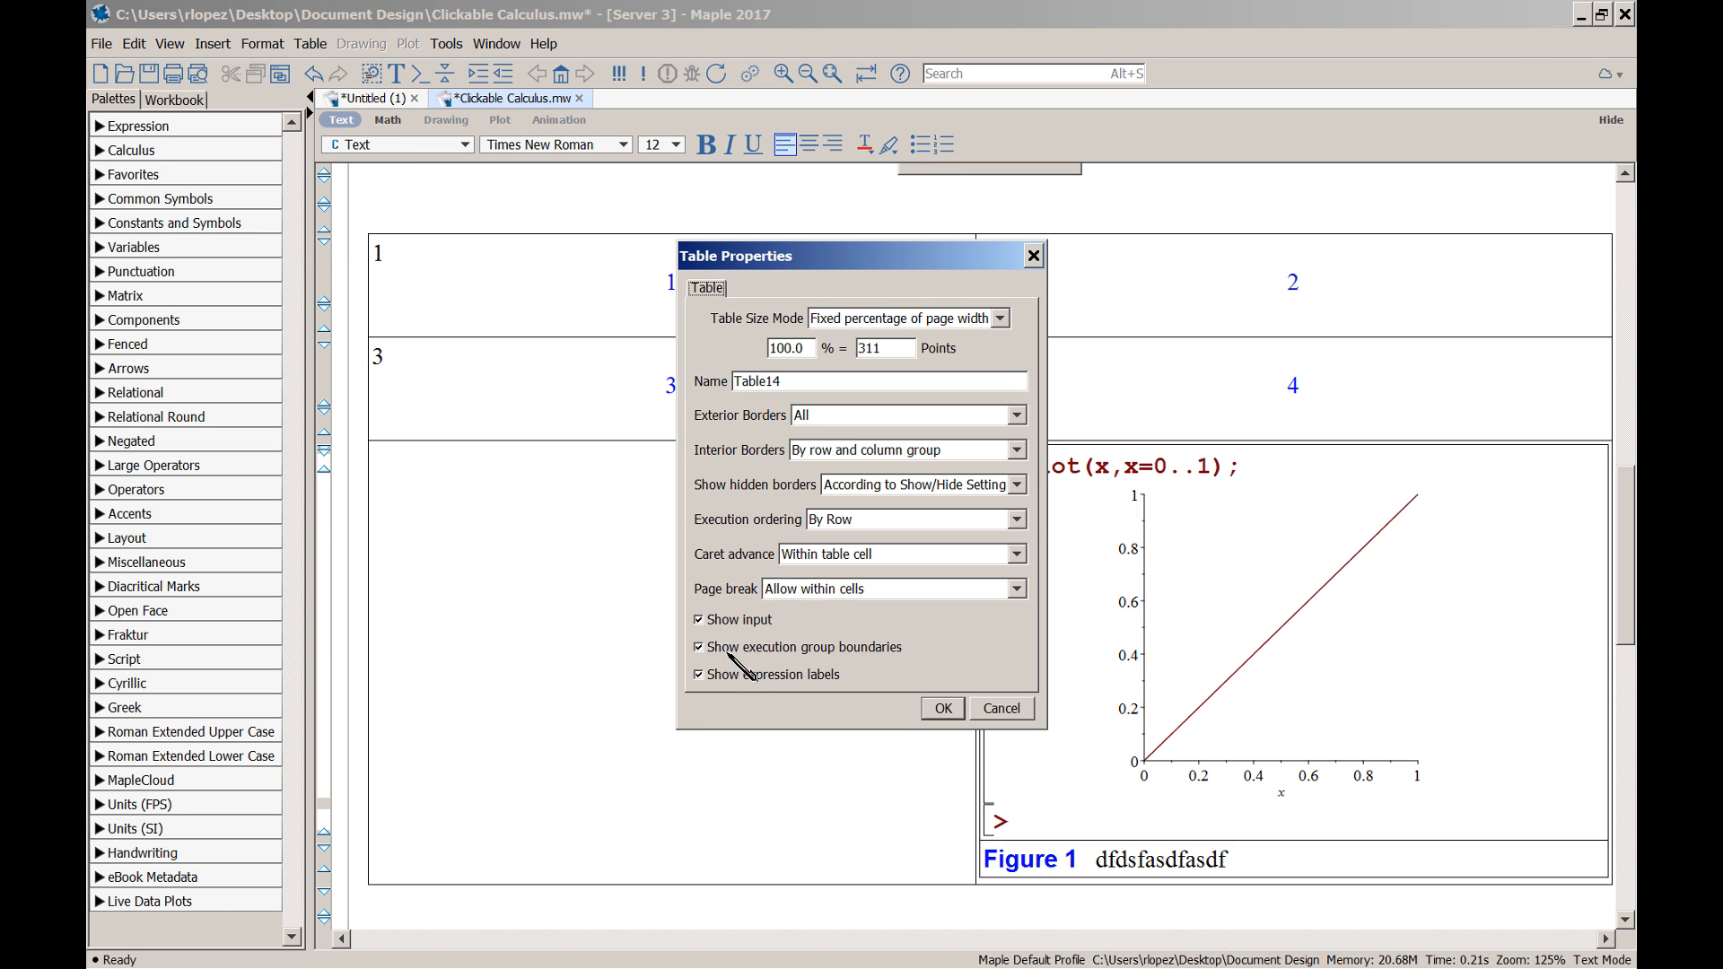
# Turn off execution group boundaries, input and expression labels for nested Table14
pyautogui.click(700, 647)
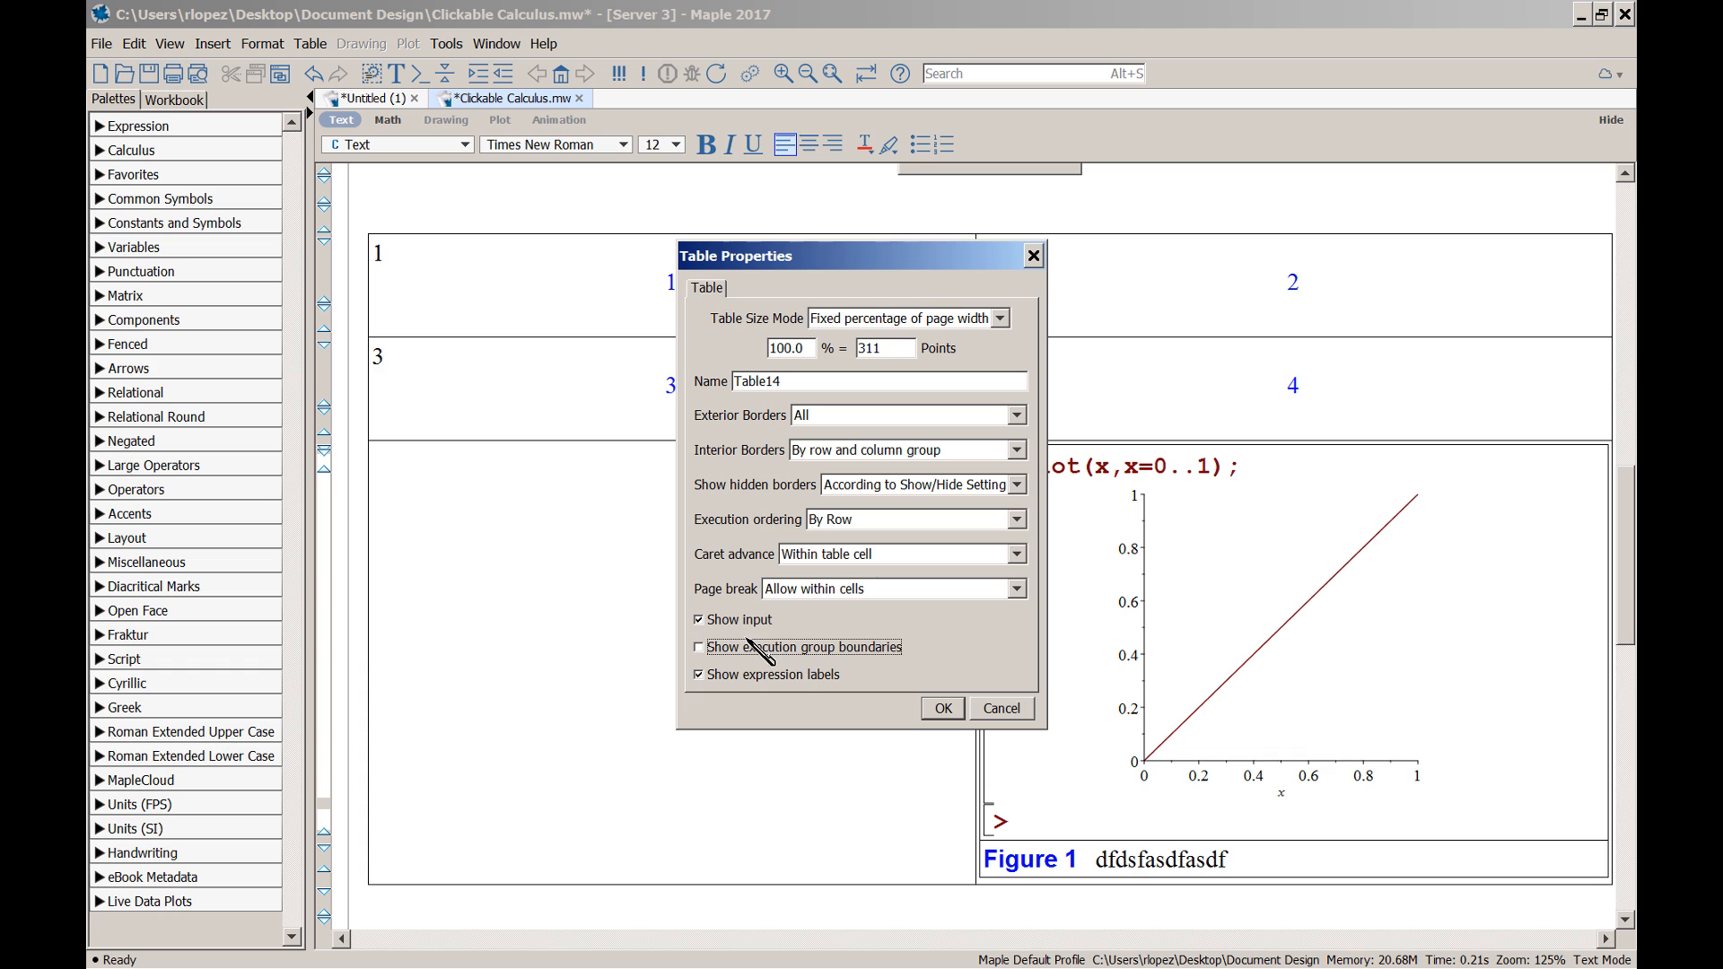
pyautogui.click(699, 620)
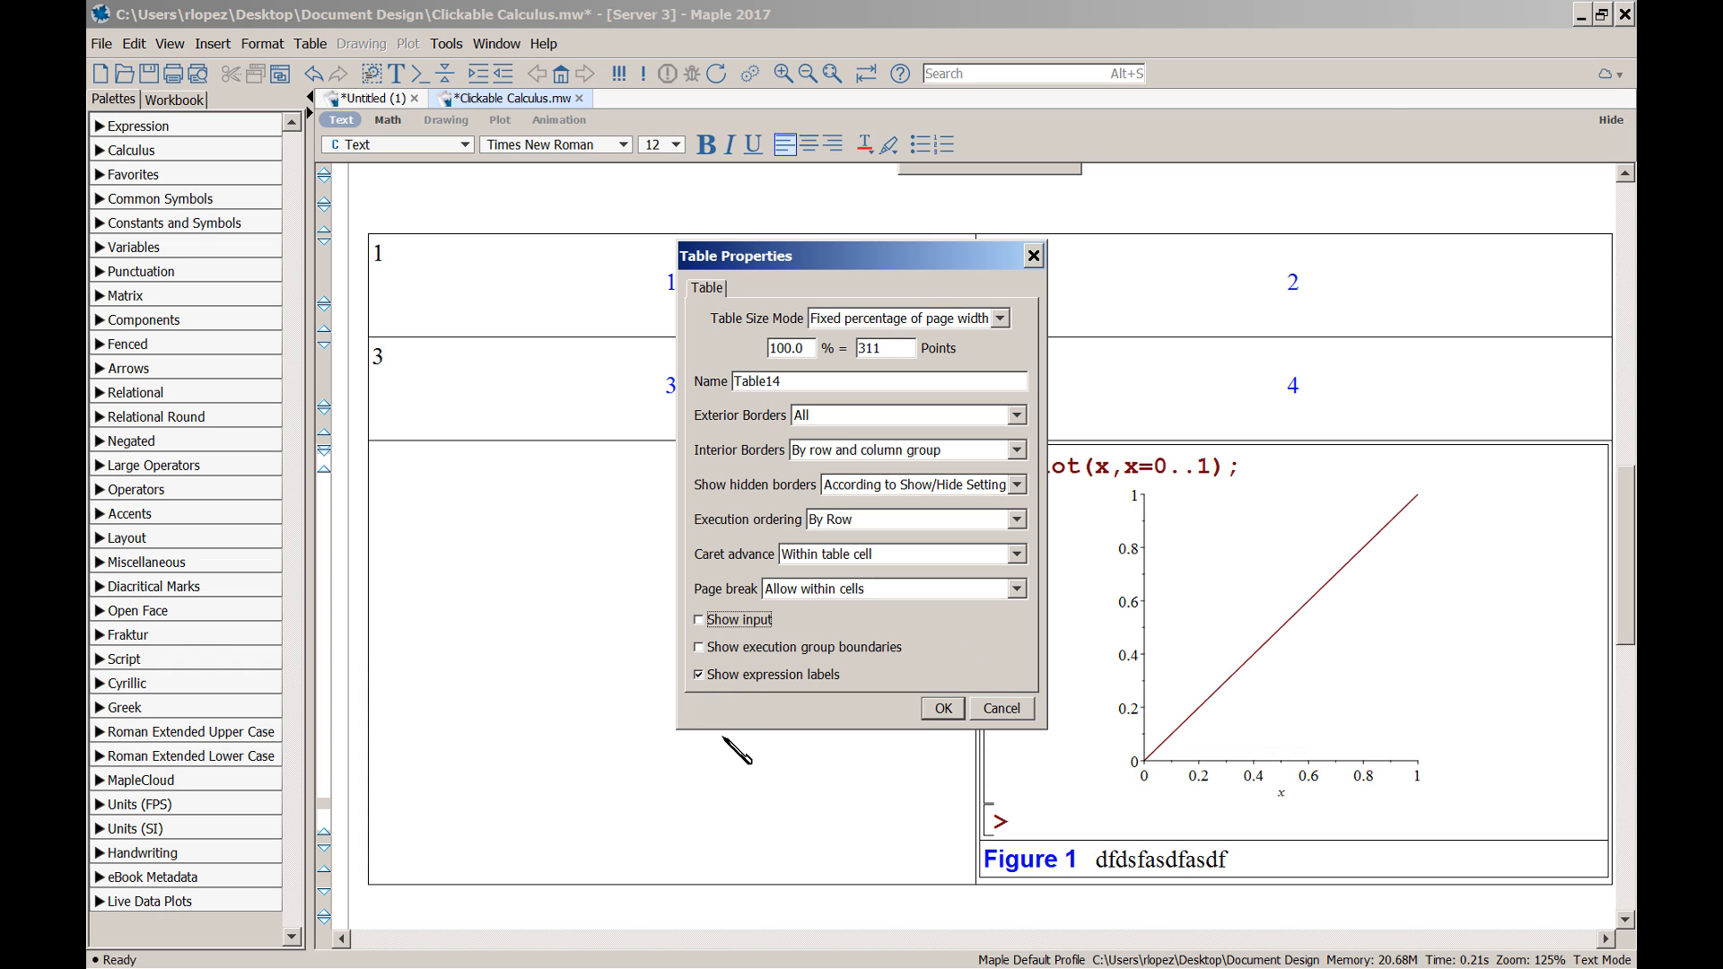
pyautogui.click(713, 676)
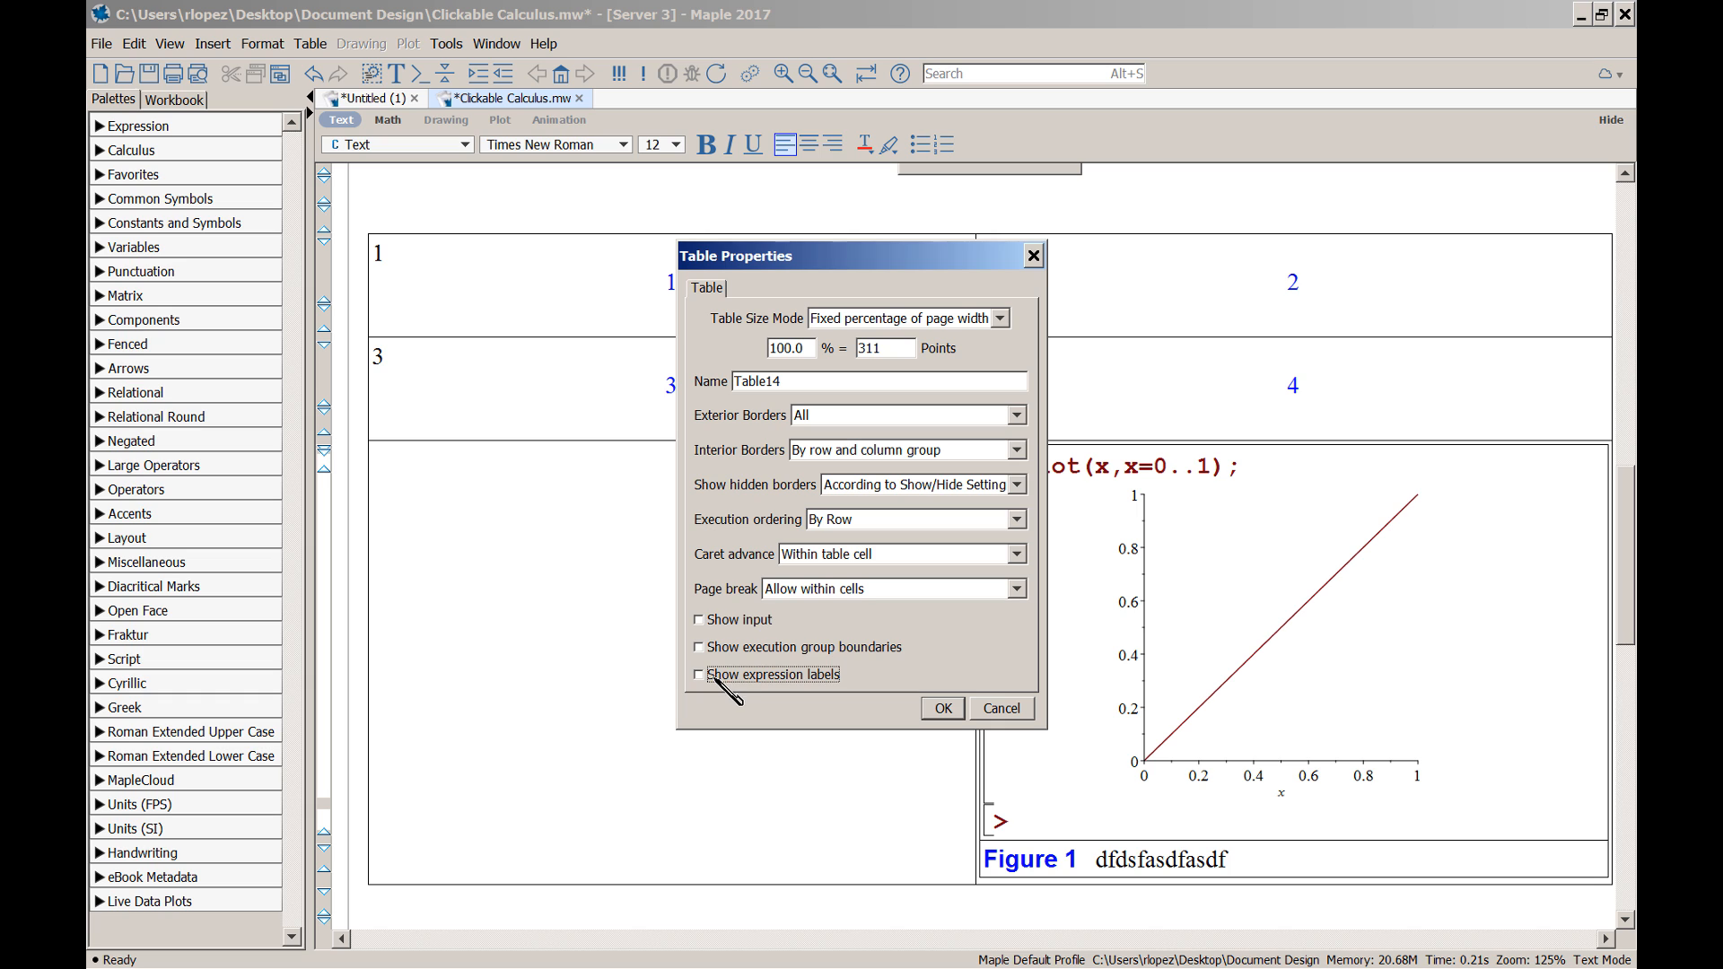
pyautogui.click(941, 709)
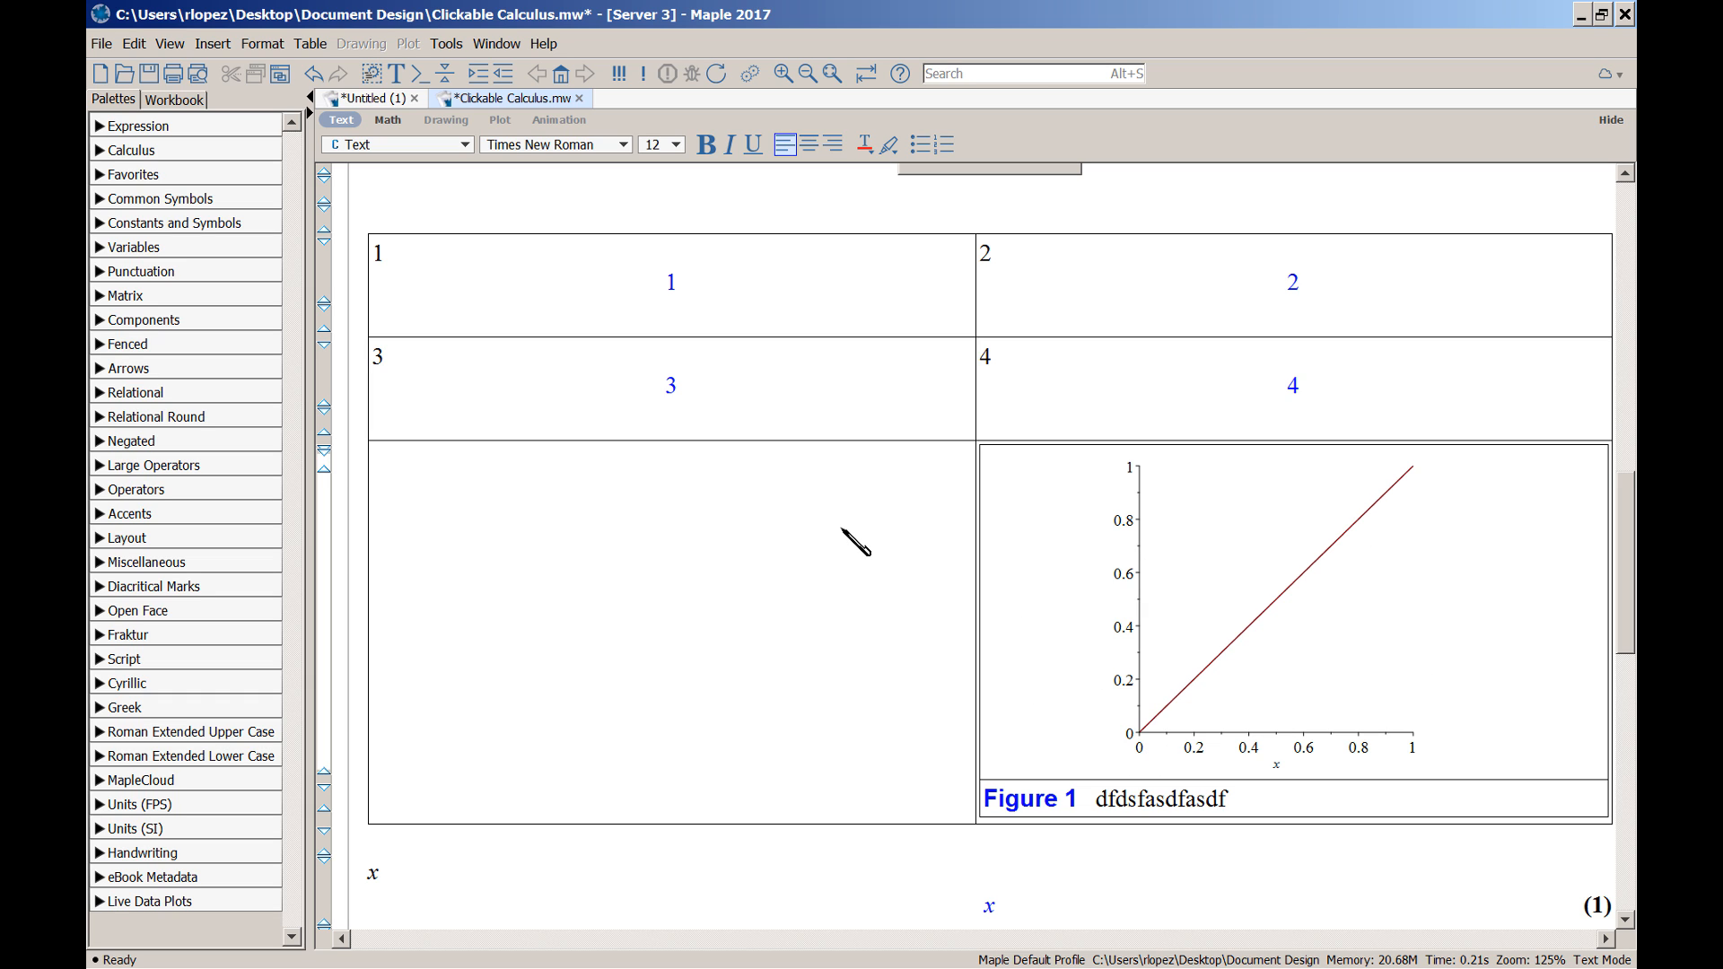
pyautogui.click(650, 517)
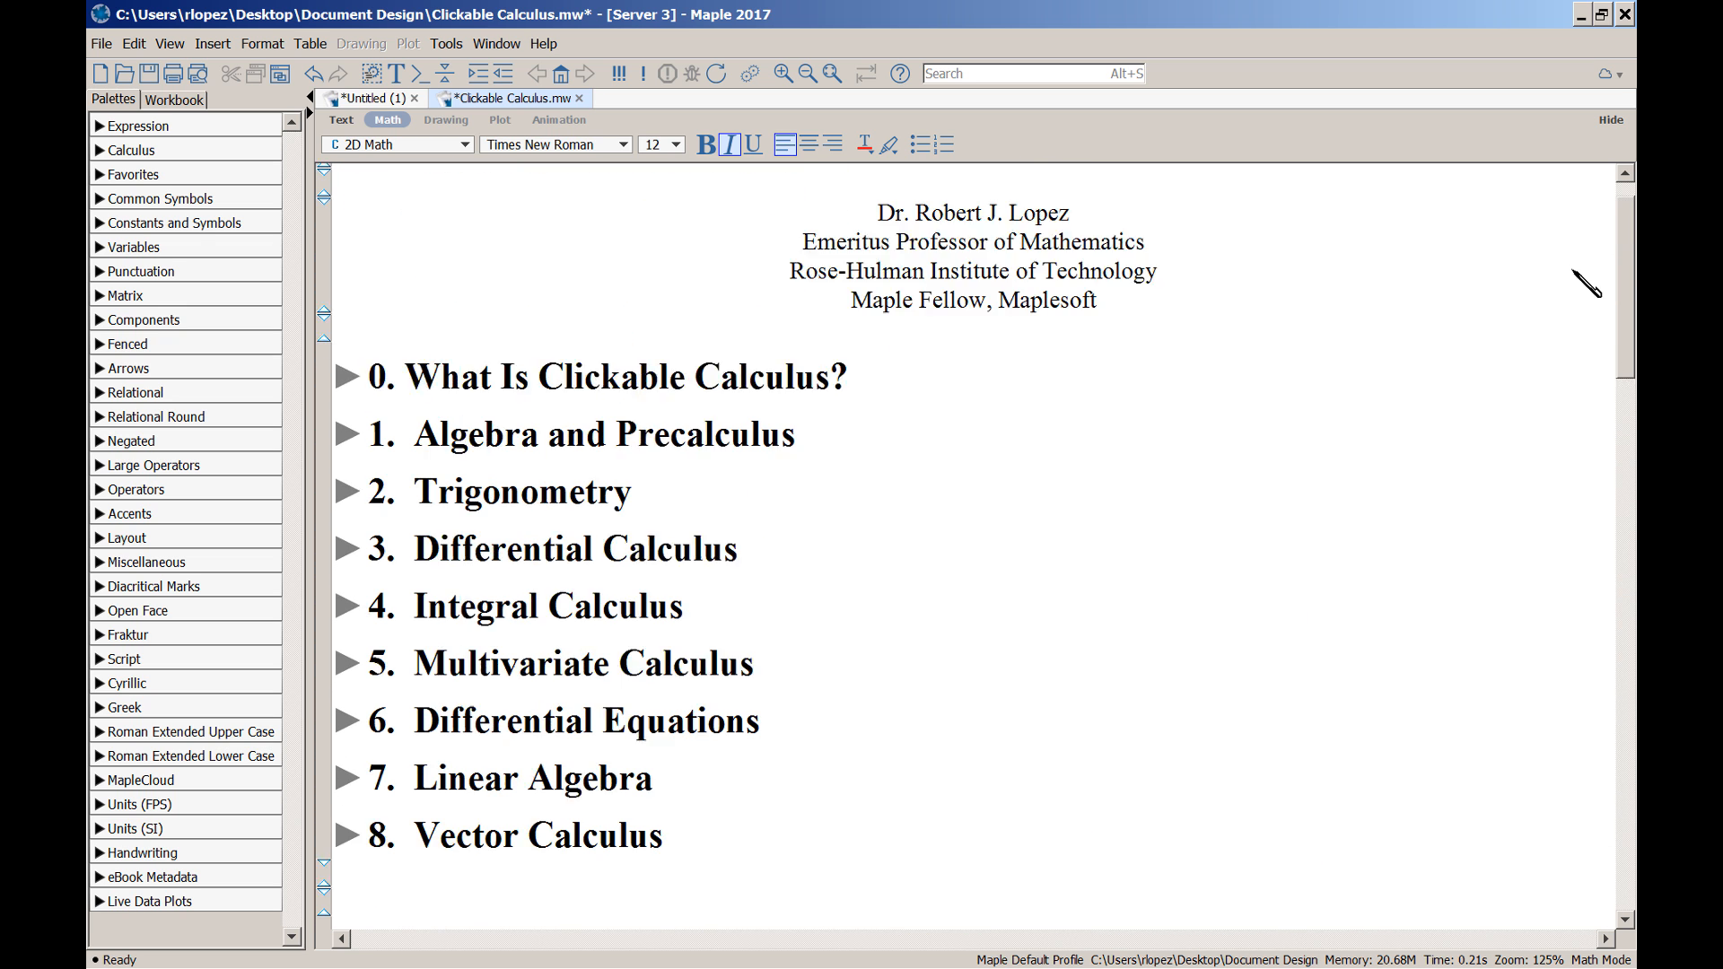
# Open Solution 3-2 from the Differential Calculus section, zoom in, and expand its Solution steps table
pyautogui.scroll(1, 1585, 284)
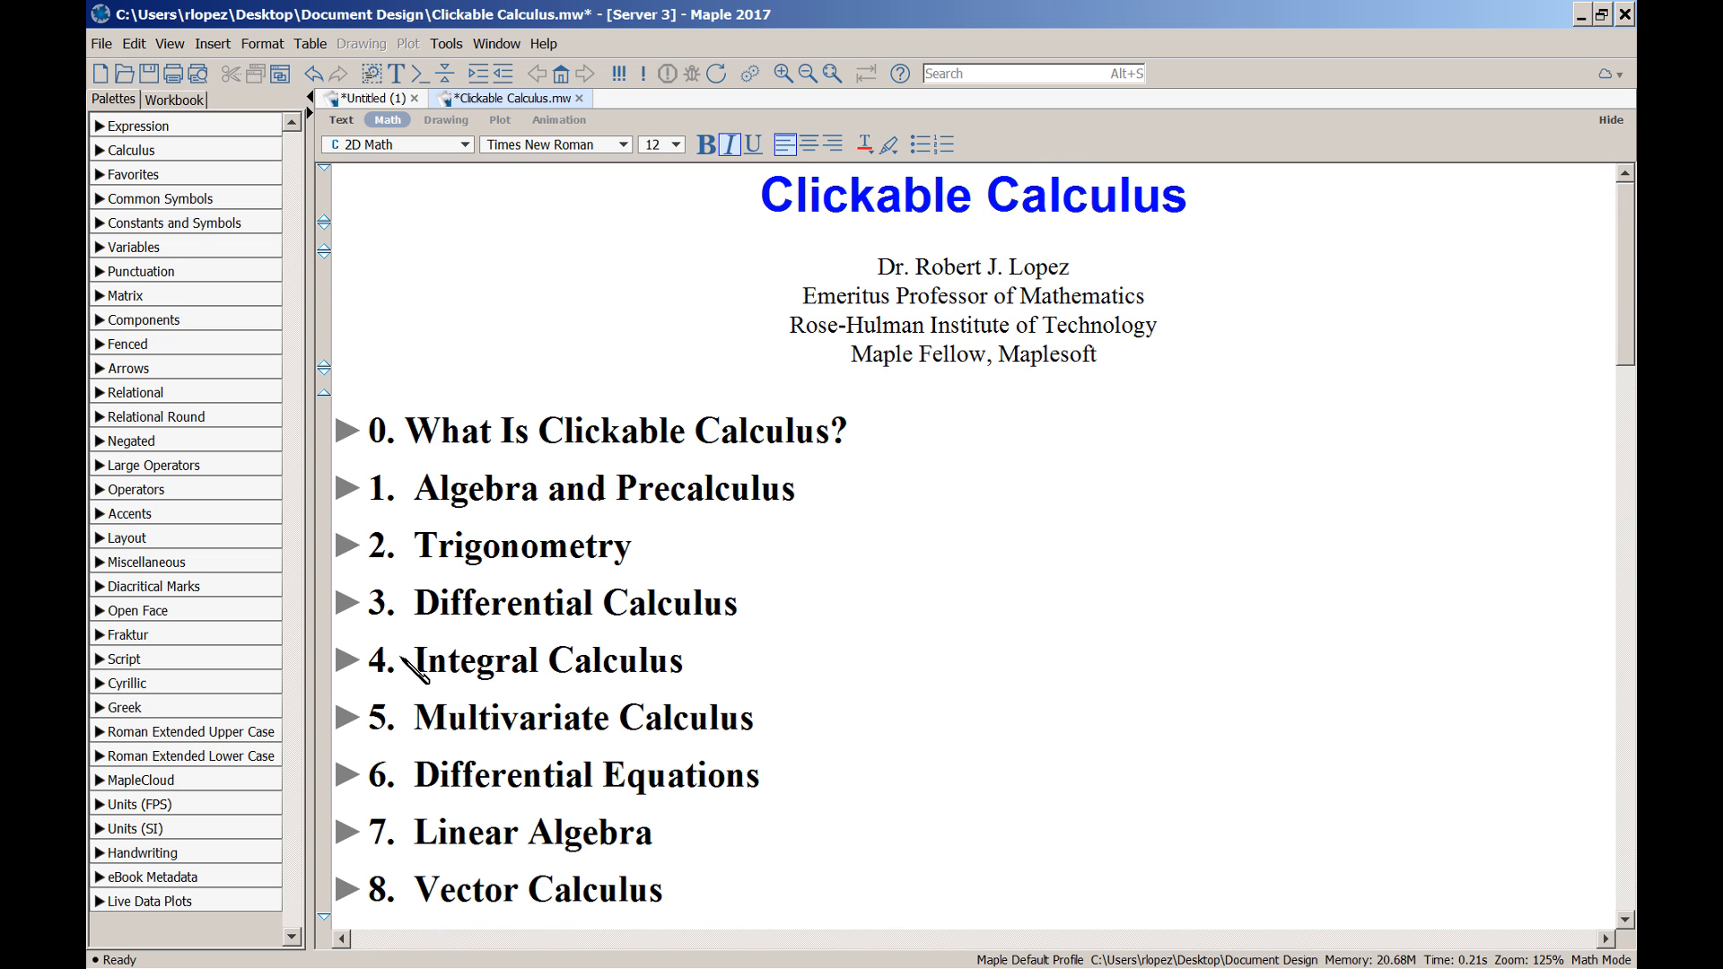
pyautogui.click(348, 605)
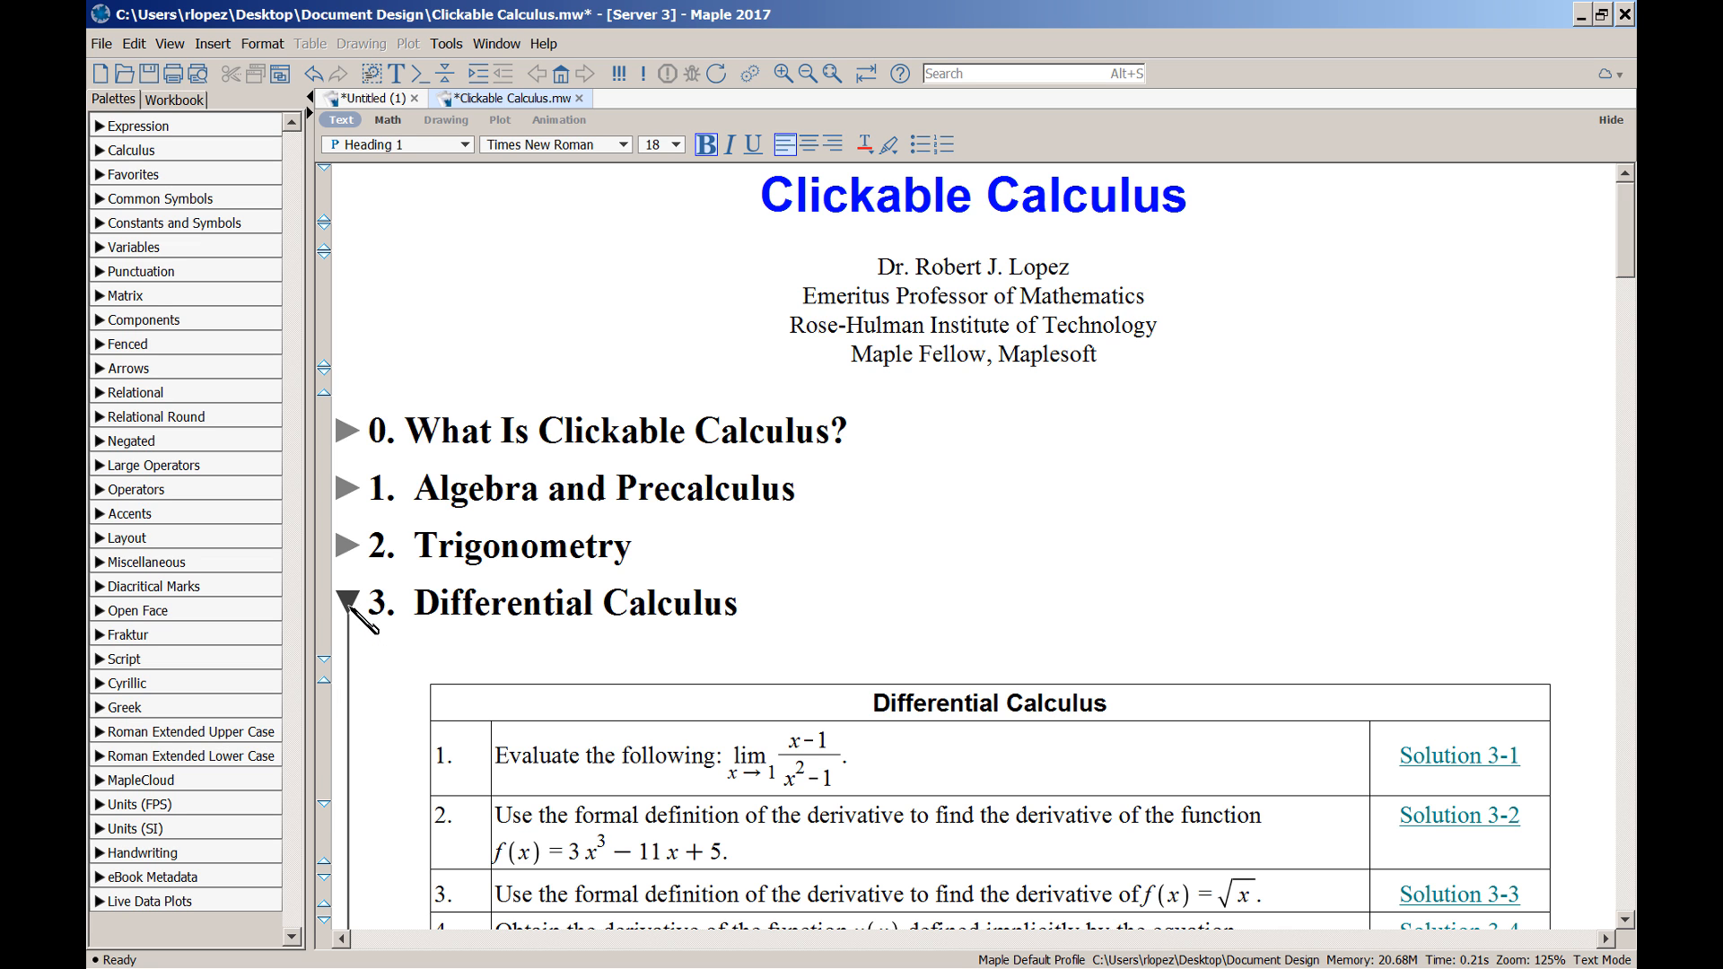
pyautogui.scroll(-2, 1544, 484)
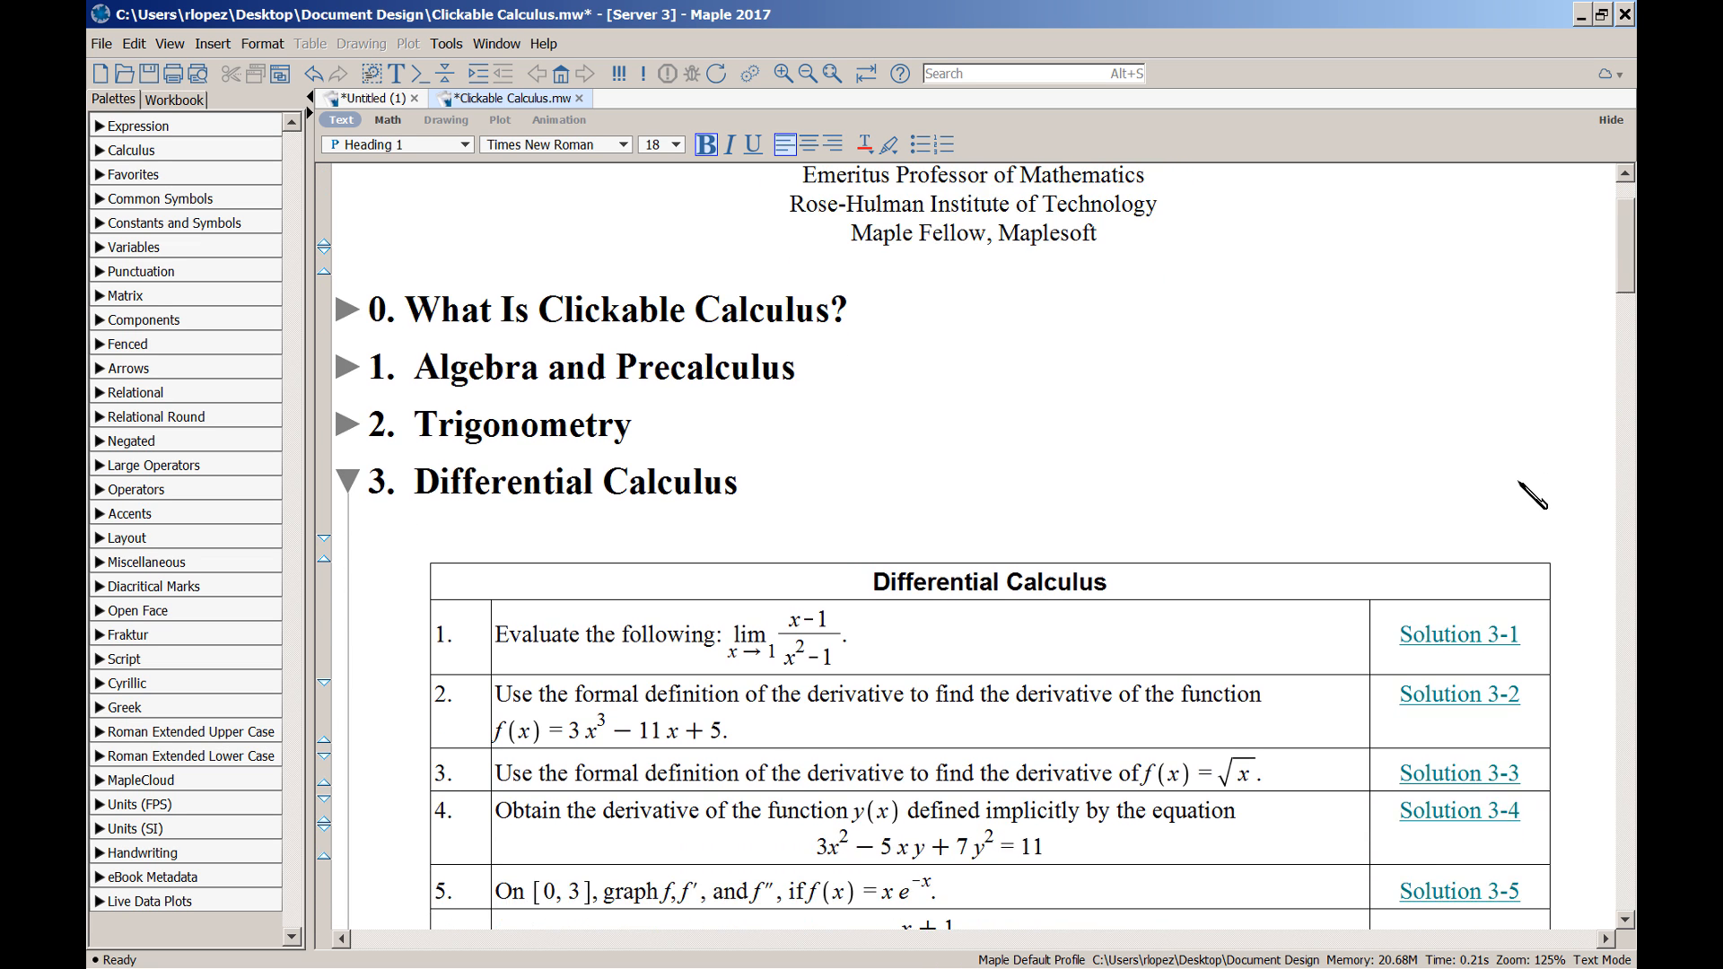
pyautogui.scroll(-2, 1531, 494)
pyautogui.click(1425, 604)
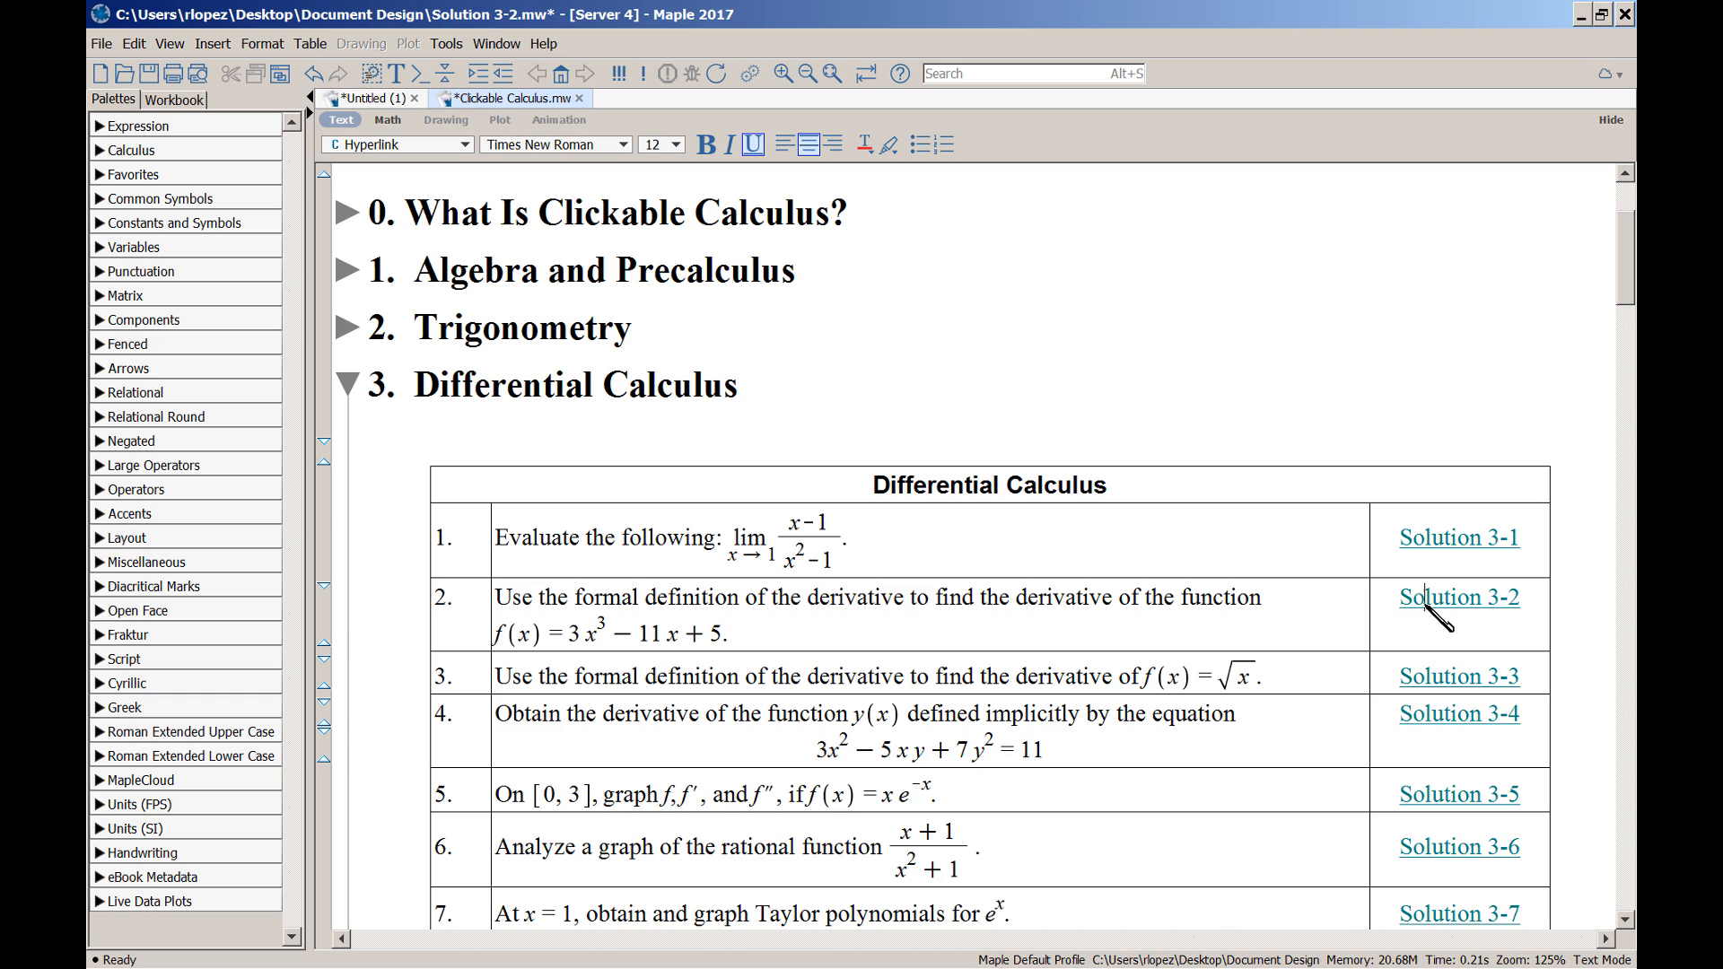
pyautogui.click(784, 73)
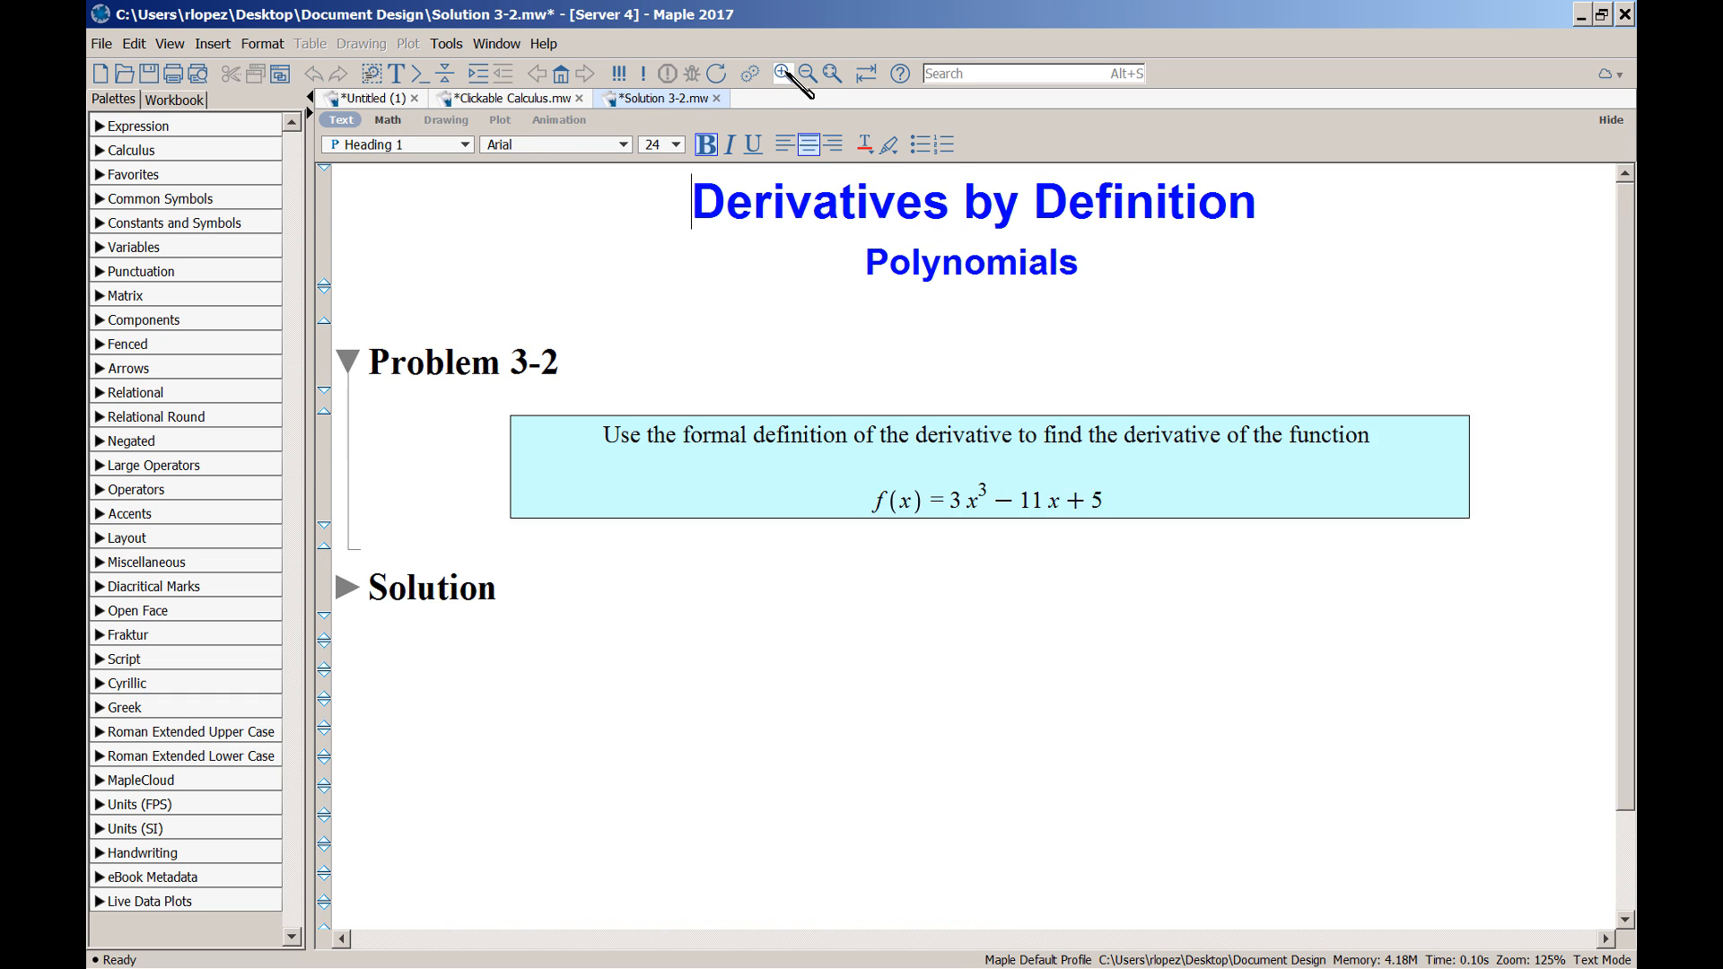
pyautogui.click(350, 587)
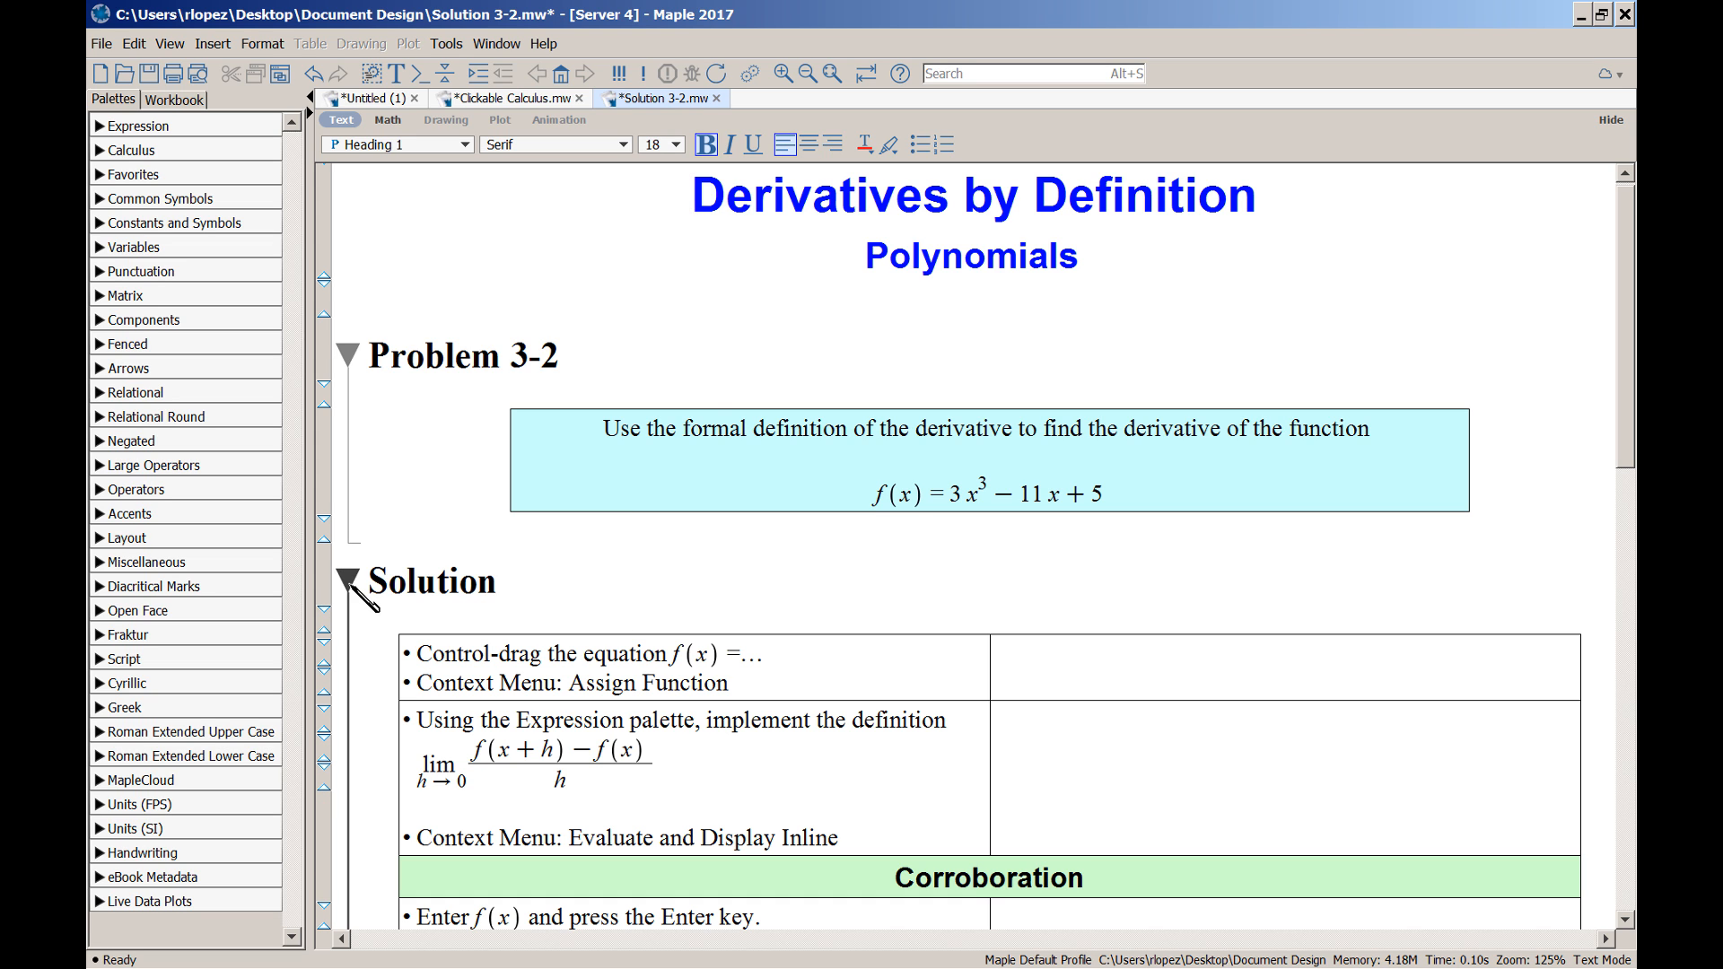
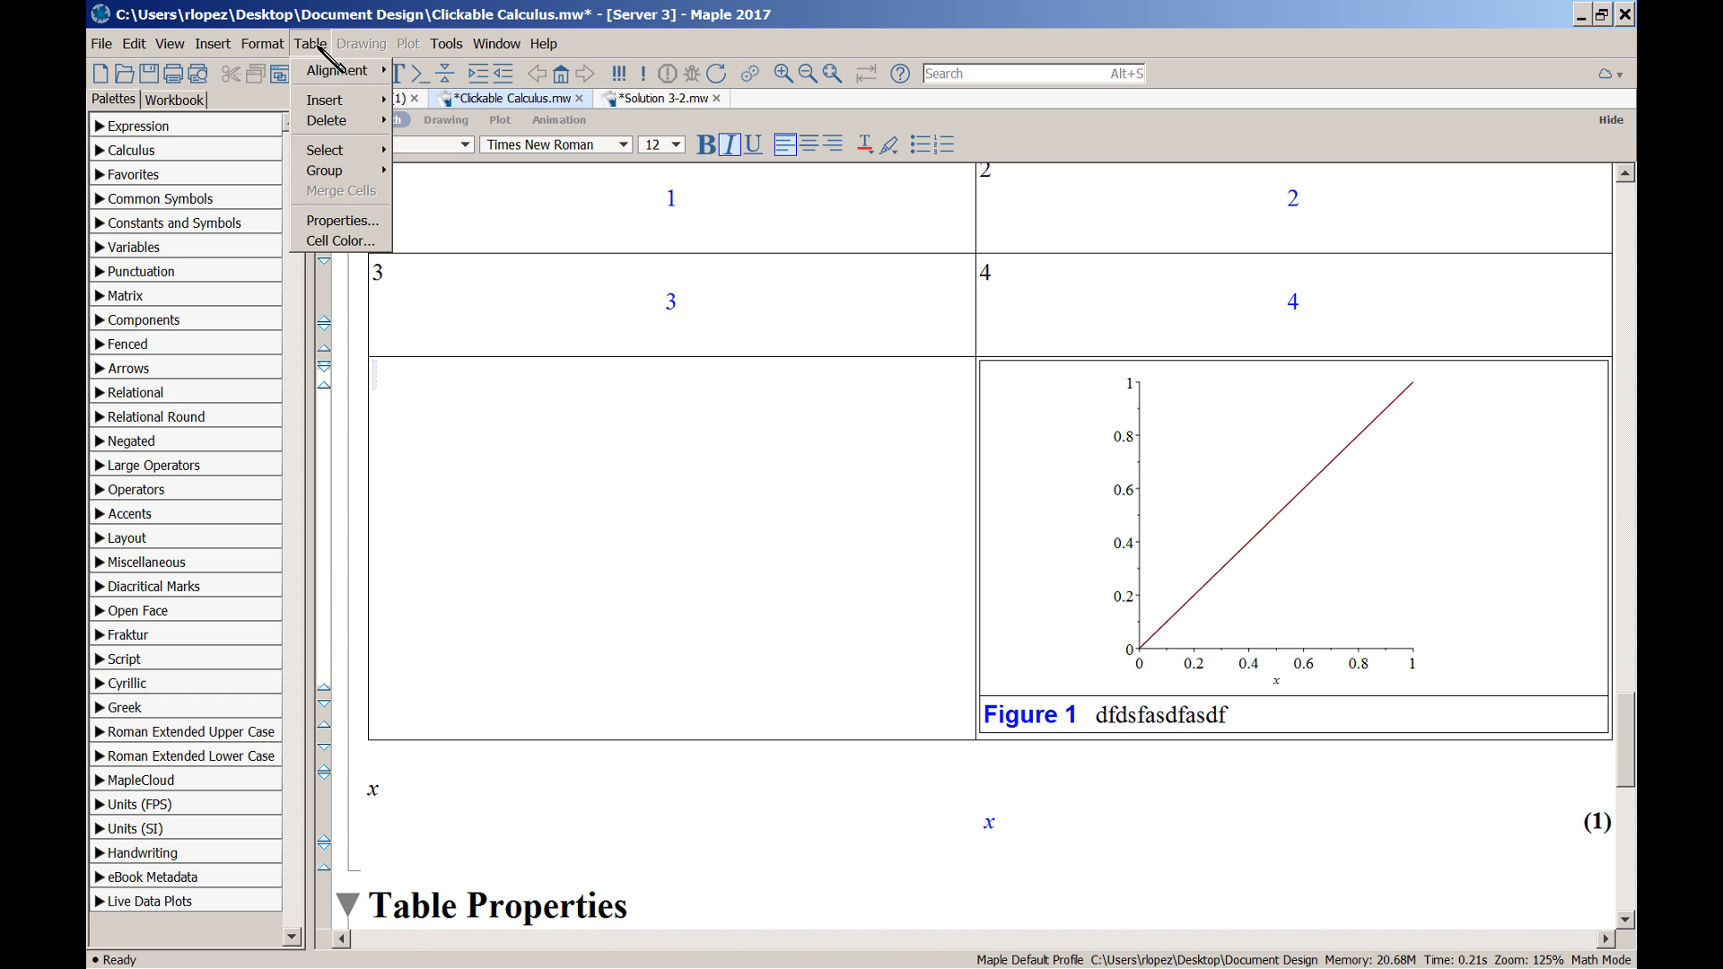
# Insert an empty row beneath the table's captioned Figure 1 plot row
pyautogui.moveTo(337, 100)
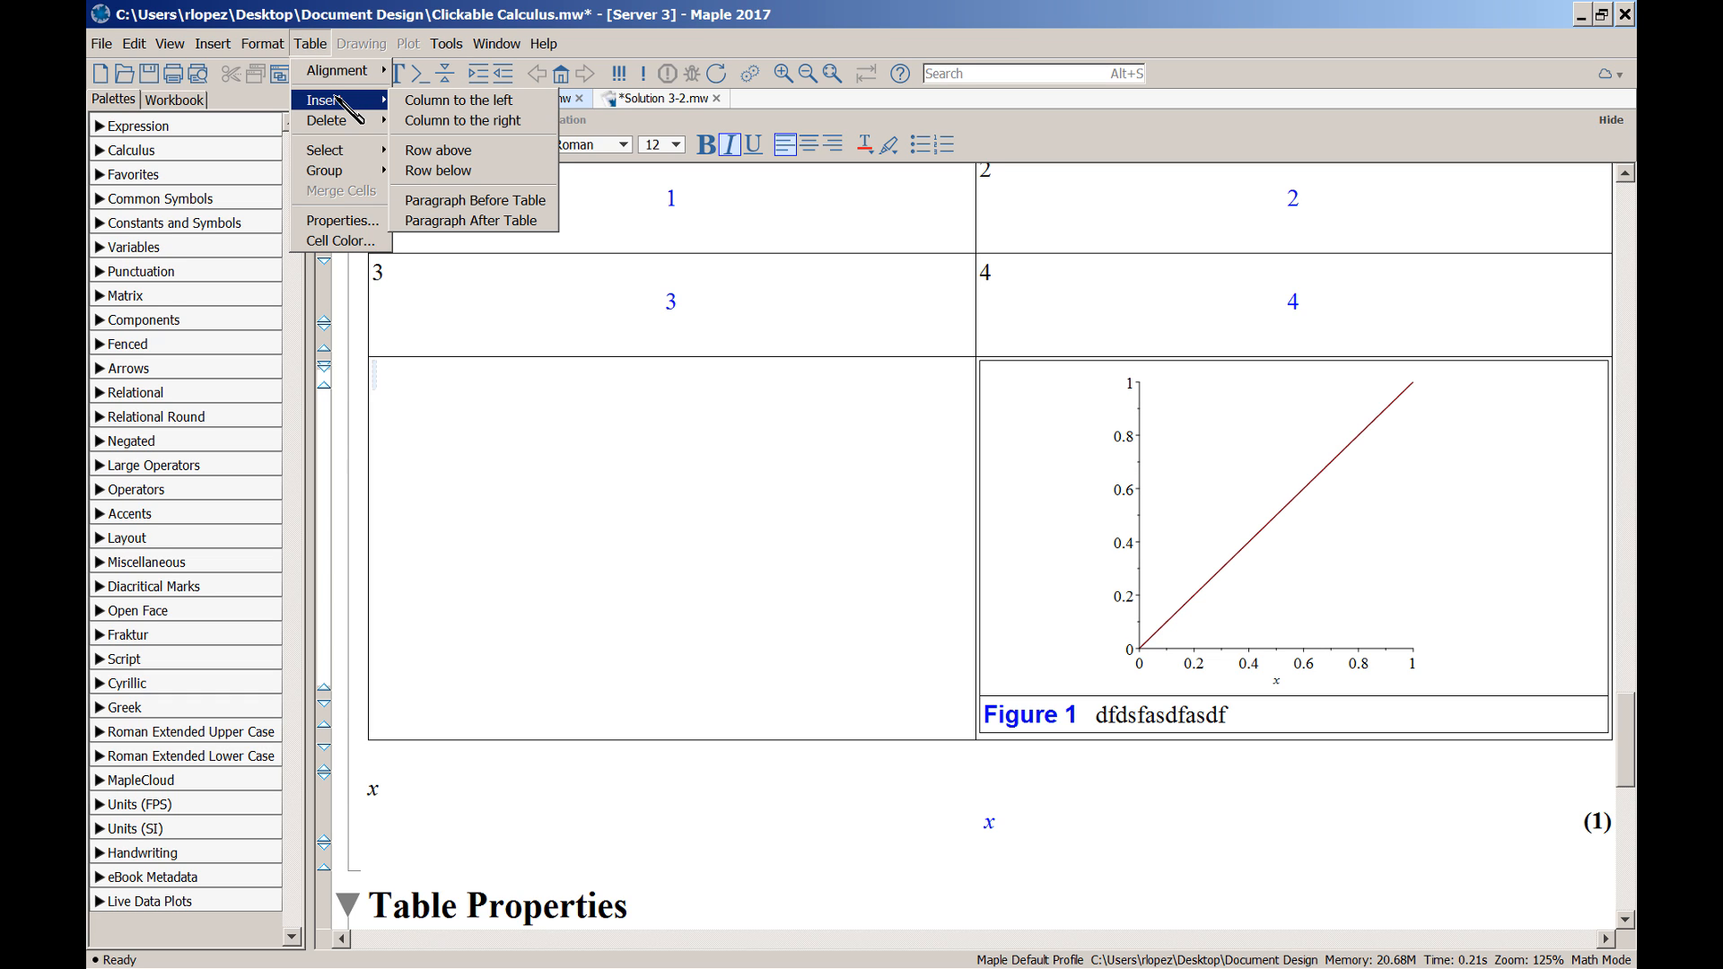
pyautogui.click(440, 171)
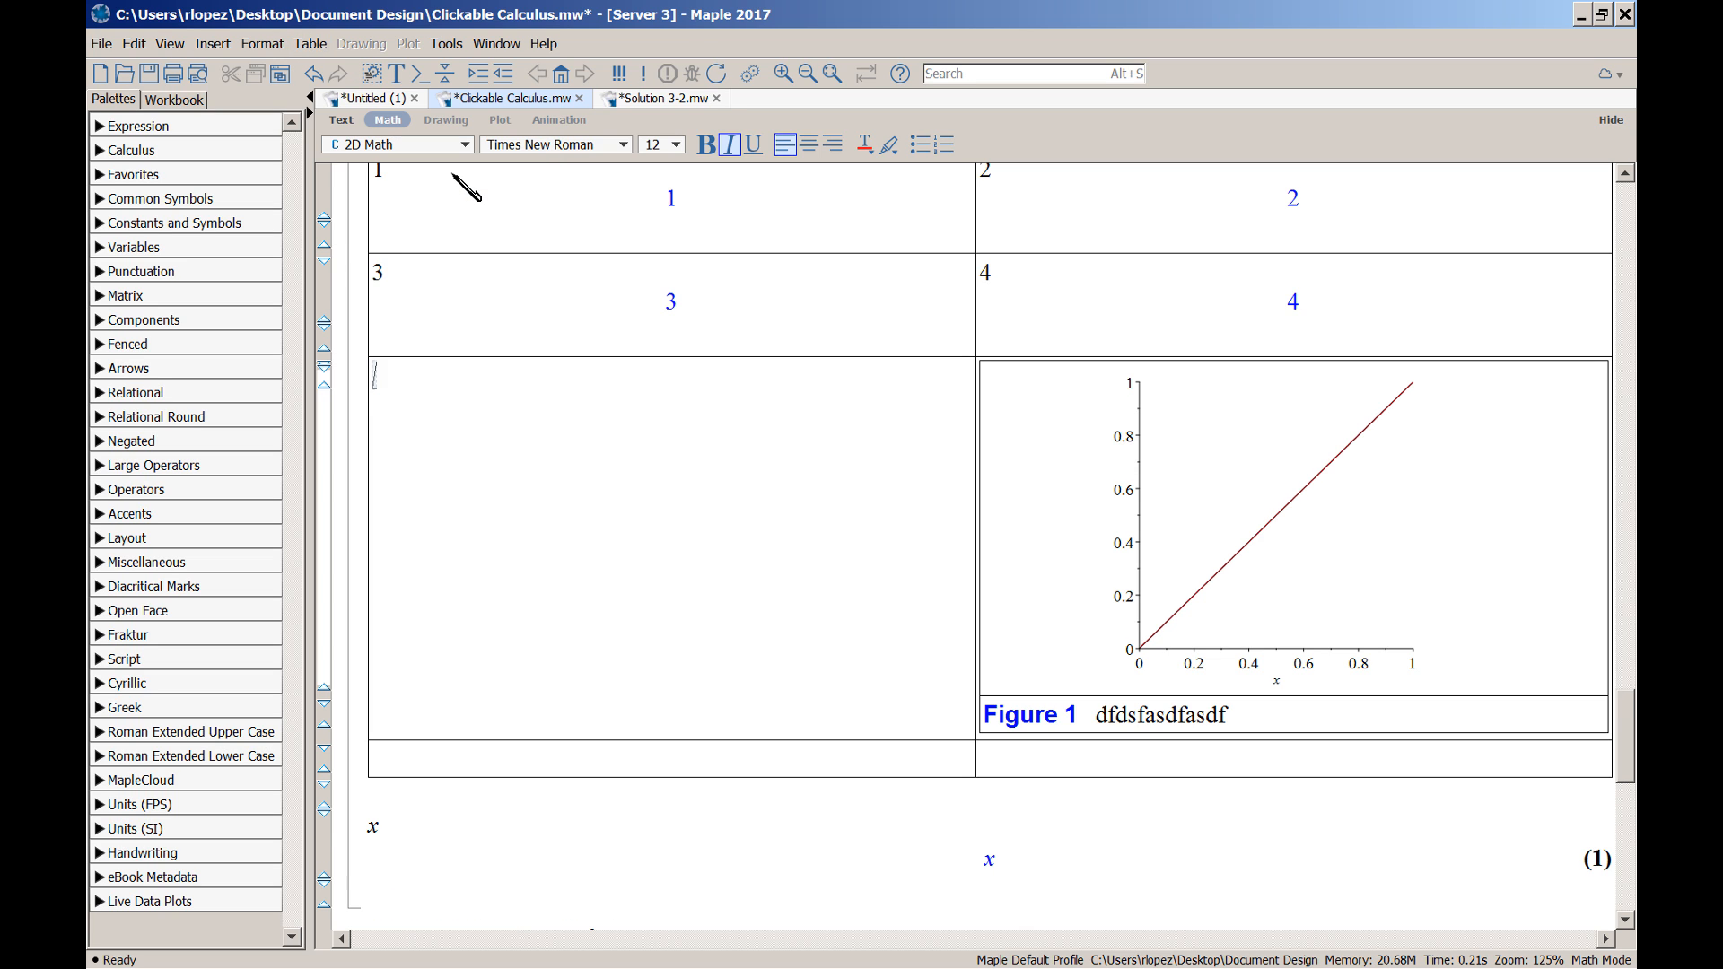
pyautogui.click(311, 43)
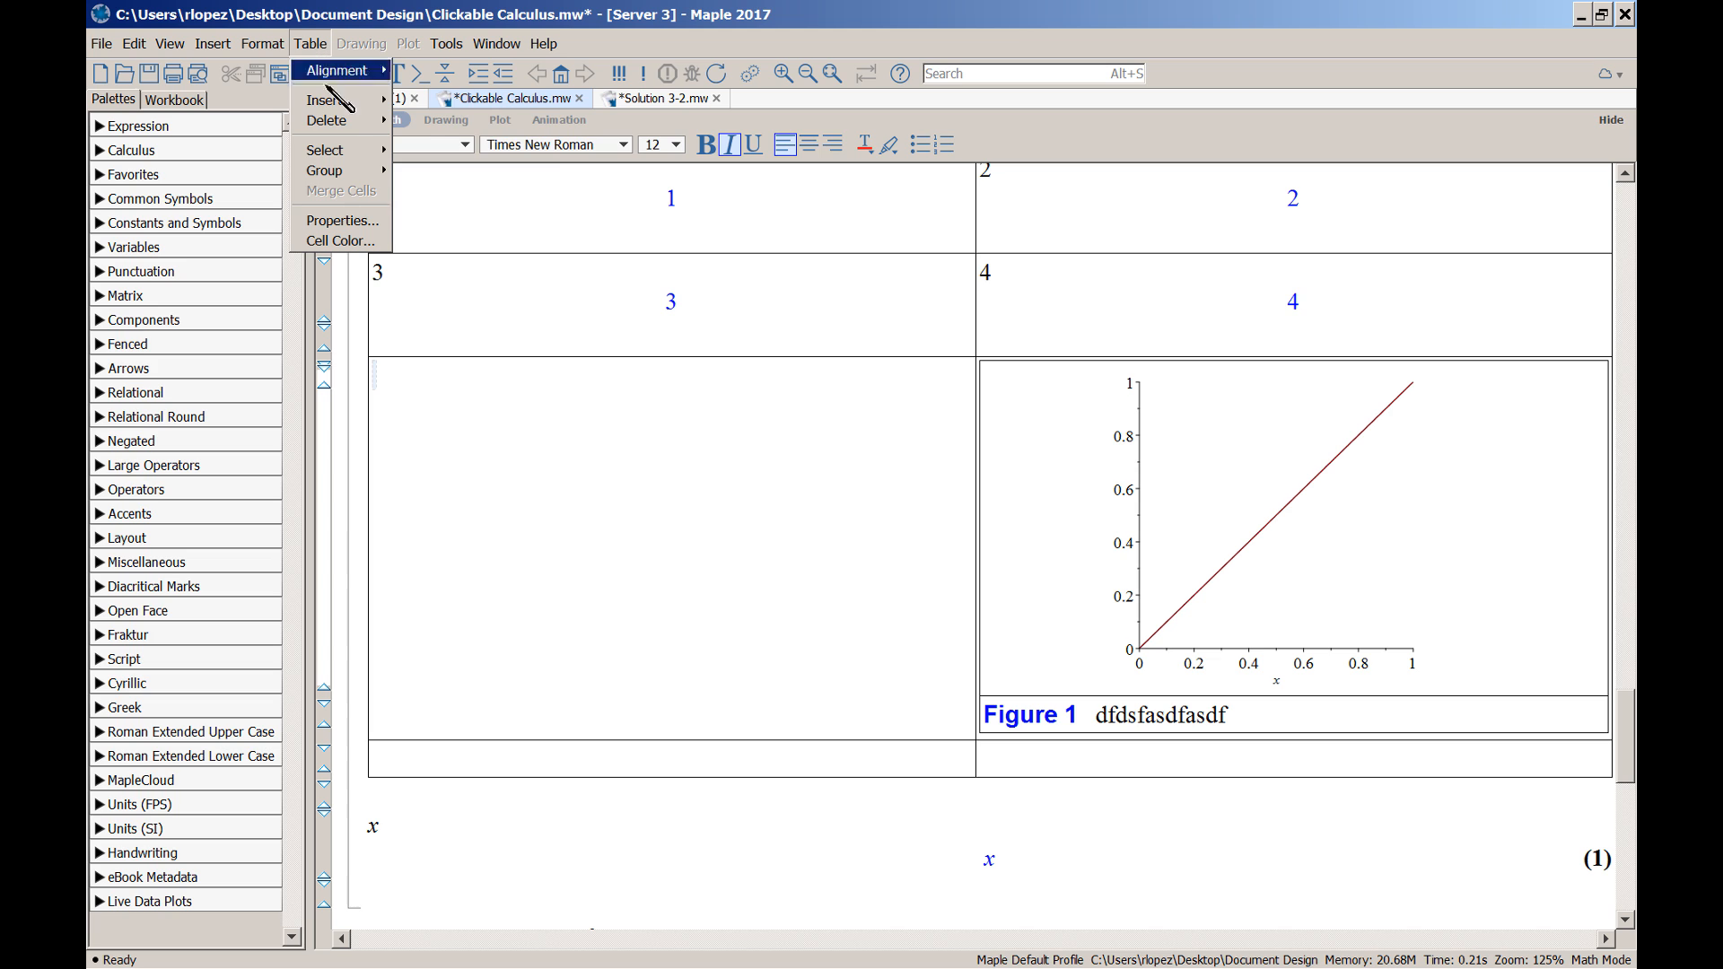
pyautogui.moveTo(332, 100)
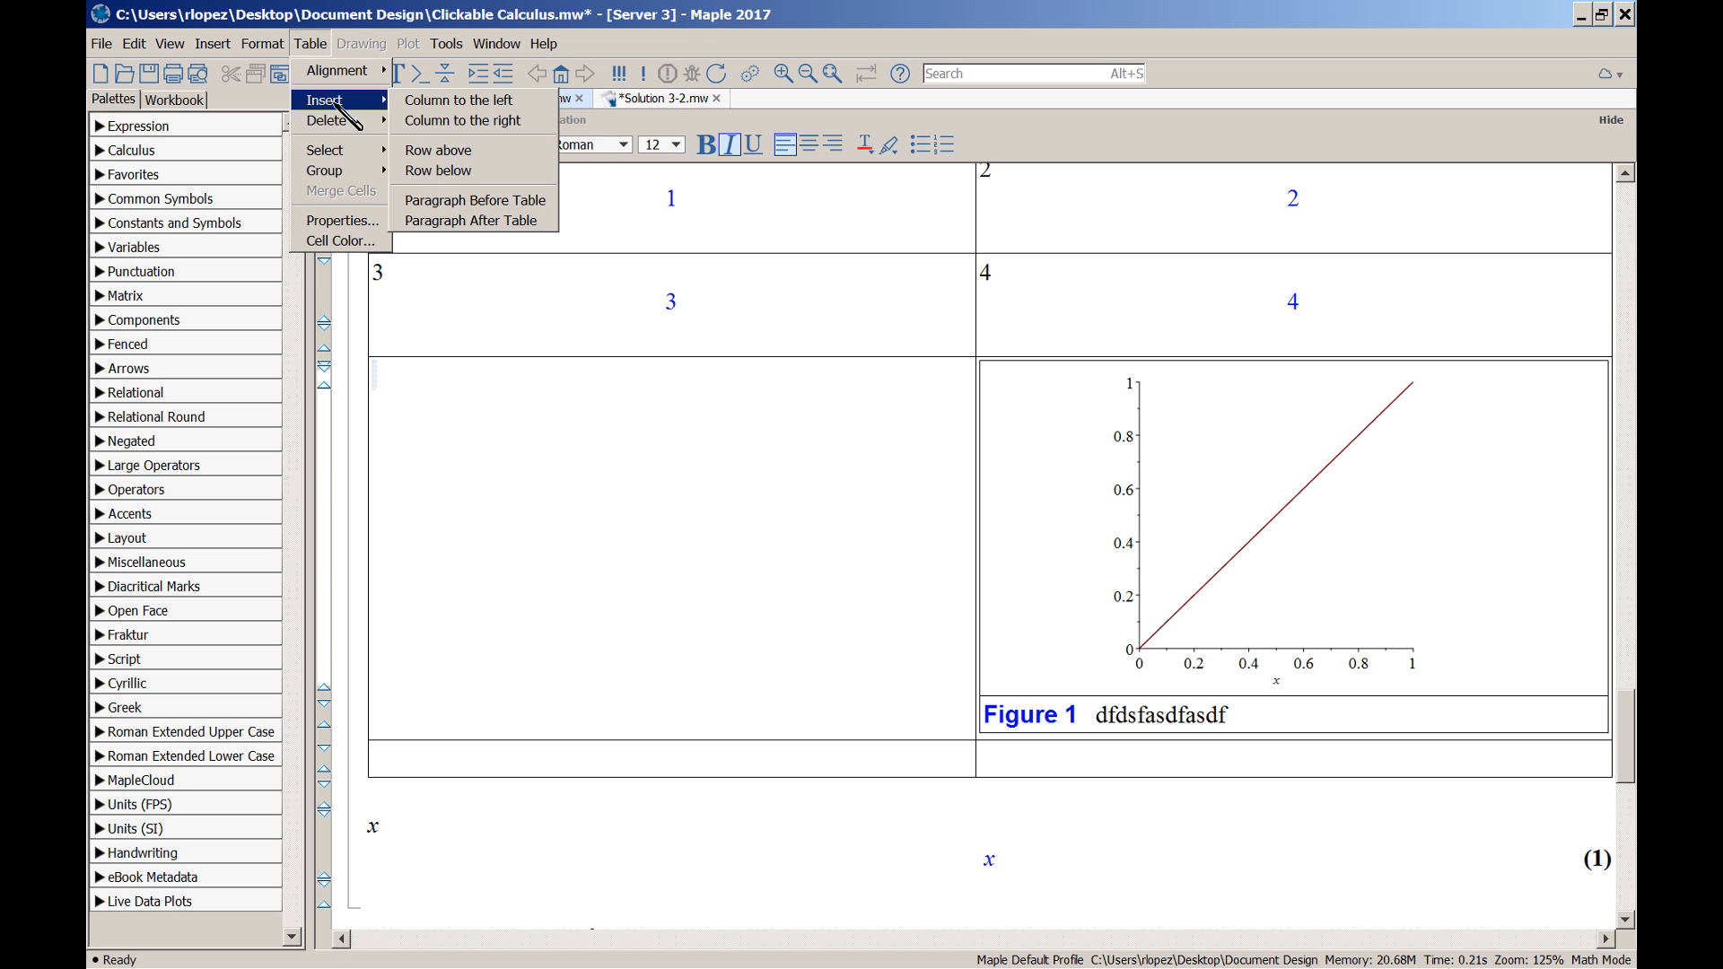
pyautogui.click(466, 100)
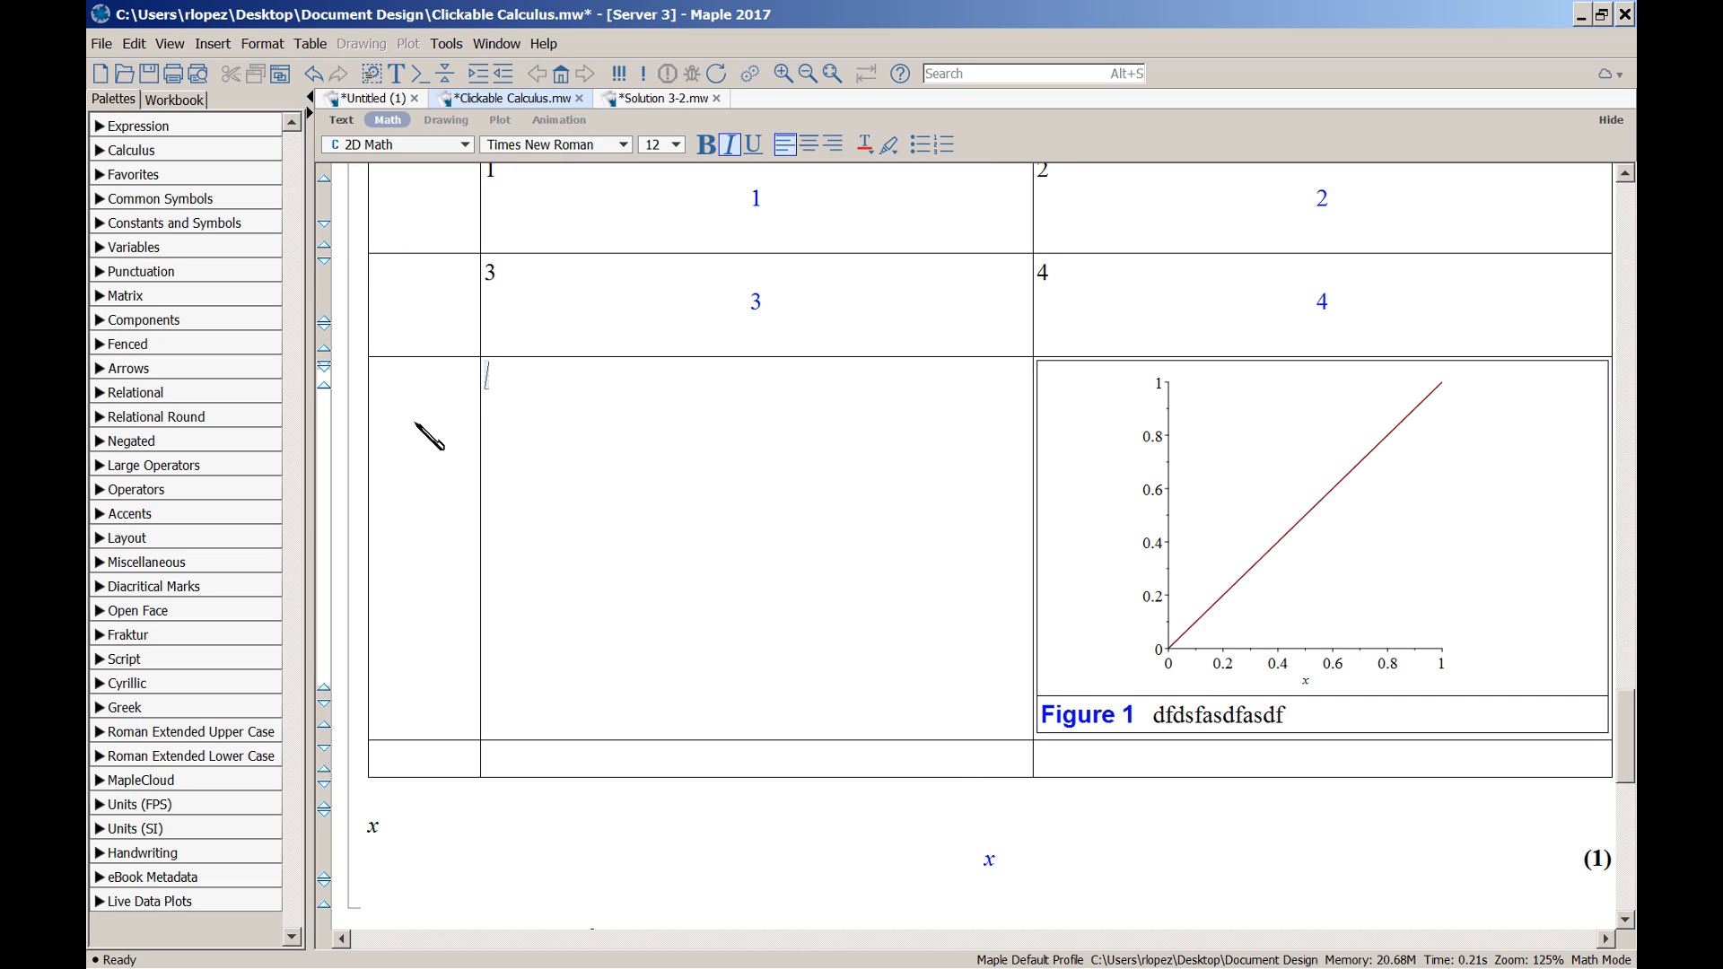
pyautogui.hotkey('ctrl', 'z')
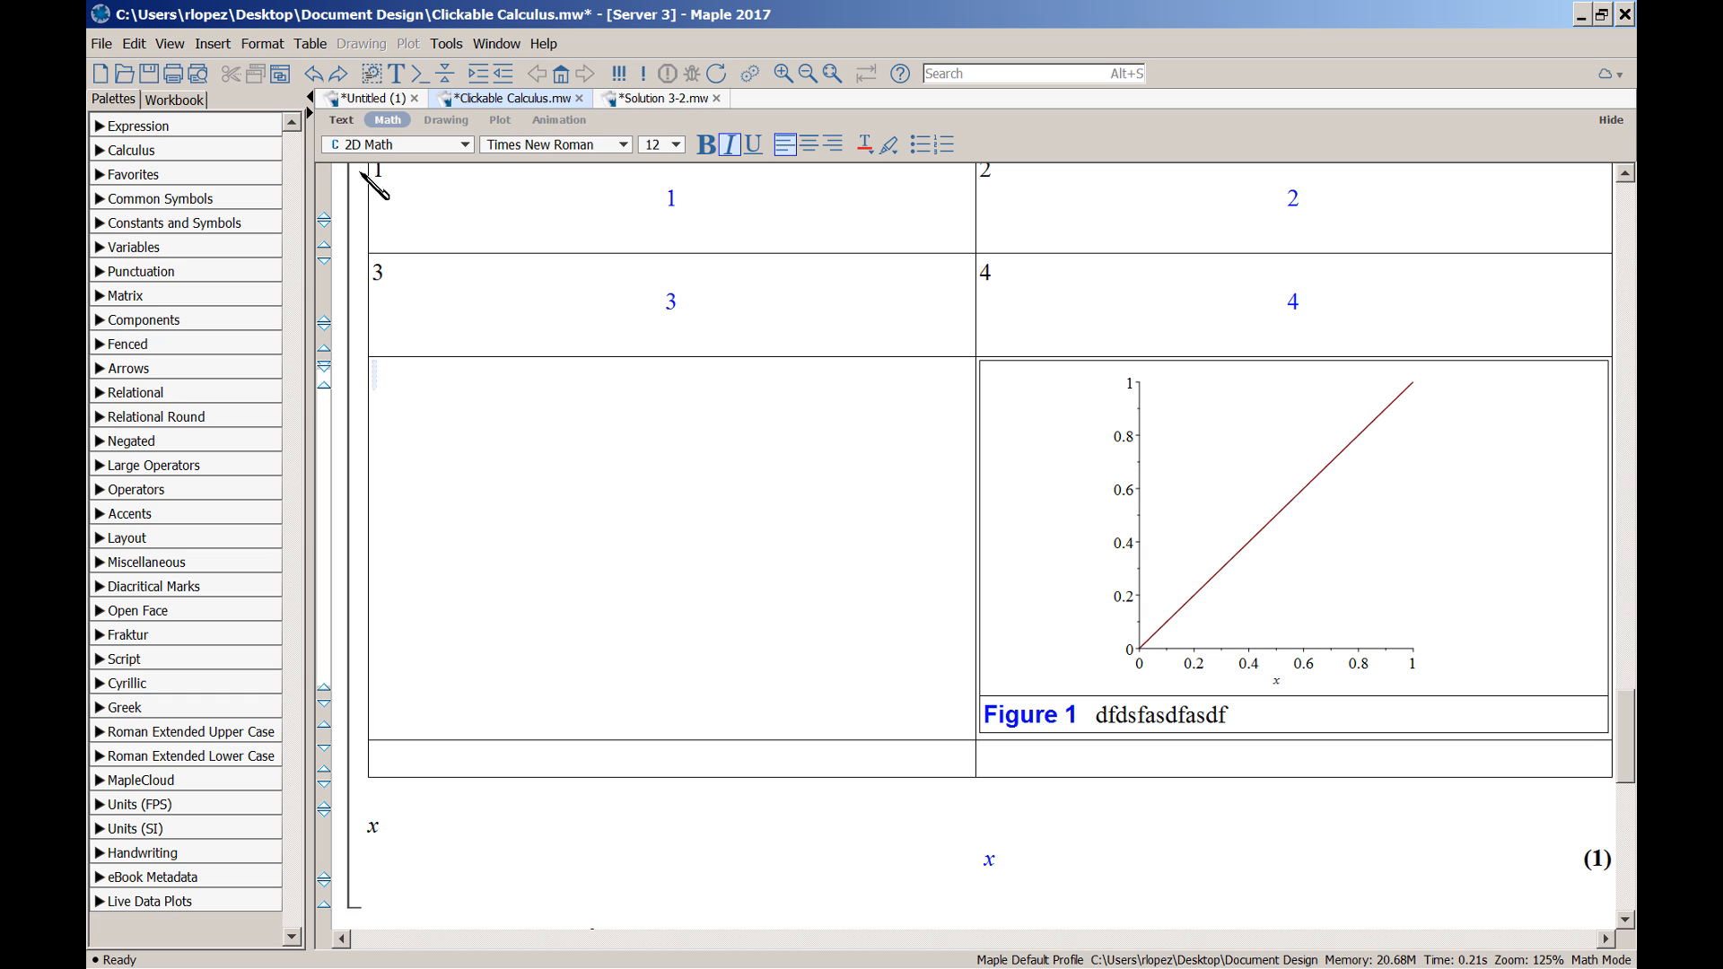
# Select both cells of the new bottom row and merge them into one cell
pyautogui.click(315, 51)
pyautogui.moveTo(337, 102)
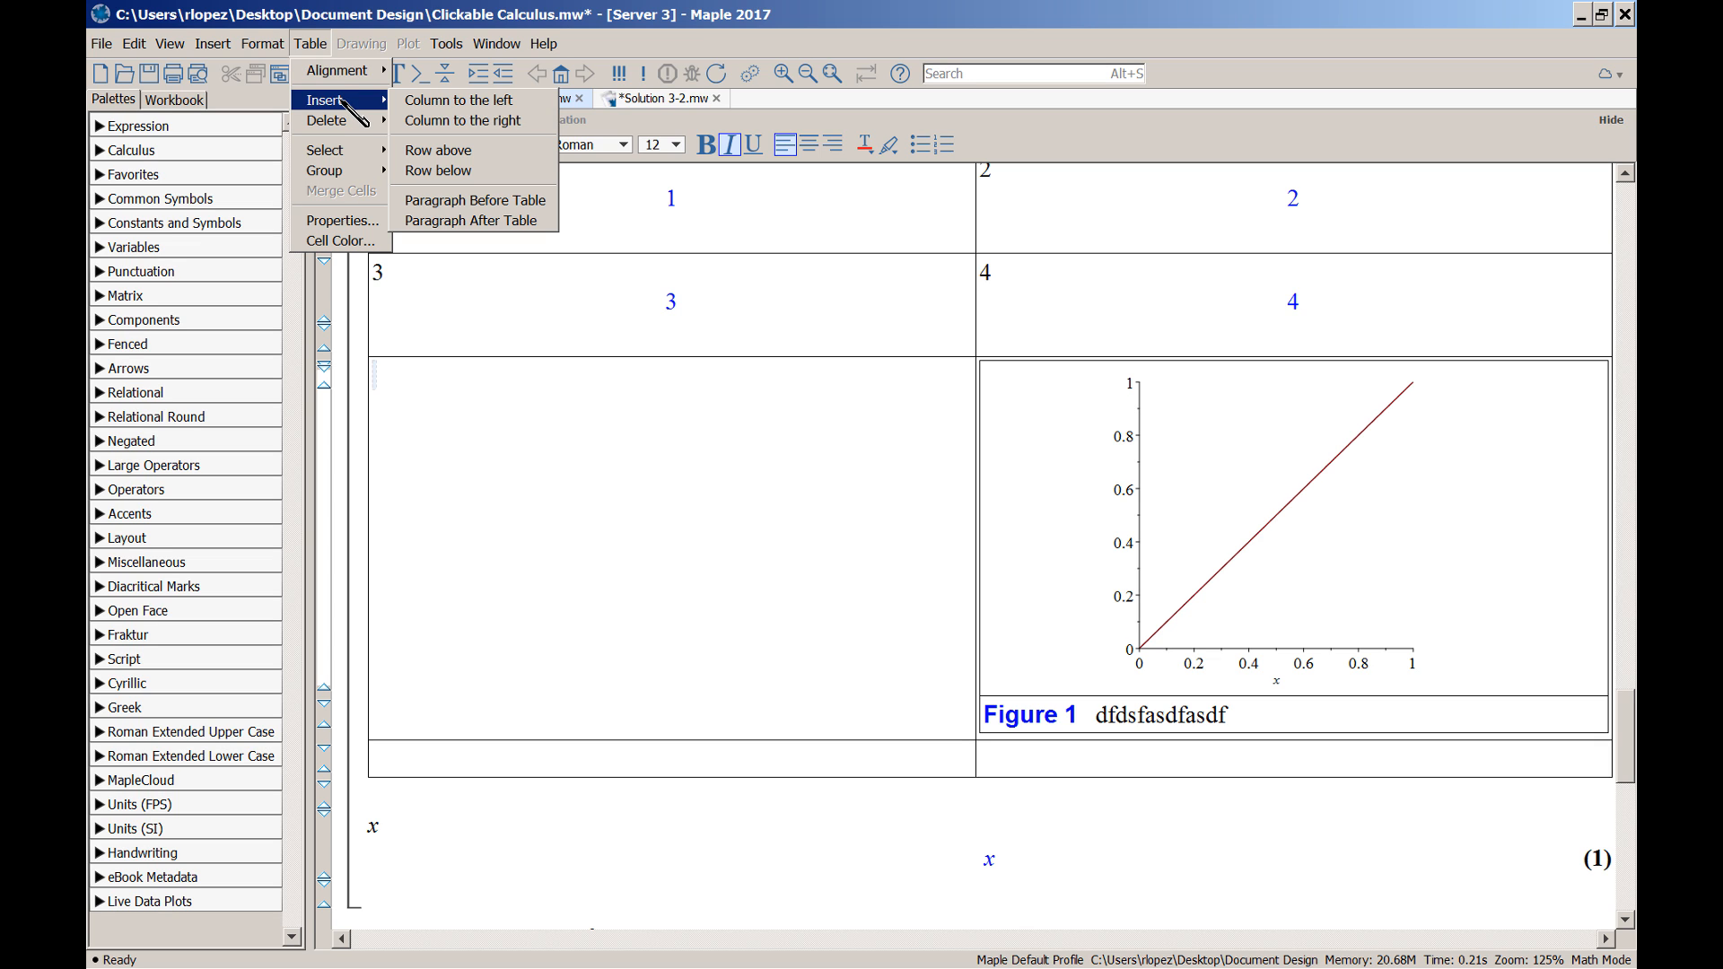
pyautogui.moveTo(361, 72)
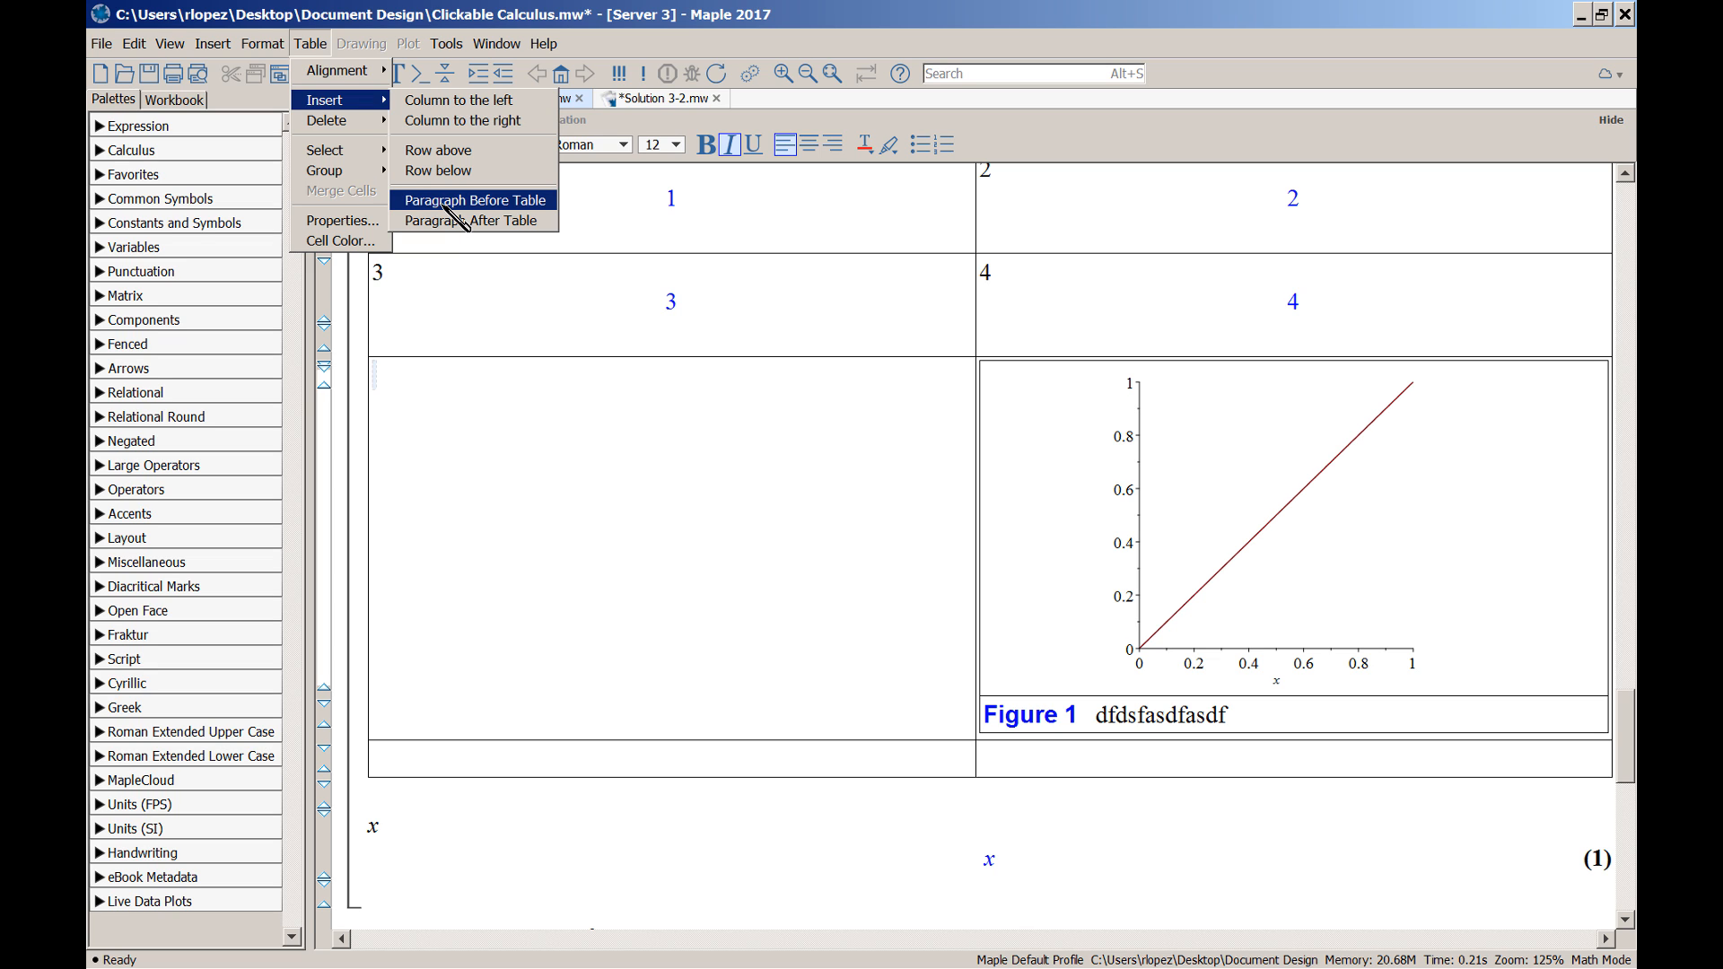
pyautogui.click(787, 769)
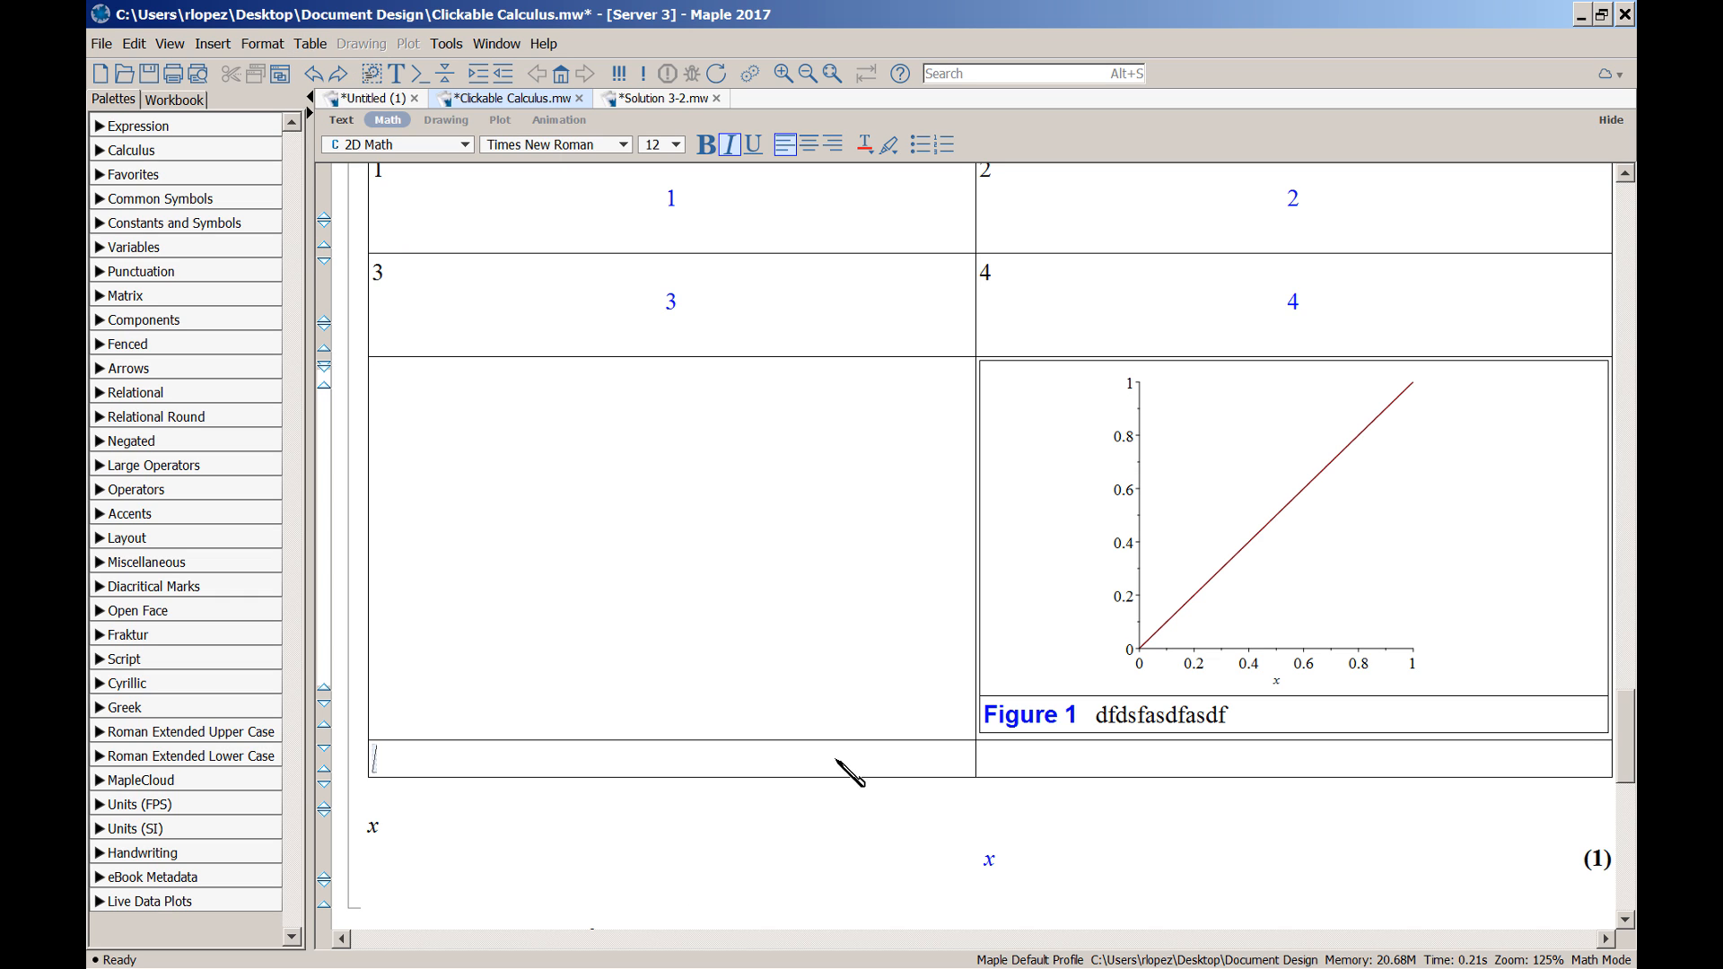
pyautogui.moveTo(908, 767); pyautogui.dragTo(1005, 763)
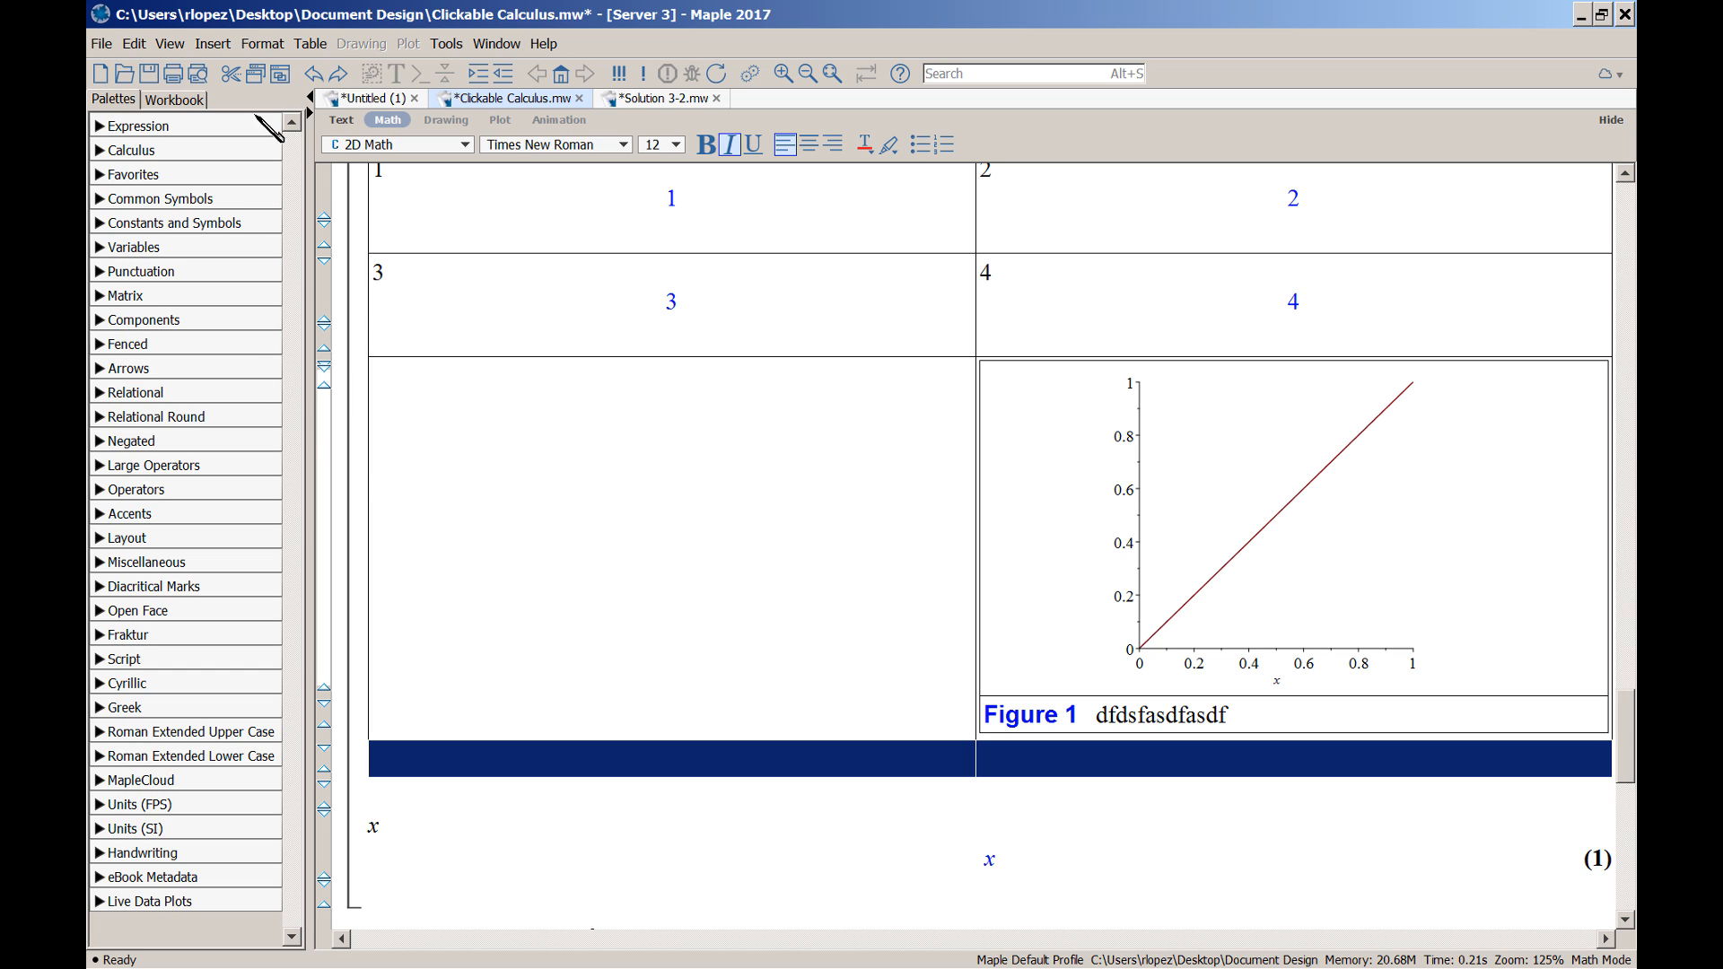
pyautogui.click(310, 45)
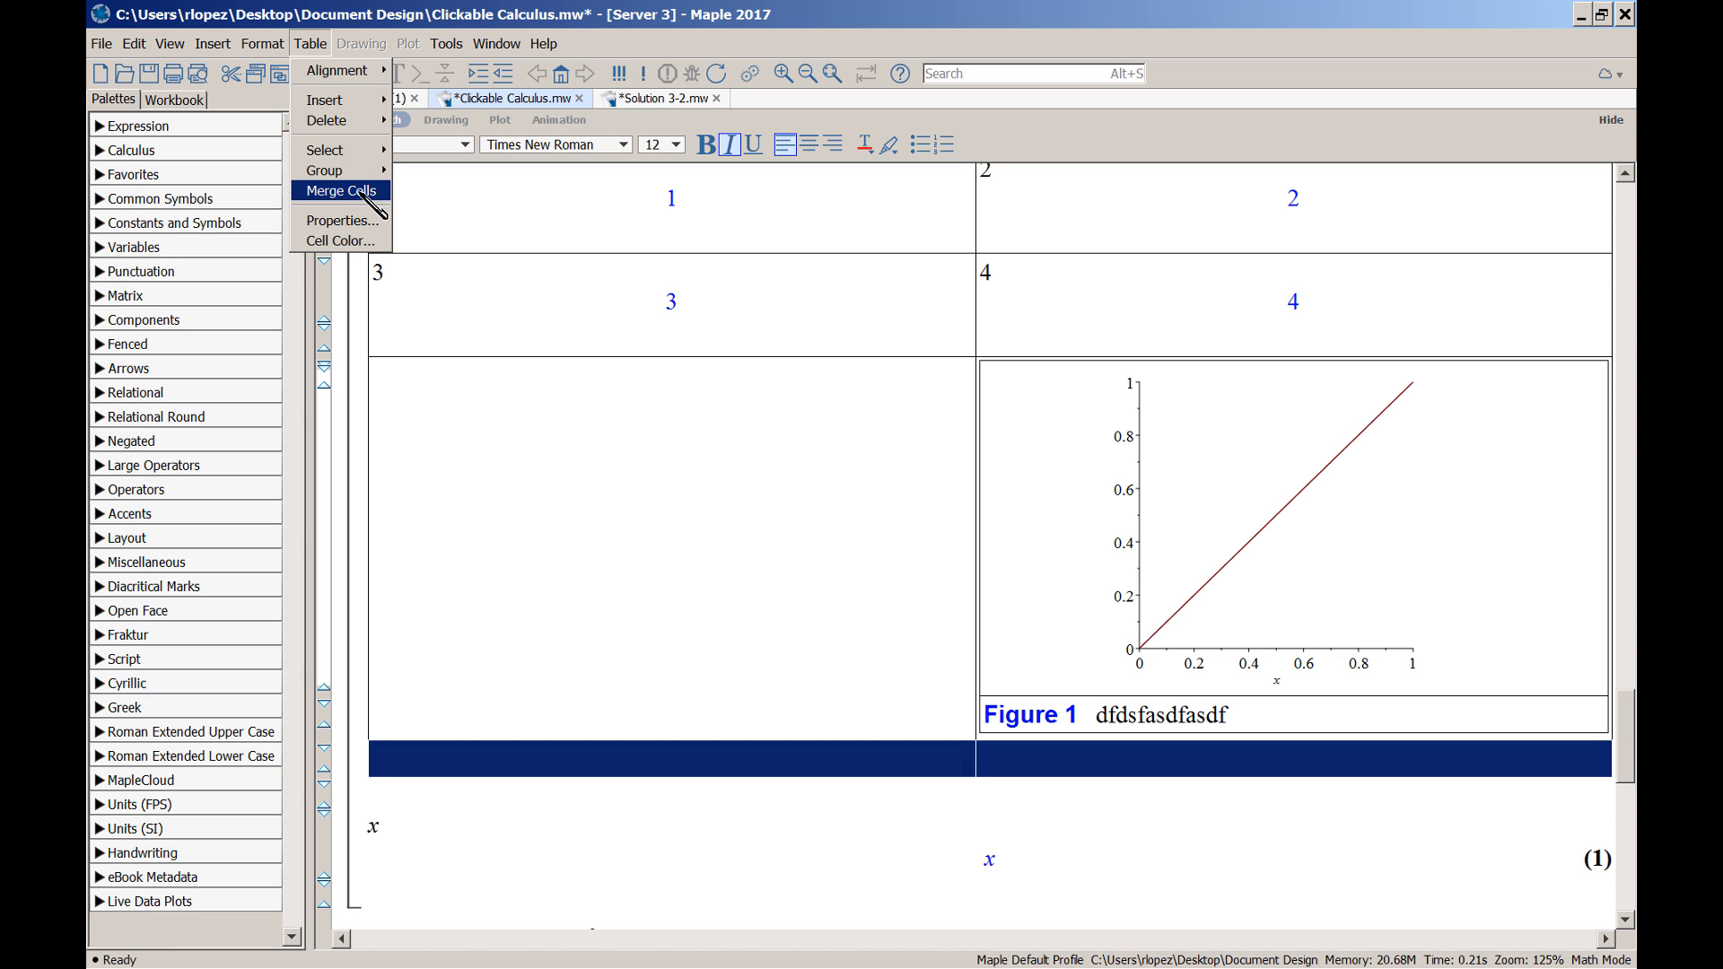
pyautogui.click(366, 199)
pyautogui.click(569, 769)
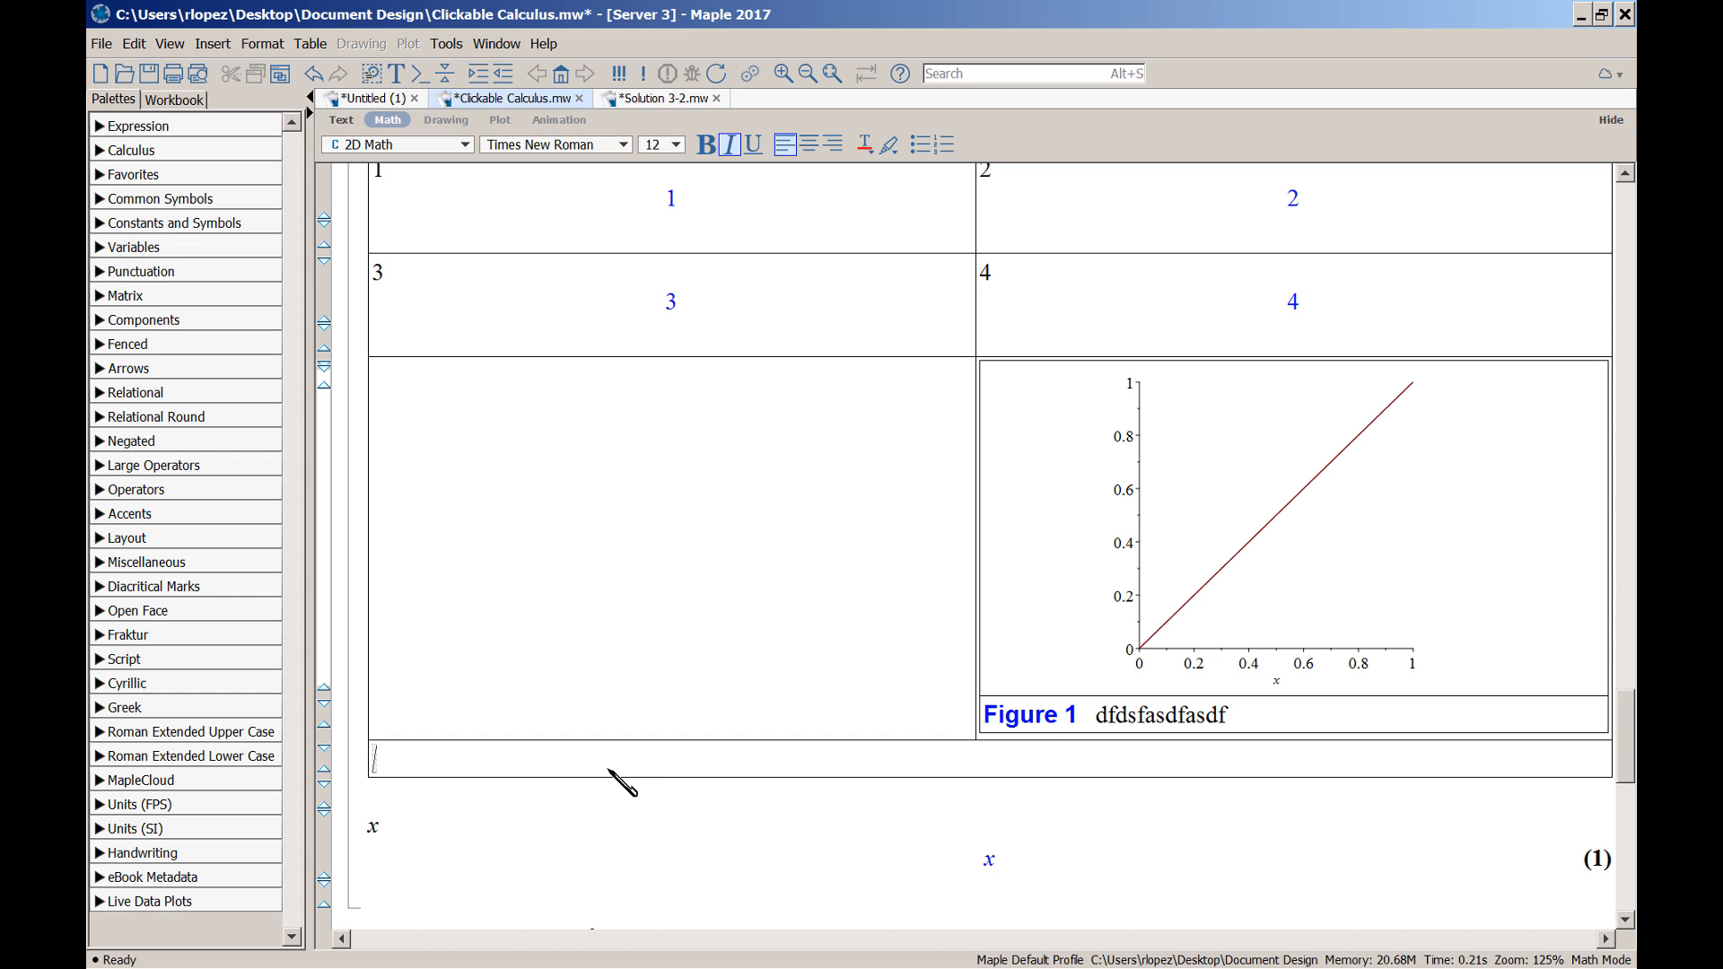
pyautogui.click(320, 50)
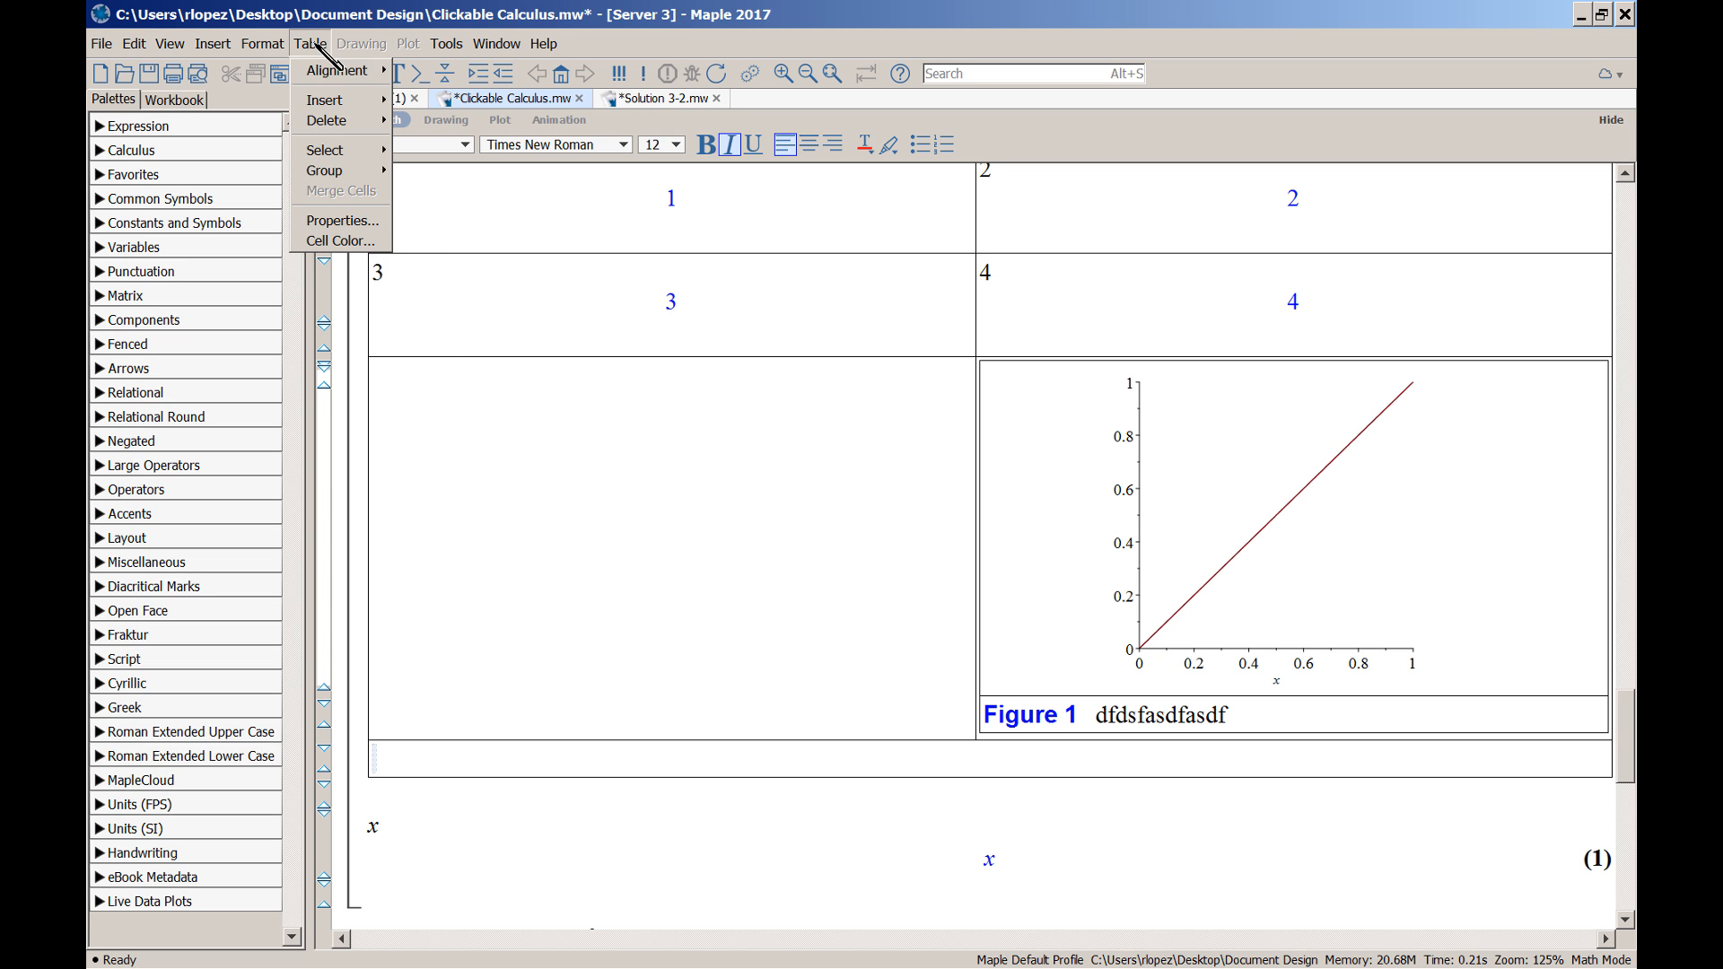
pyautogui.click(368, 242)
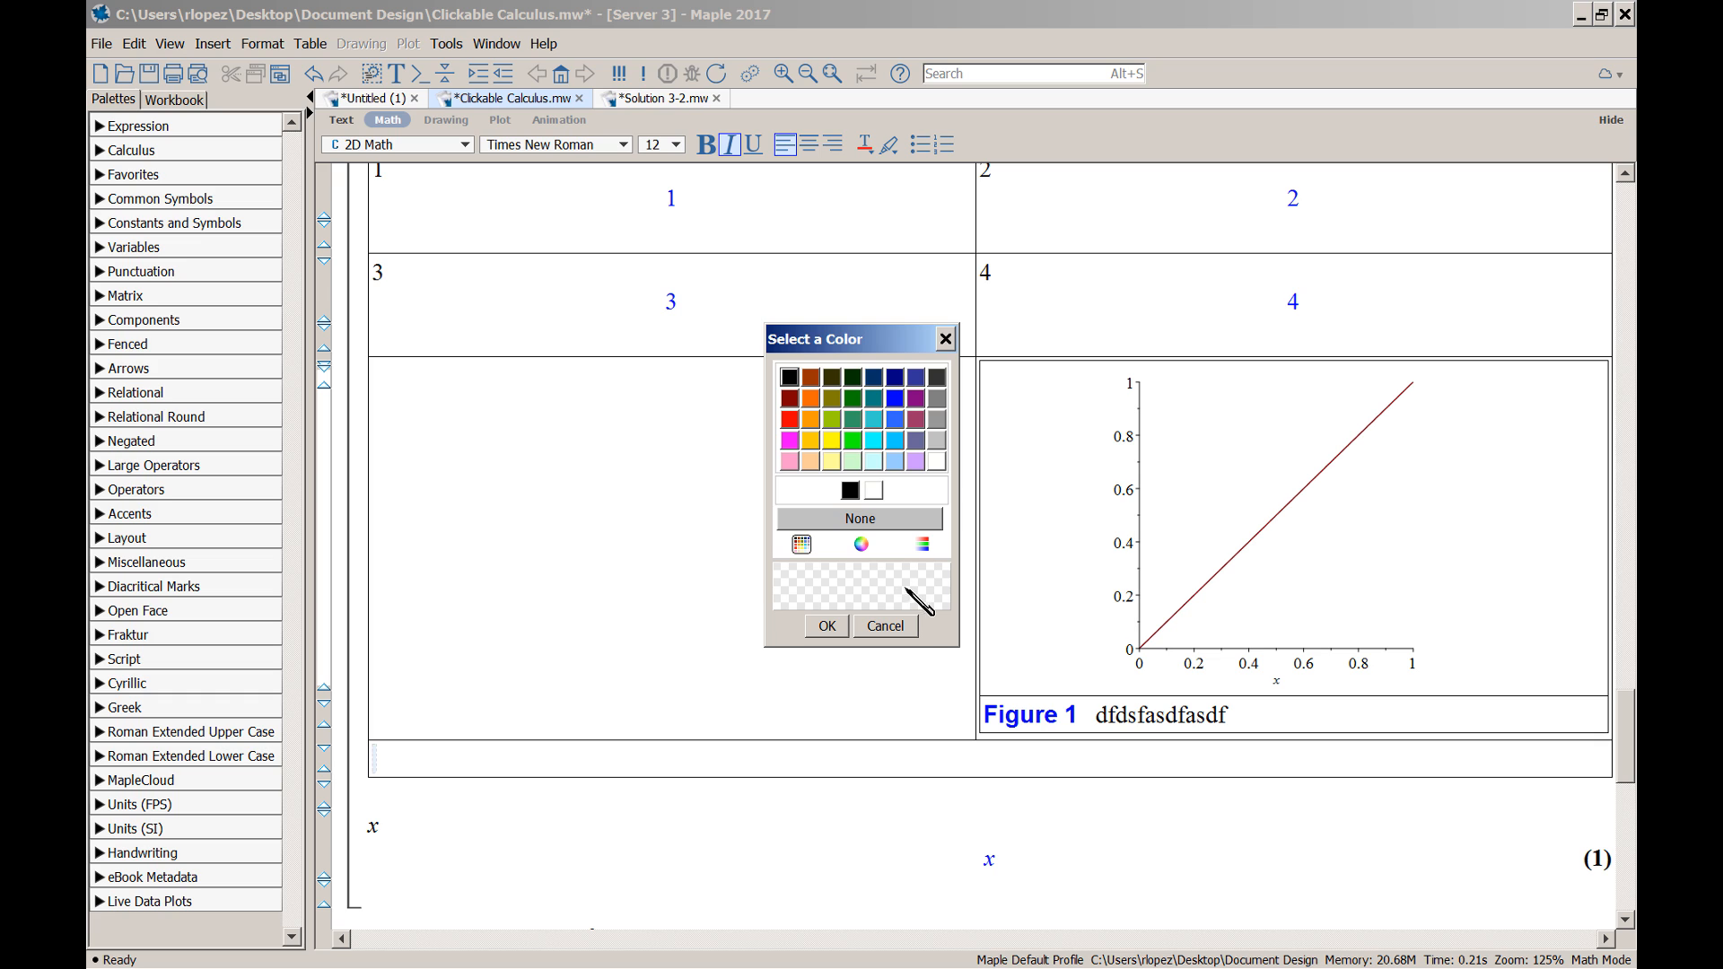
pyautogui.click(810, 461)
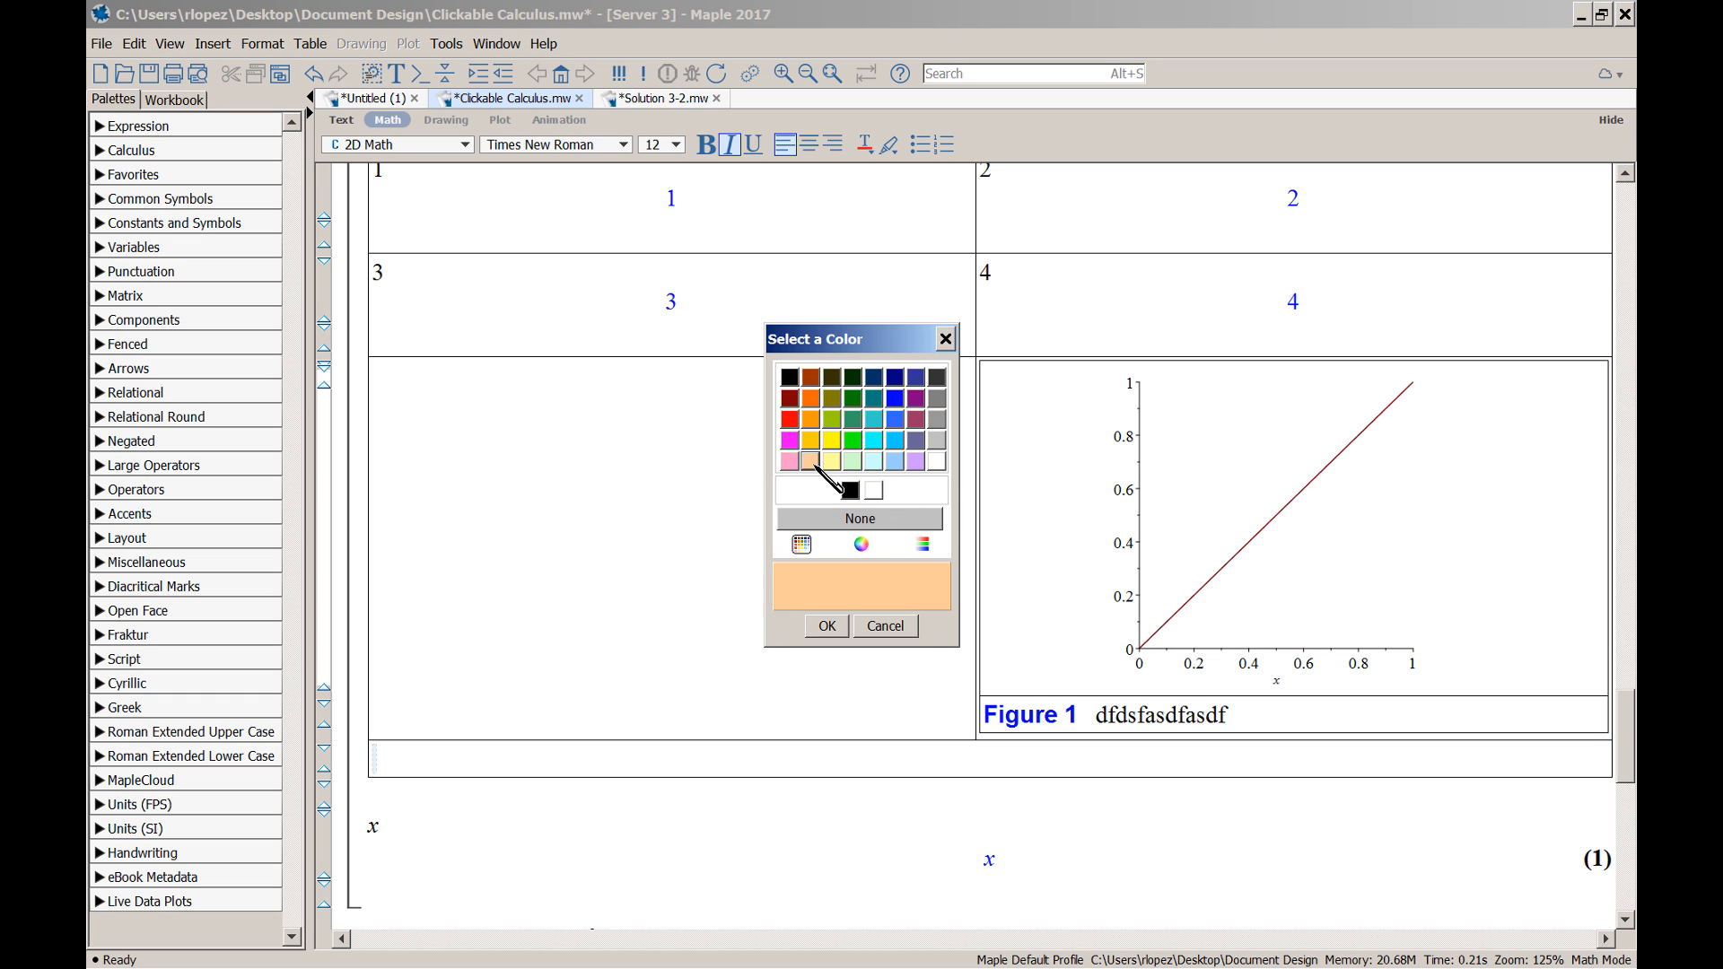
pyautogui.click(826, 625)
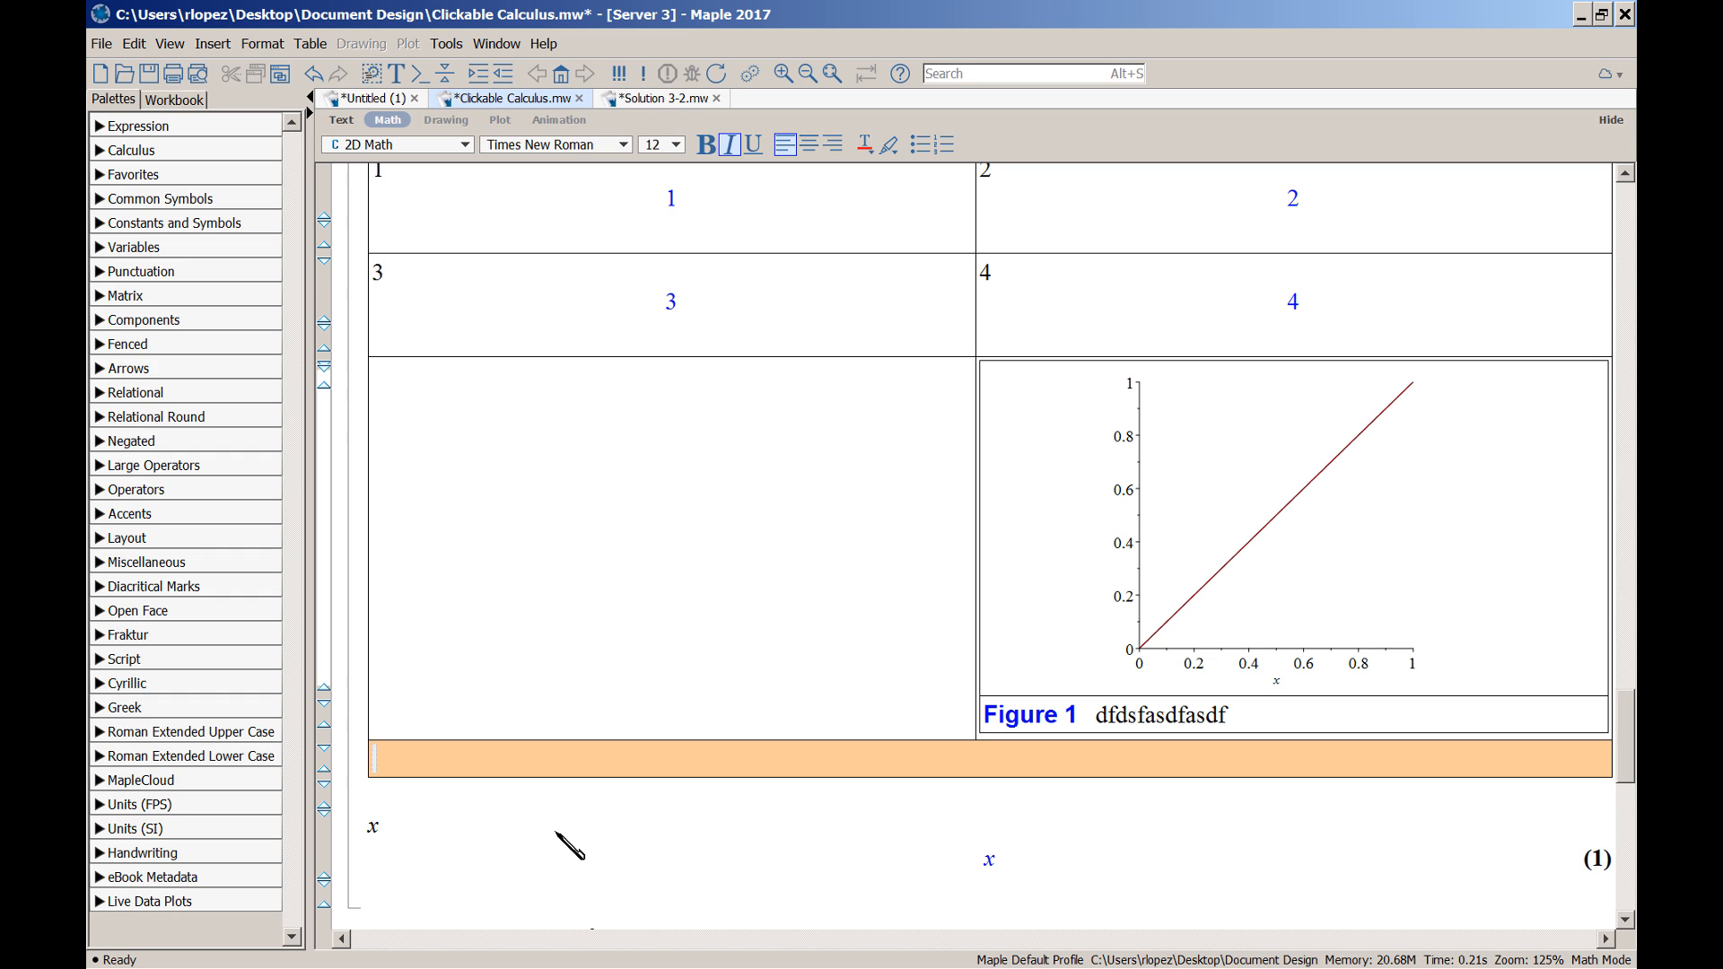
pyautogui.hotkey('ctrl', 'z')
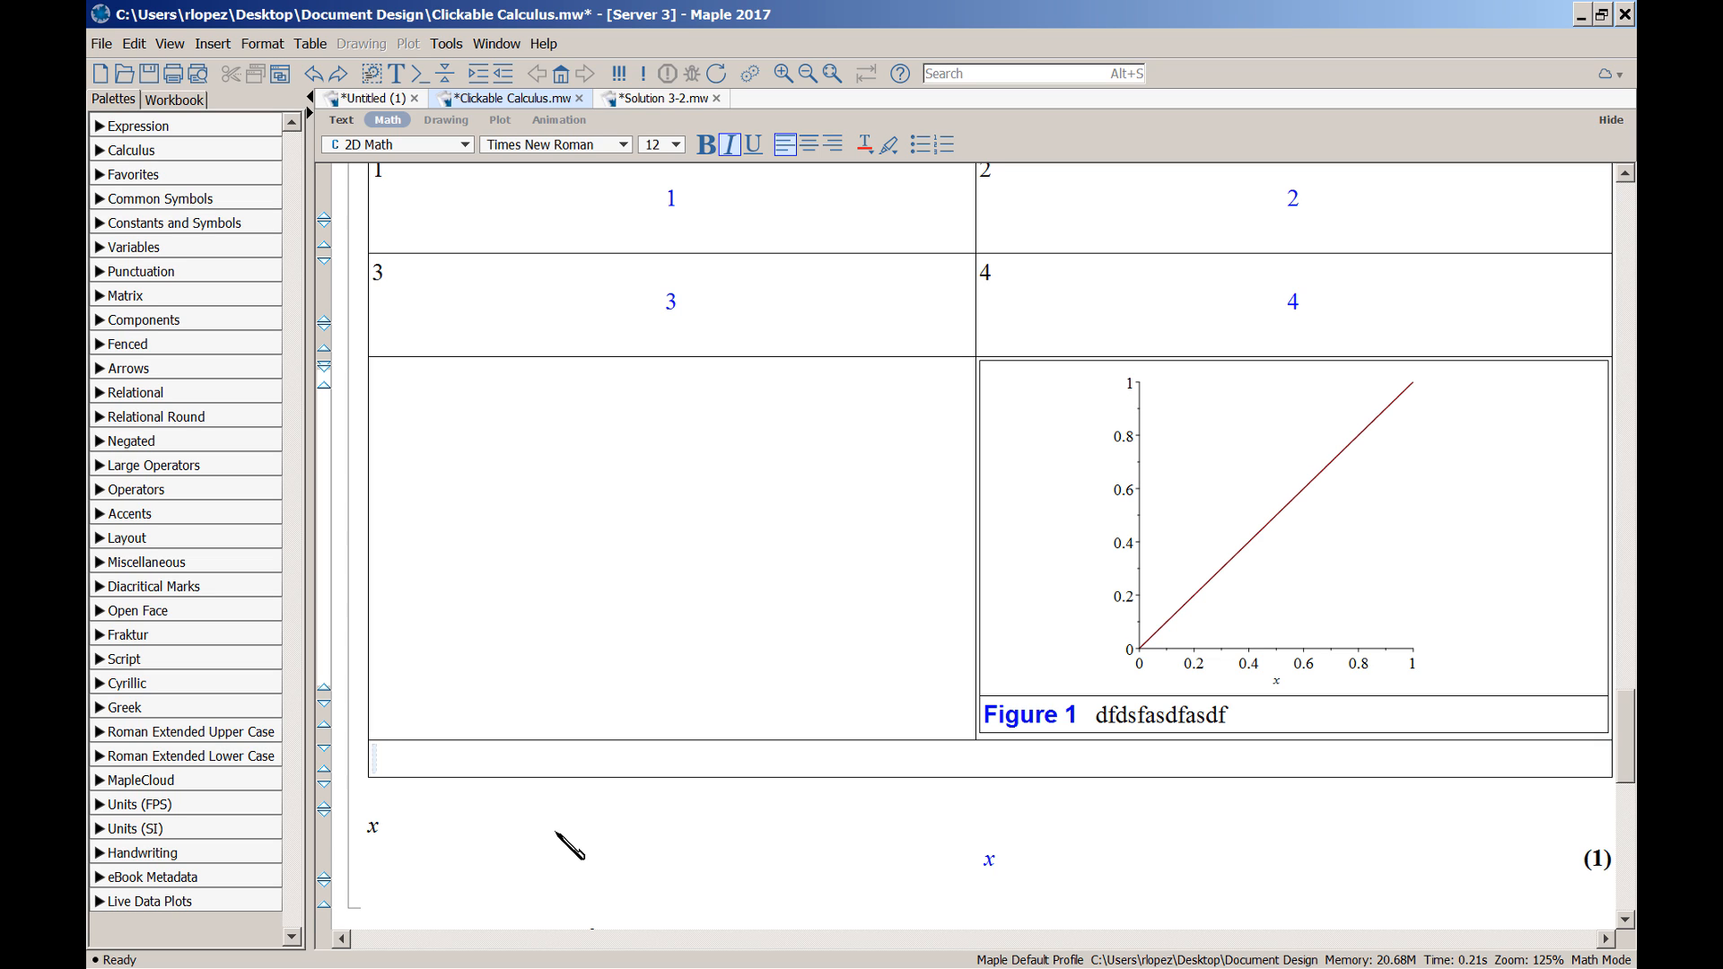
# Type 'Table 2' as text and format it bold, Arial, blue (RGB 0,0,255)
pyautogui.press('F5')
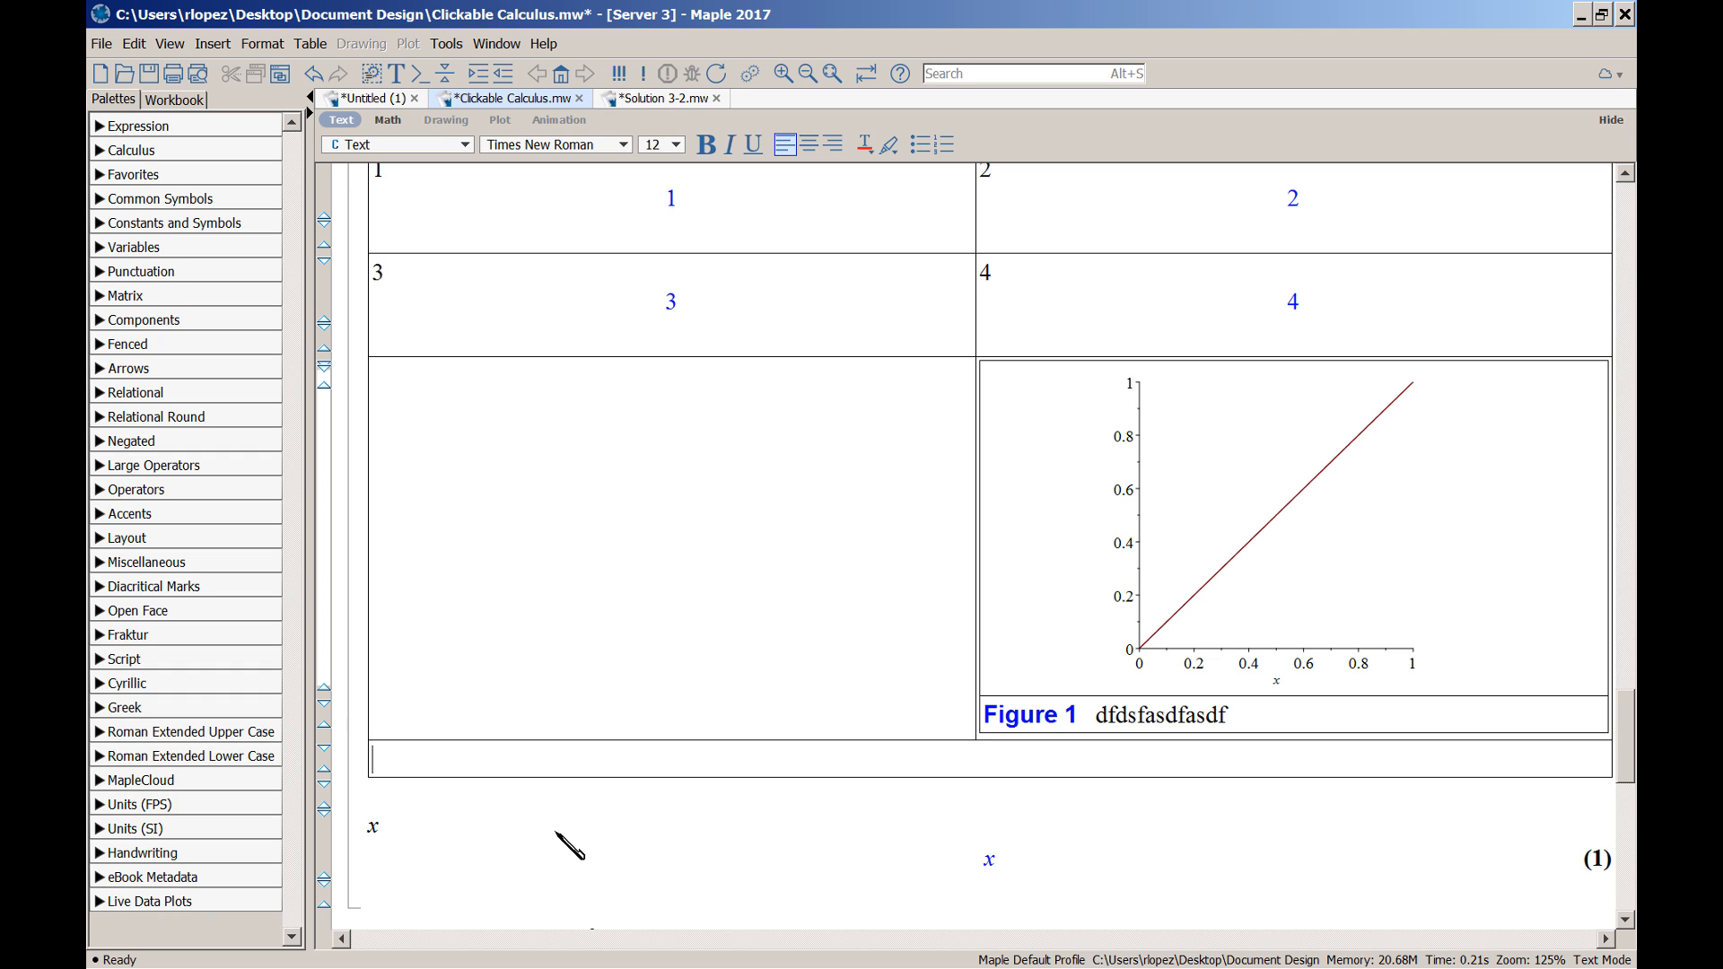
pyautogui.write('Table 2')
pyautogui.moveTo(446, 759); pyautogui.dragTo(379, 759)
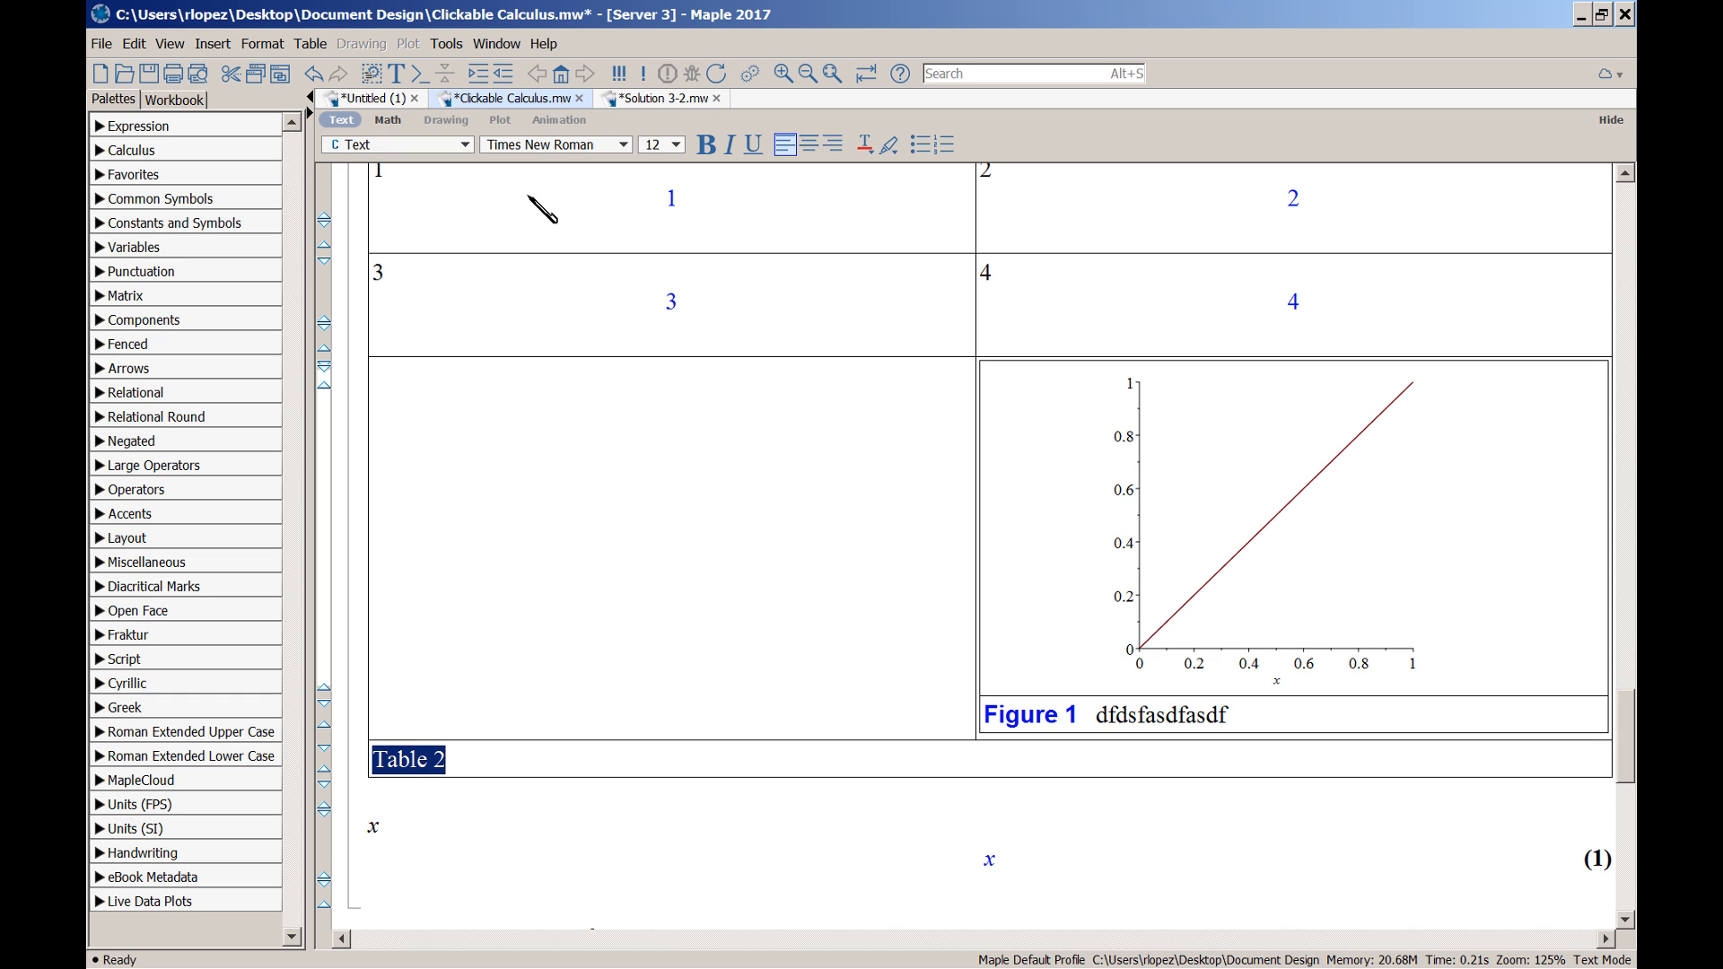
pyautogui.click(544, 146)
pyautogui.press('a')
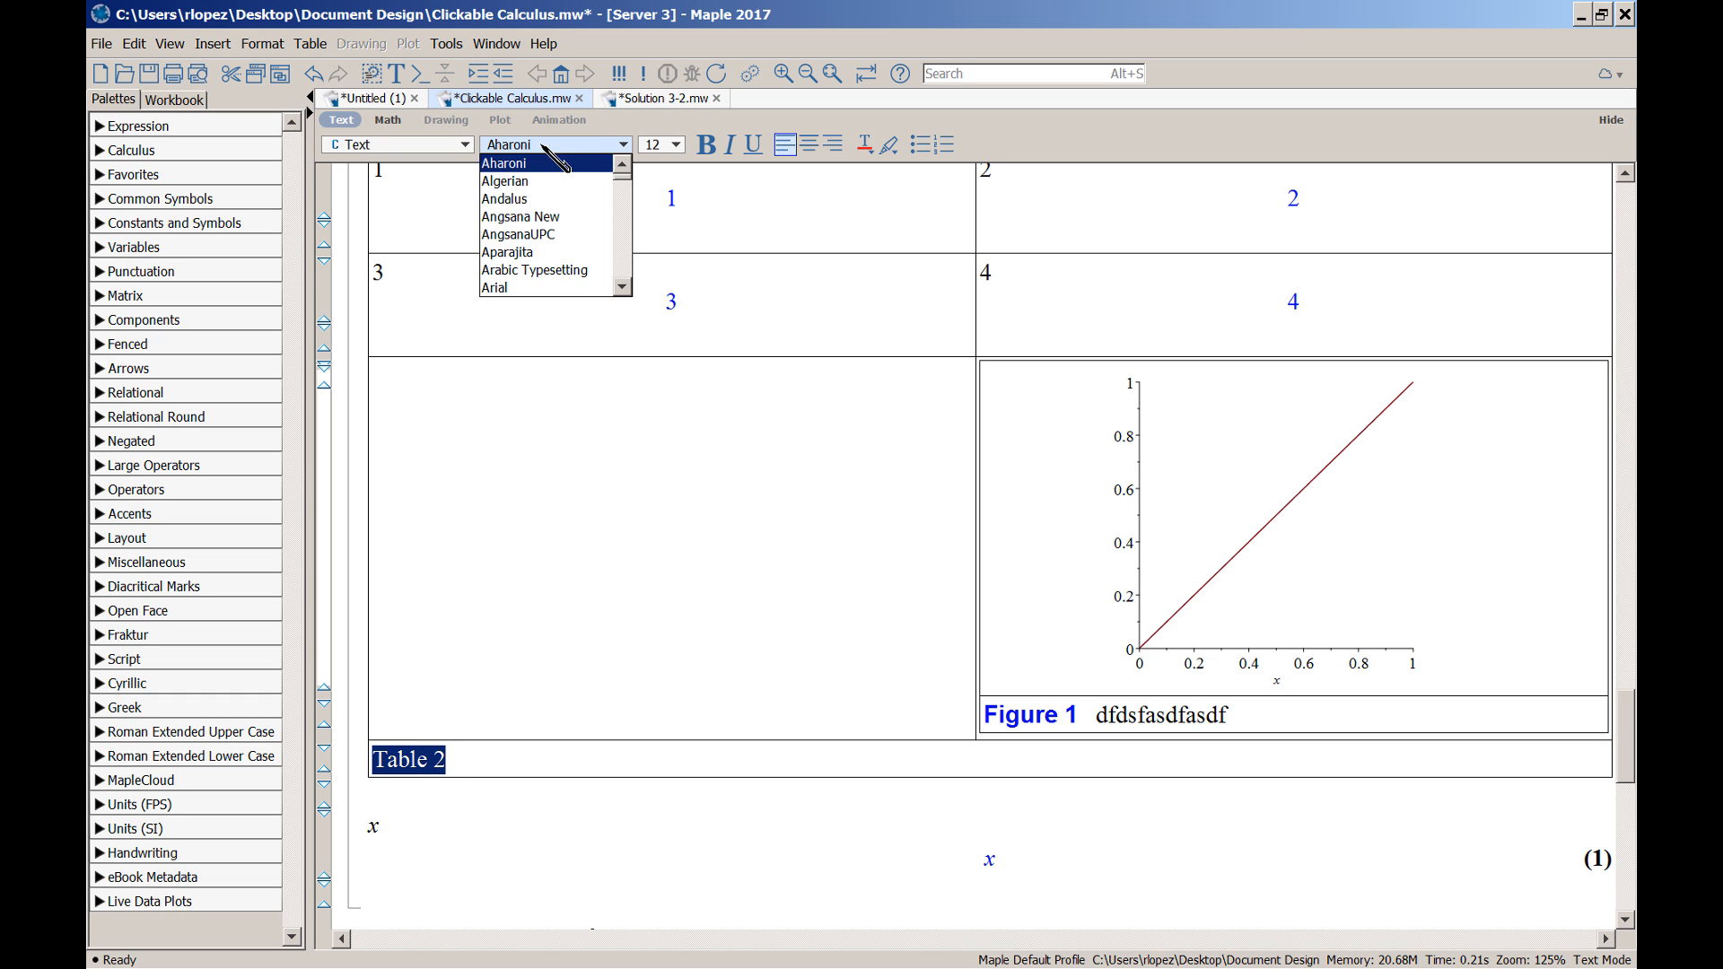
pyautogui.click(556, 287)
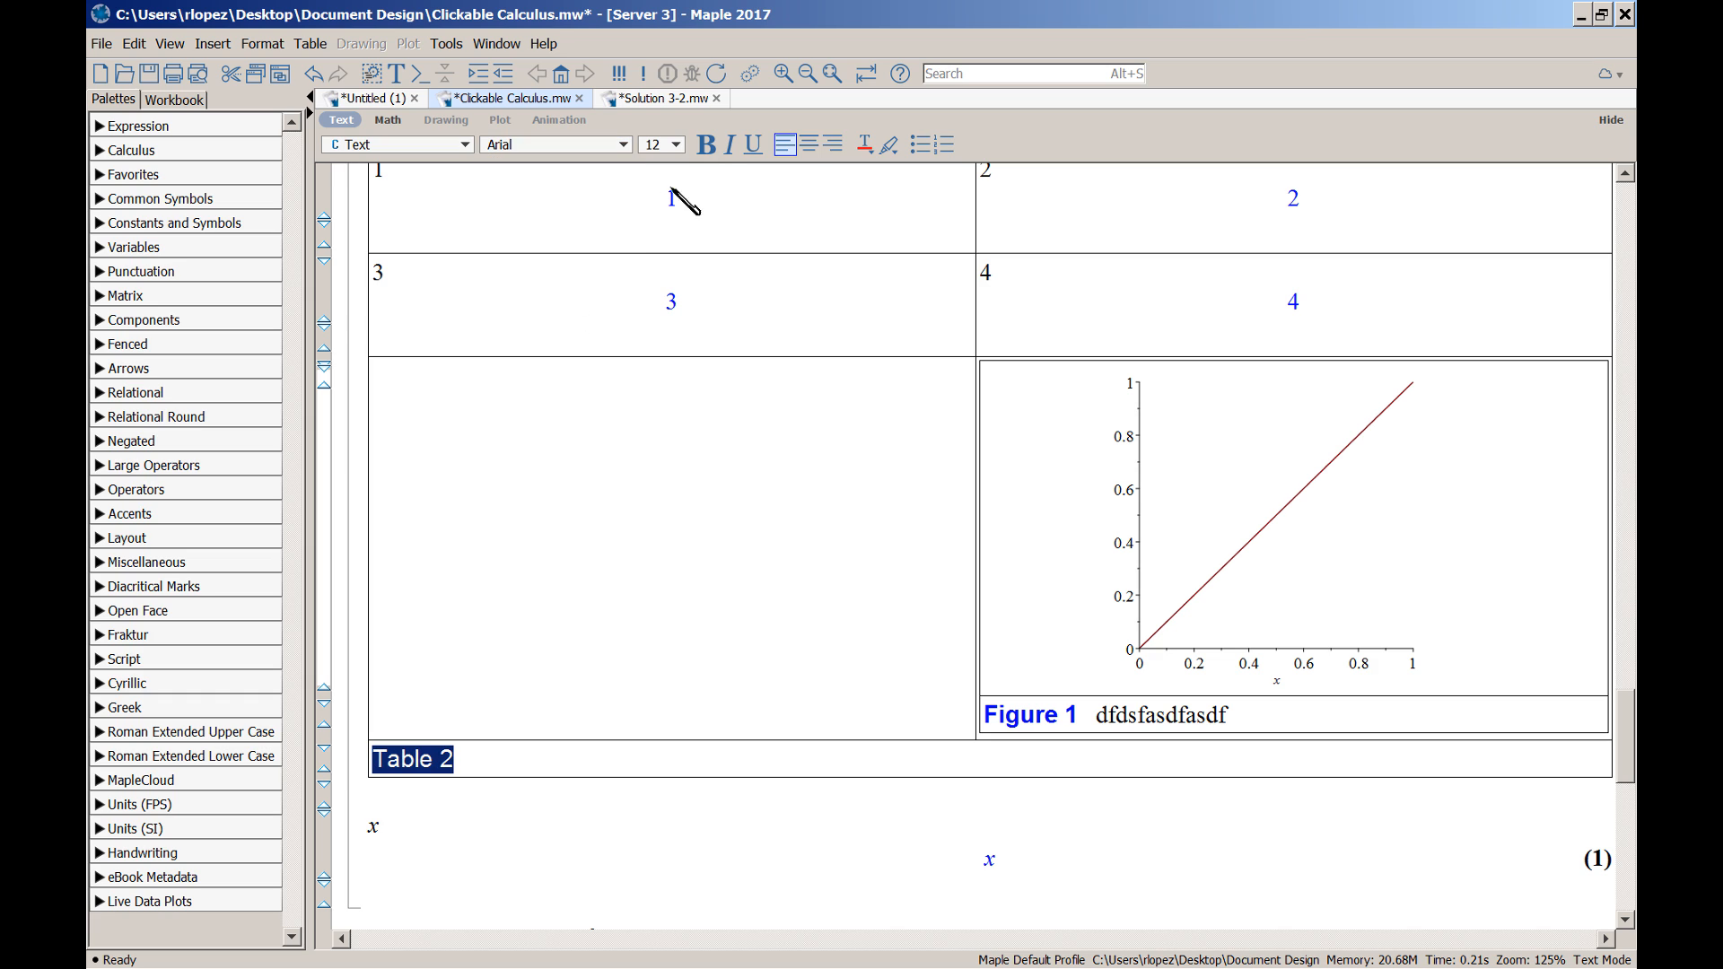
pyautogui.click(707, 144)
pyautogui.click(864, 146)
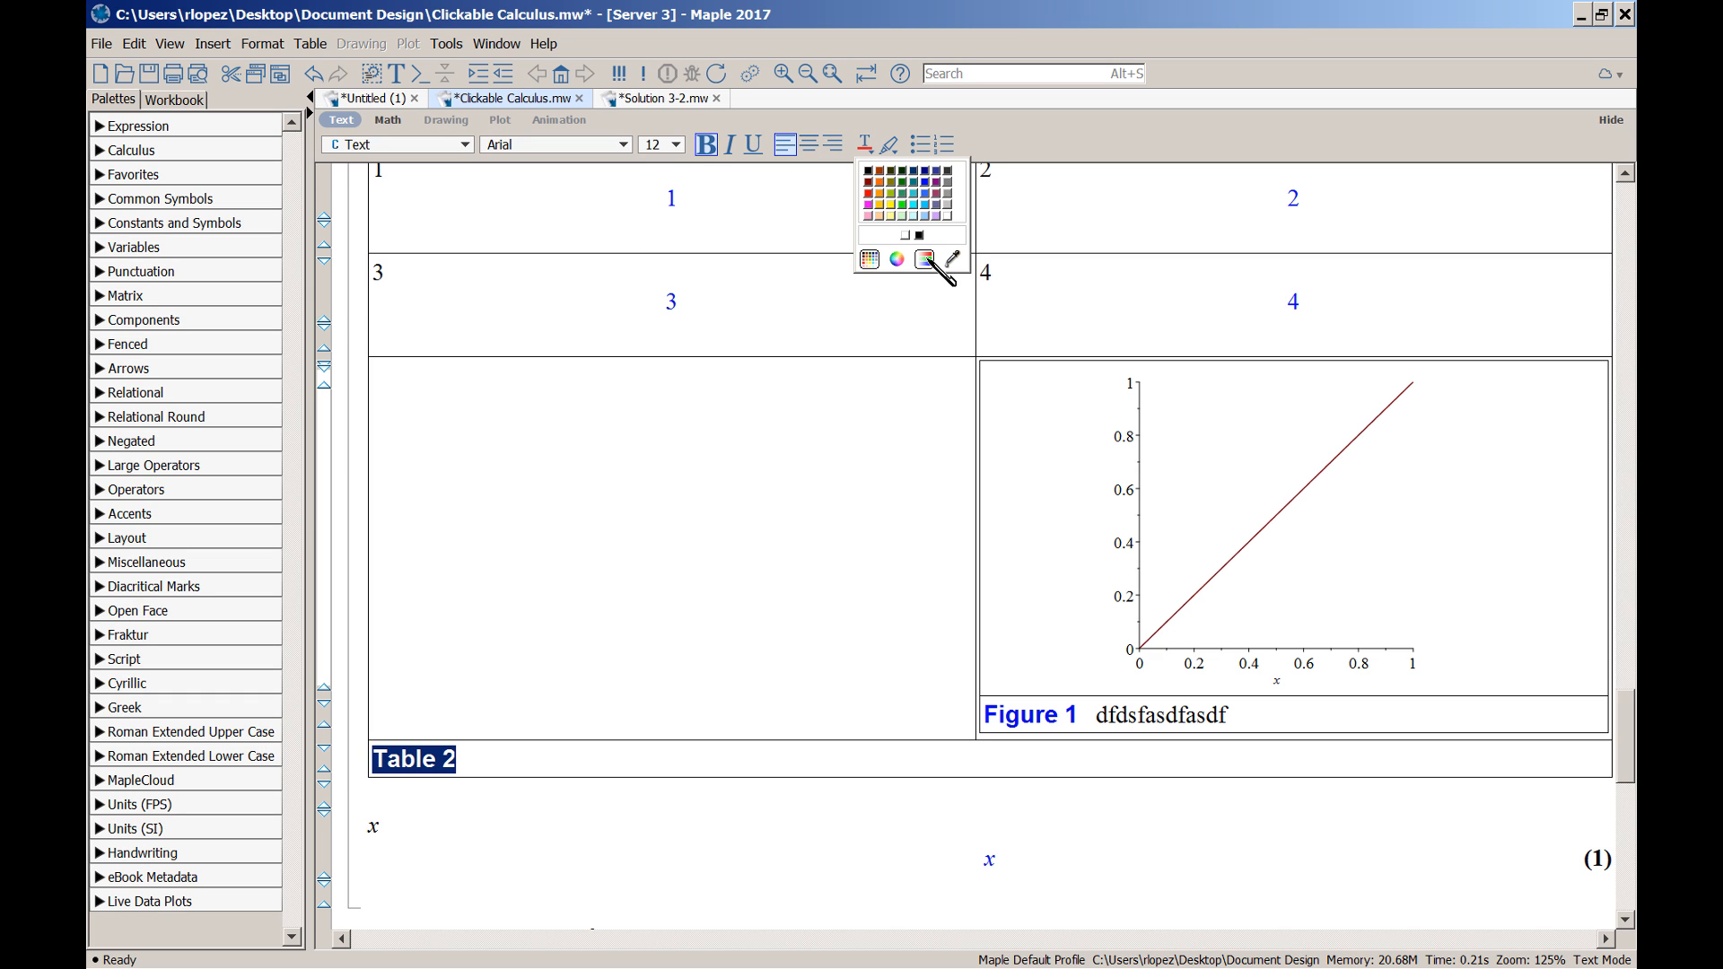
pyautogui.click(925, 259)
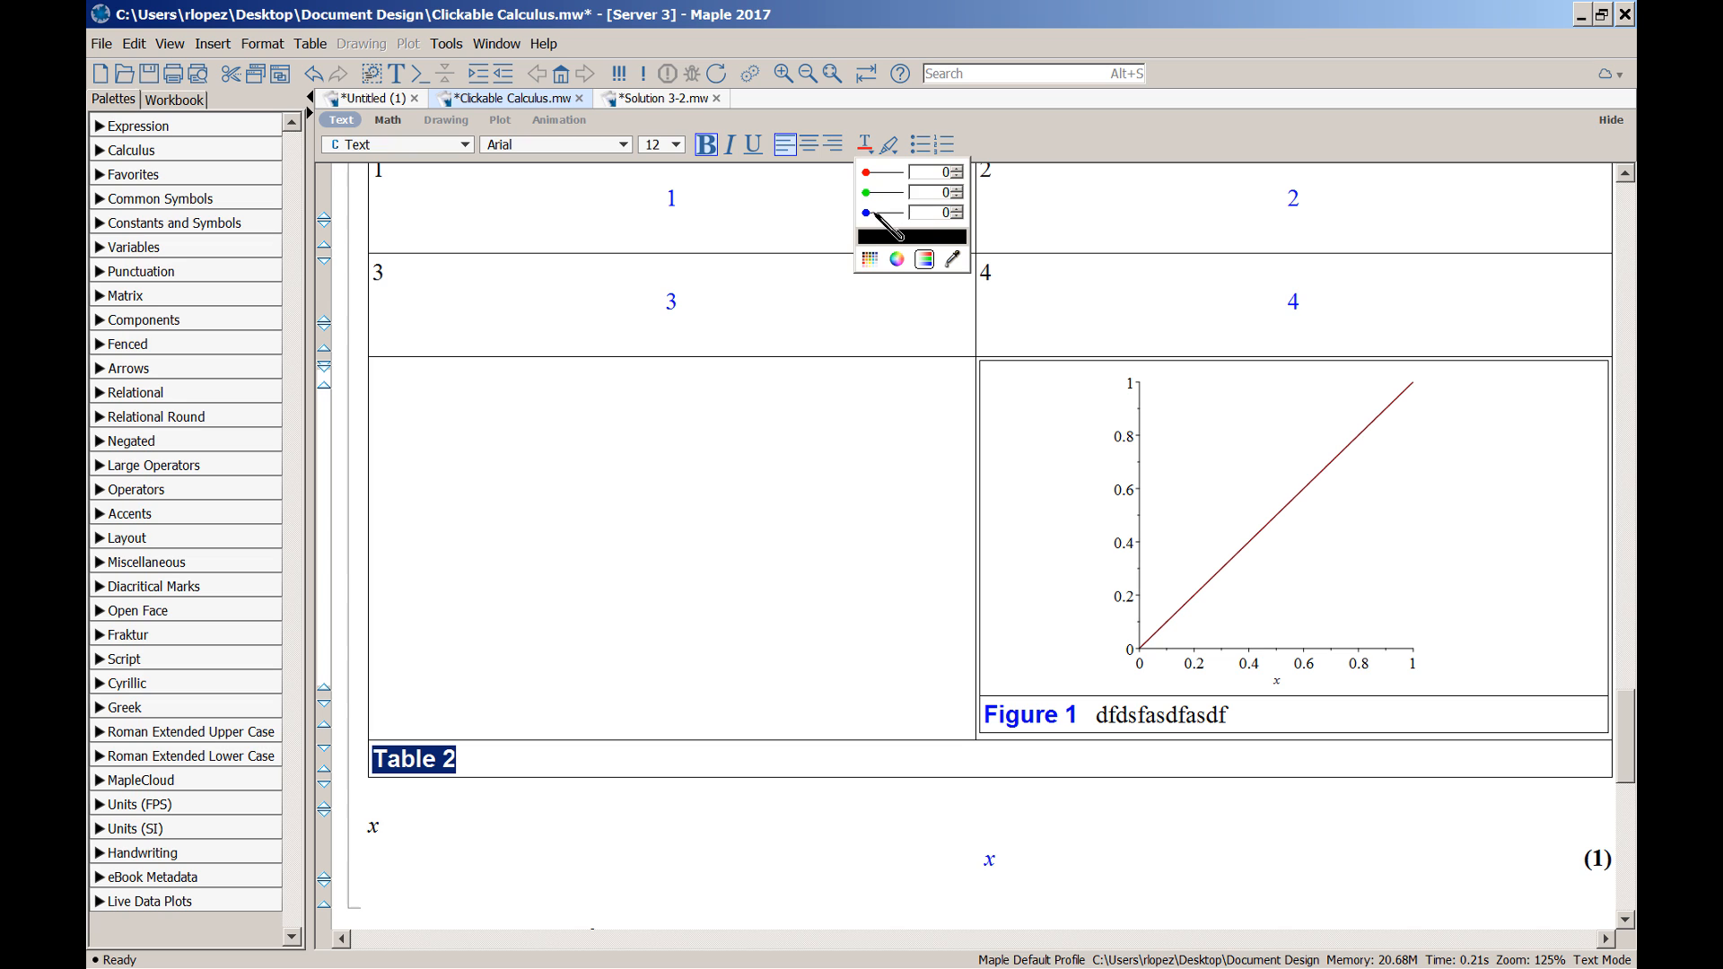
pyautogui.moveTo(866, 213); pyautogui.dragTo(902, 213)
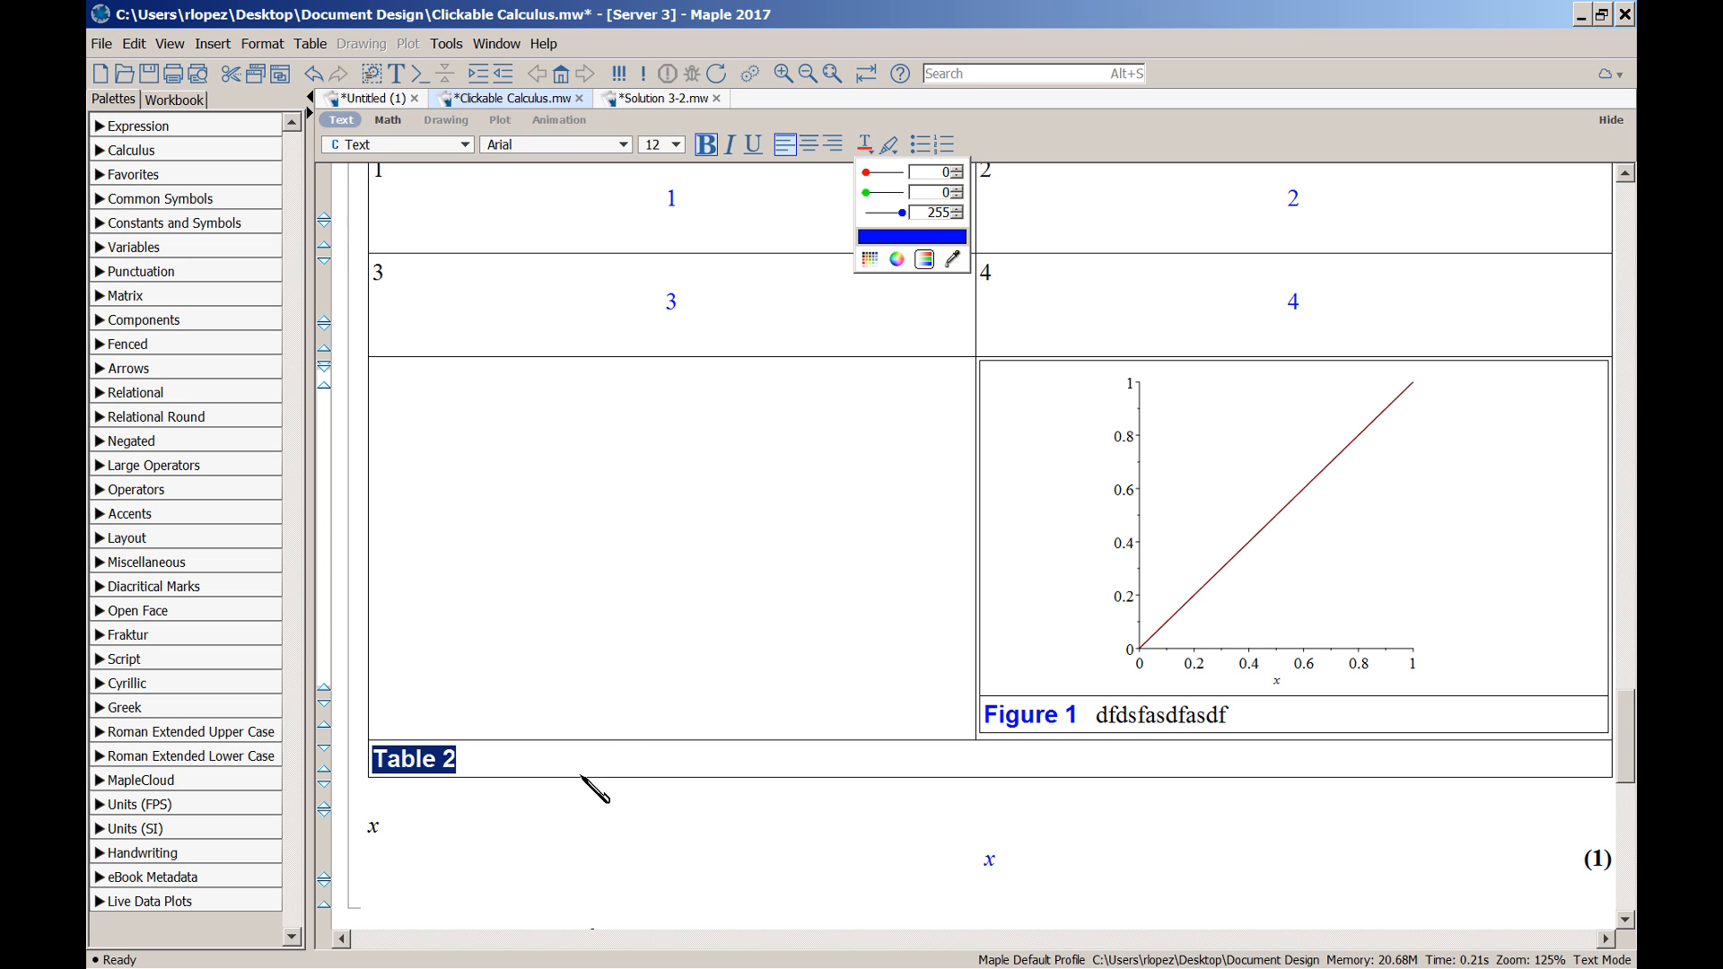
pyautogui.click(583, 819)
# Append the filler text 'wesertertwertwerte9' after the Table 2 caption
pyautogui.click(635, 761)
pyautogui.write('weserte')
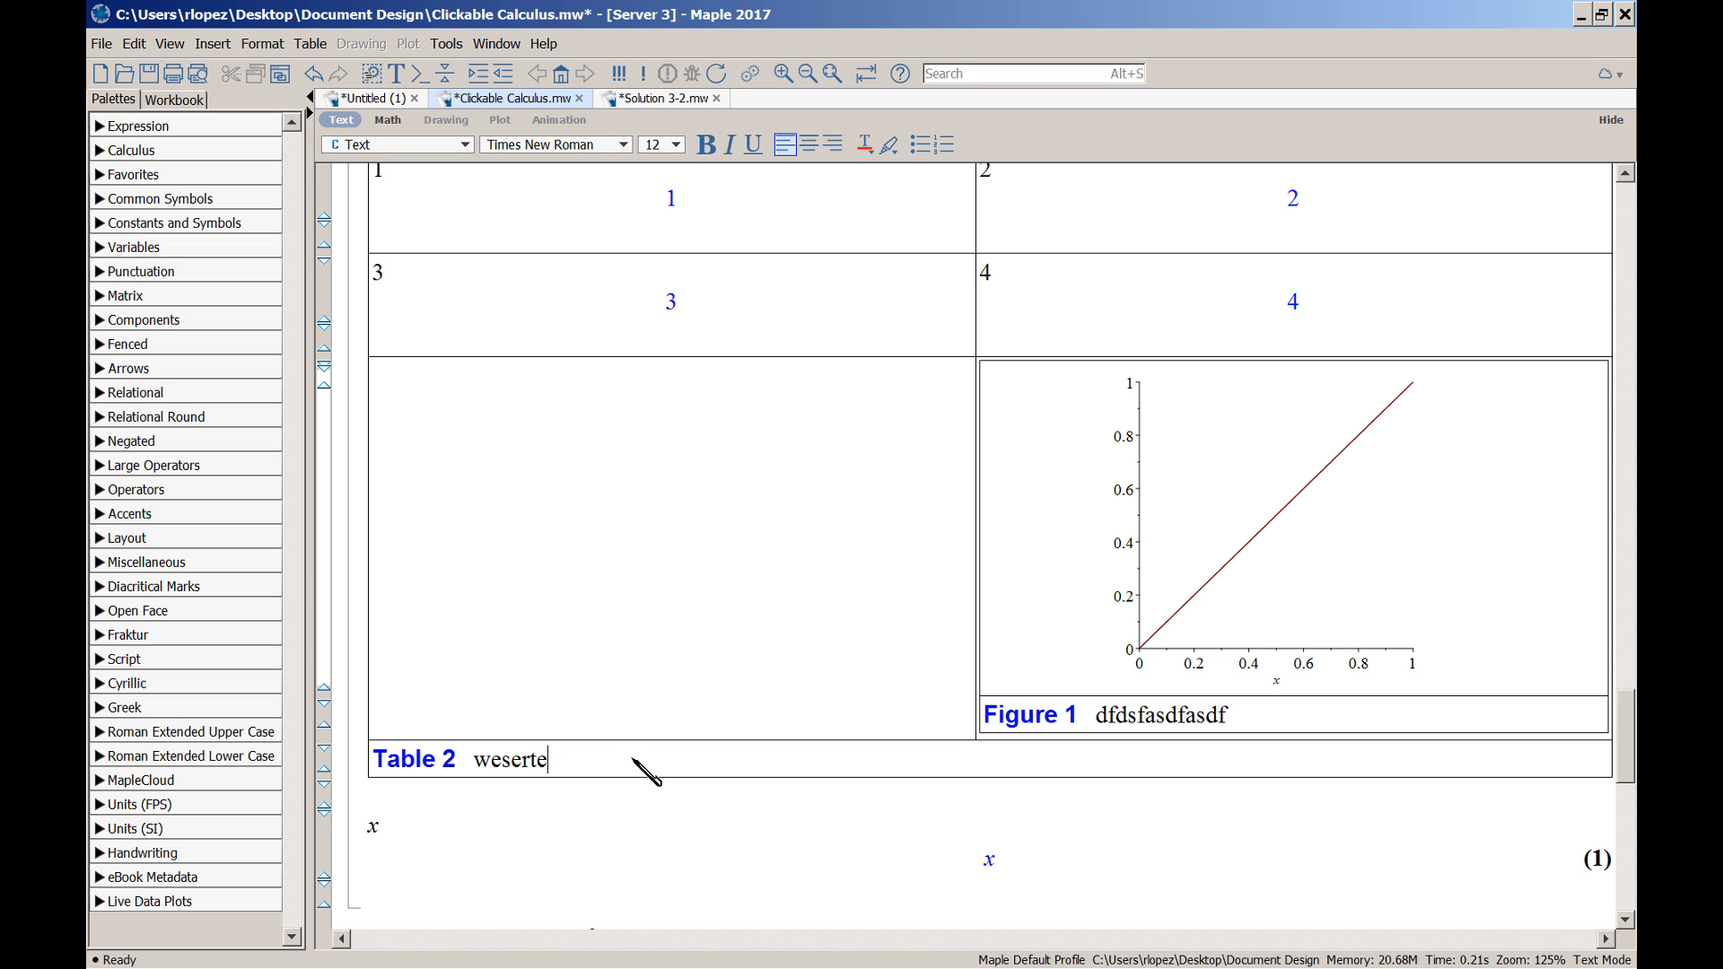
pyautogui.write('rtwertwerte9')
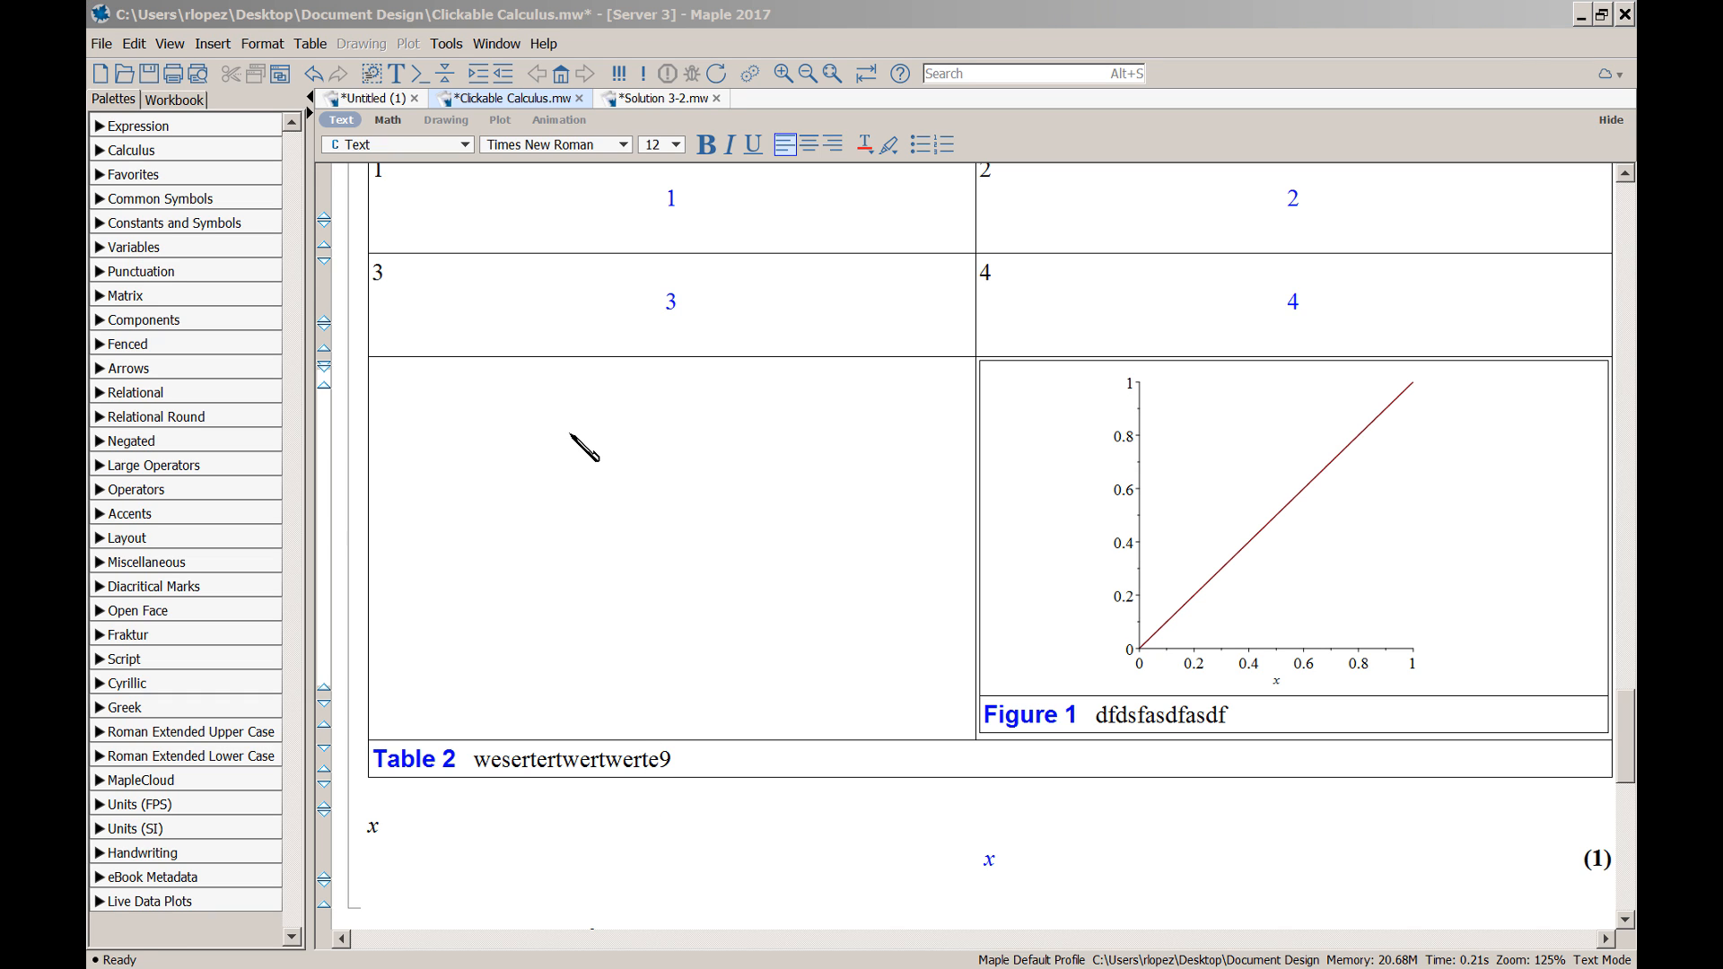
pyautogui.click(312, 44)
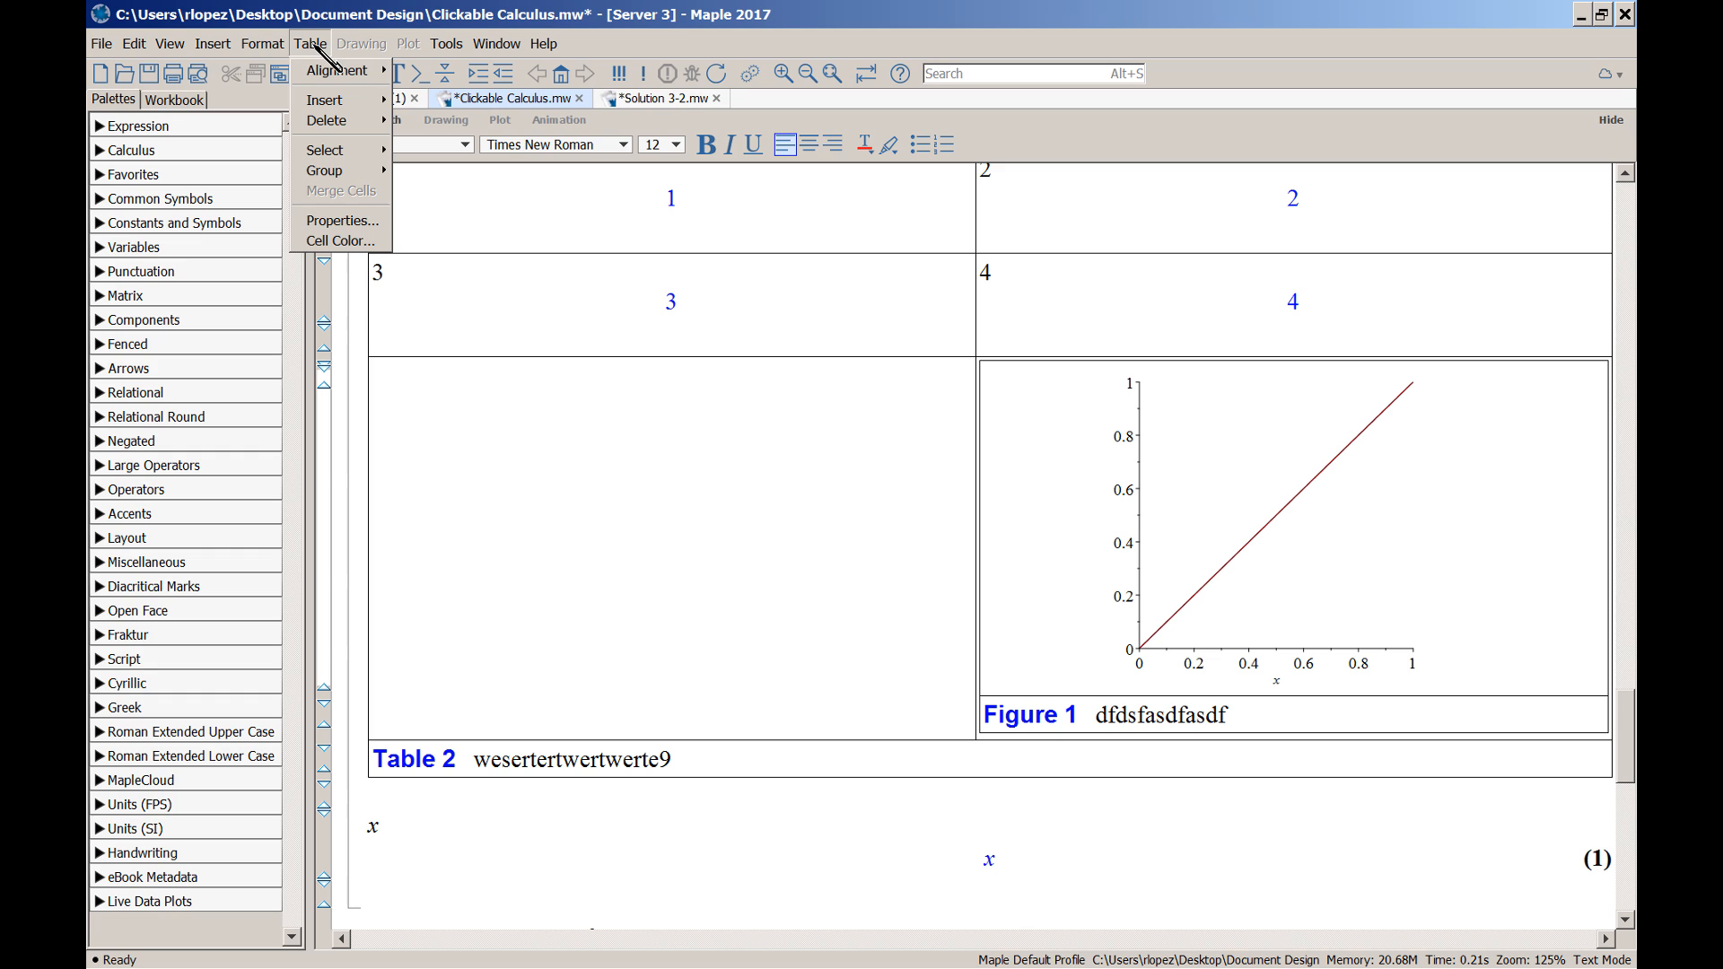
# Left-align the contents of the table's left column
pyautogui.moveTo(336, 73)
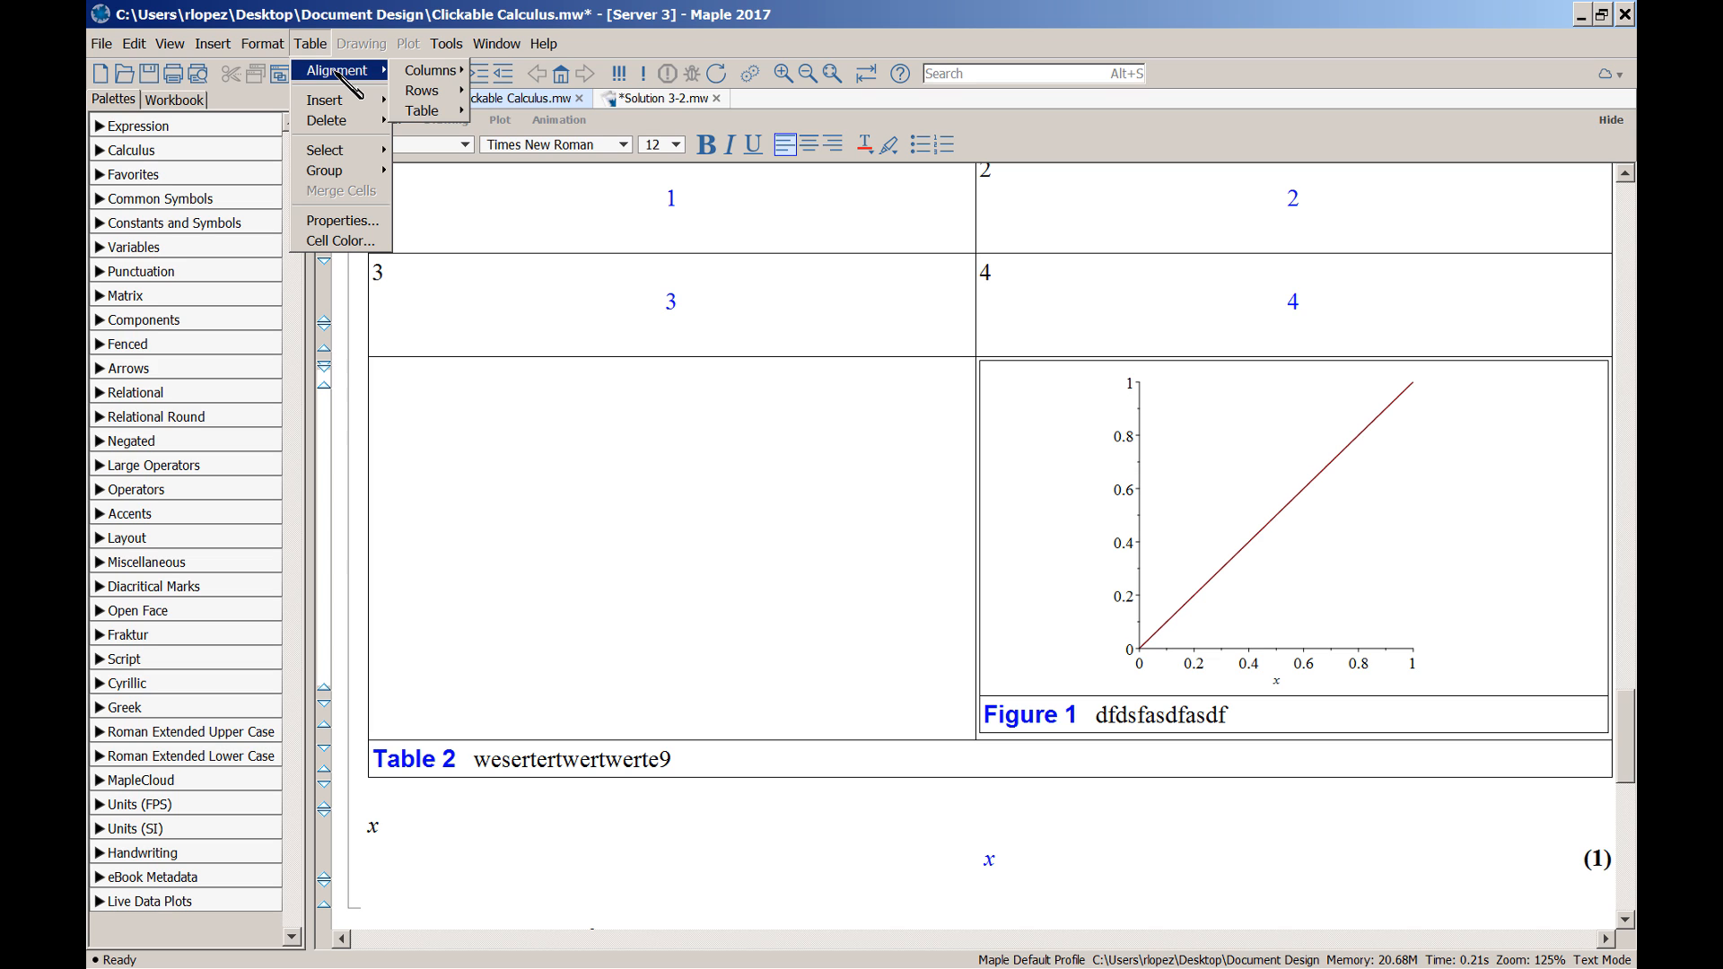
pyautogui.moveTo(449, 114)
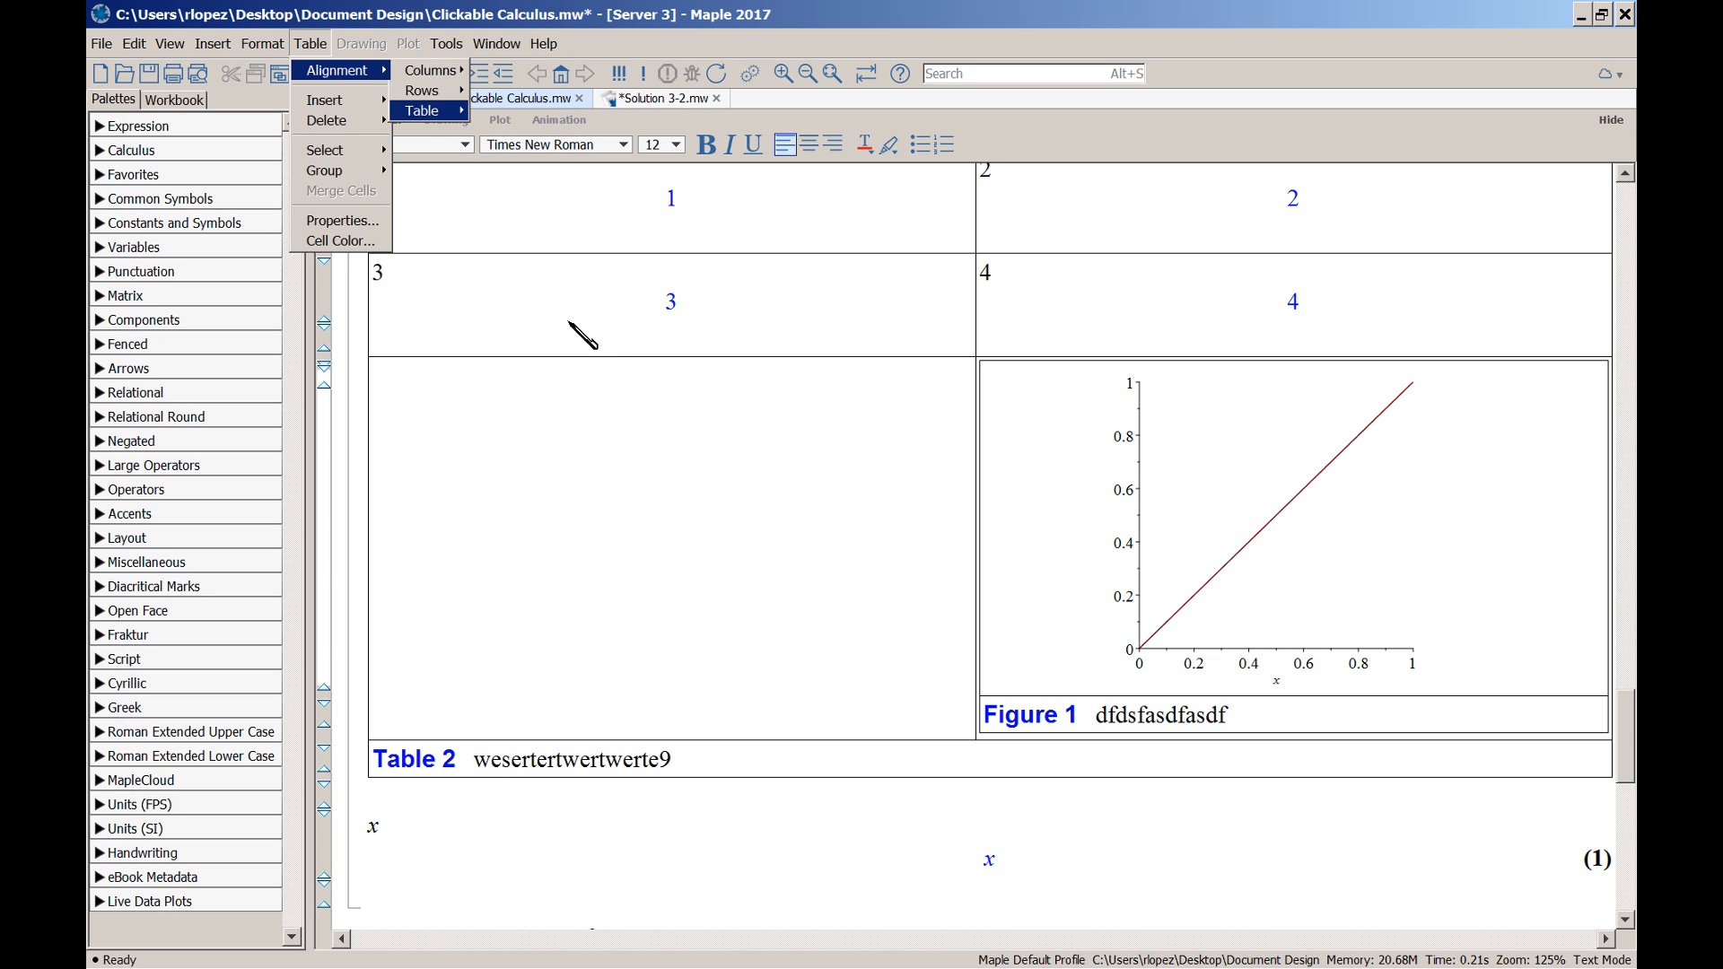
pyautogui.click(615, 315)
pyautogui.scroll(1, 679, 462)
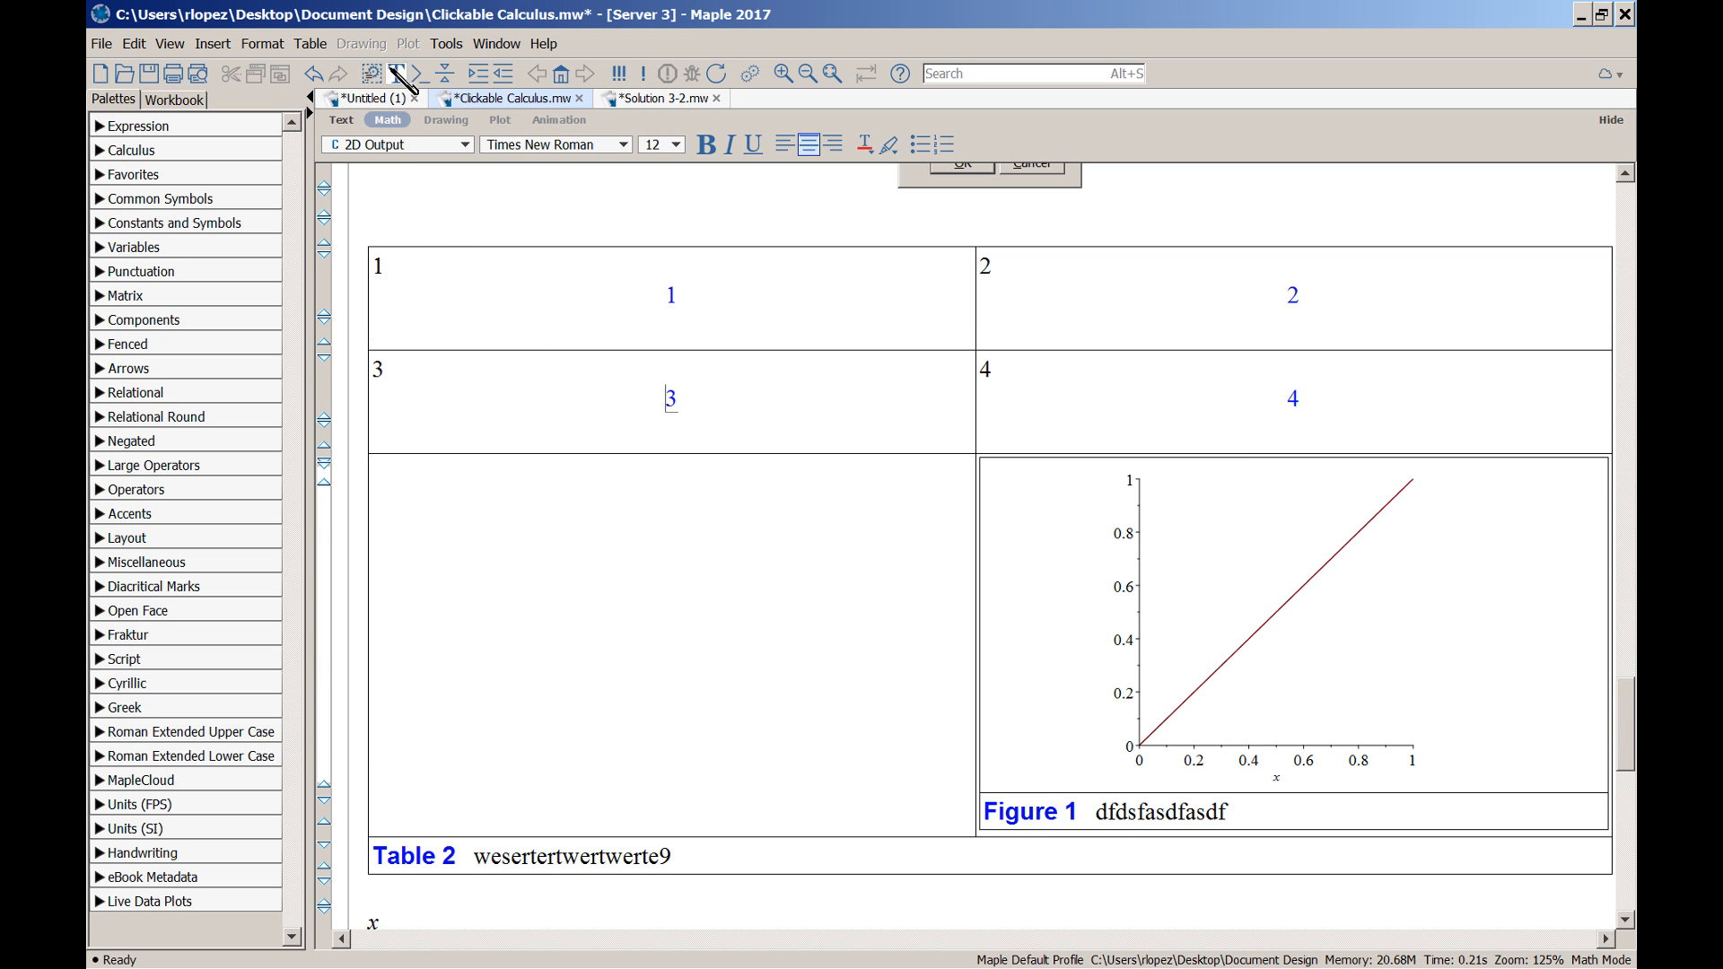
pyautogui.click(314, 47)
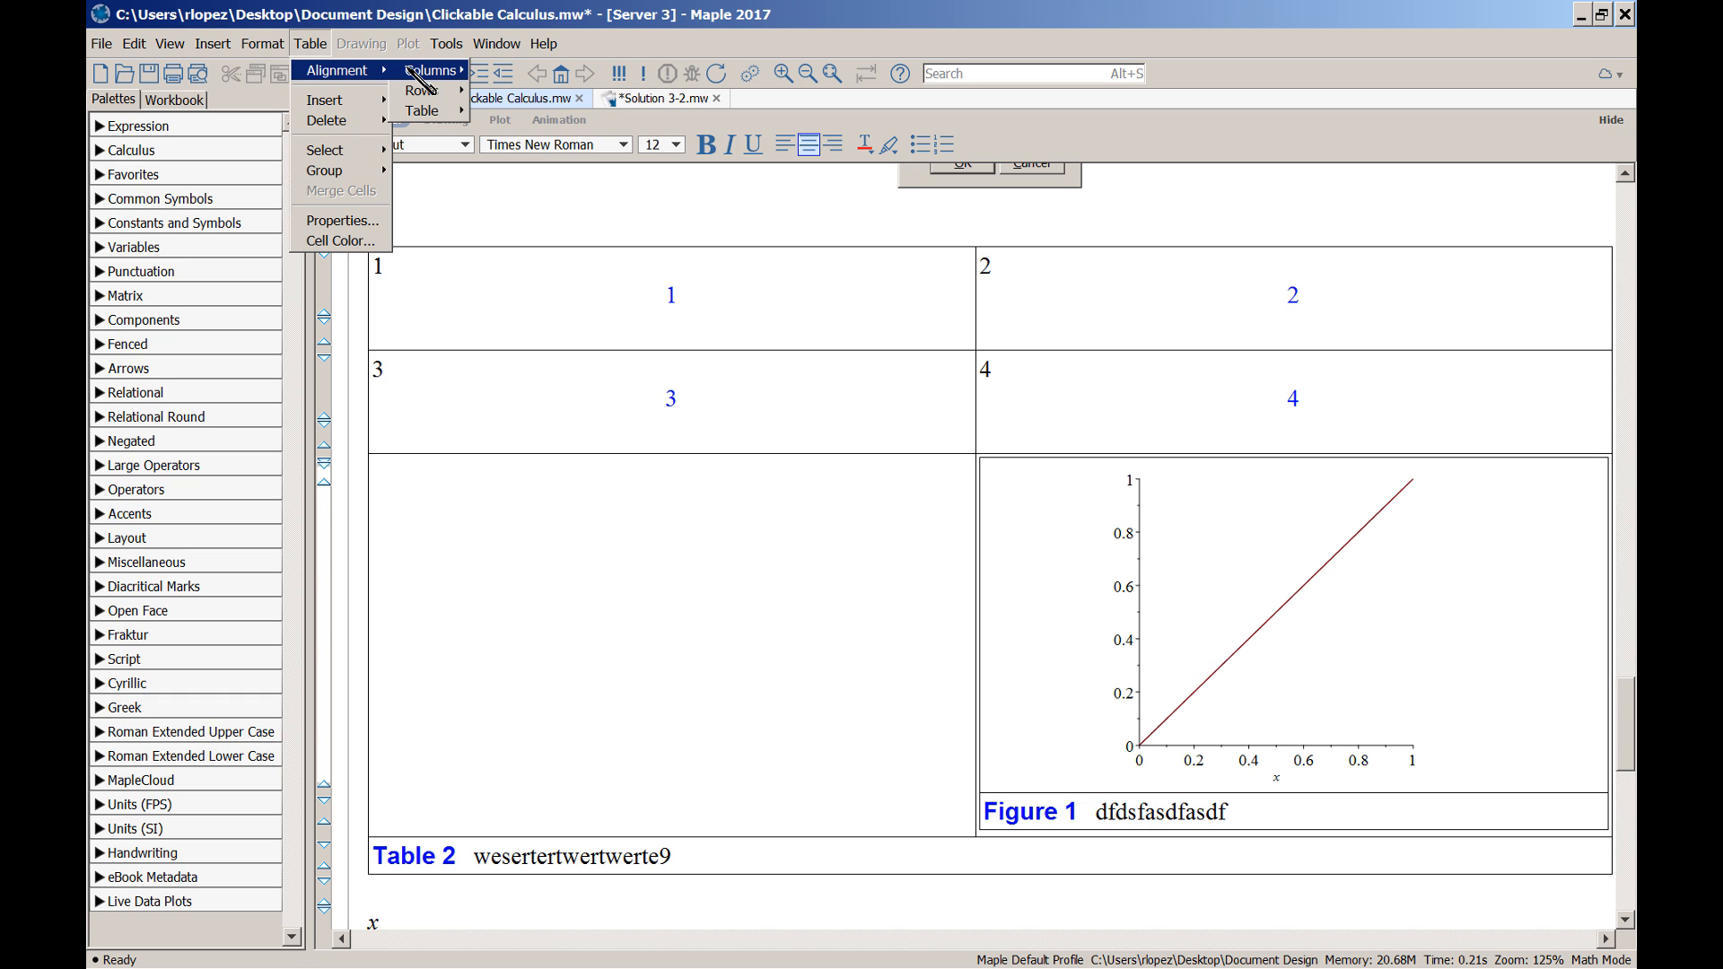
pyautogui.moveTo(439, 72)
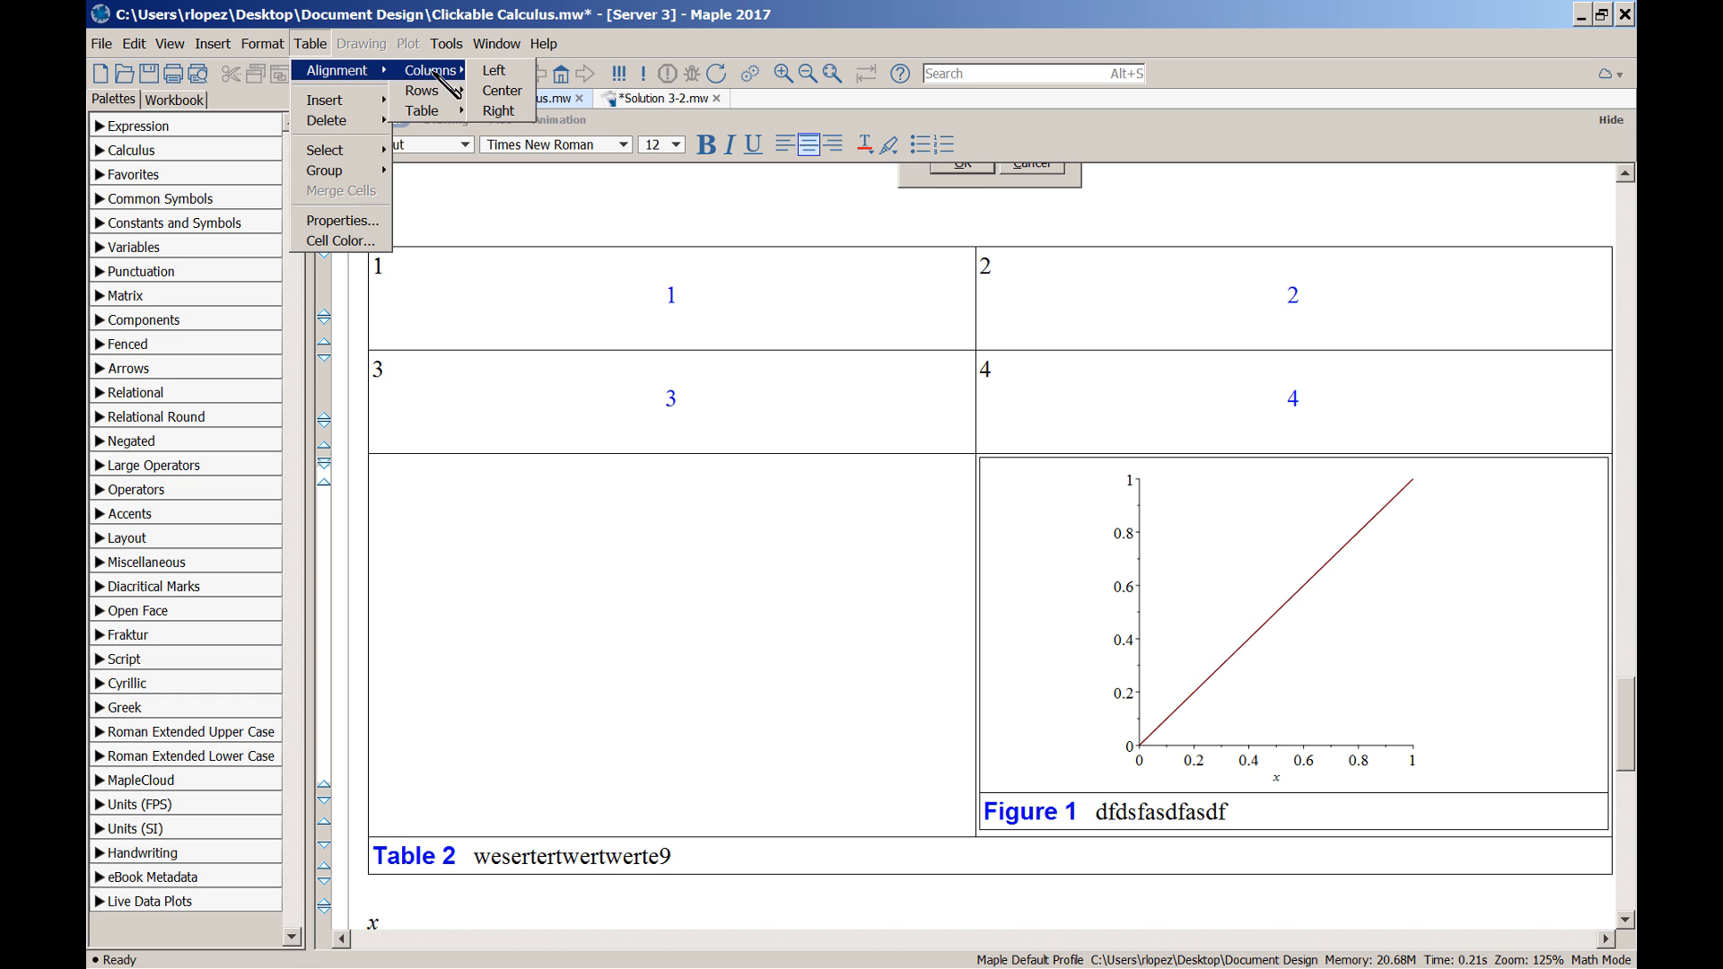
pyautogui.click(495, 72)
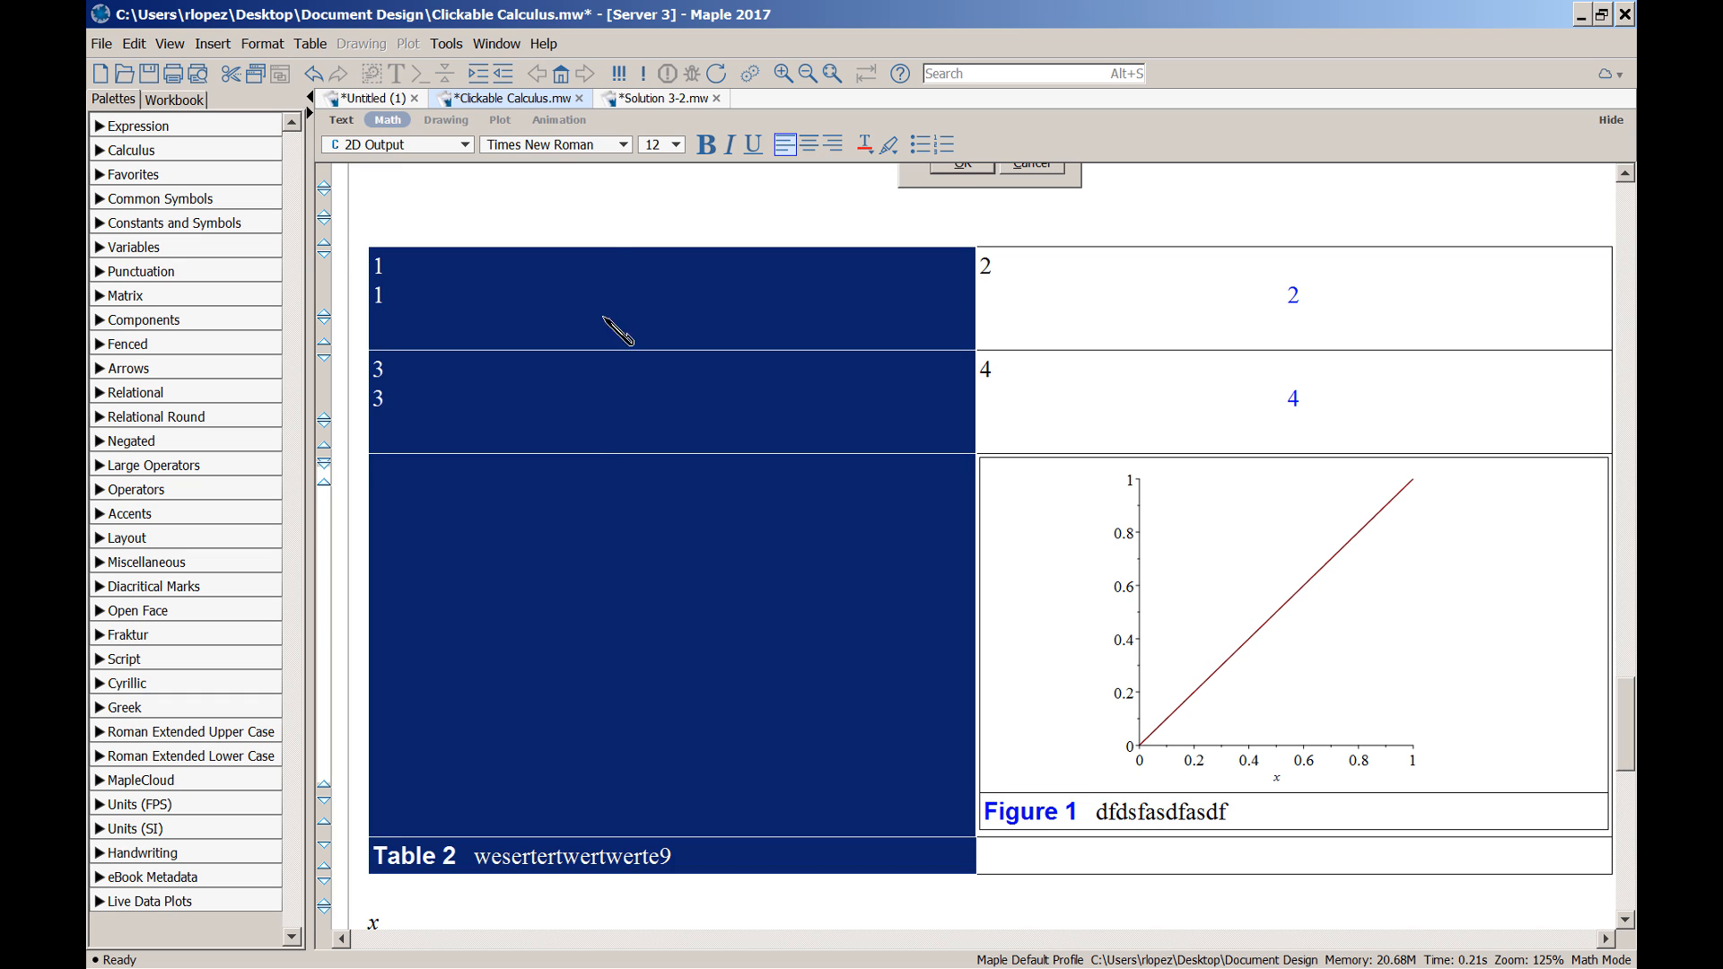
pyautogui.click(588, 409)
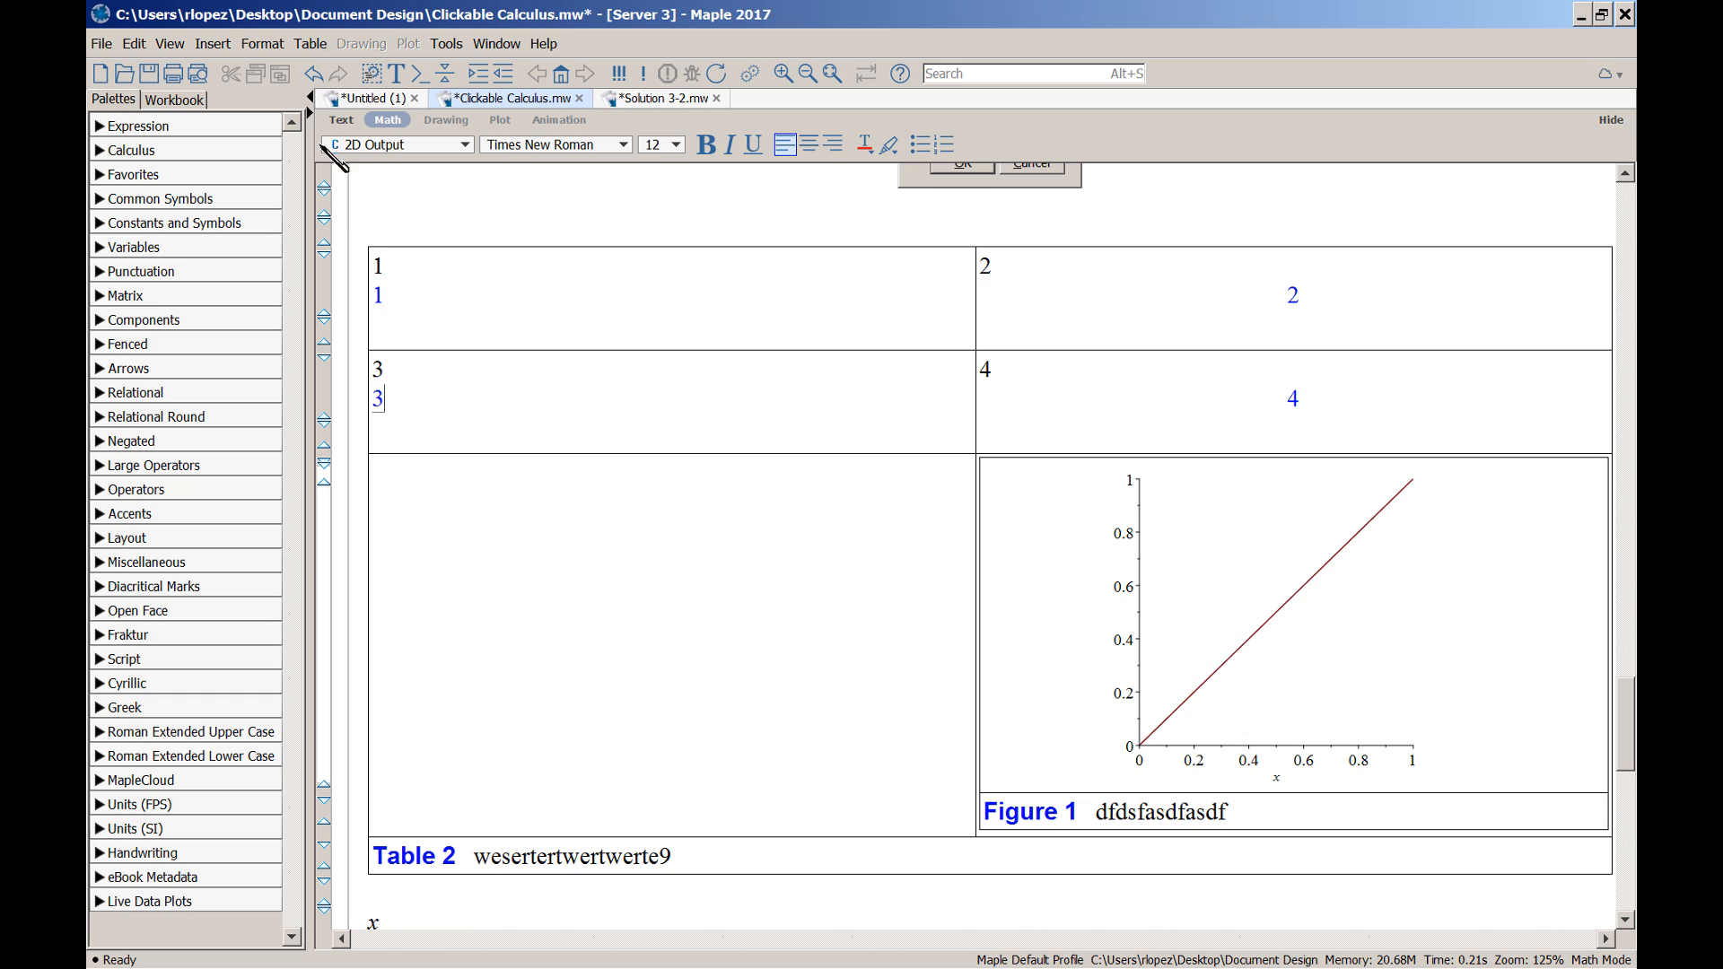
# Set the row holding 3 and 4 to Top vertical alignment
pyautogui.click(319, 50)
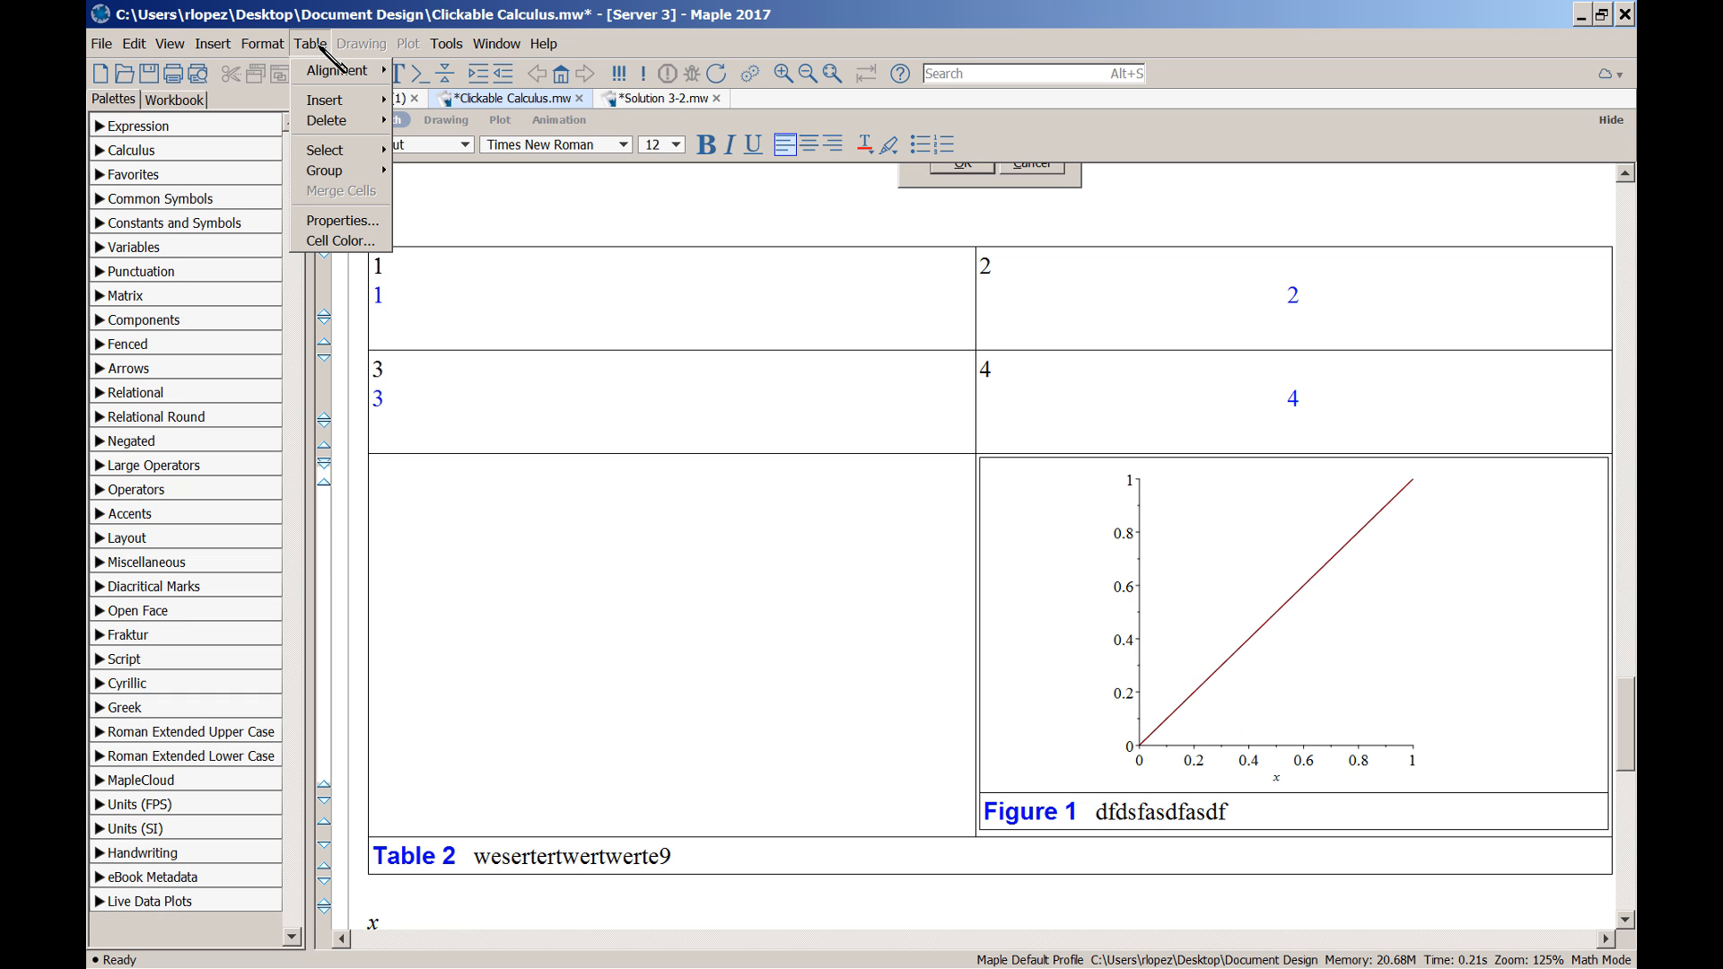
pyautogui.moveTo(352, 77)
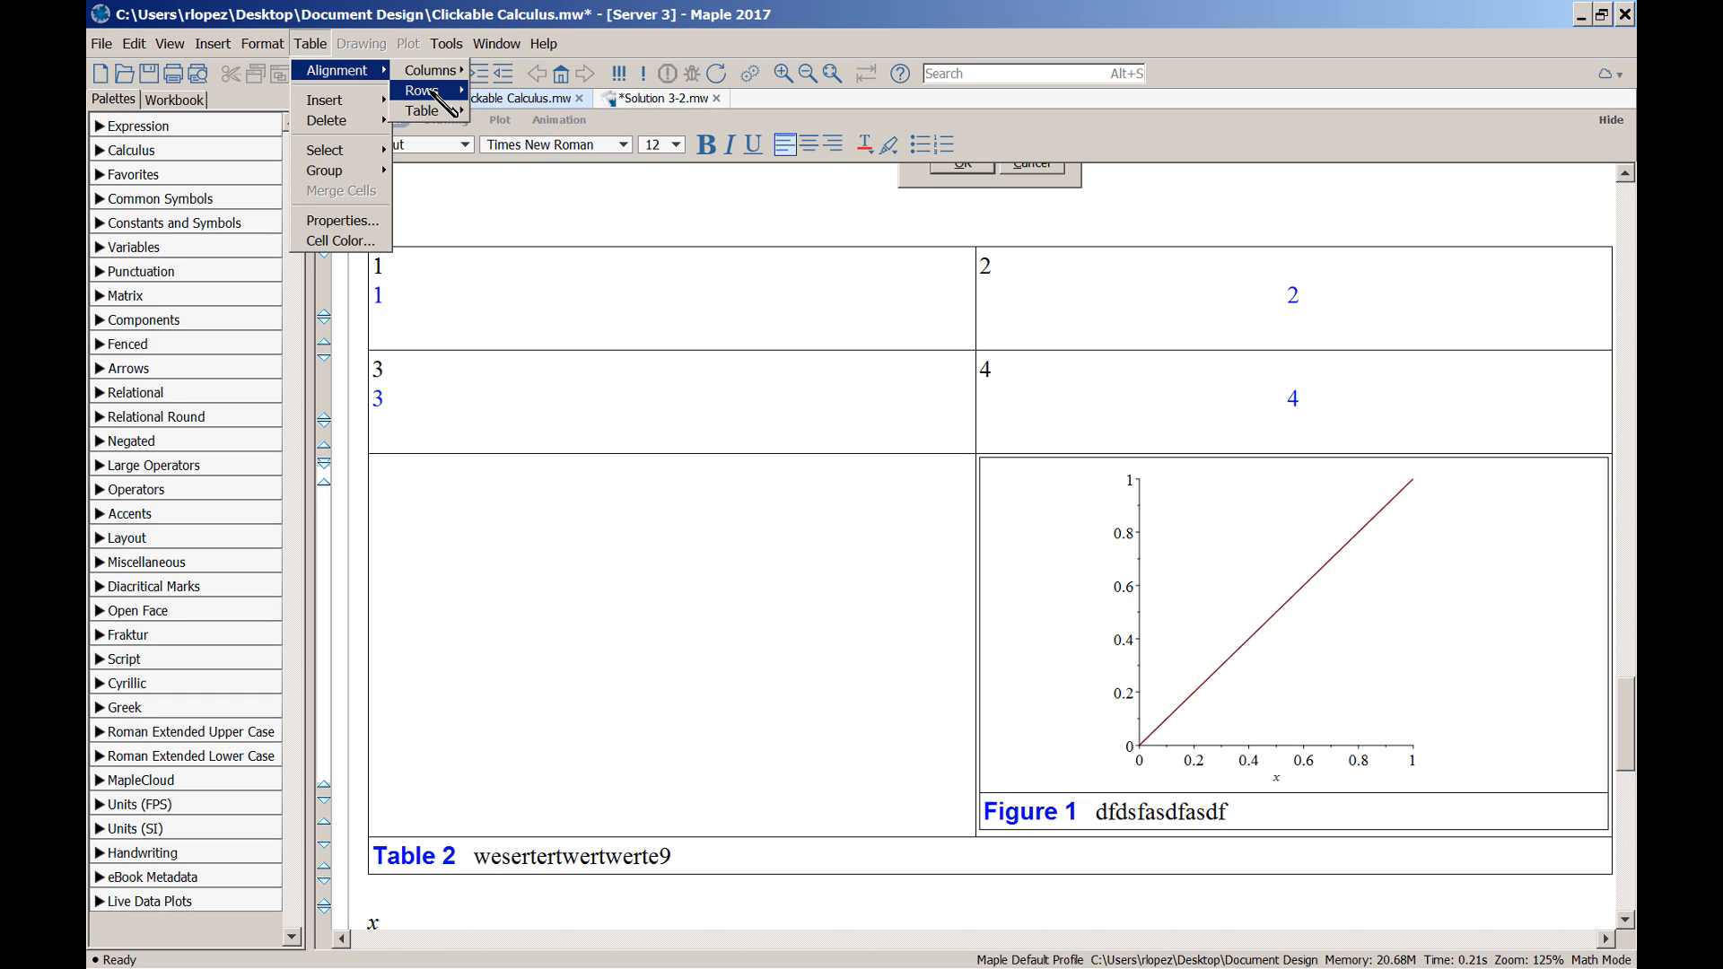
pyautogui.moveTo(434, 93)
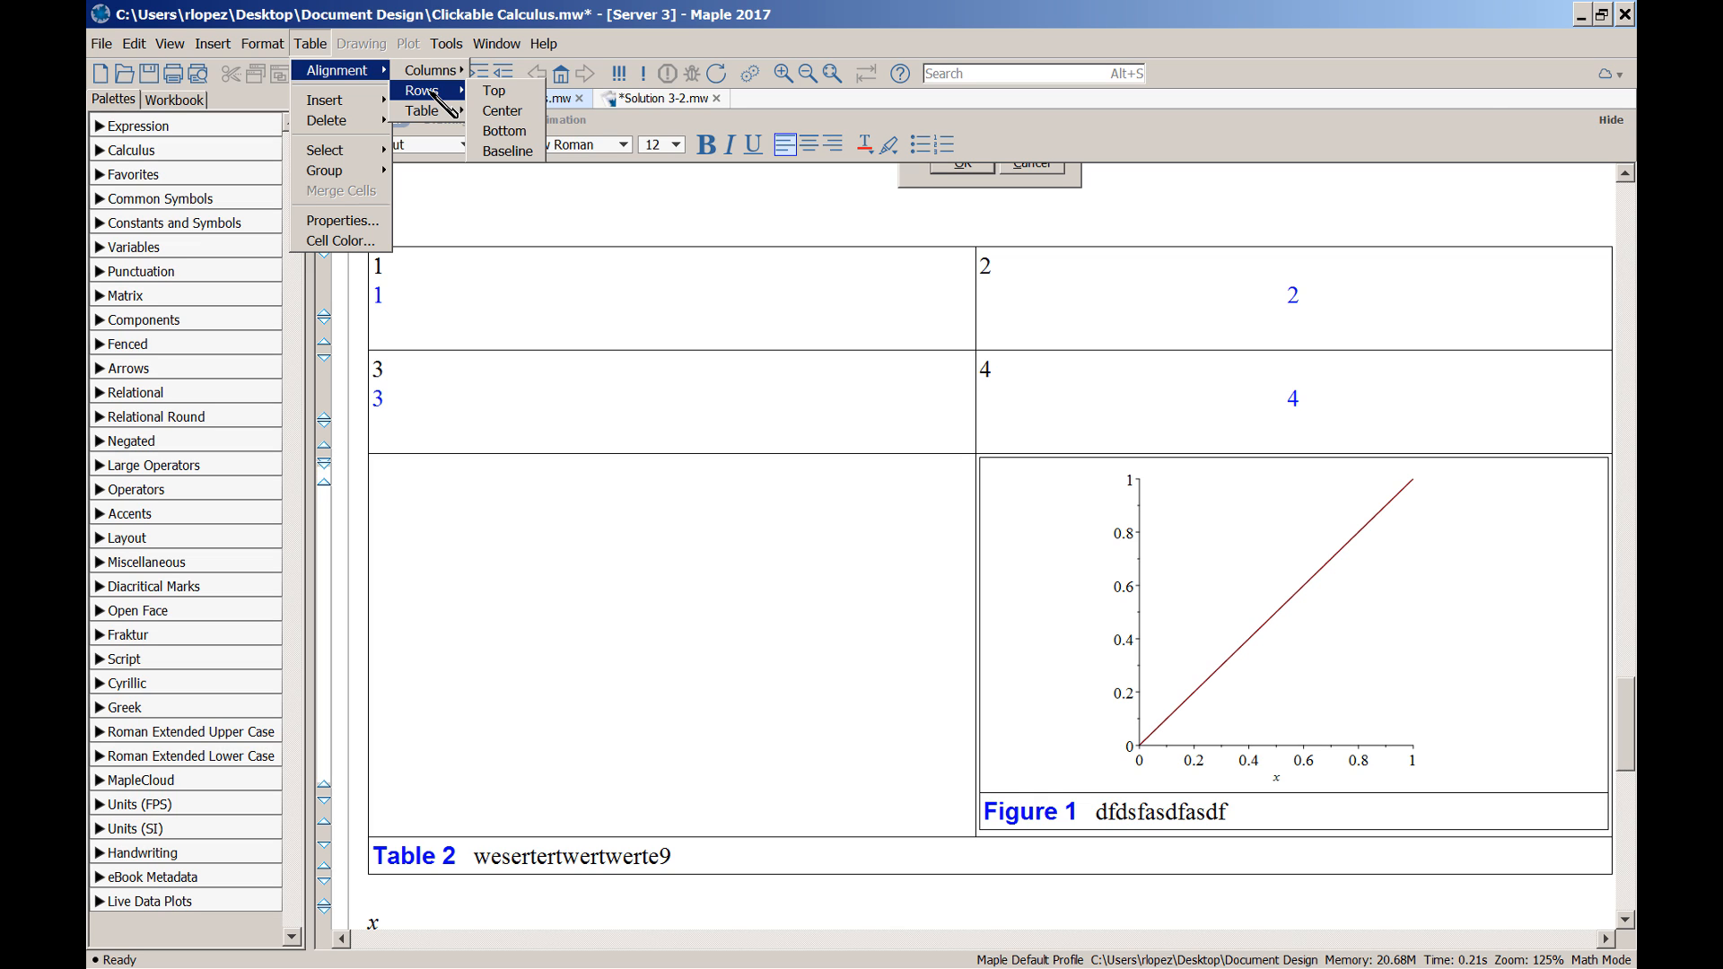
pyautogui.click(494, 91)
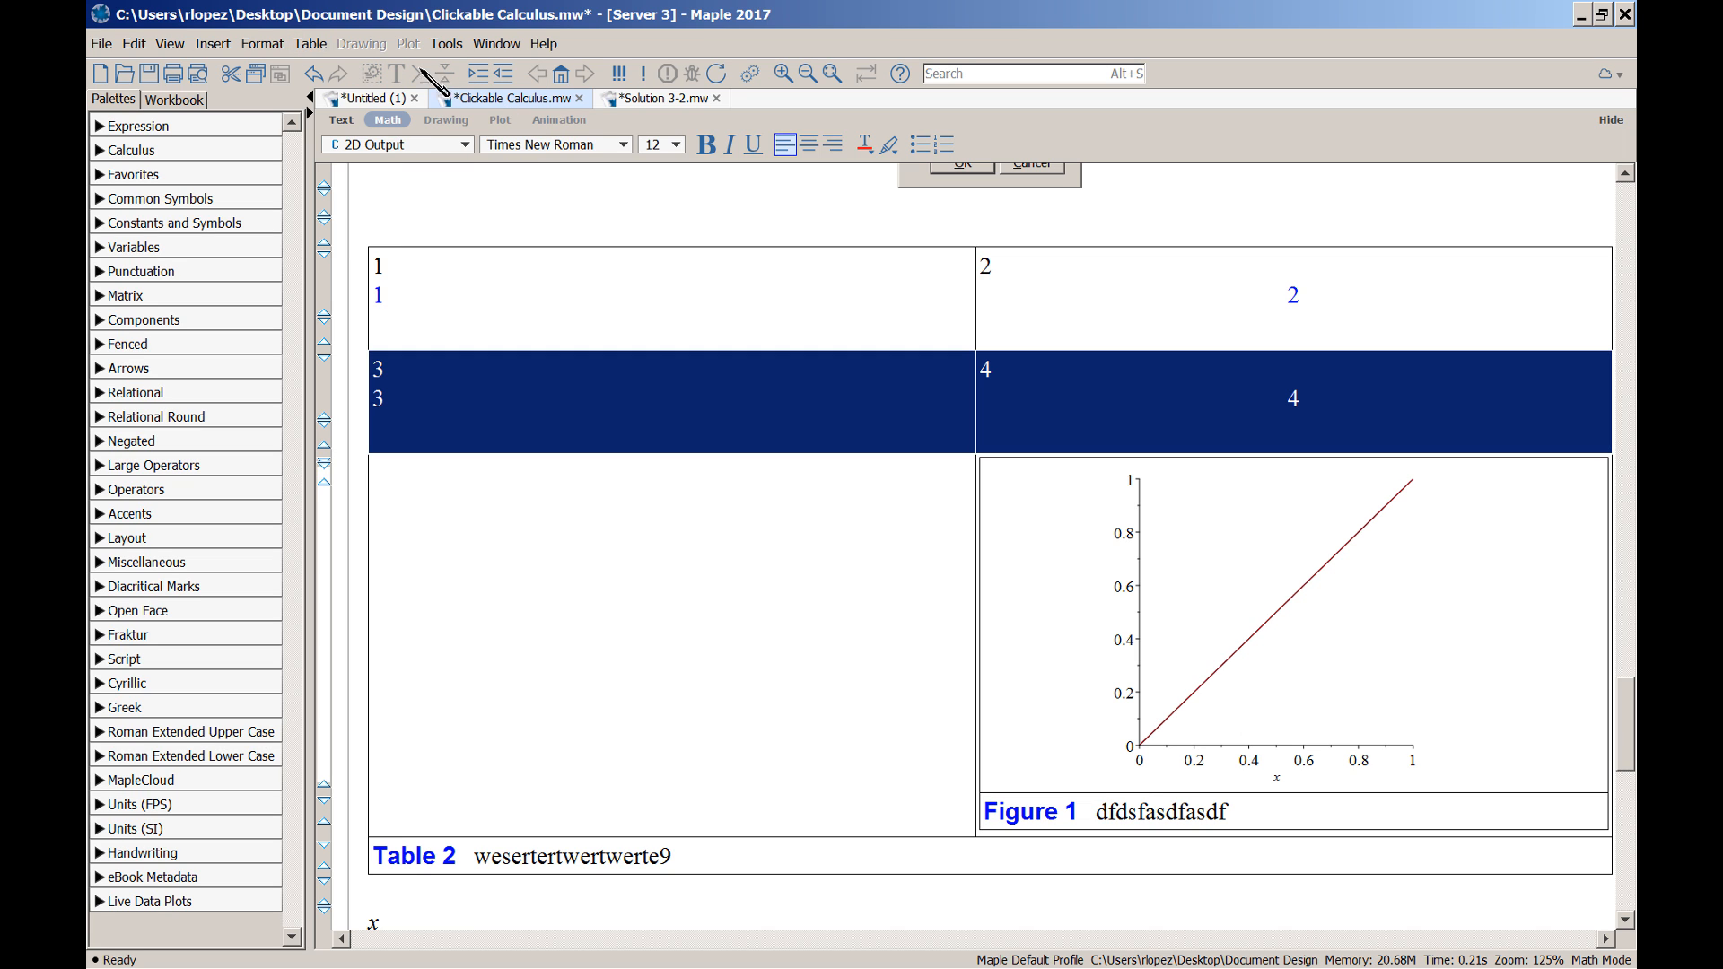
# Set the row holding 3 and 4 to Bottom vertical alignment
pyautogui.click(310, 43)
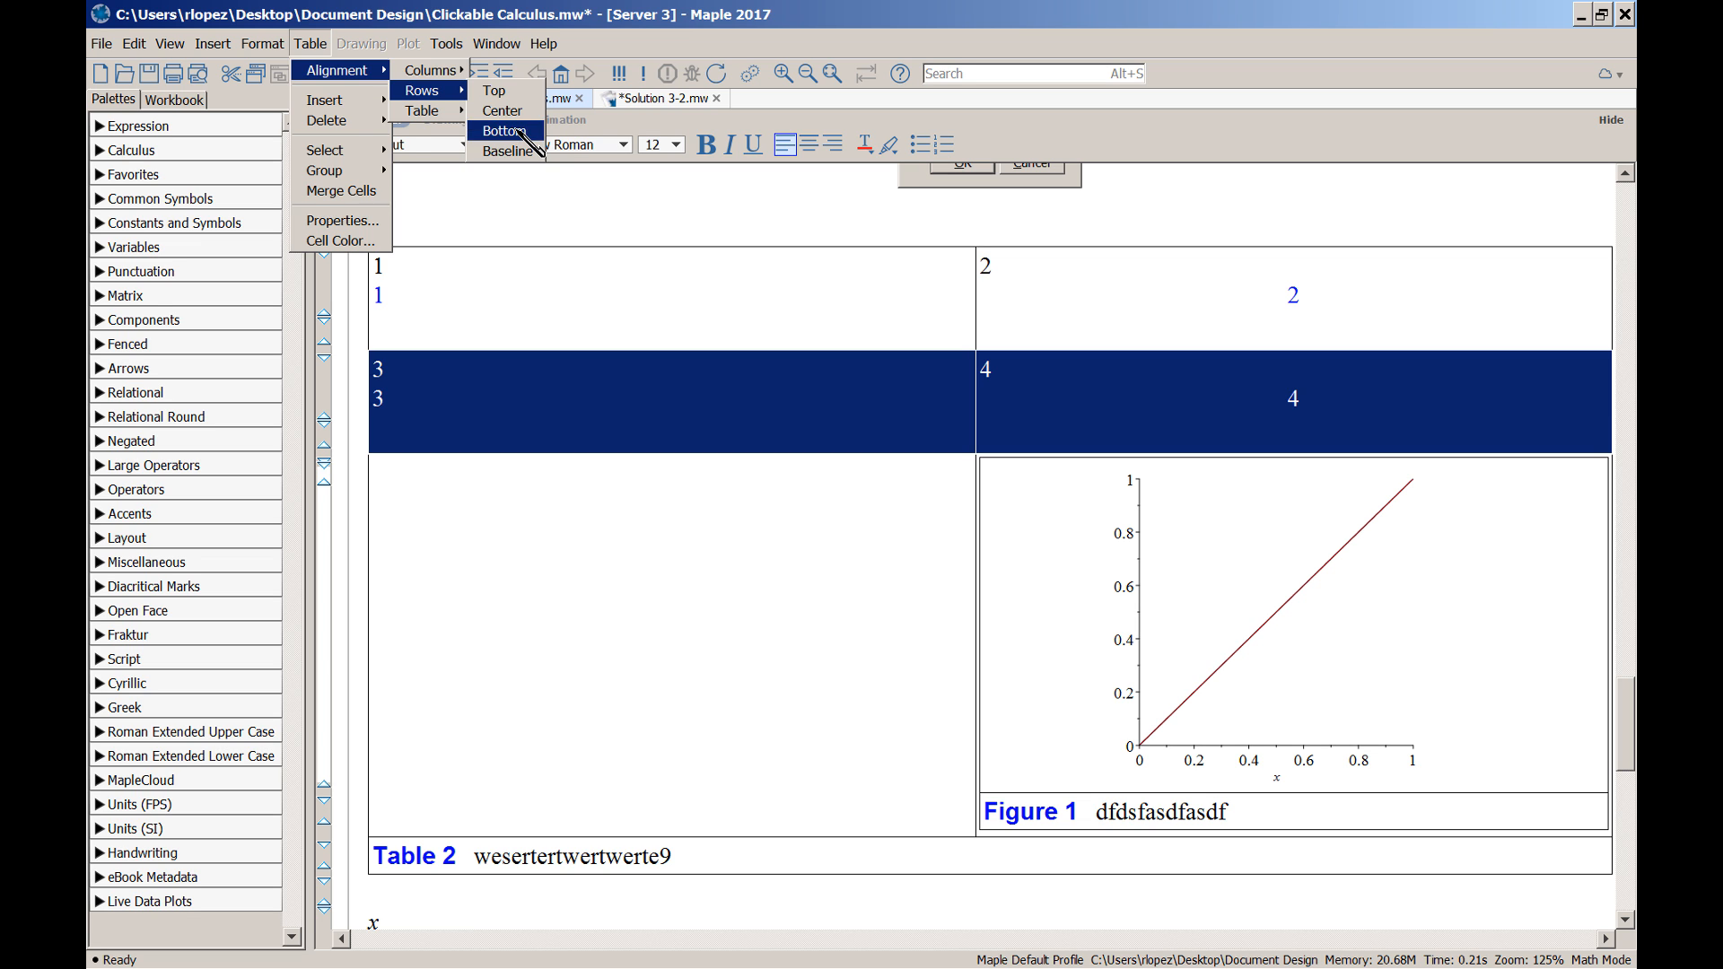
pyautogui.click(529, 133)
pyautogui.scroll(-4, 654, 435)
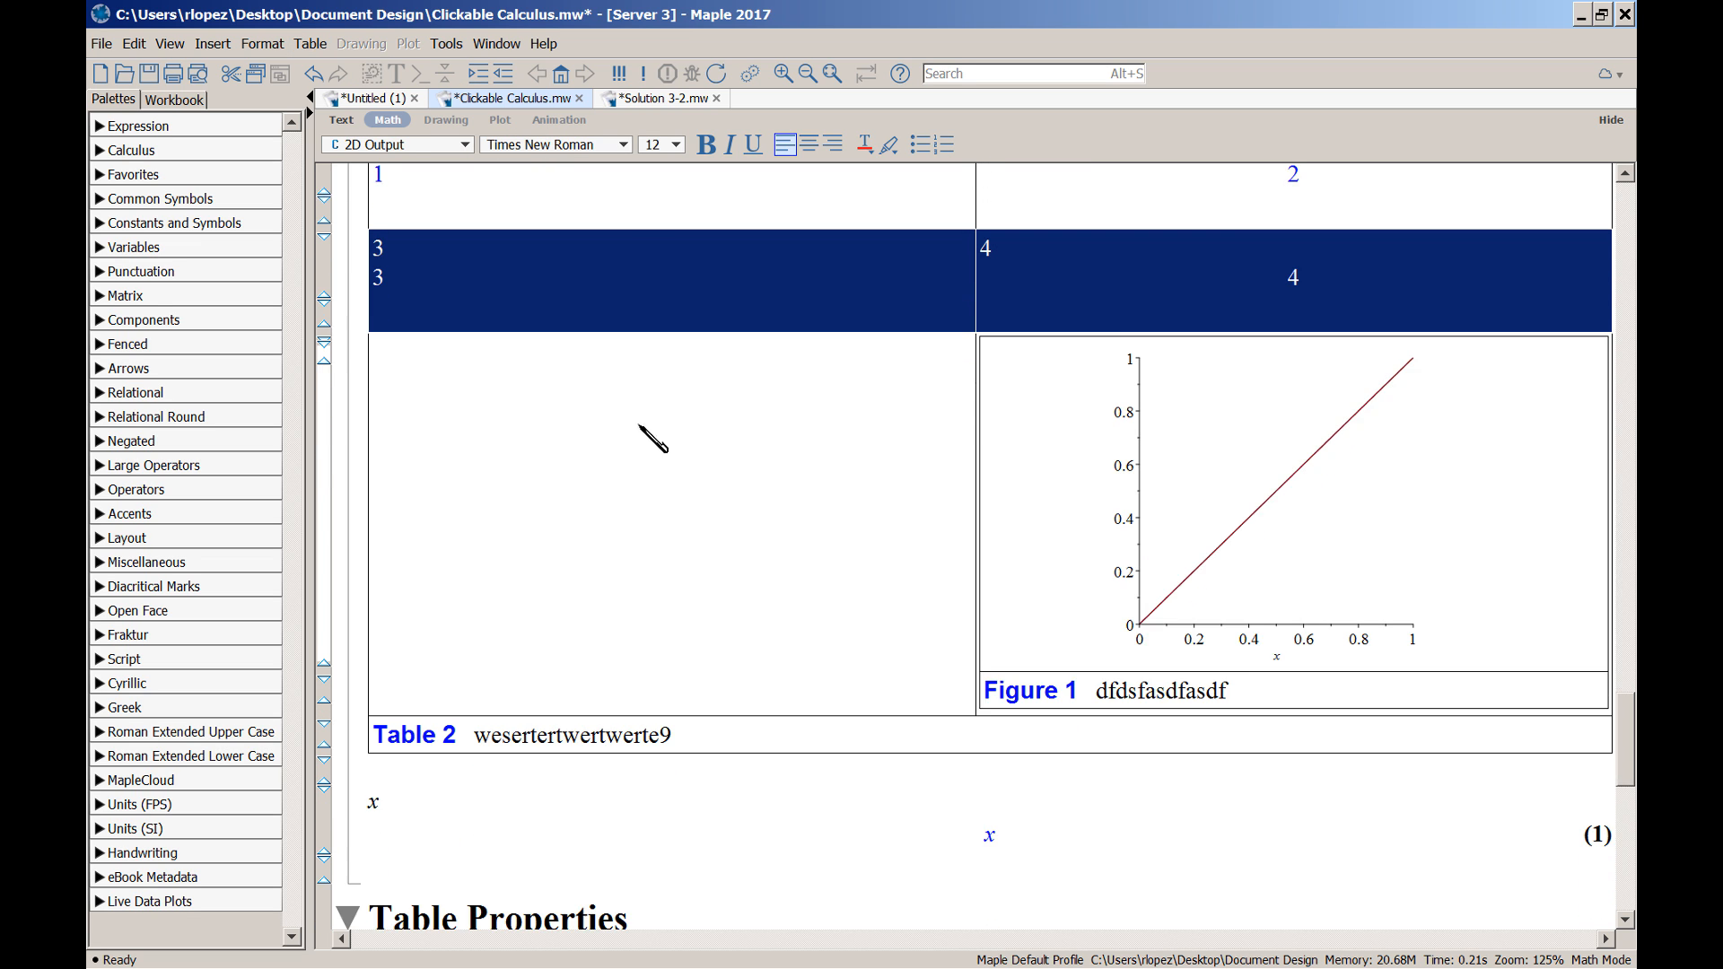
pyautogui.scroll(2, 664, 444)
# Delete the stray empty math line under 3
pyautogui.click(664, 364)
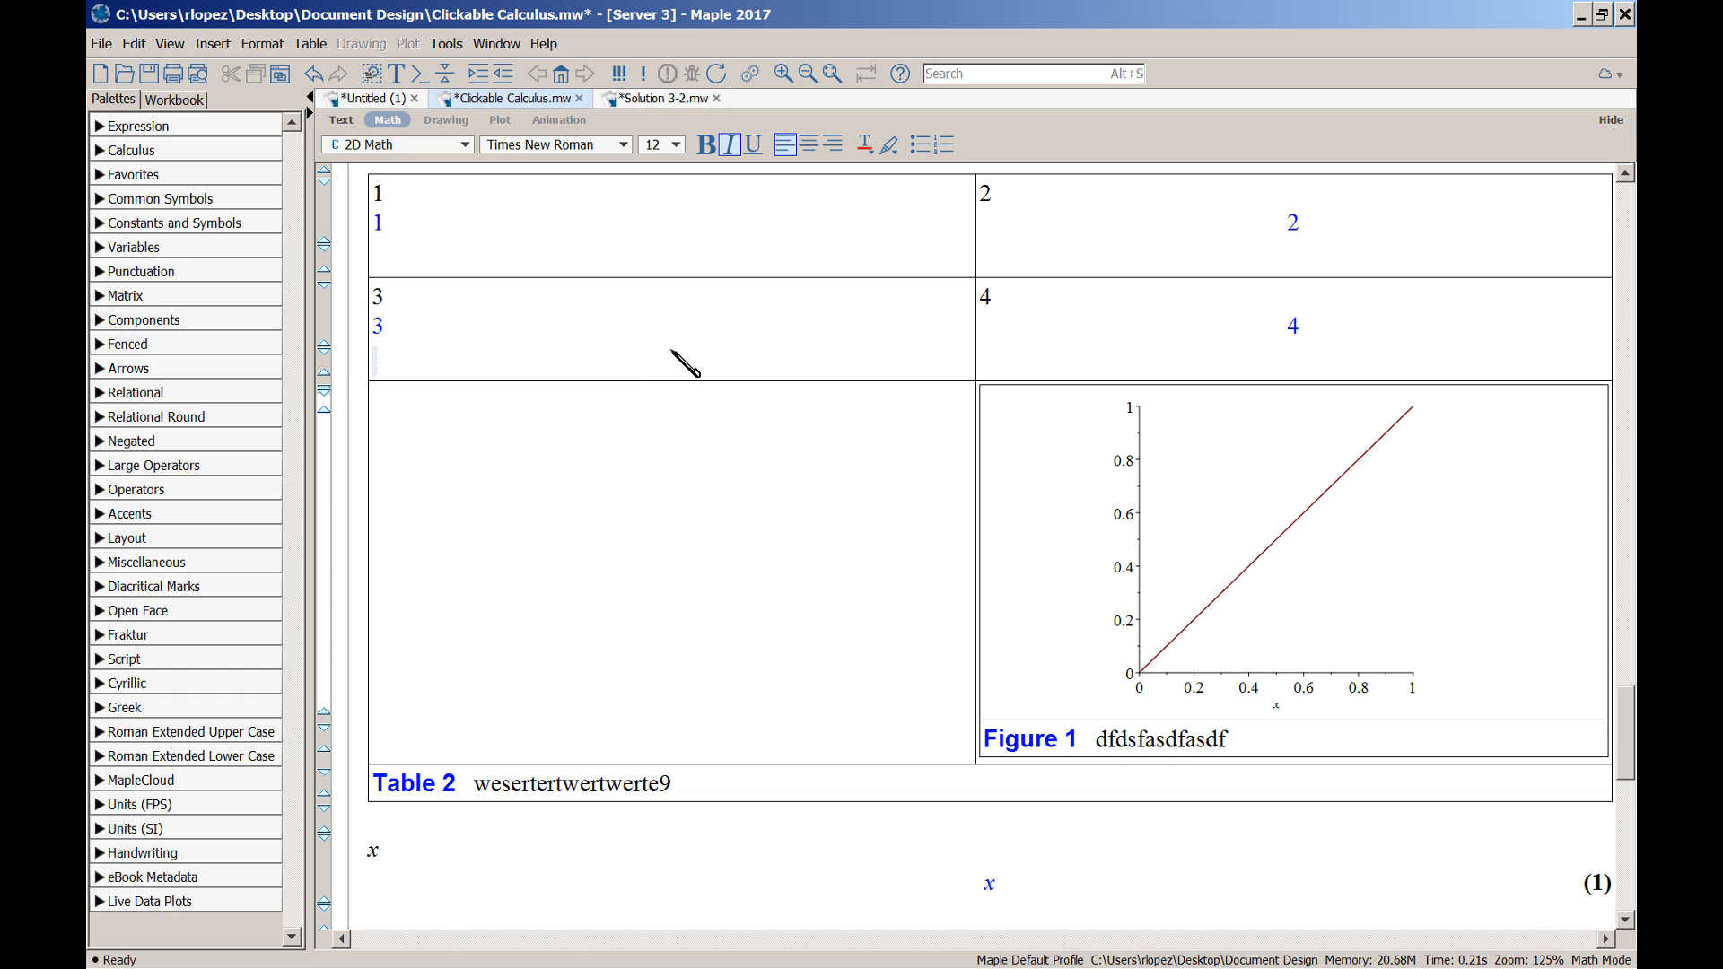
pyautogui.press('BackSpace')
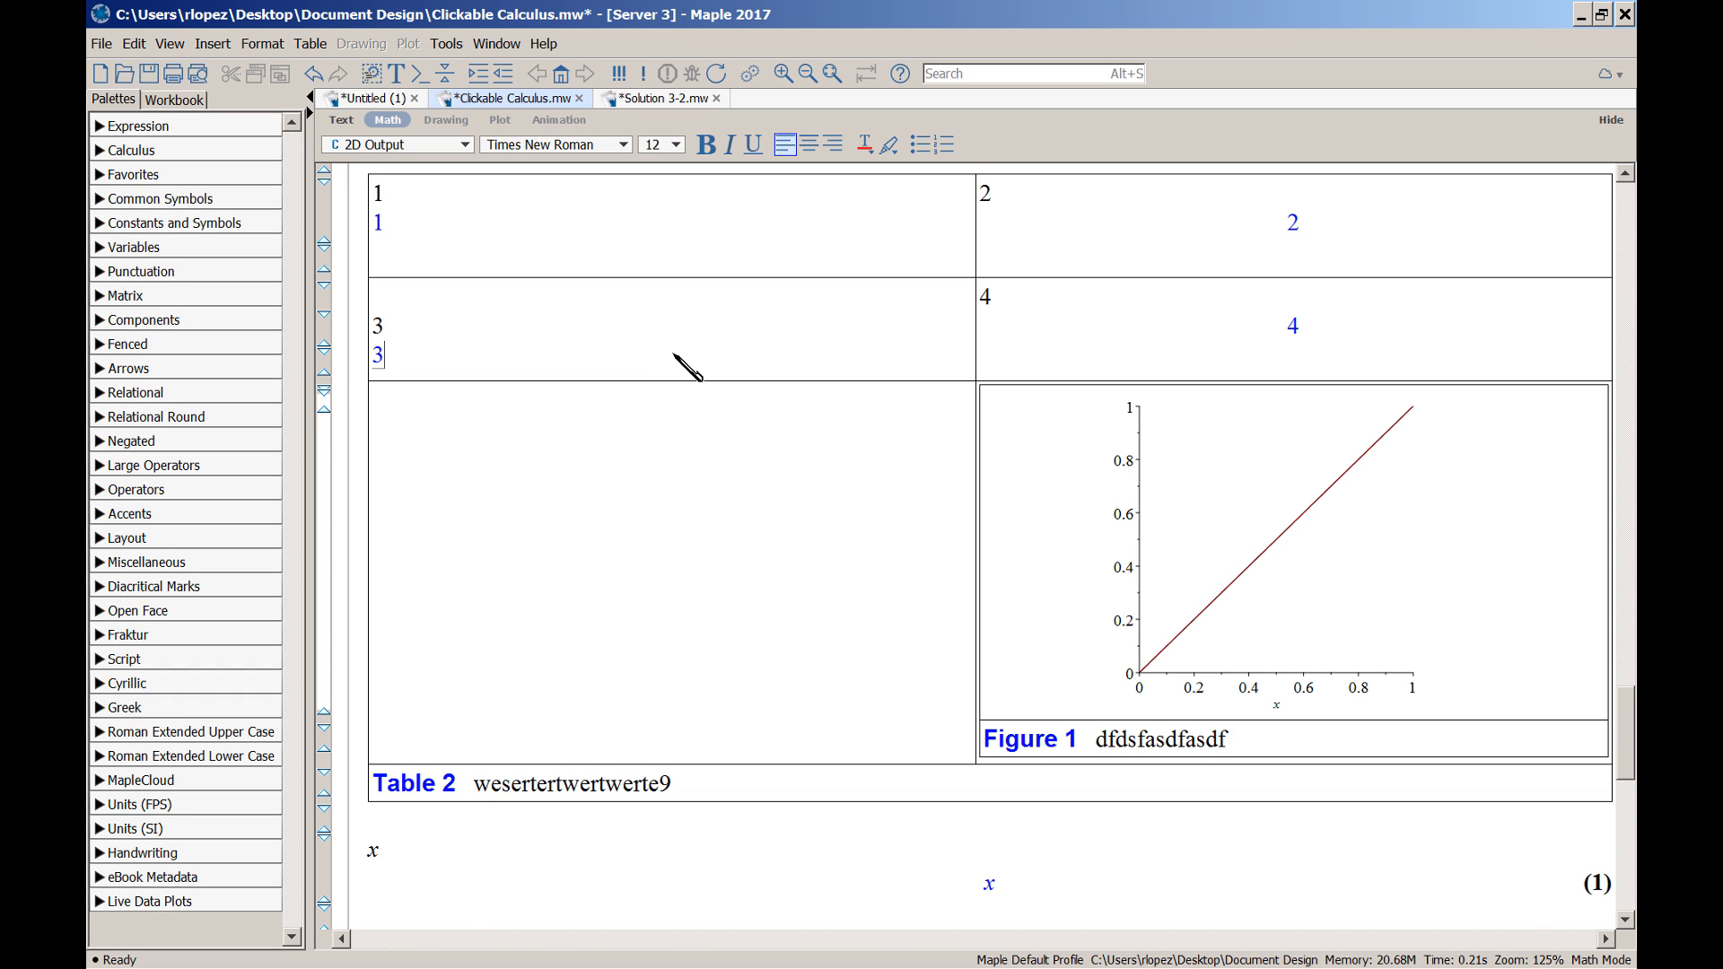
pyautogui.scroll(-2, 754, 488)
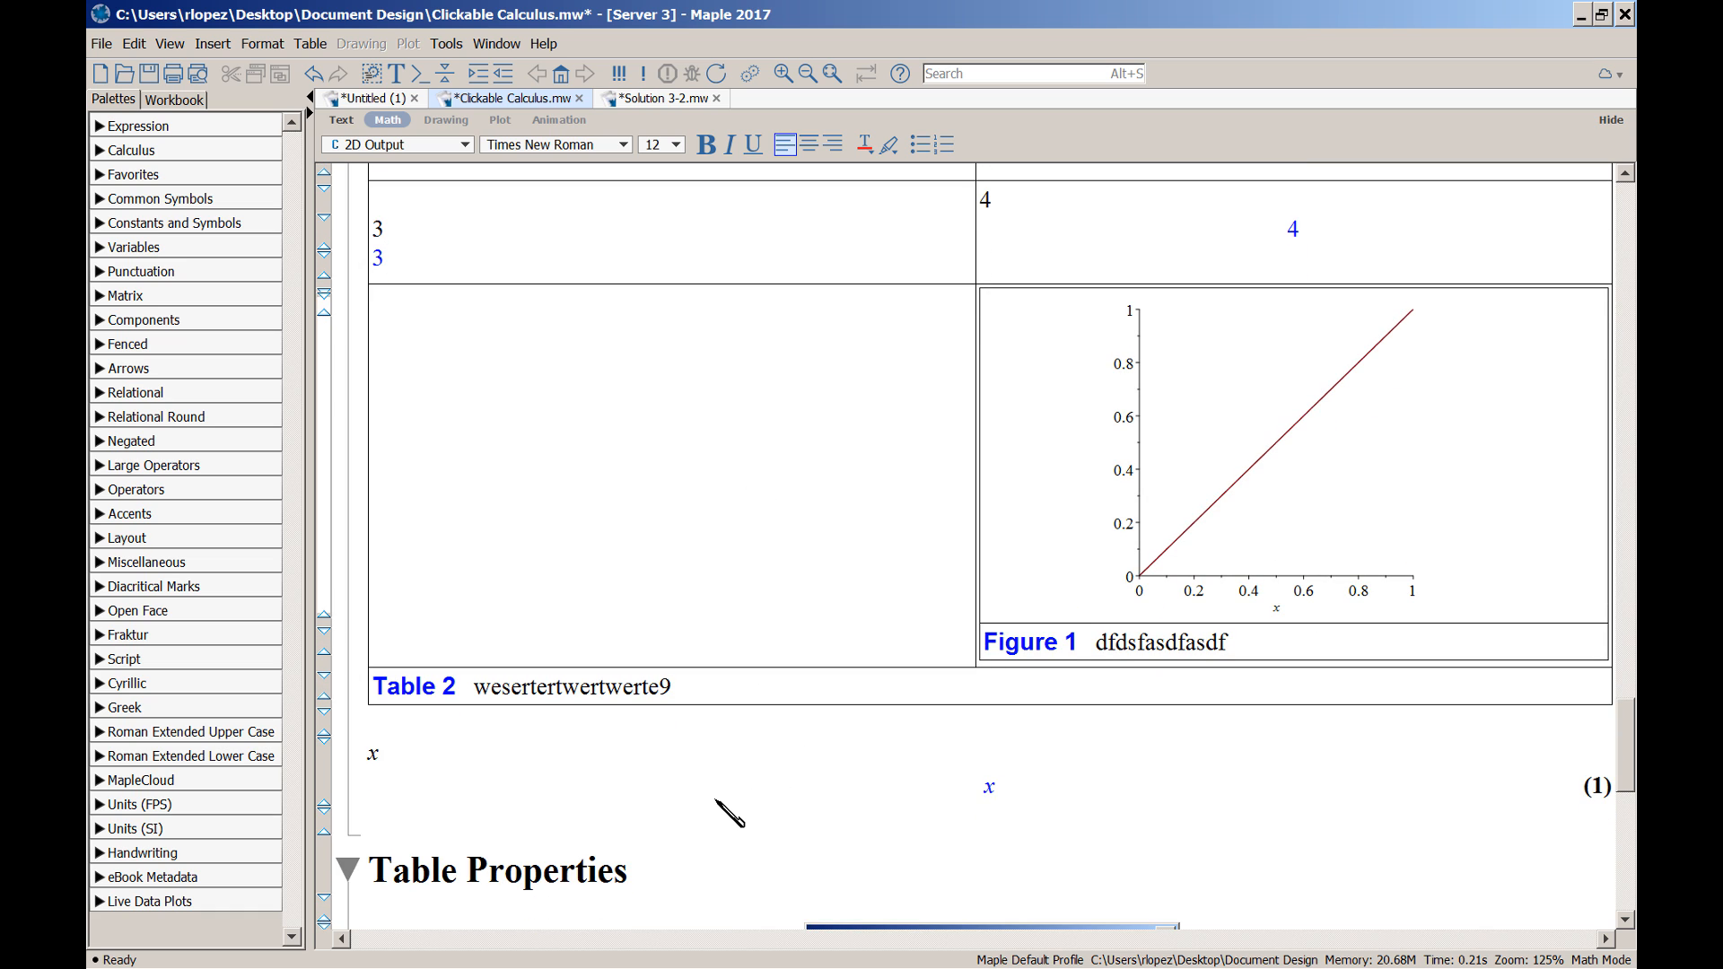
# Add an empty line below output (1) and insert a 3-row, 2-column table there
pyautogui.click(668, 830)
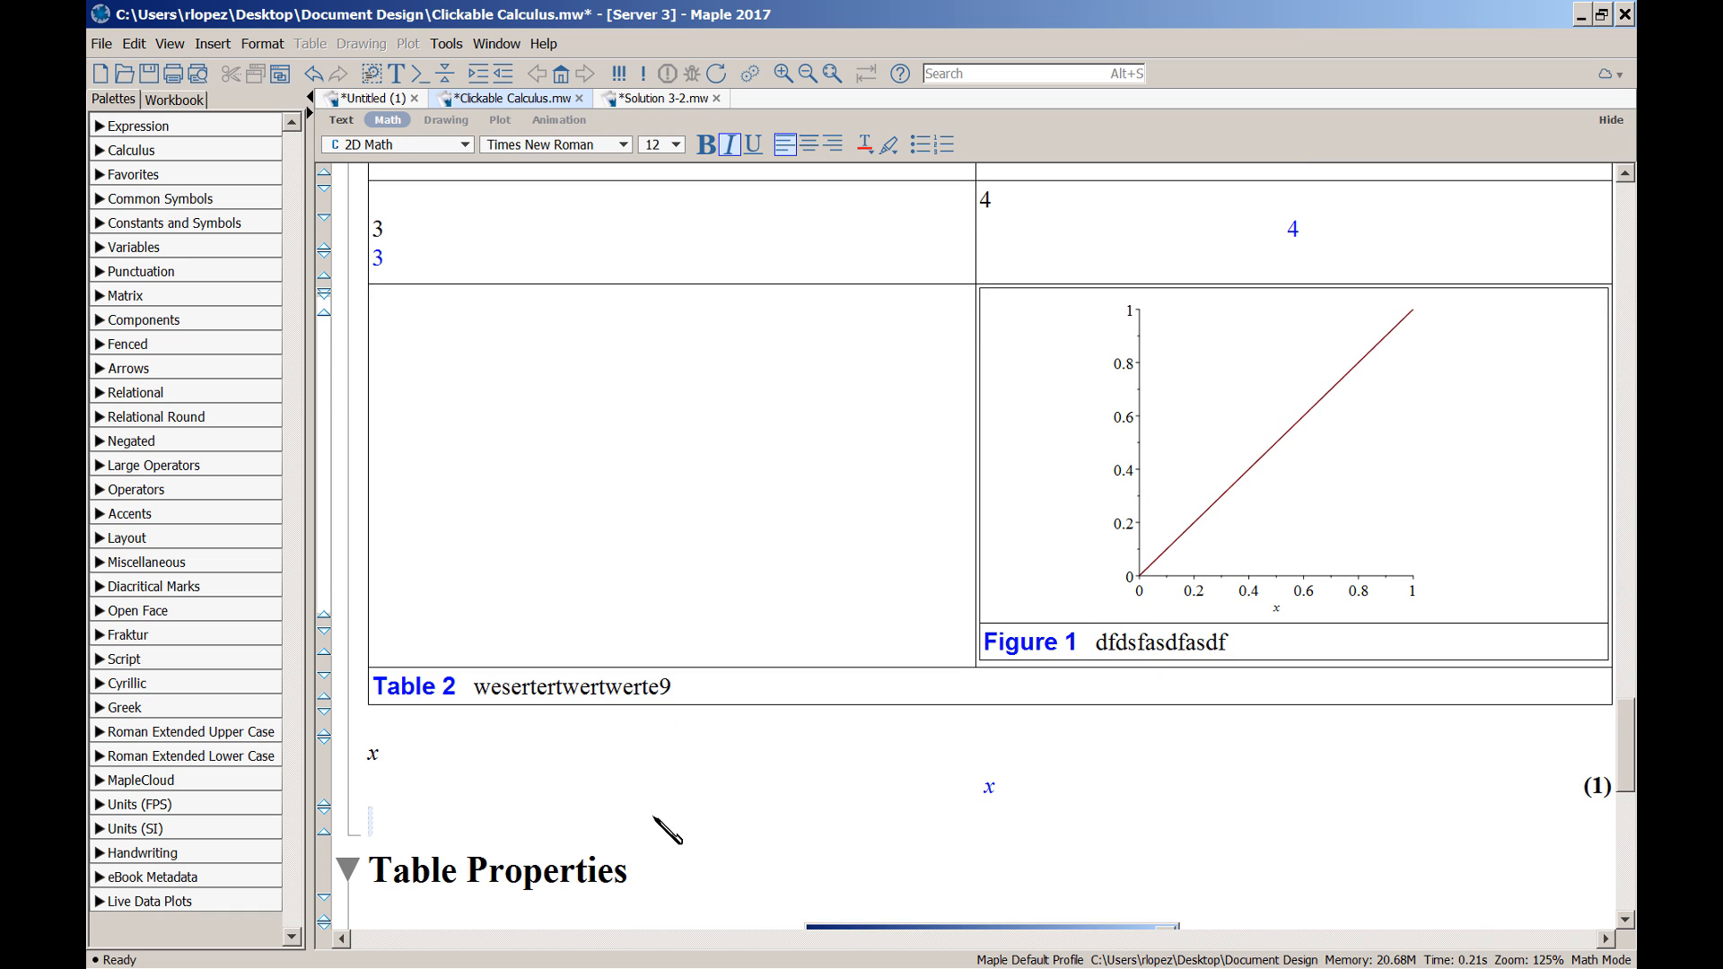
pyautogui.press('Return')
pyautogui.press('Return')
pyautogui.press('Return')
pyautogui.scroll(-2, 647, 826)
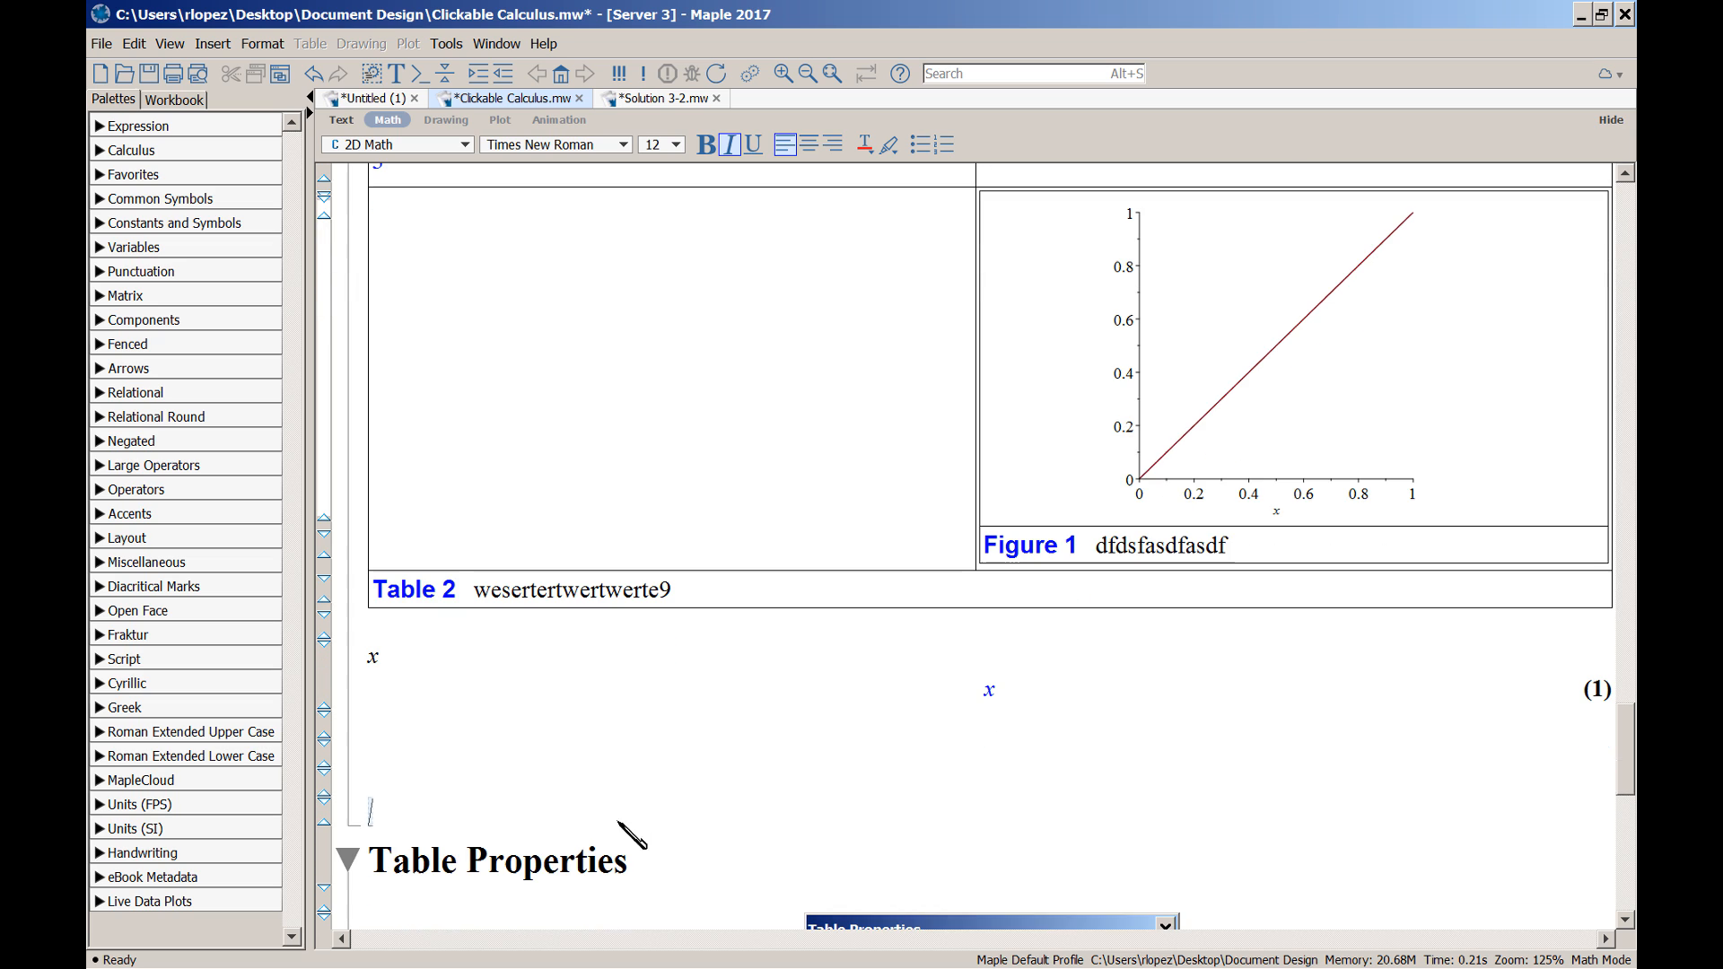
pyautogui.click(449, 752)
pyautogui.hotkey('alt', 'i')
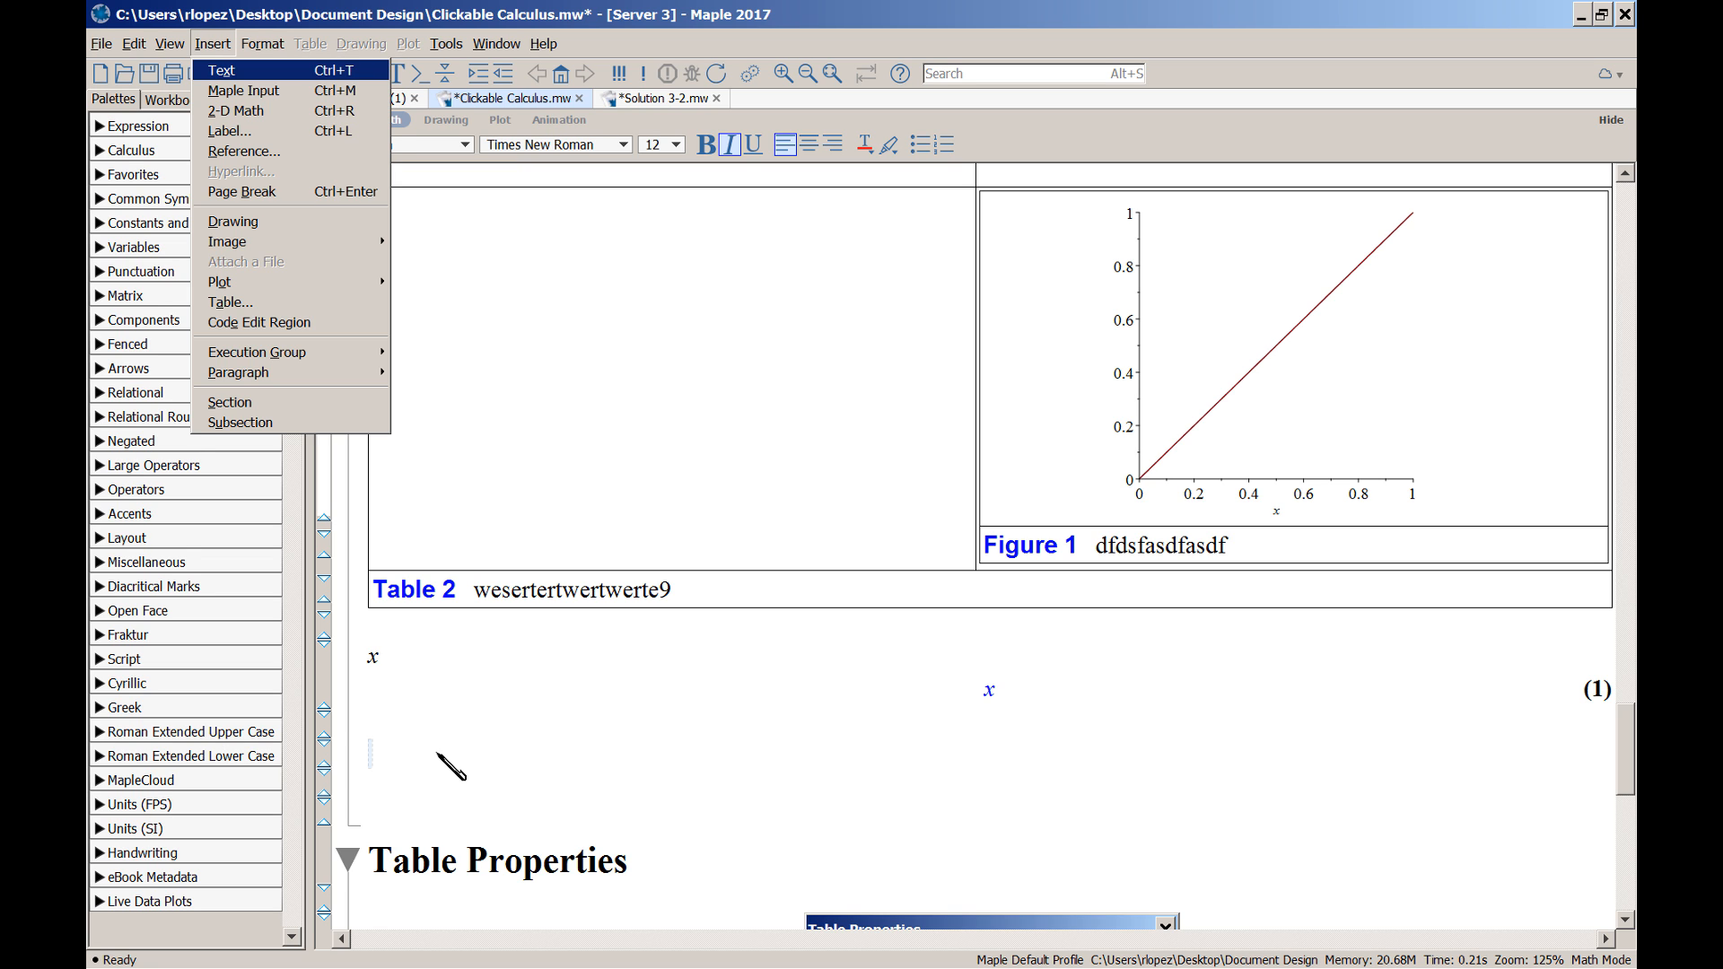
pyautogui.press('b')
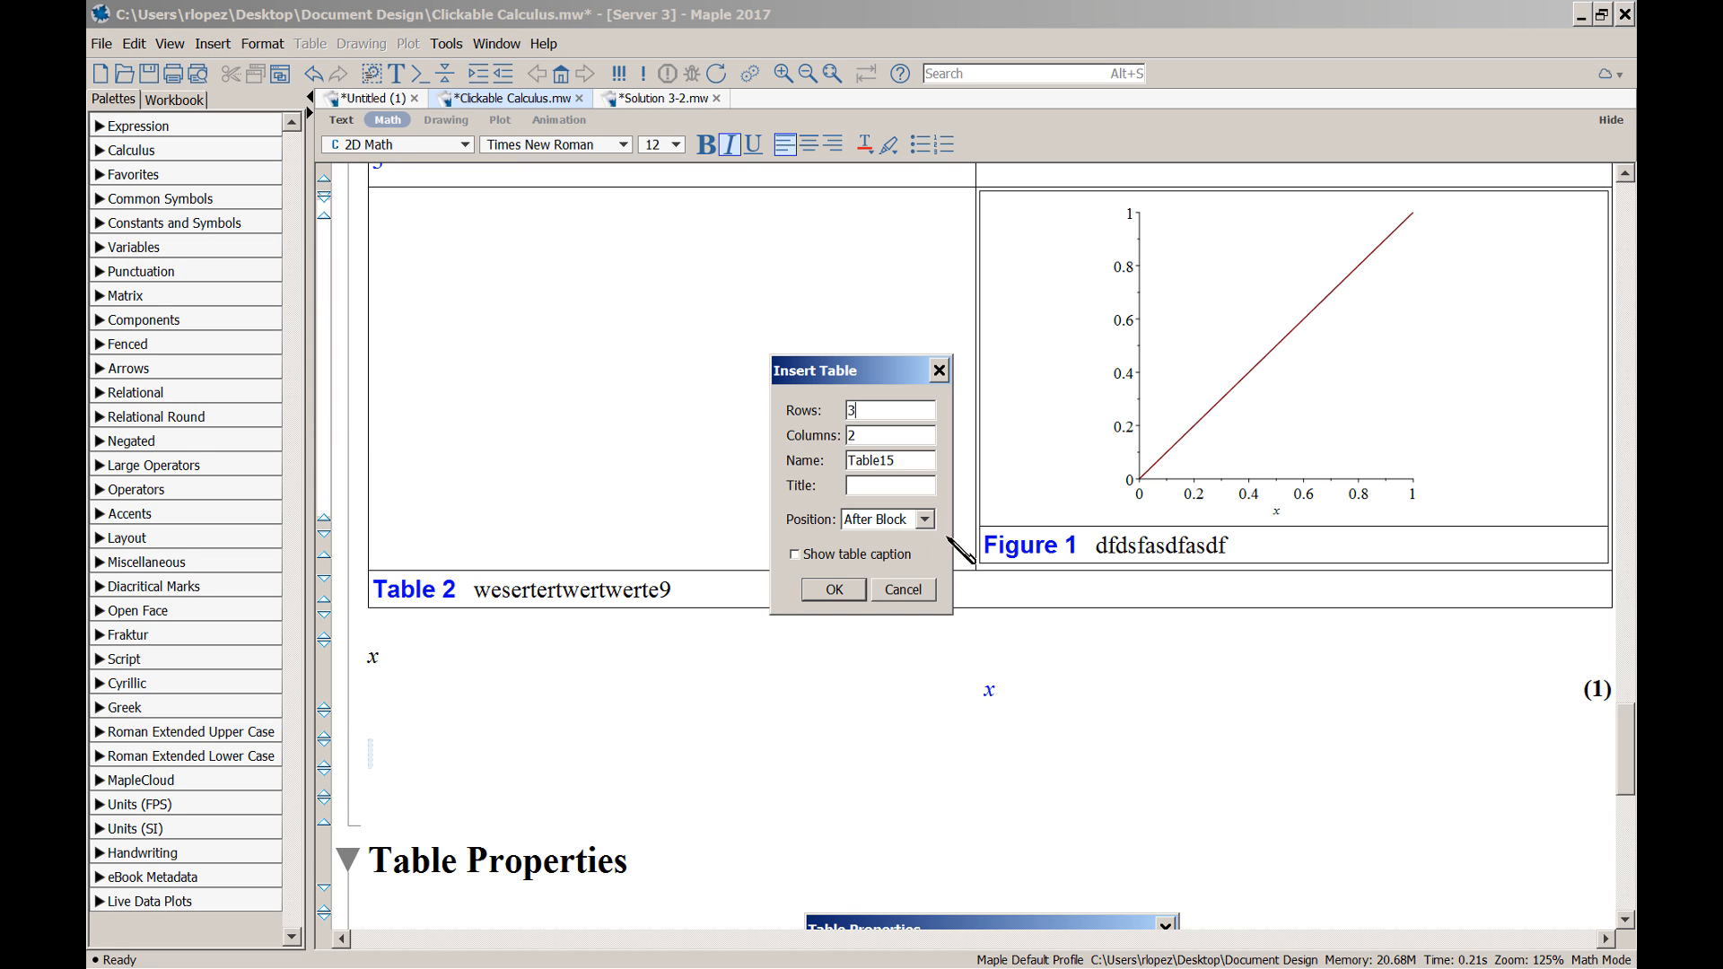
pyautogui.click(834, 589)
pyautogui.scroll(-2, 862, 619)
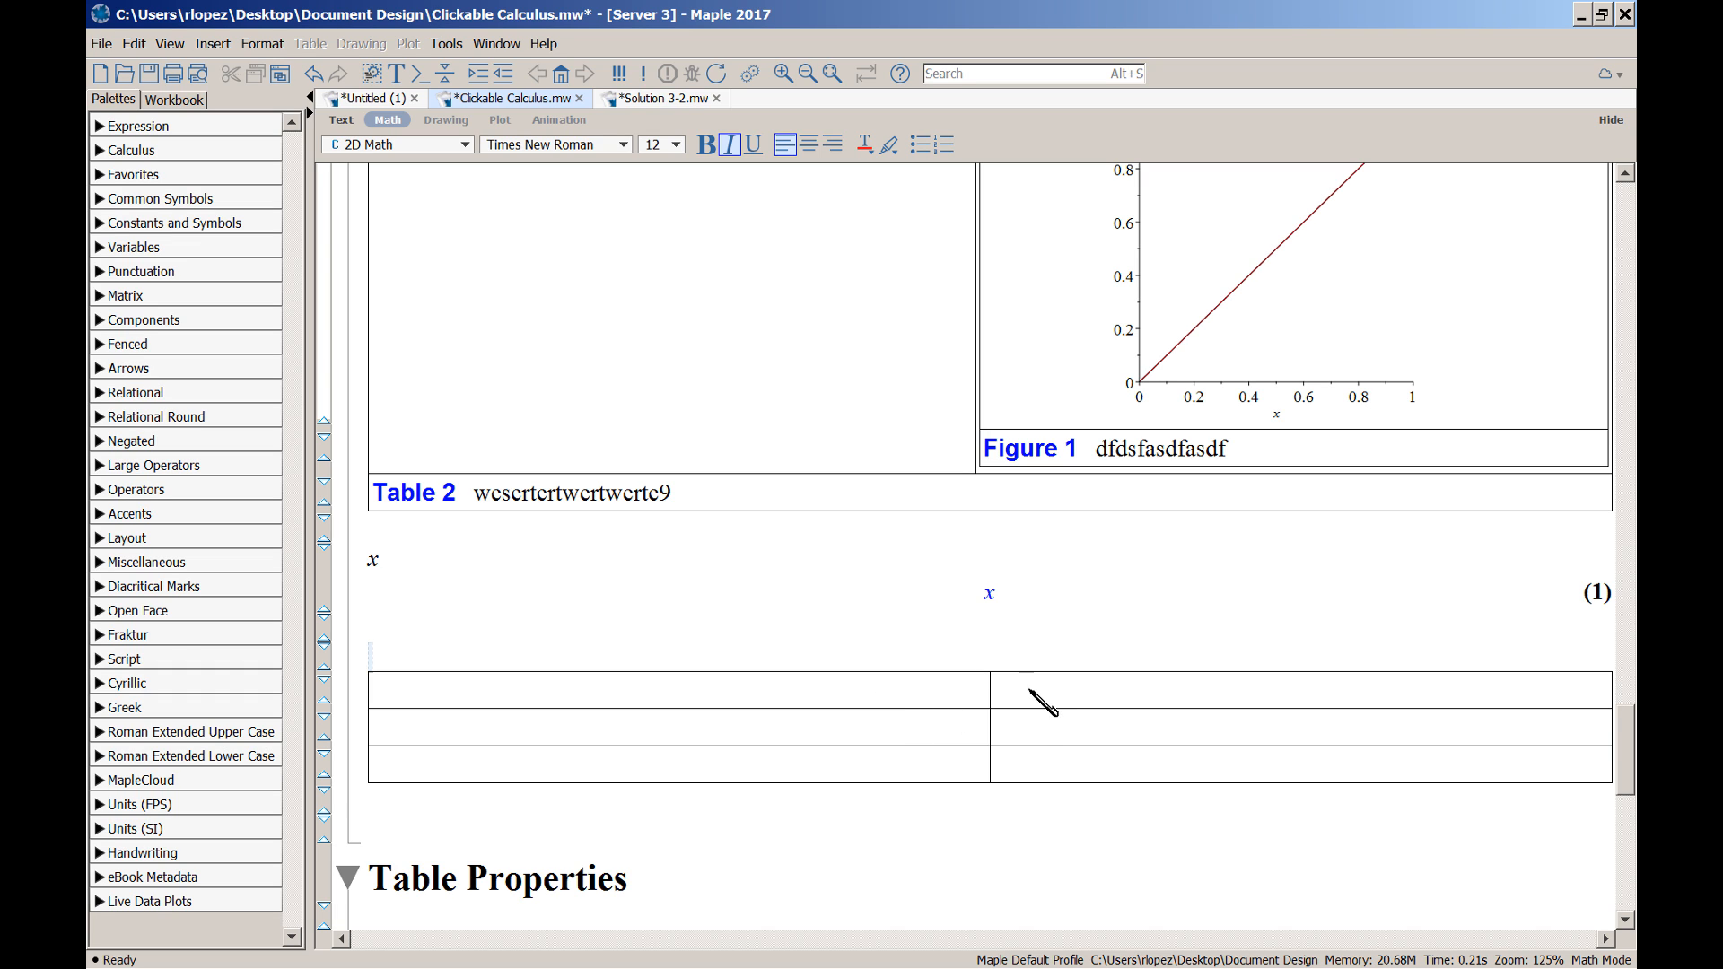
pyautogui.click(996, 690)
# Enter the integral from 0 to 1 of sin(x) dx in row one's right cell; switch the left cell to text
pyautogui.click(99, 175)
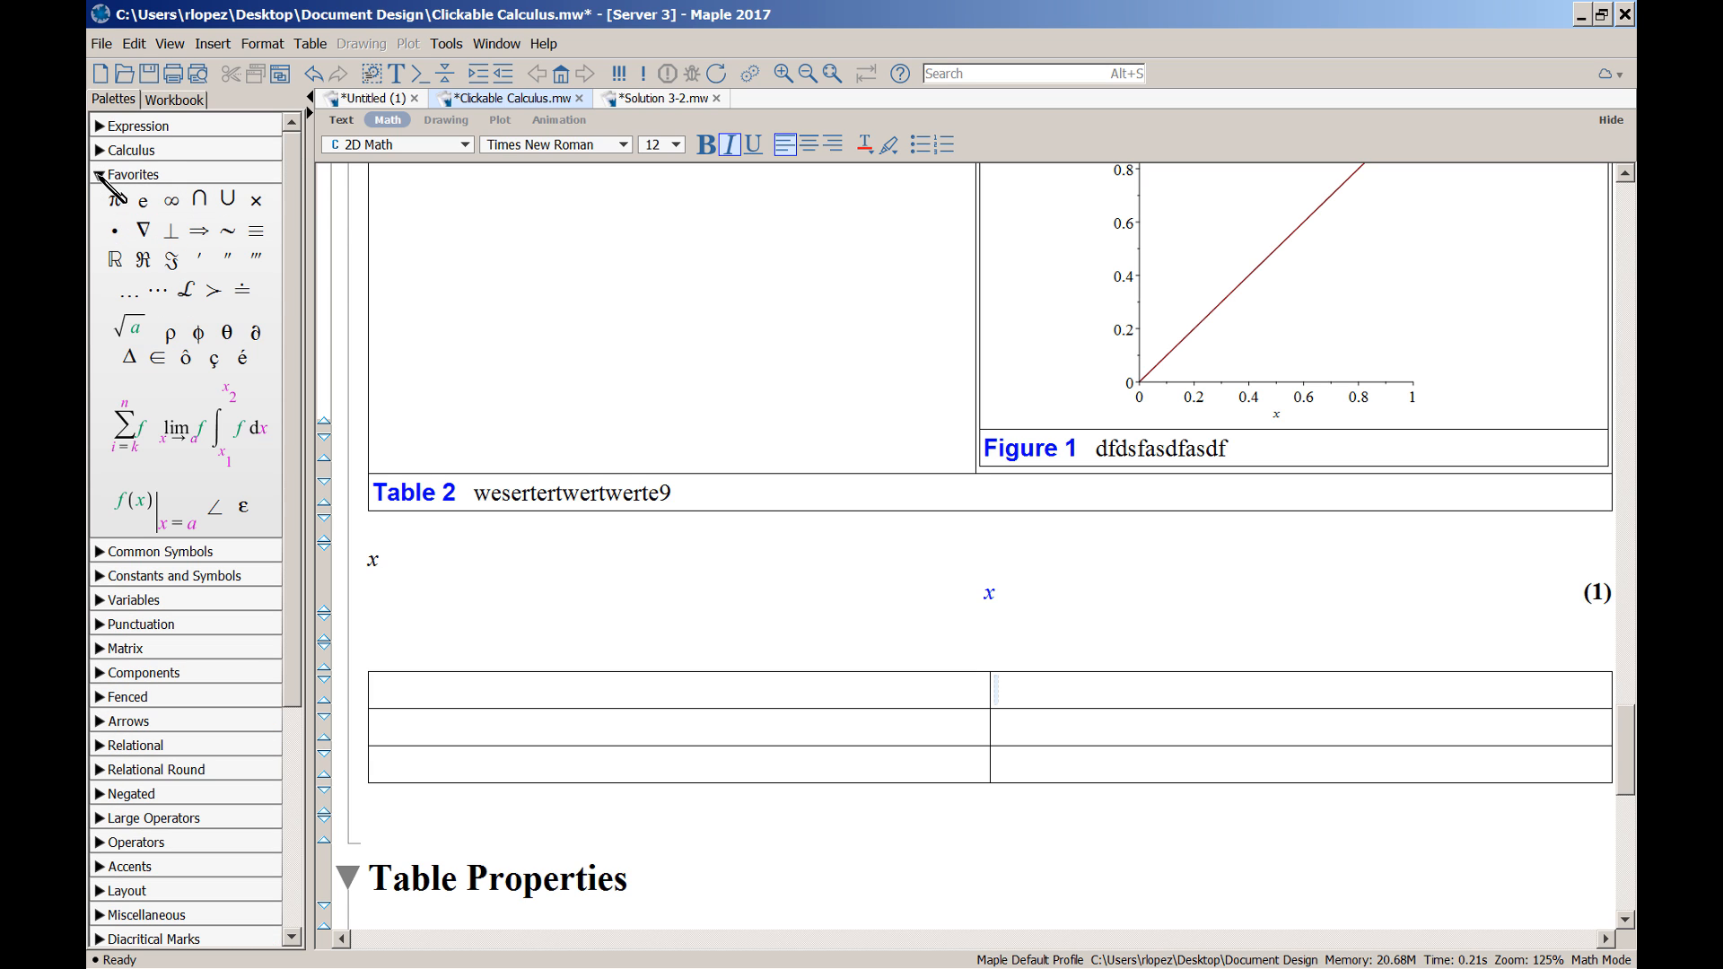
pyautogui.click(239, 425)
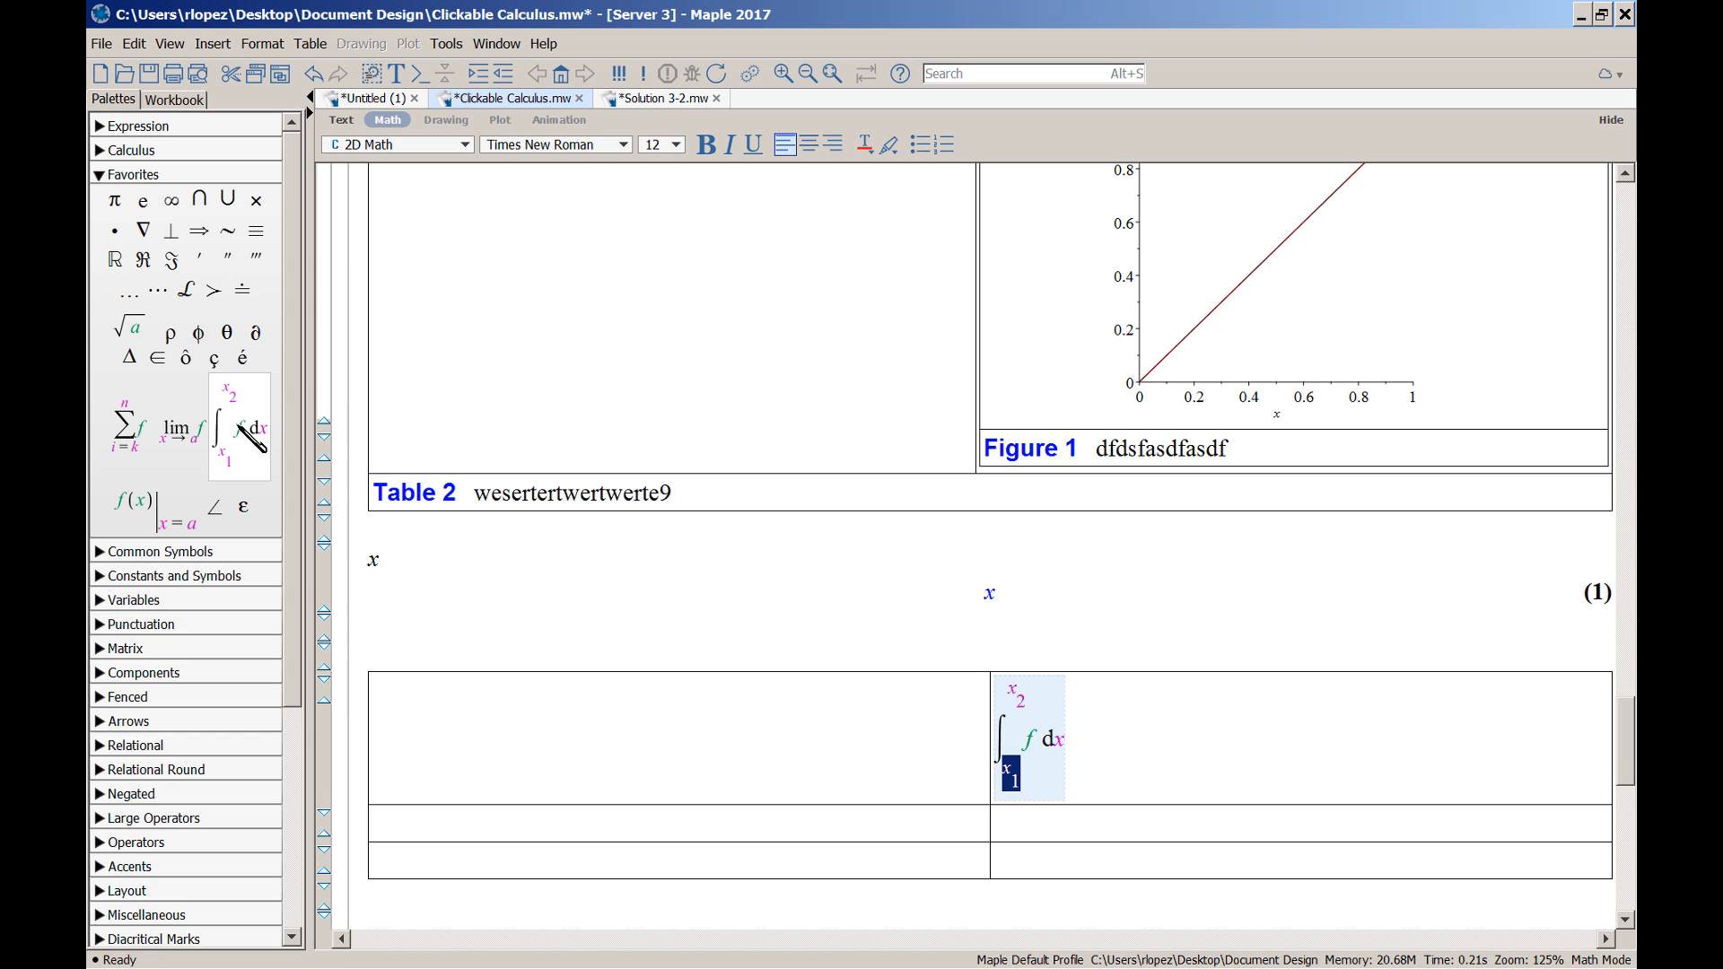
pyautogui.write('0')
pyautogui.press('Tab')
pyautogui.write('1')
pyautogui.press('Tab')
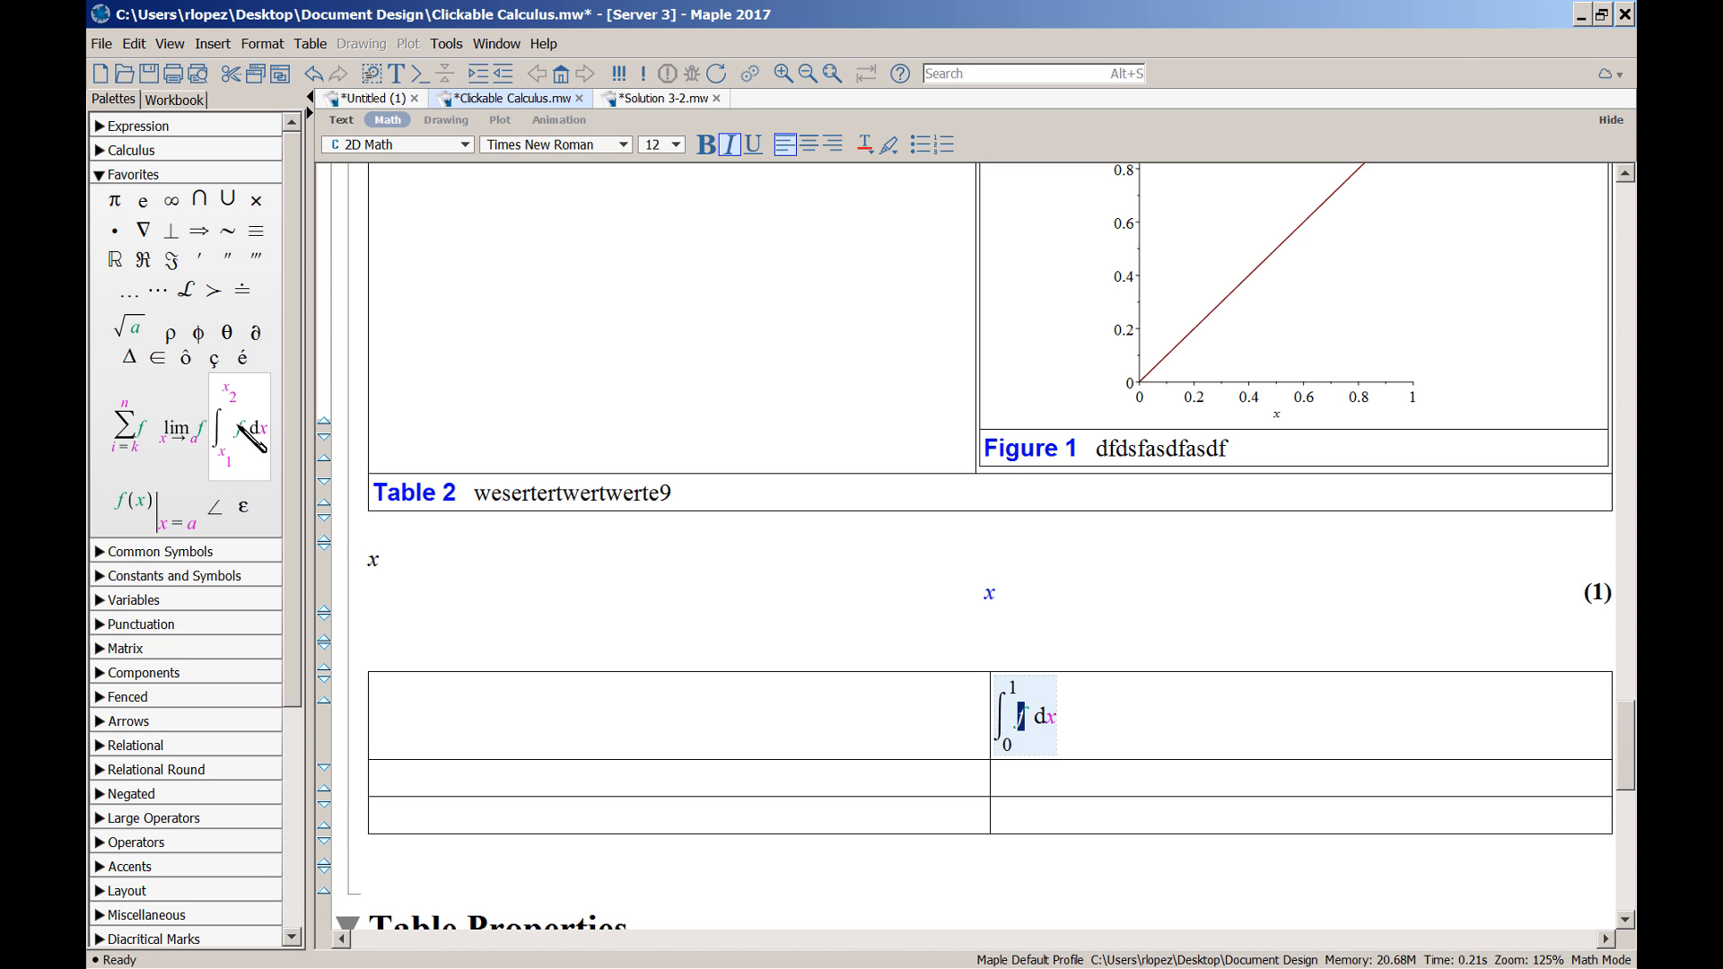
pyautogui.write('sin(x ')
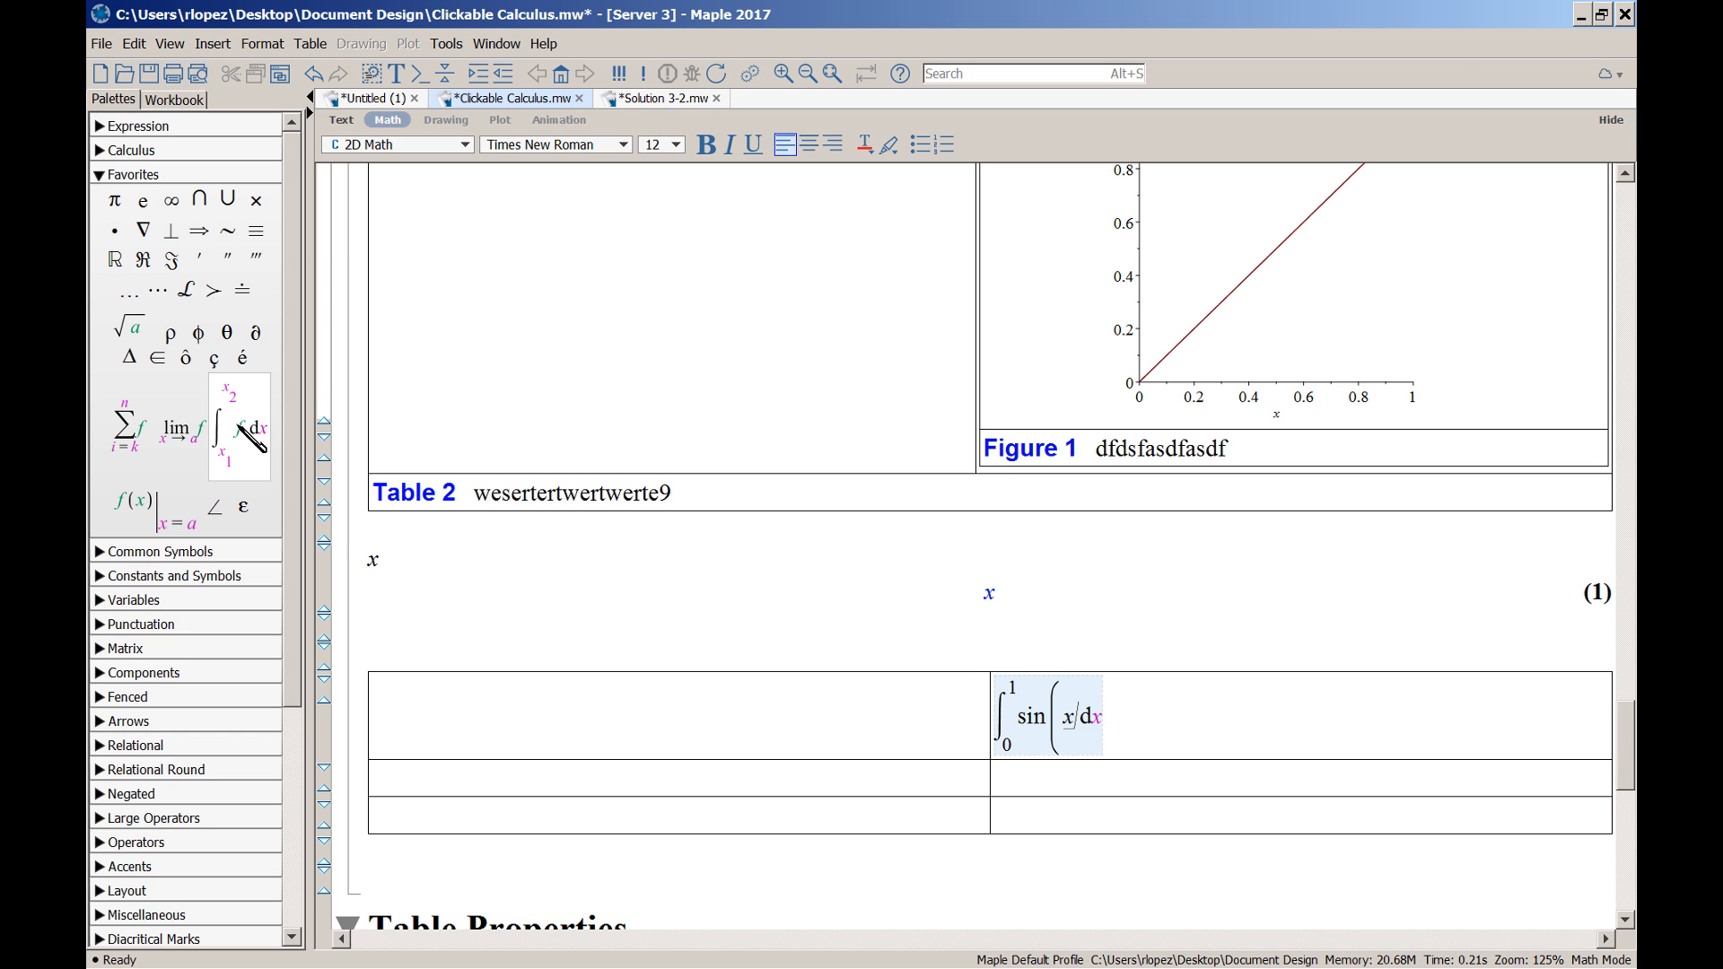
pyautogui.write(')')
pyautogui.press('Tab')
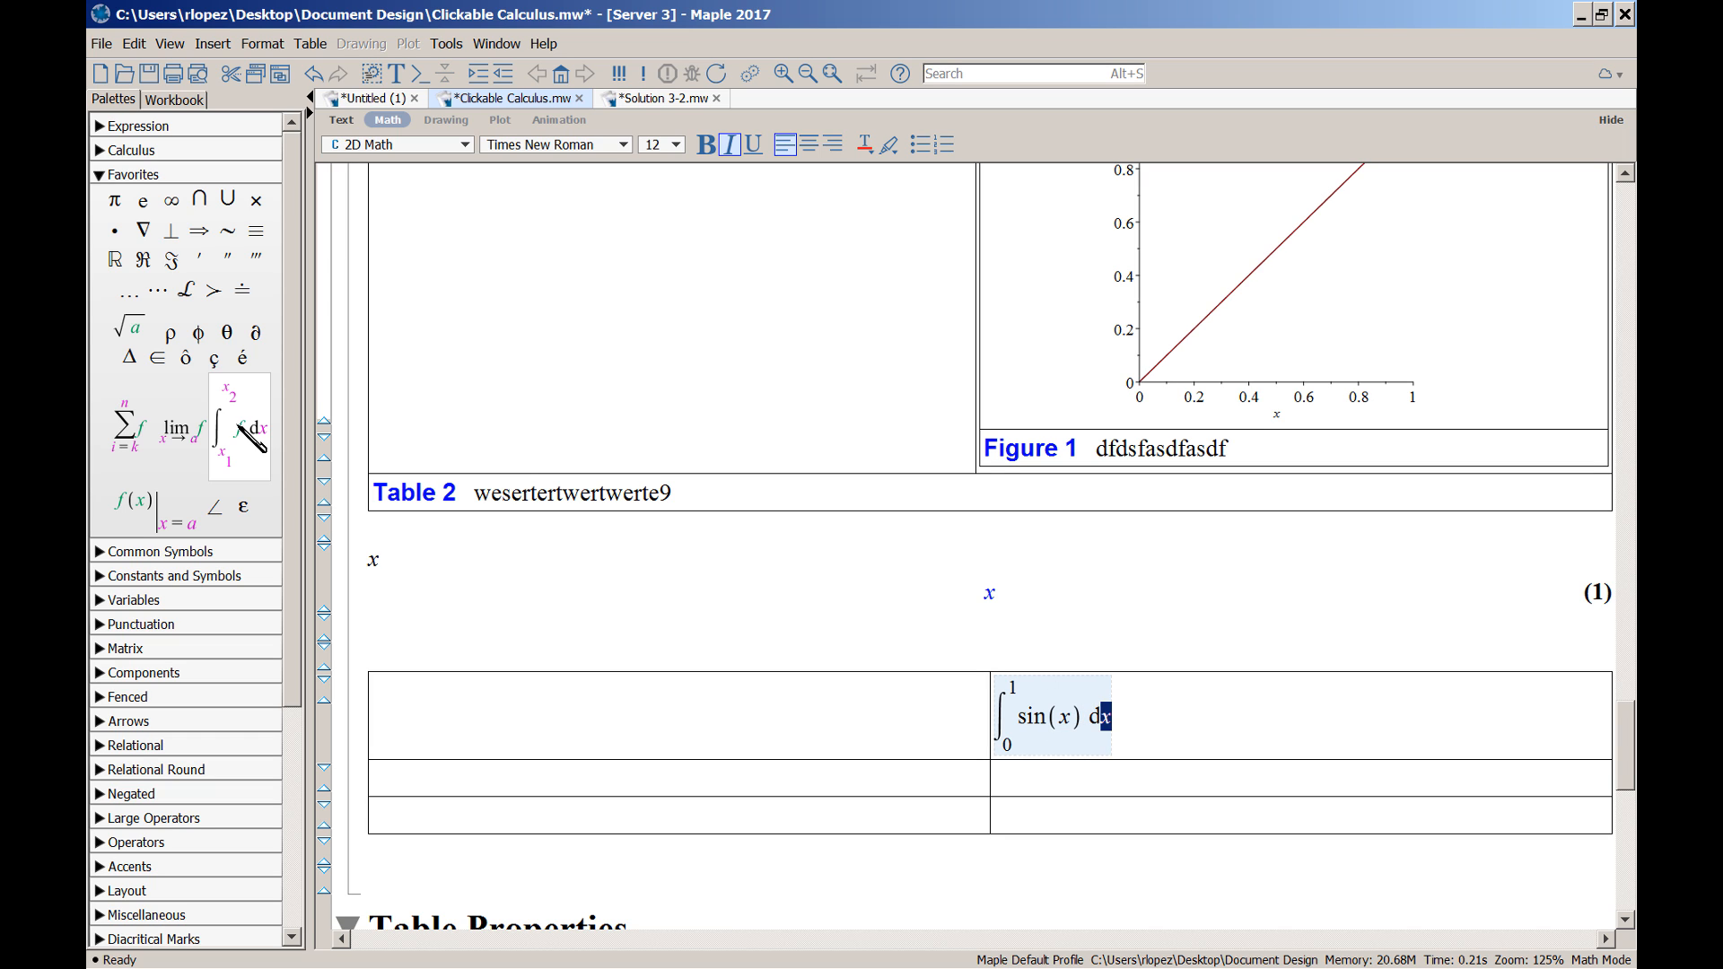
pyautogui.write('x')
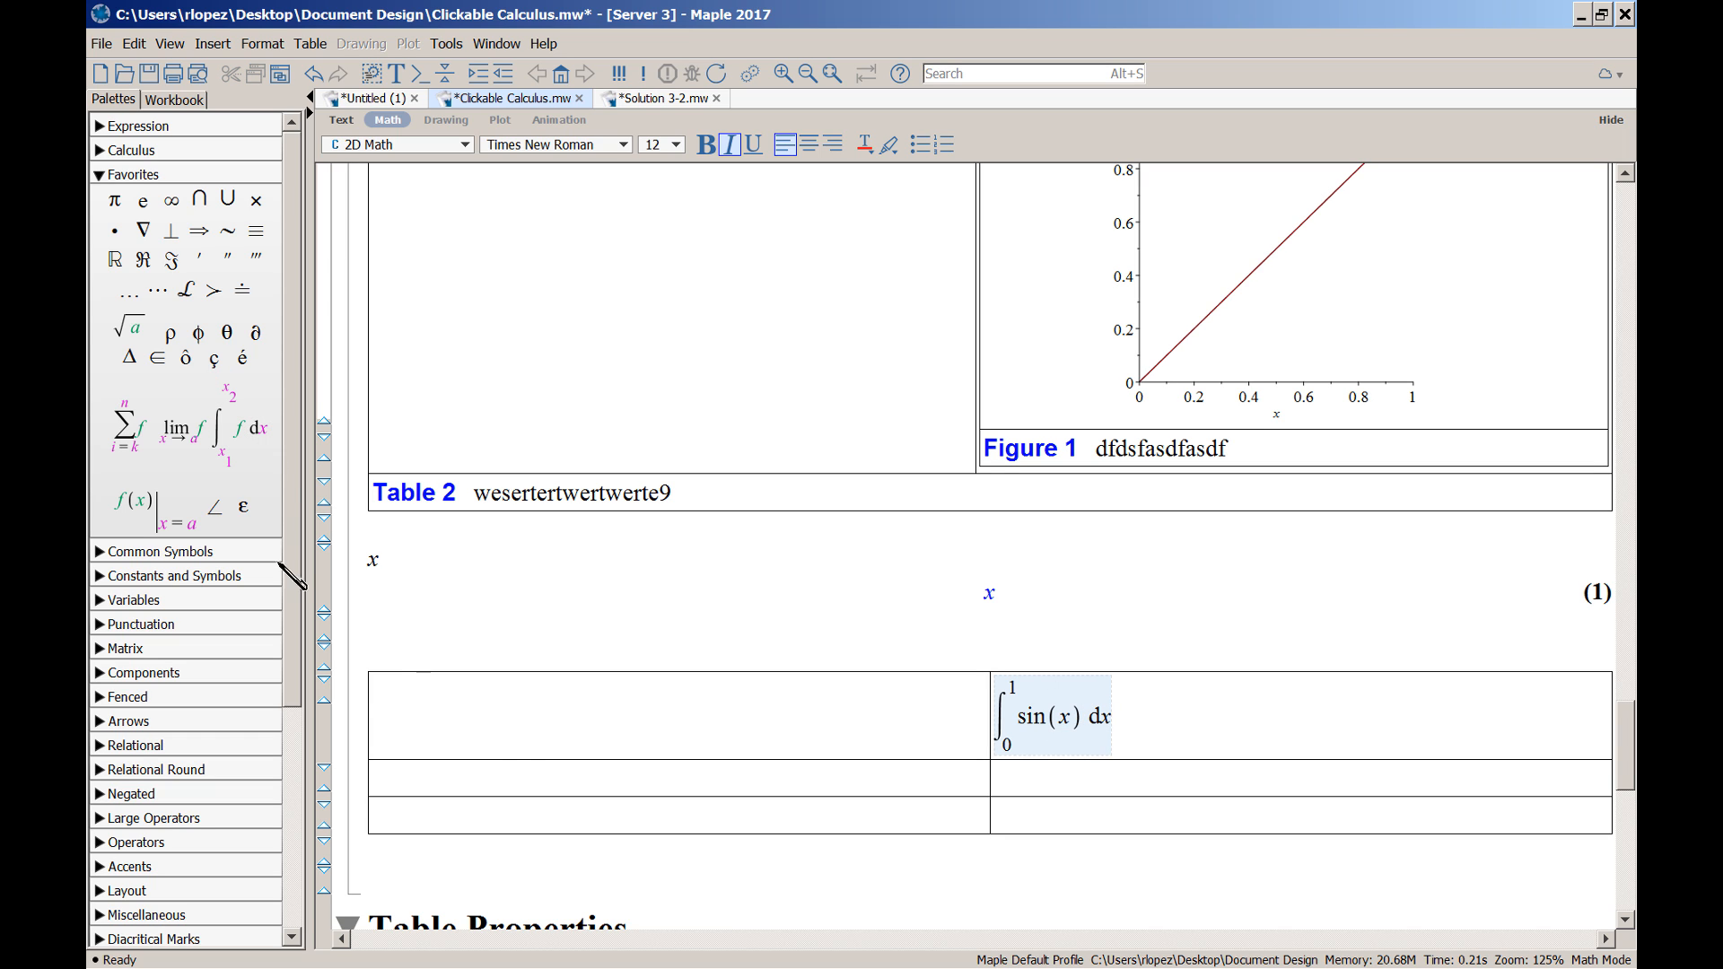
pyautogui.click(517, 740)
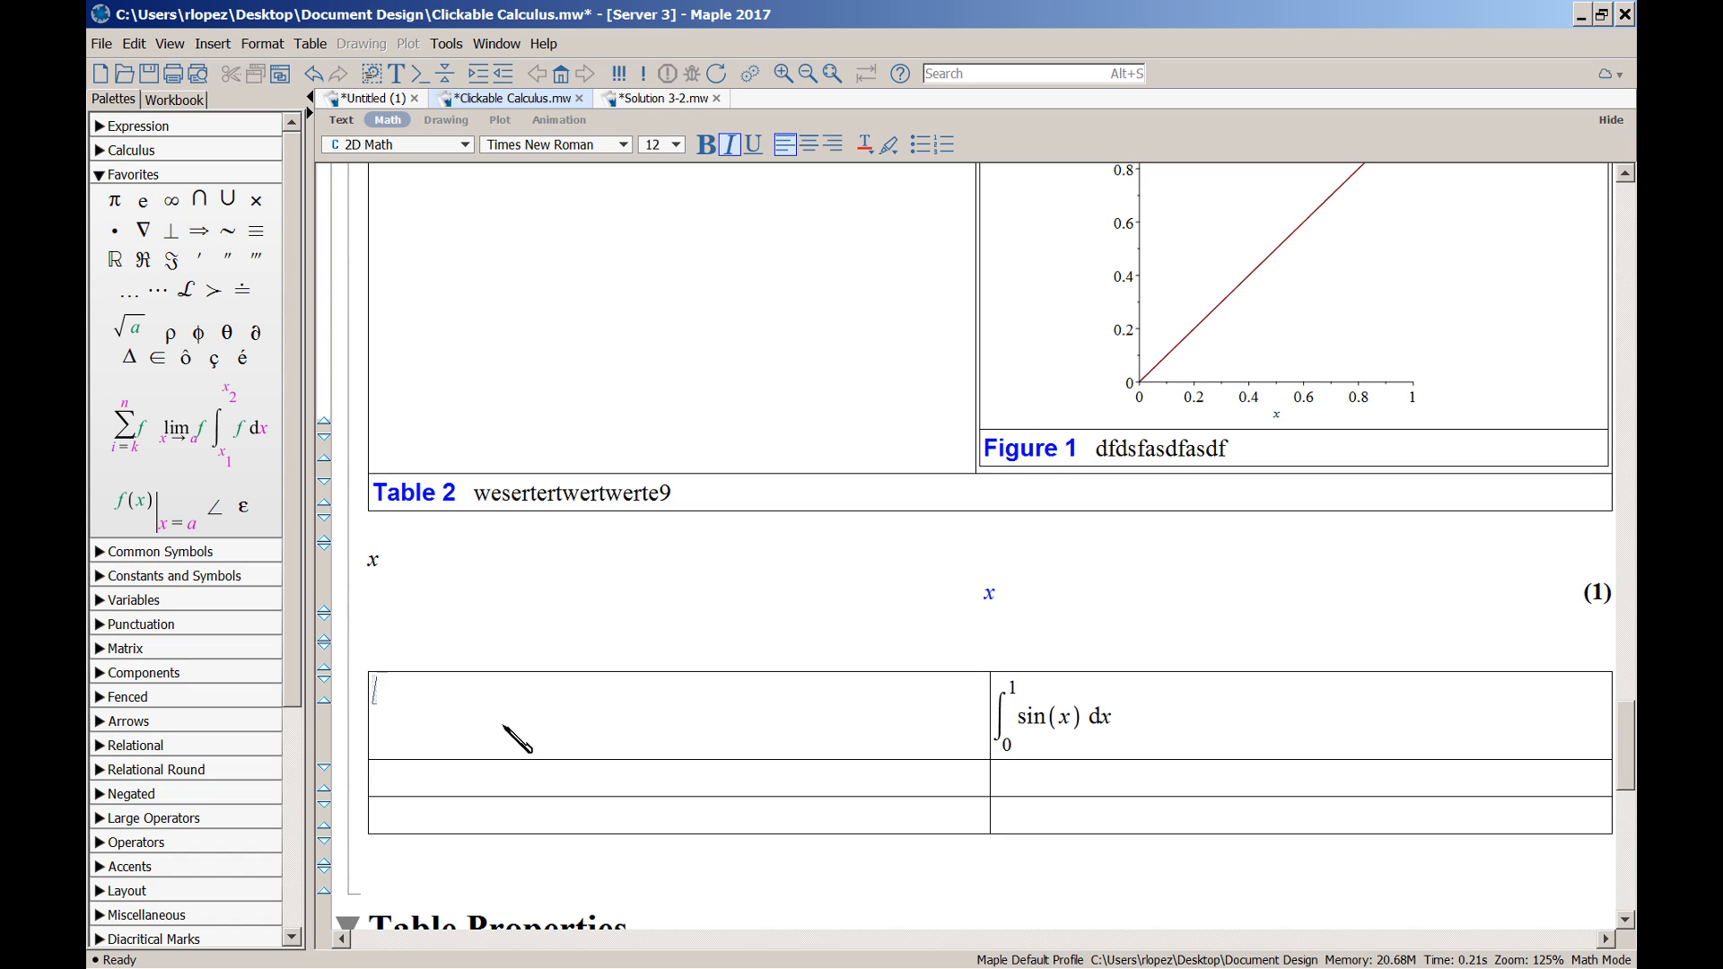
pyautogui.press('F5')
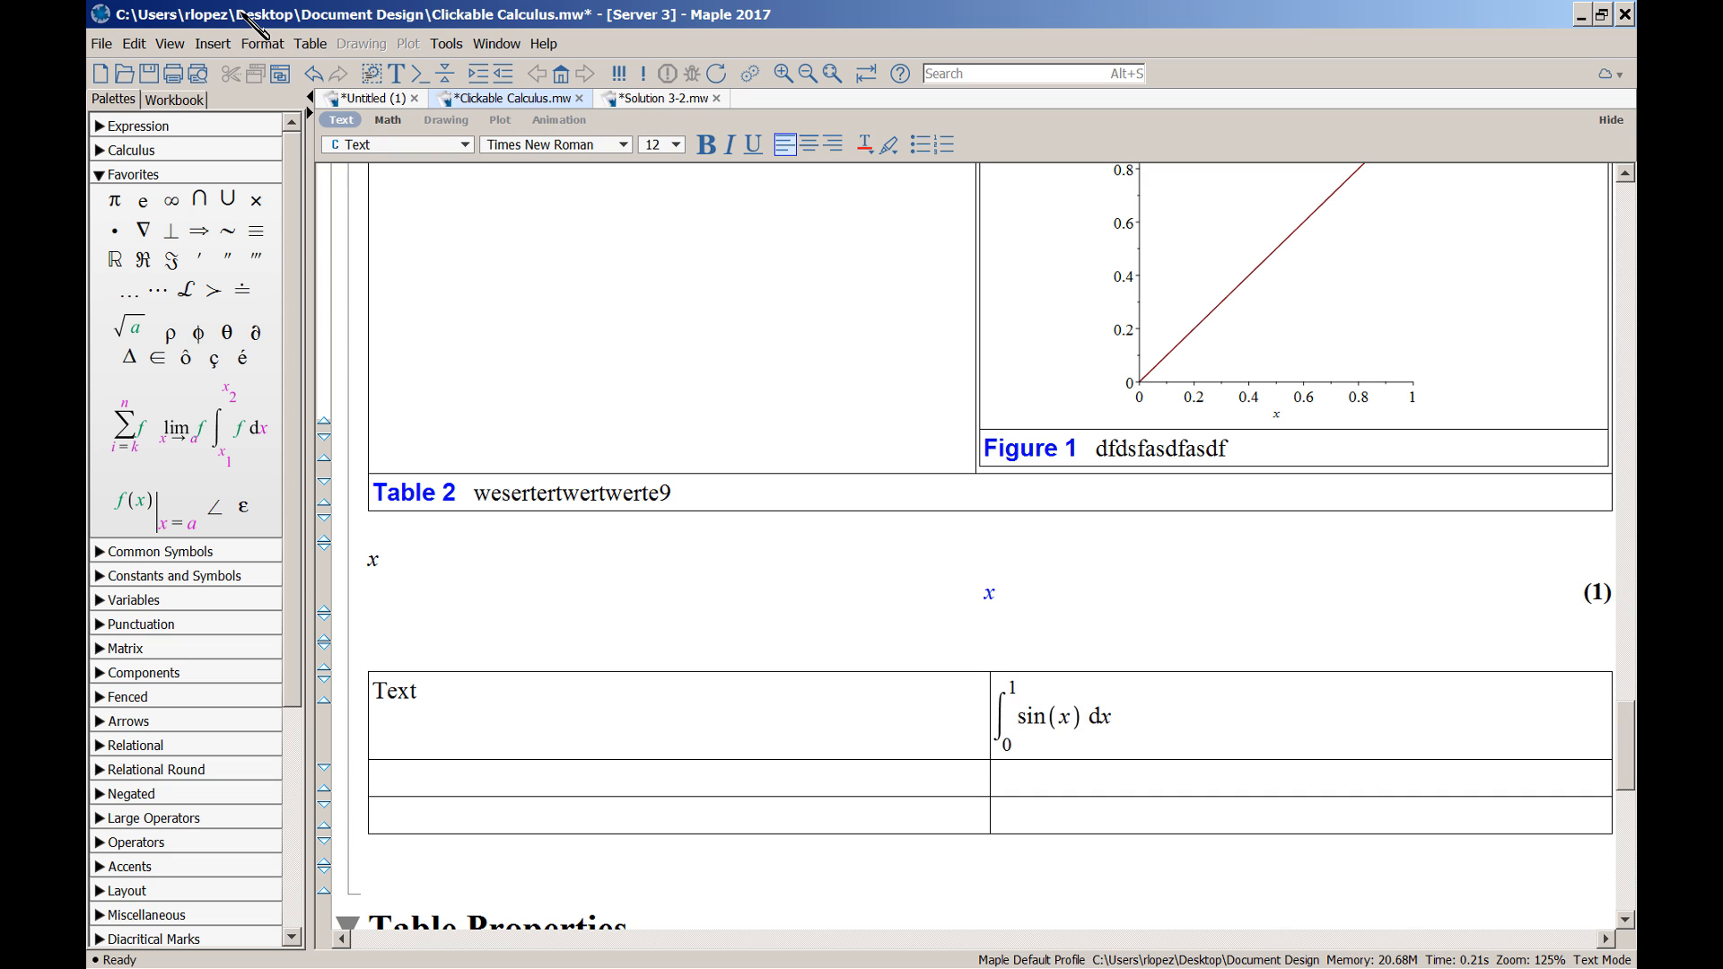
# Bottom-align the new table's first row
pyautogui.click(310, 43)
pyautogui.moveTo(371, 73)
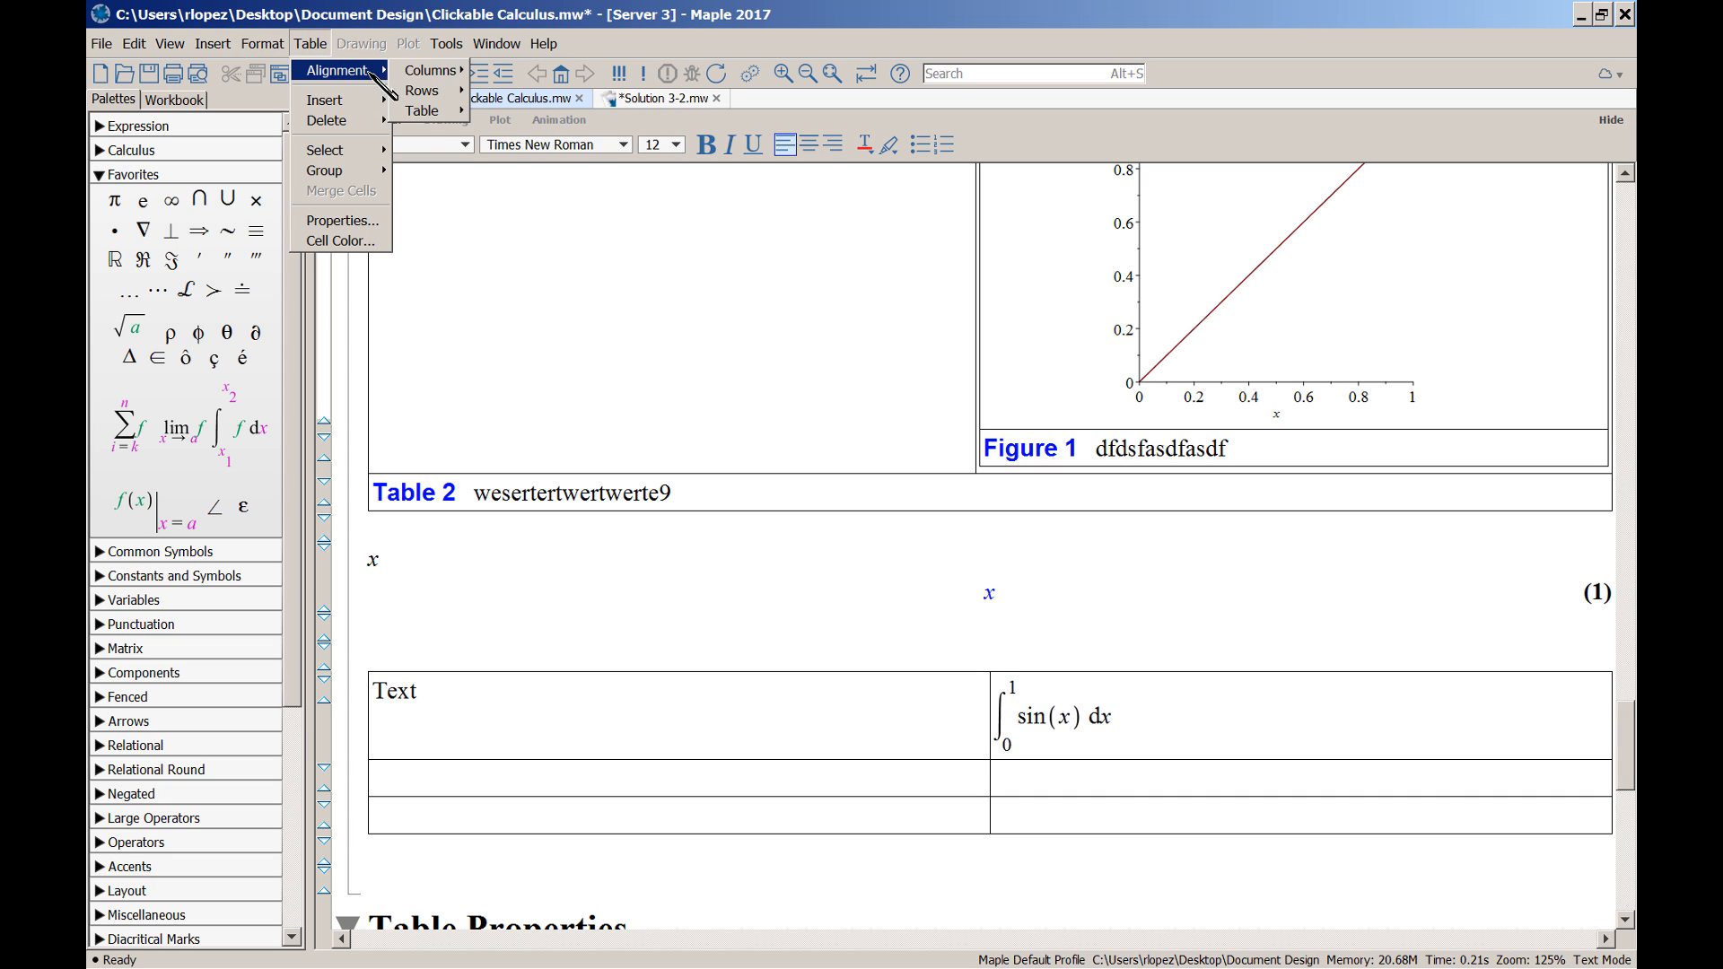
pyautogui.moveTo(430, 91)
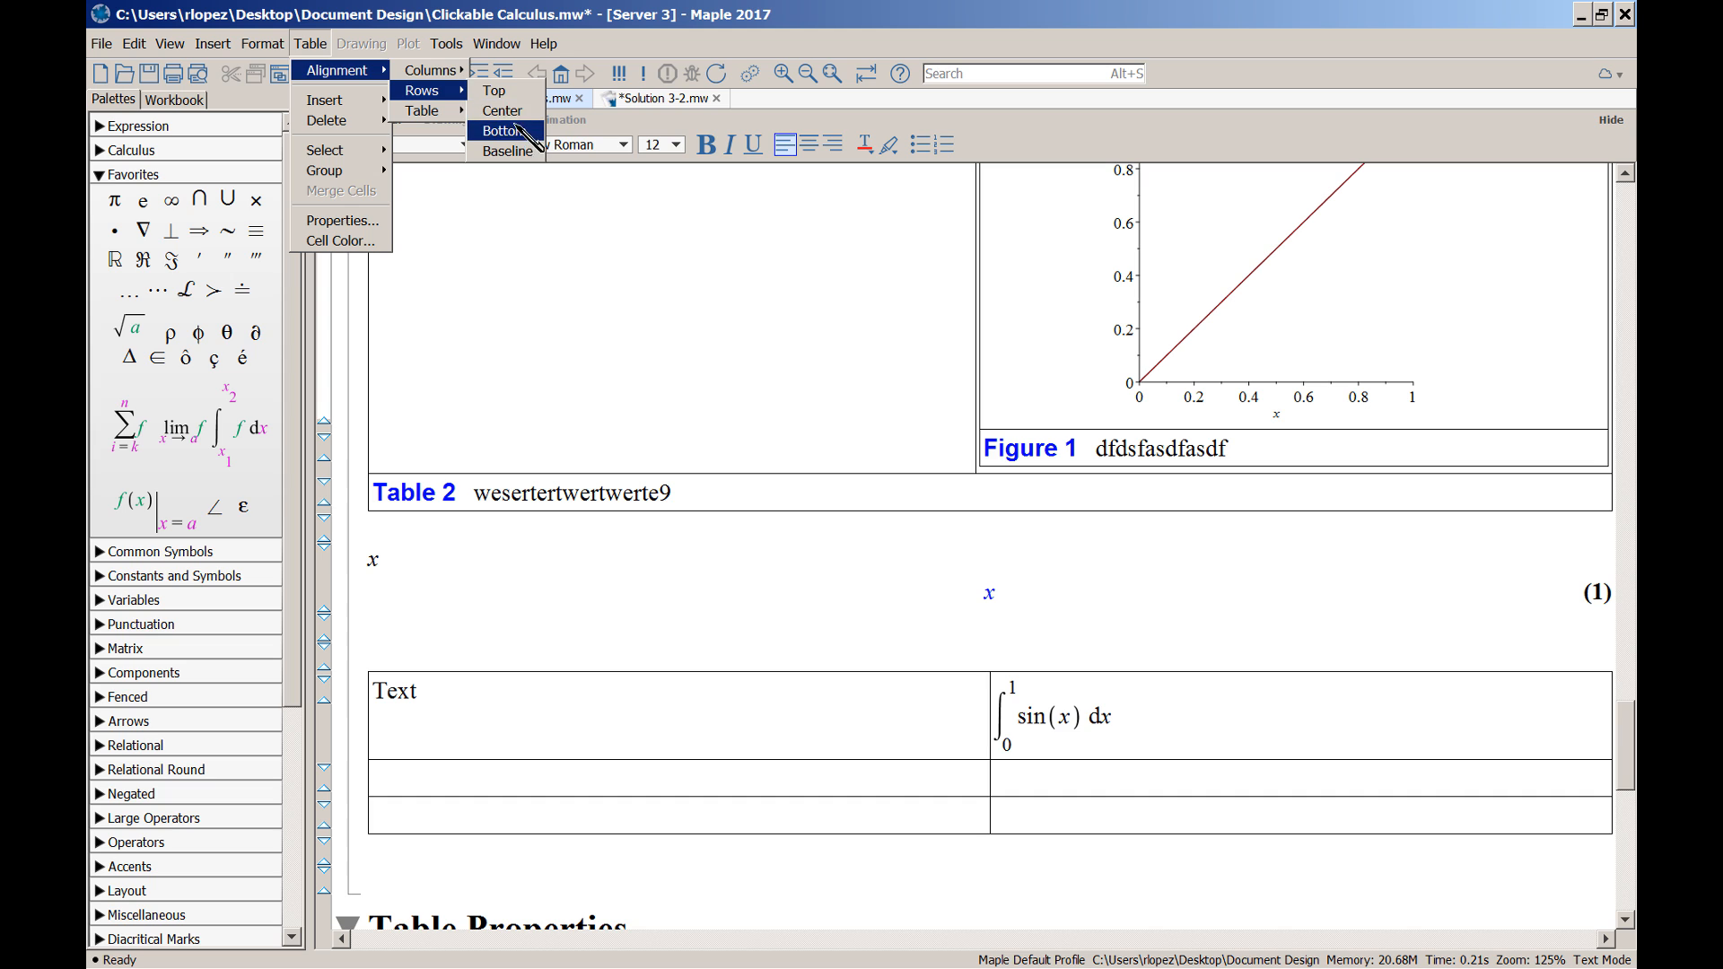
pyautogui.click(502, 131)
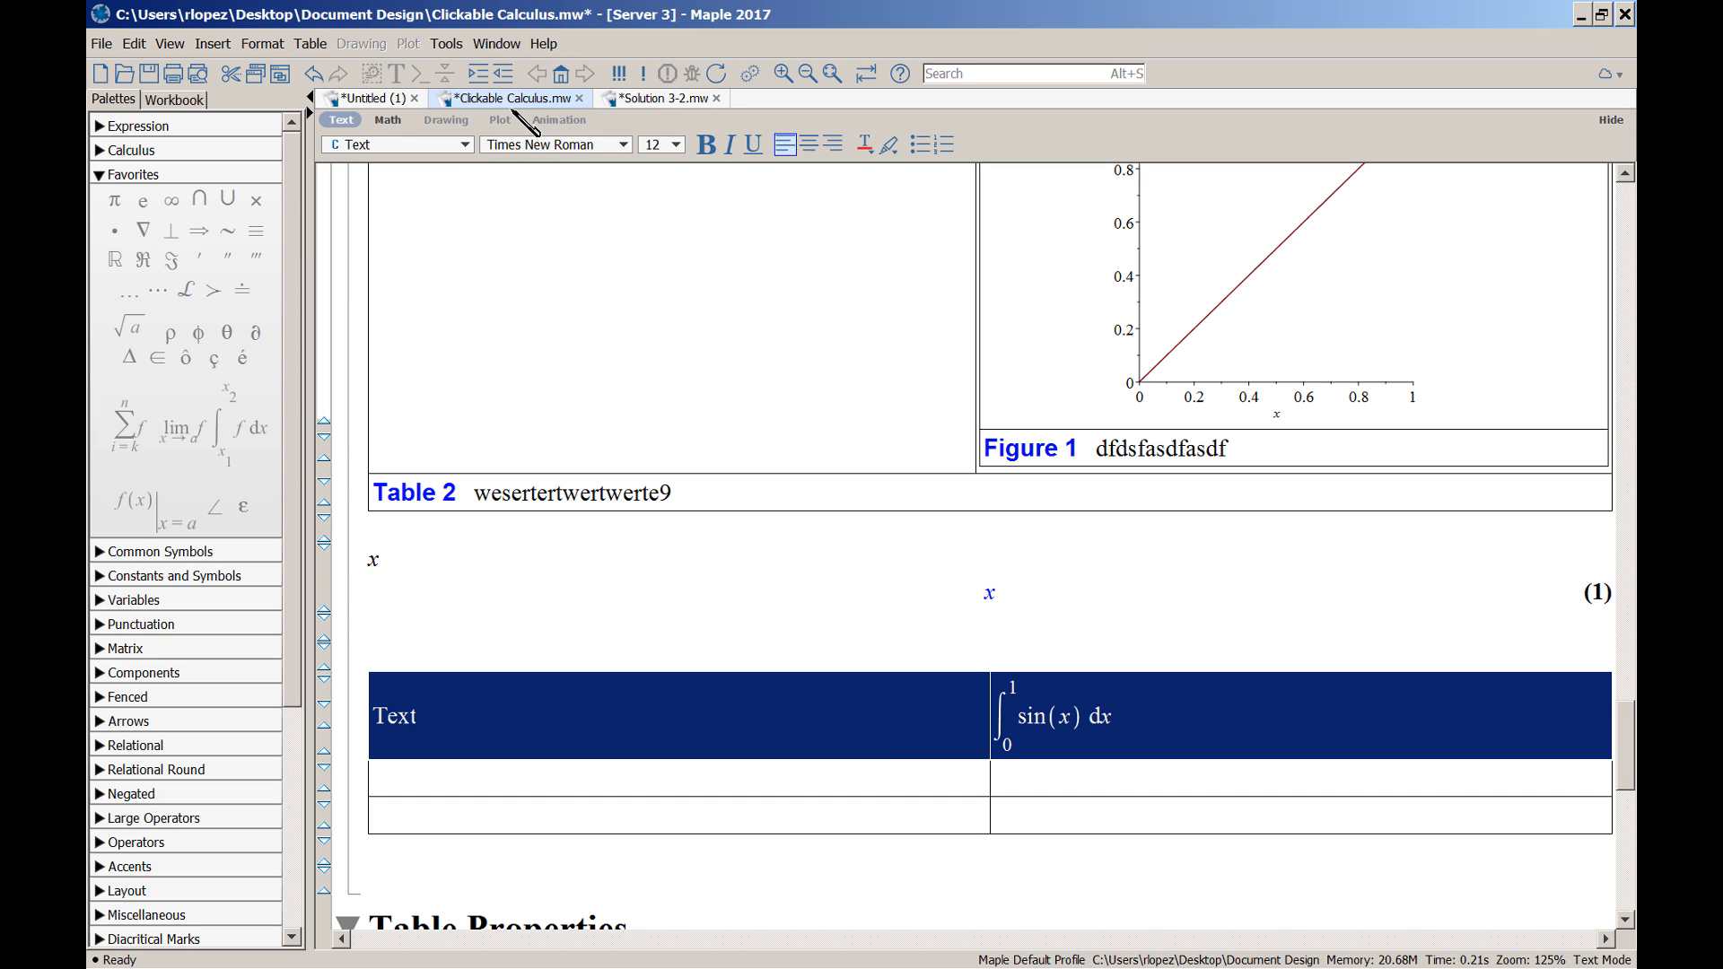
pyautogui.click(902, 732)
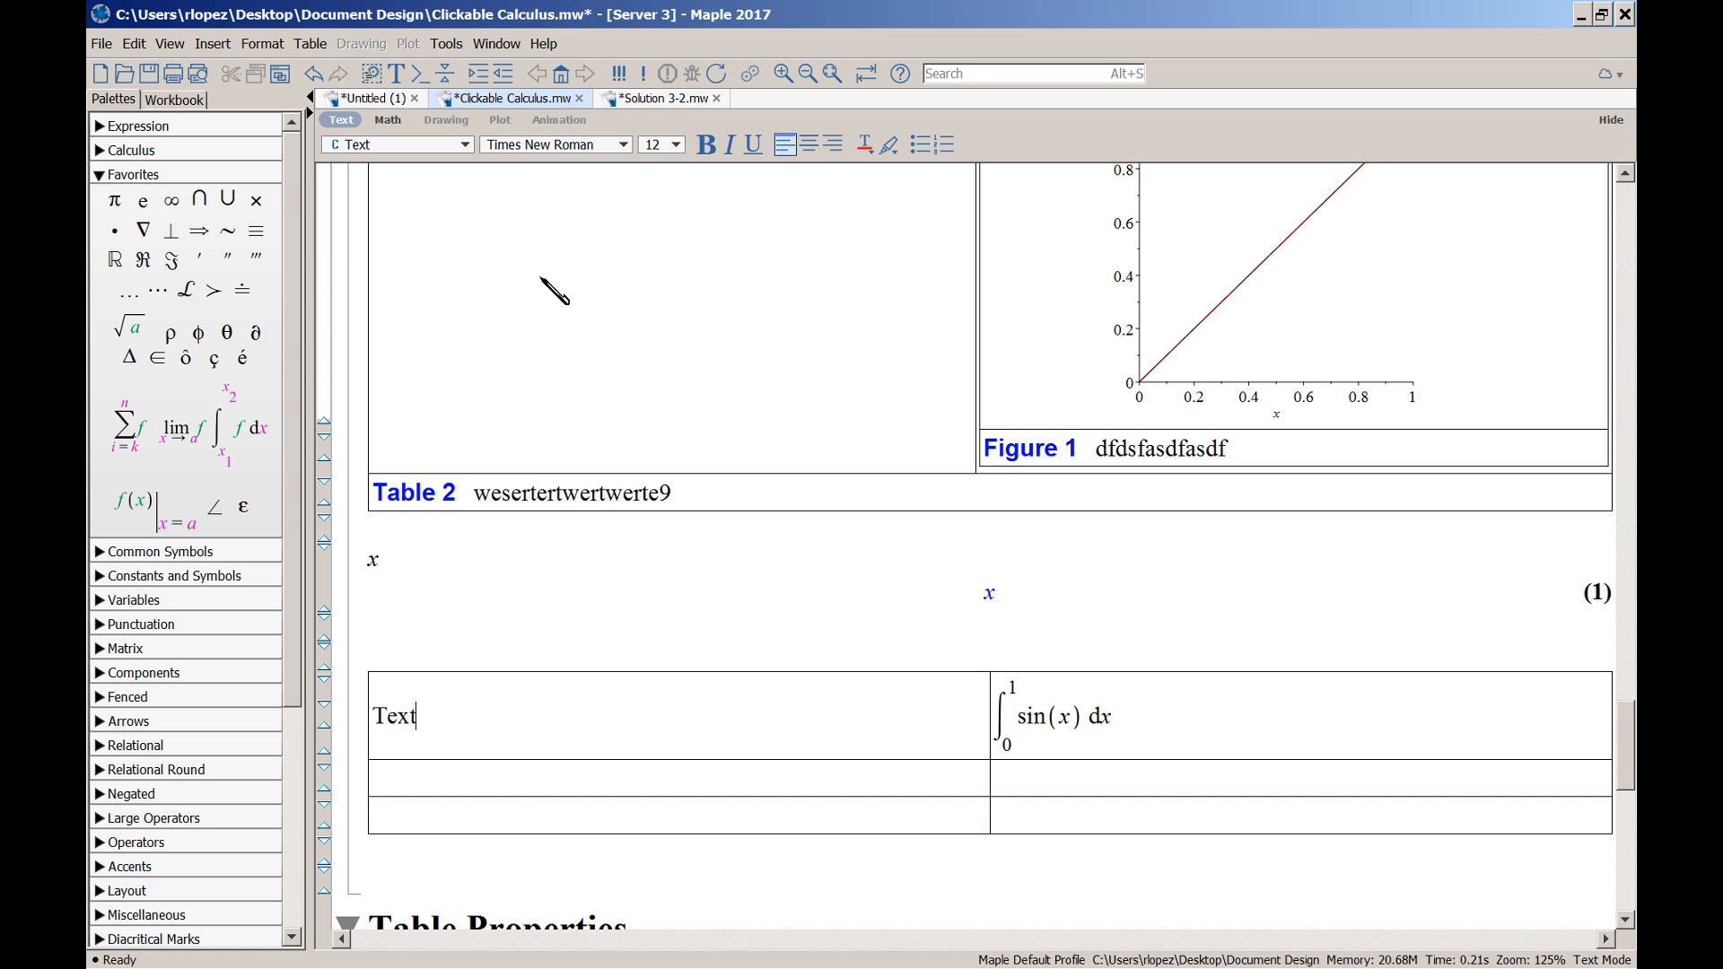
# Set the first row's alignment to Baseline so Text and the integral line up
pyautogui.click(313, 43)
pyautogui.moveTo(326, 75)
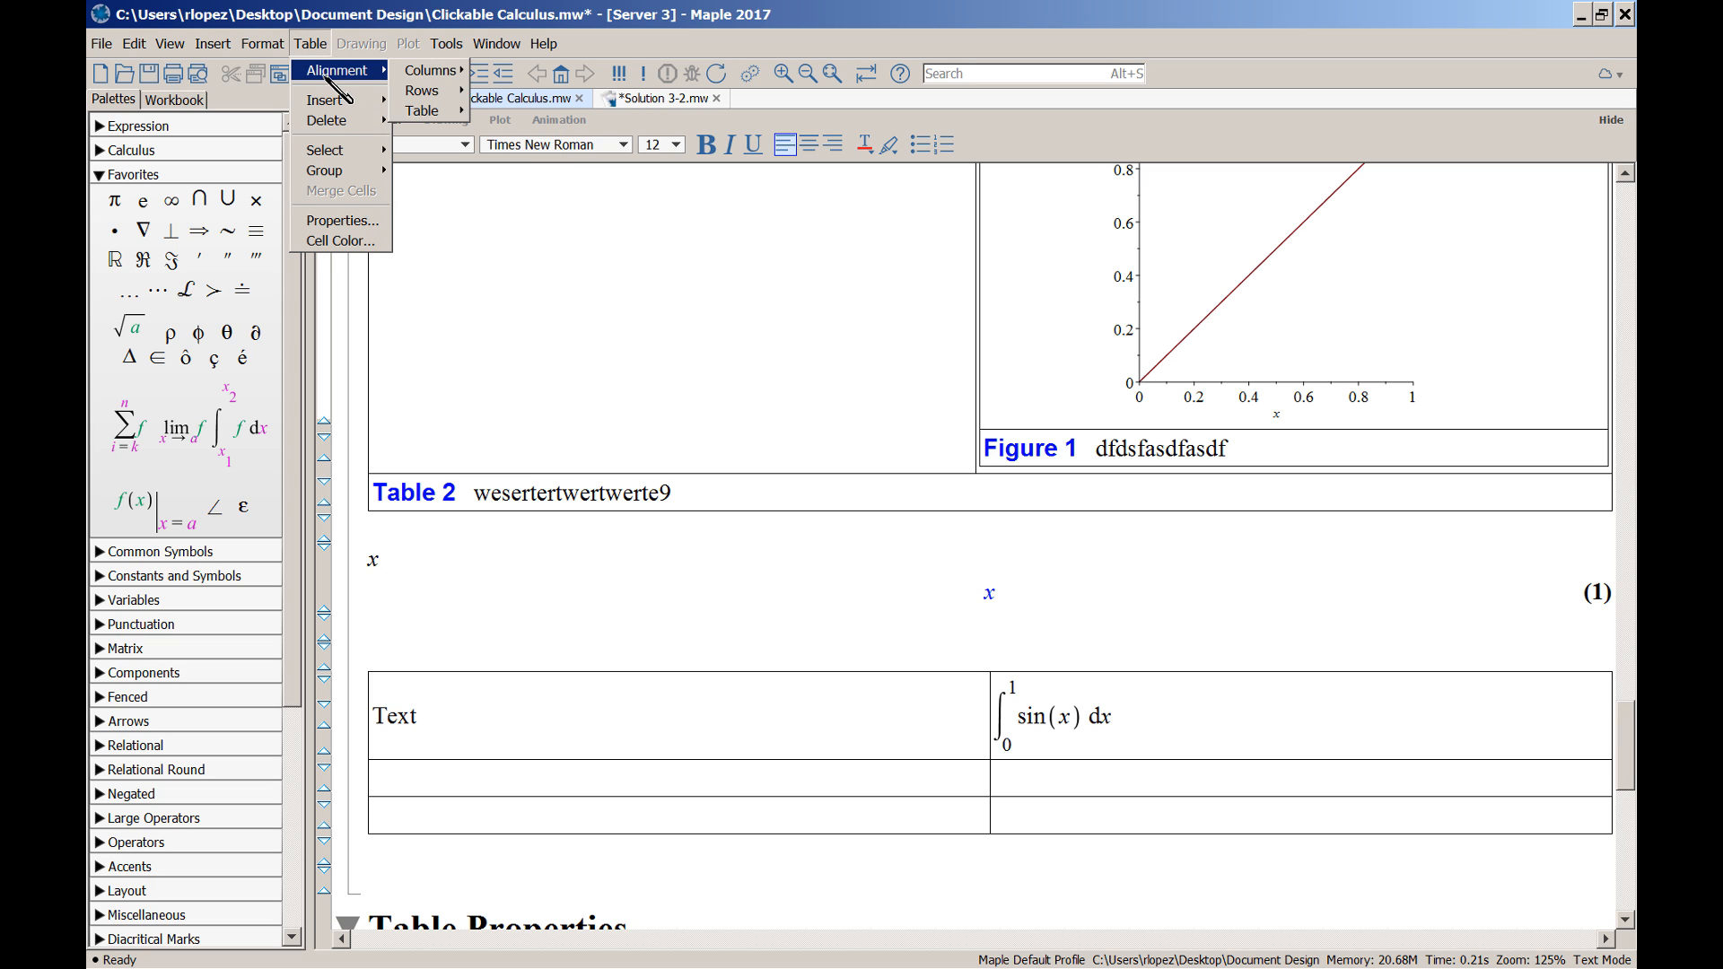
pyautogui.moveTo(422, 90)
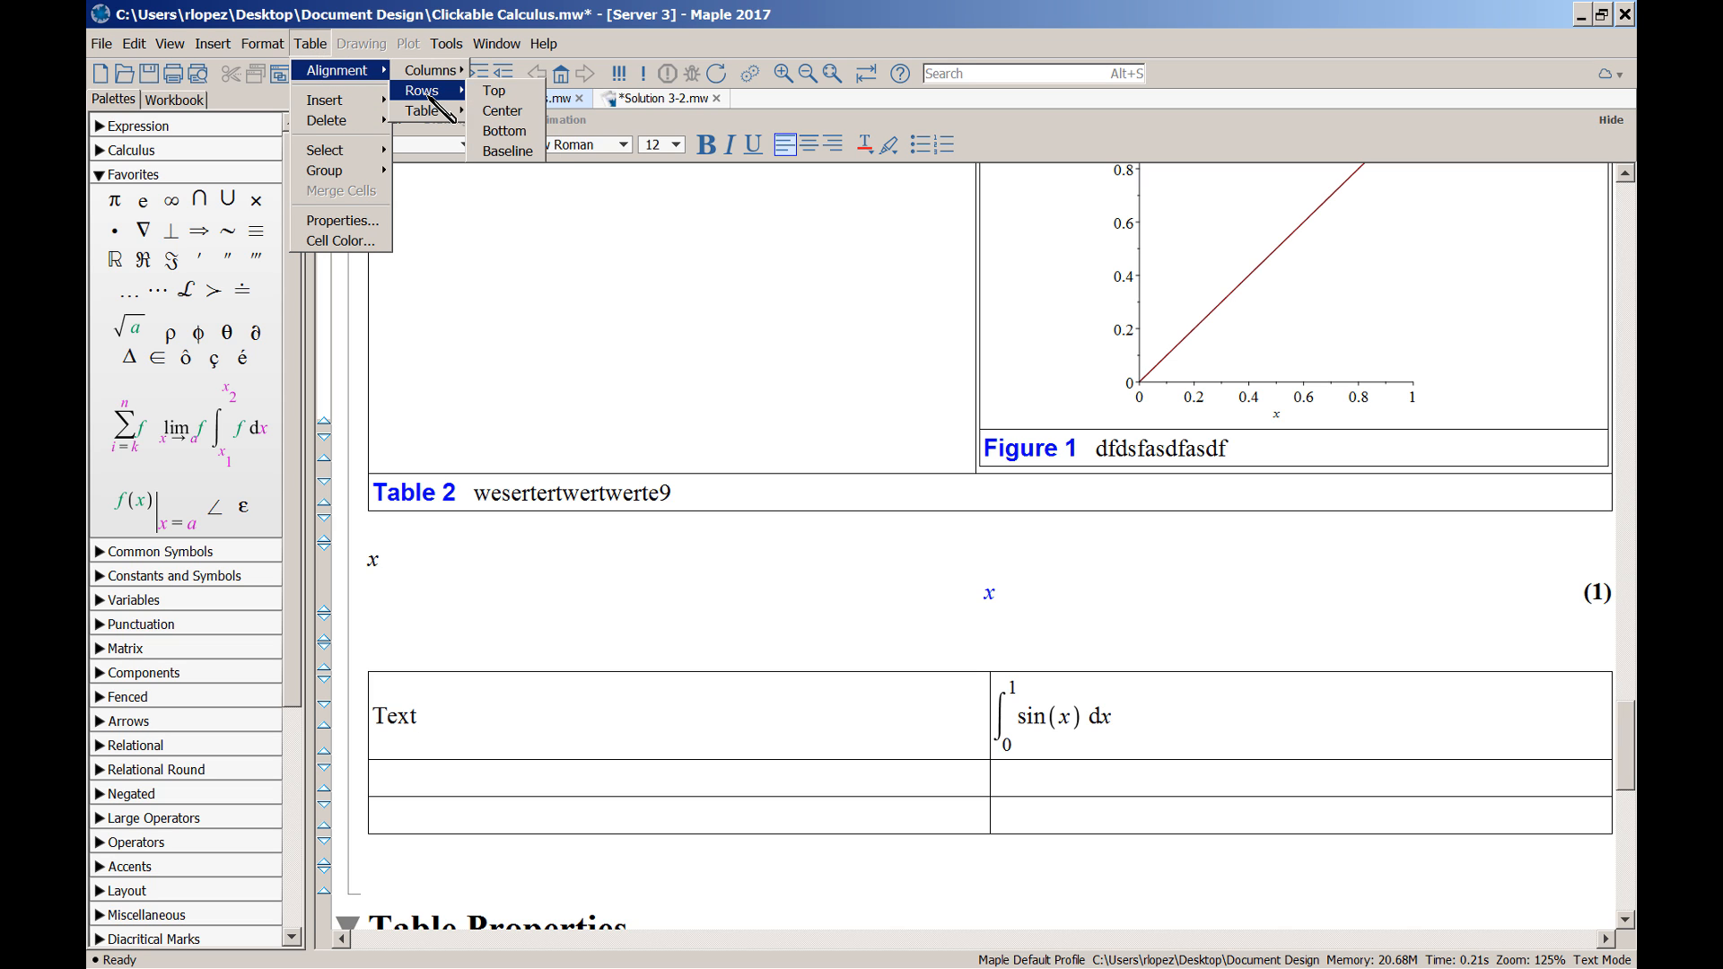
pyautogui.click(523, 152)
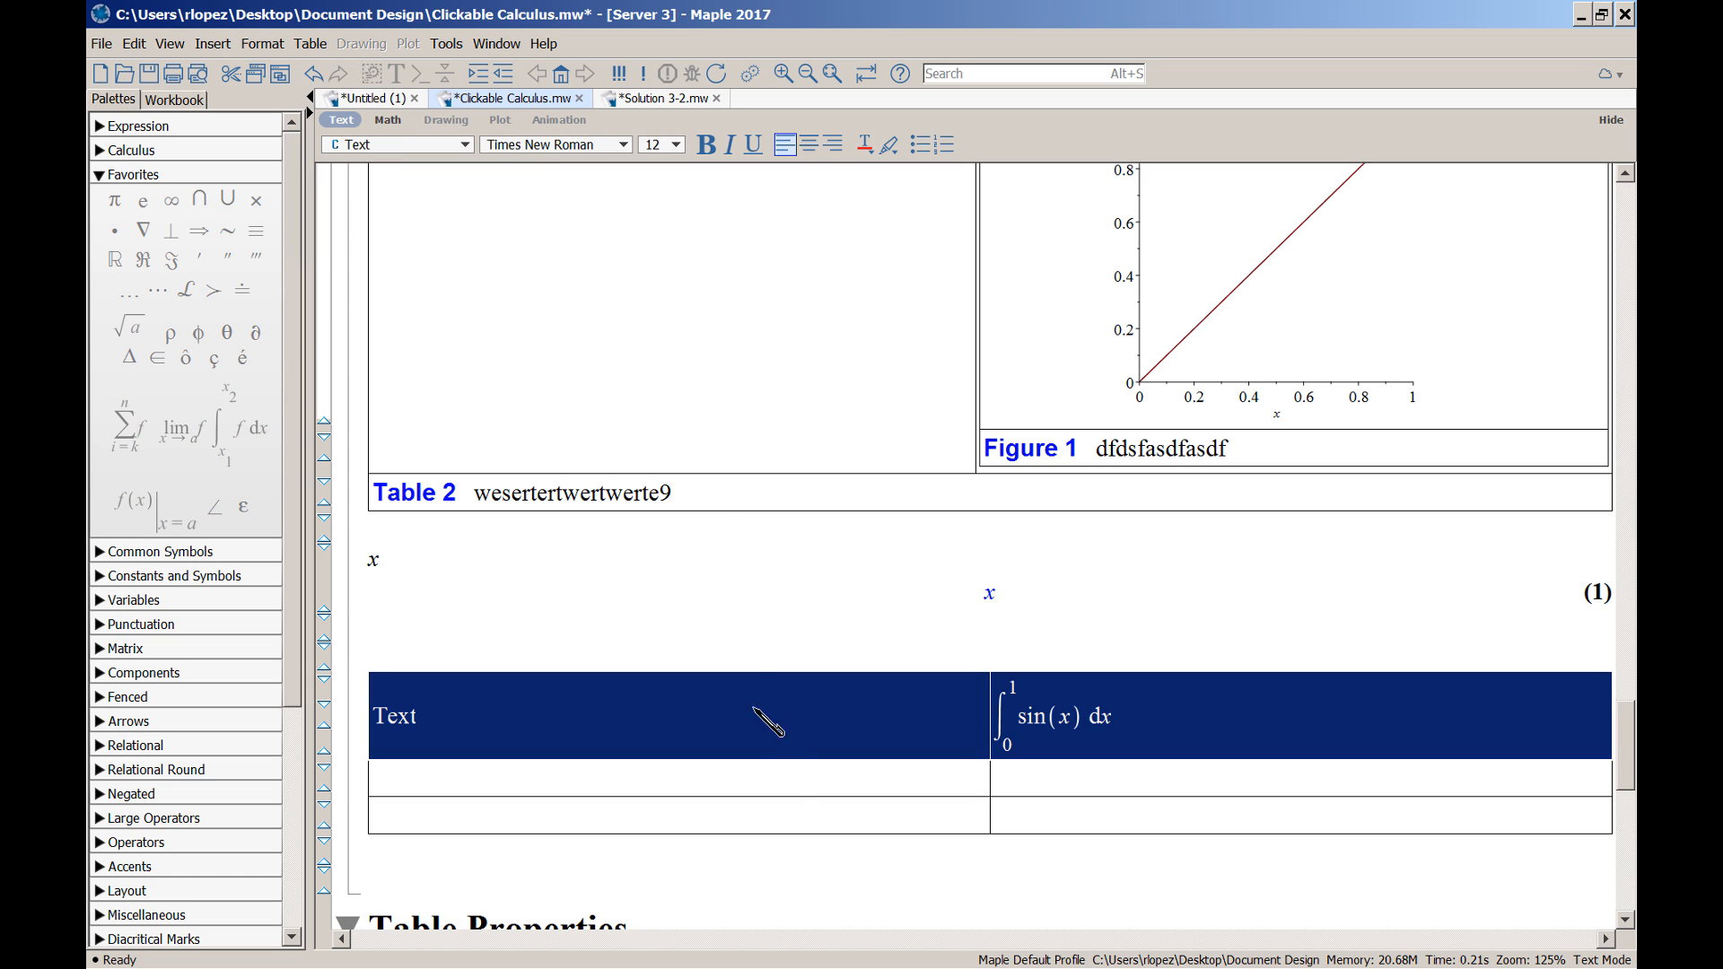
pyautogui.click(783, 739)
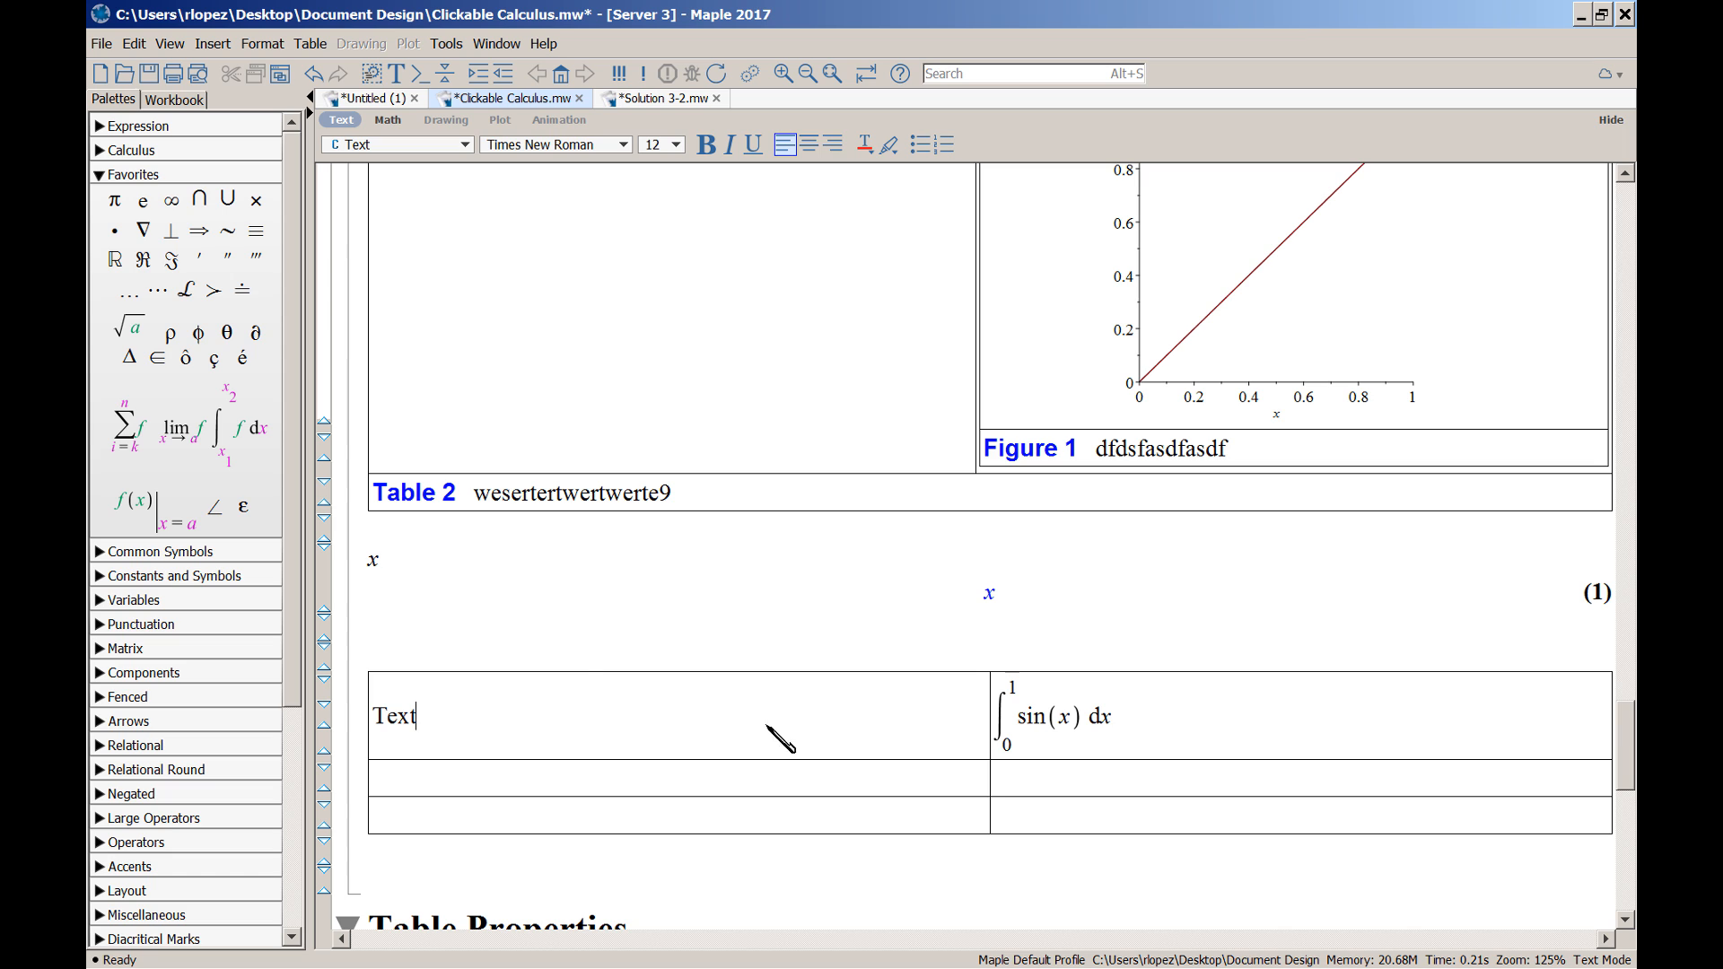
pyautogui.click(311, 44)
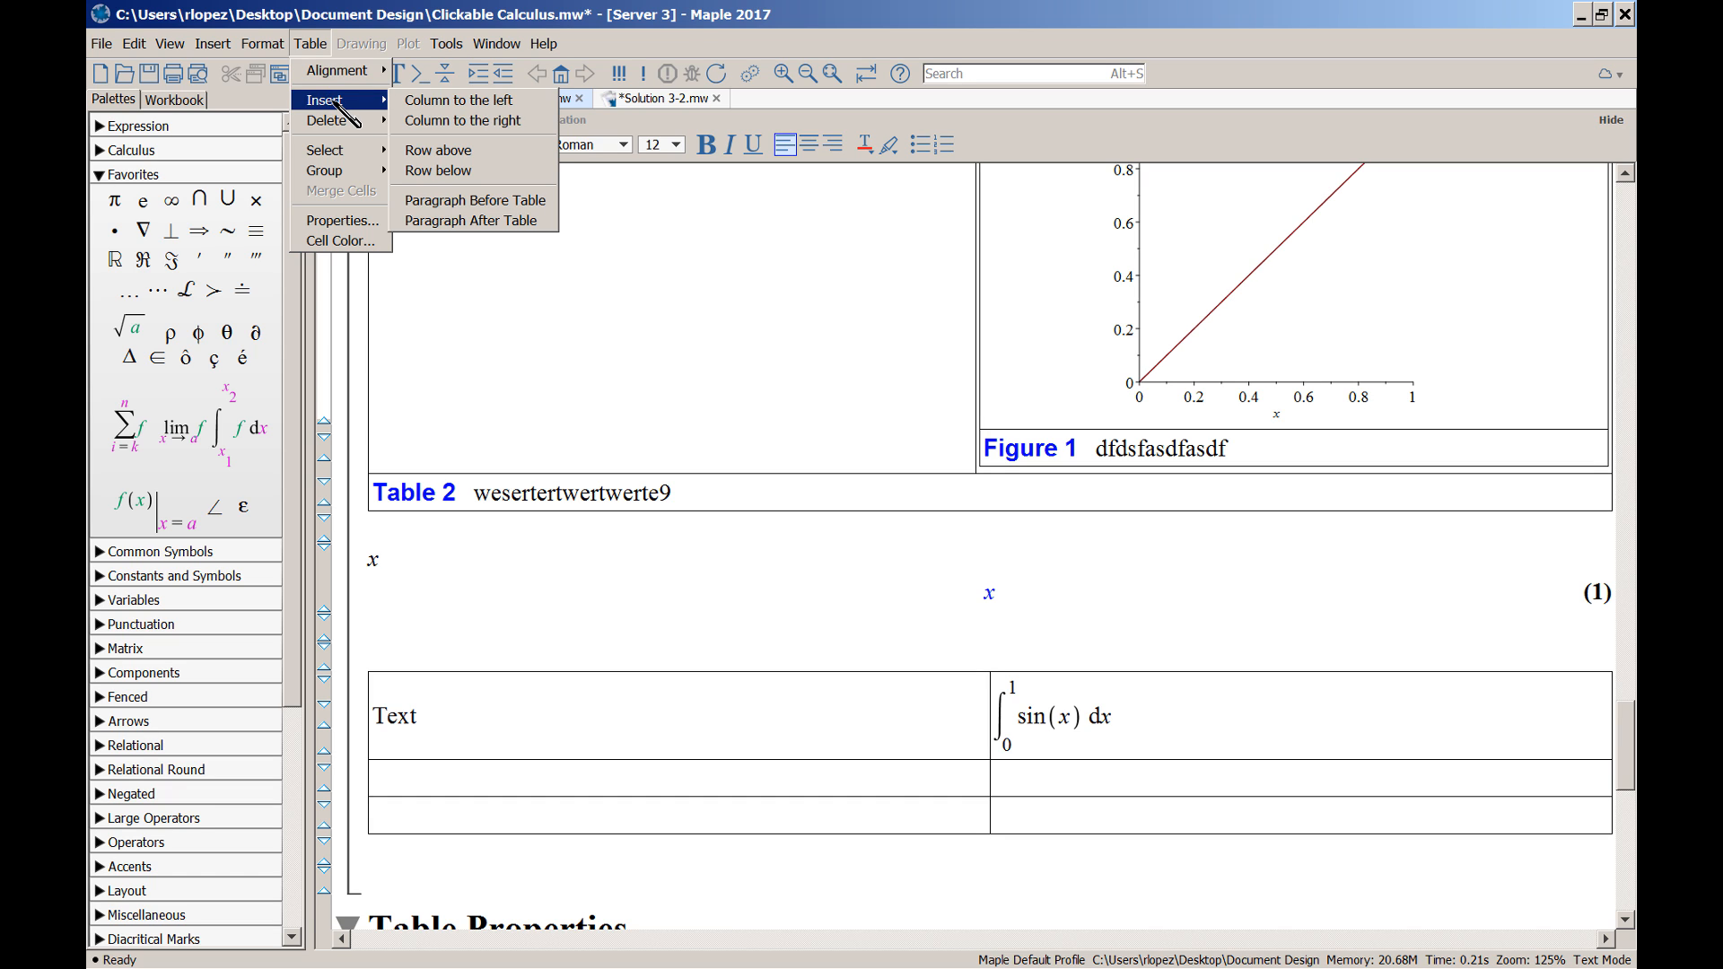
# Insert an empty paragraph before the new 3×2 table
pyautogui.click(460, 201)
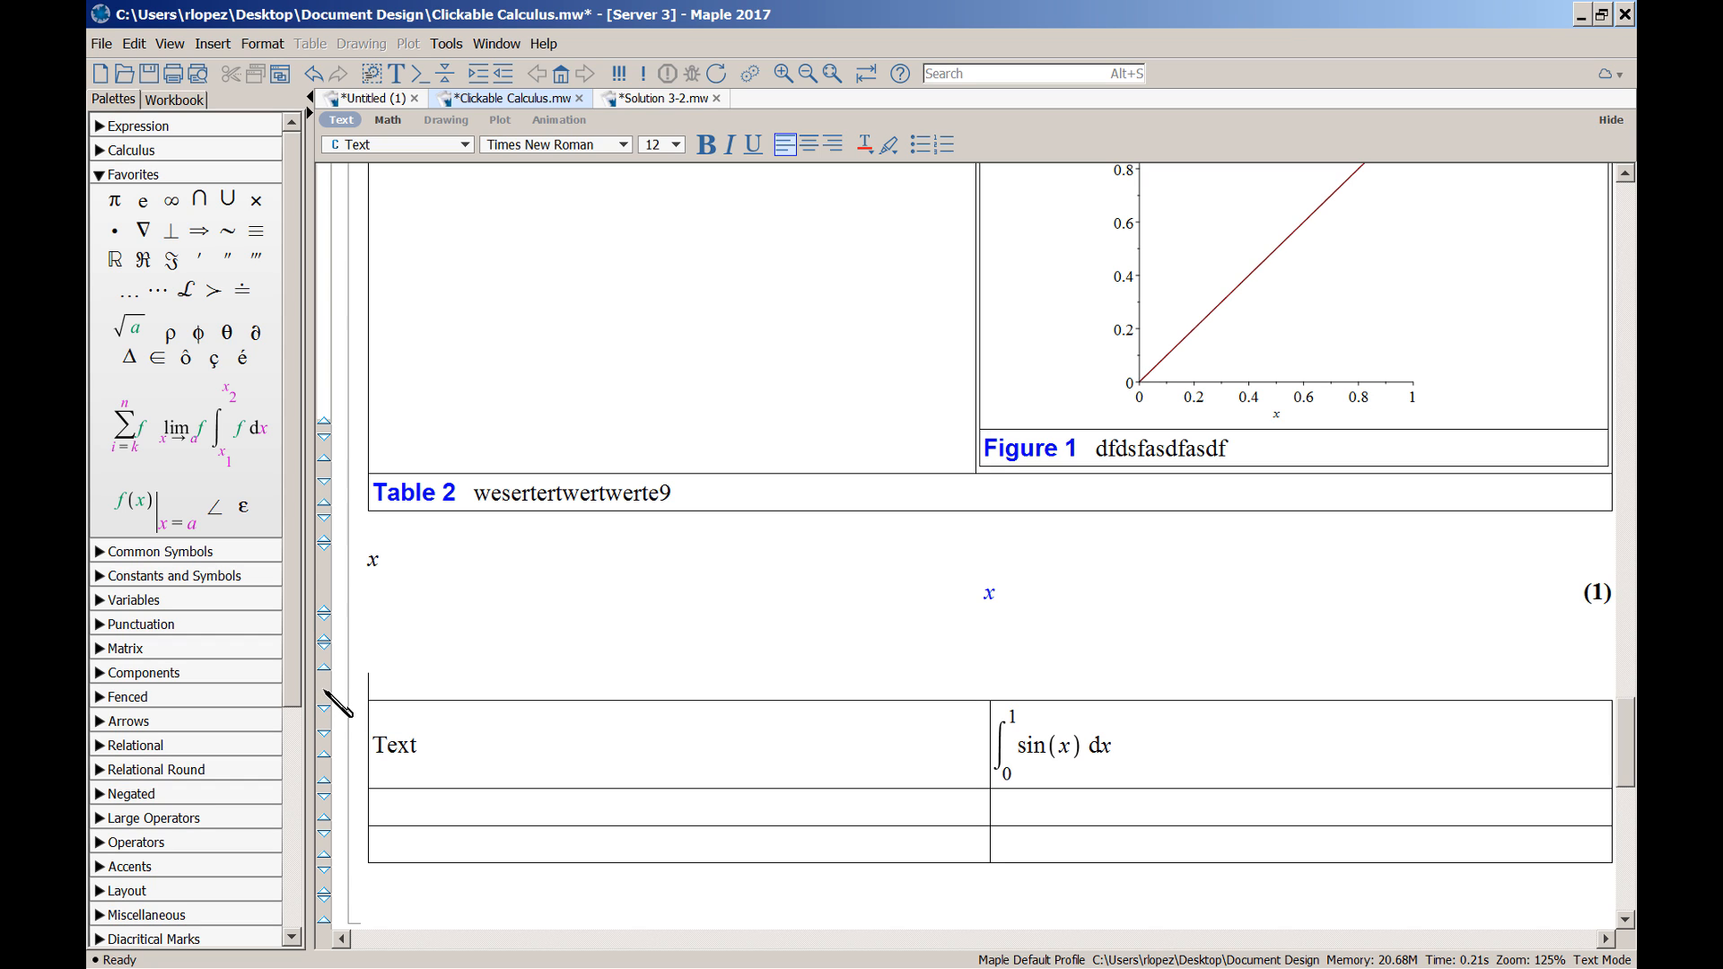
# Switch the new paragraph to text mode and enter 'test'
pyautogui.click(170, 45)
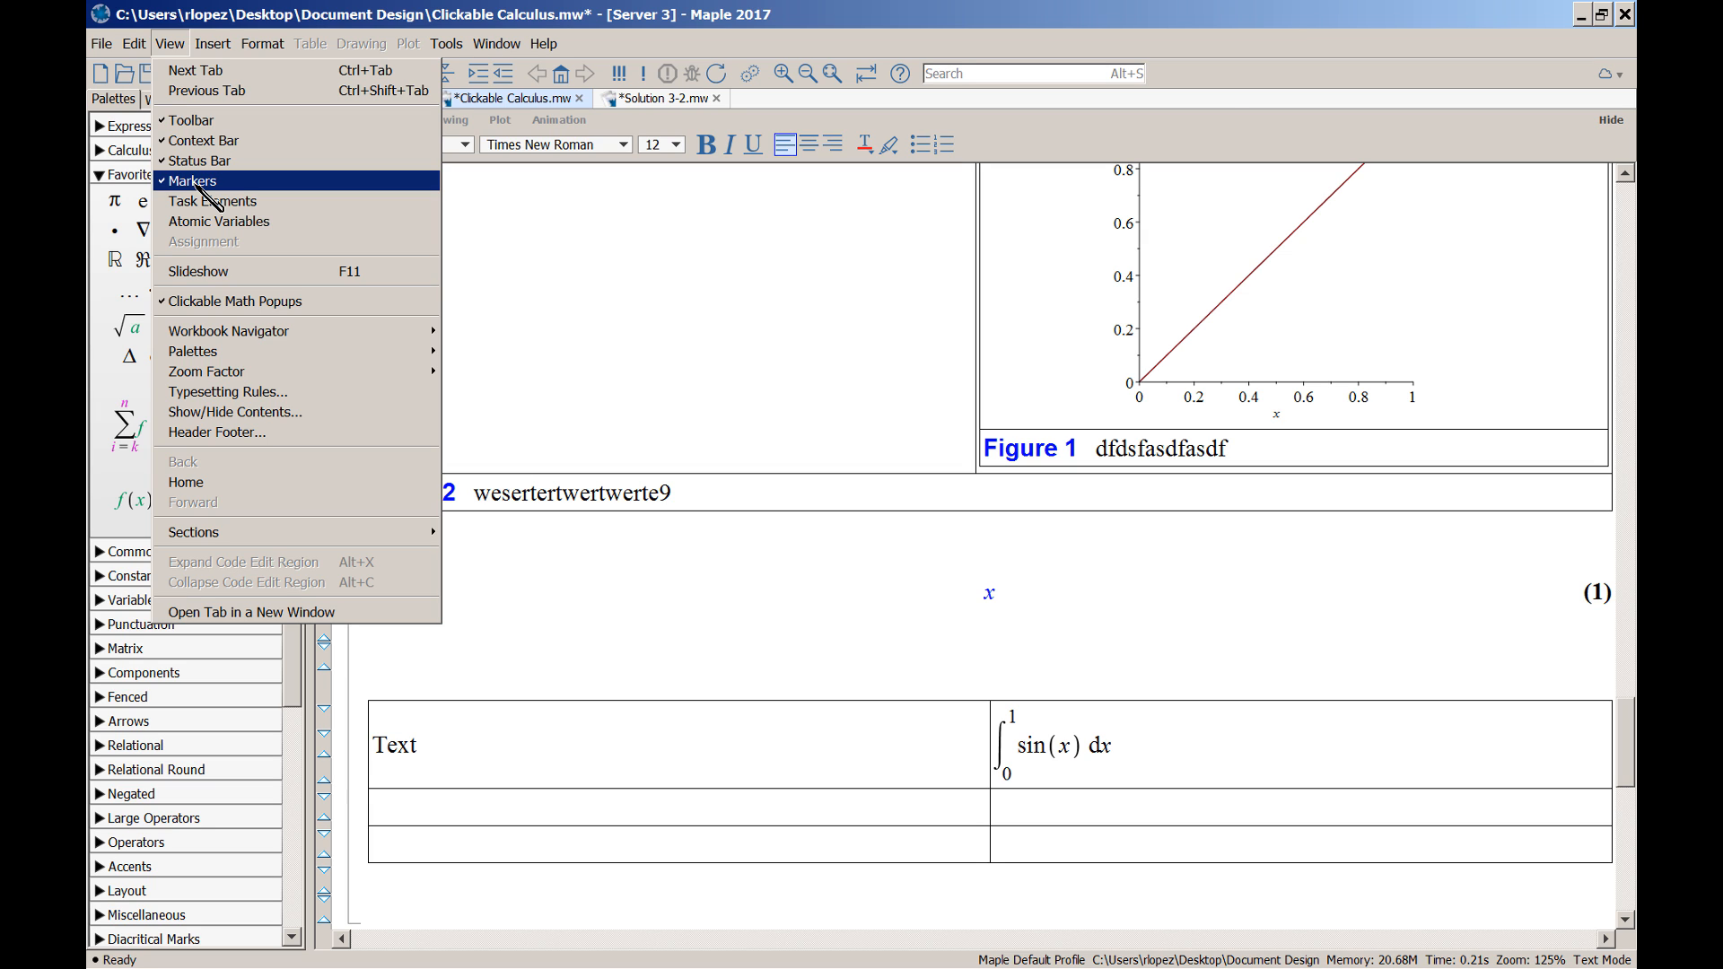
pyautogui.click(655, 585)
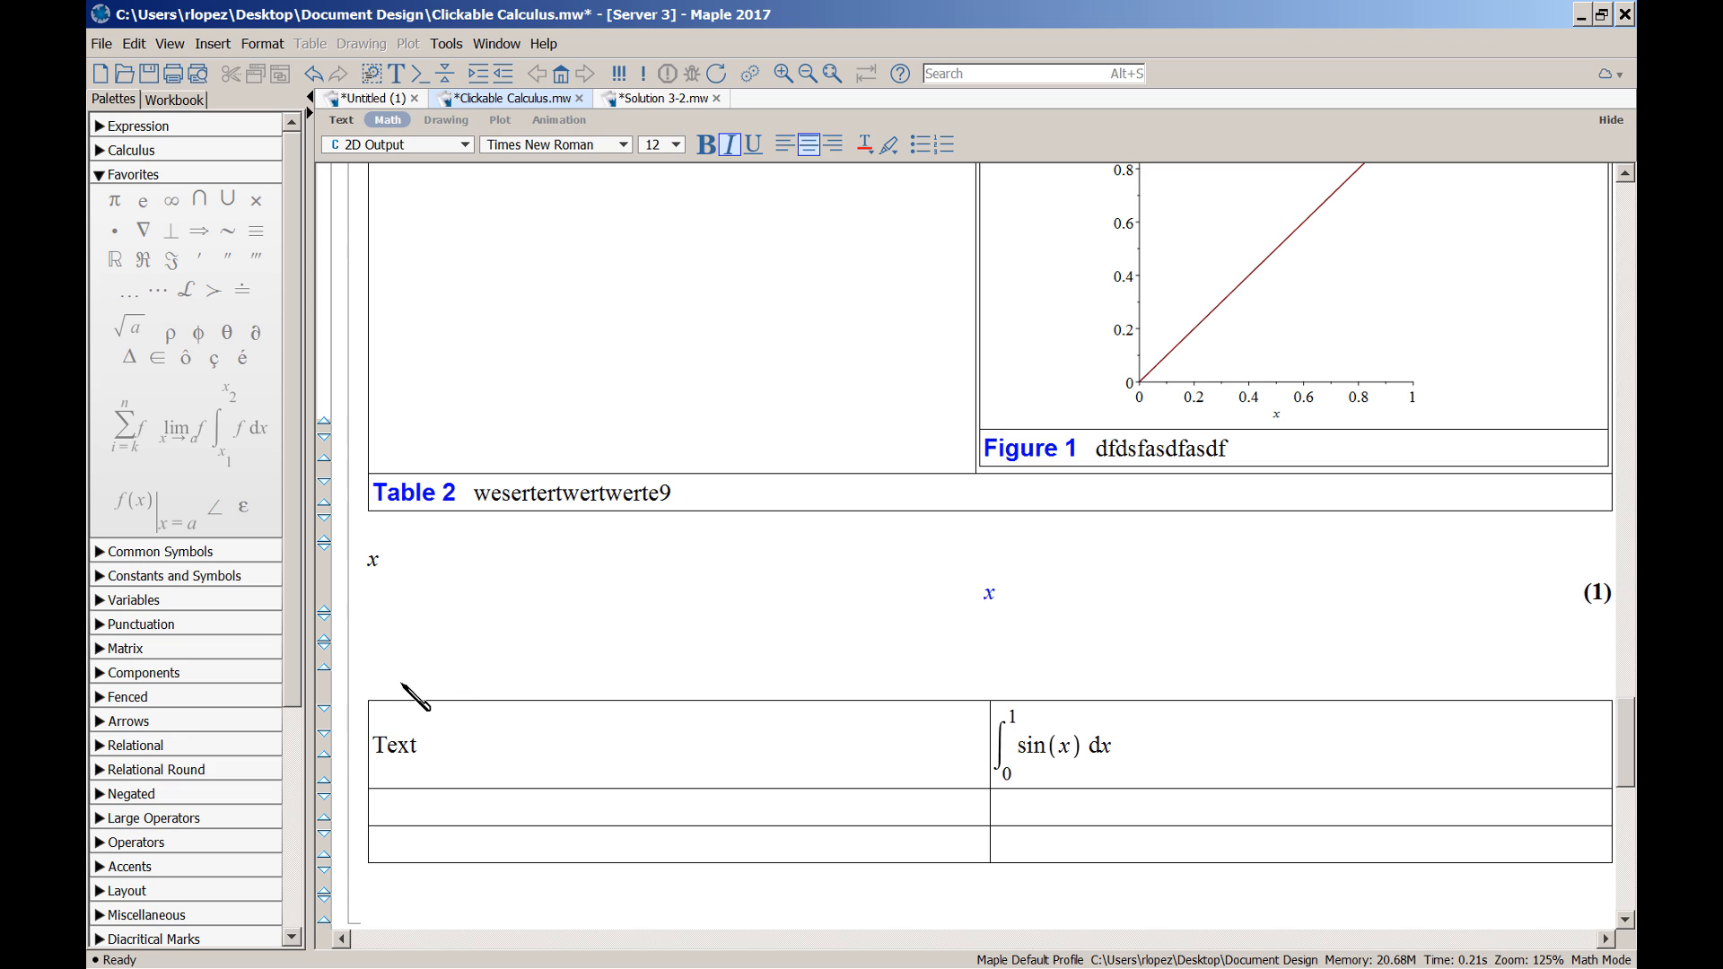
pyautogui.press('F5')
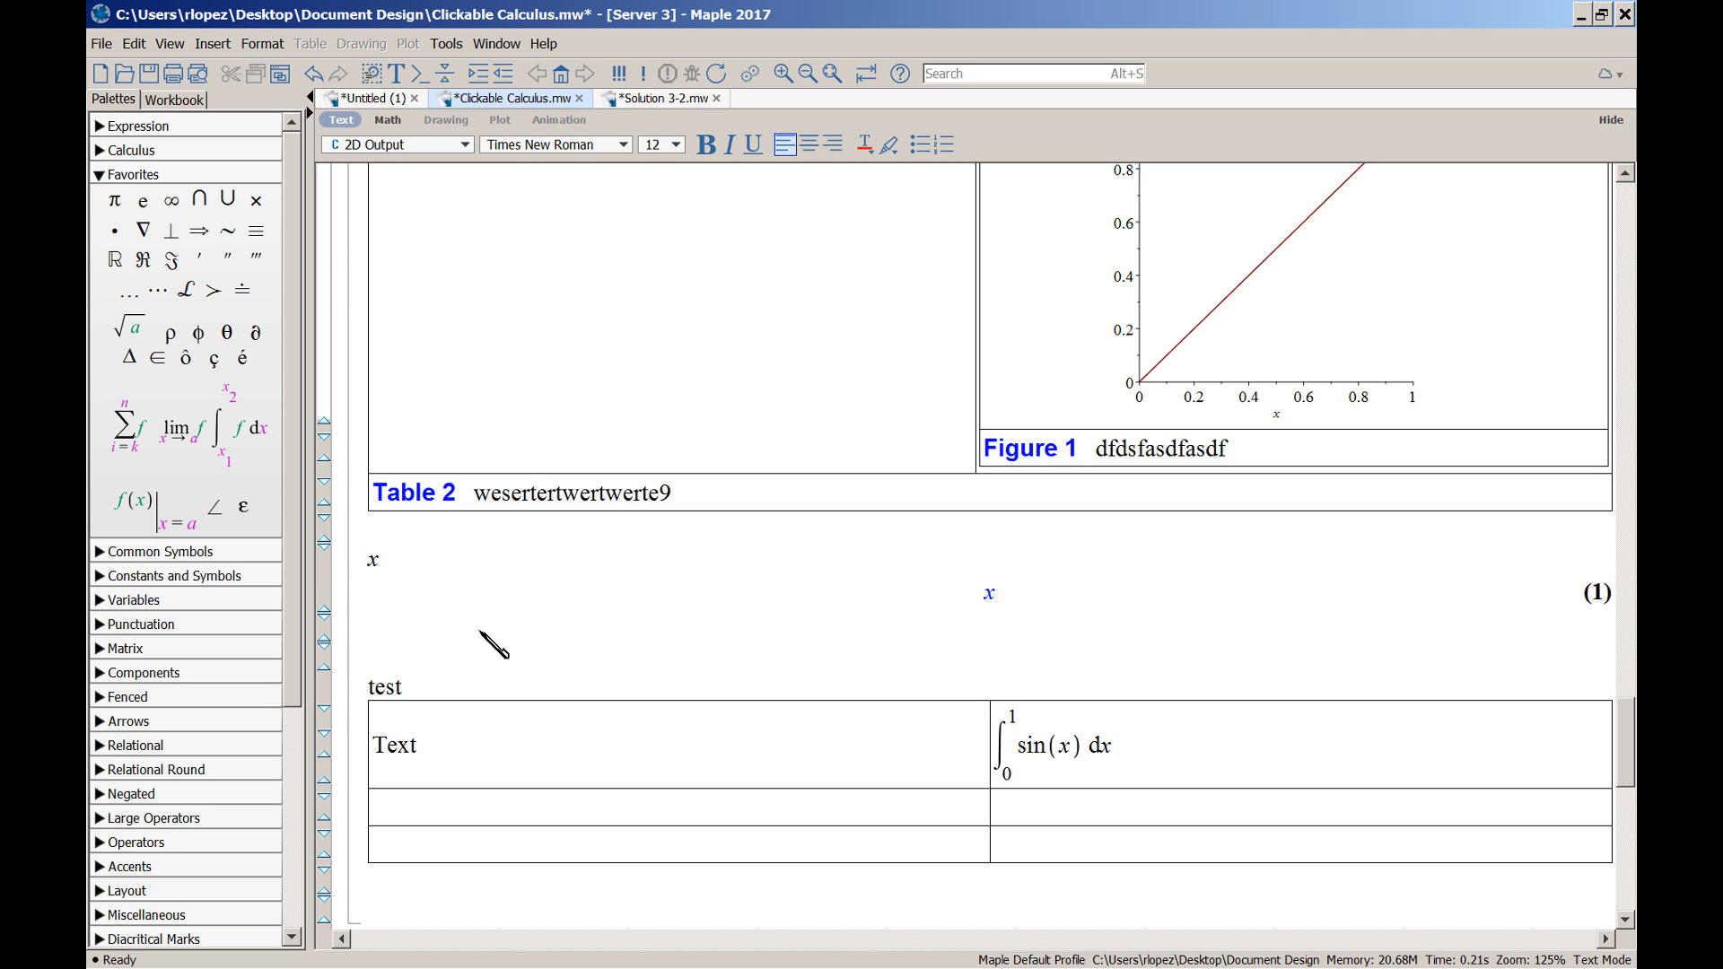
# Add the definite integral from 0 to 1 of x dx after 'test' in math mode
pyautogui.press('F5')
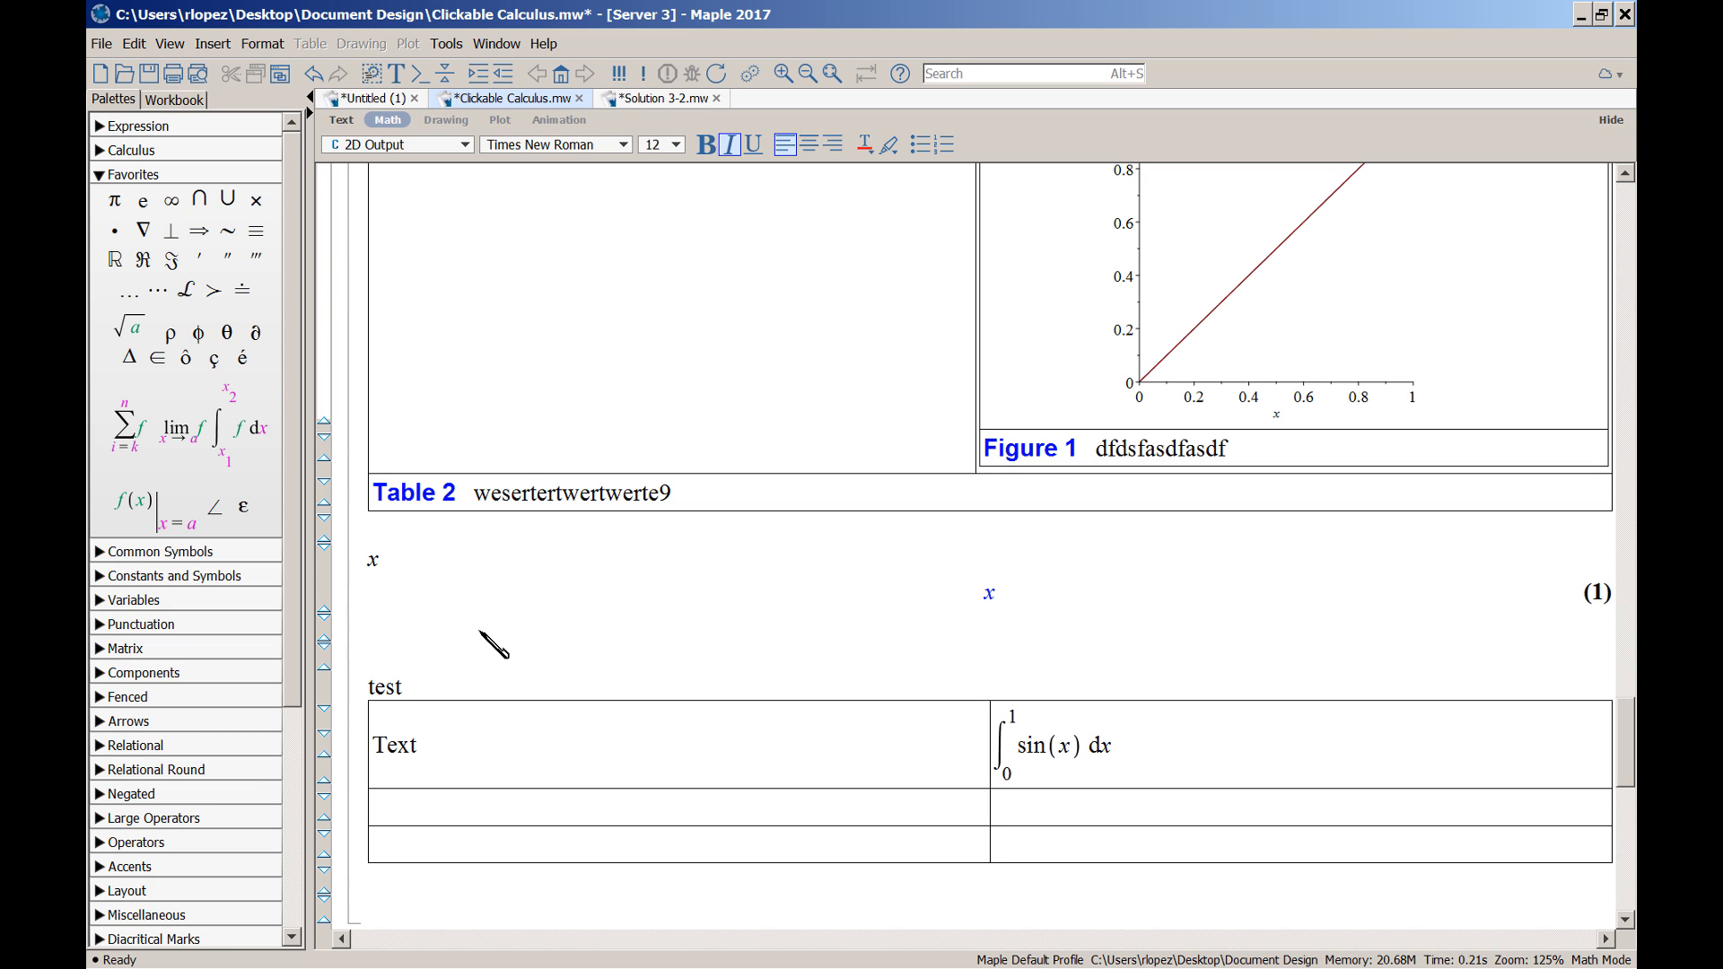
pyautogui.click(258, 433)
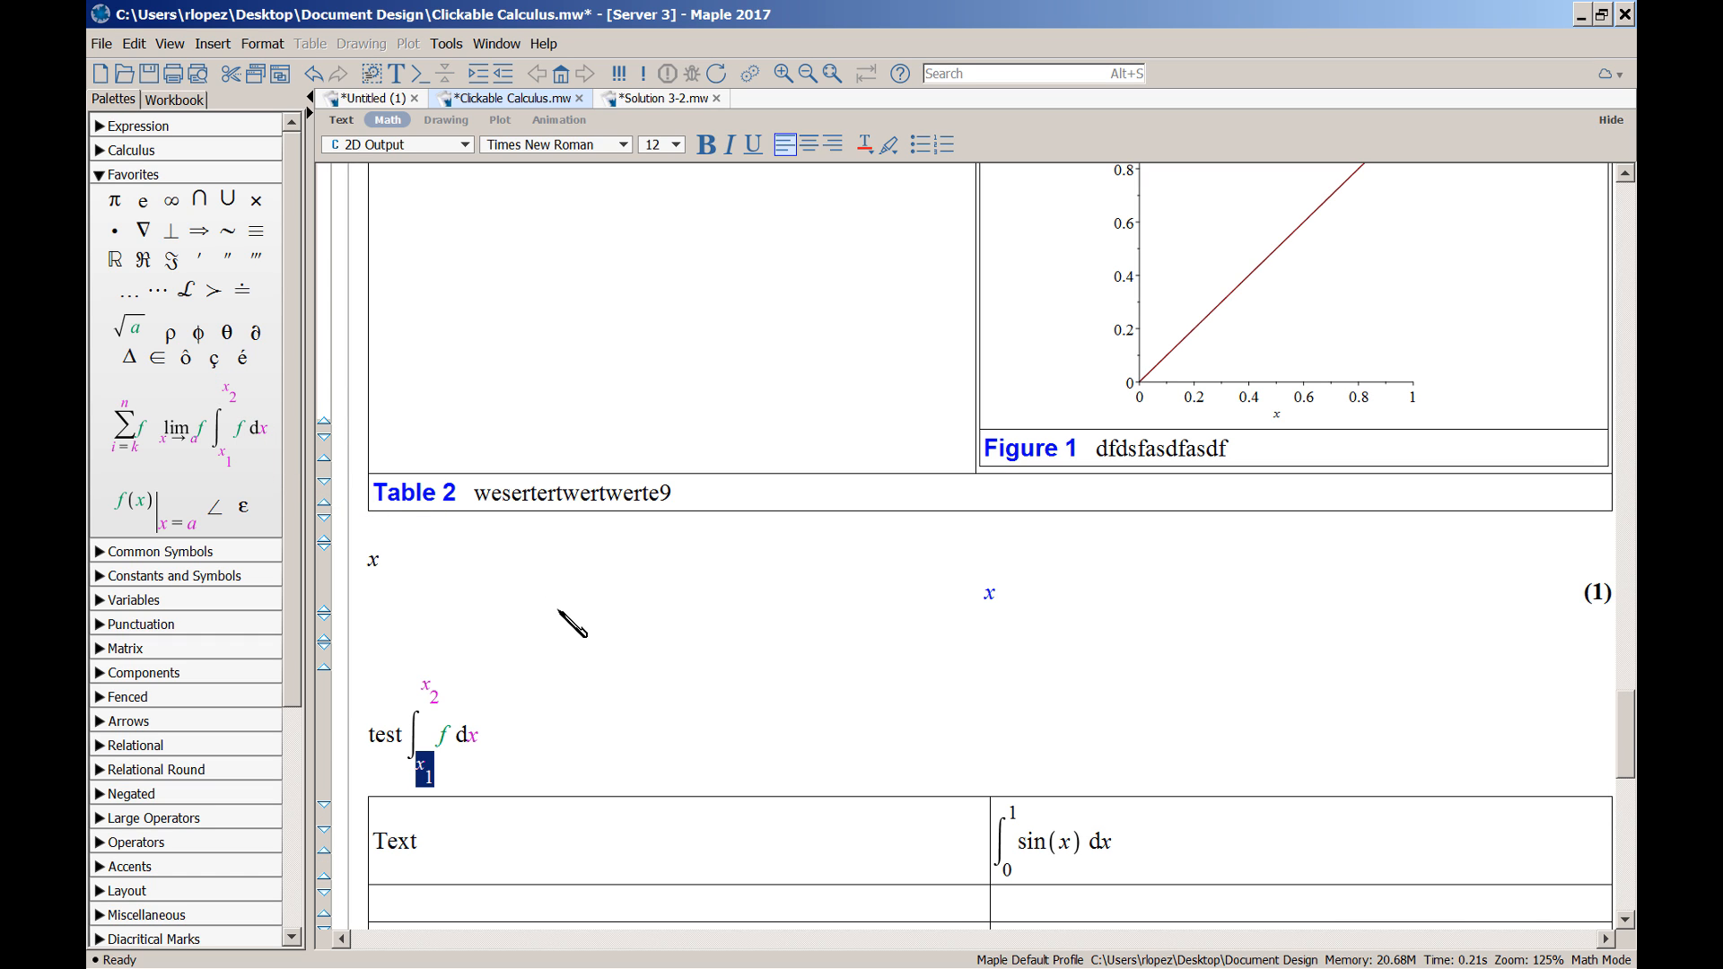
pyautogui.write('0')
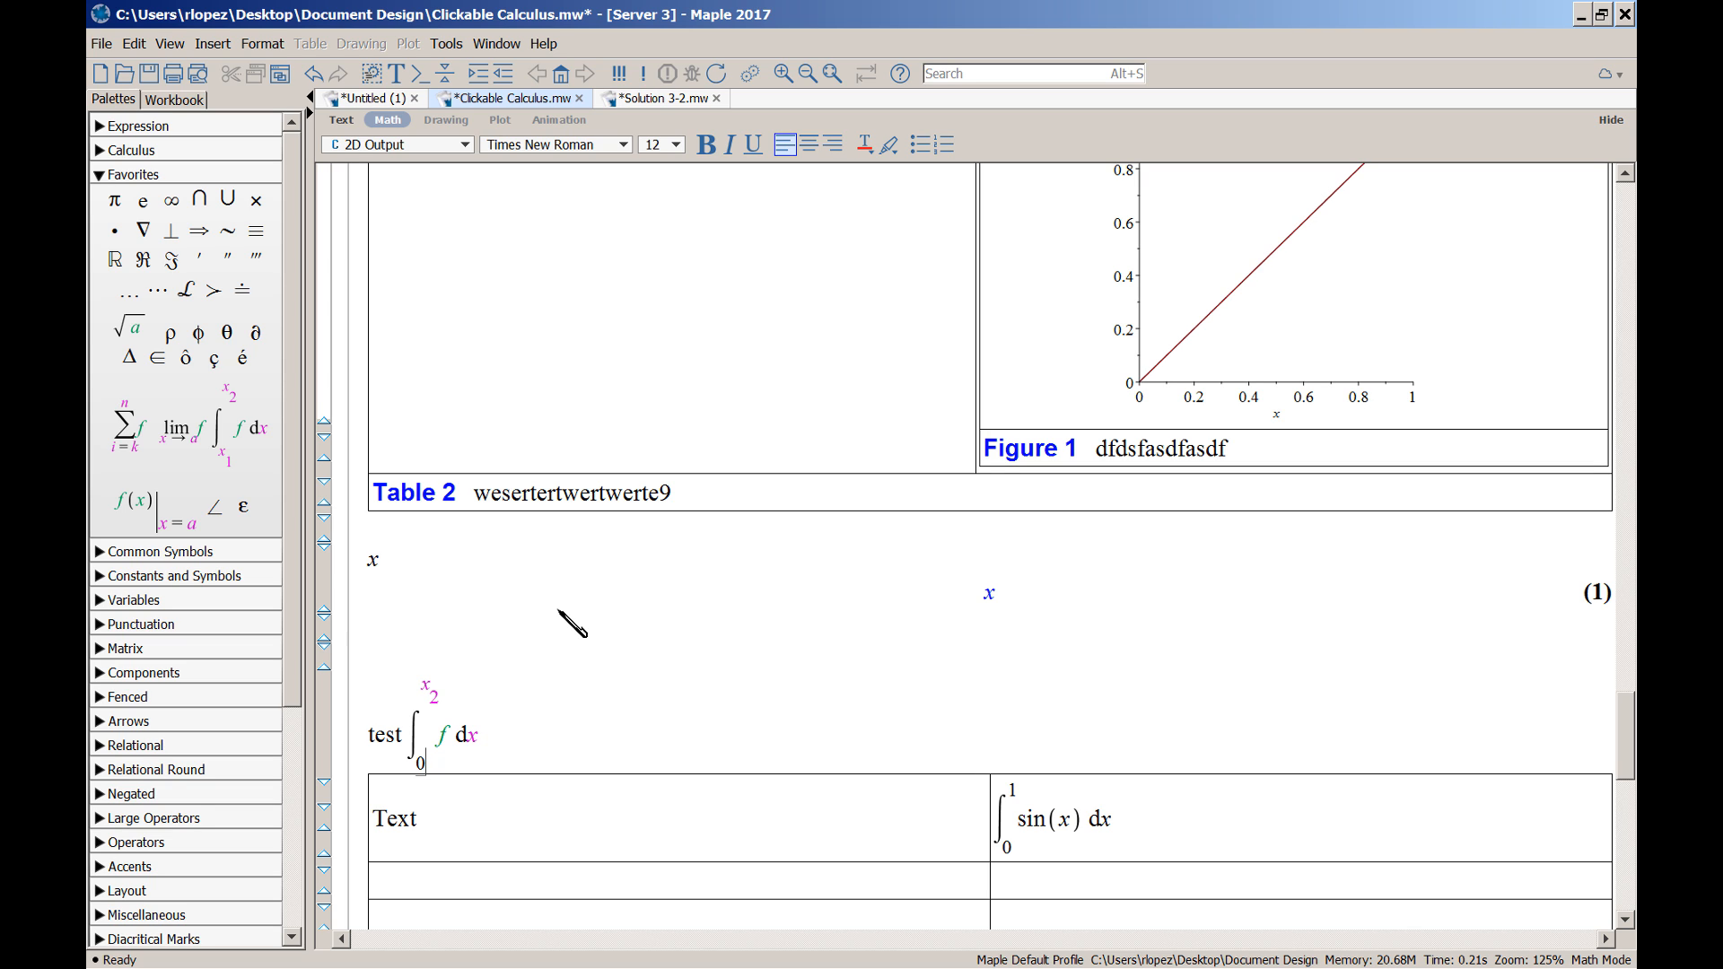
pyautogui.press('Tab')
pyautogui.write('1')
pyautogui.press('Tab')
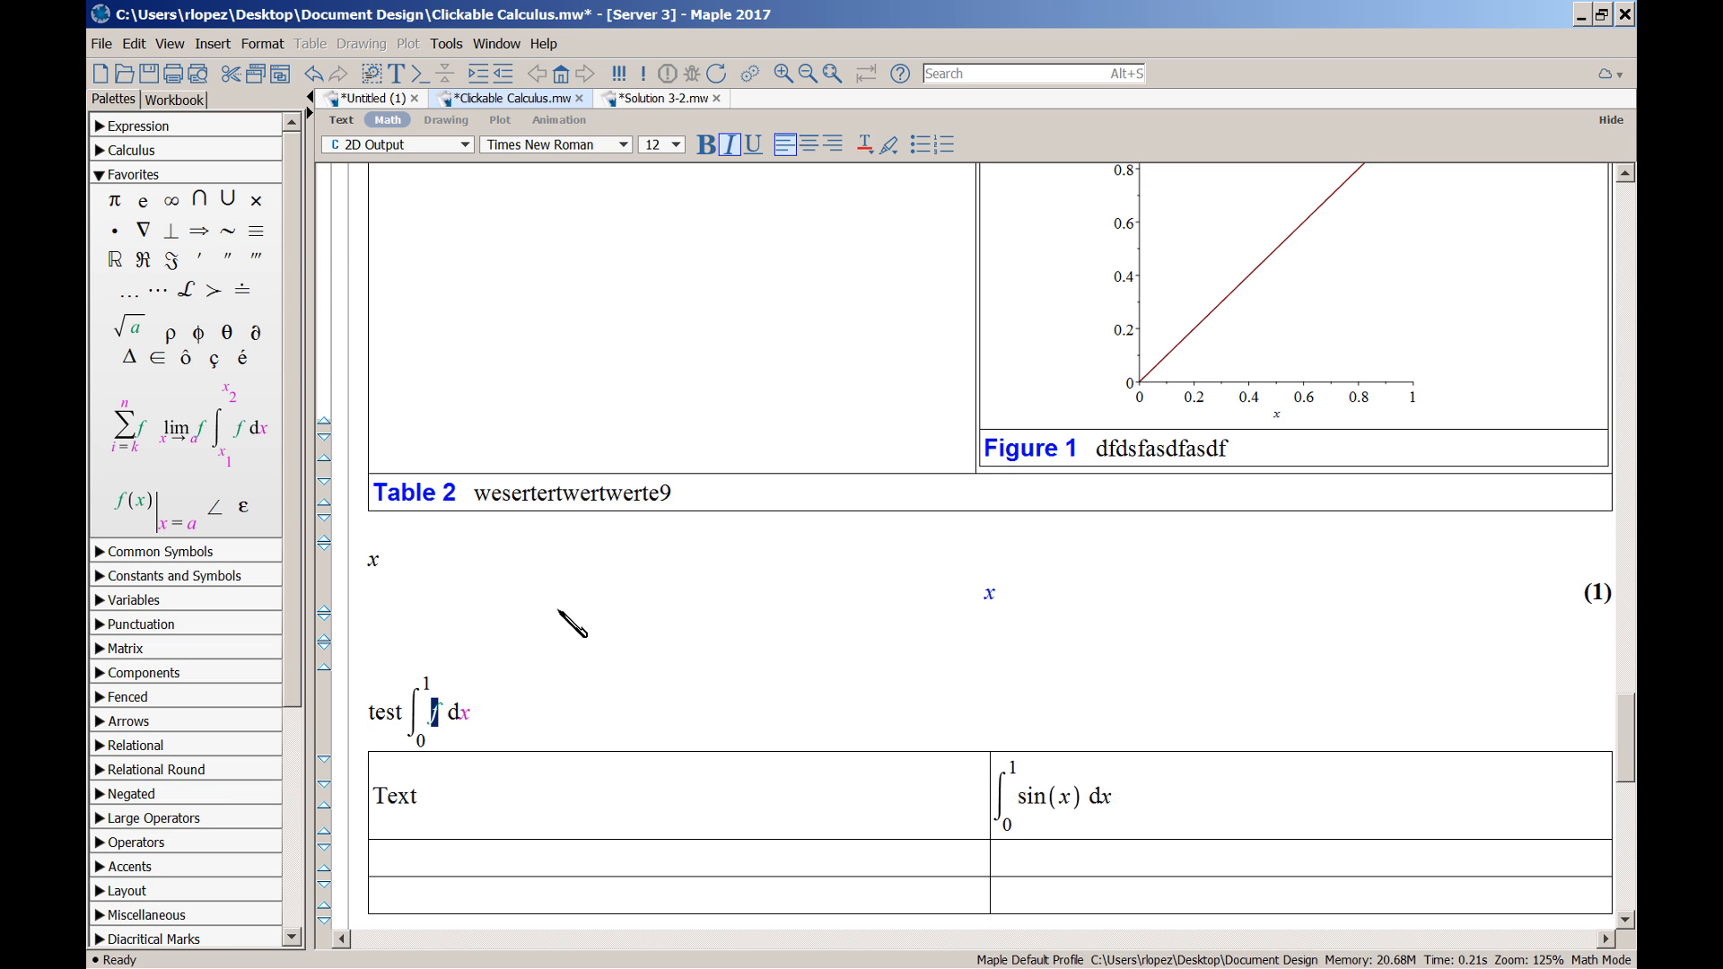
pyautogui.write('x')
pyautogui.press('Tab')
pyautogui.write('x')
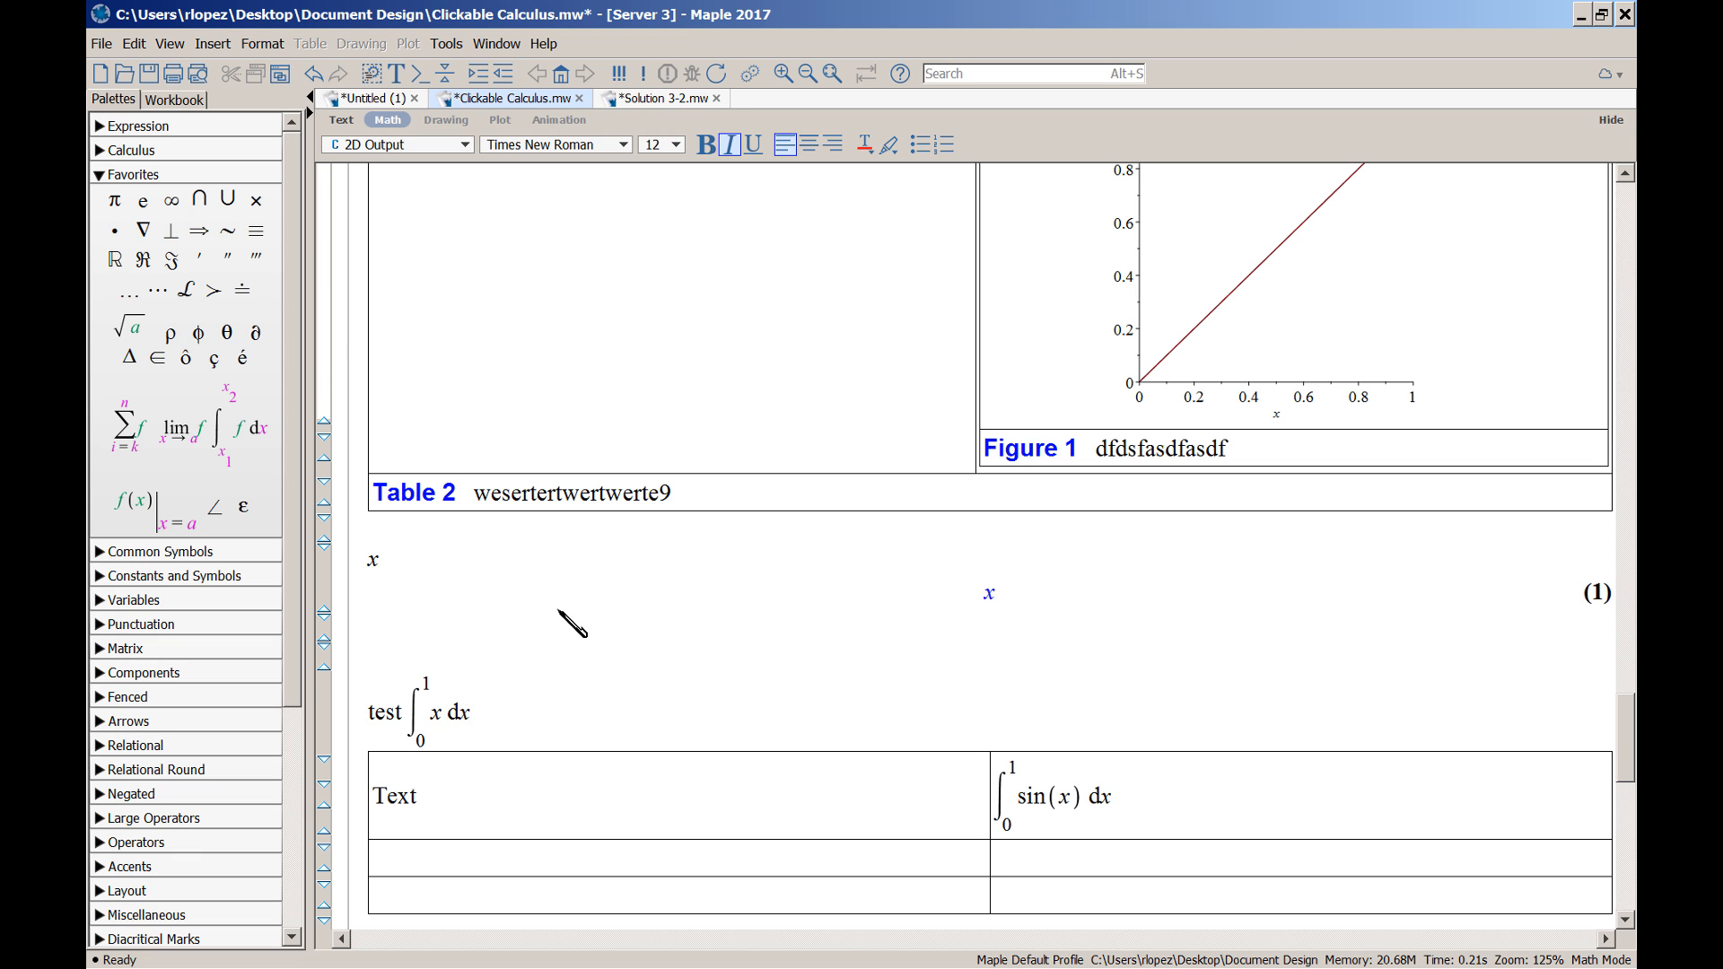
pyautogui.rightClick(447, 718)
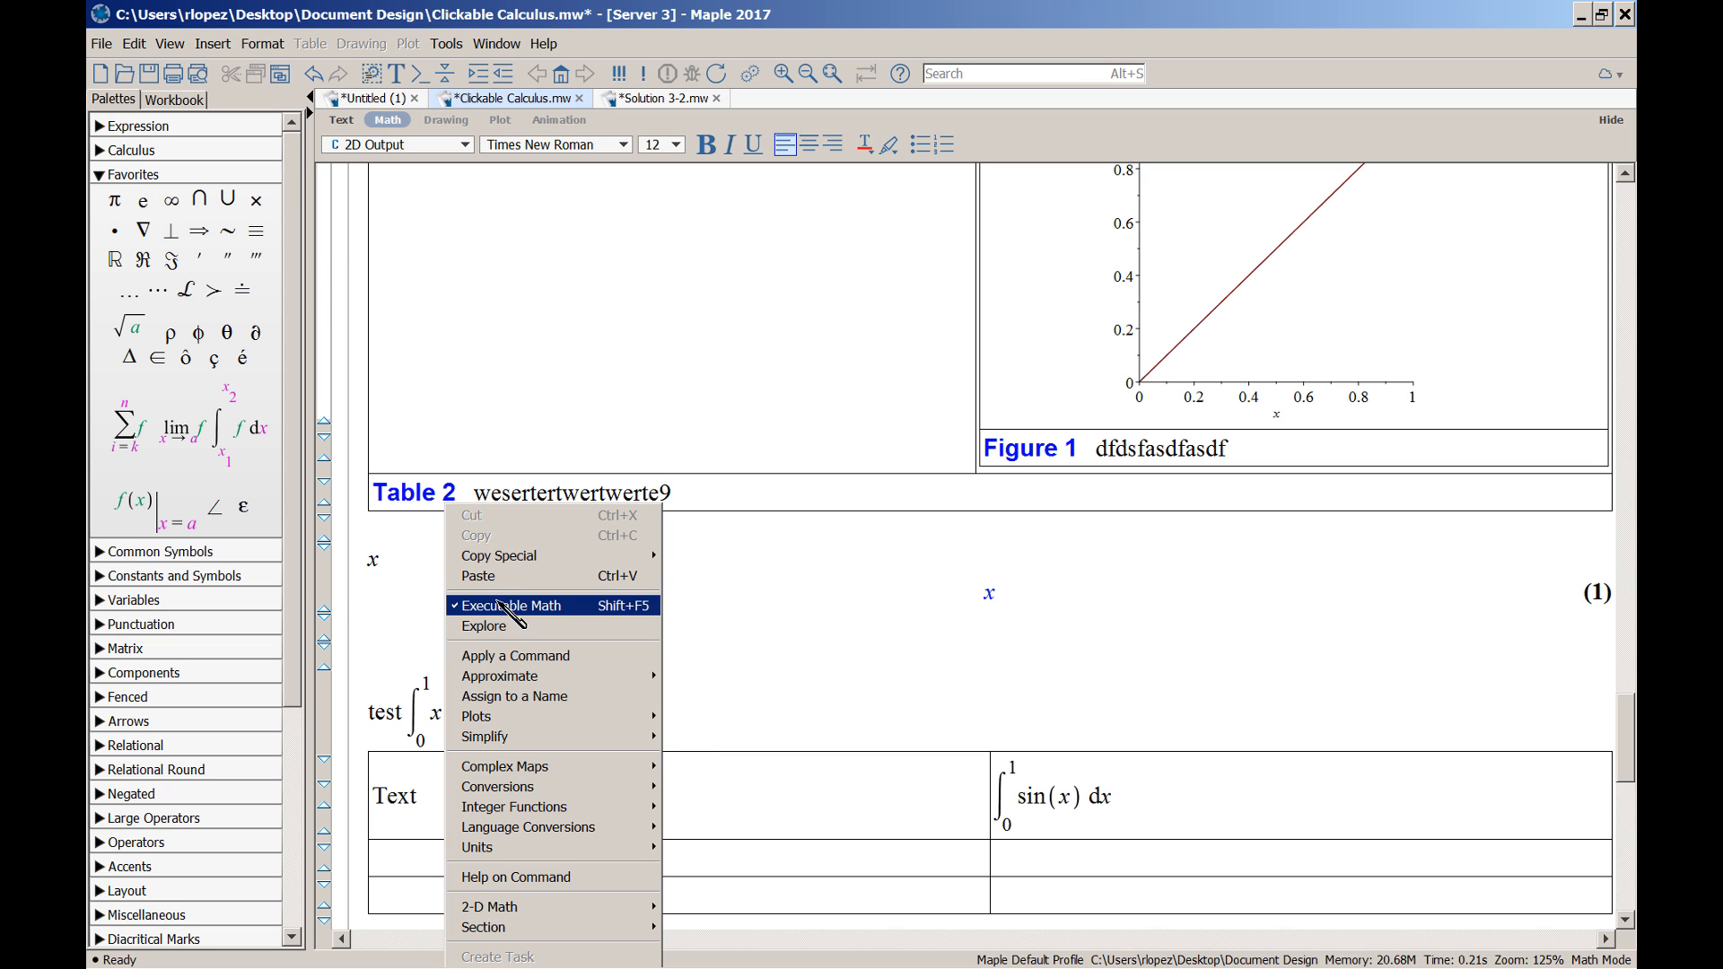
pyautogui.click(426, 718)
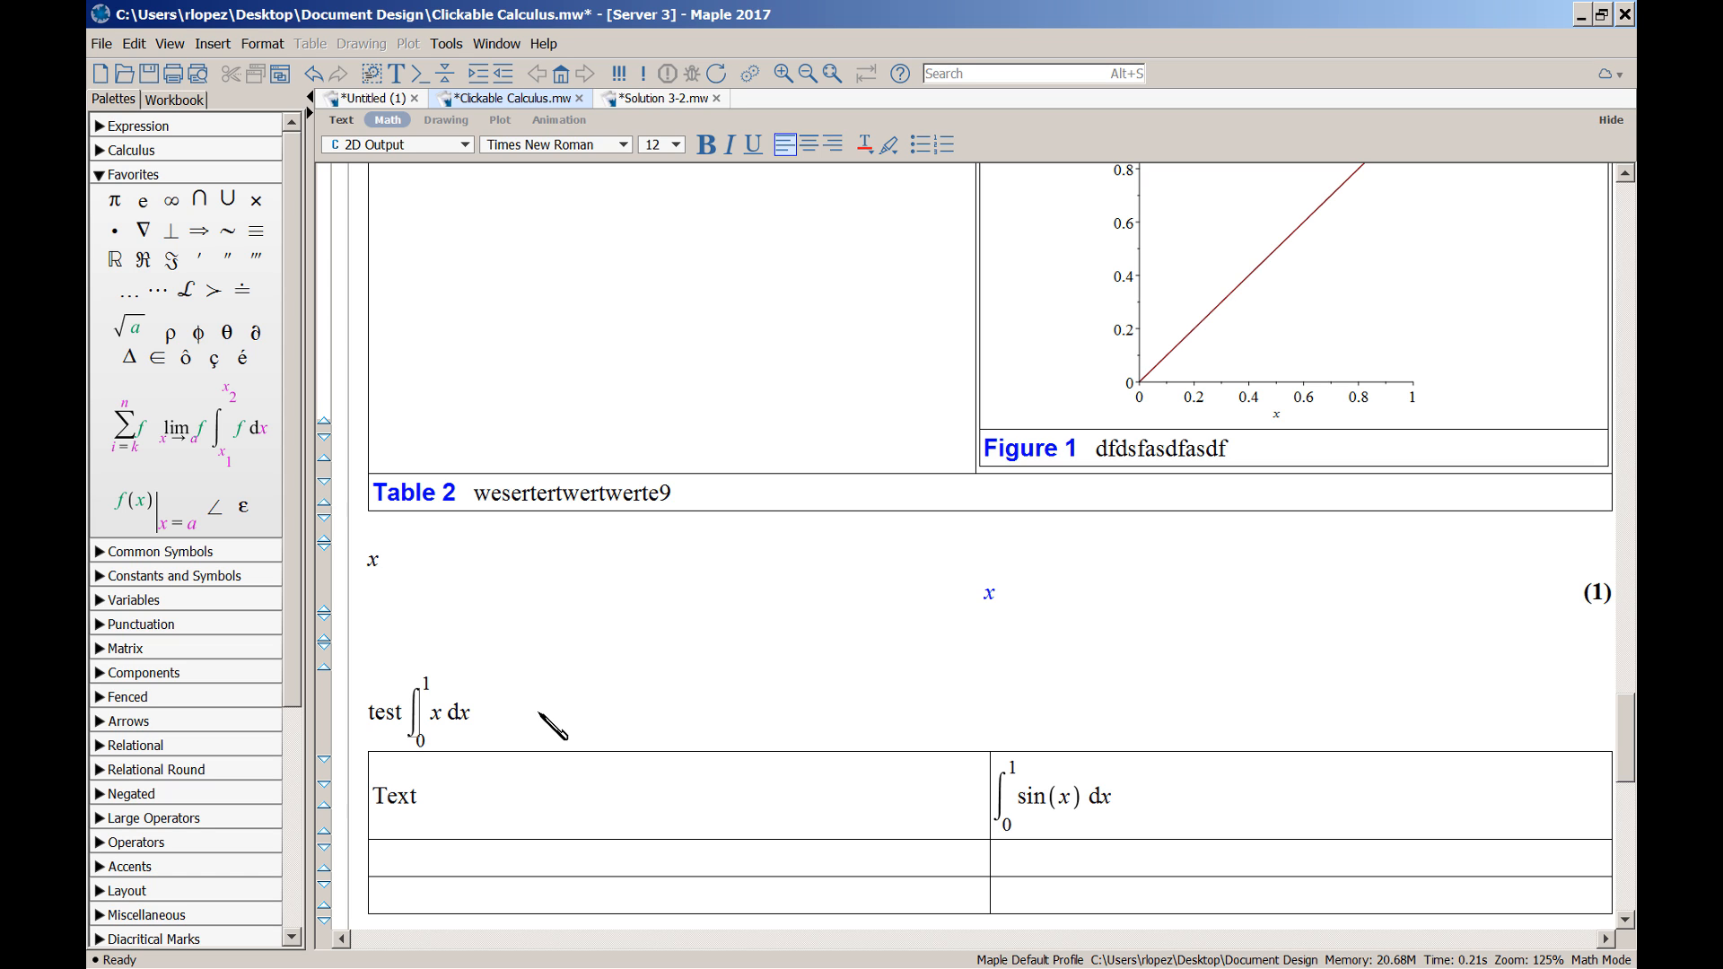
pyautogui.scroll(-3, 552, 725)
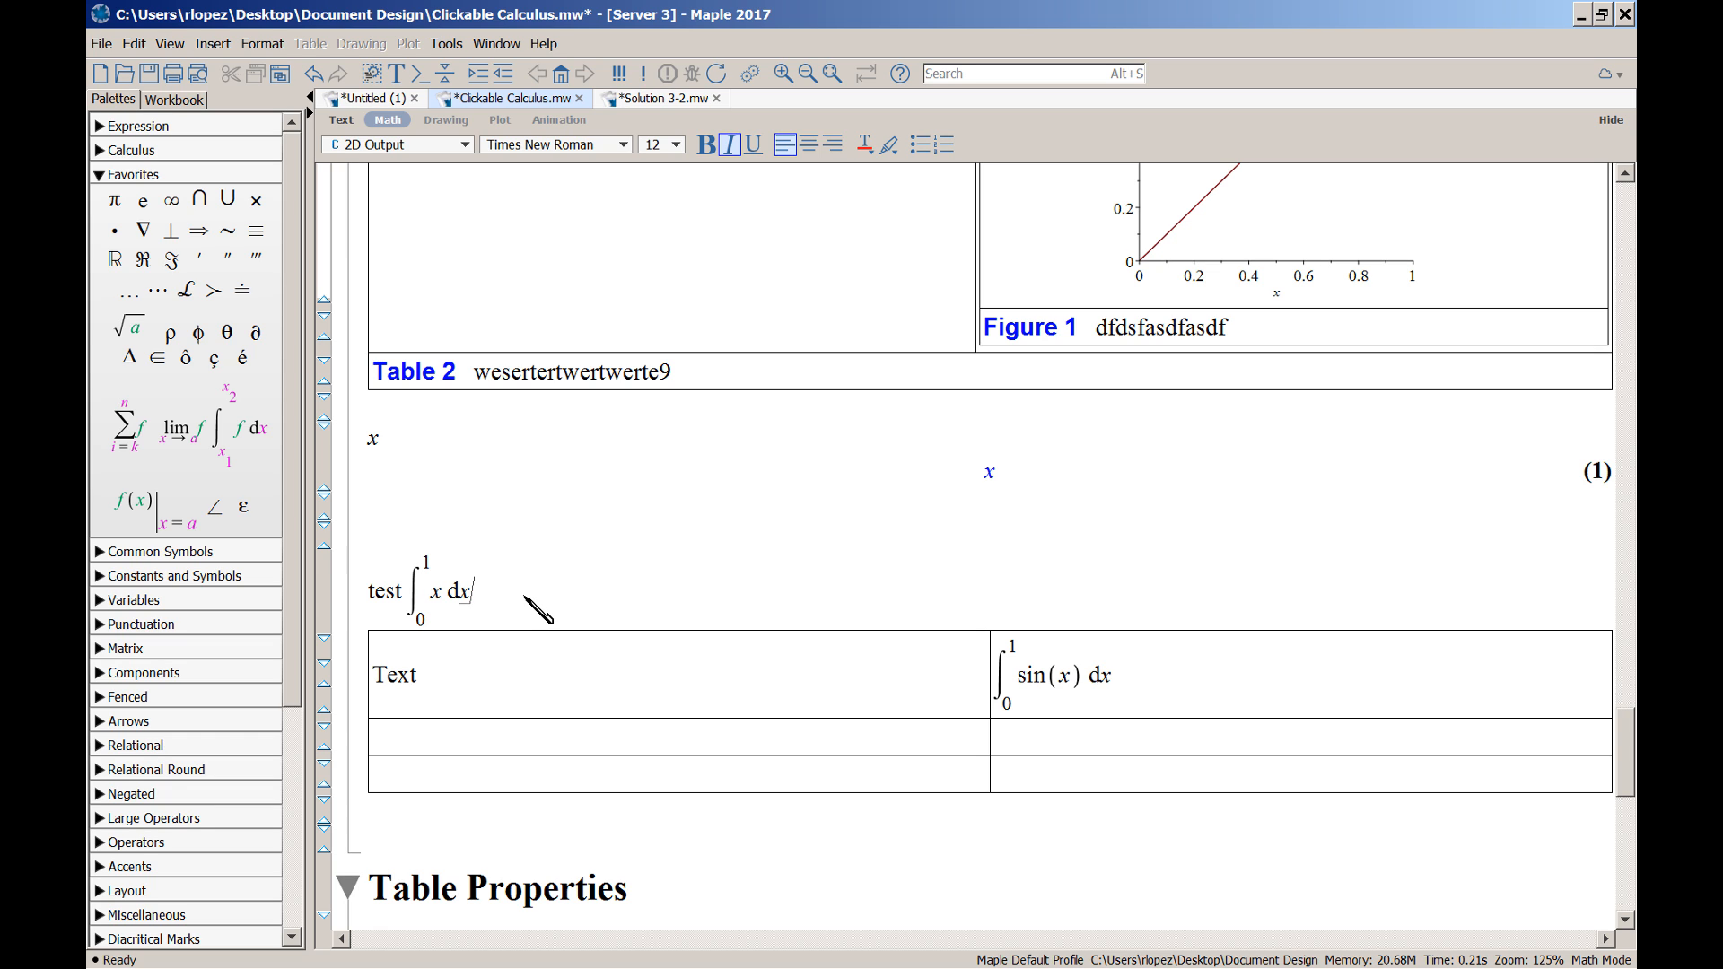
# Delete the test integral line and the leftover empty line above the table
pyautogui.moveTo(525, 590); pyautogui.dragTo(363, 604)
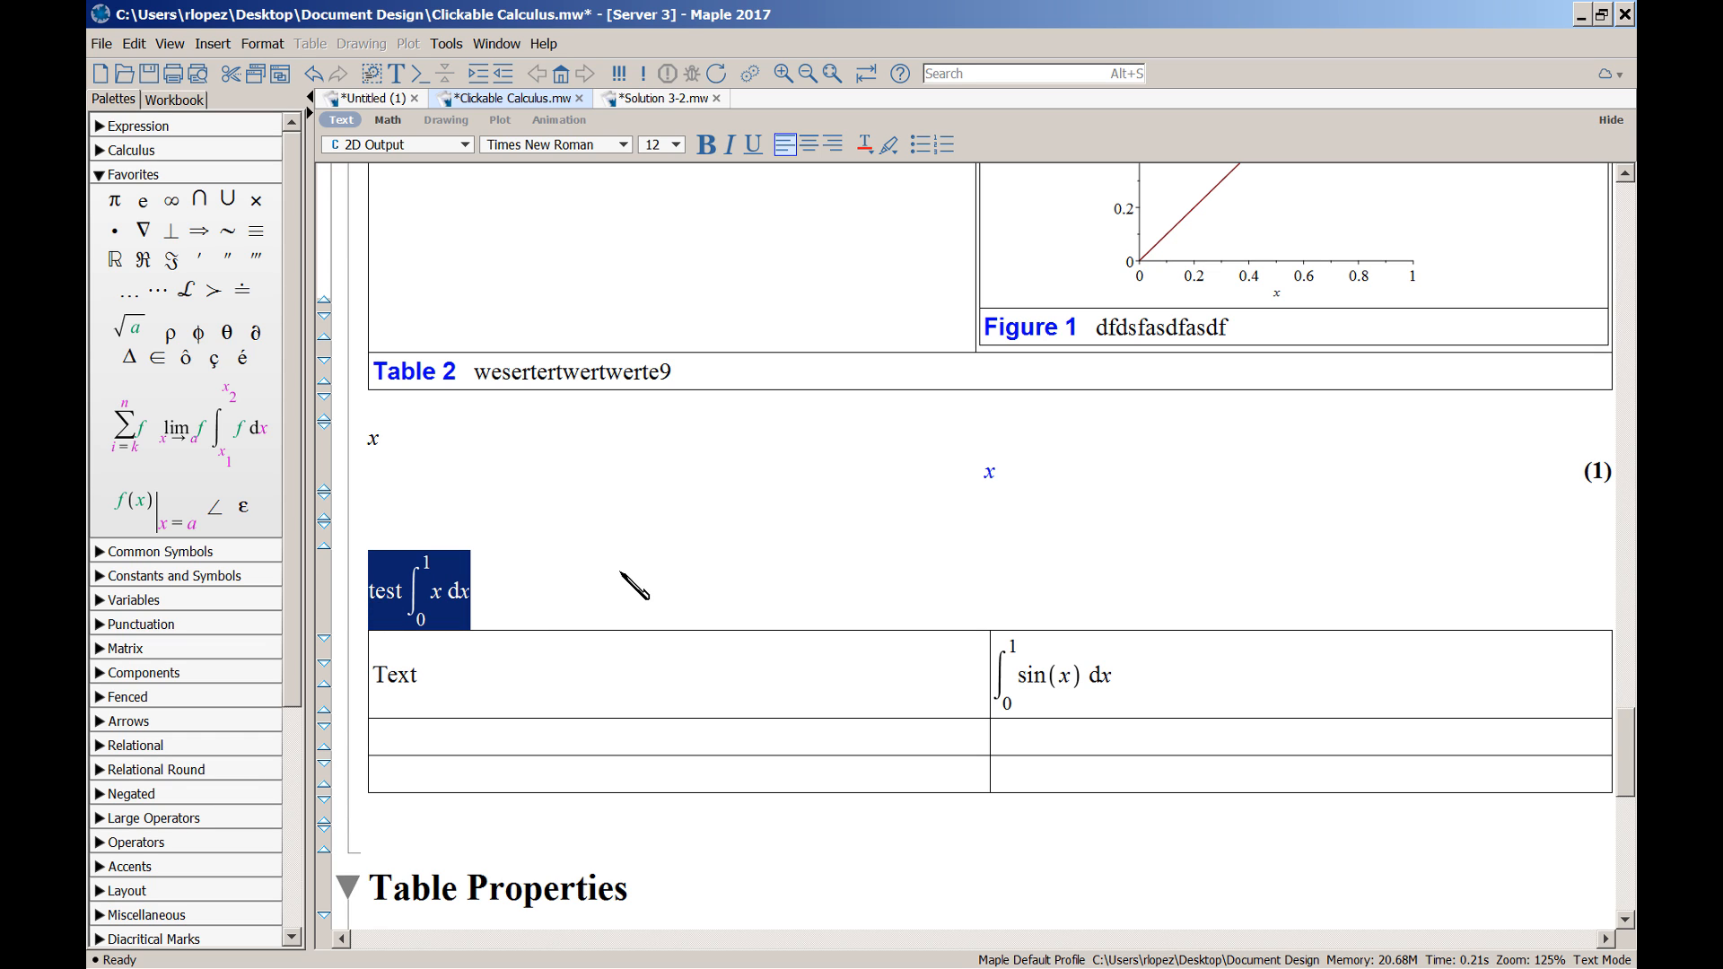
pyautogui.press('Delete')
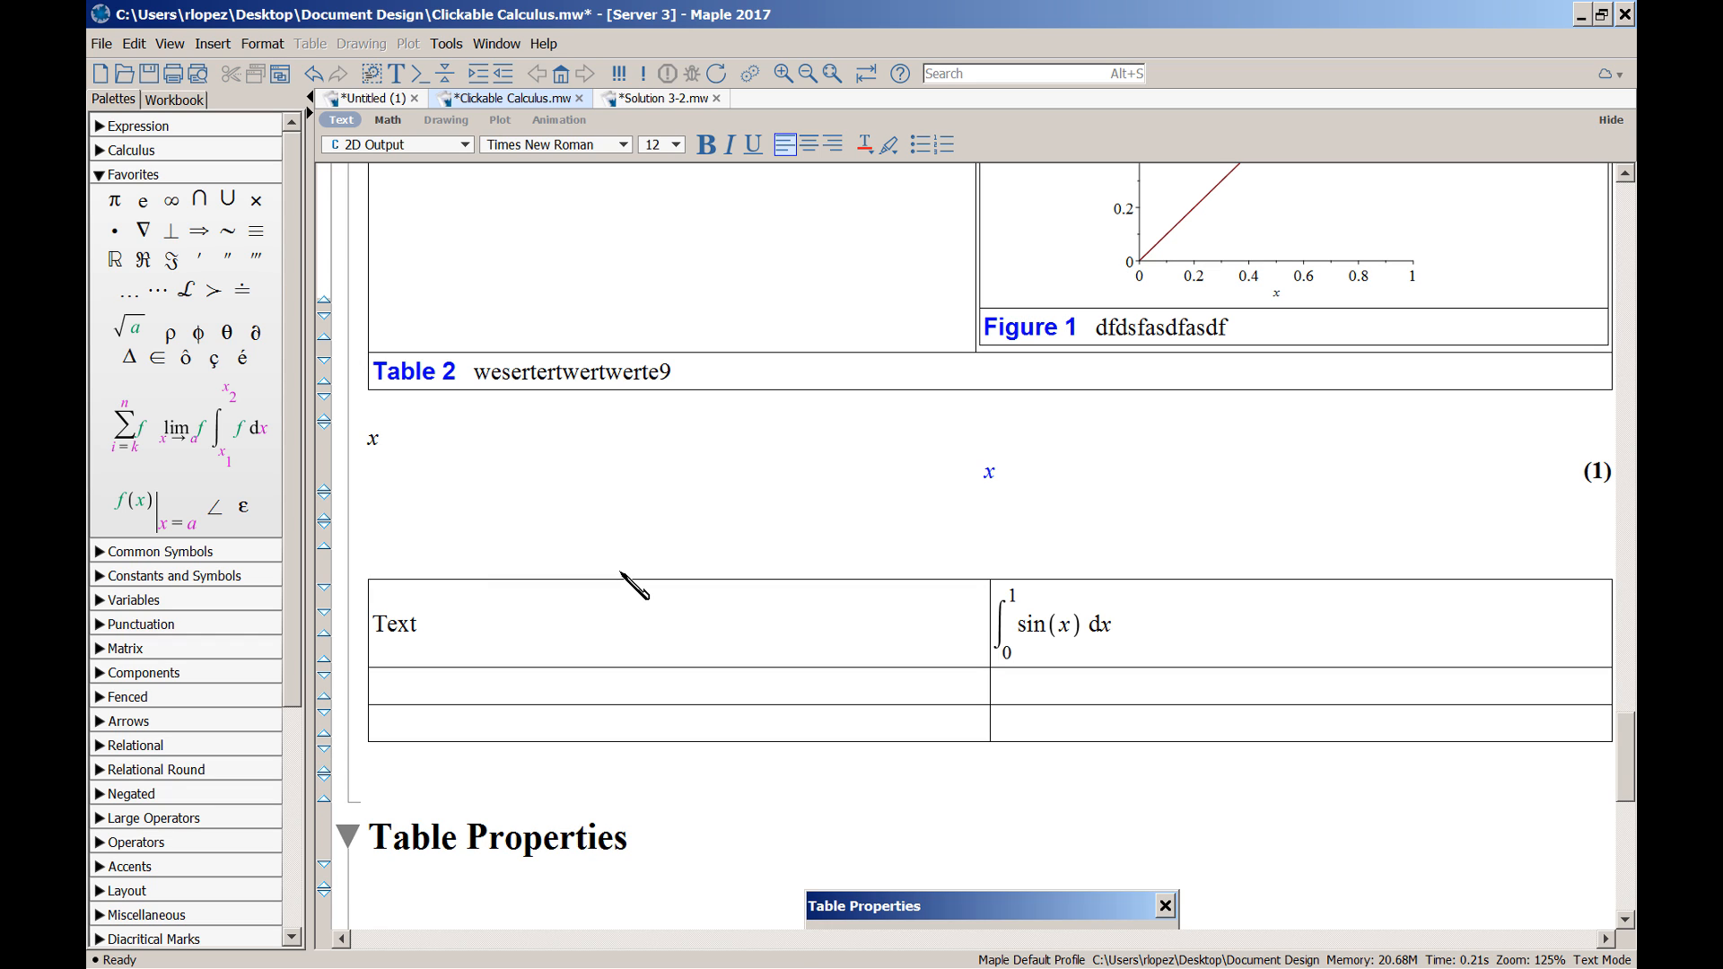
pyautogui.press('Delete')
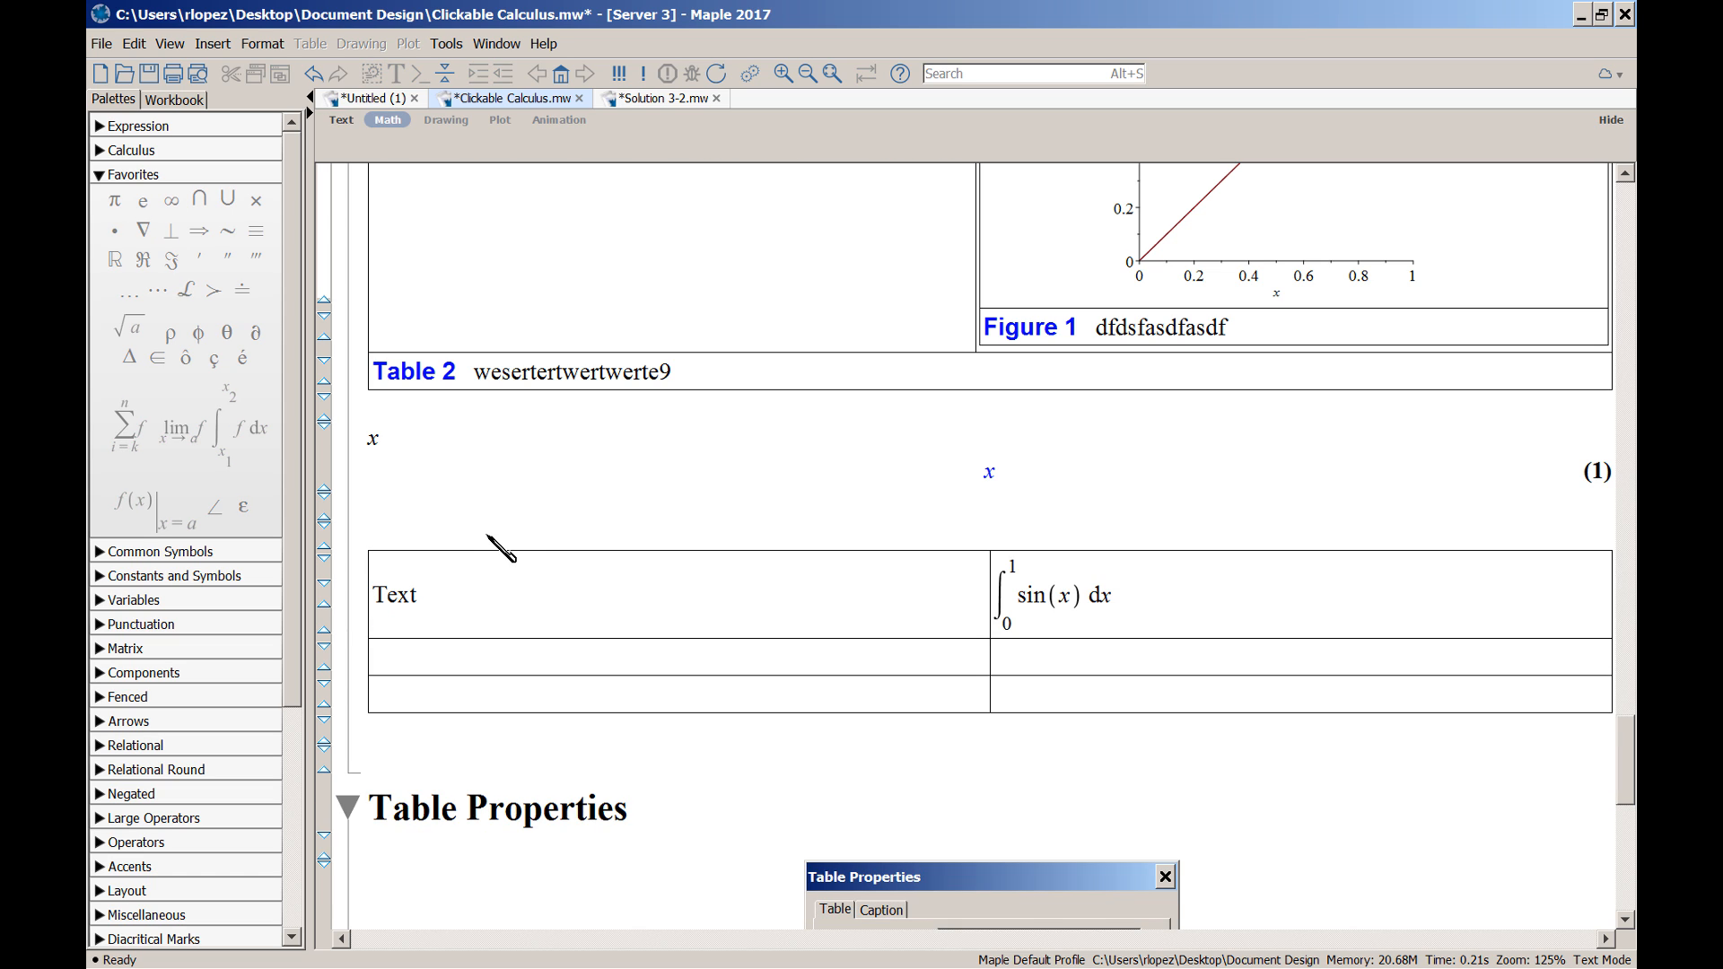
# Add a plain-text paragraph reading 'text' above the table, then open Solution 3-2.mw
pyautogui.click(388, 531)
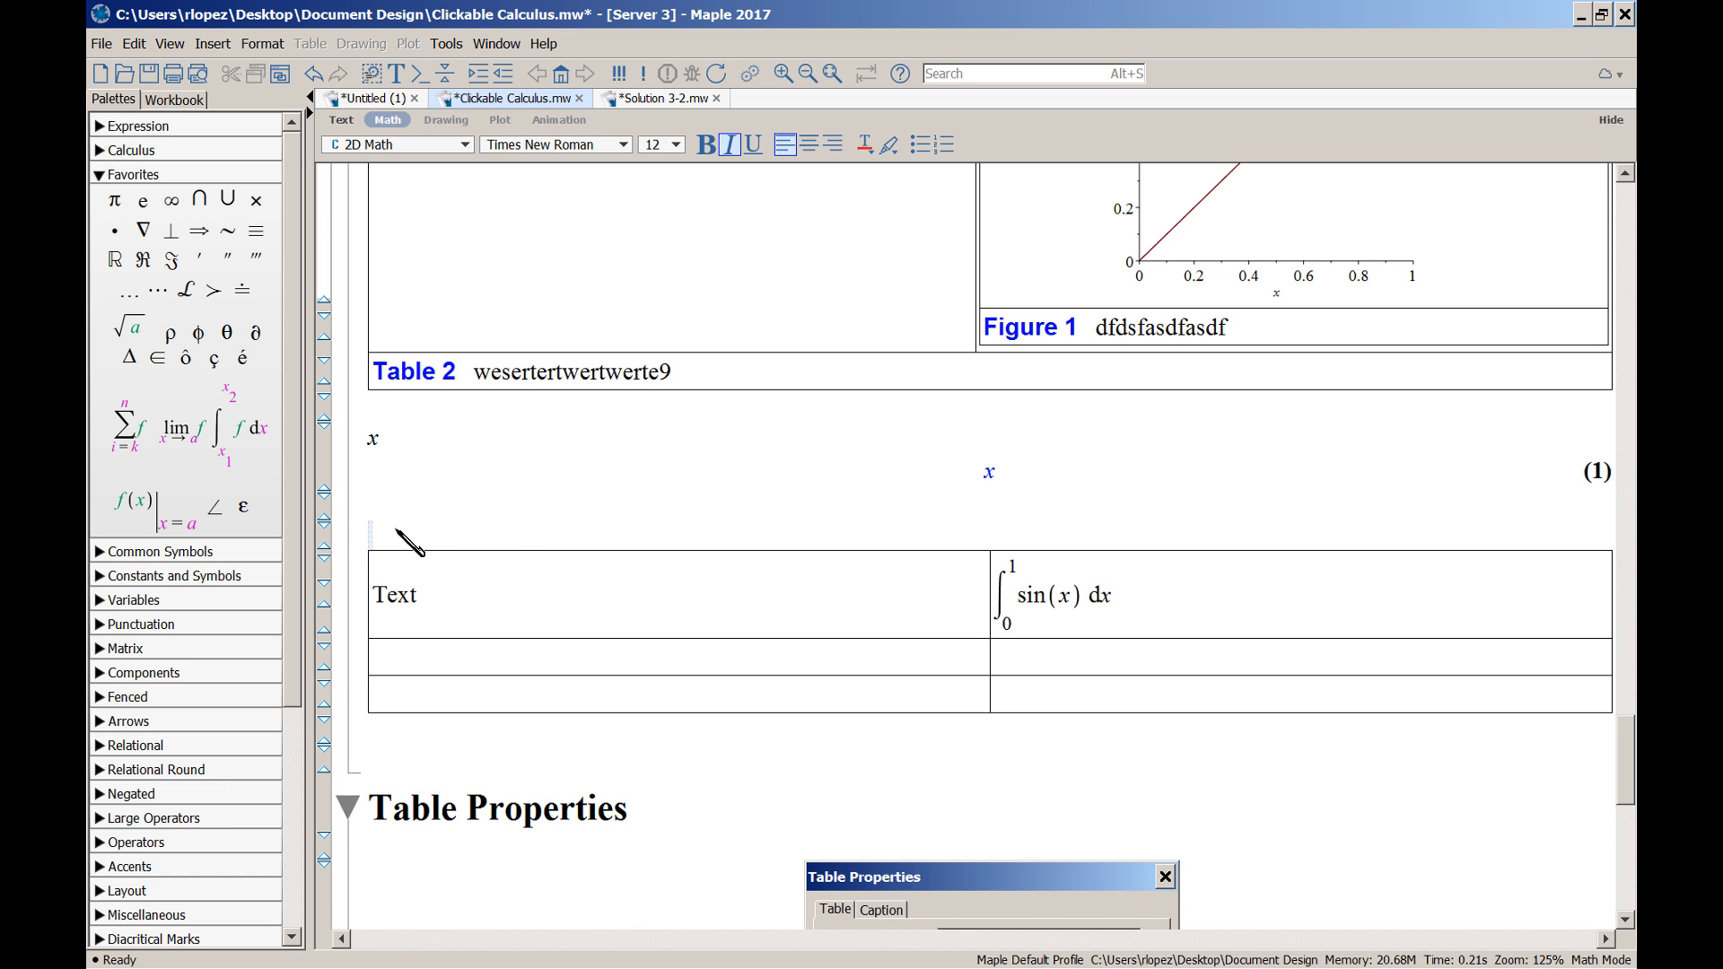
pyautogui.press('F5')
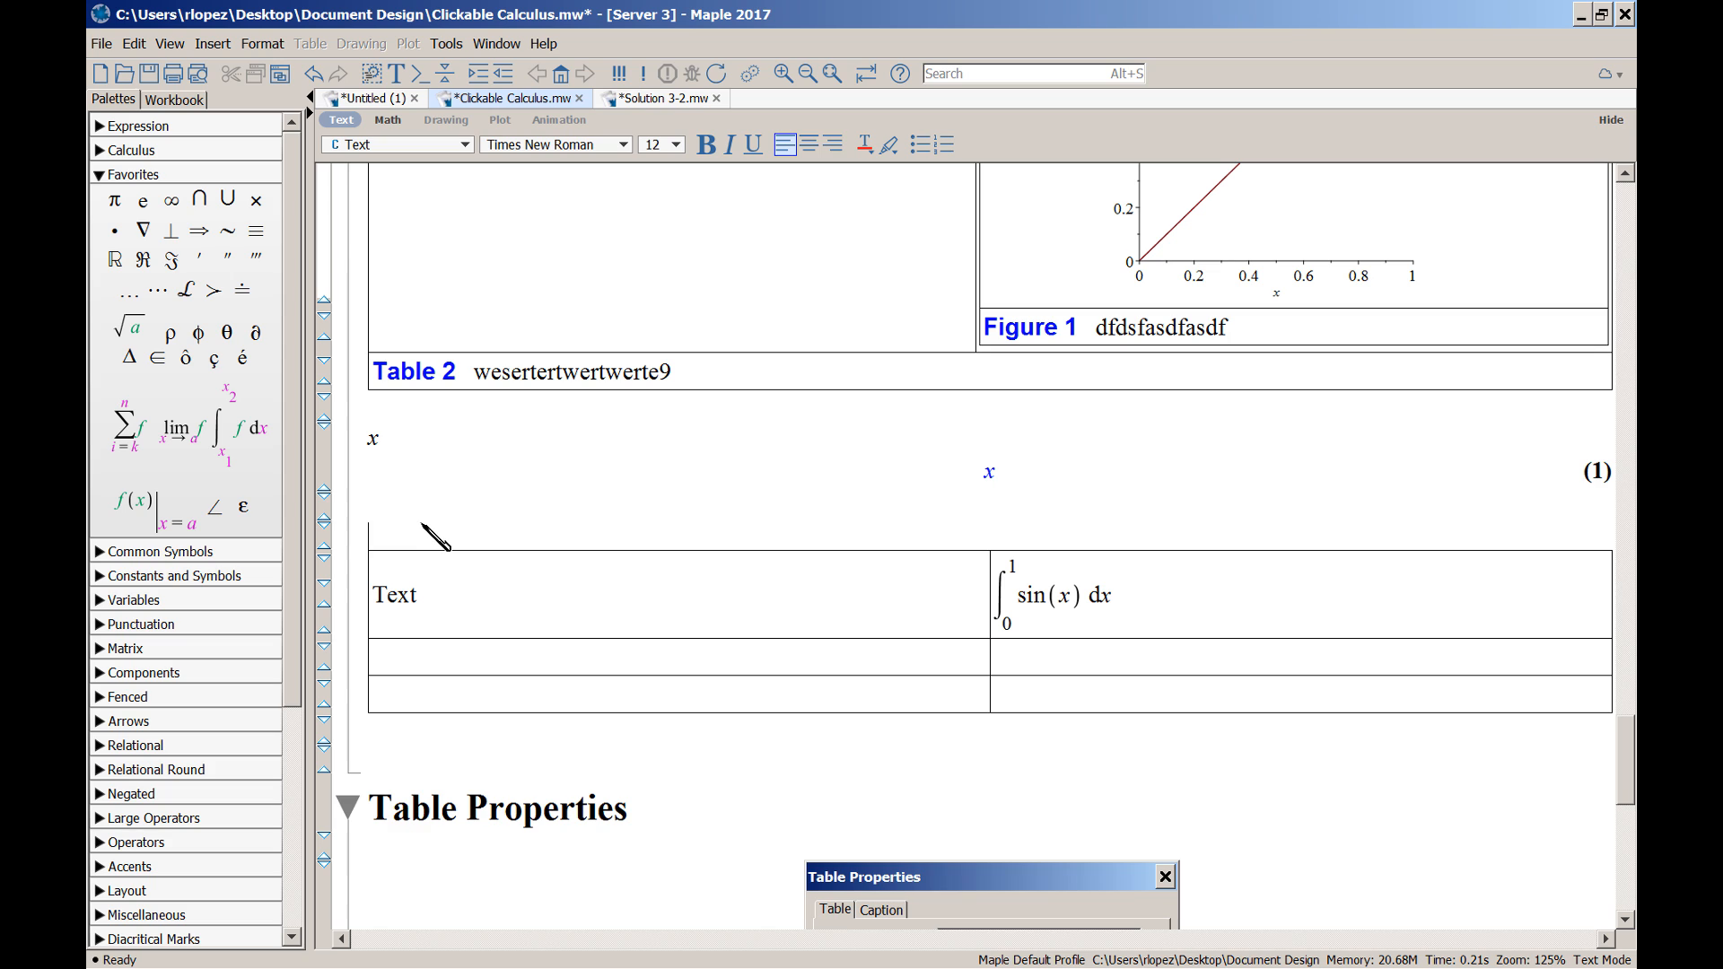
pyautogui.write('text')
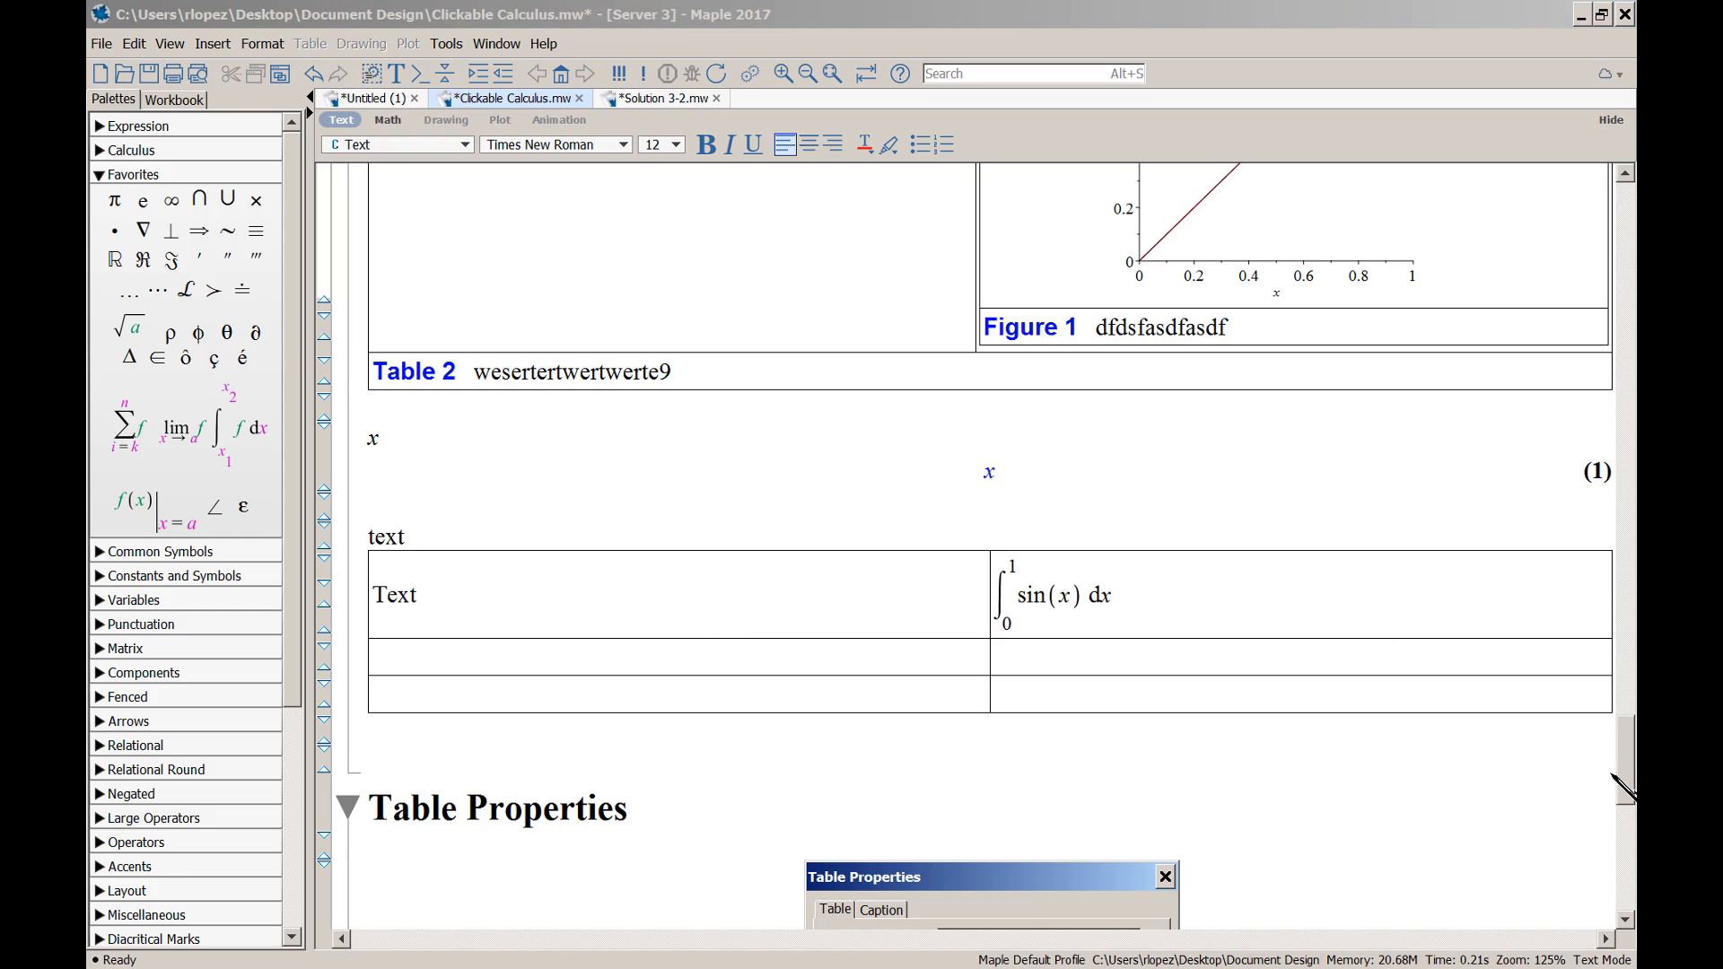
pyautogui.moveTo(1624, 780); pyautogui.dragTo(1436, 274)
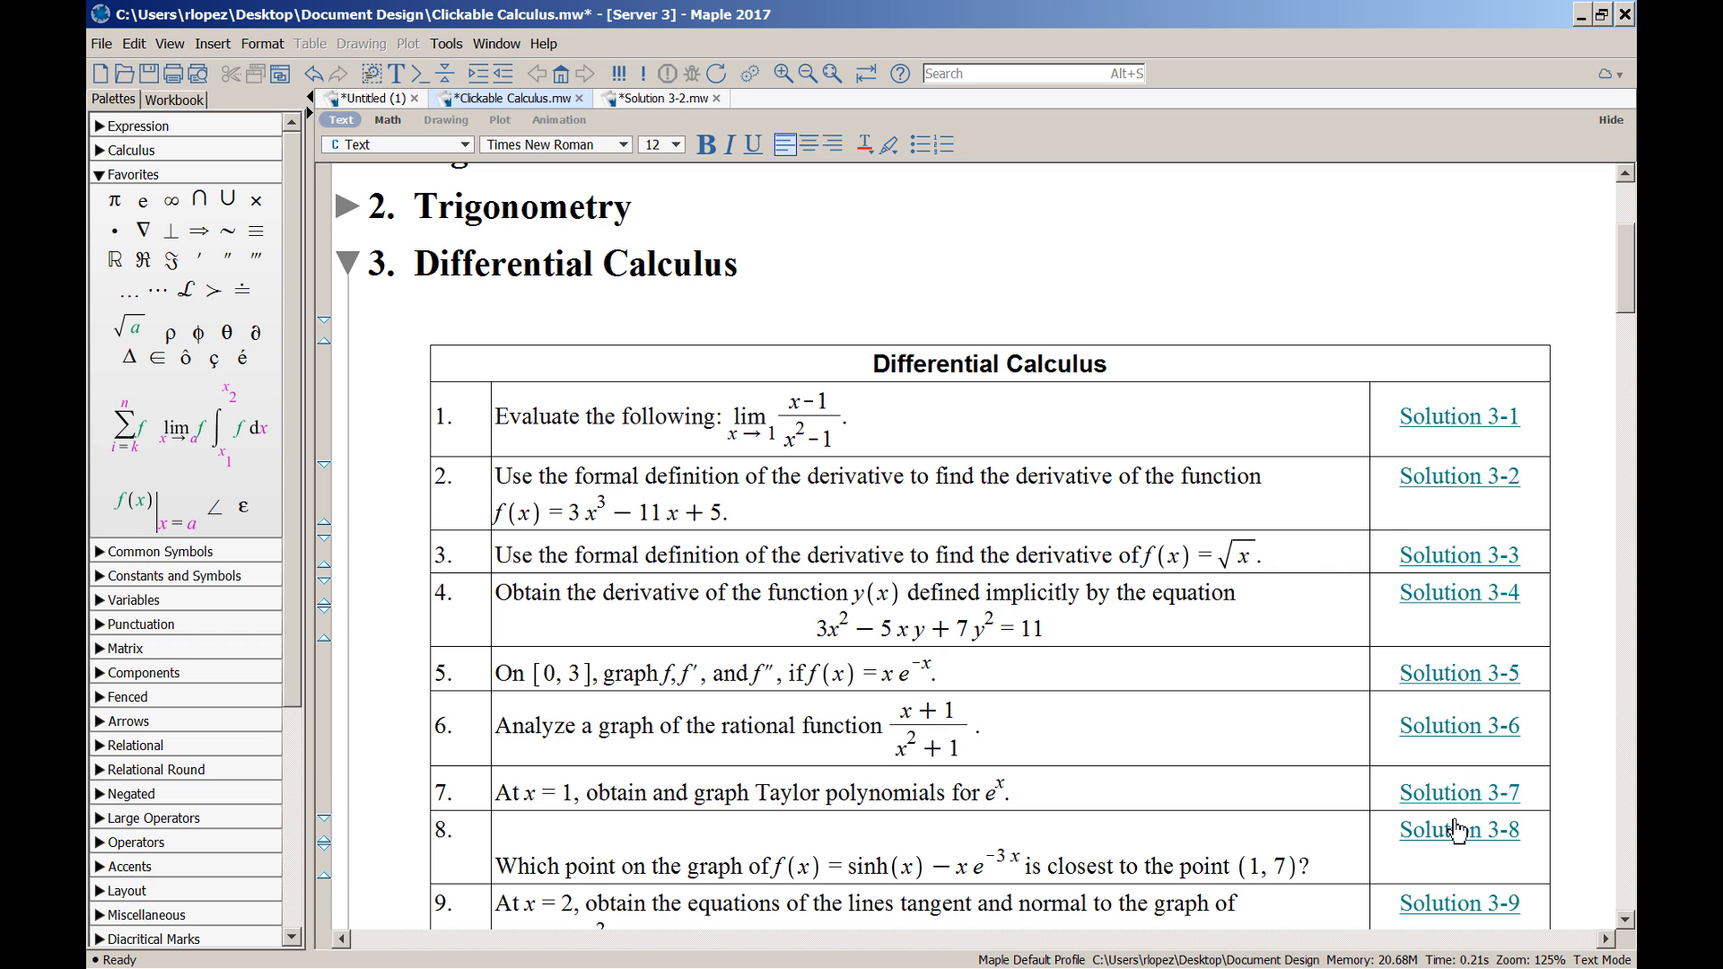
pyautogui.click(1410, 490)
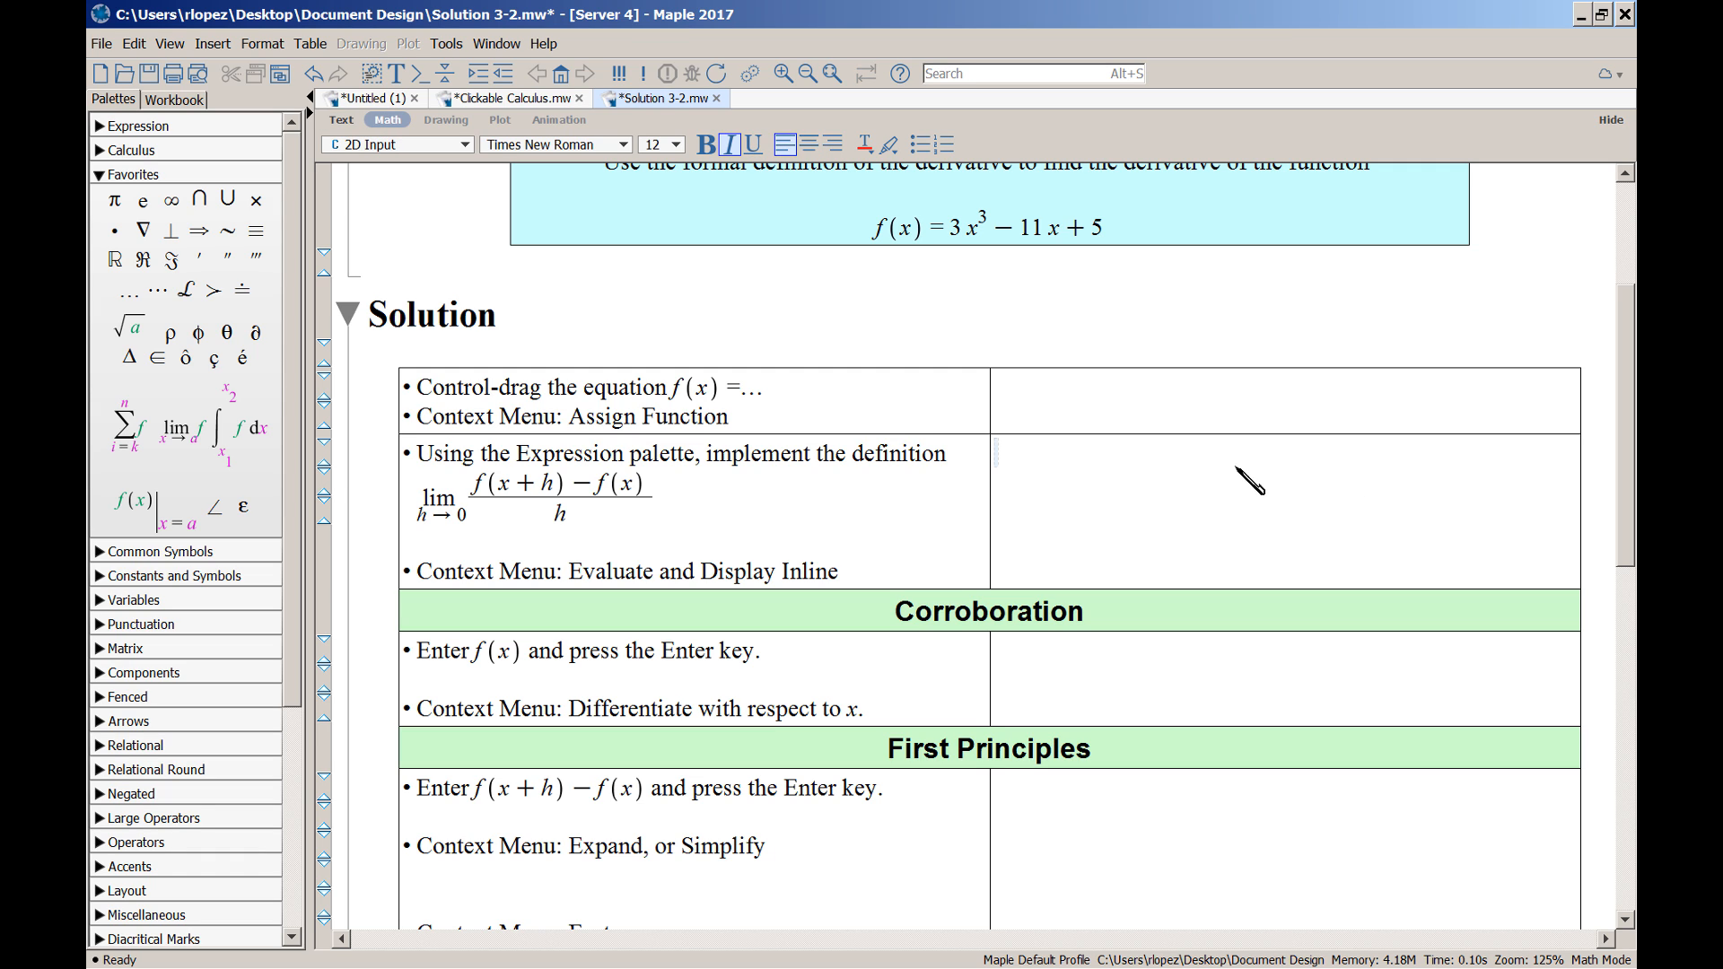
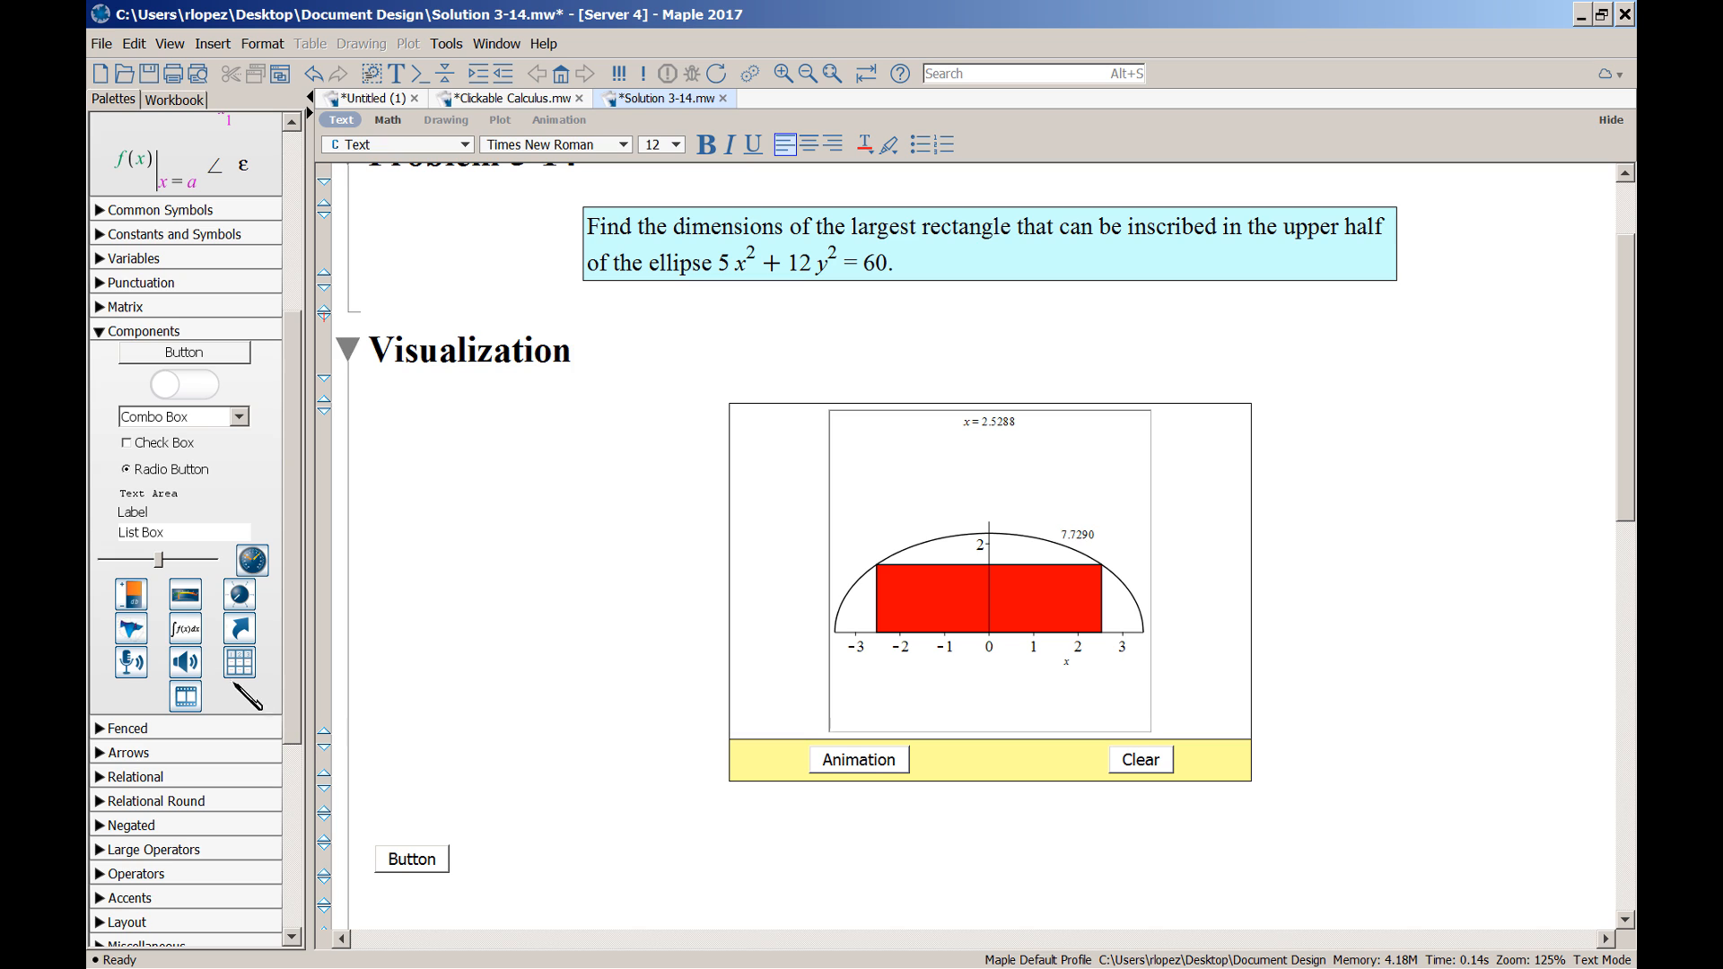
# Insert an empty Plot component beside the button under the Visualization animation
pyautogui.click(131, 628)
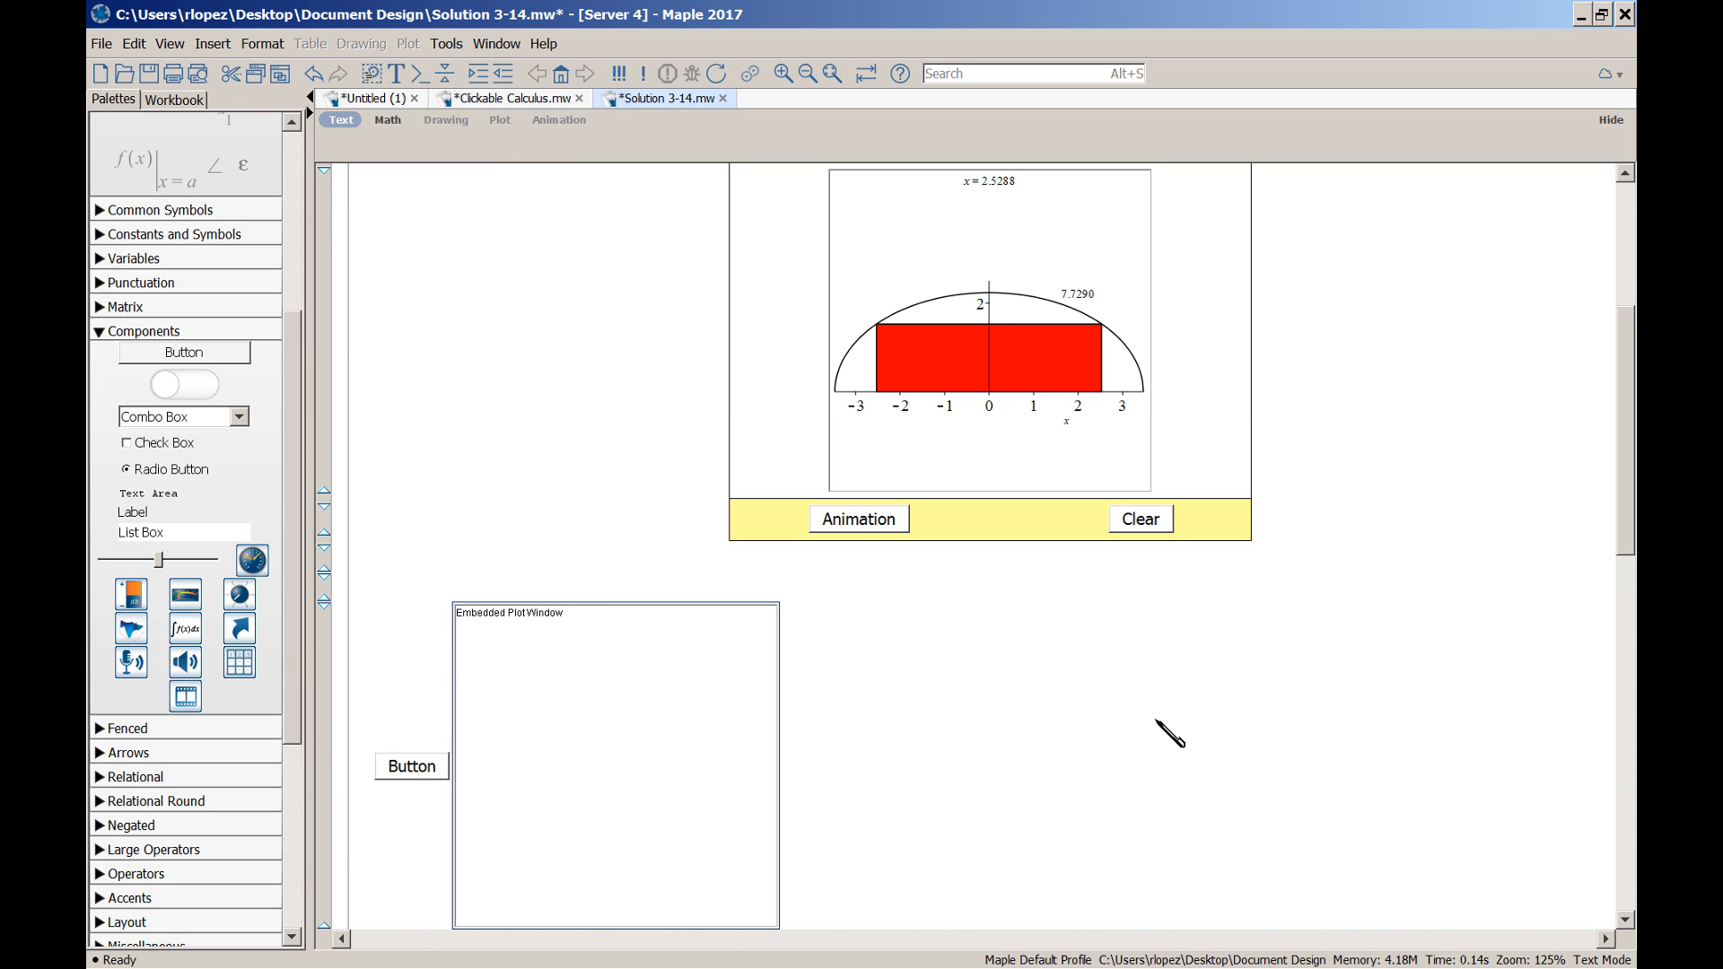
pyautogui.scroll(-3, 1140, 725)
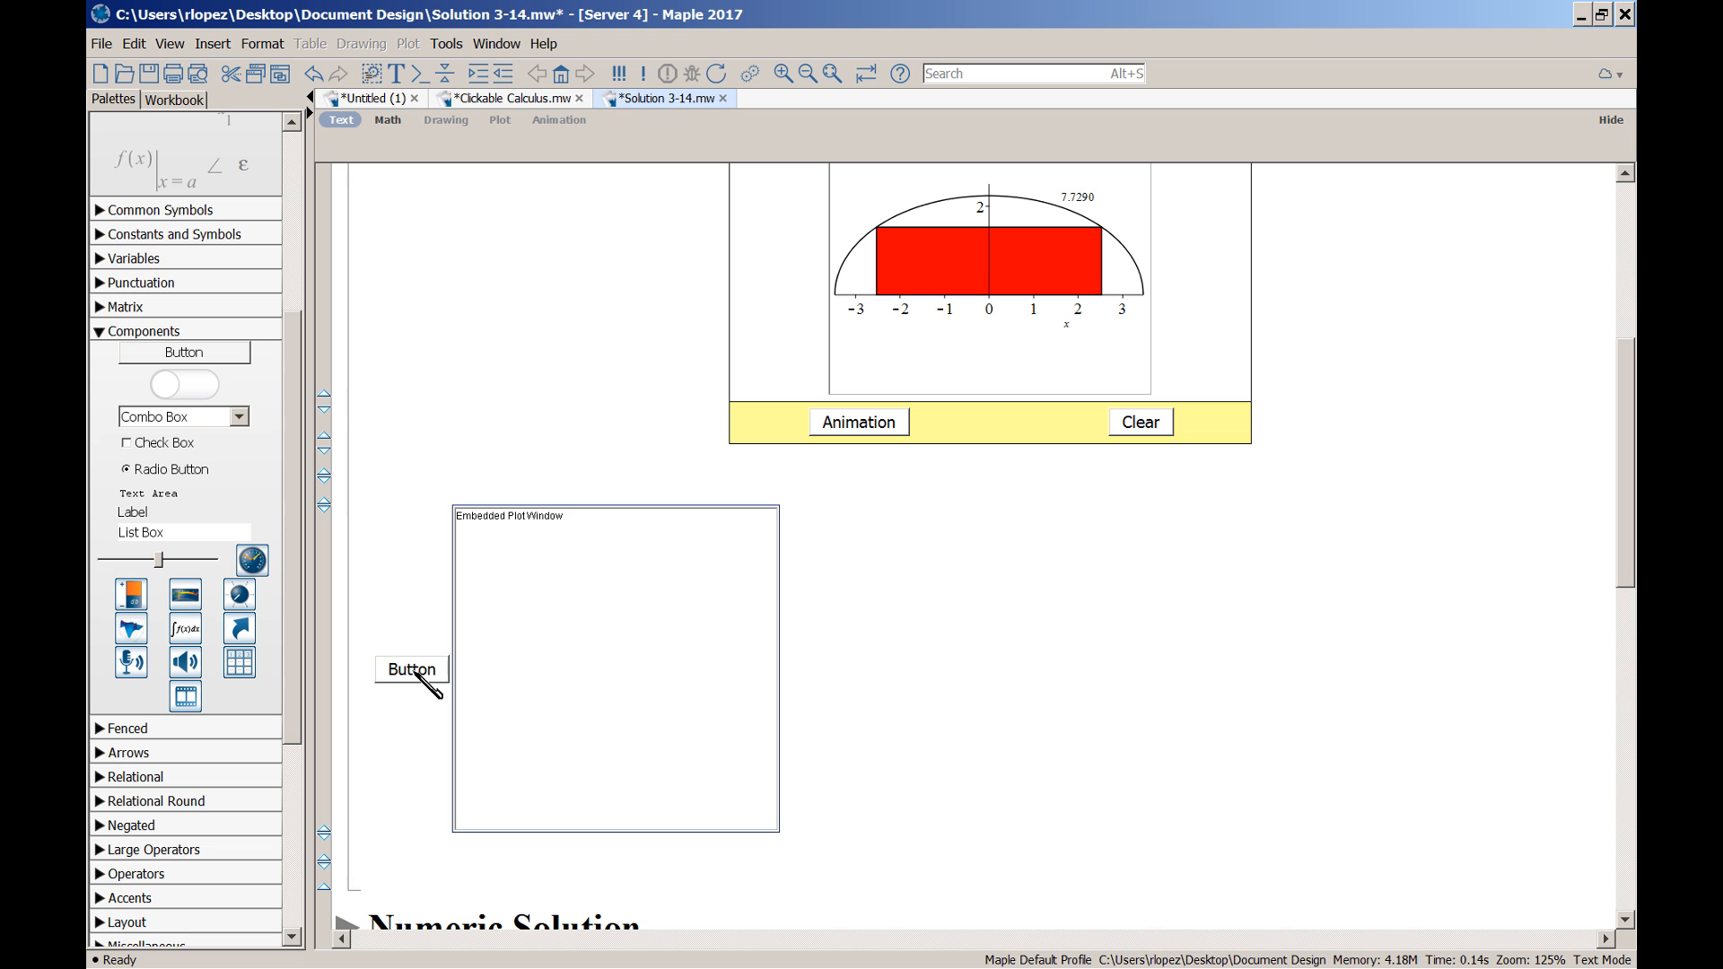
pyautogui.scroll(6, 996, 684)
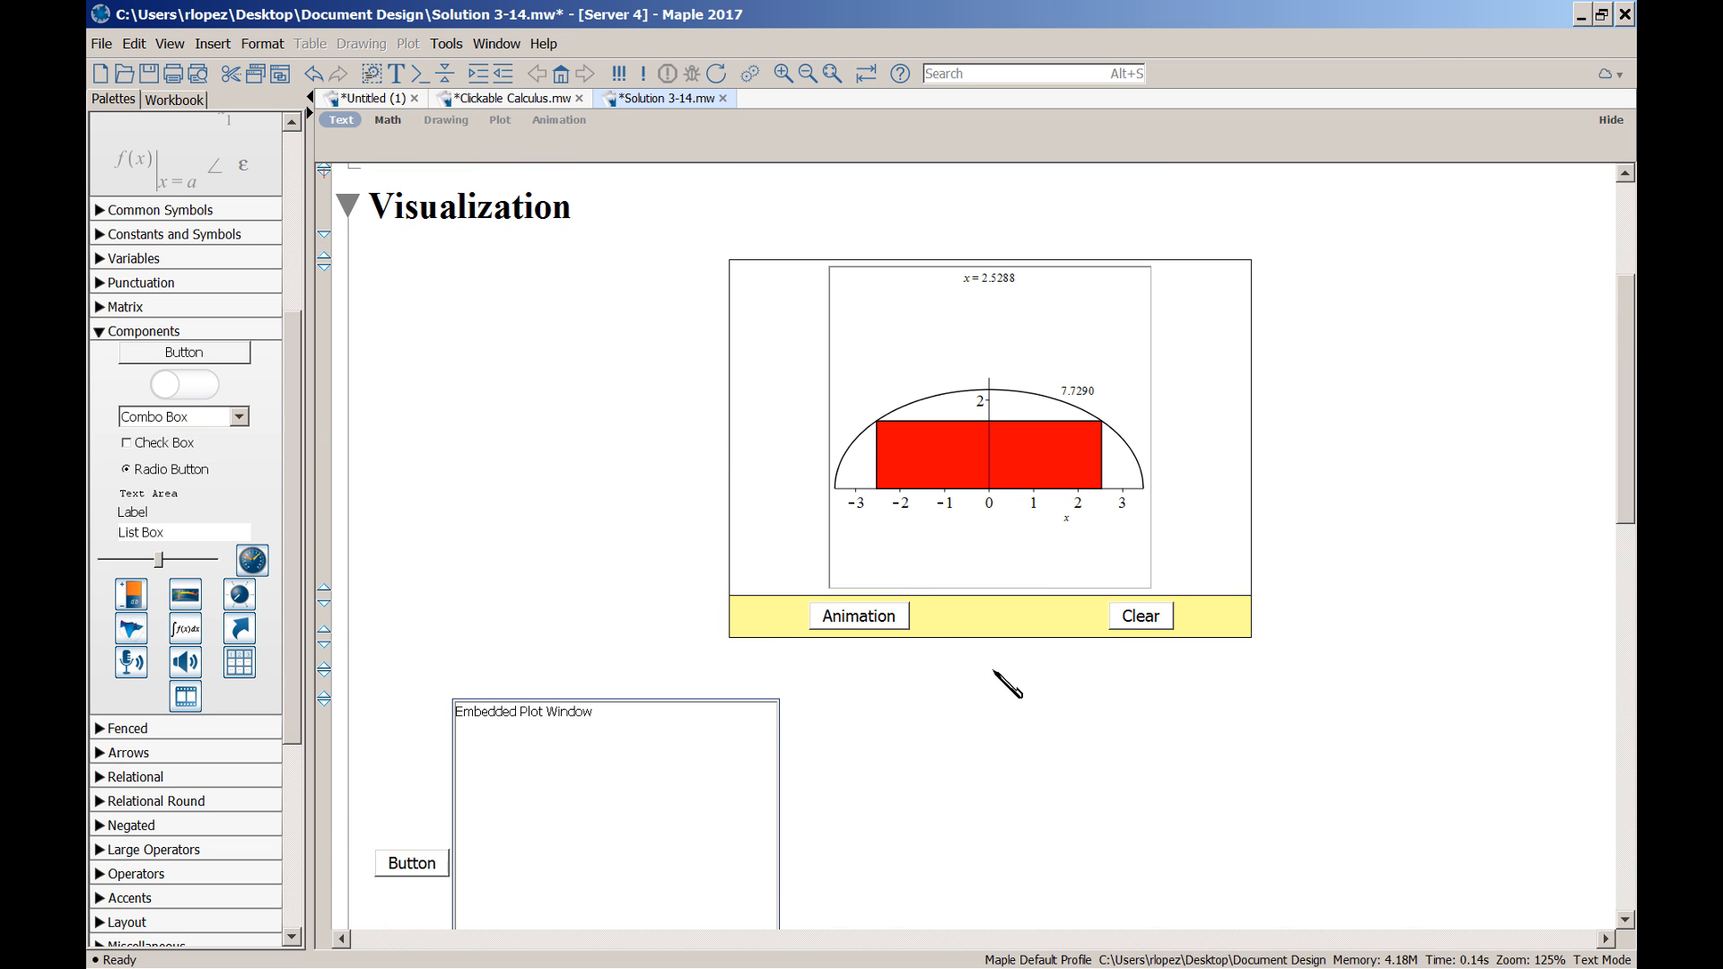
# Inspect the Animation button's Edit Click Action code, then close the code editor
pyautogui.rightClick(859, 619)
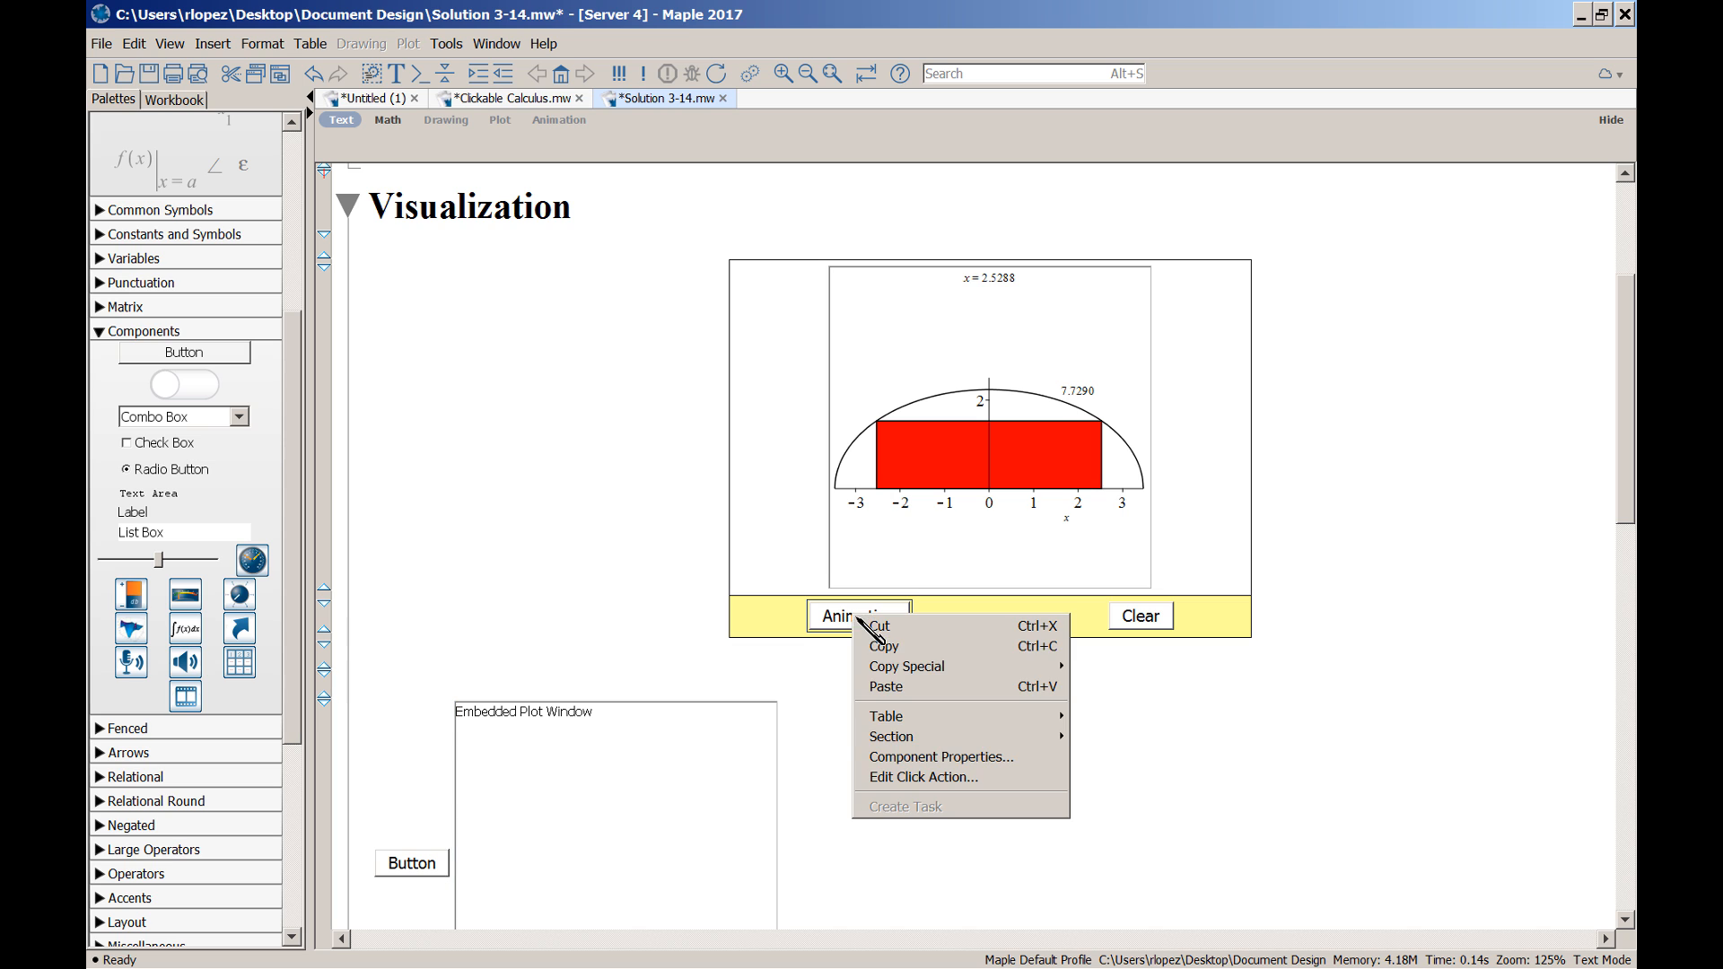
pyautogui.click(969, 779)
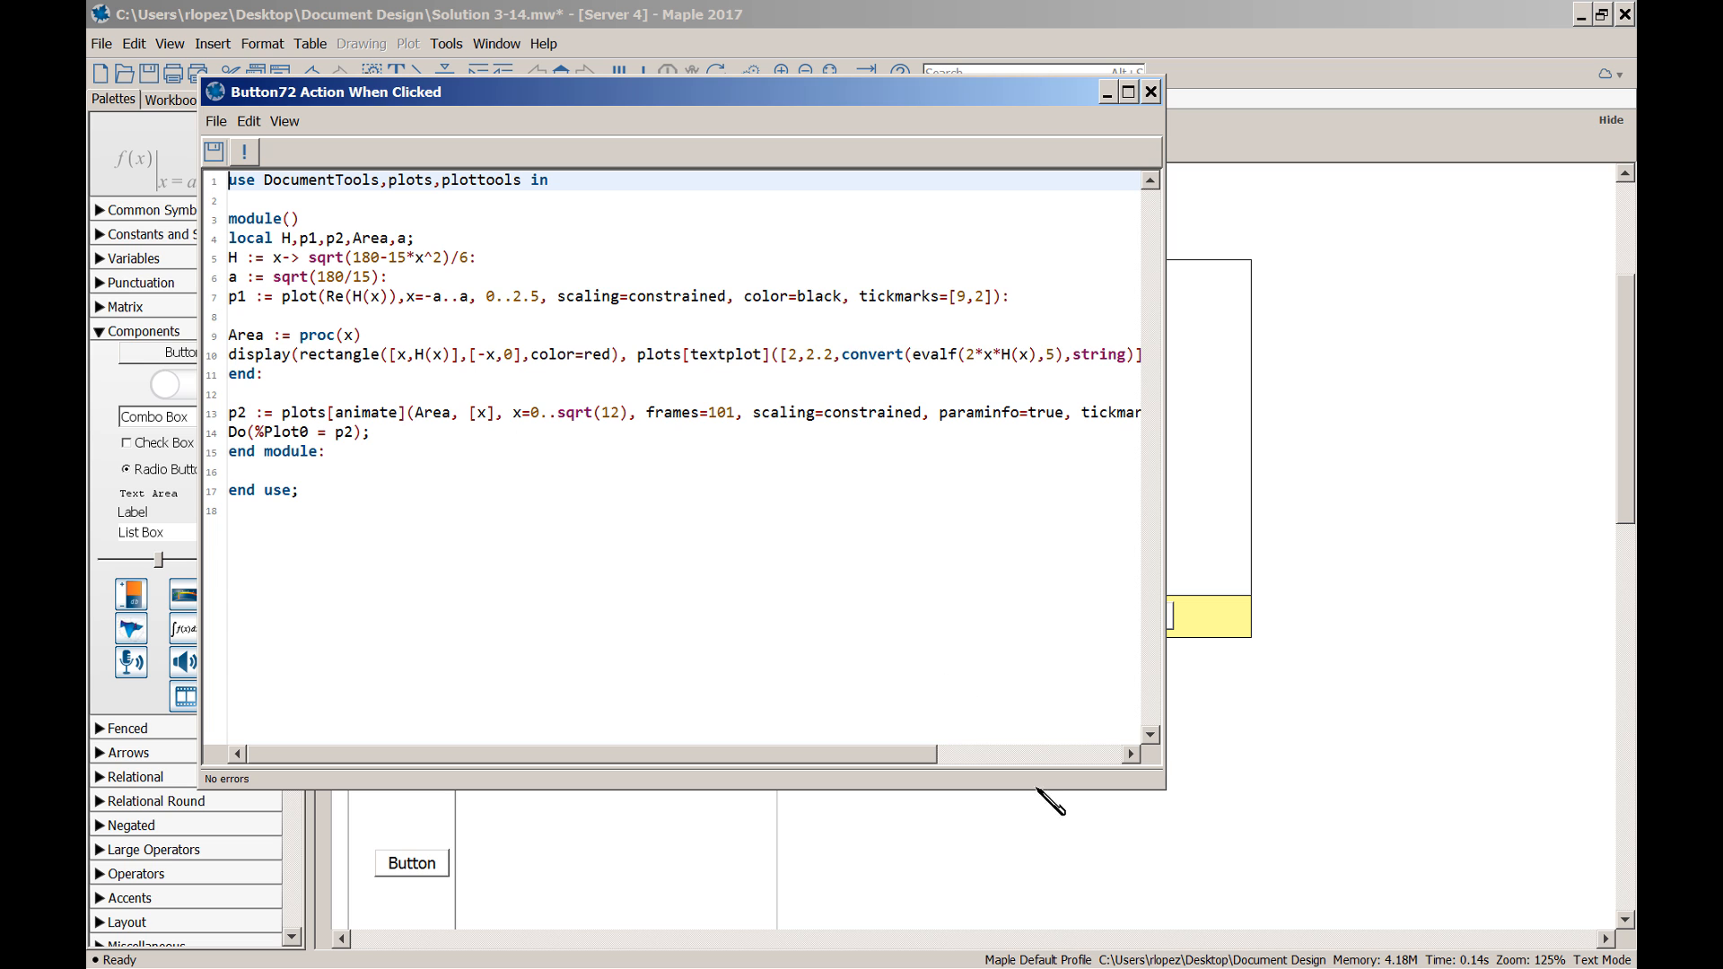
pyautogui.moveTo(929, 757); pyautogui.dragTo(792, 739)
pyautogui.click(1151, 91)
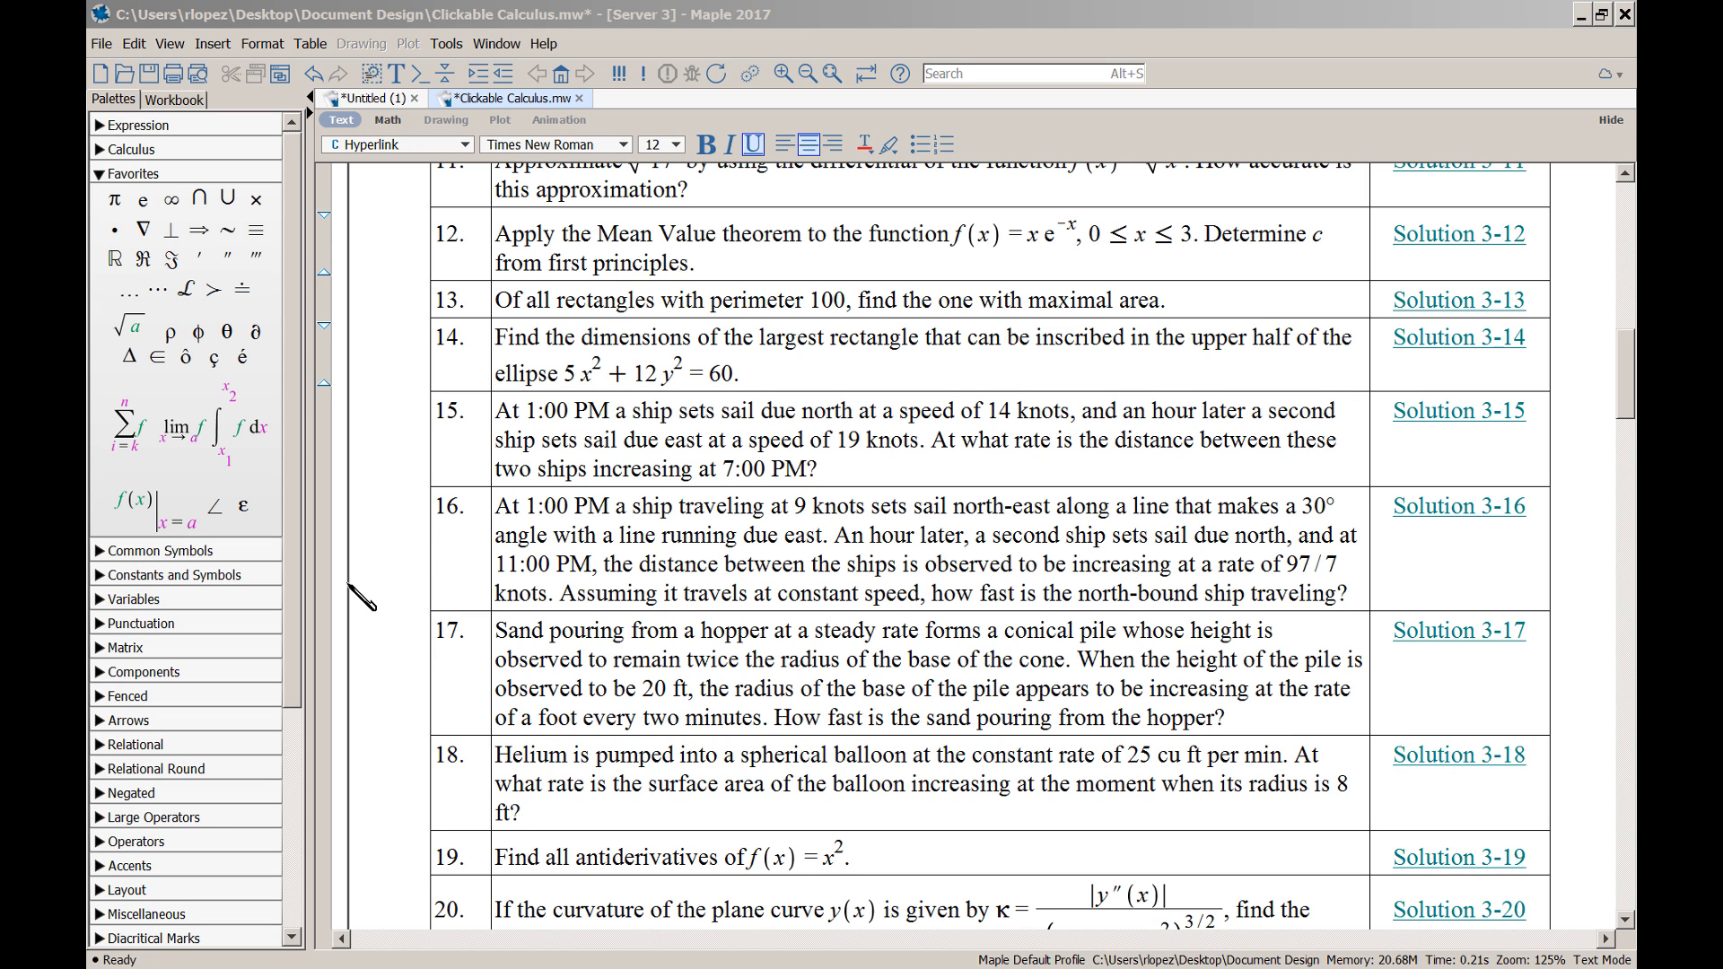
# Collapse the problem-list and table sections, expand Other Styles, and select ?applications,VehicleRide
pyautogui.click(352, 588)
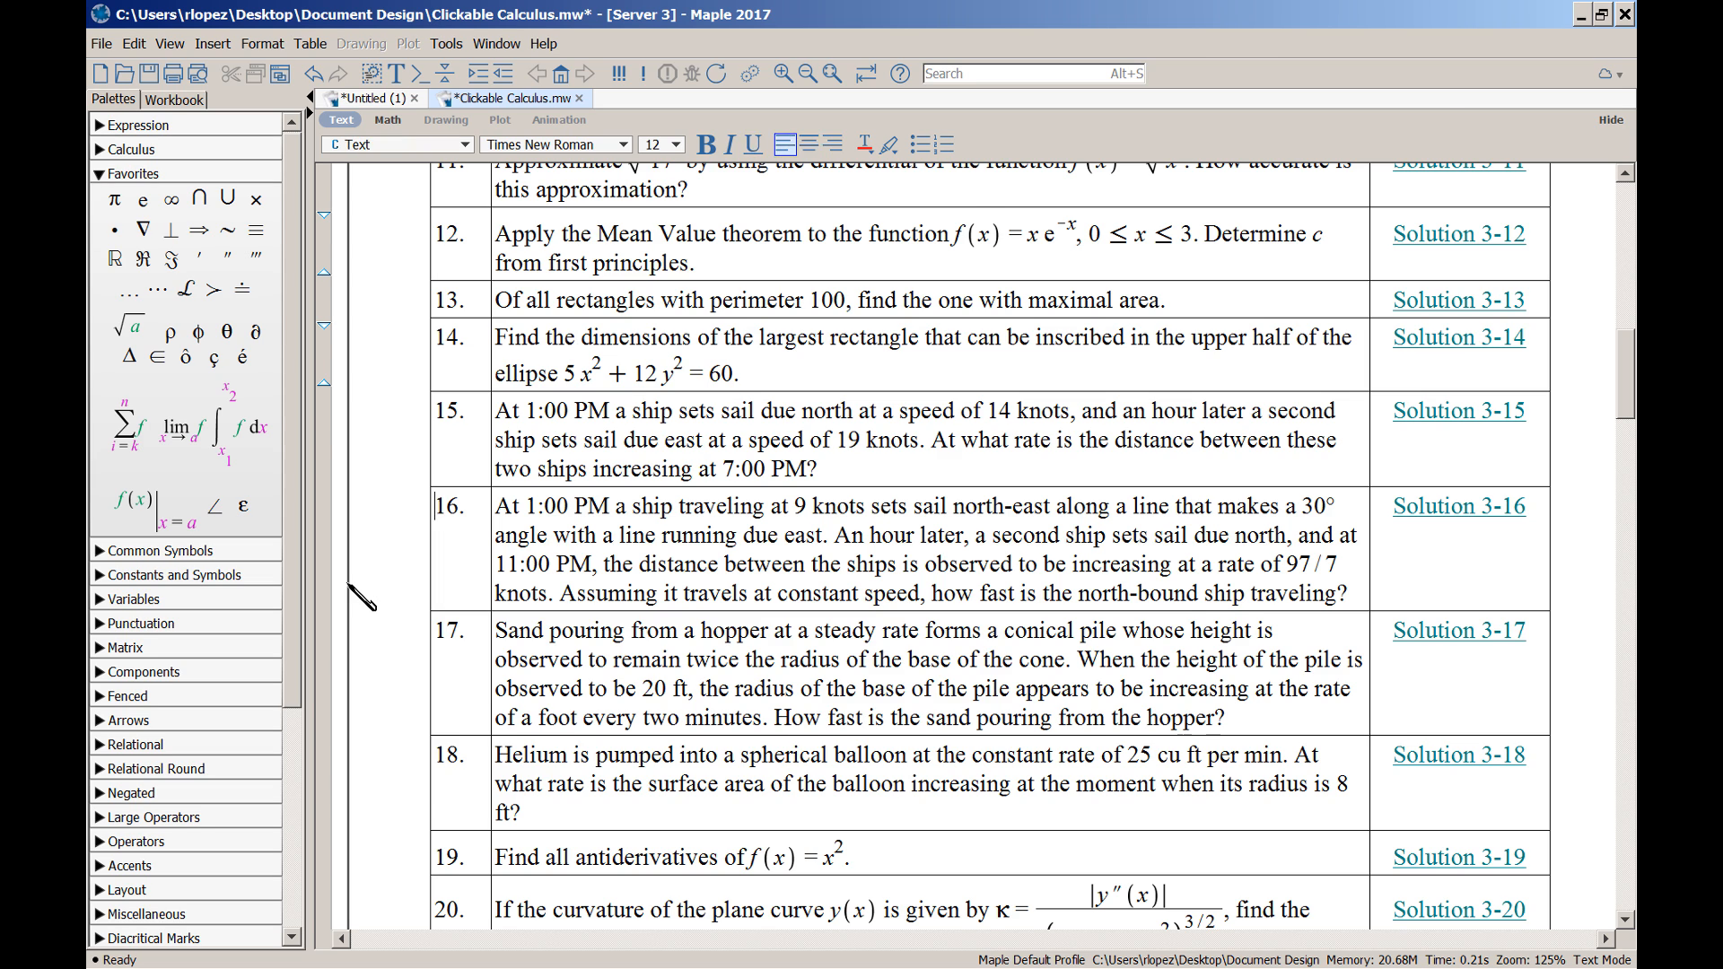
pyautogui.click(348, 585)
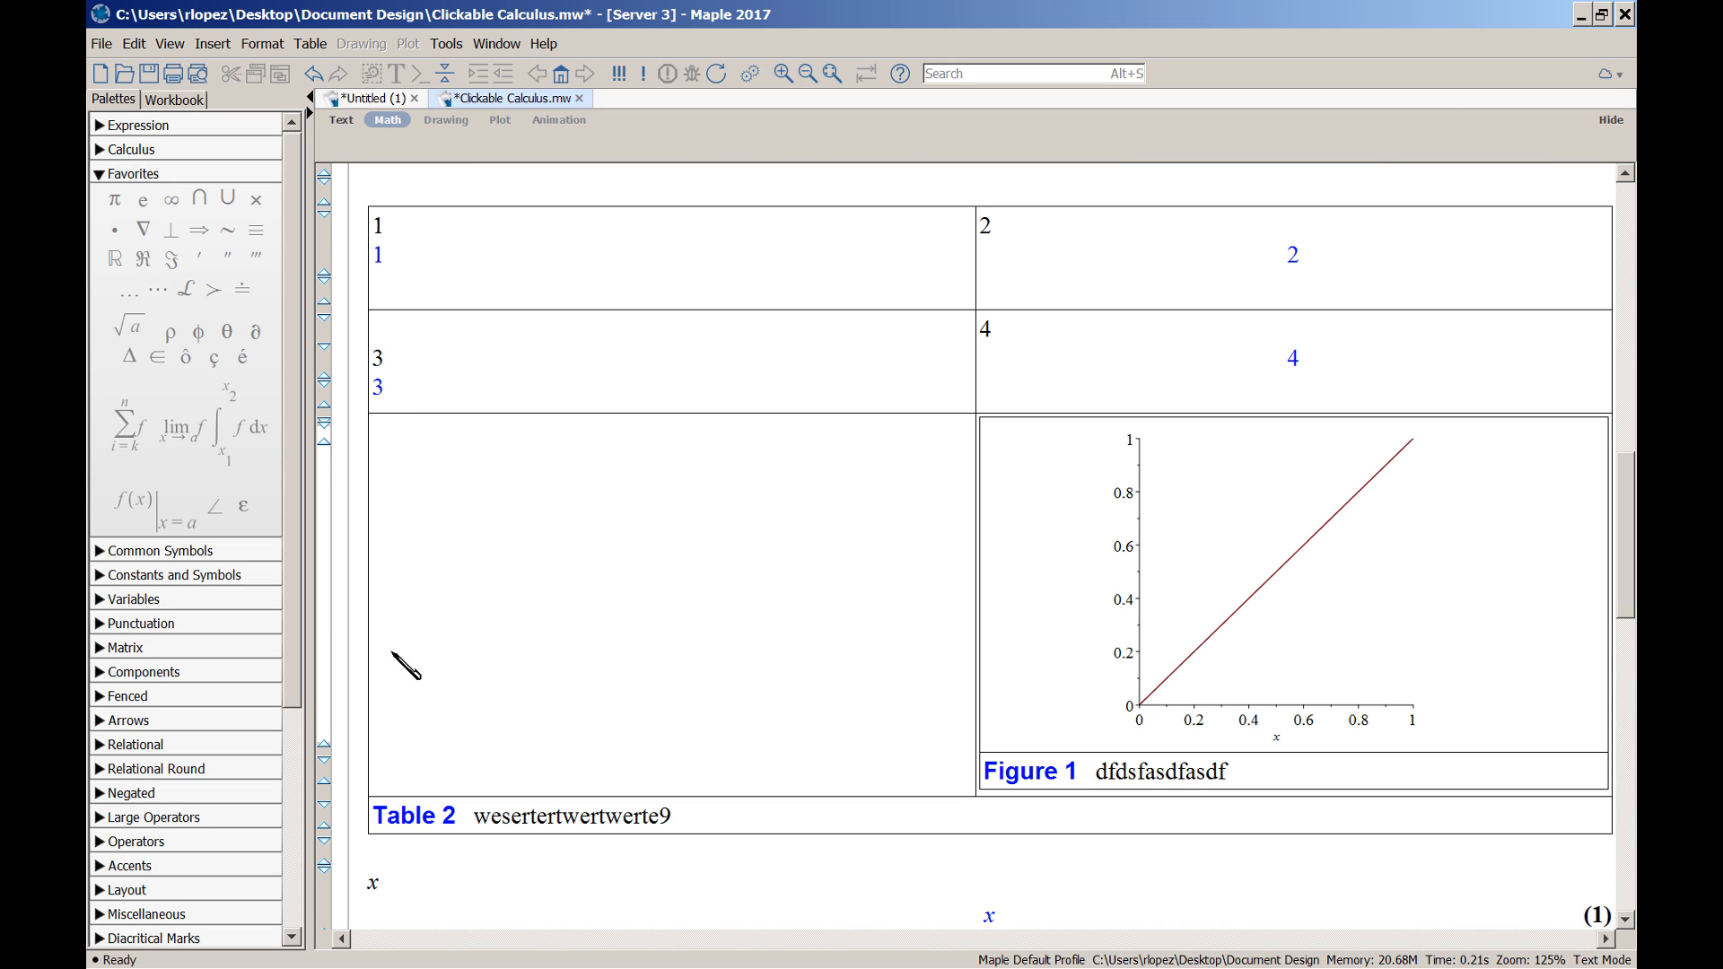
pyautogui.click(354, 659)
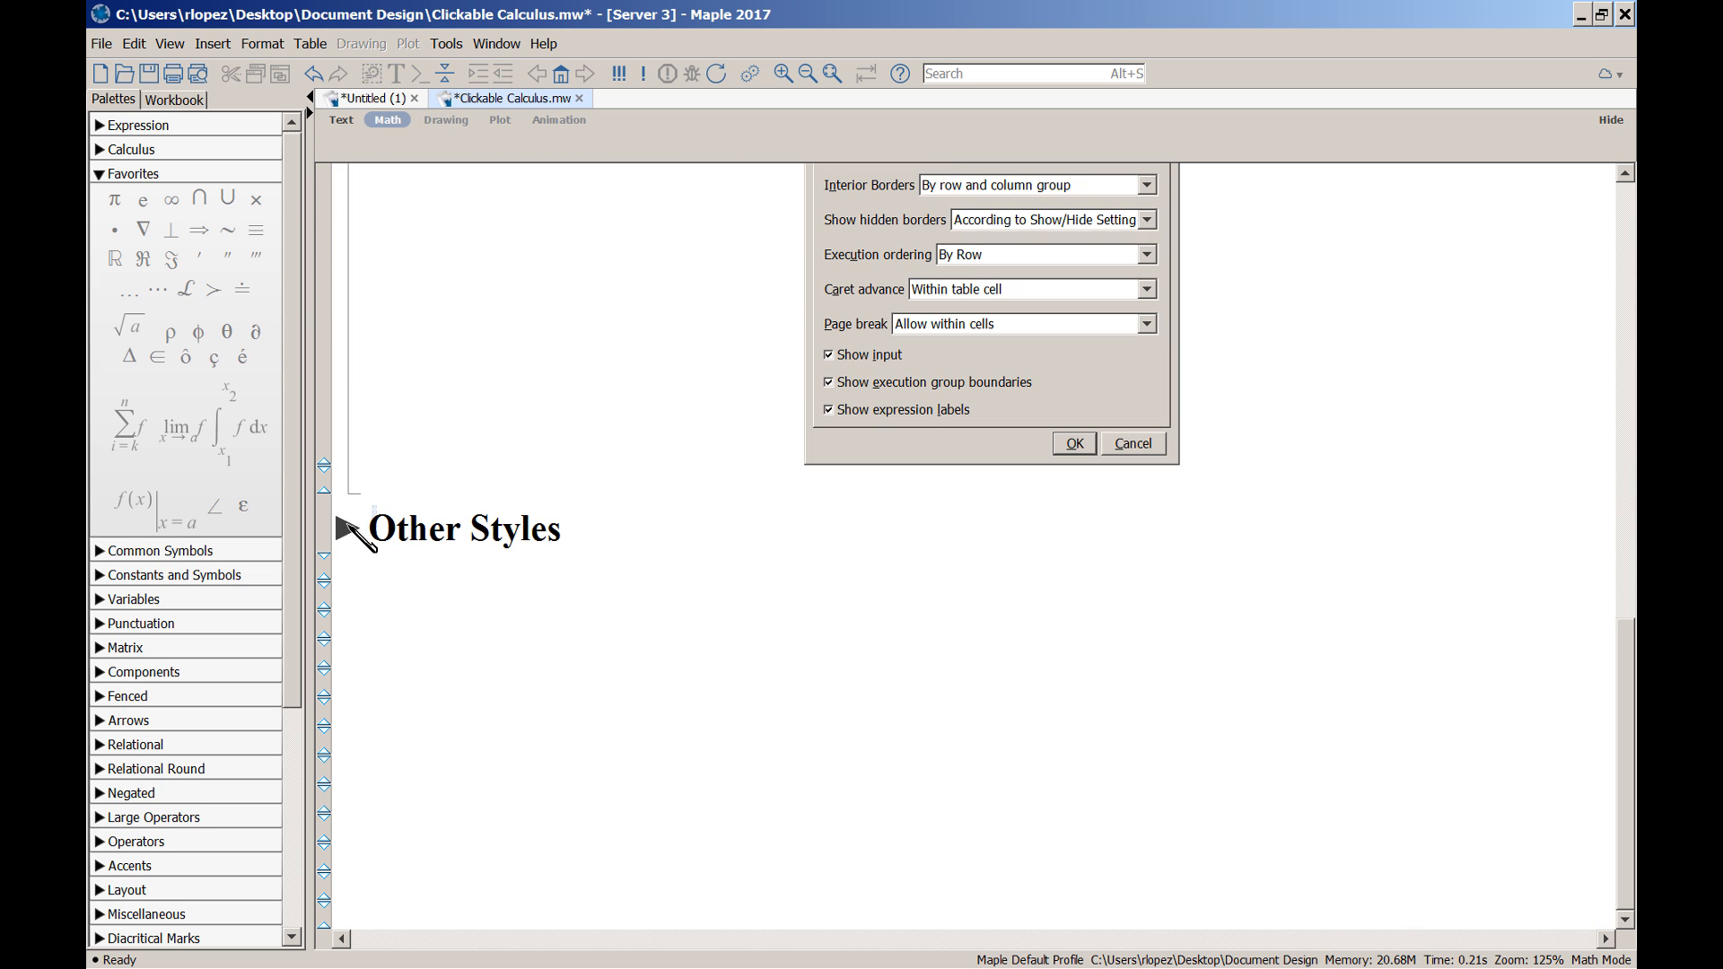
pyautogui.click(344, 527)
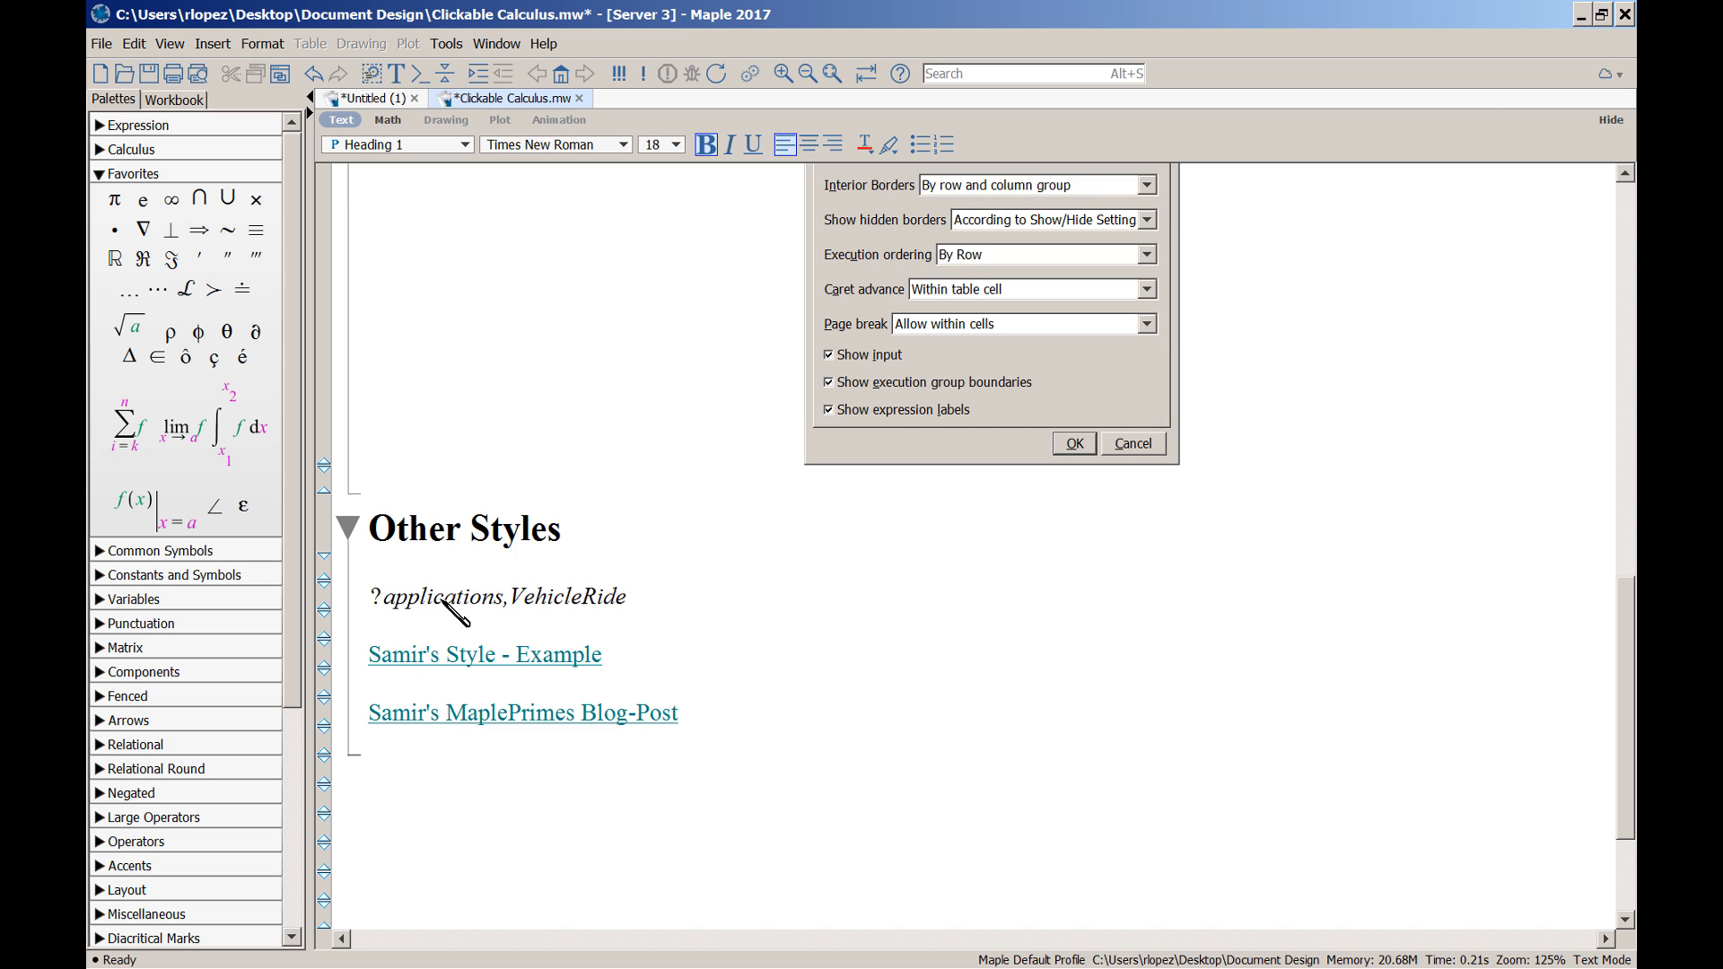
pyautogui.click(441, 600)
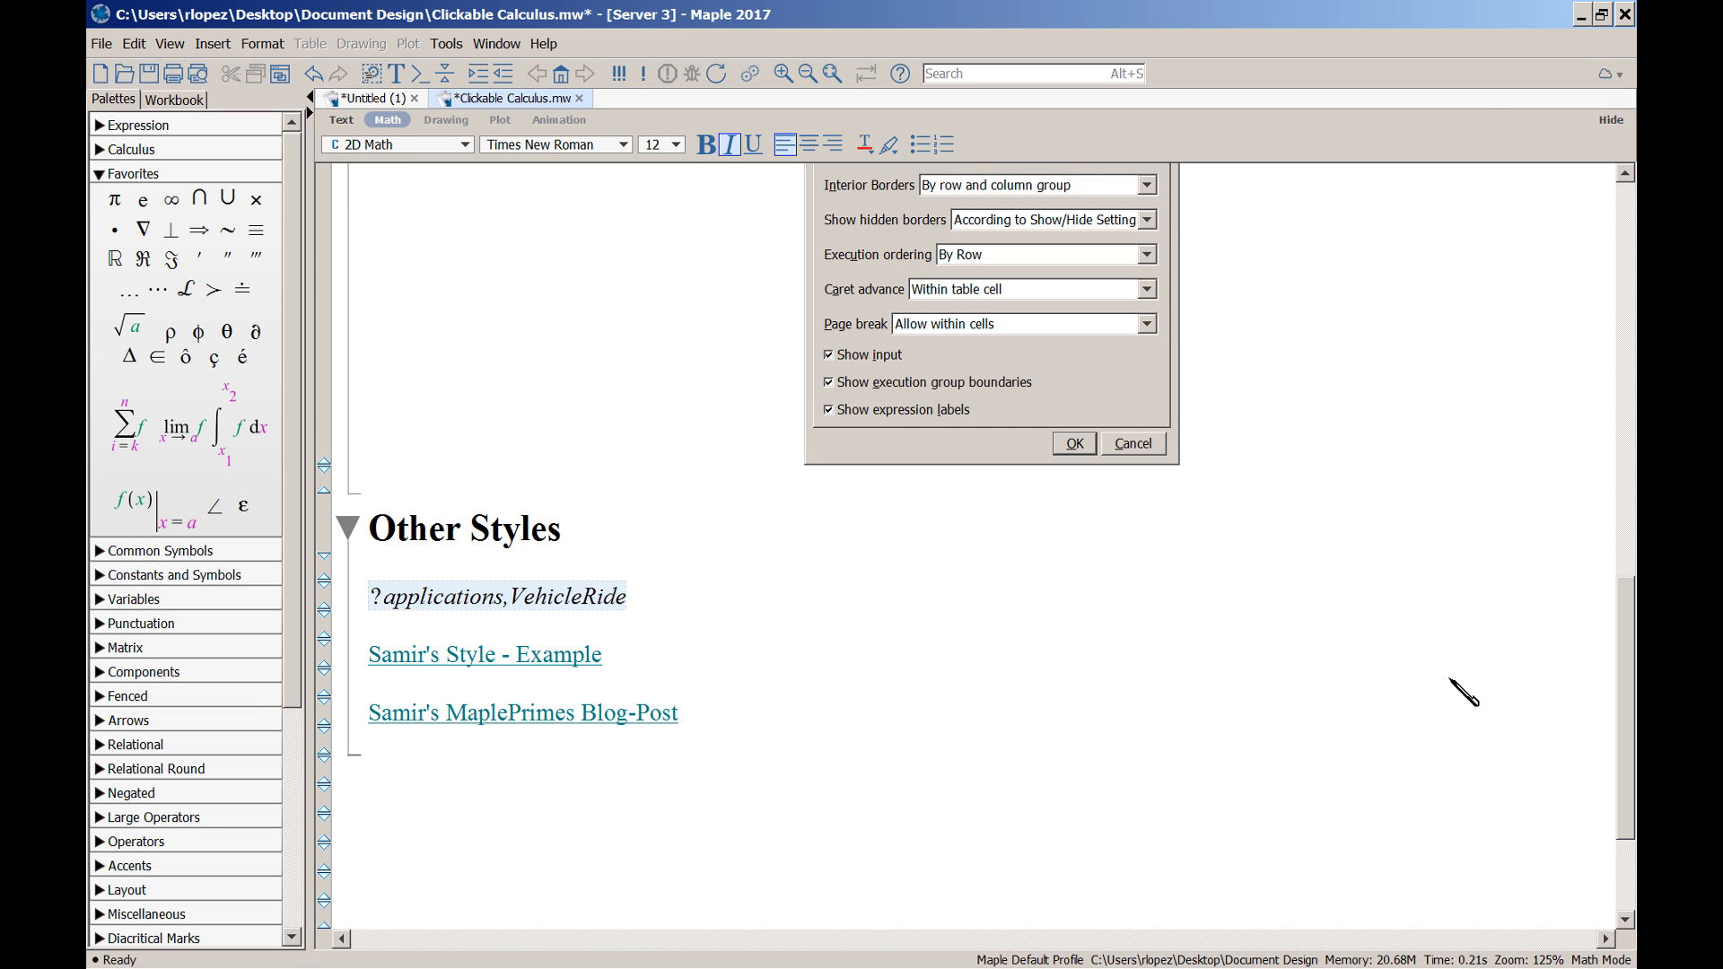
# Run ?applications,VehicleRide to open the Vehicle Ride demo and scroll through its input sections
pyautogui.press('Return')
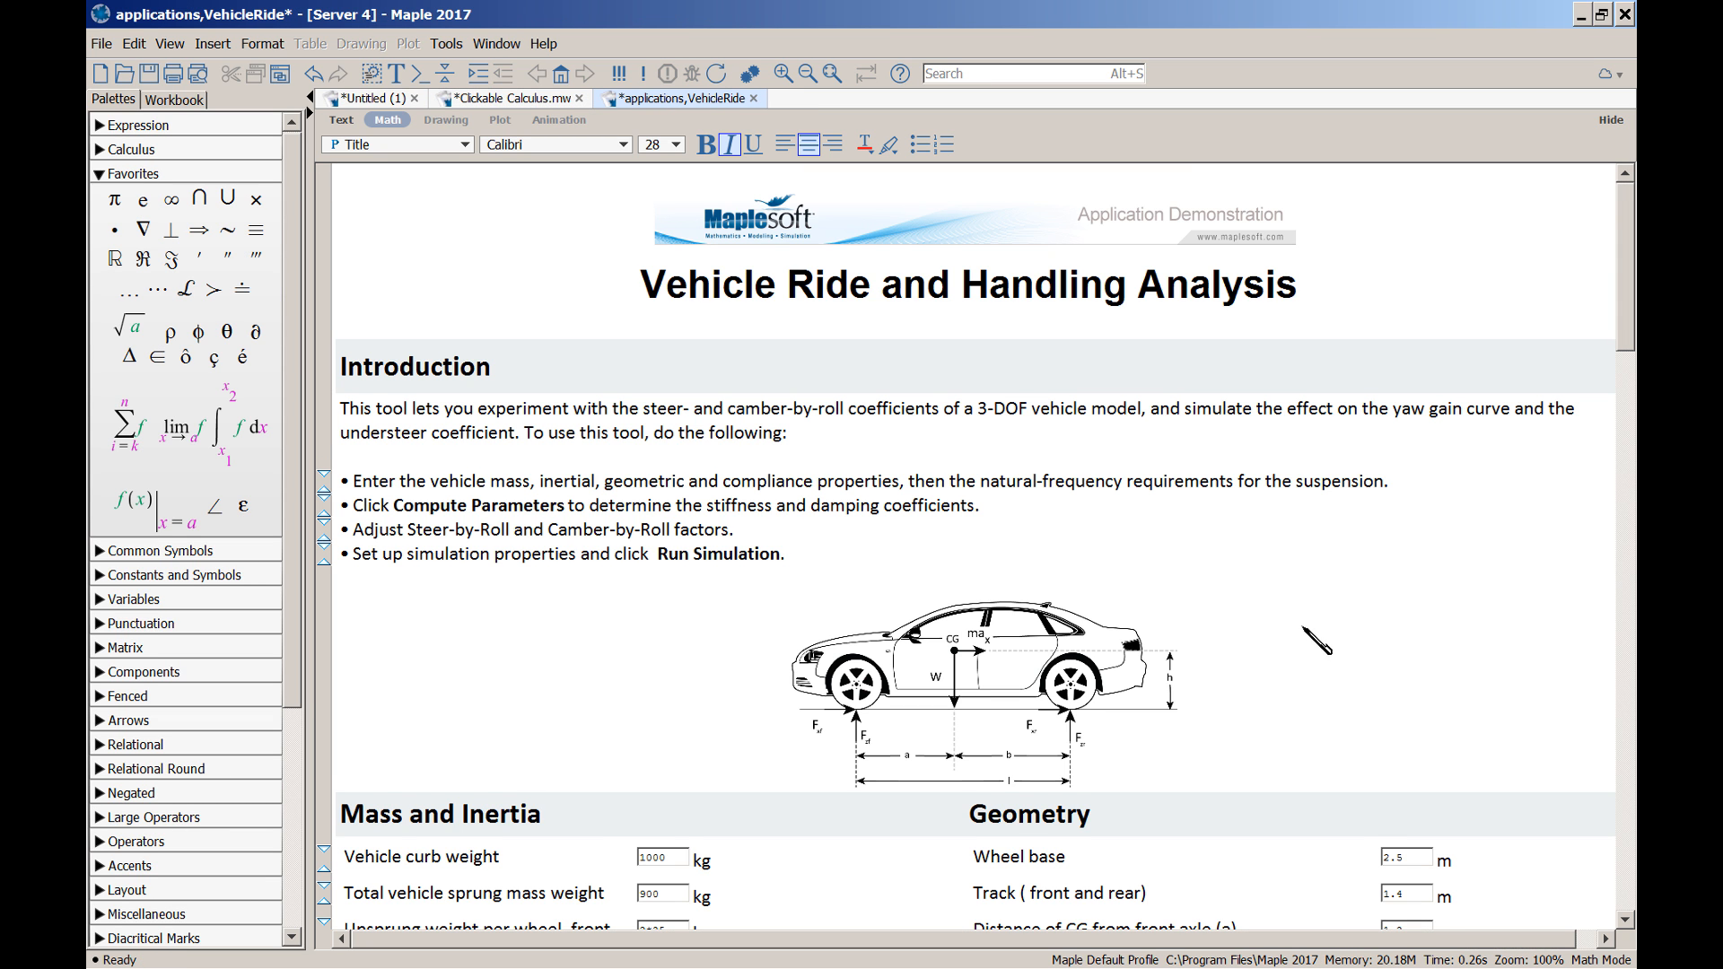
pyautogui.scroll(-1, 1307, 601)
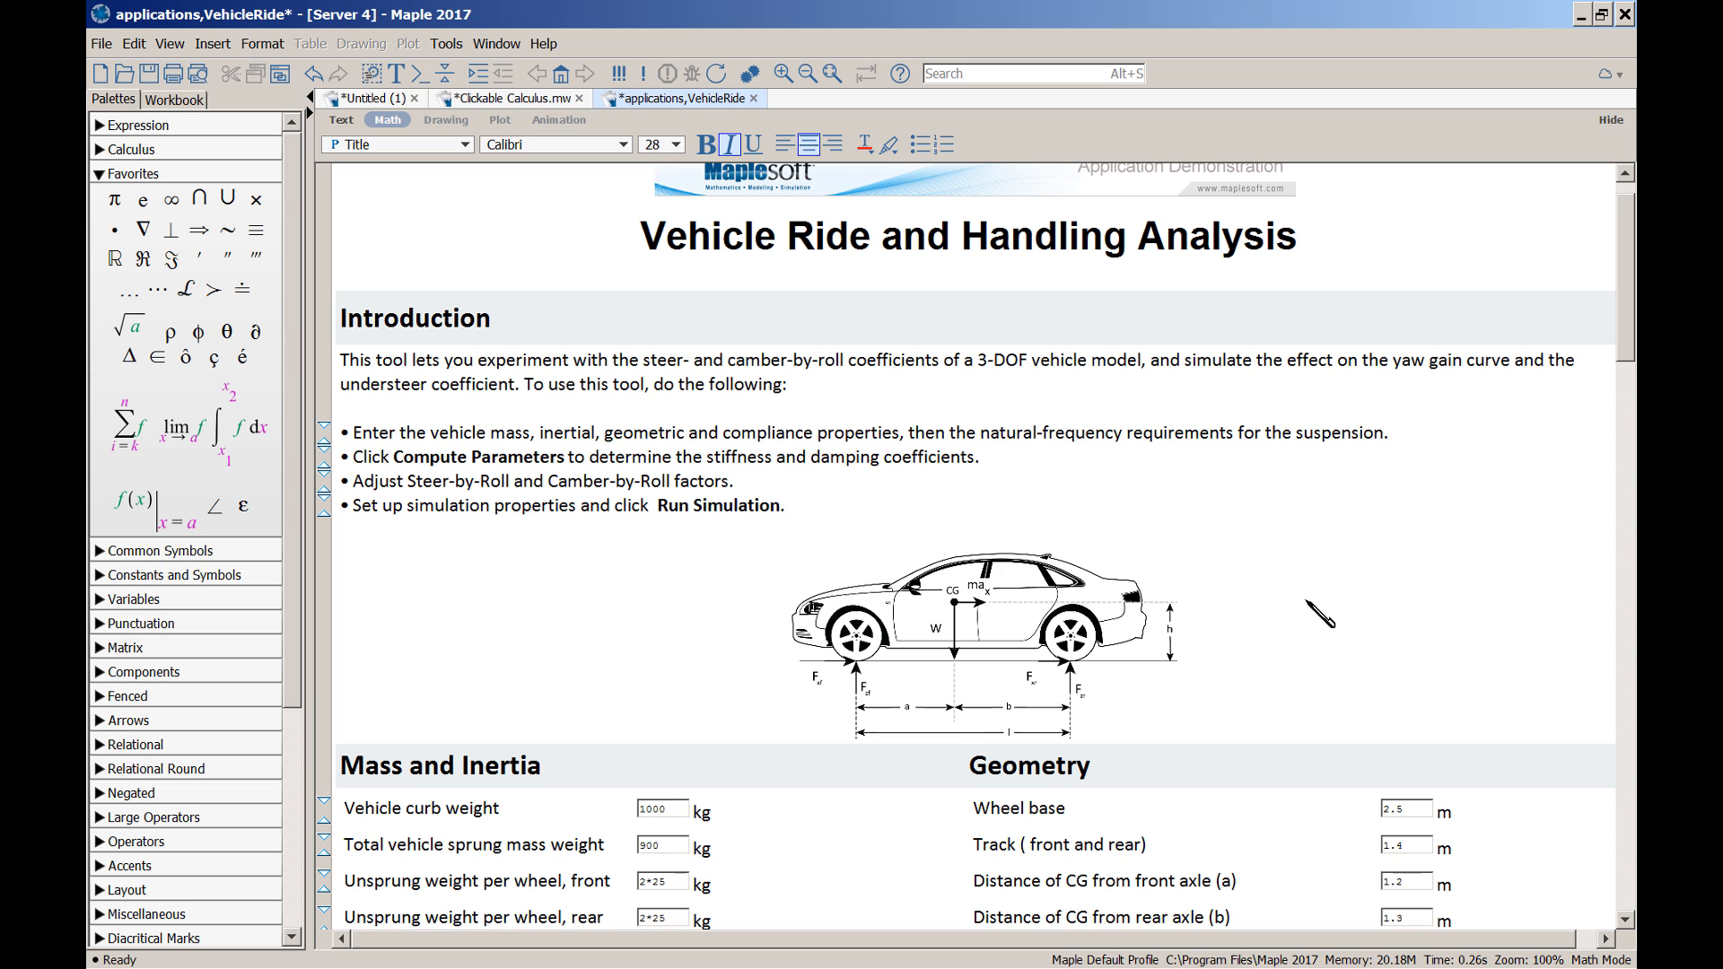
pyautogui.scroll(-5, 1306, 601)
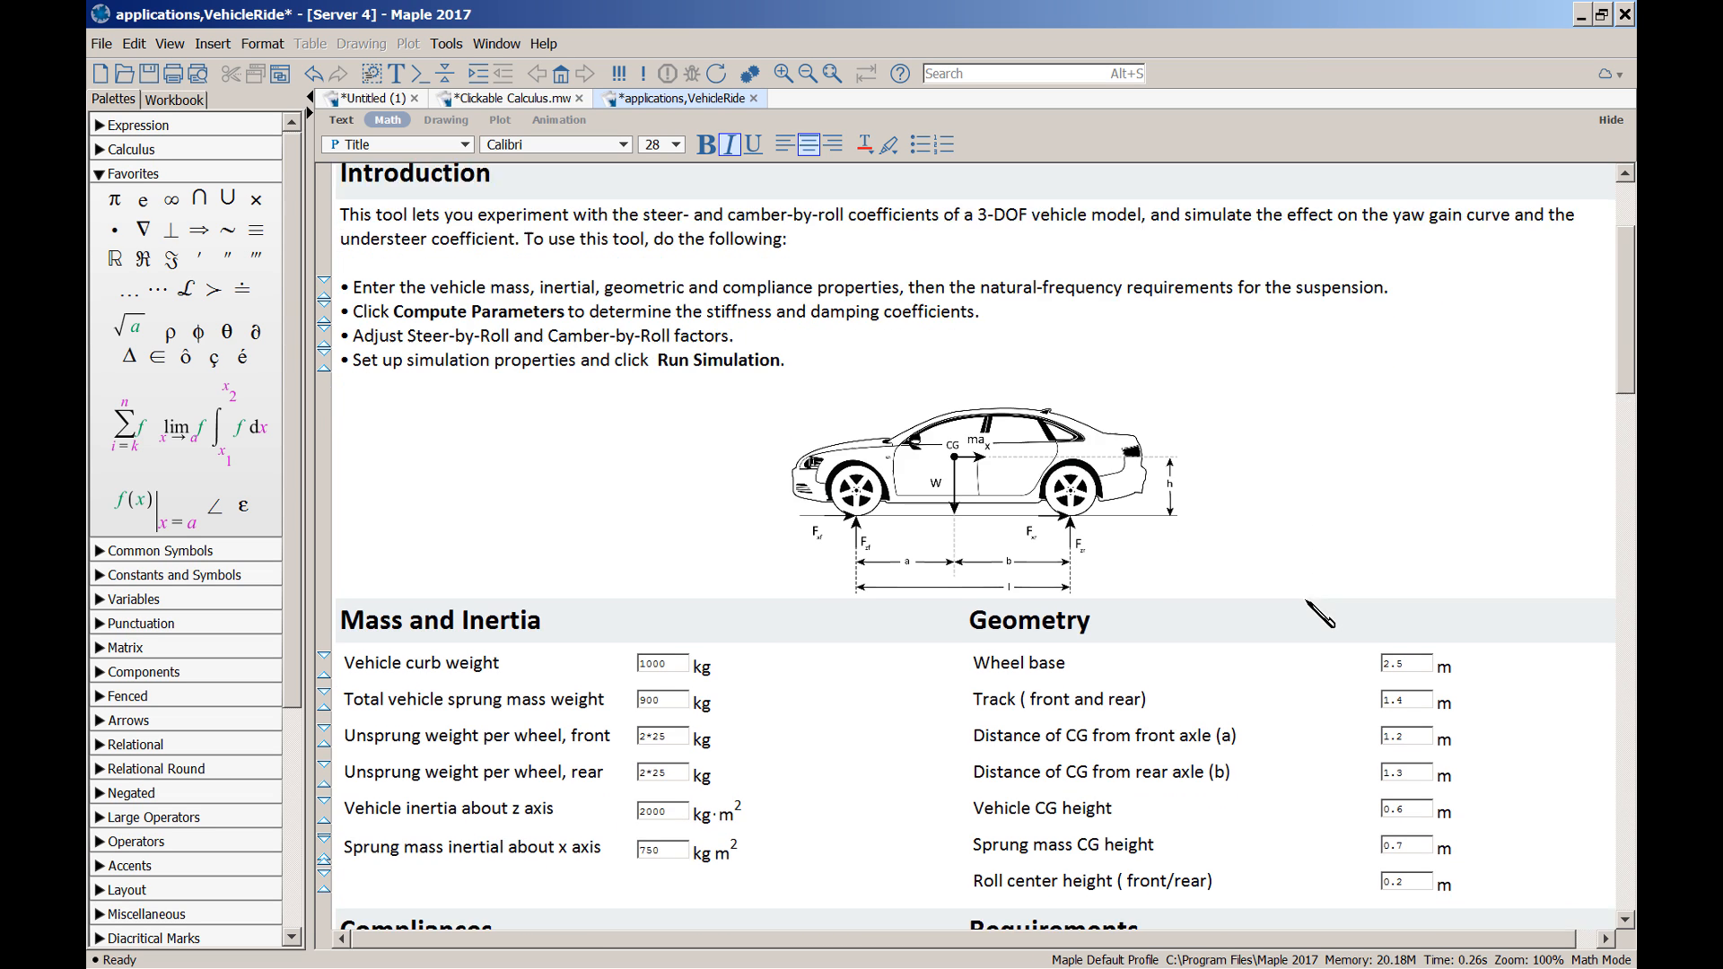
pyautogui.scroll(-3, 1319, 614)
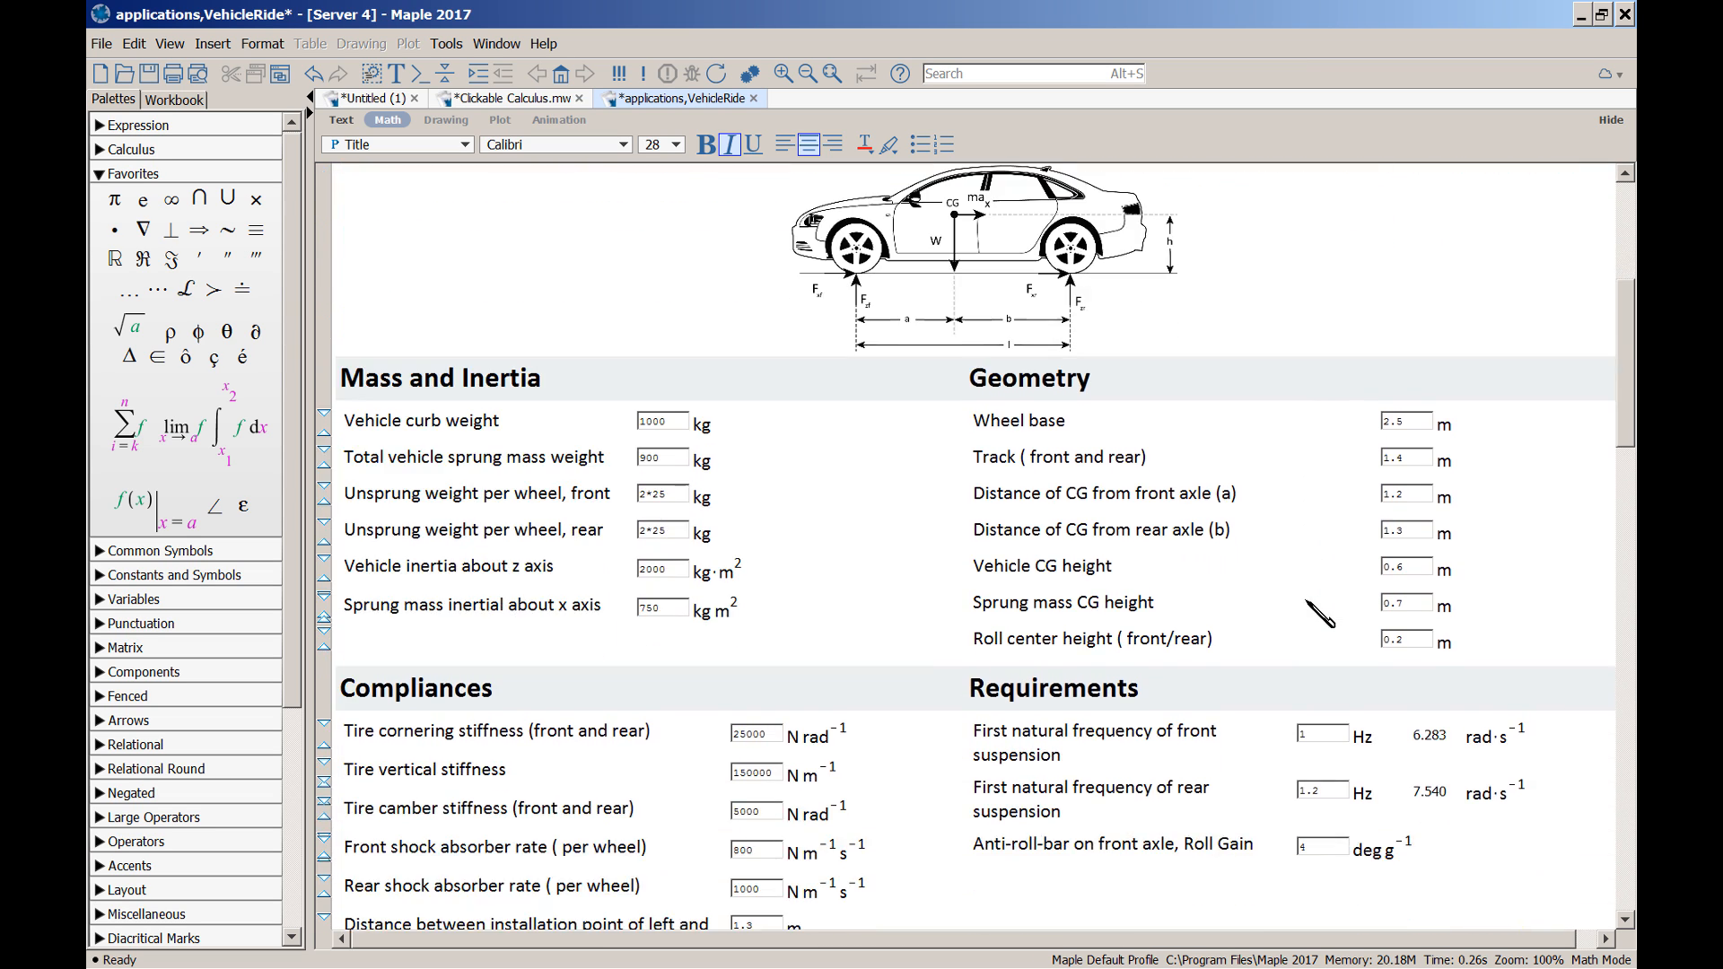
pyautogui.scroll(-4, 1319, 615)
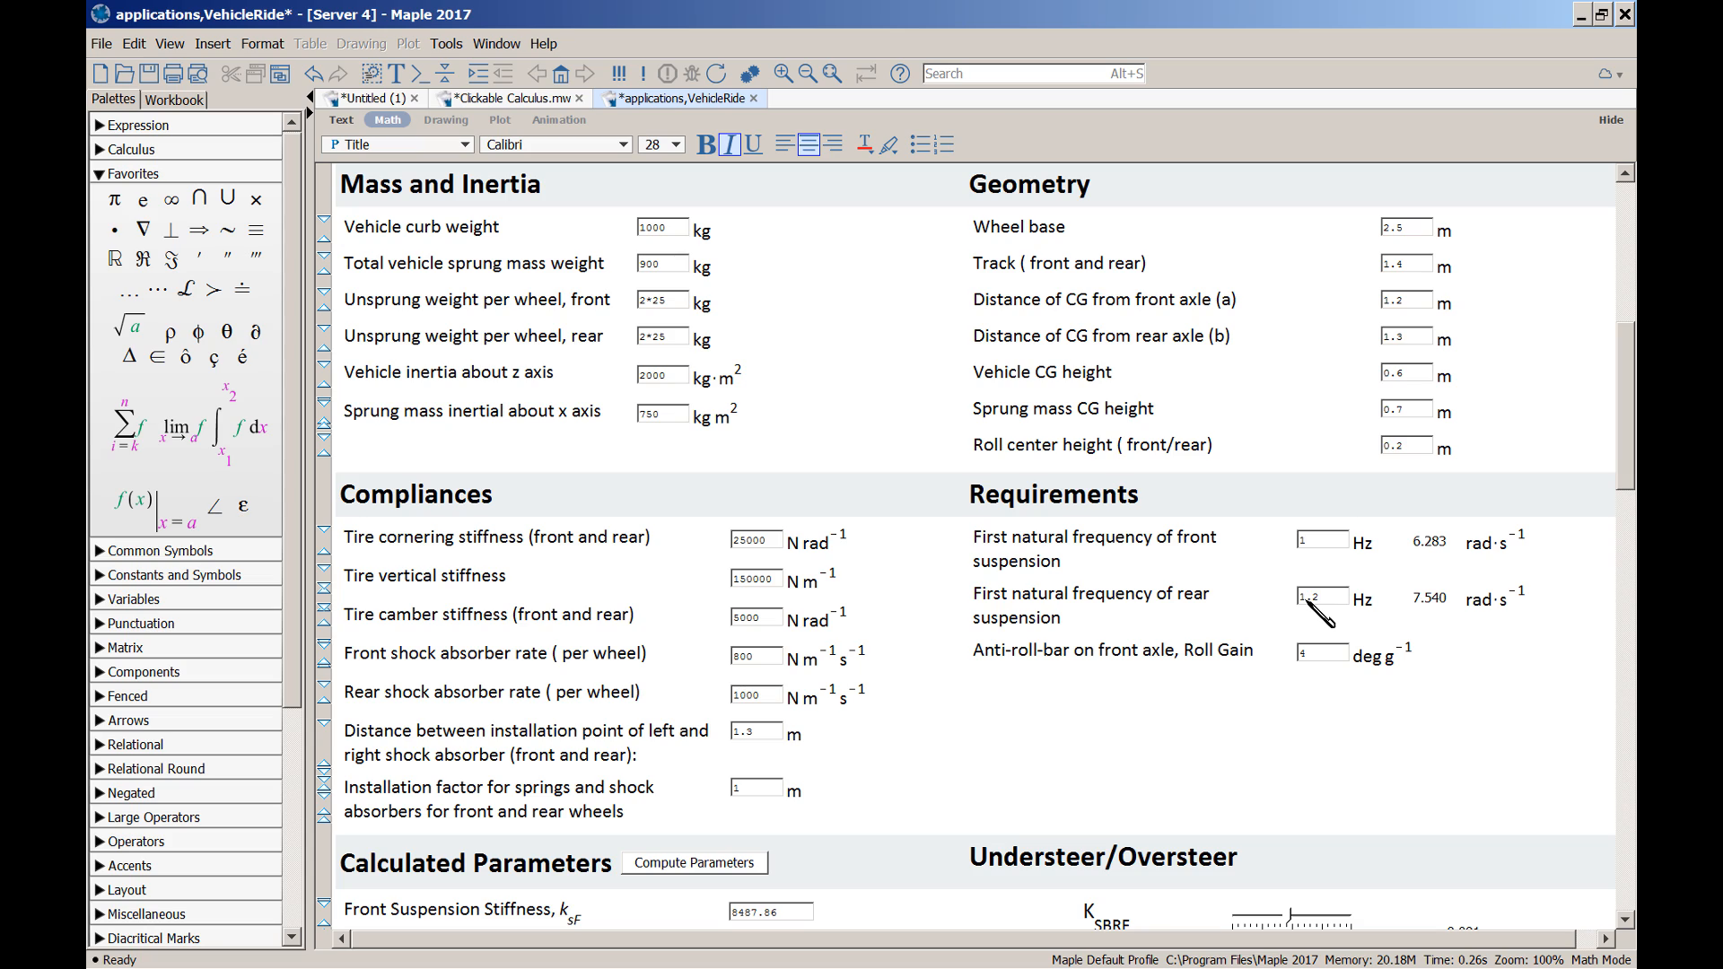
pyautogui.moveTo(1624, 460); pyautogui.dragTo(1632, 386)
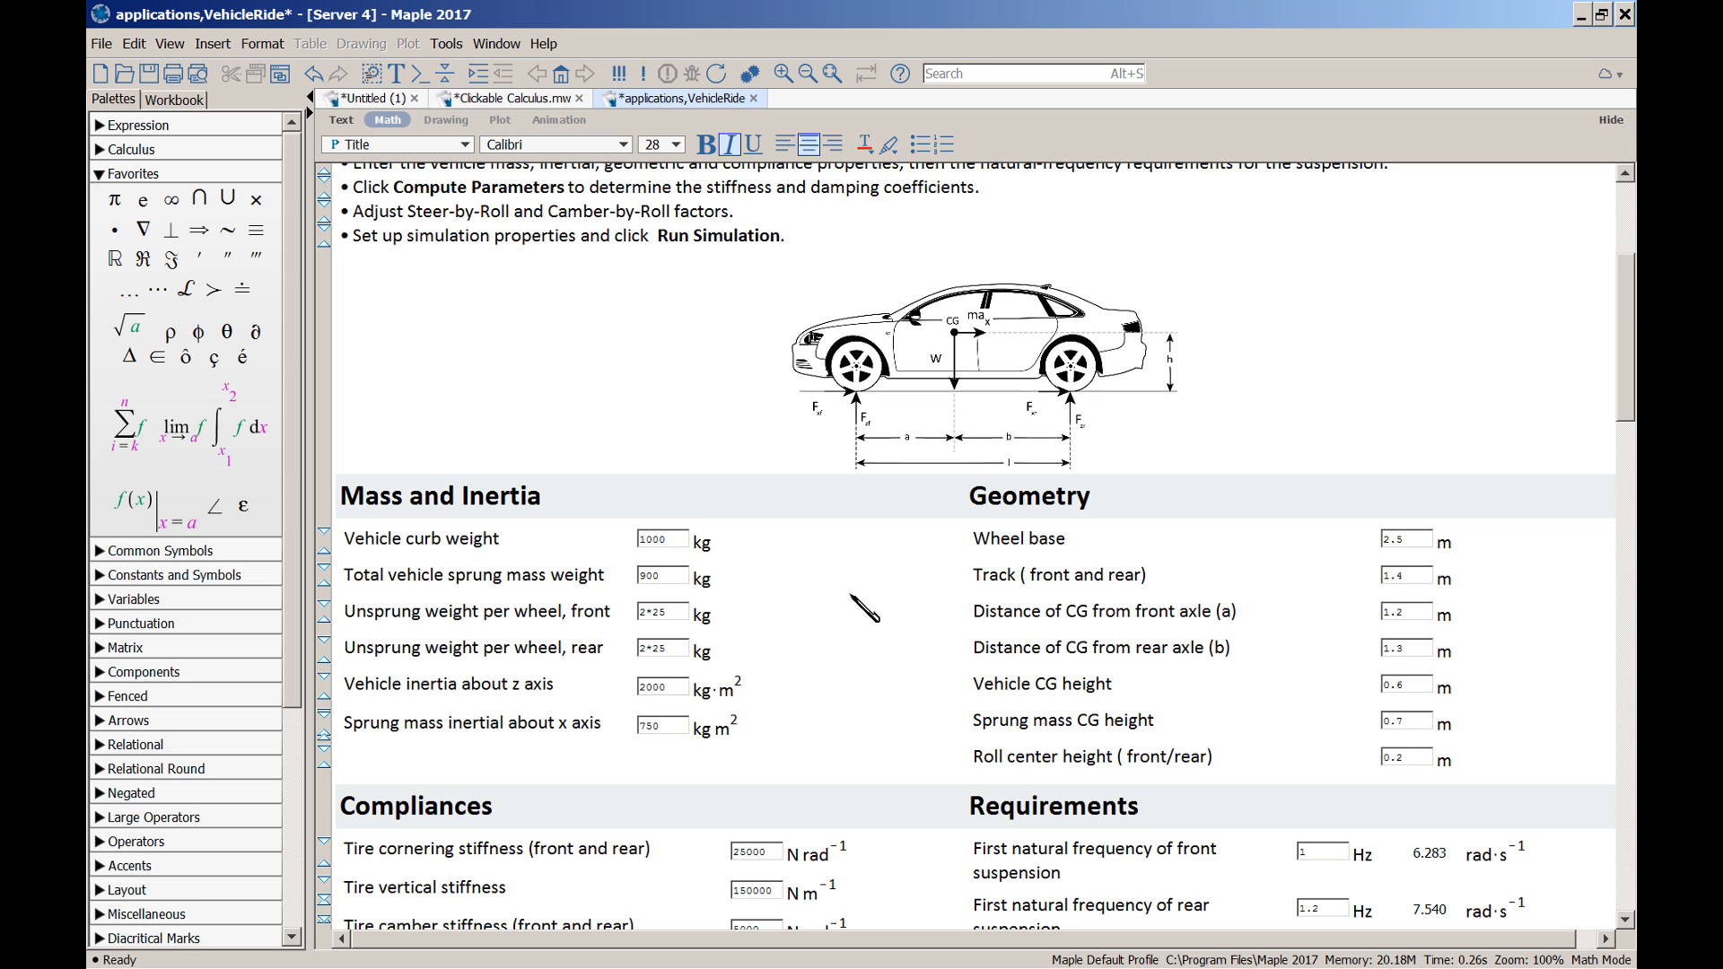
pyautogui.rightClick(676, 541)
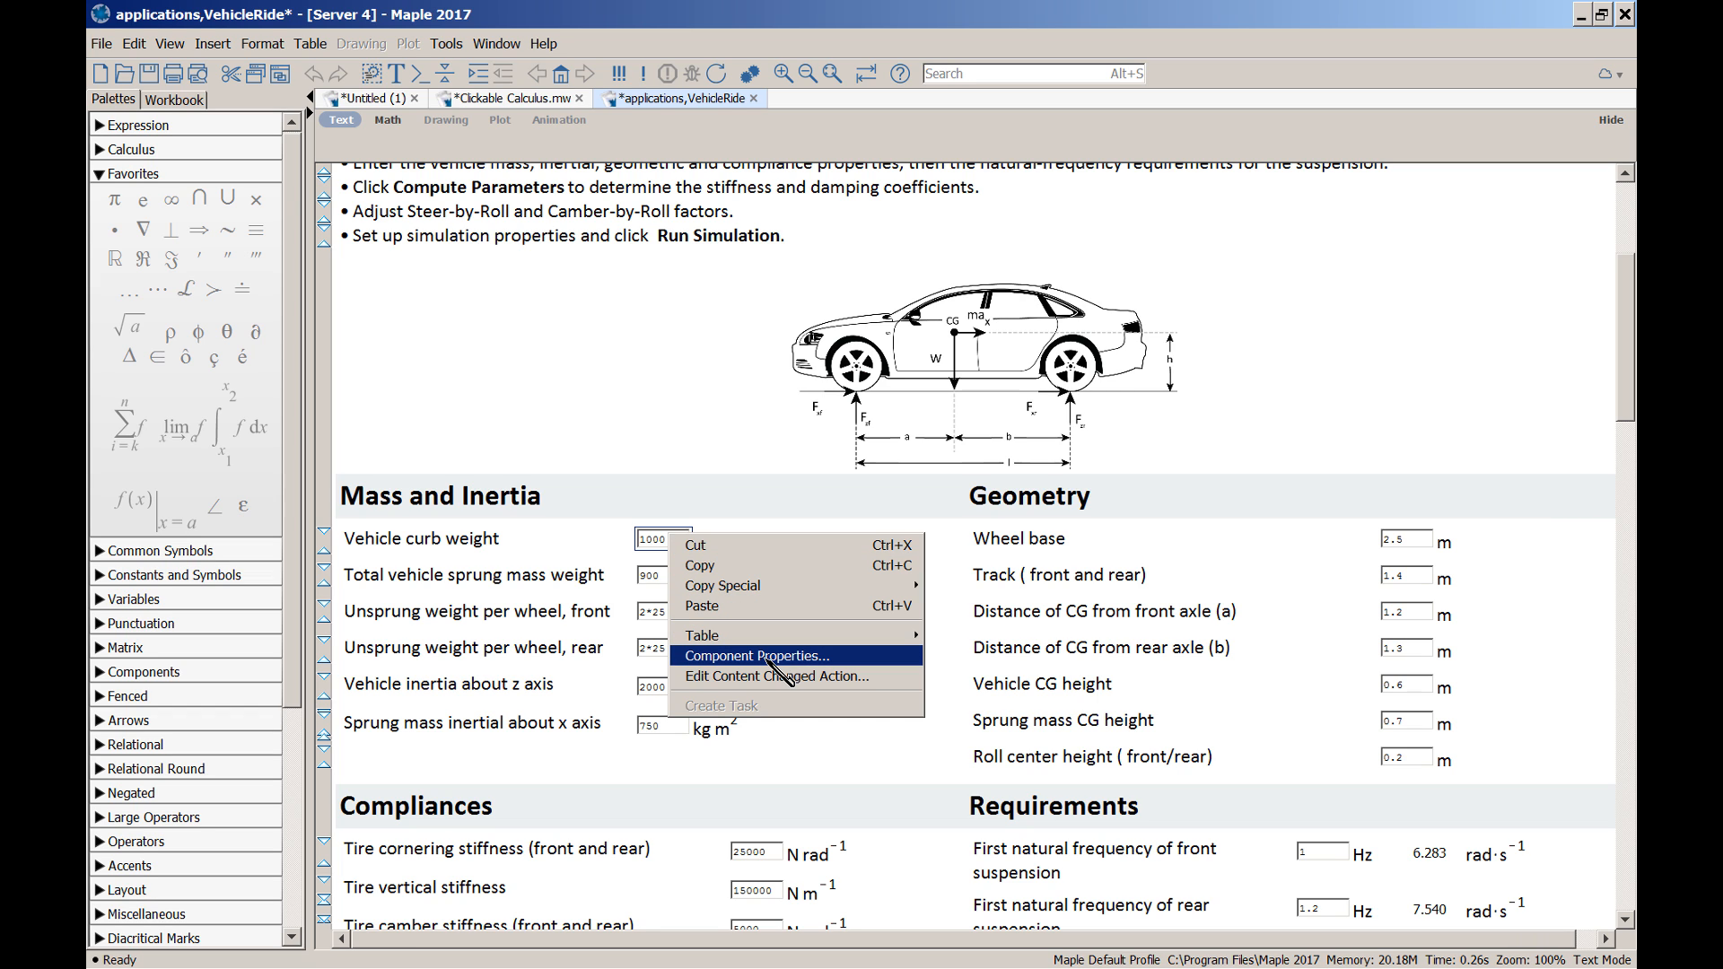
pyautogui.click(769, 661)
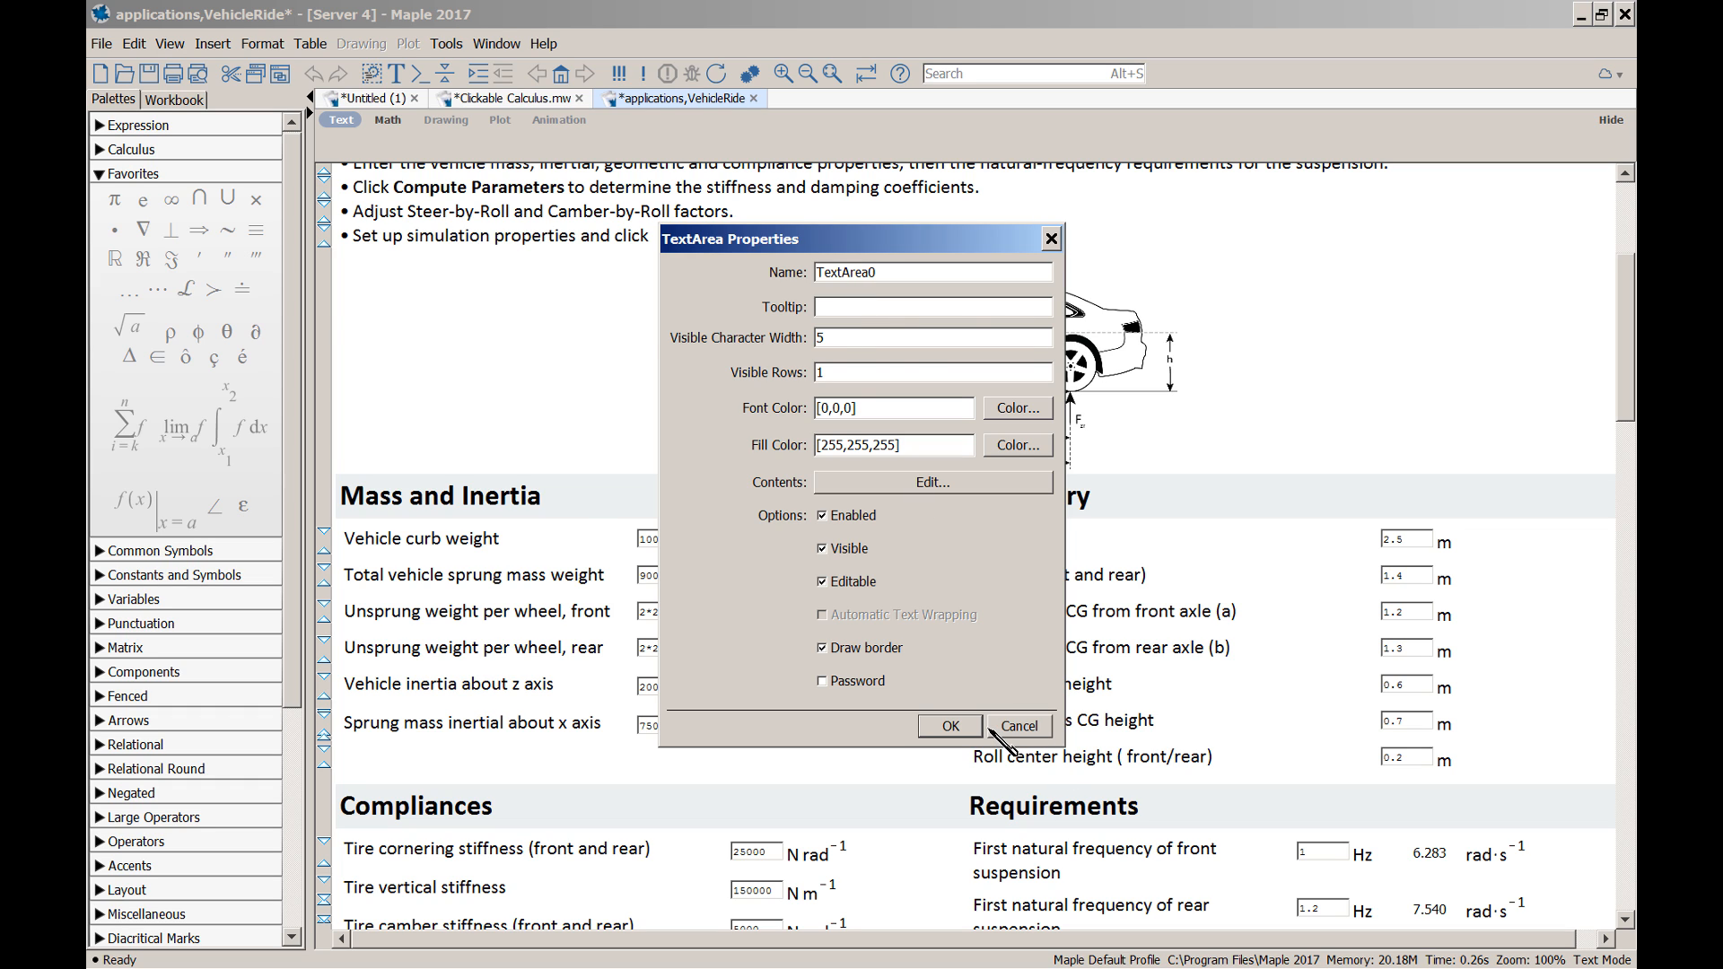
pyautogui.click(1014, 727)
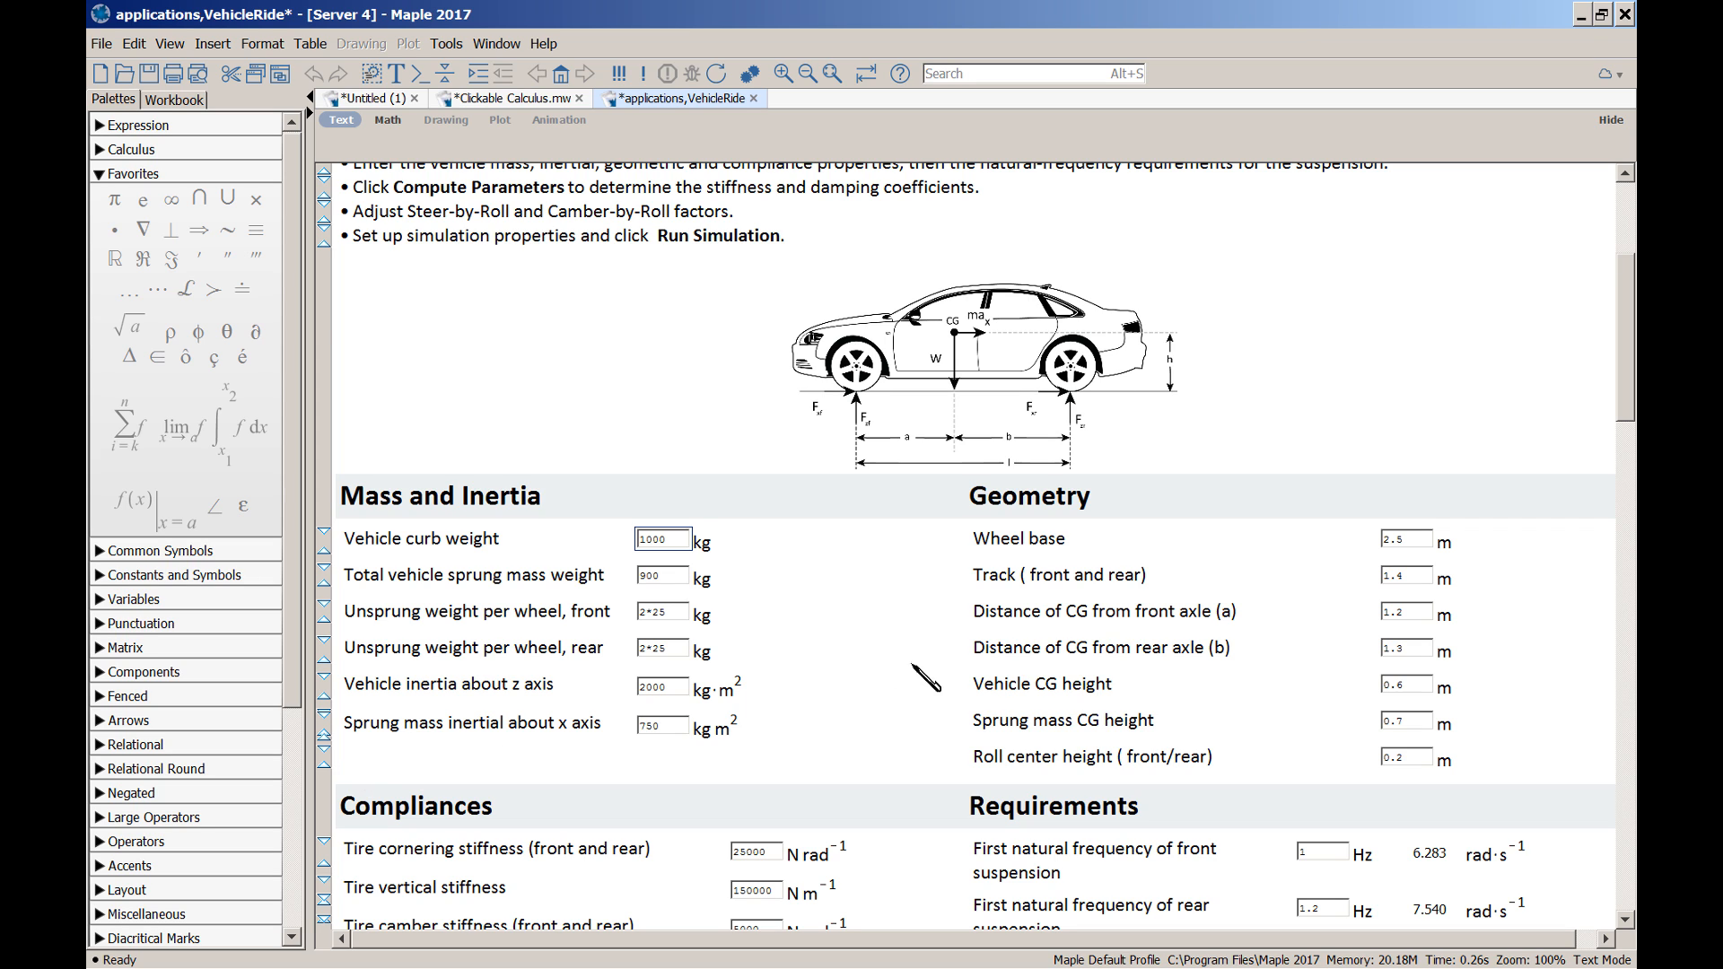
pyautogui.click(818, 644)
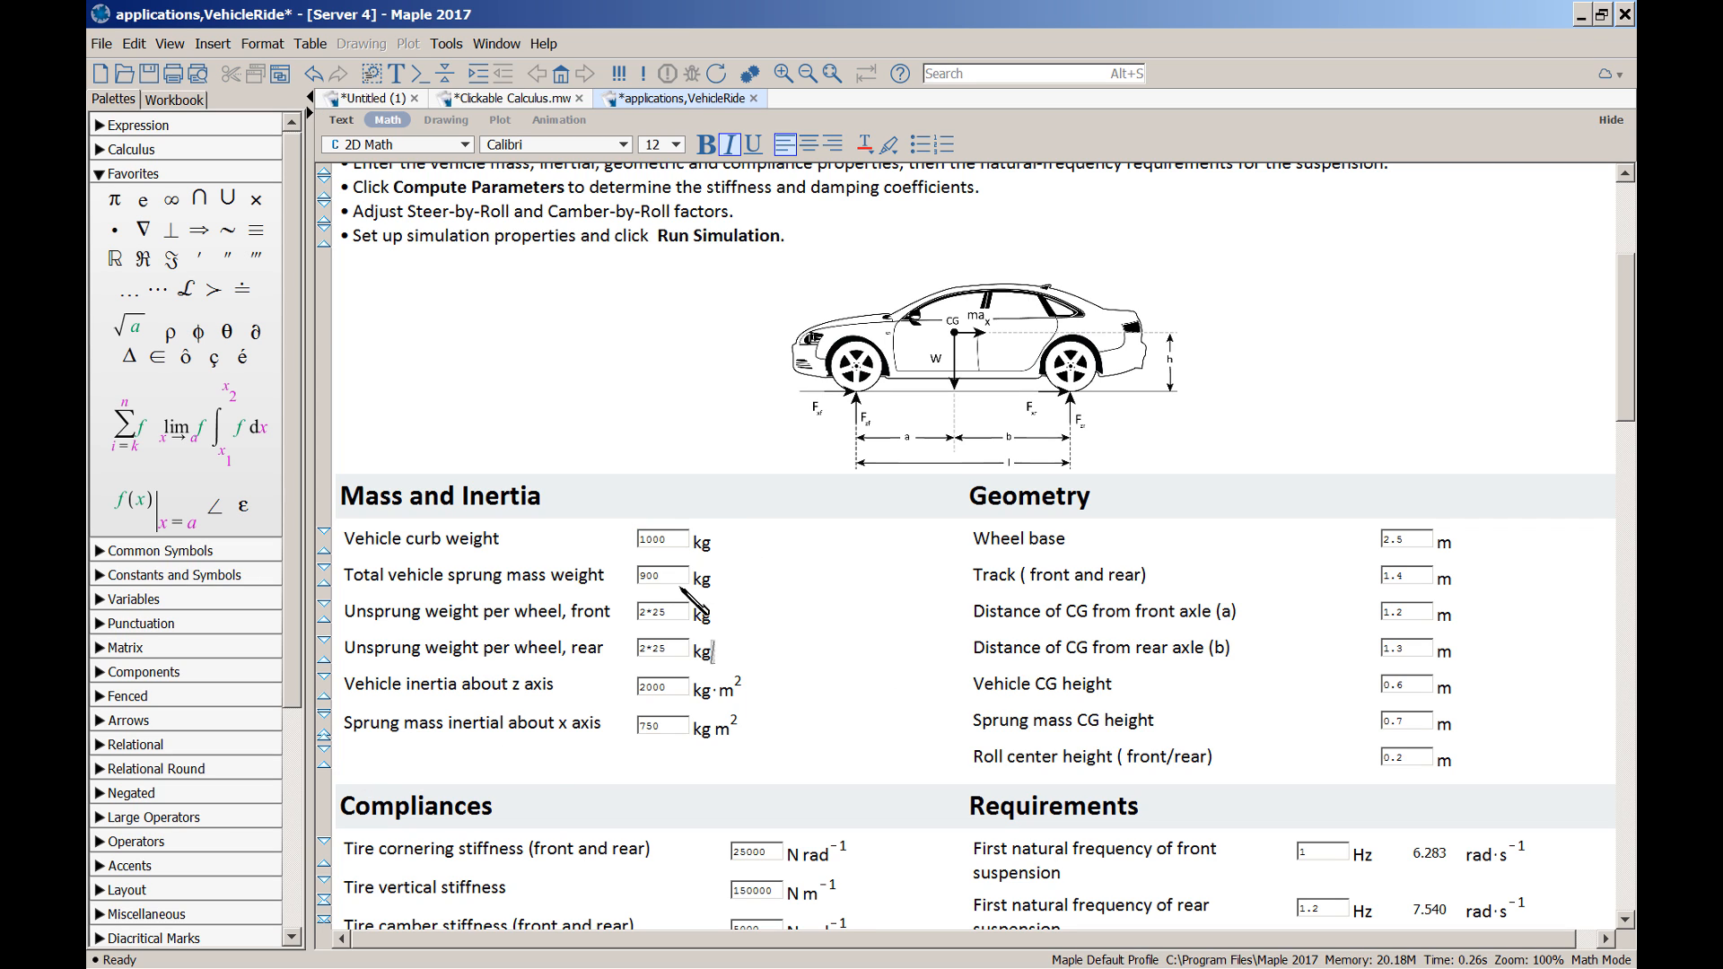
pyautogui.click(565, 774)
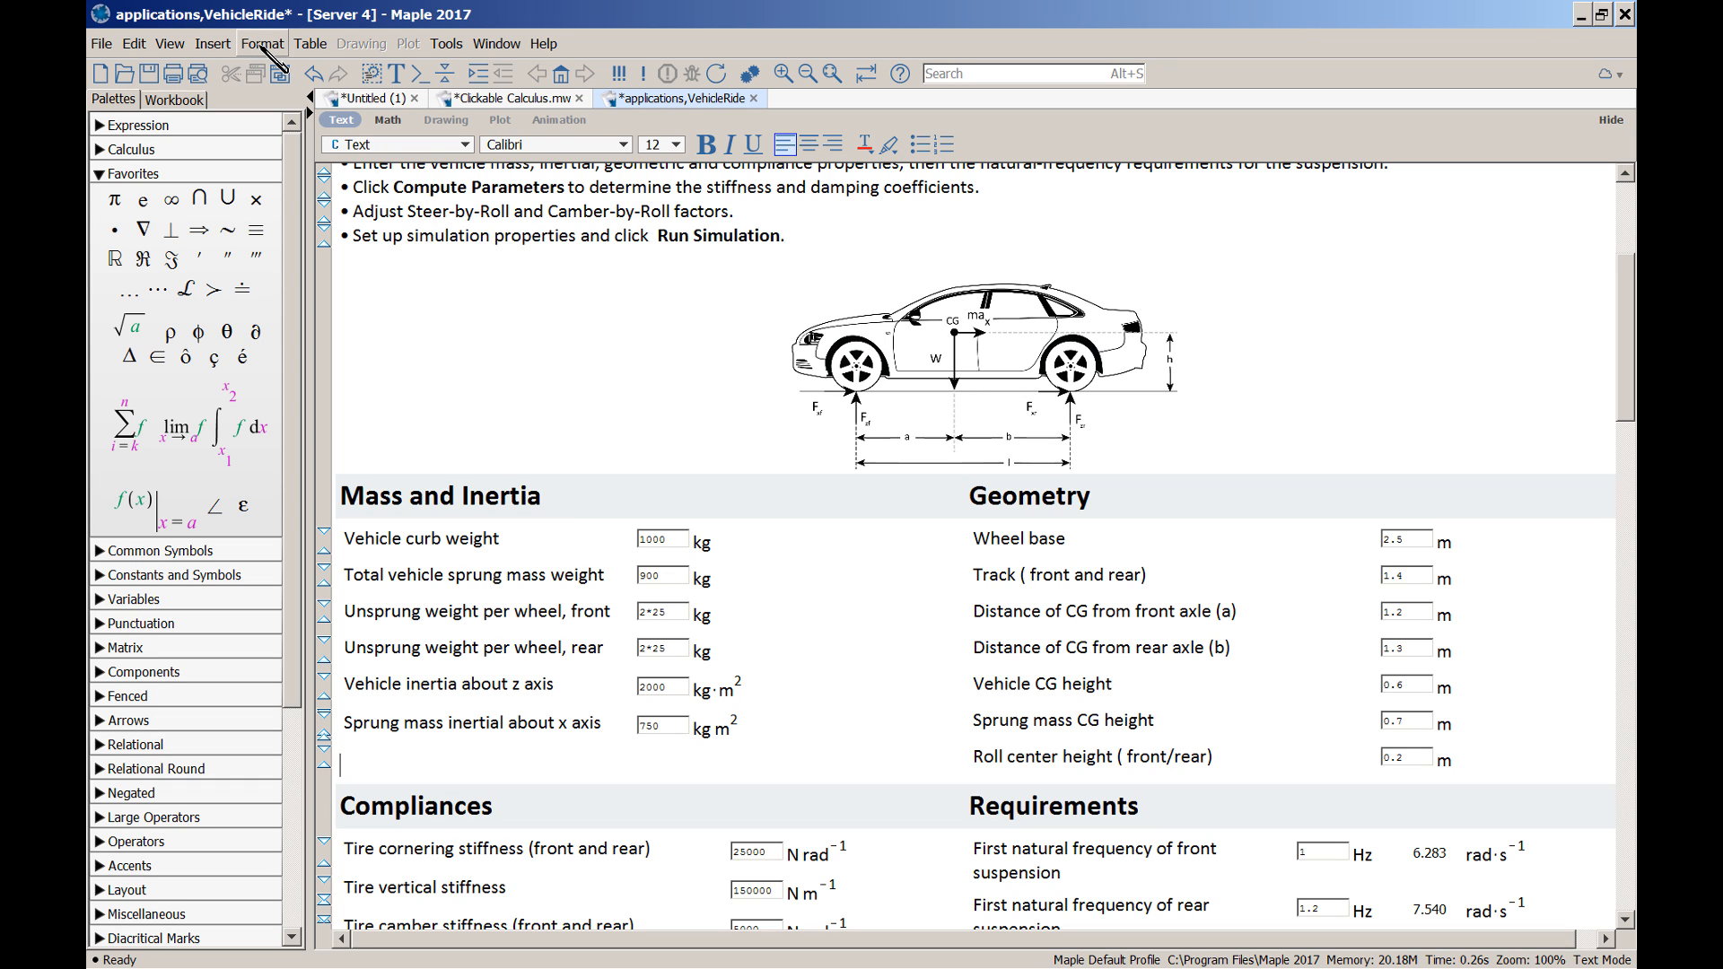
pyautogui.click(170, 45)
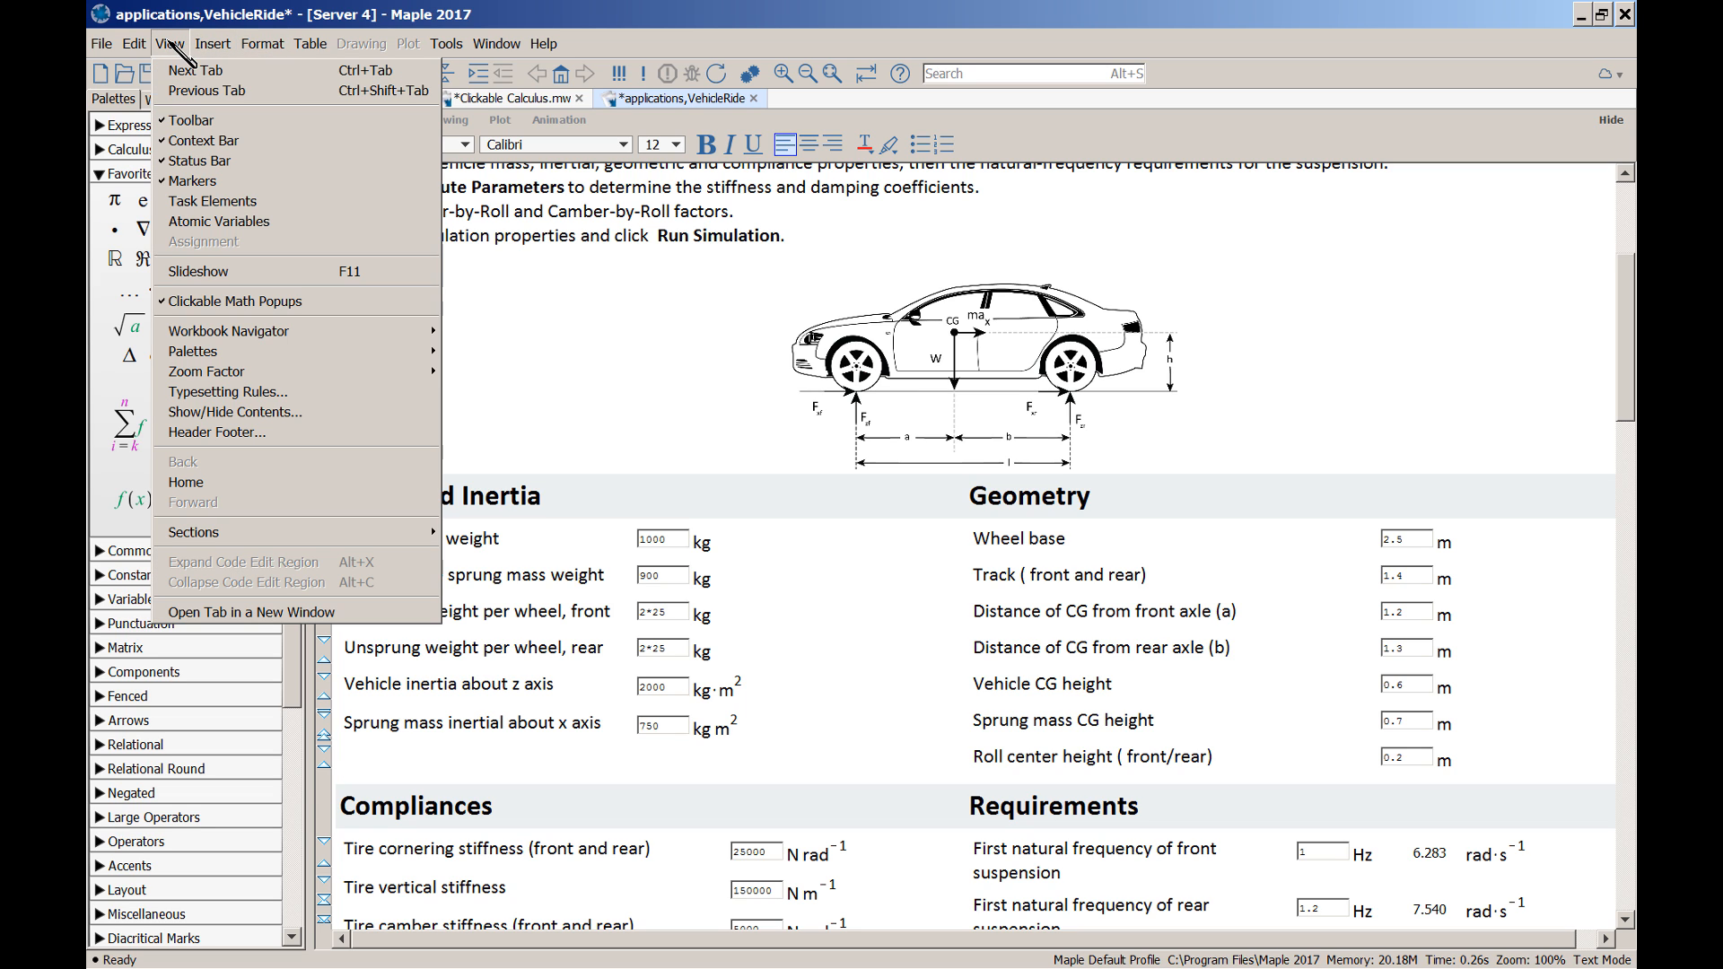
pyautogui.click(203, 415)
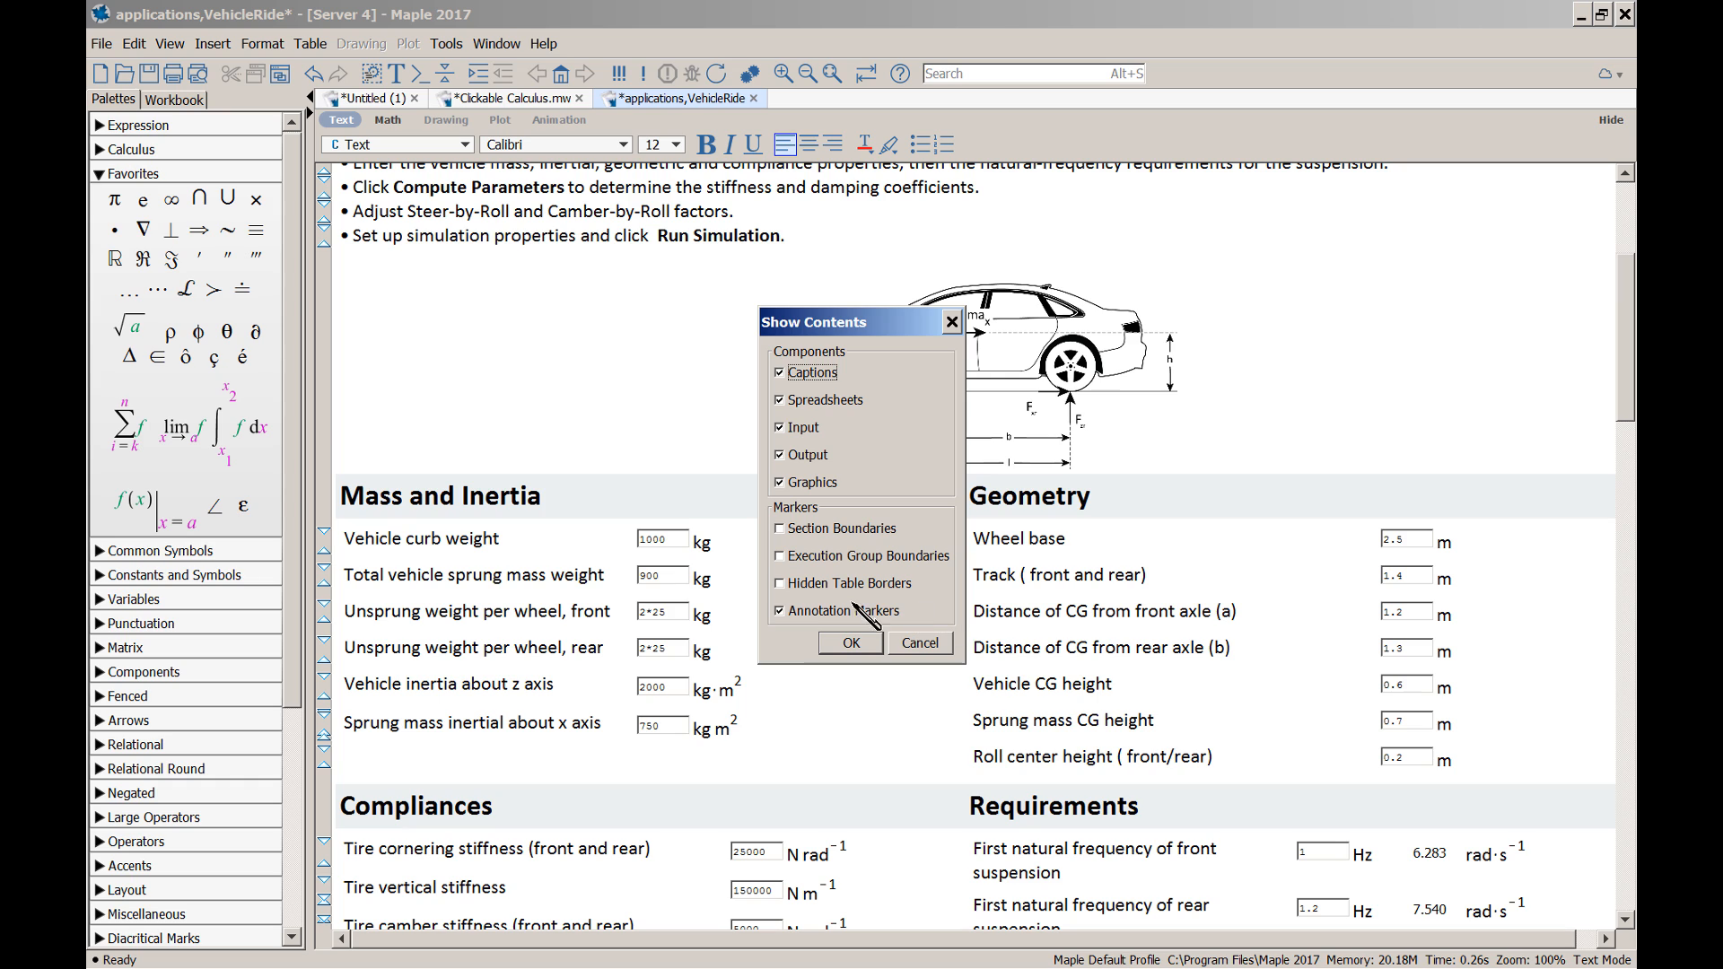
pyautogui.click(780, 584)
pyautogui.click(856, 645)
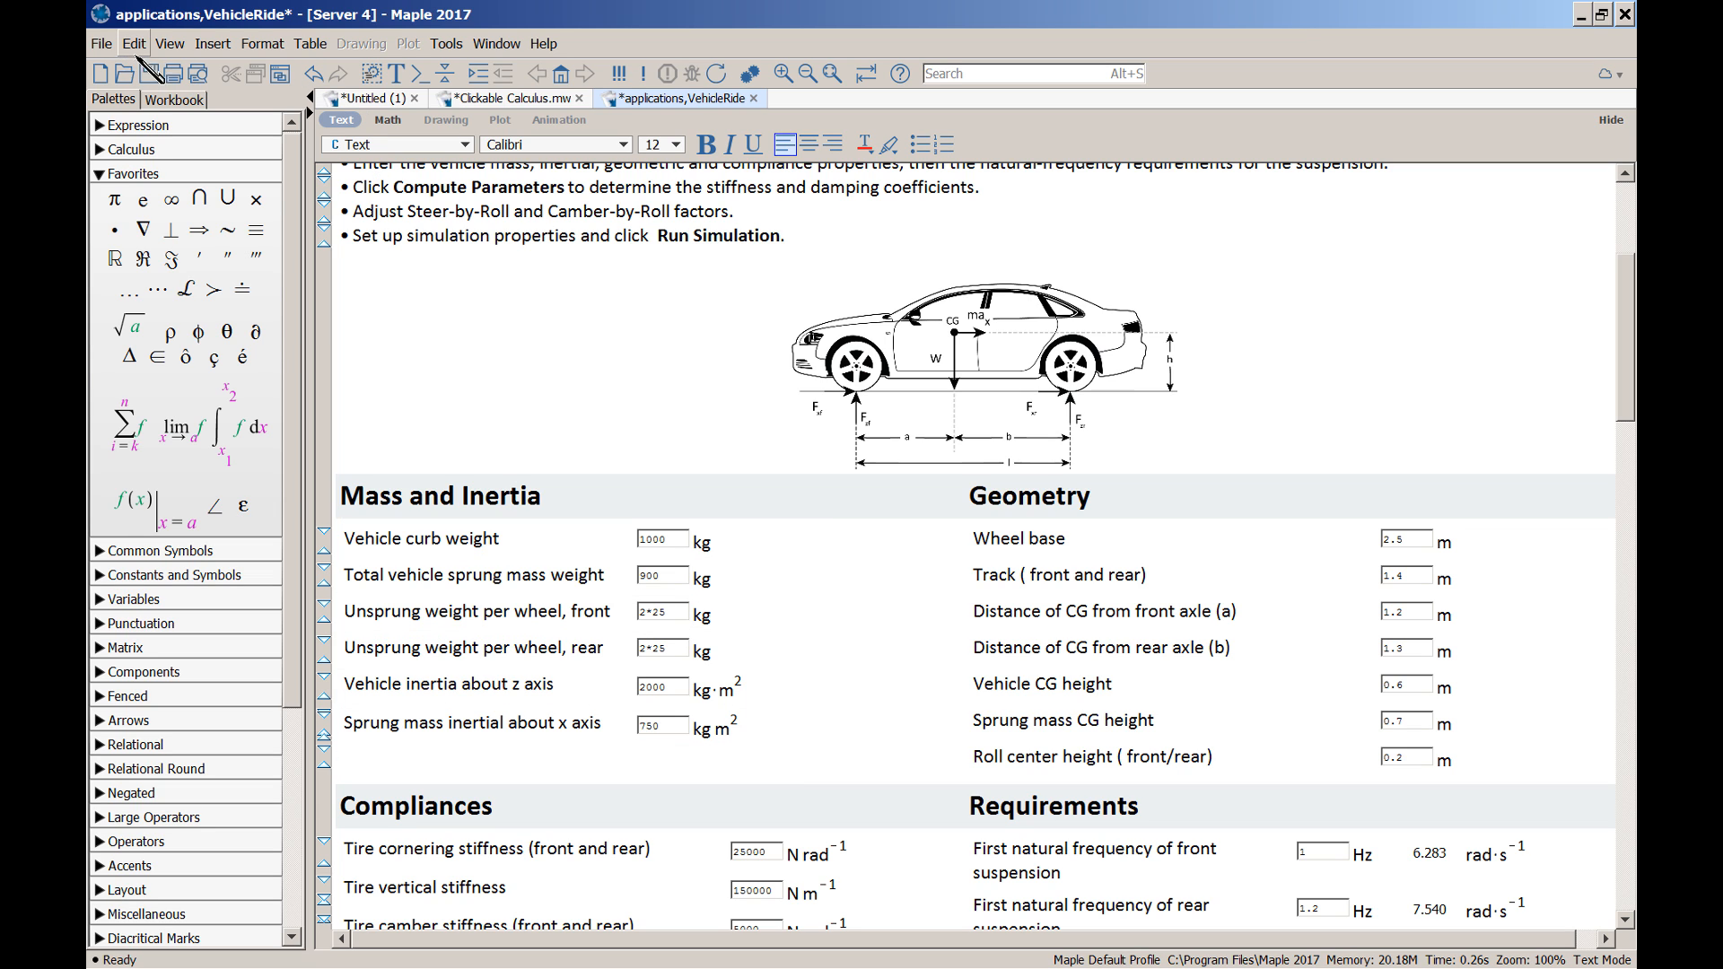
pyautogui.click(170, 45)
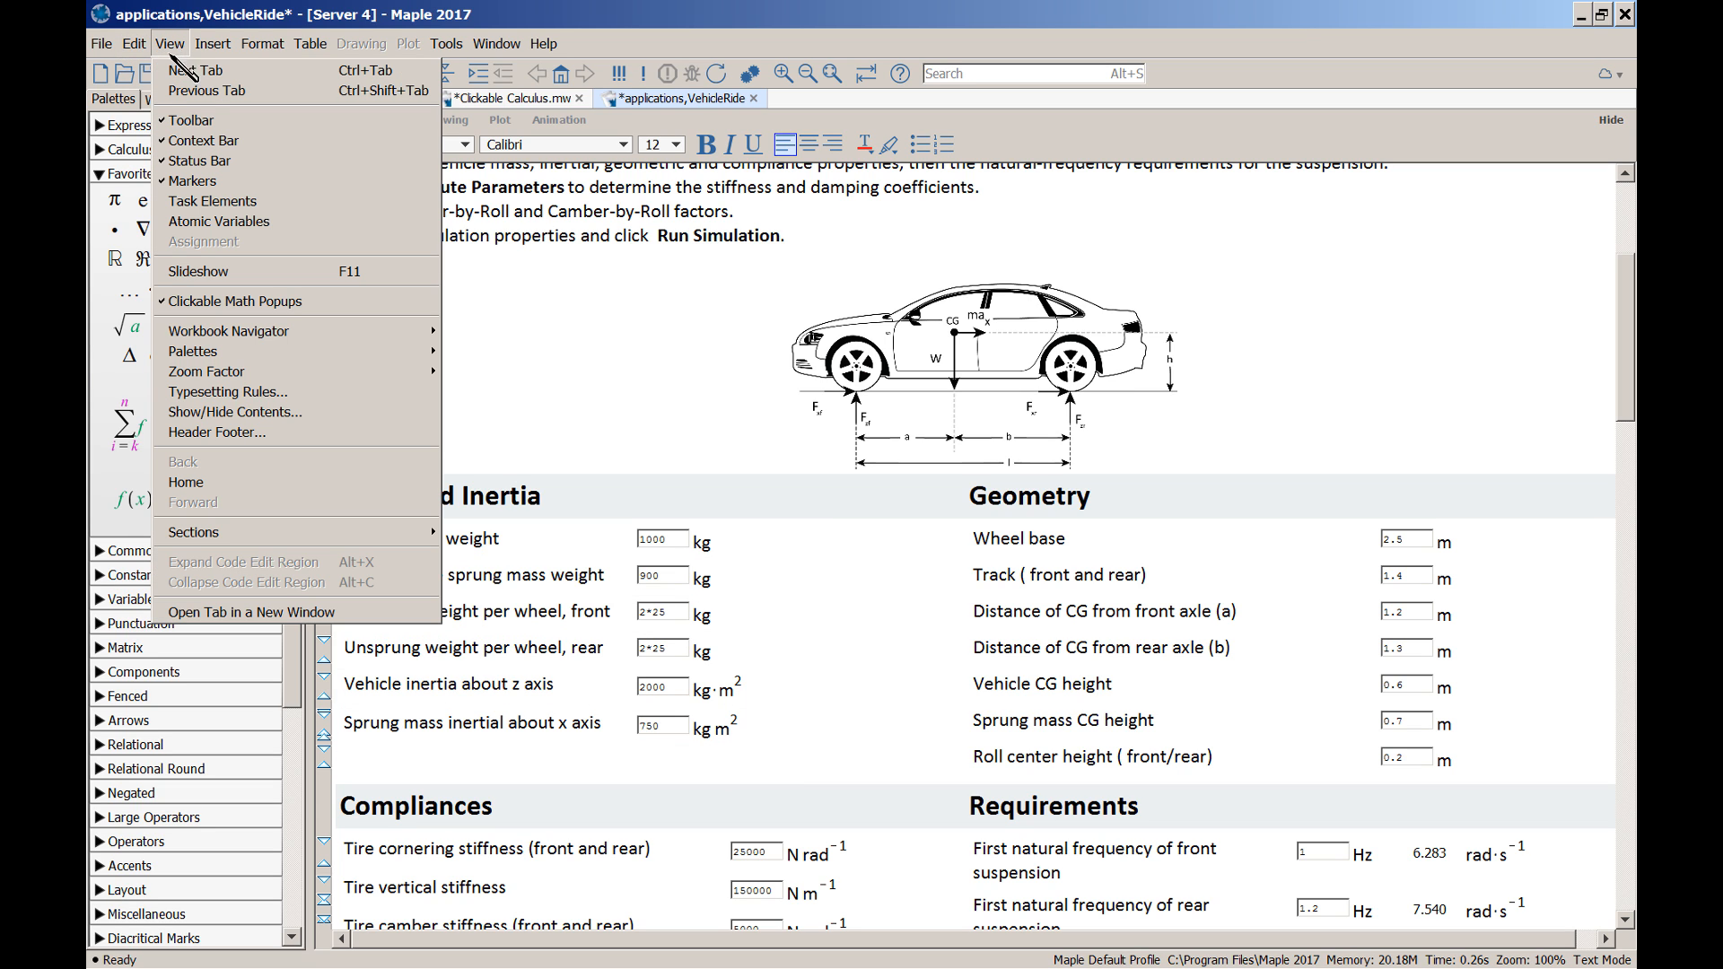
pyautogui.click(289, 413)
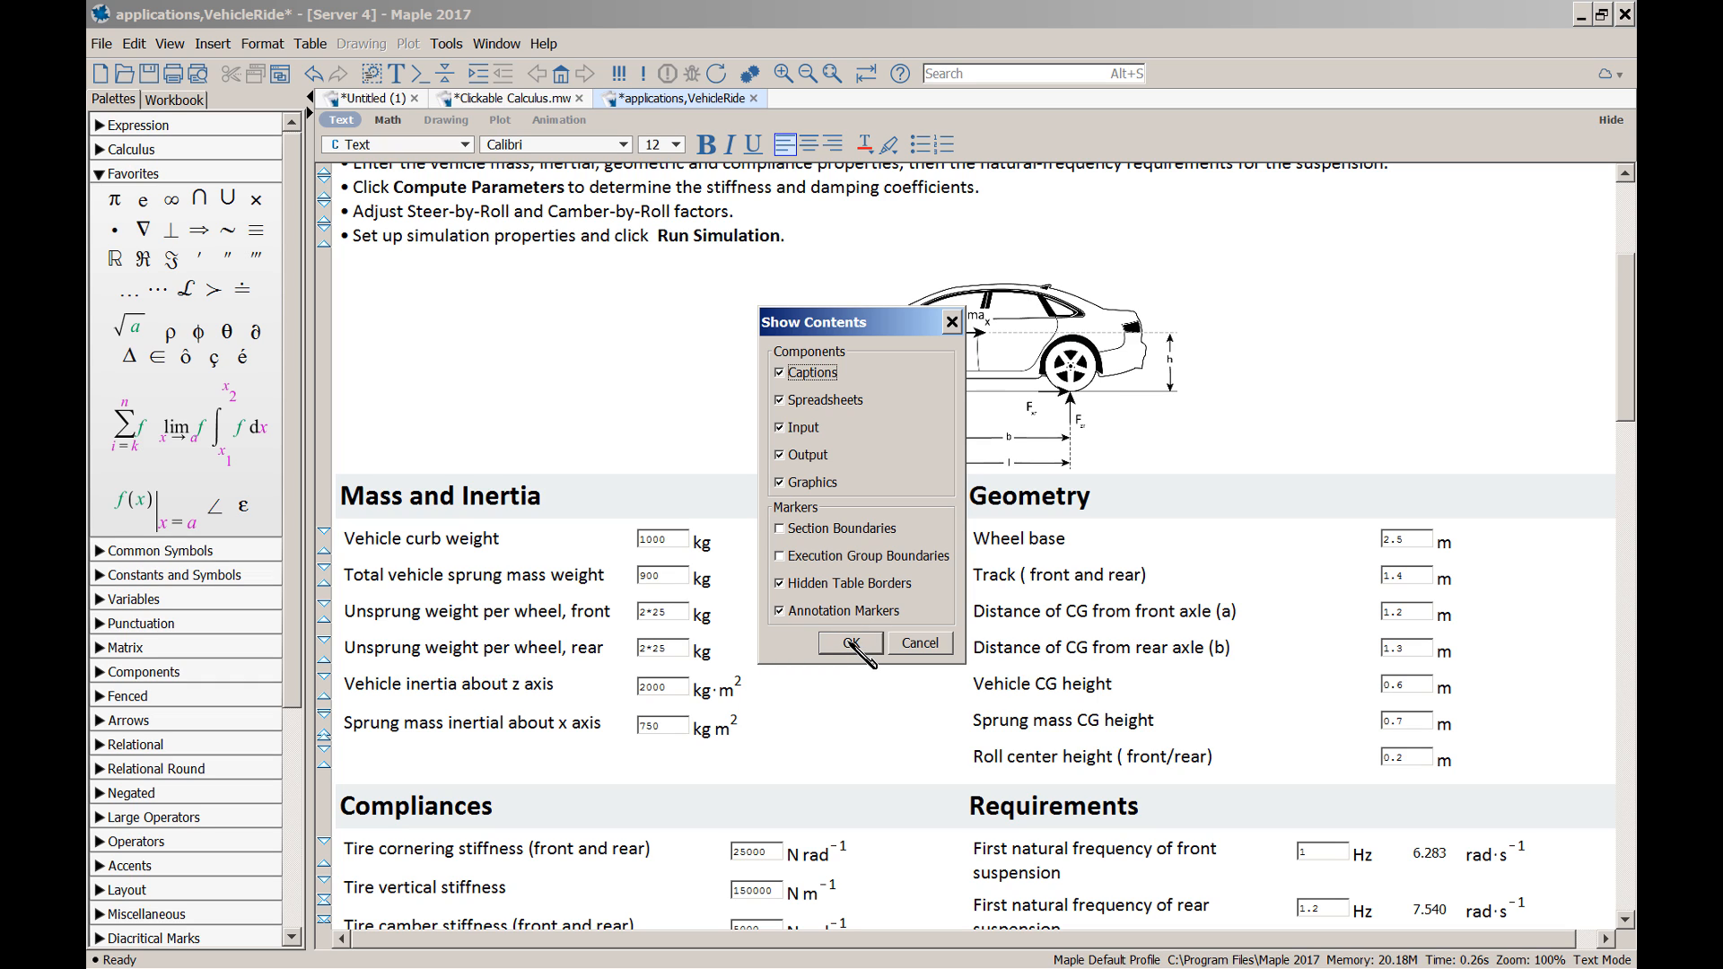
pyautogui.click(850, 644)
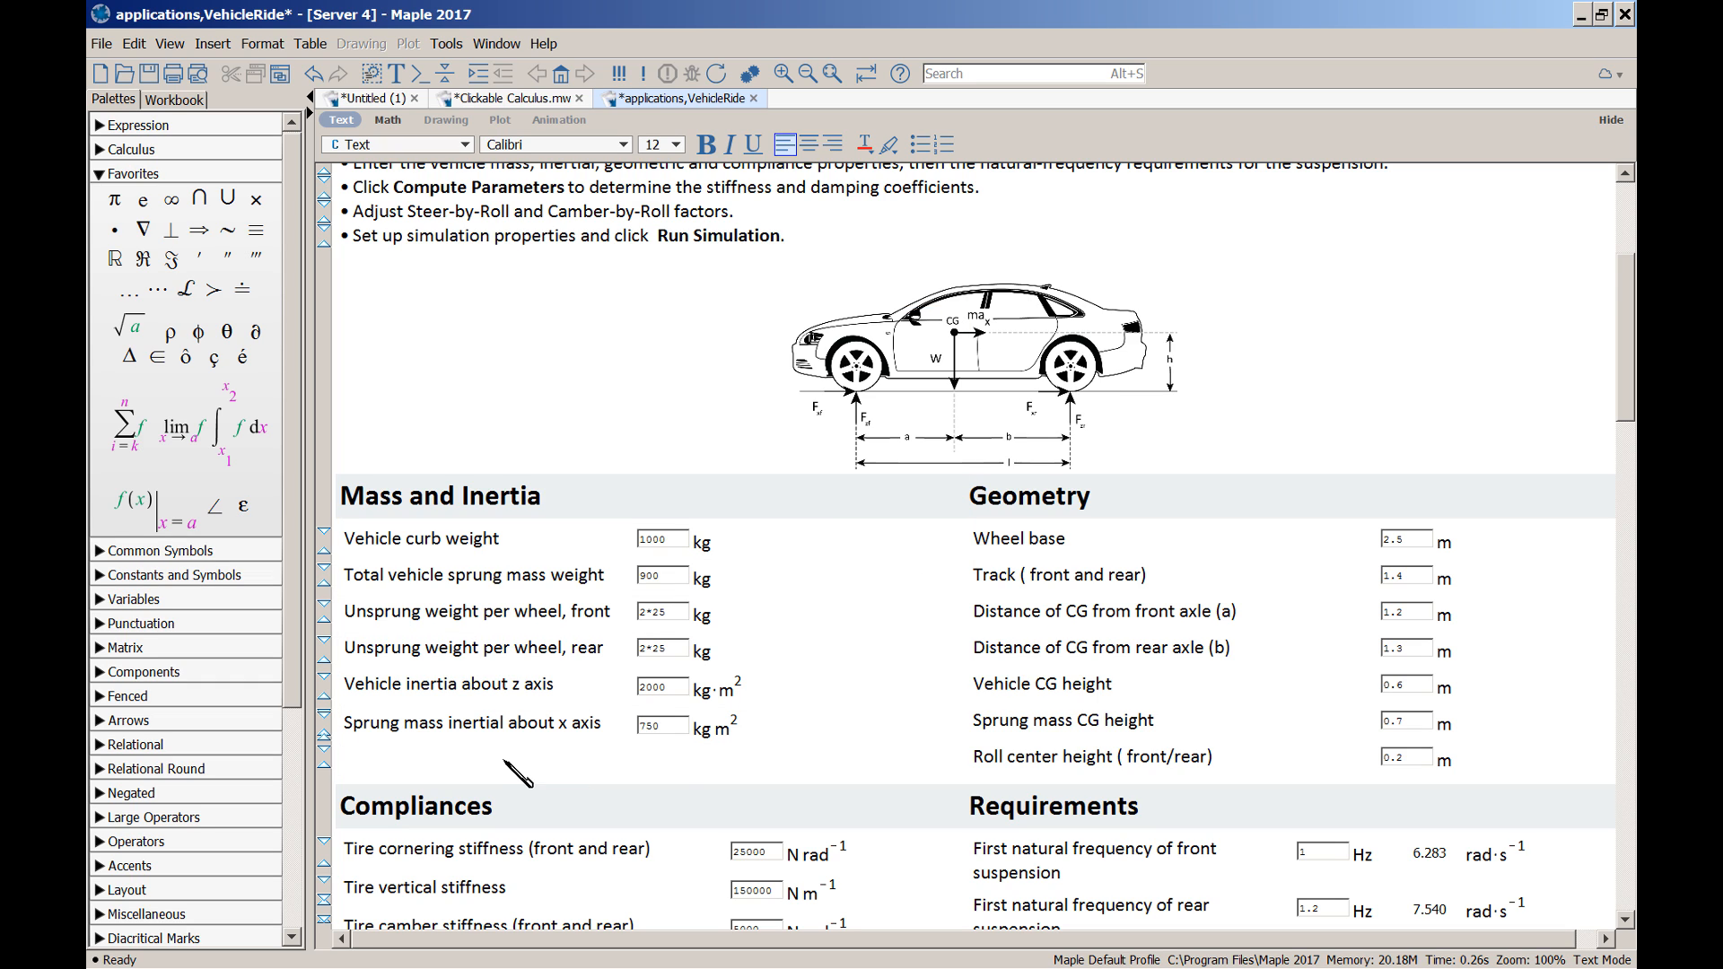
pyautogui.click(341, 745)
# Close the VehicleRide application, discarding its changes
pyautogui.moveTo(1629, 417); pyautogui.dragTo(1625, 502)
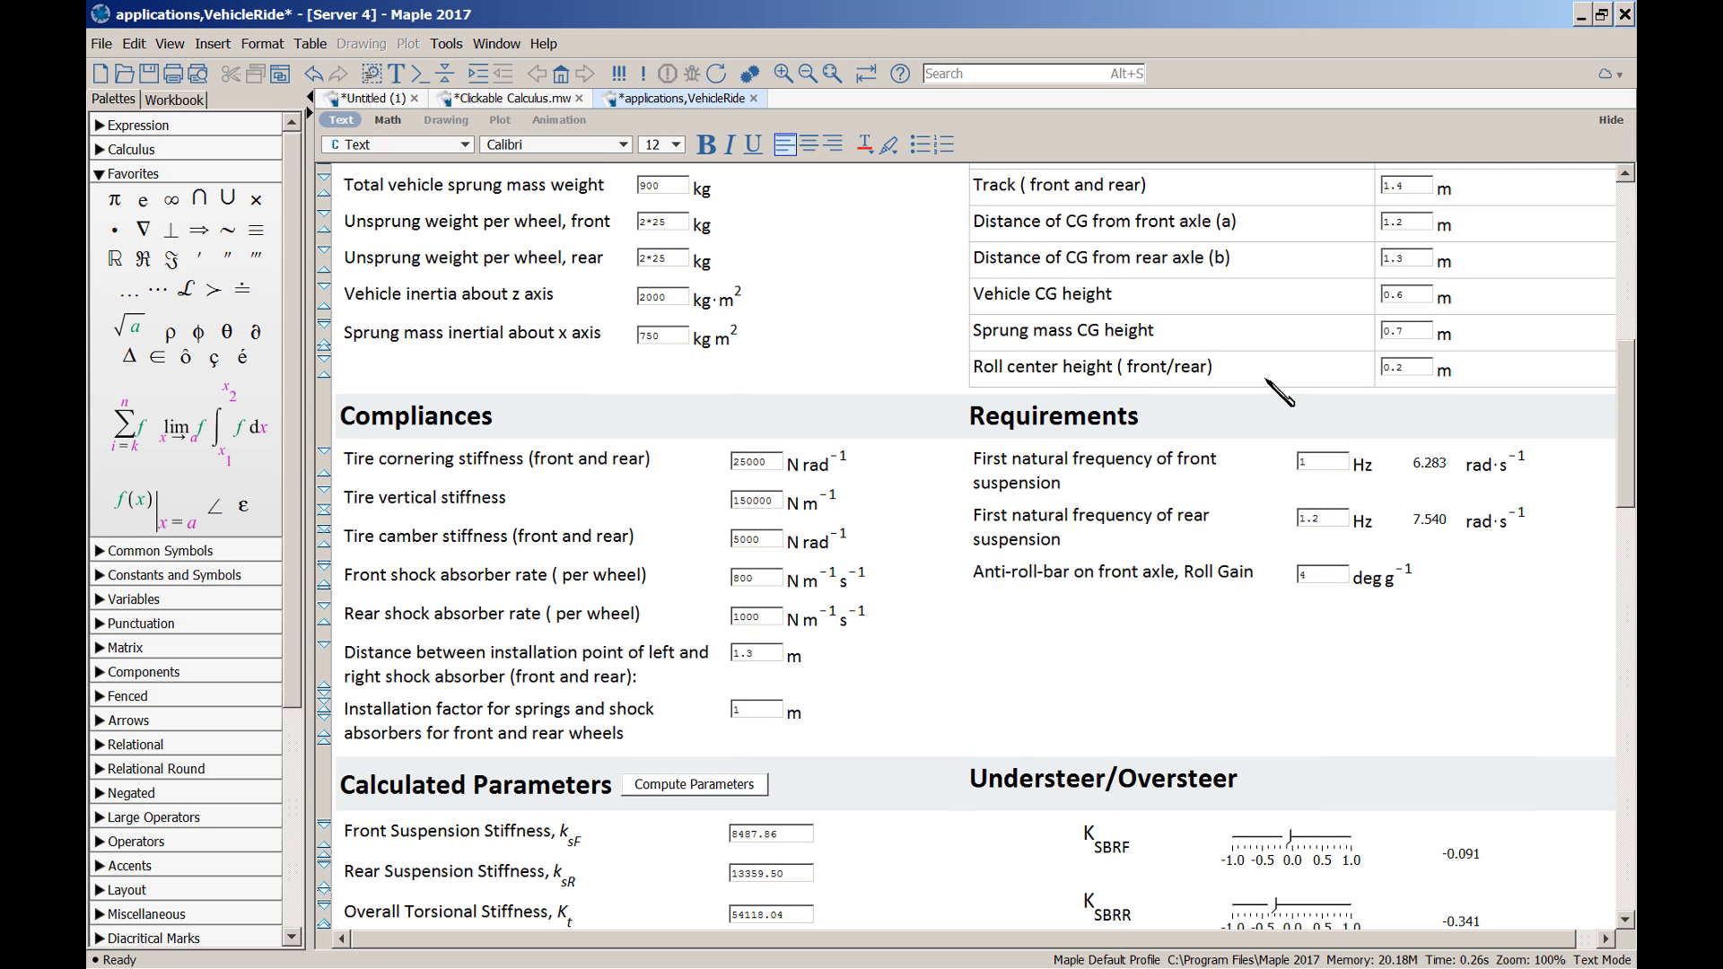
pyautogui.click(754, 98)
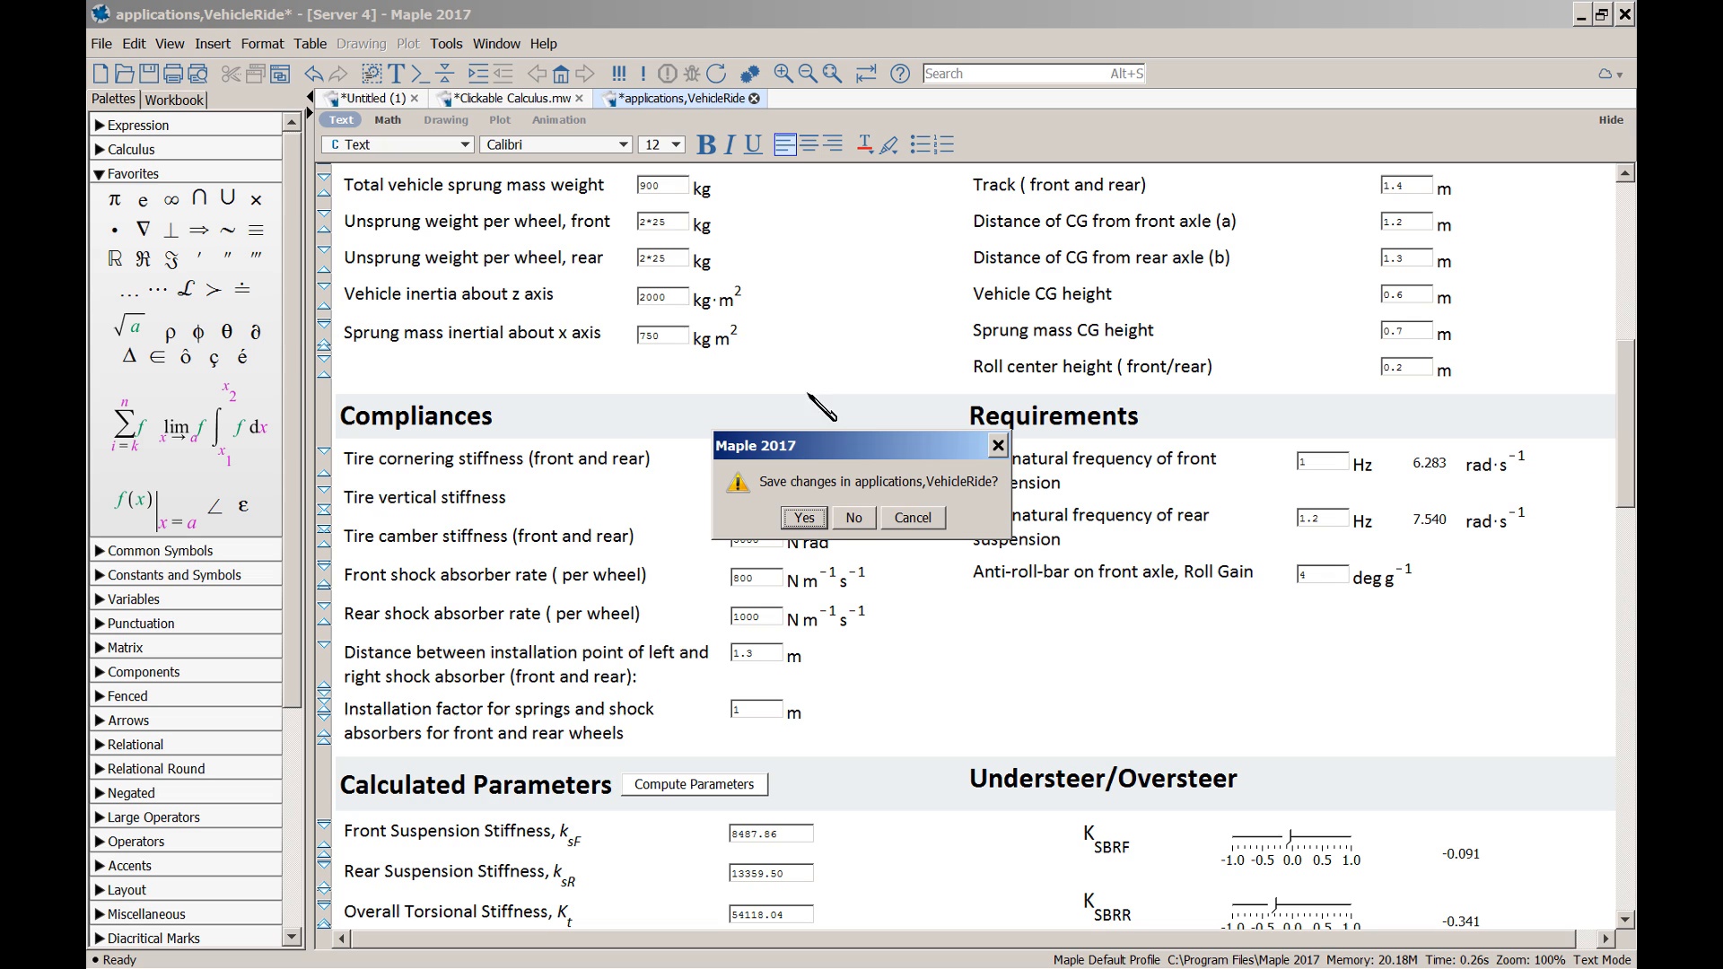
pyautogui.click(857, 520)
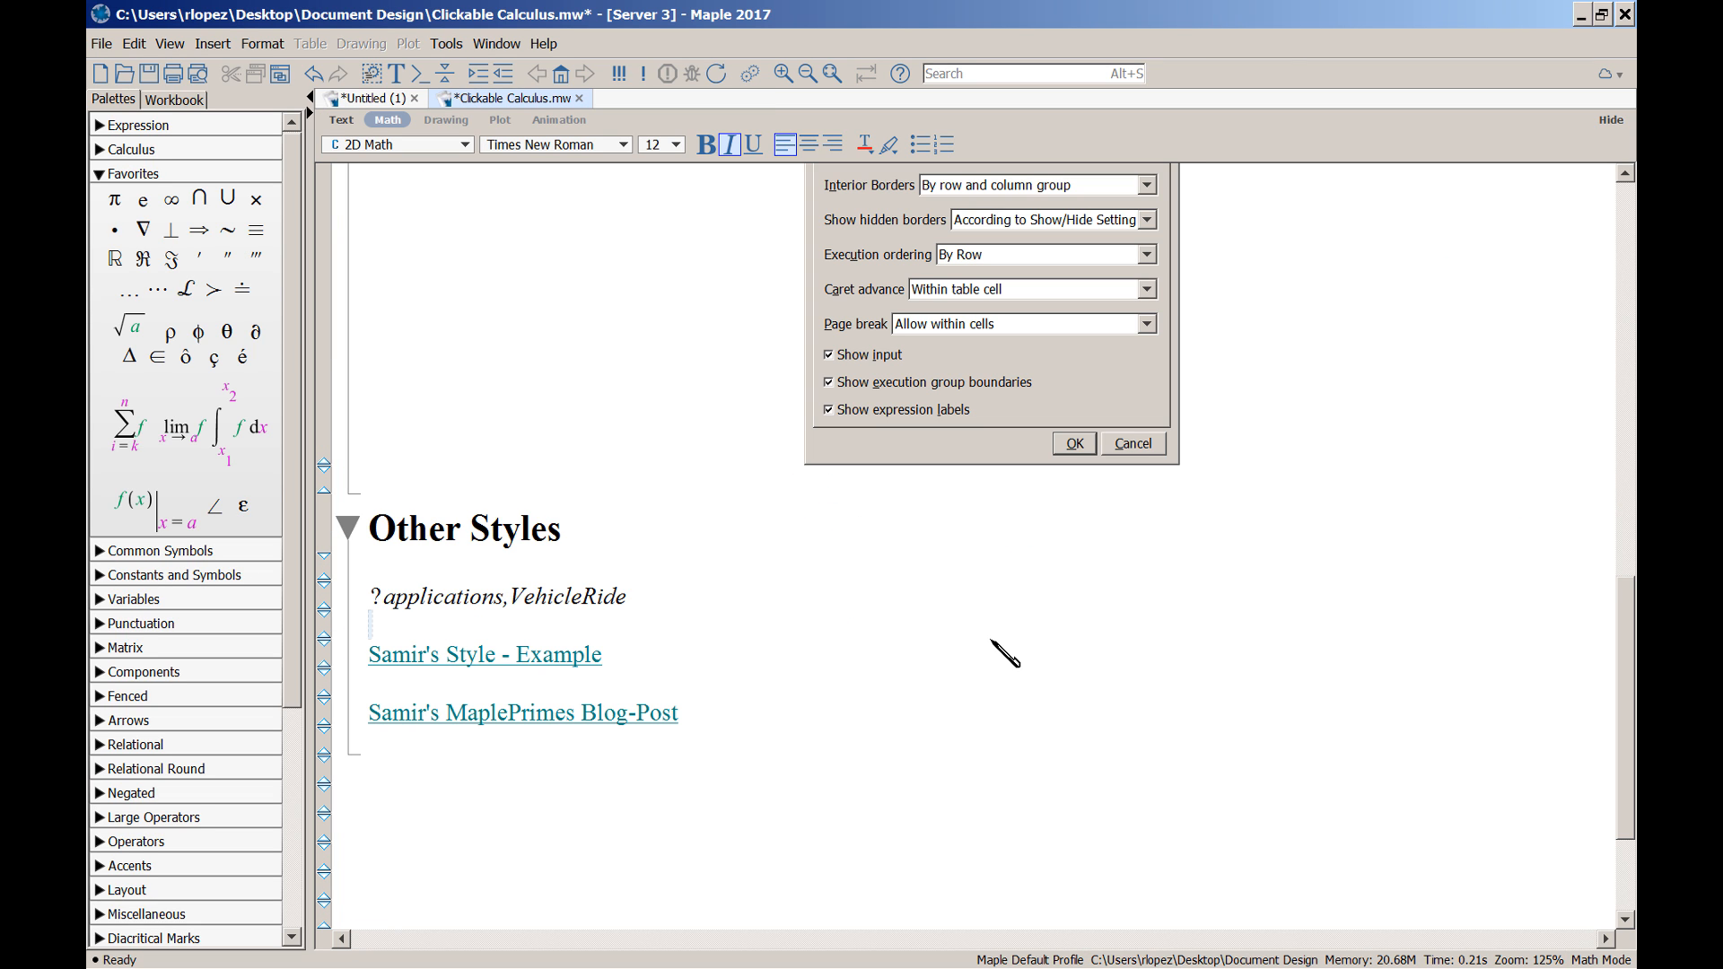
# Follow the Other Styles hyperlink to open Samir-ThermophysicalData.mw
pyautogui.click(403, 664)
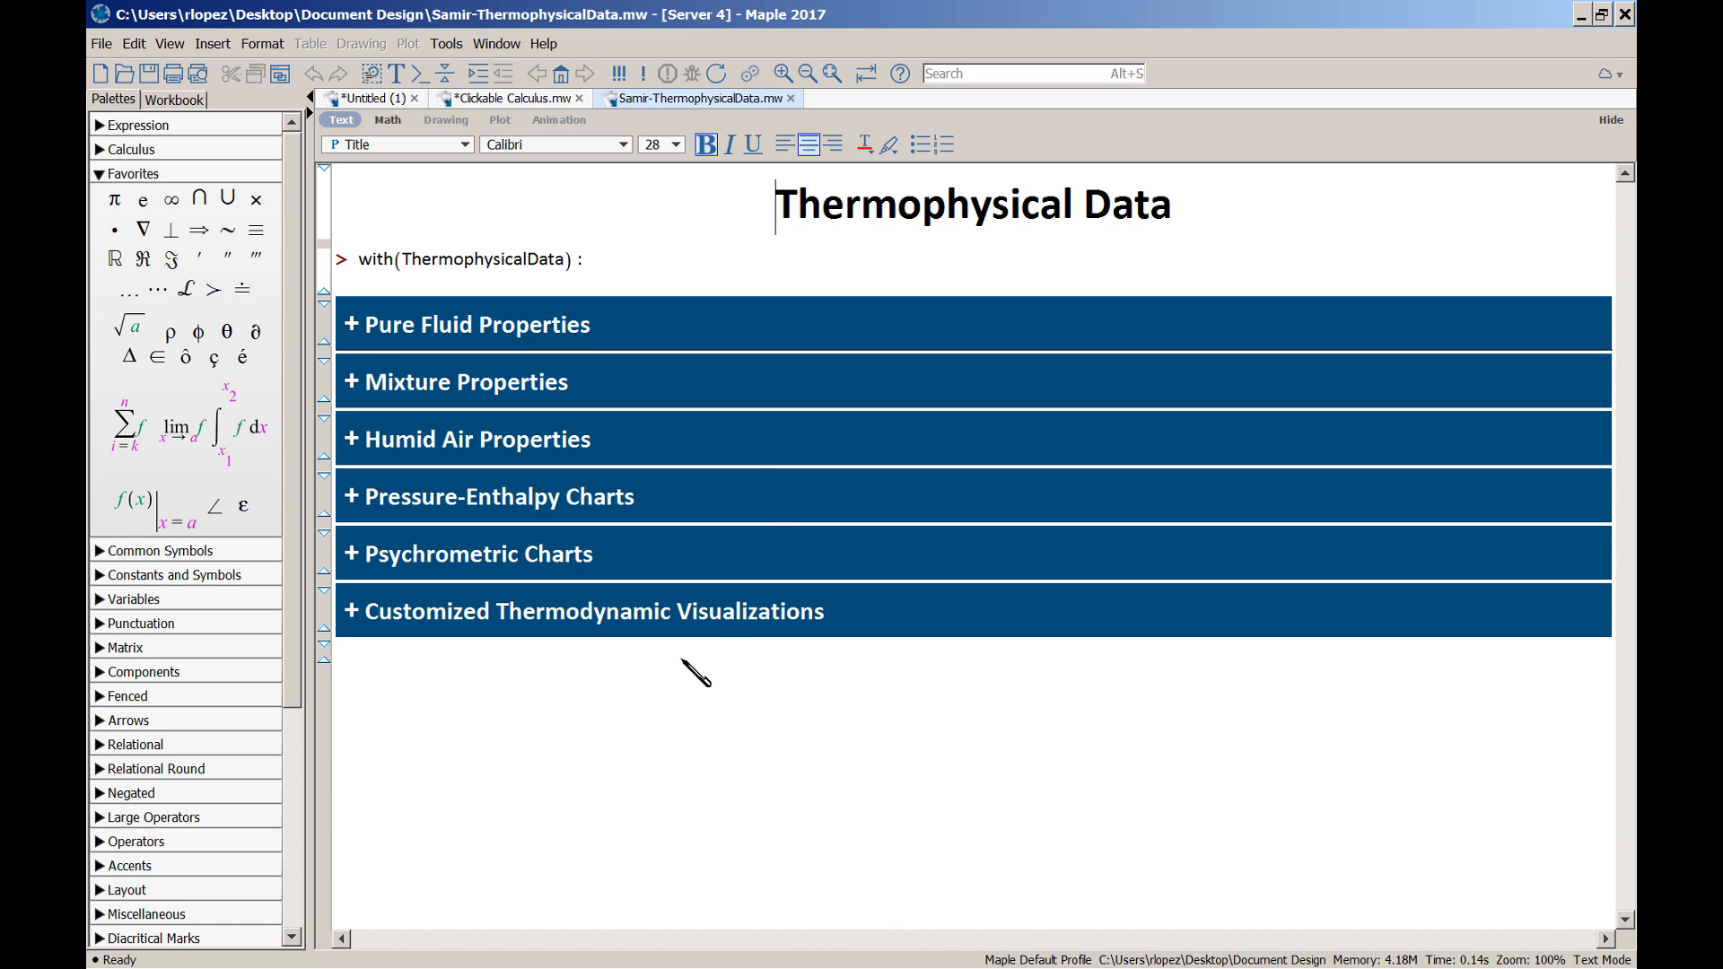
# Browse the Pure Fluid and Mixture Properties sections, then close the worksheet without saving
pyautogui.click(353, 327)
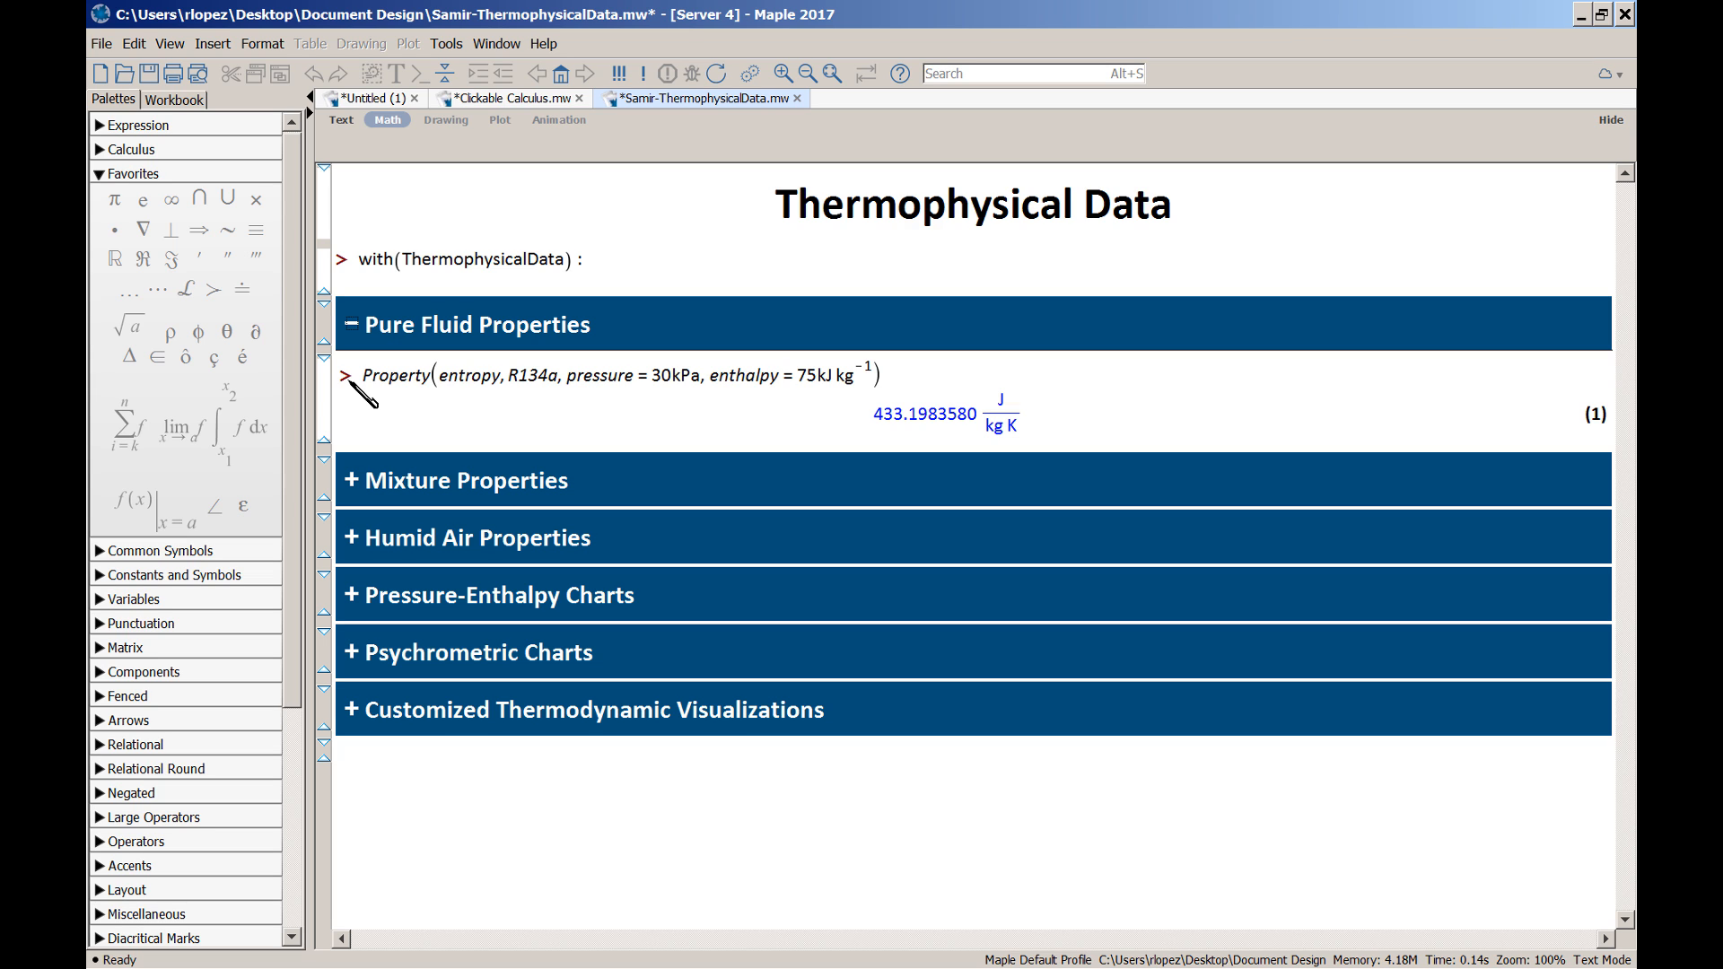
pyautogui.click(352, 481)
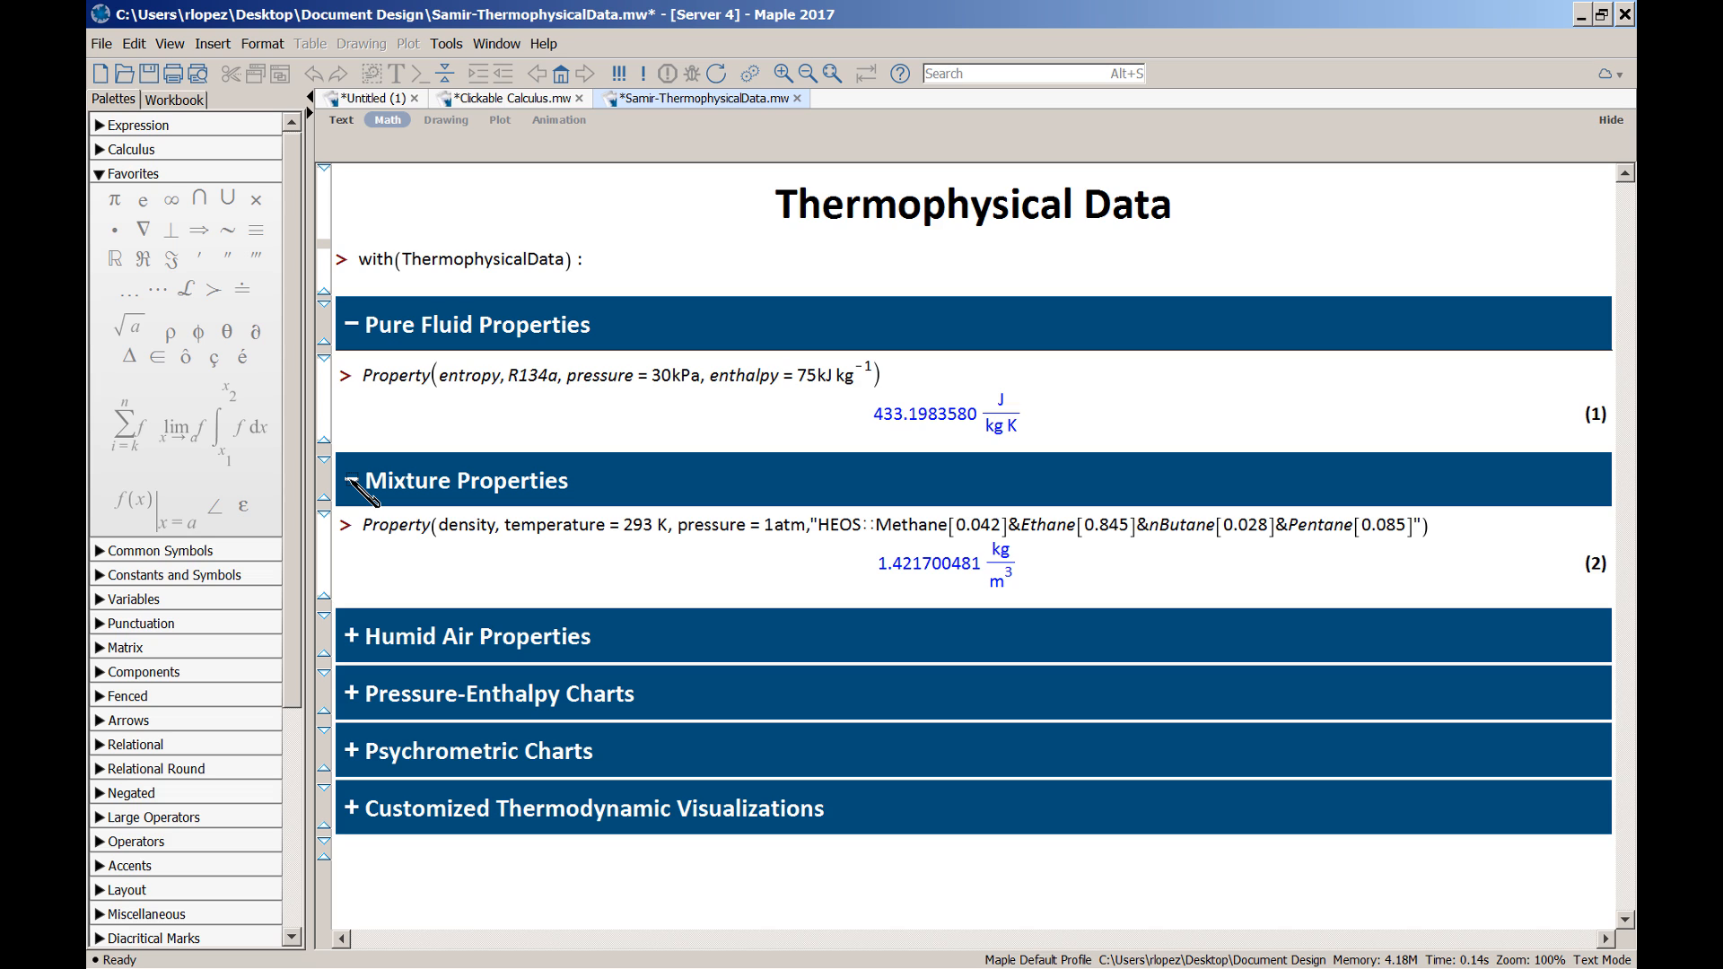
pyautogui.click(351, 482)
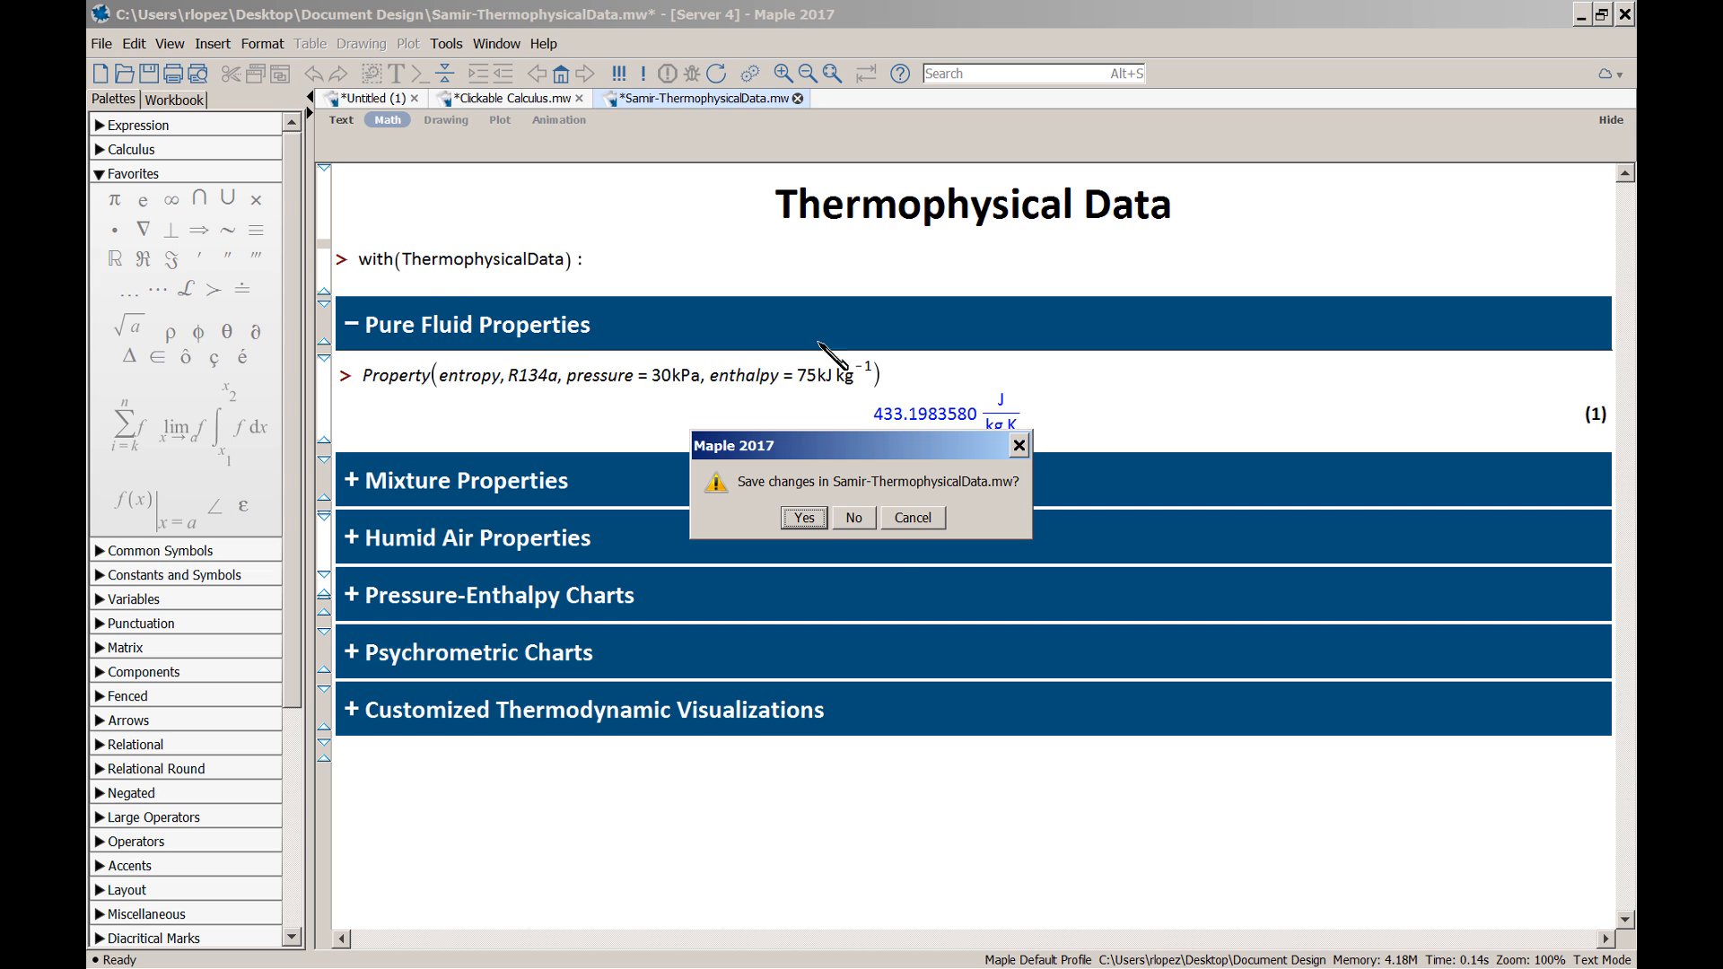
pyautogui.click(854, 518)
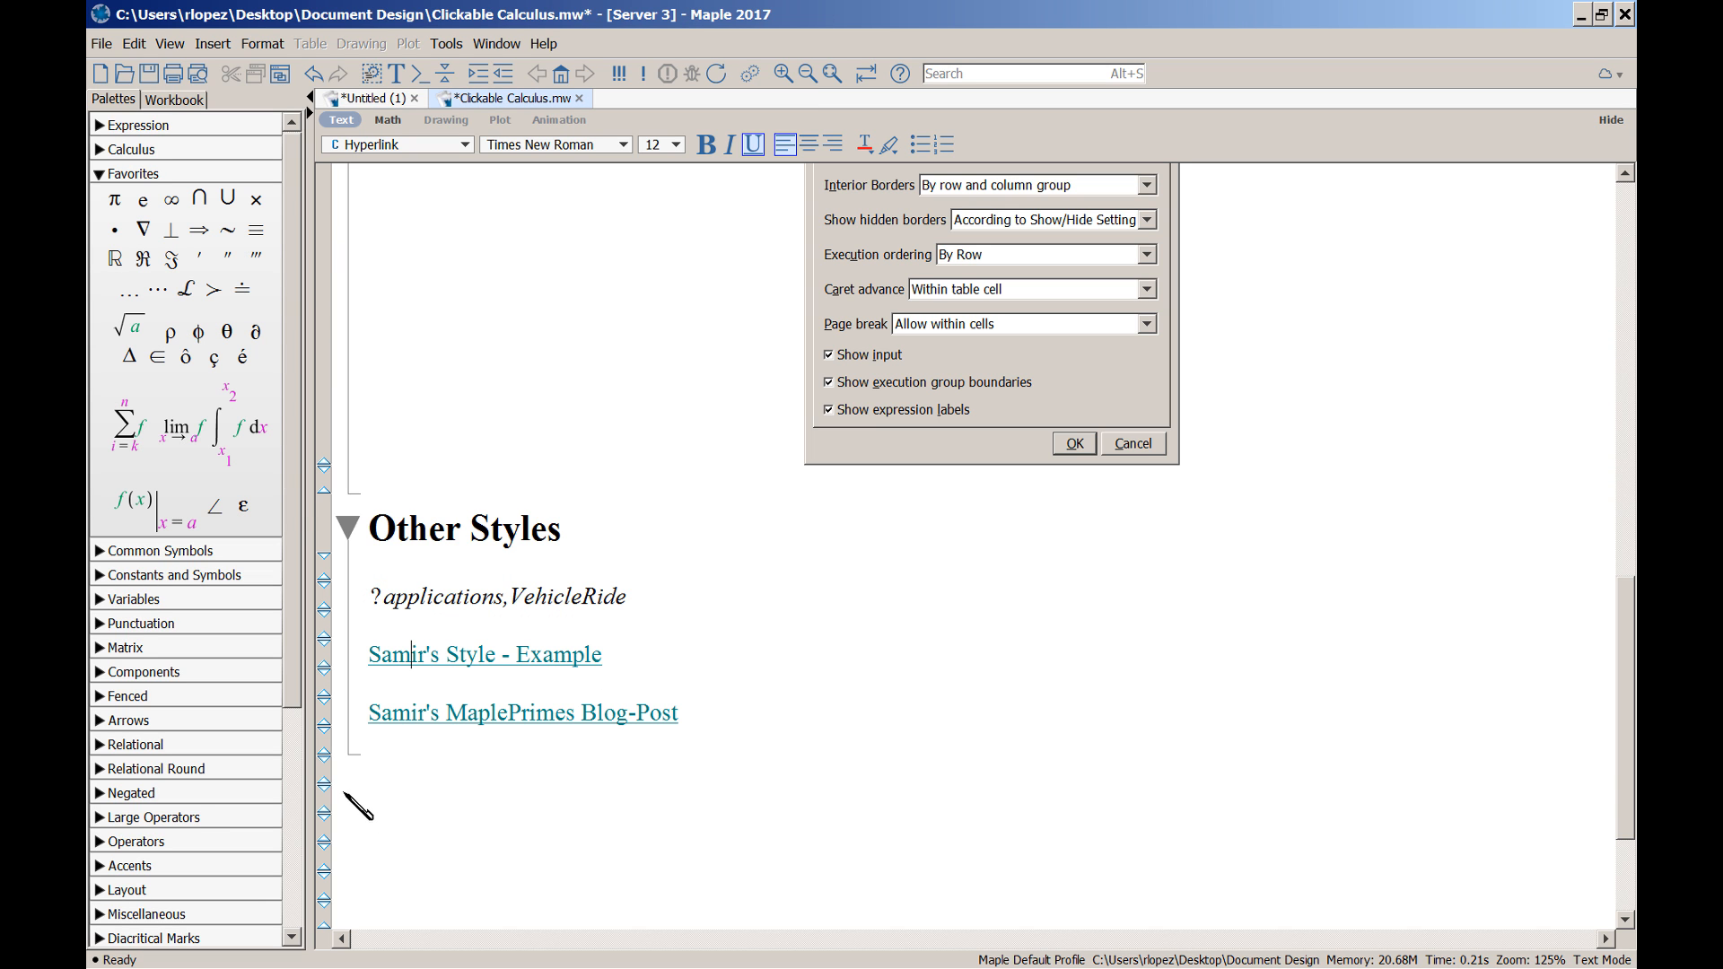
# Open the MaplePrimes 'Section' style blog post, scroll through it, and follow its YouTube link
pyautogui.click(395, 718)
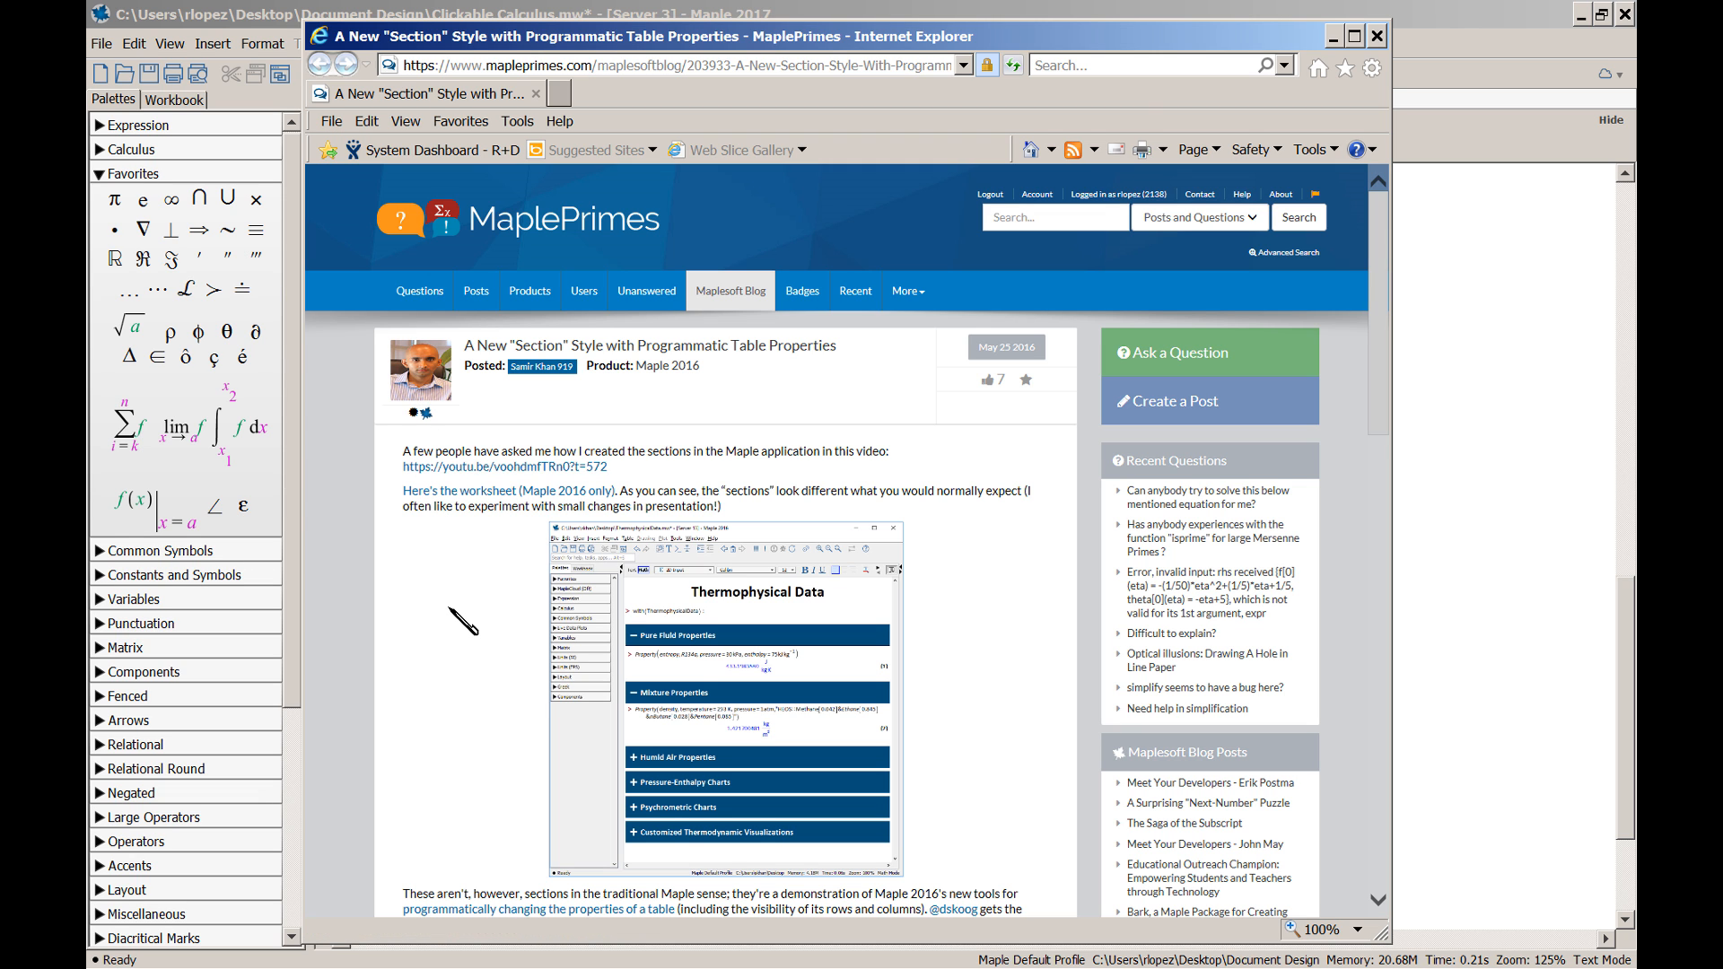
pyautogui.scroll(-3, 463, 619)
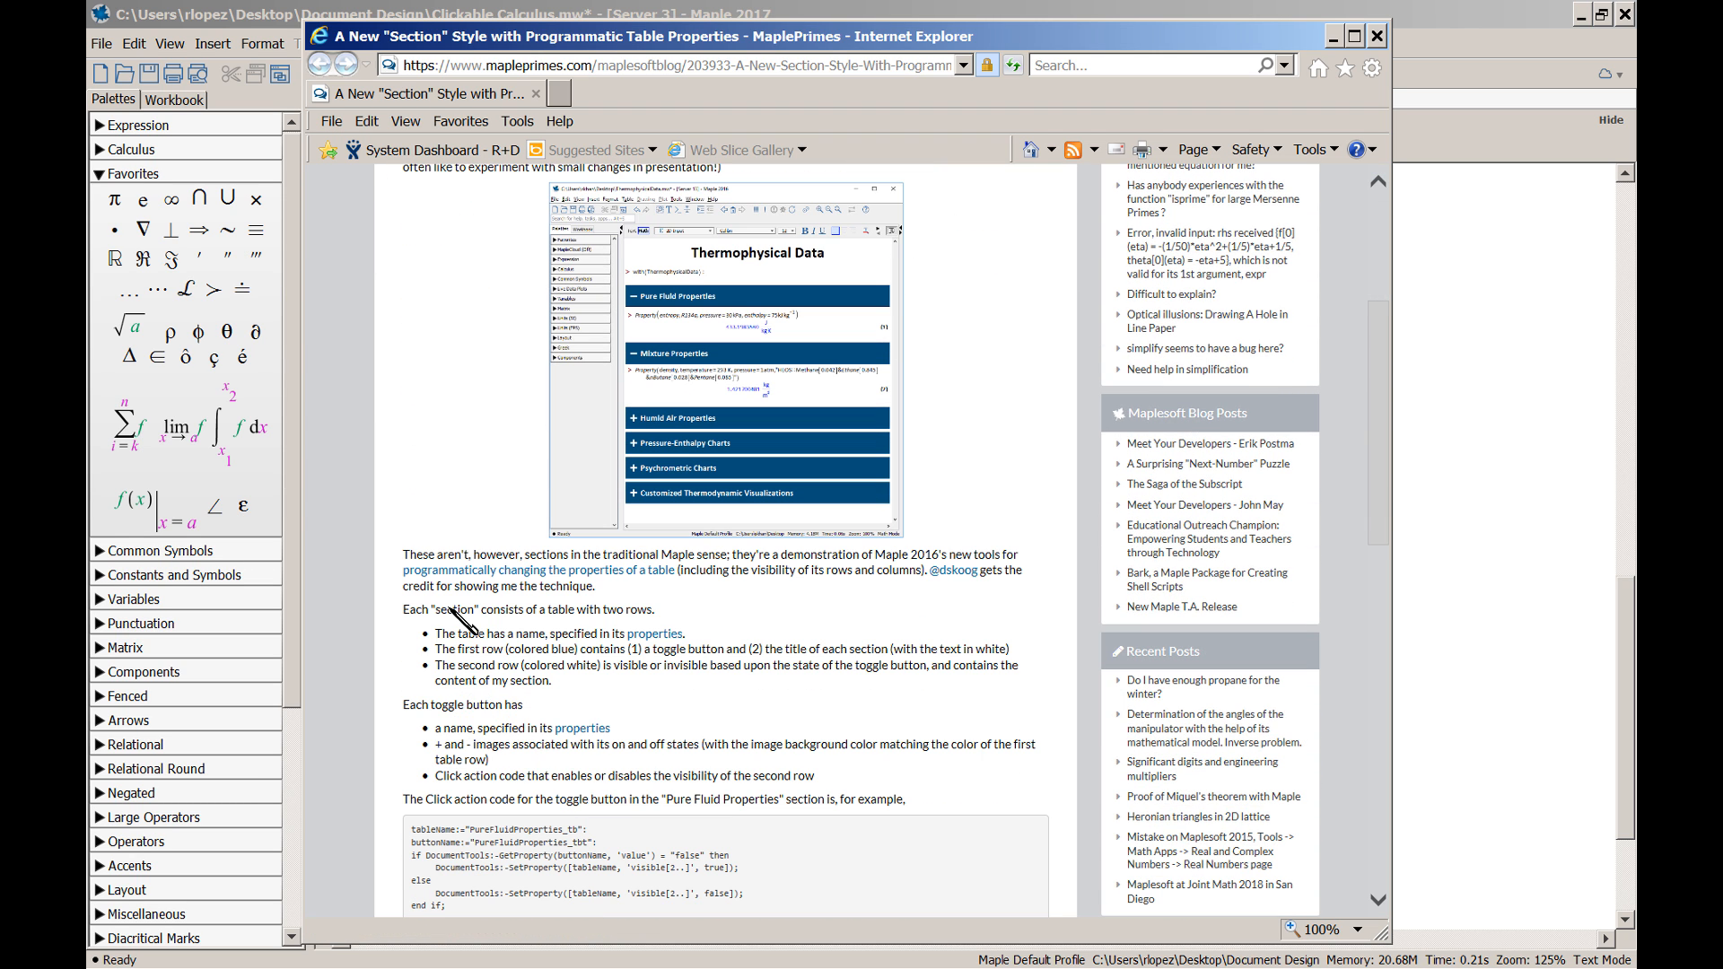
pyautogui.scroll(-5, 453, 617)
pyautogui.scroll(4, 458, 619)
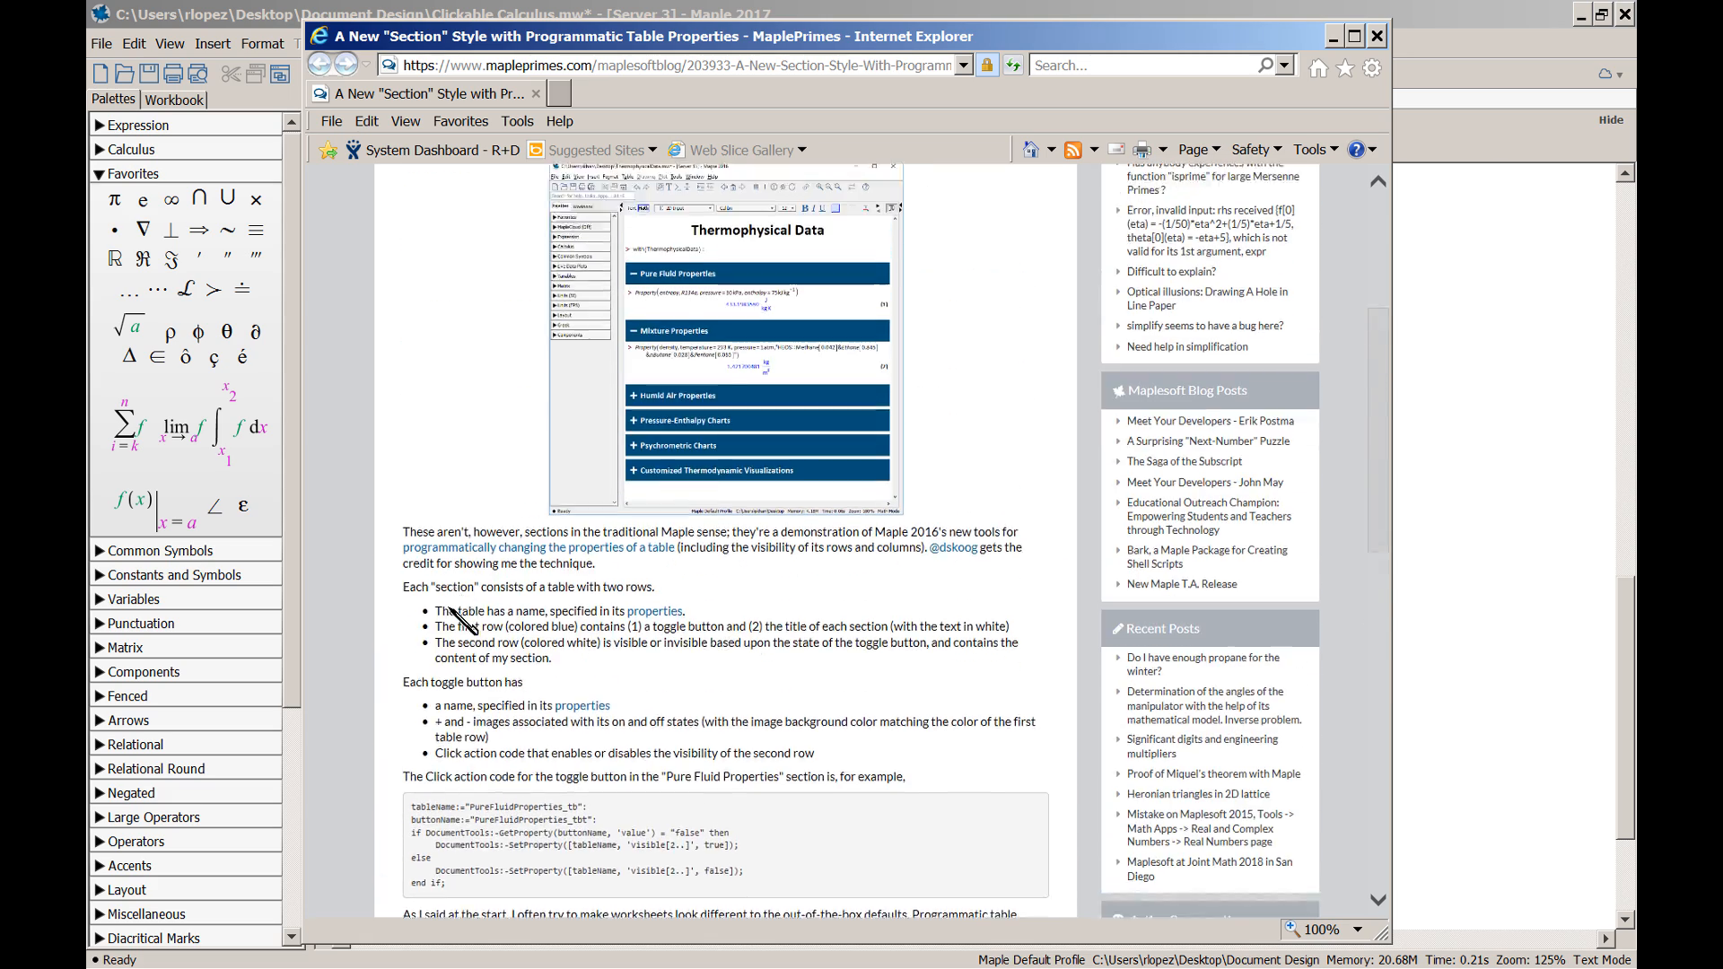
pyautogui.scroll(4, 463, 619)
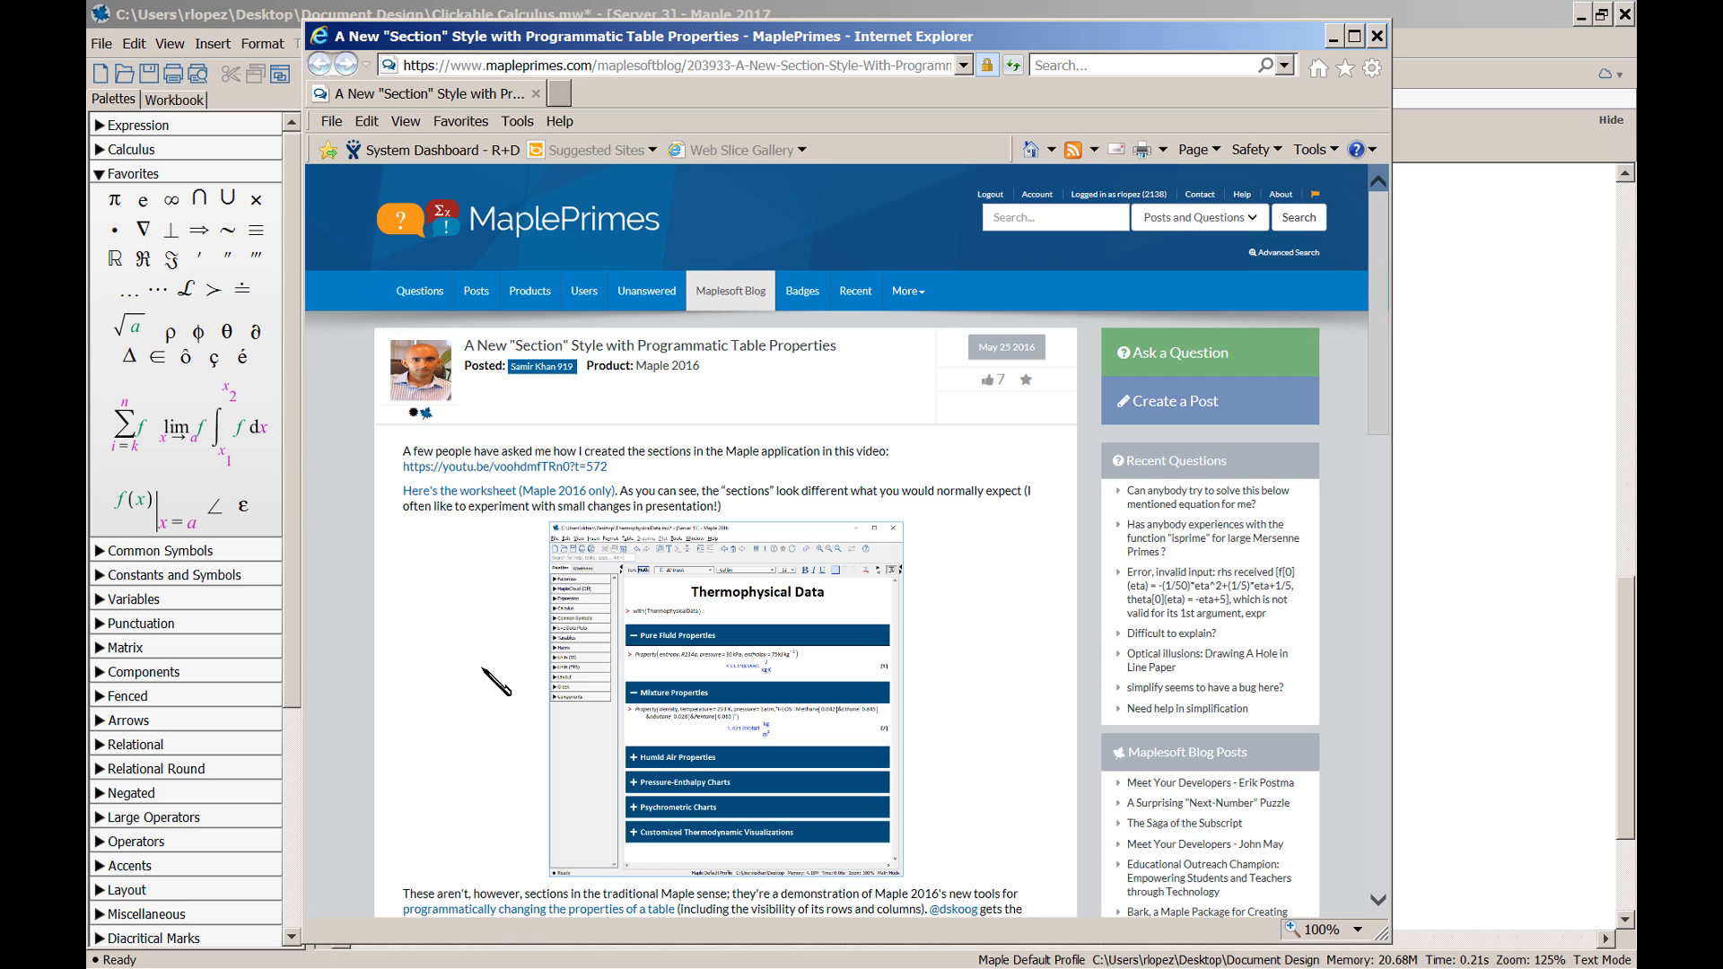
pyautogui.click(507, 467)
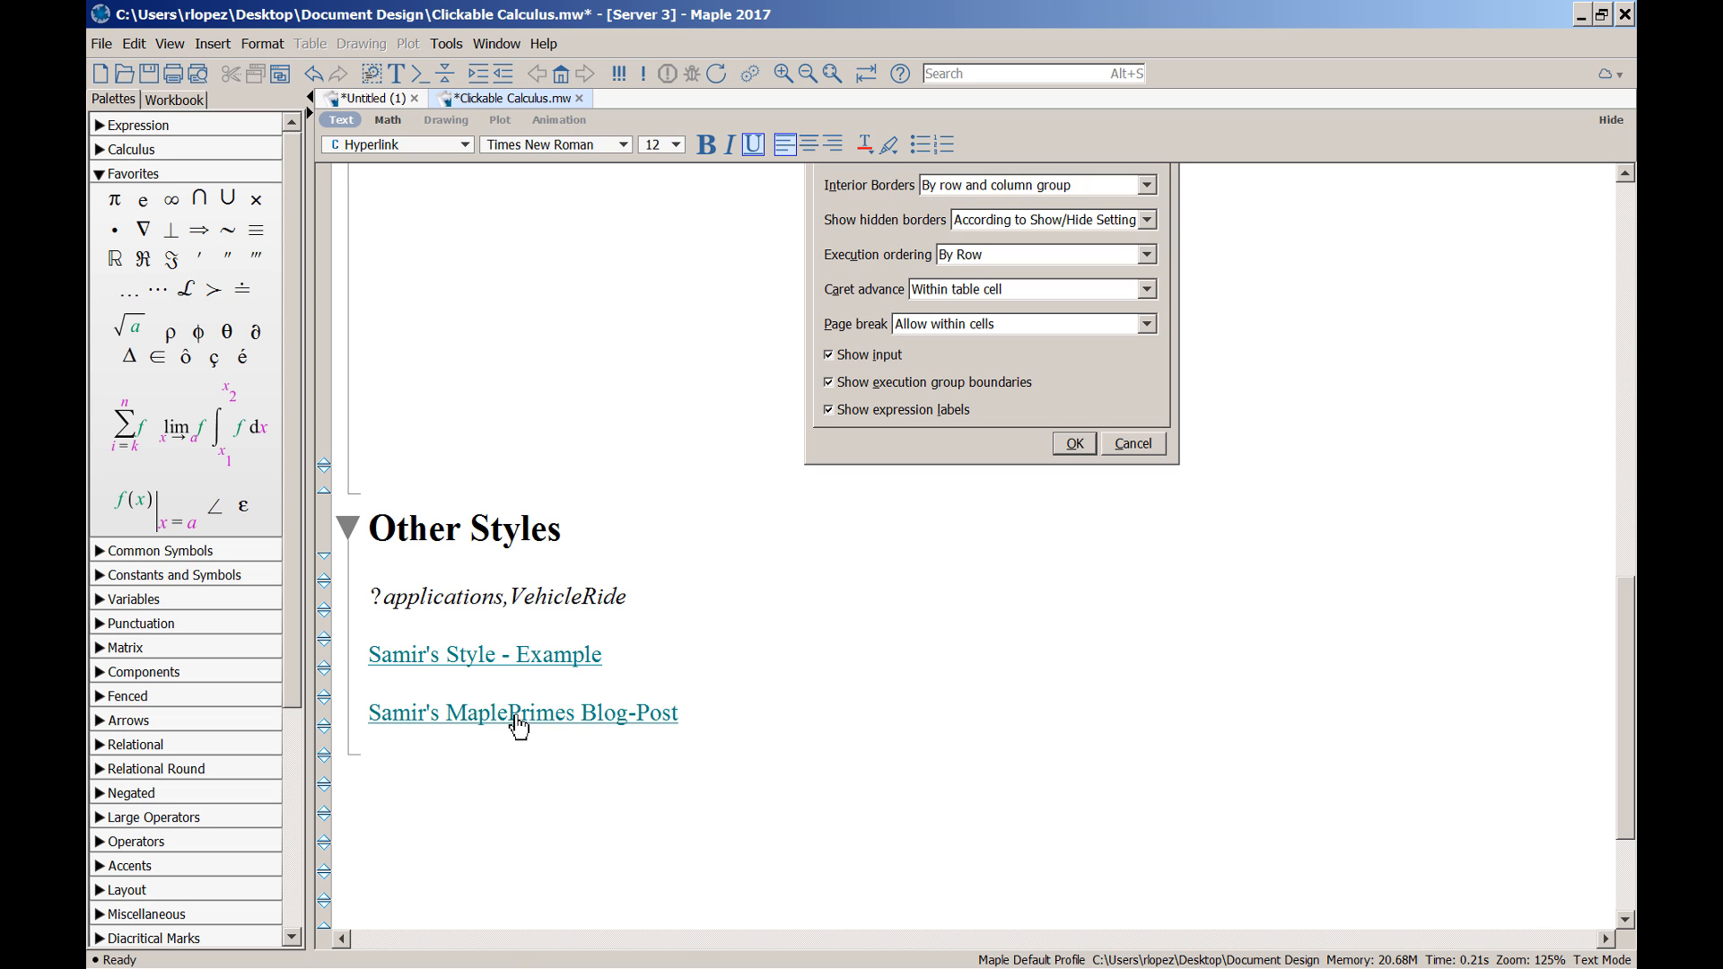
# Copy the MaplePrimes link's target URL from Hyperlink Properties, cancelling without changes
pyautogui.rightClick(519, 726)
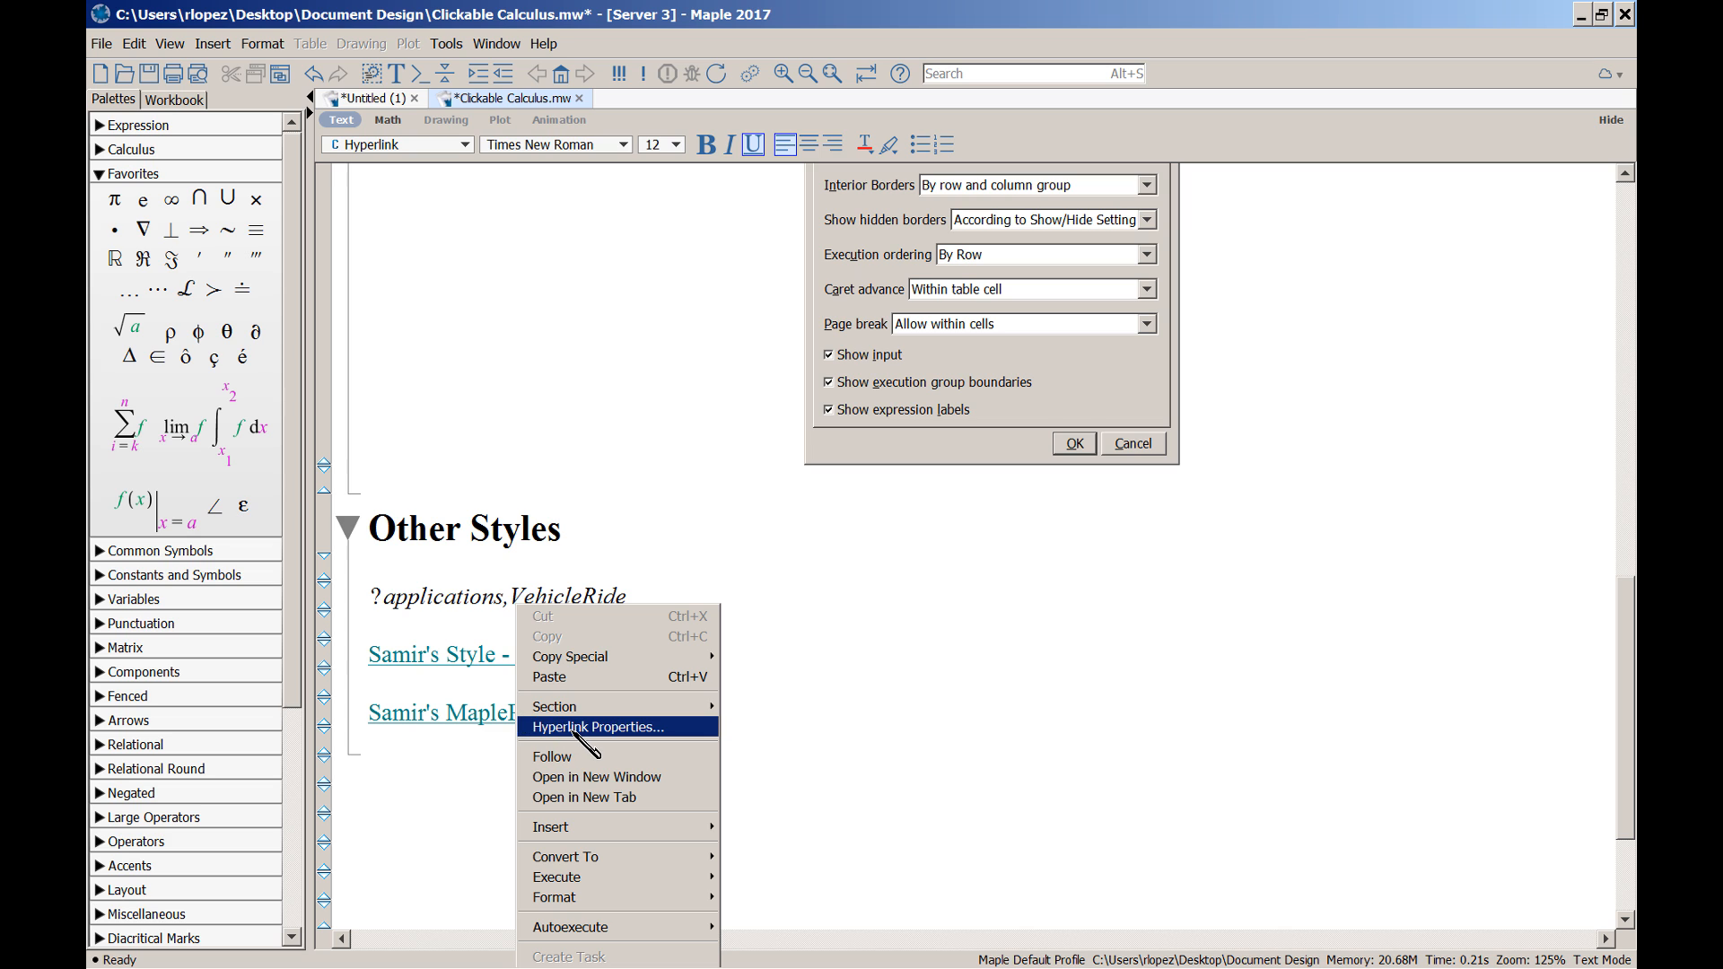
pyautogui.click(590, 742)
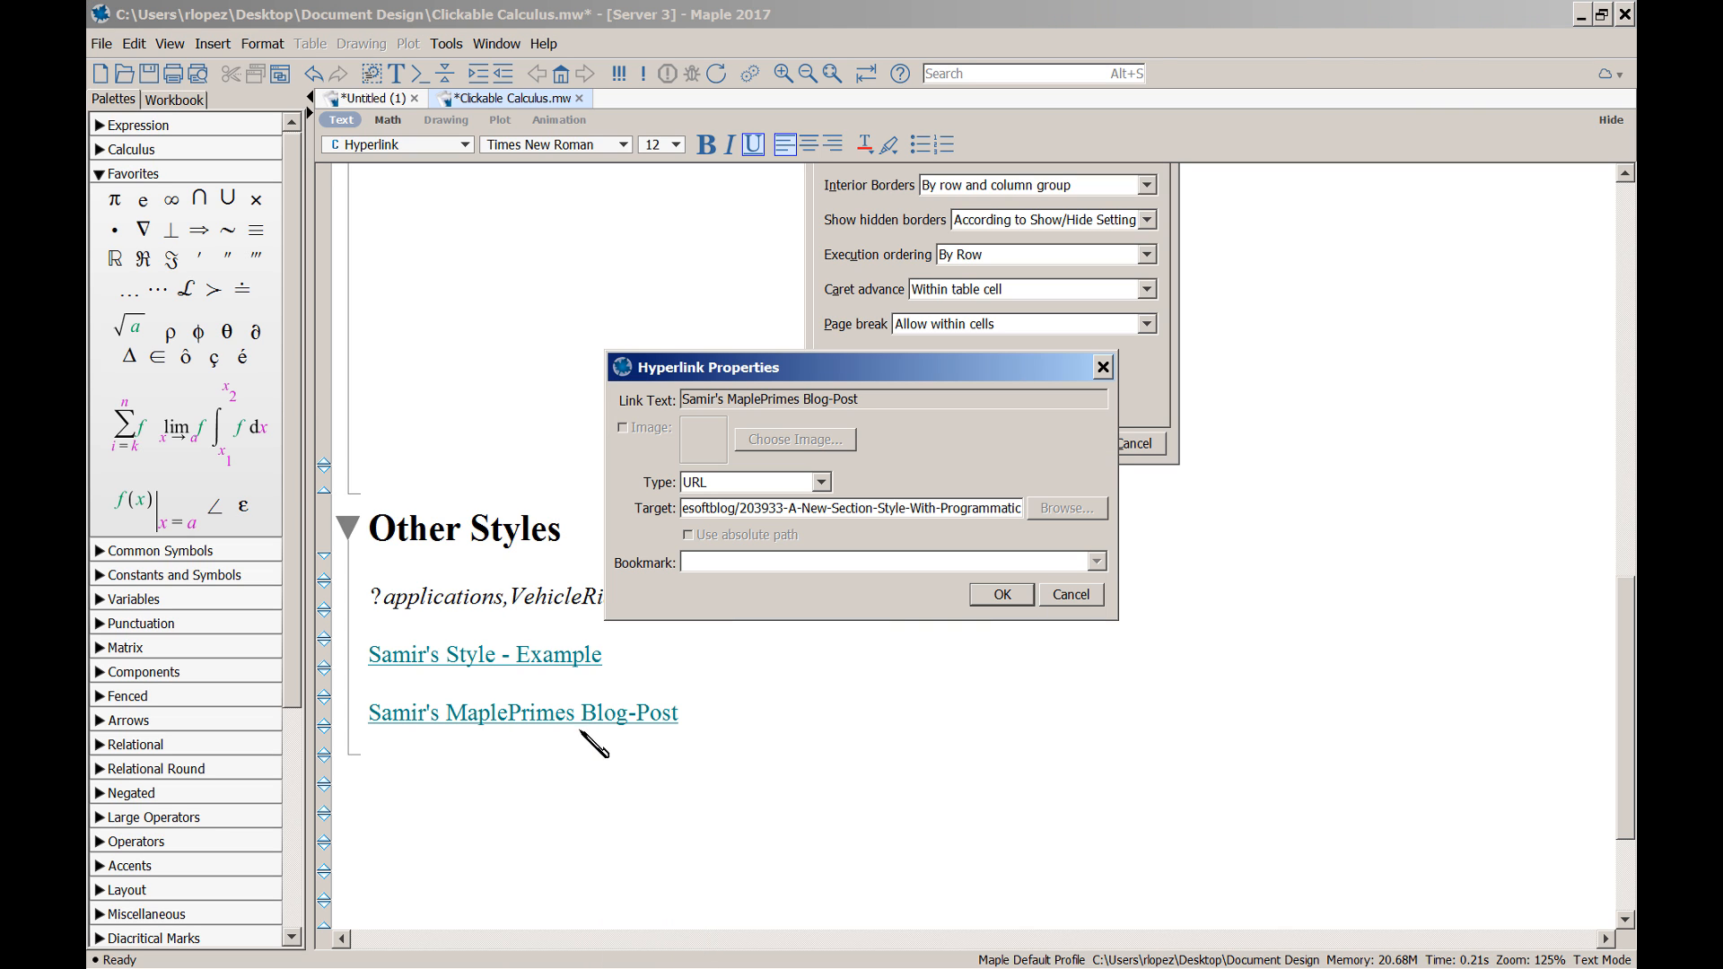
pyautogui.tripleClick(987, 510)
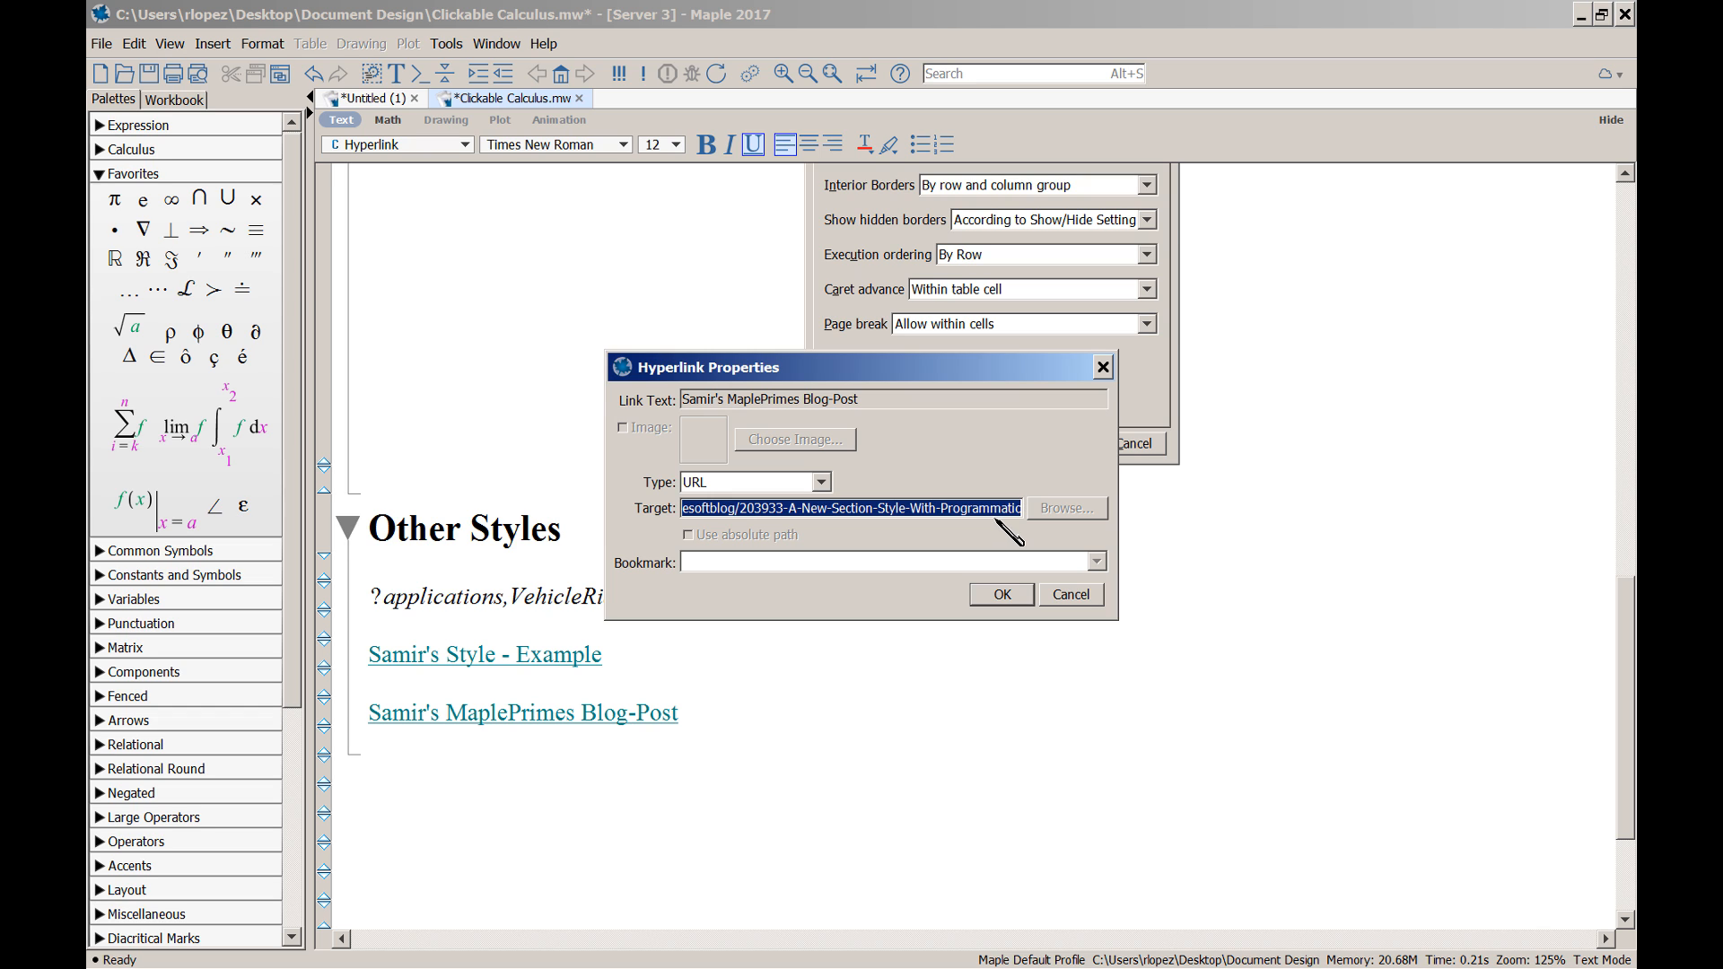
pyautogui.click(1075, 596)
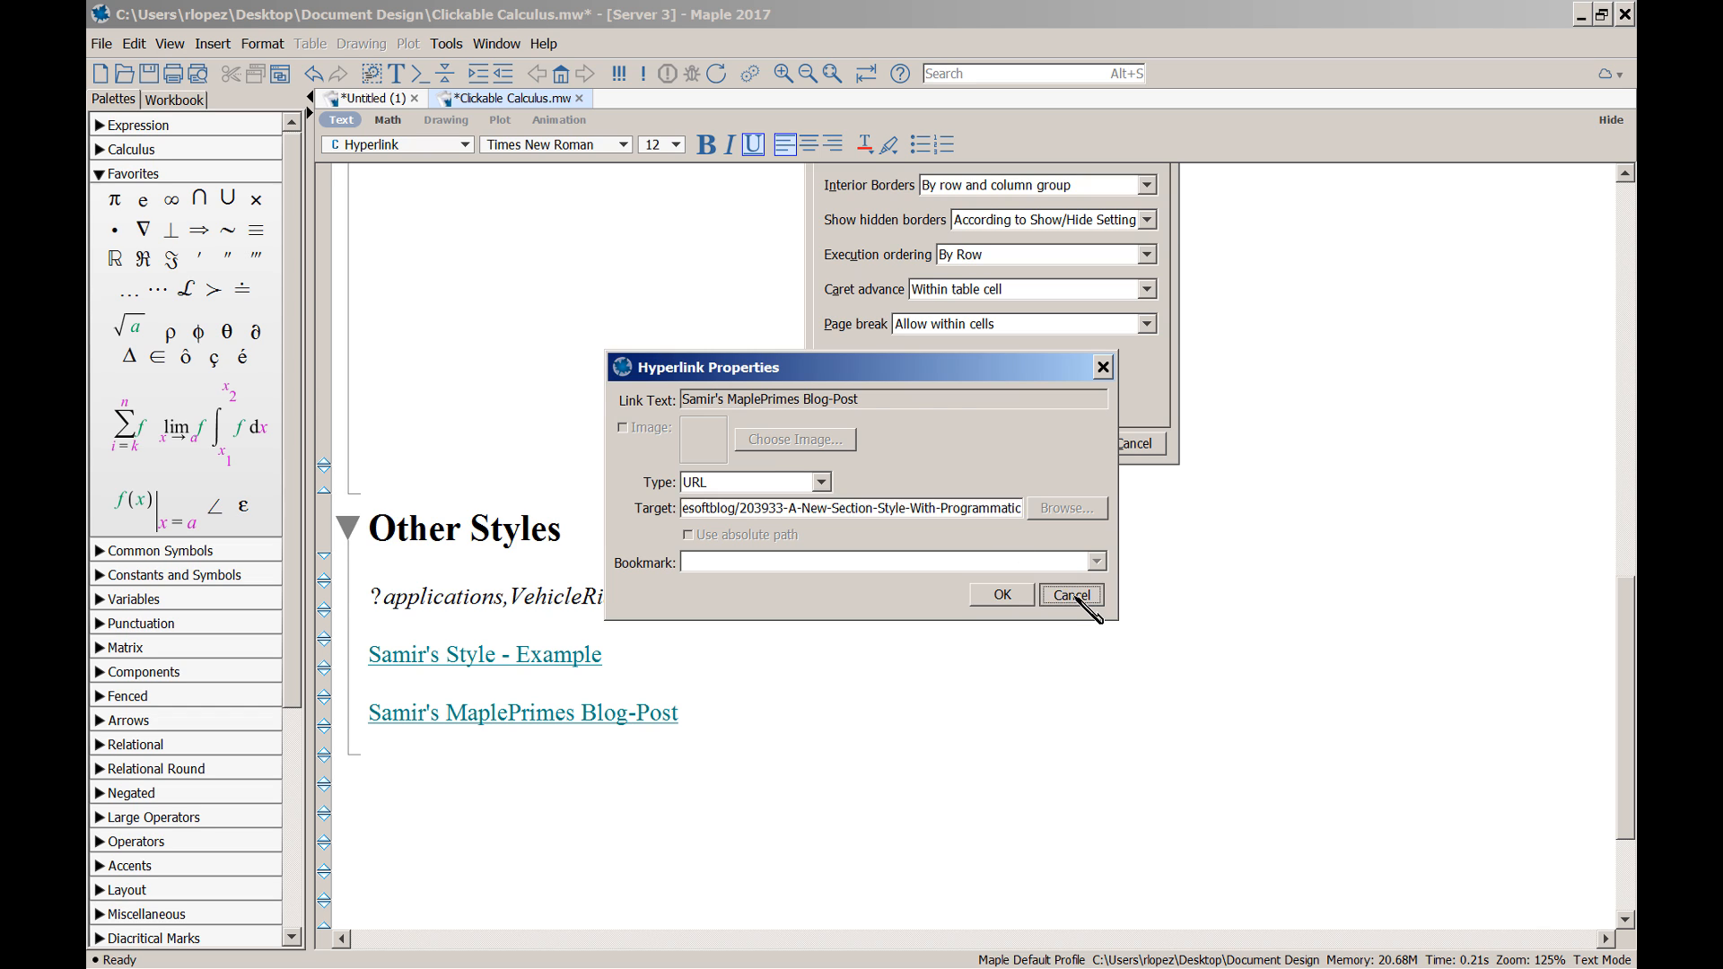
pyautogui.click(440, 758)
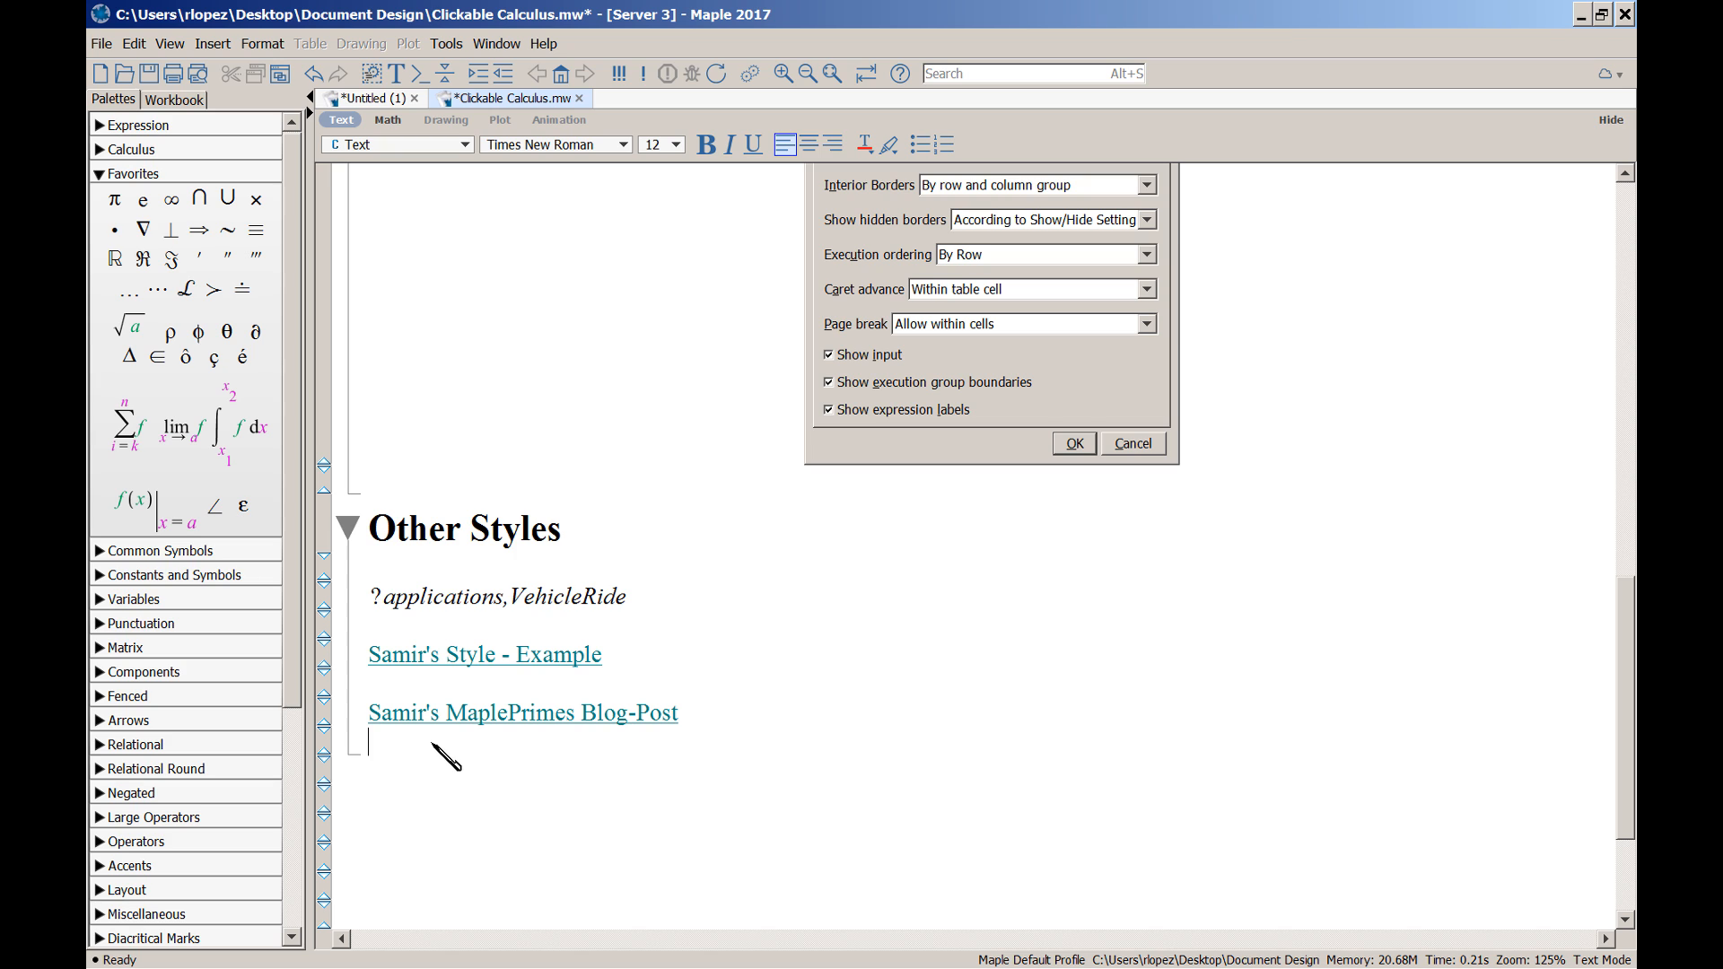
# Paste the blog URL as plain text and type the contact e-mail address below it
pyautogui.write('https://www.mapleprimes.com/maplesoftblog/203933-A-New-Section-Style-With-Programmatic')
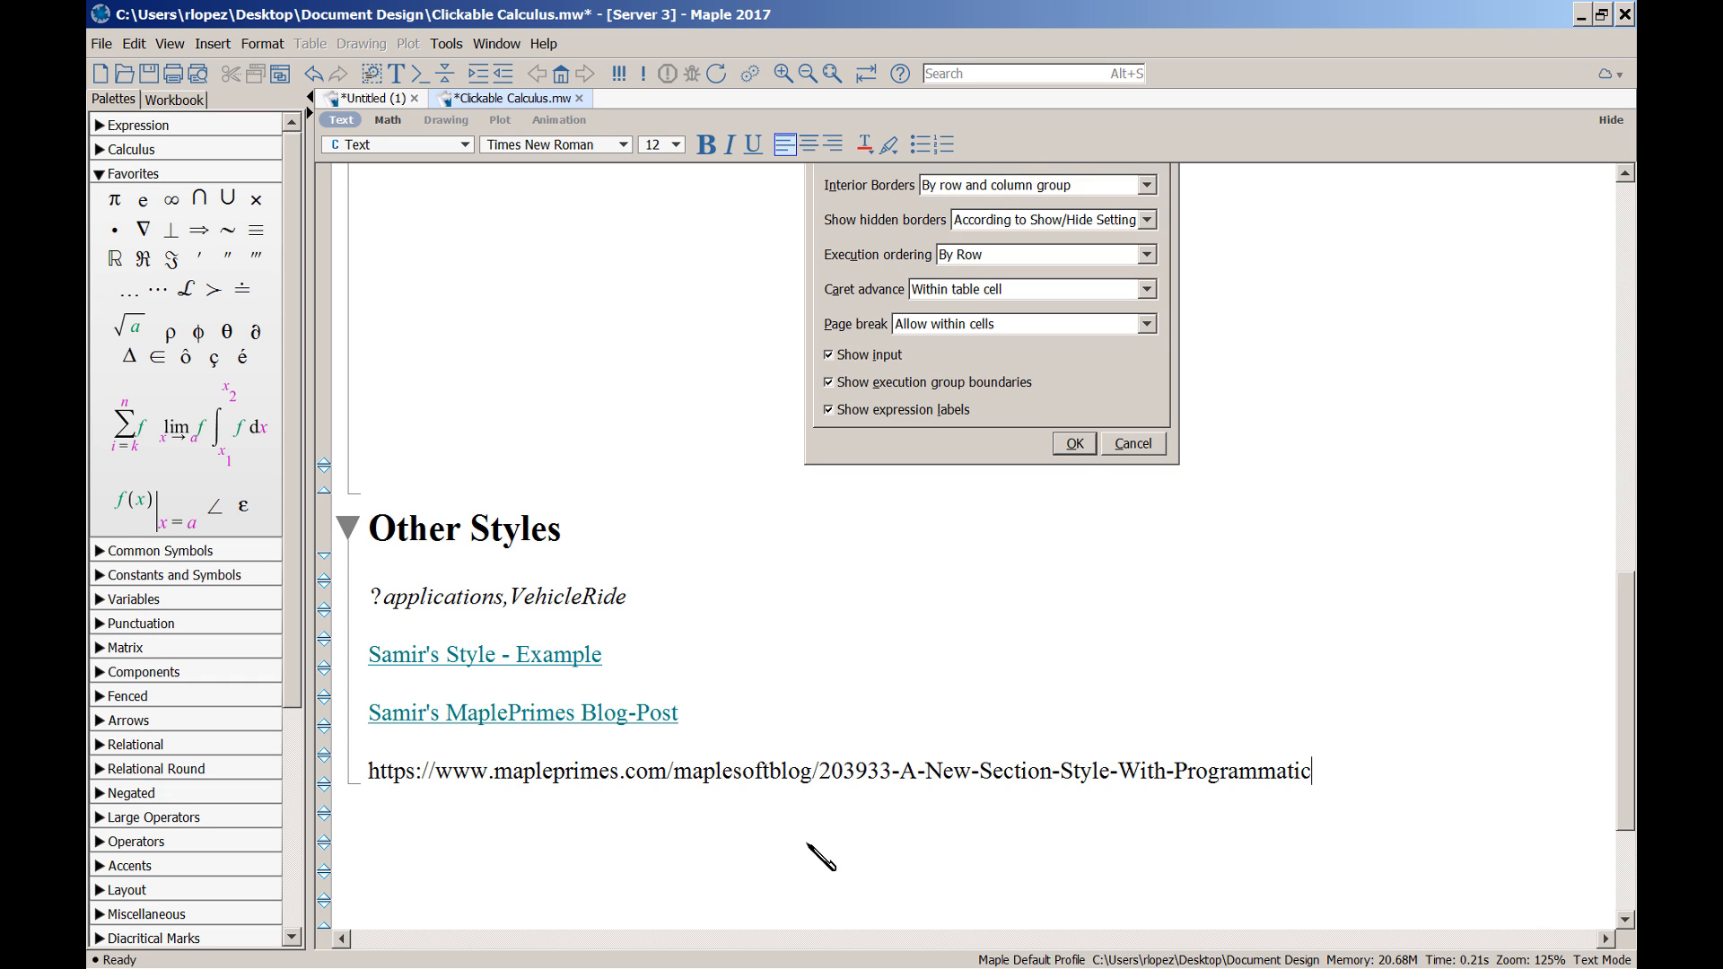
pyautogui.press('Return')
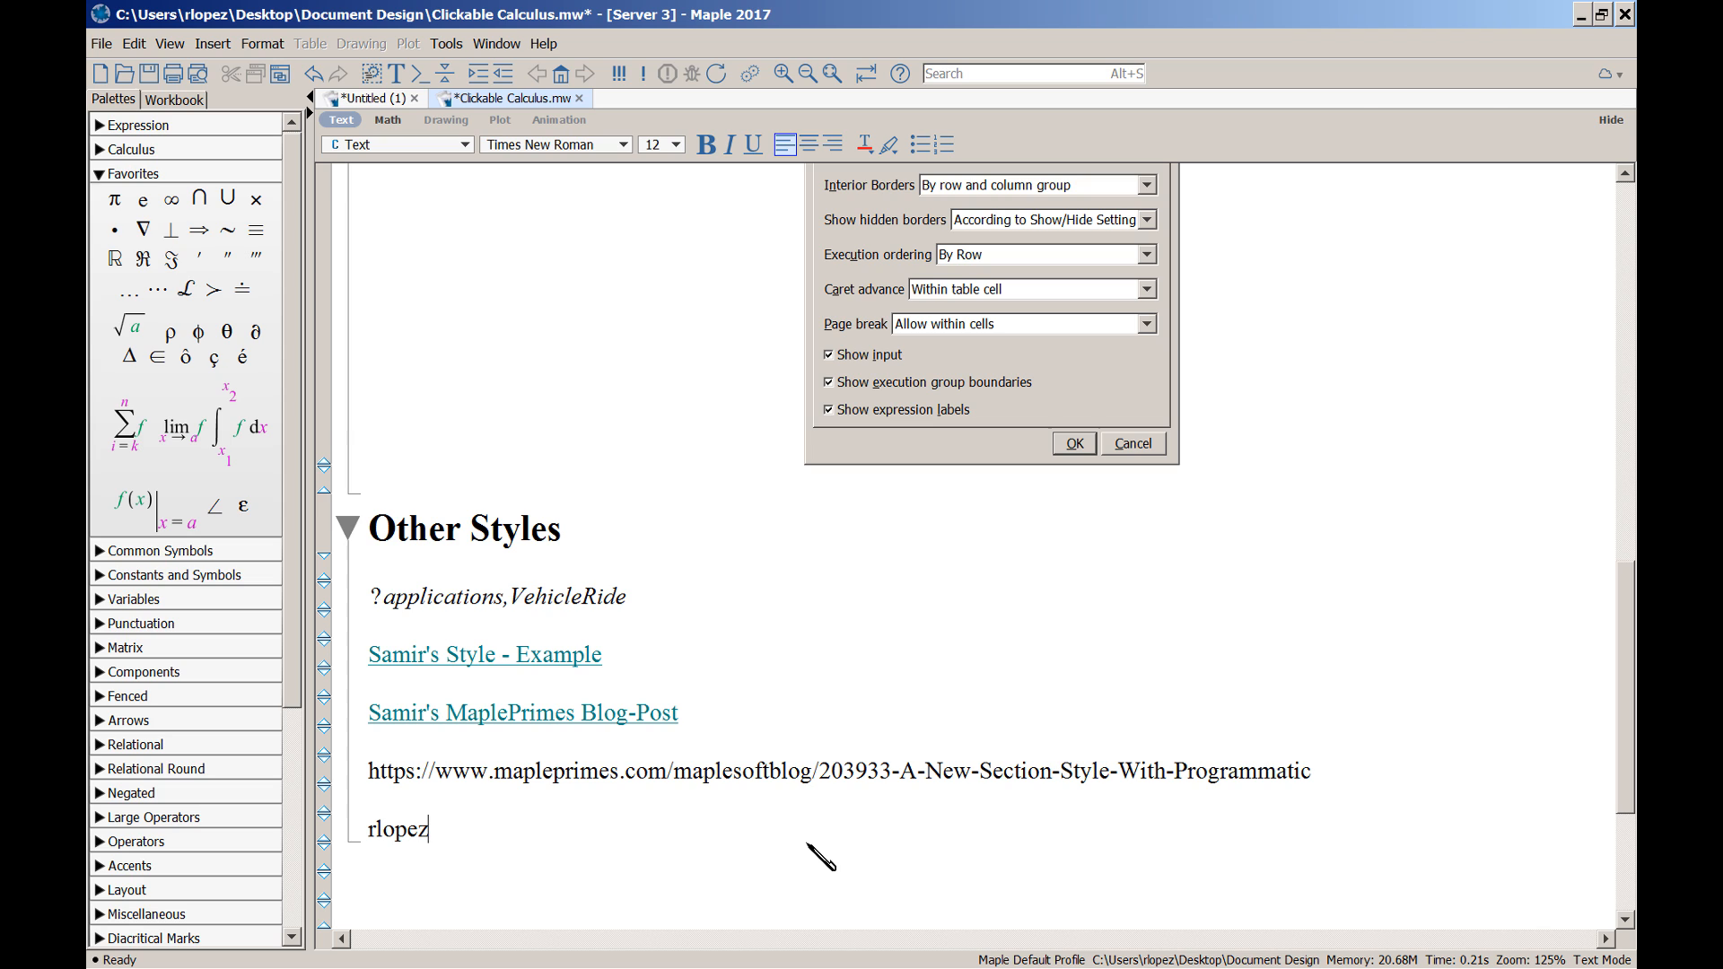
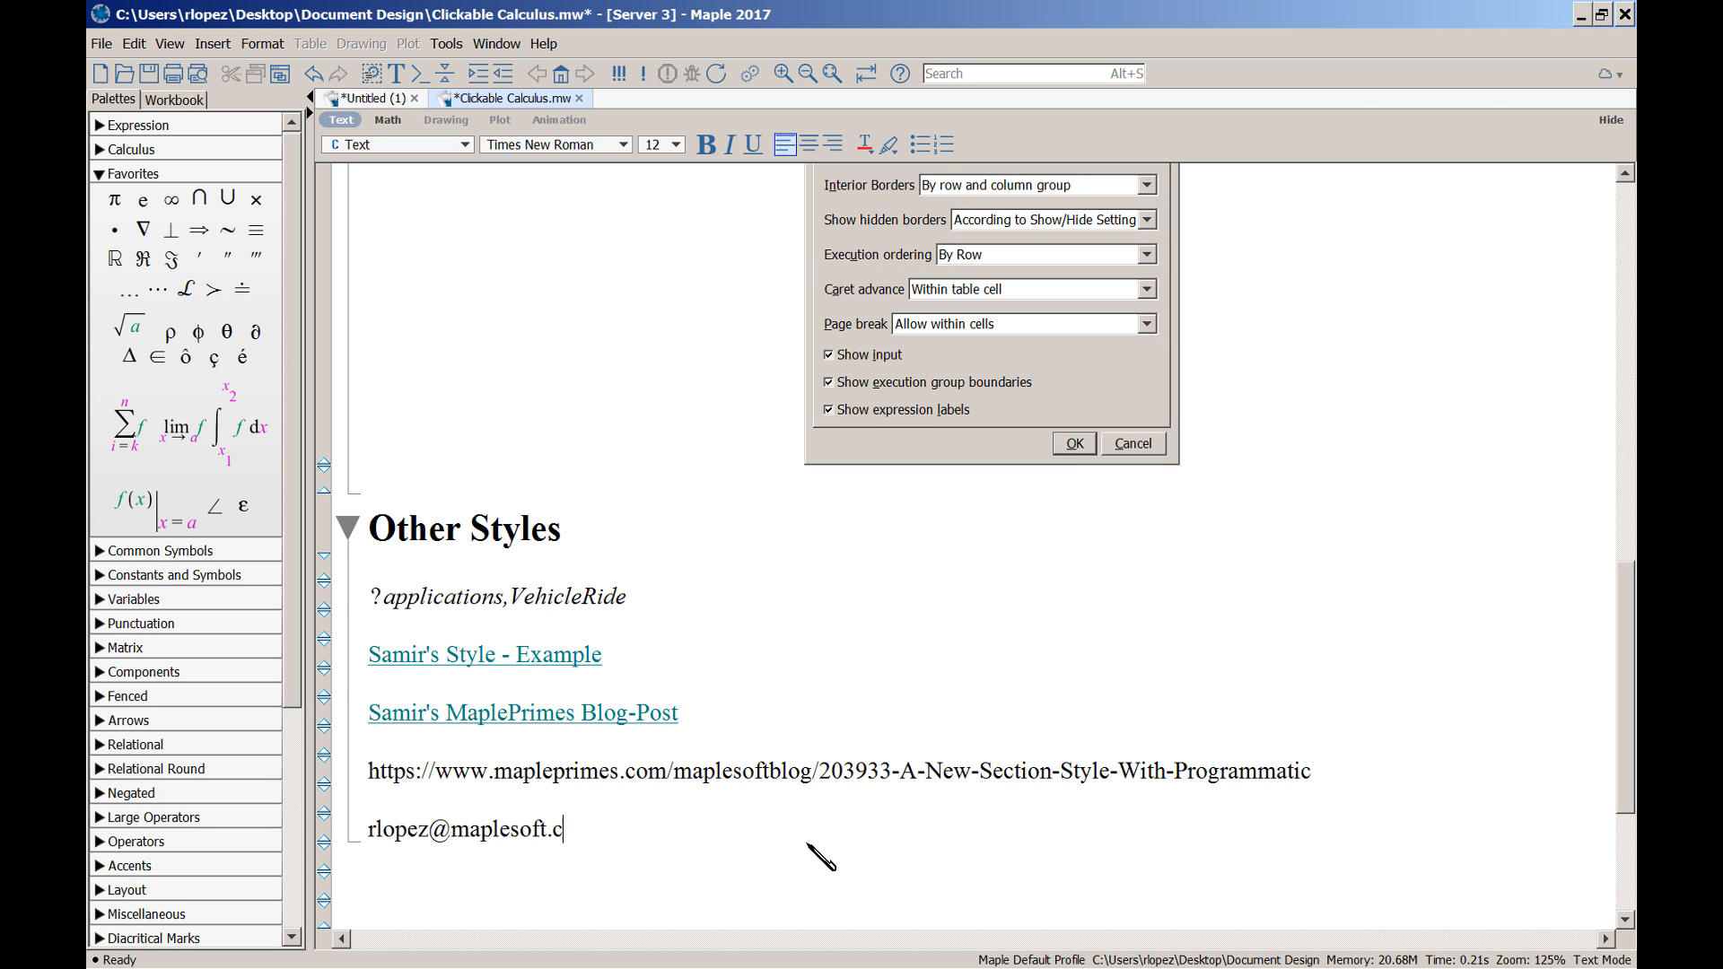